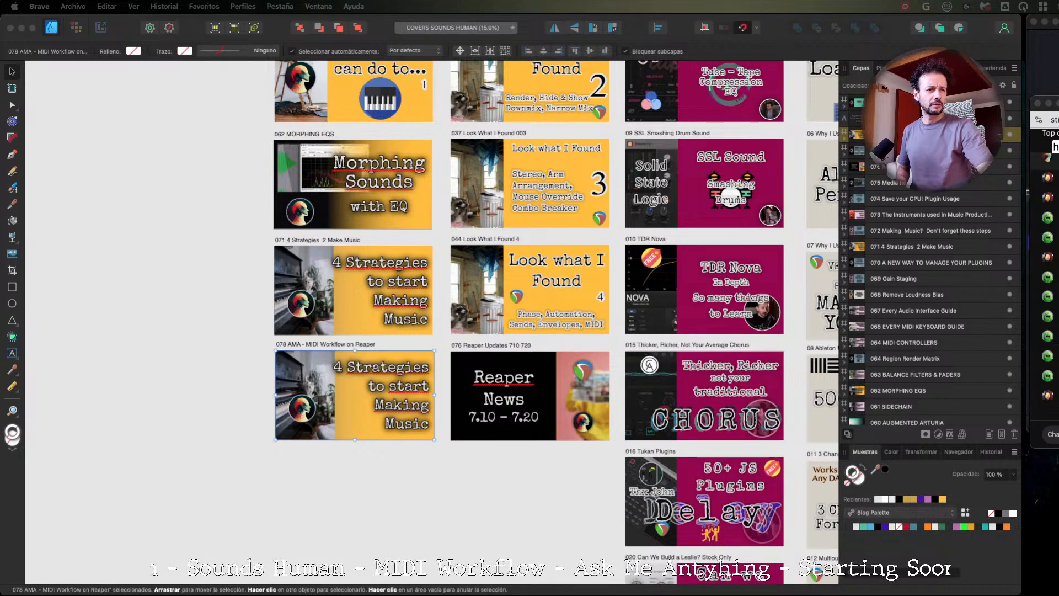
# Replace the title on the 078 AMA - MIDI Workflow on Reaper artboard with "MIDI IN REAPER", "WORKFLOW", a blank line and "ASK ME ANYTHING".
pyautogui.click(1052, 435)
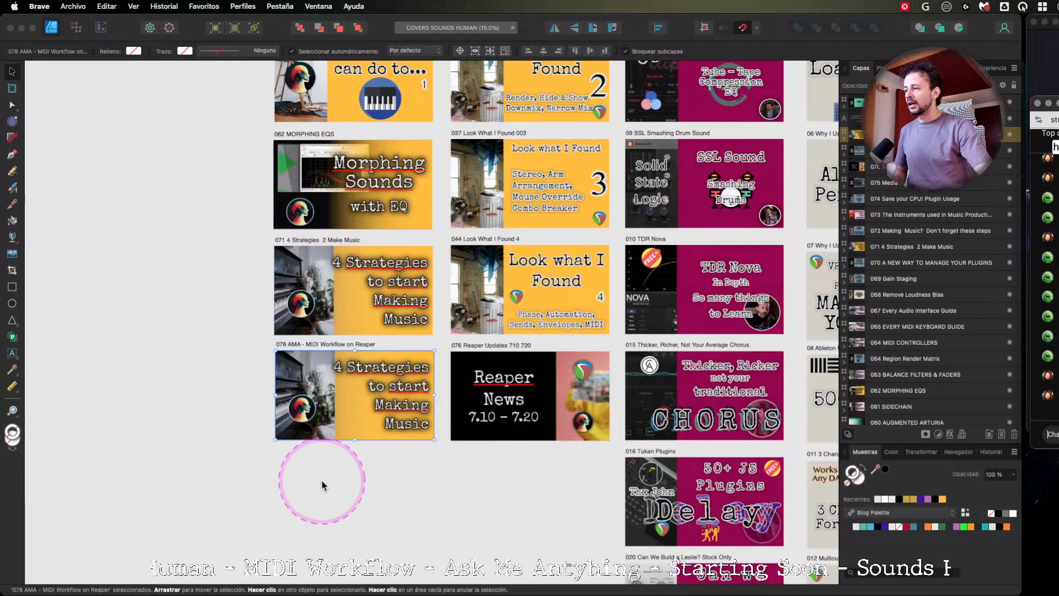
pyautogui.click(858, 135)
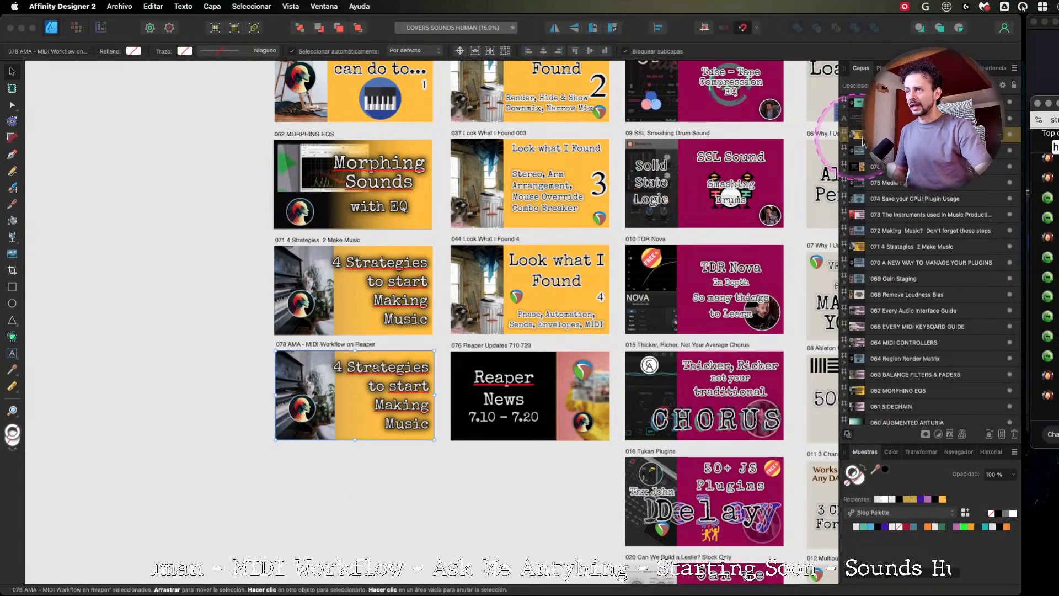
pyautogui.doubleClick(858, 136)
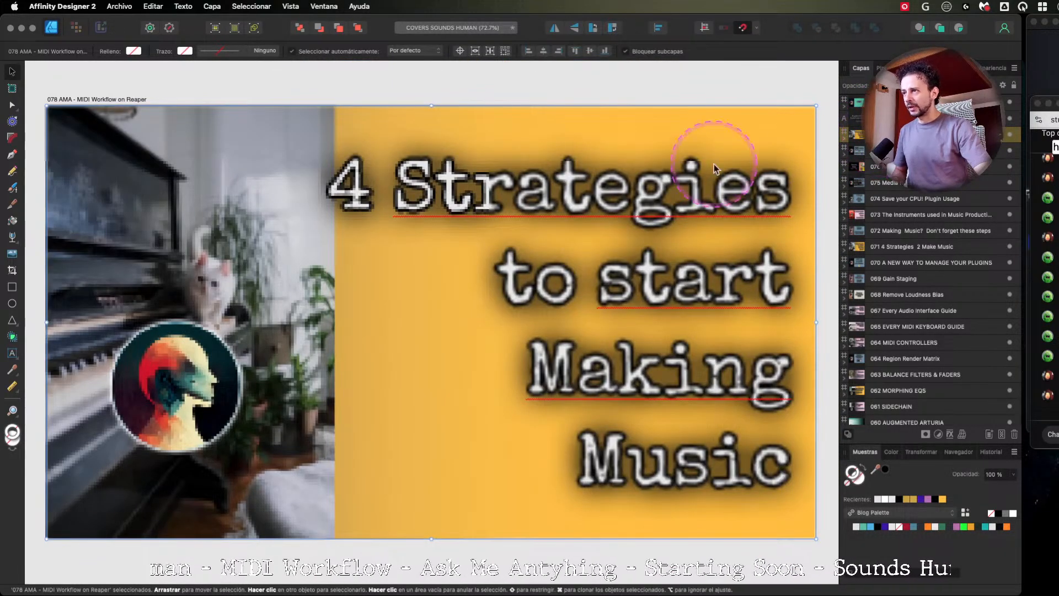
pyautogui.doubleClick(334, 182)
pyautogui.press('super+a')
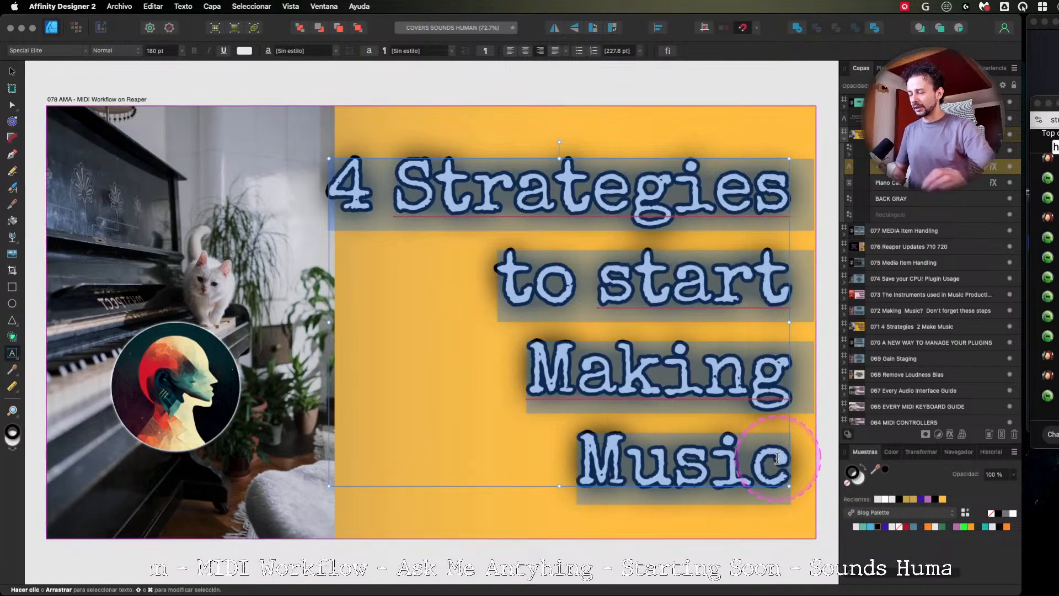
pyautogui.write('MIDI')
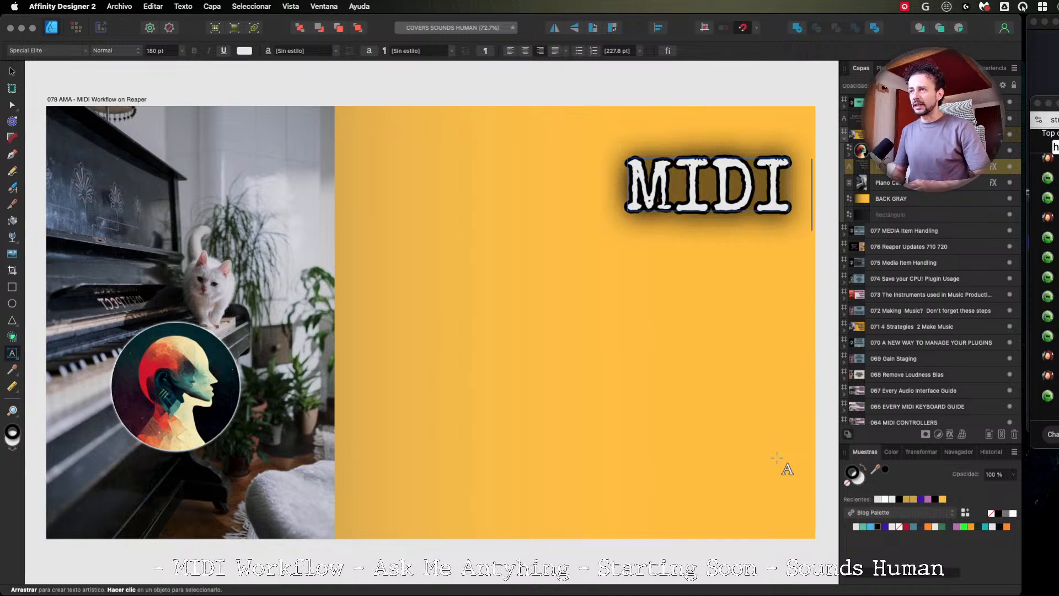
pyautogui.press('Return')
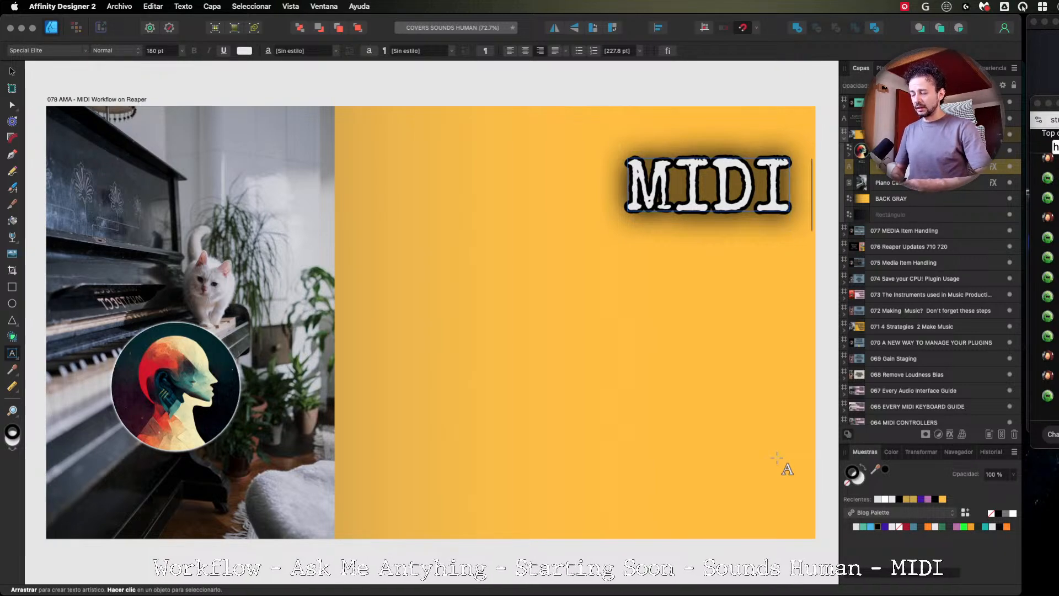
pyautogui.write('IN REAPER ')
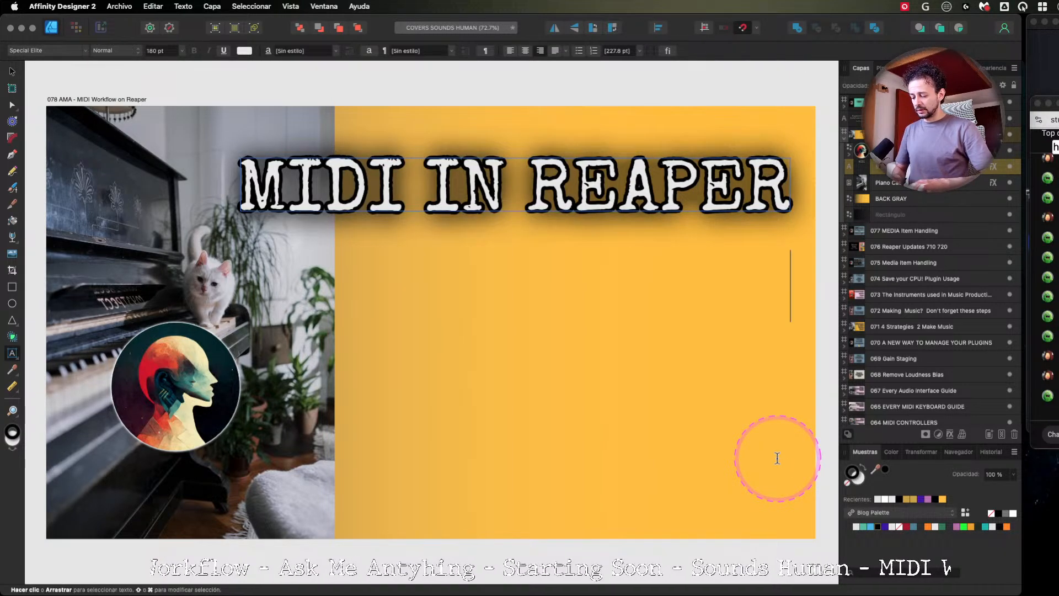
pyautogui.write('WORKFLOW ')
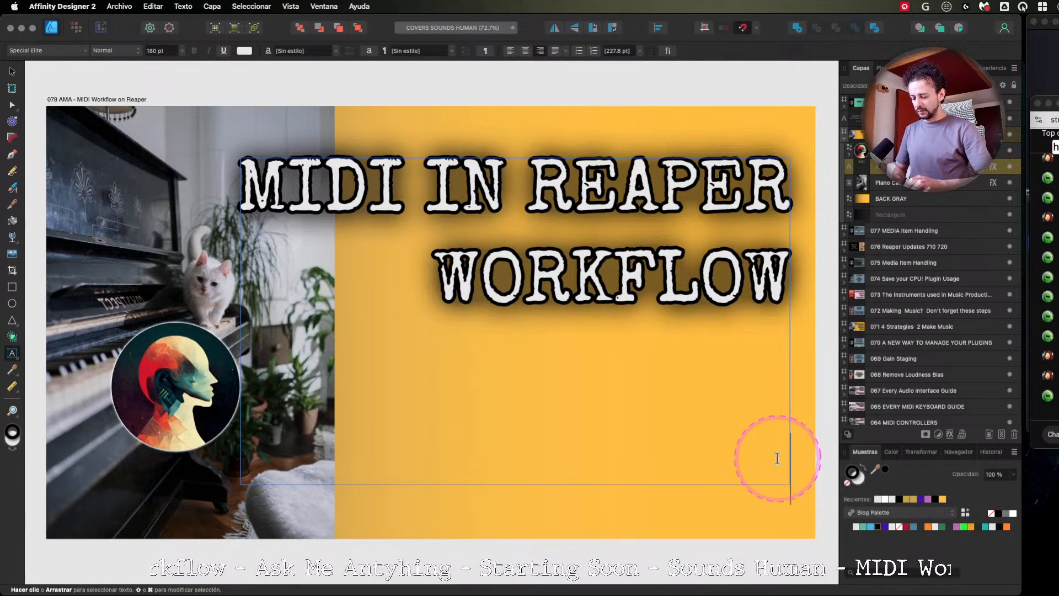
pyautogui.write('ASK ME ANYTHING')
# Set the font size of the "ASK ME ANYTHING" line to 160 pt.
pyautogui.hotkey('alt', 'shift', 'Left')
pyautogui.hotkey('alt', 'shift', 'Left')
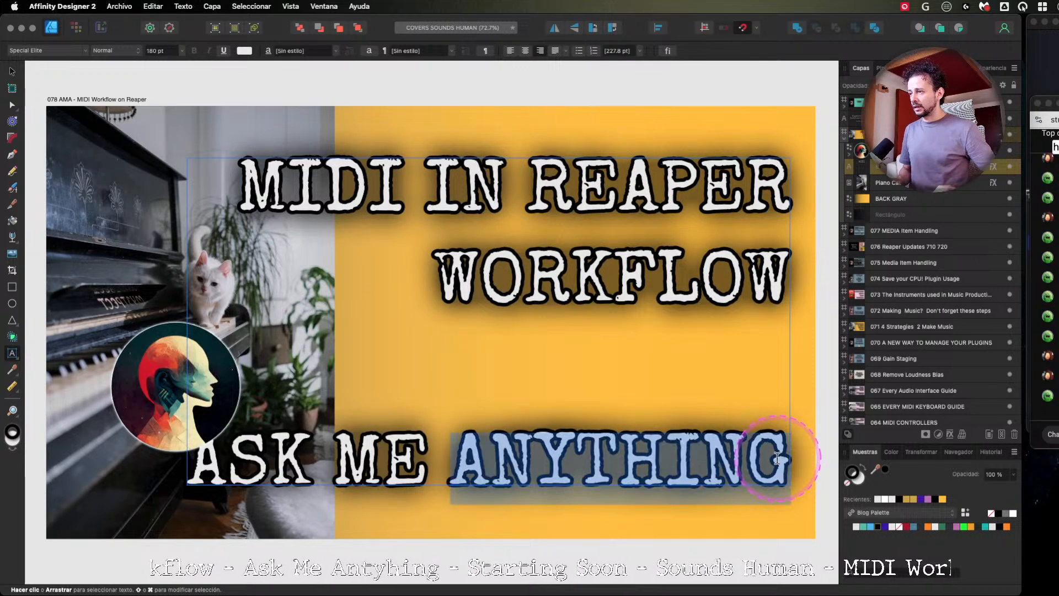
pyautogui.hotkey('alt', 'shift', 'Left')
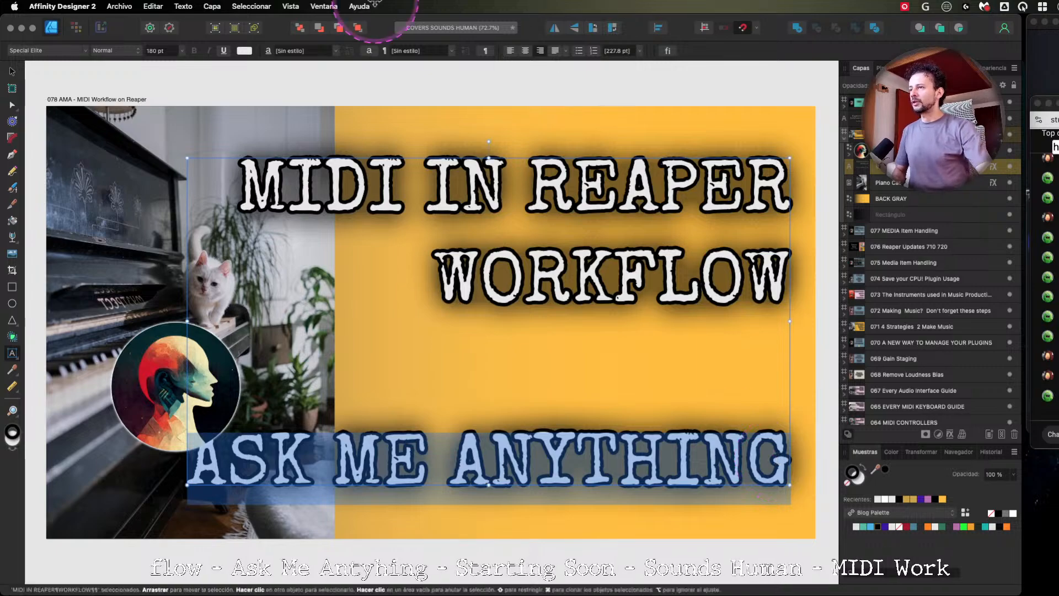
pyautogui.click(154, 50)
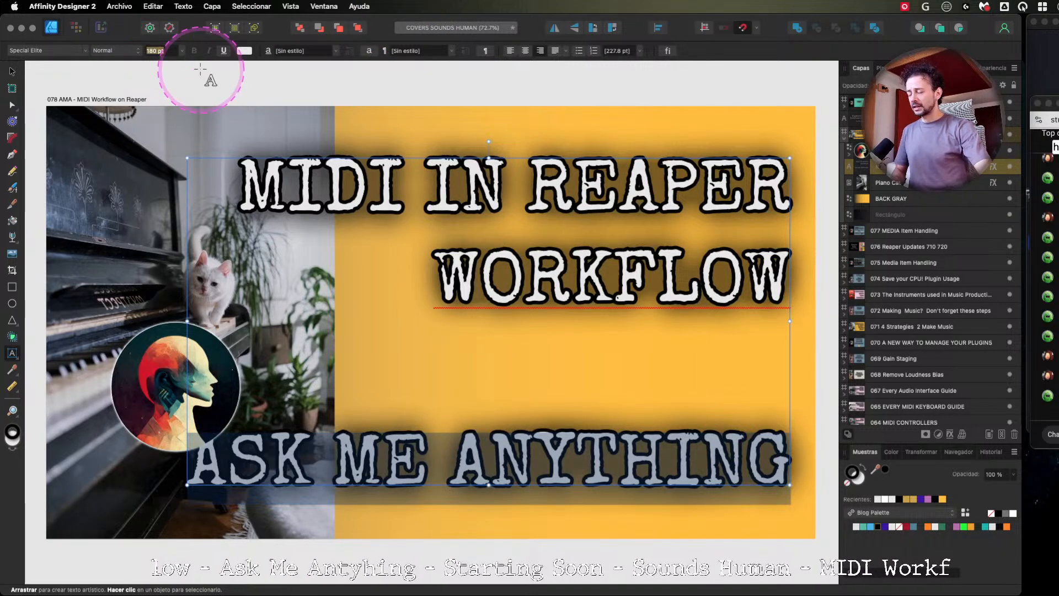
pyautogui.write('160')
pyautogui.press('Return')
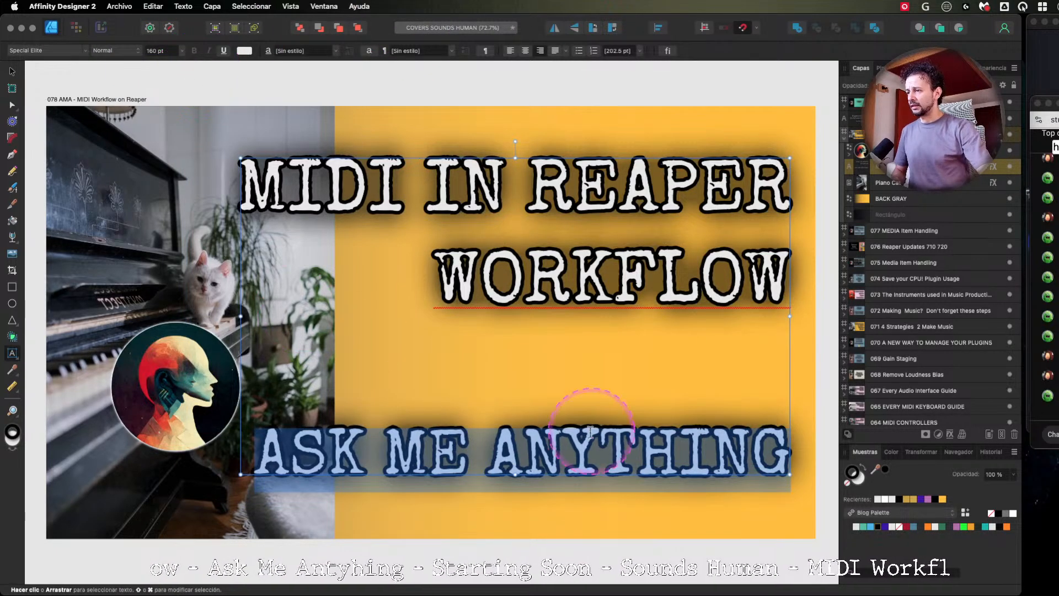
pyautogui.click(583, 304)
# Switch to Finder and show the Wallpapers & Banners folder inside Recursos Imagenes as icons.
pyautogui.moveTo(561, 584)
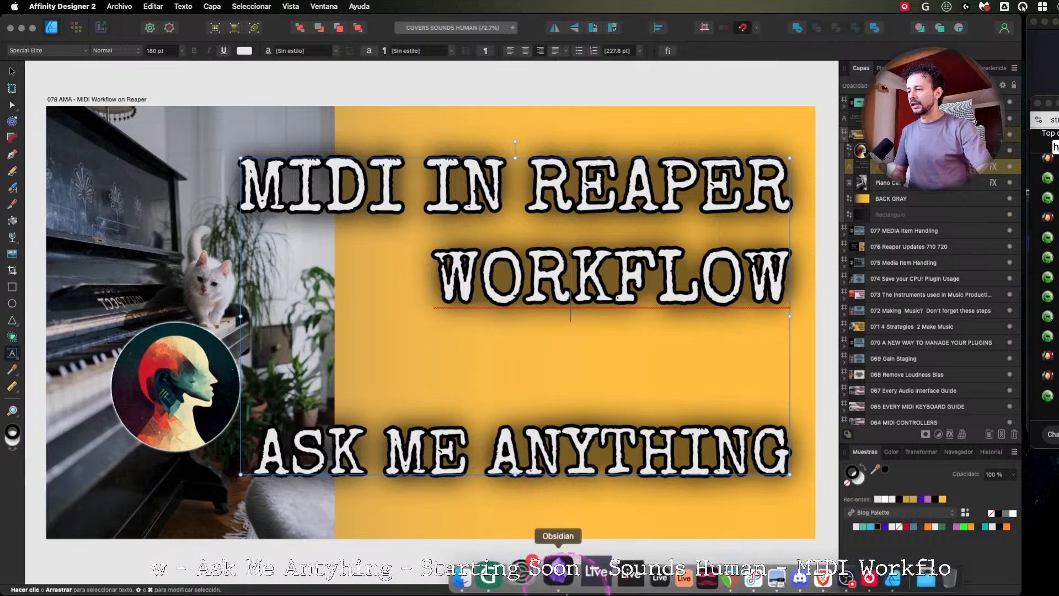
pyautogui.click(472, 576)
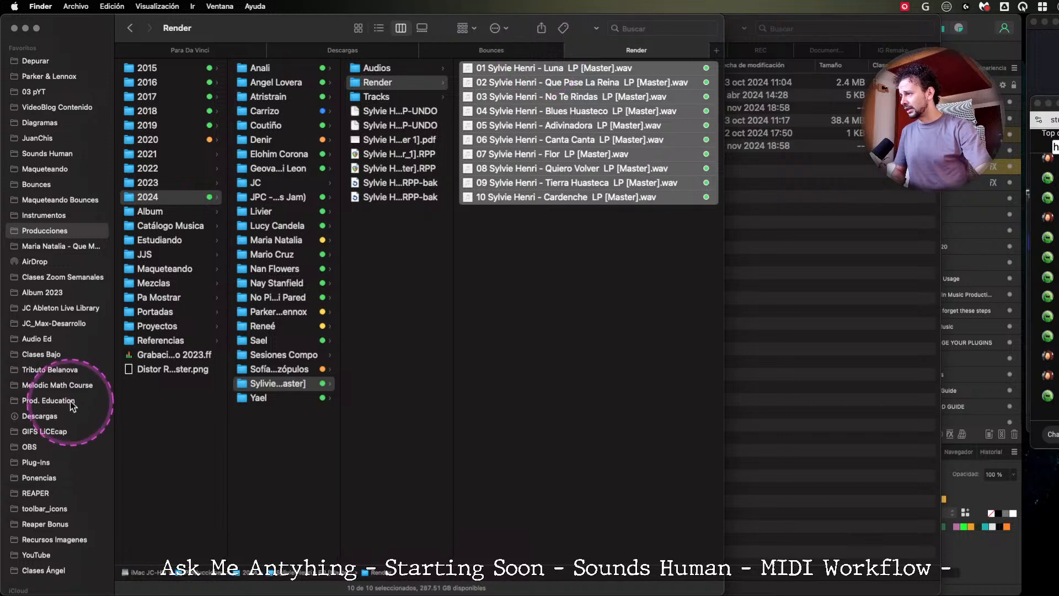
pyautogui.scroll(-5, 63, 452)
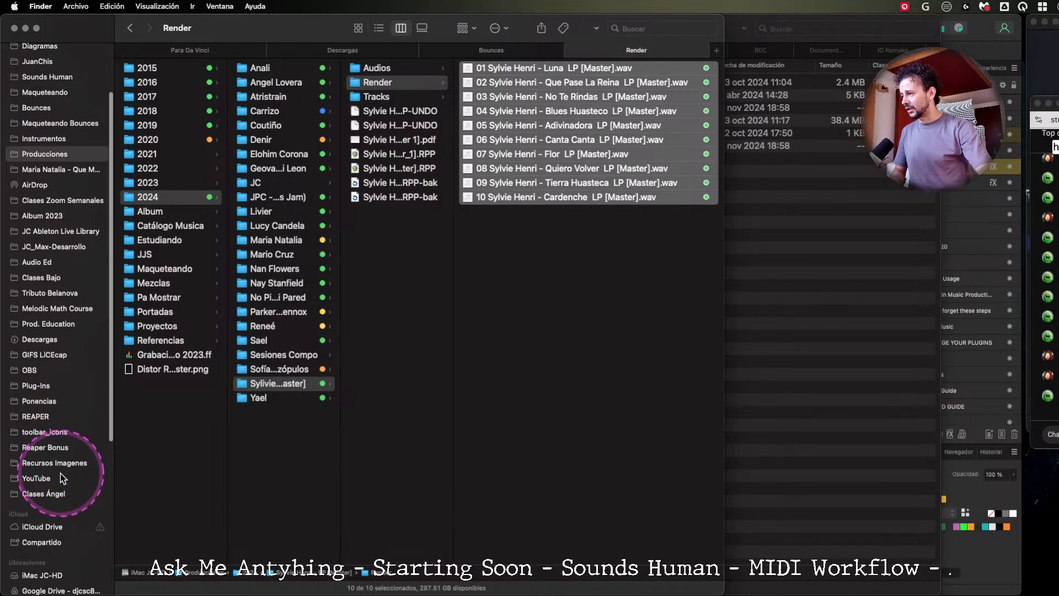
pyautogui.click(52, 462)
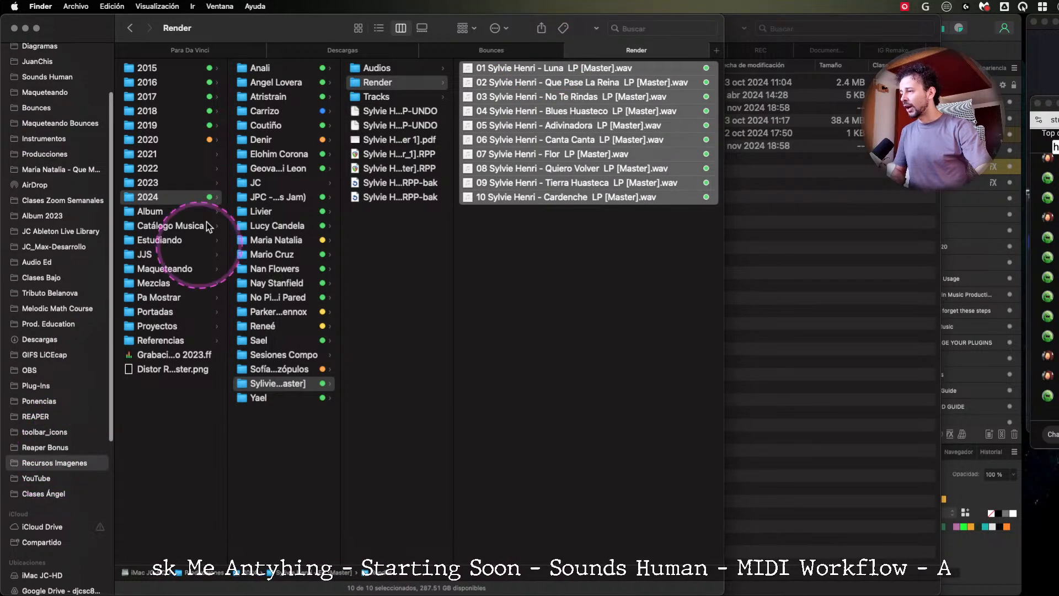
pyautogui.click(167, 154)
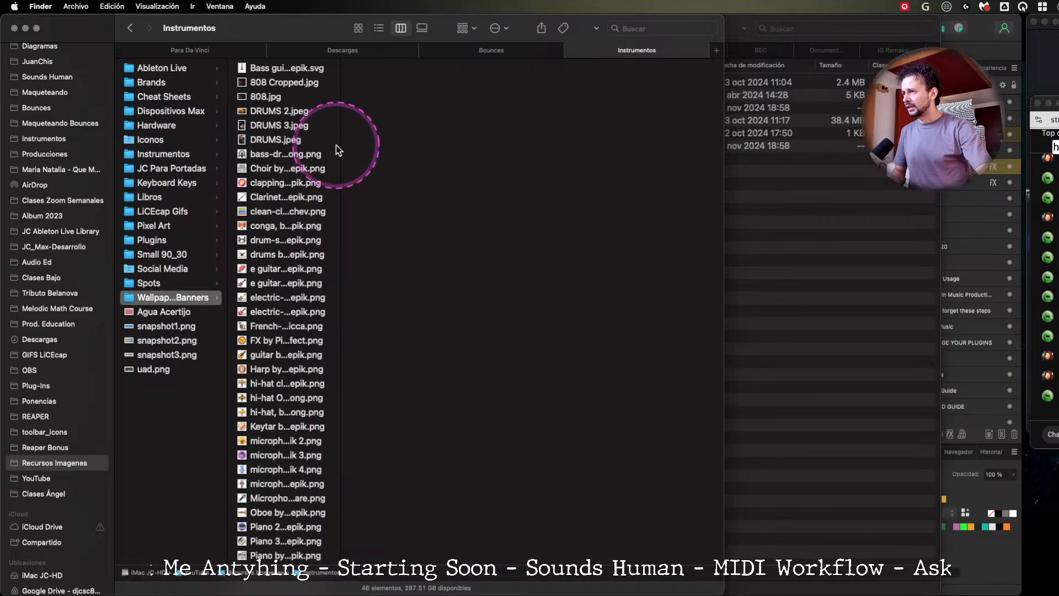
pyautogui.doubleClick(339, 146)
pyautogui.click(345, 170)
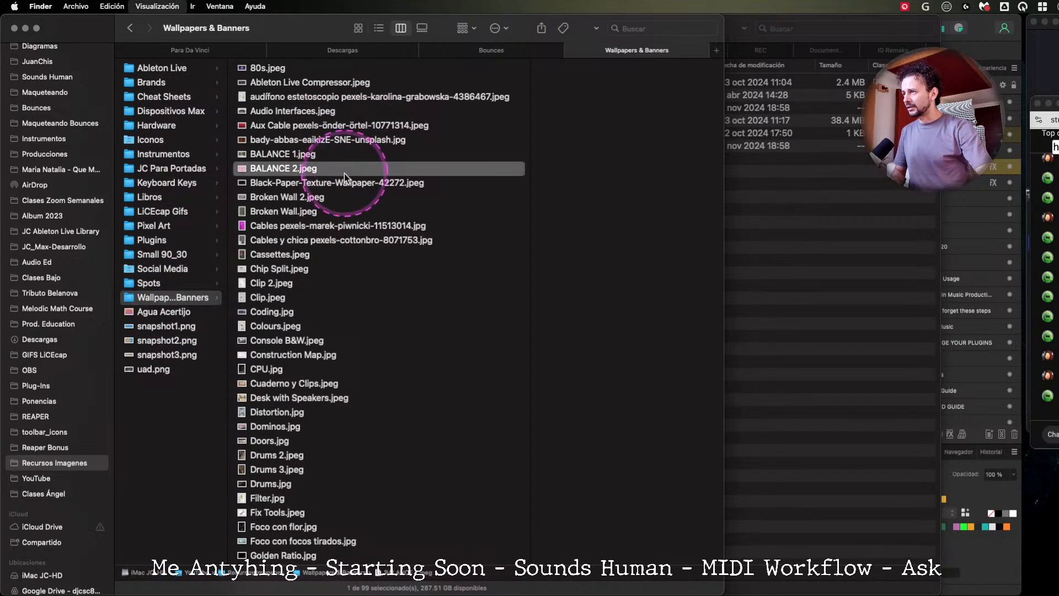
pyautogui.press('super+1')
# Place Chip Split.jpeg from the folder onto the 078 AMA artboard in Affinity Designer and activate the Move tool.
pyautogui.scroll(-3, 654, 261)
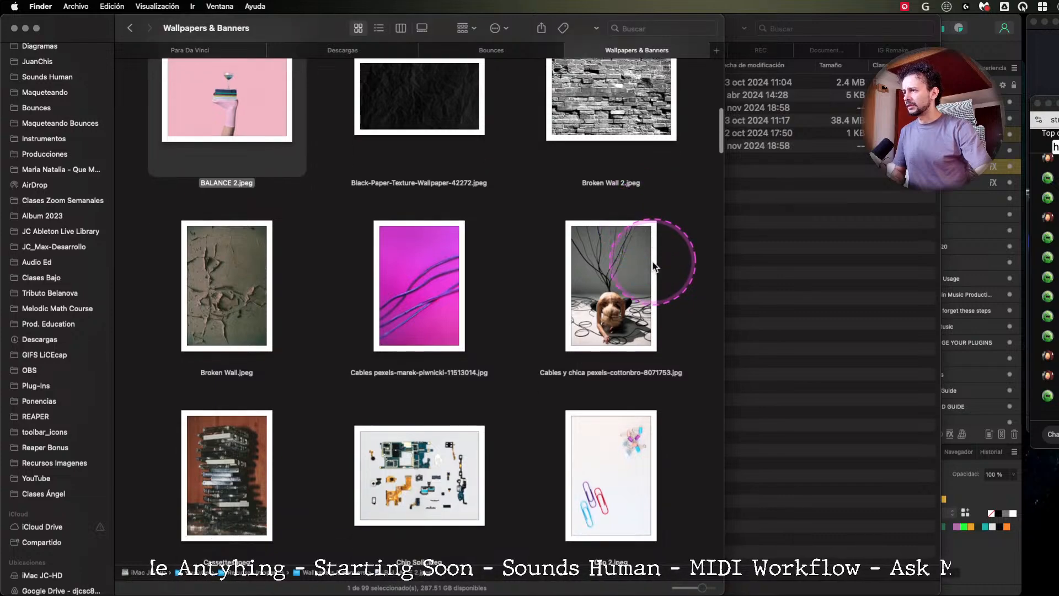
pyautogui.scroll(-1, 574, 309)
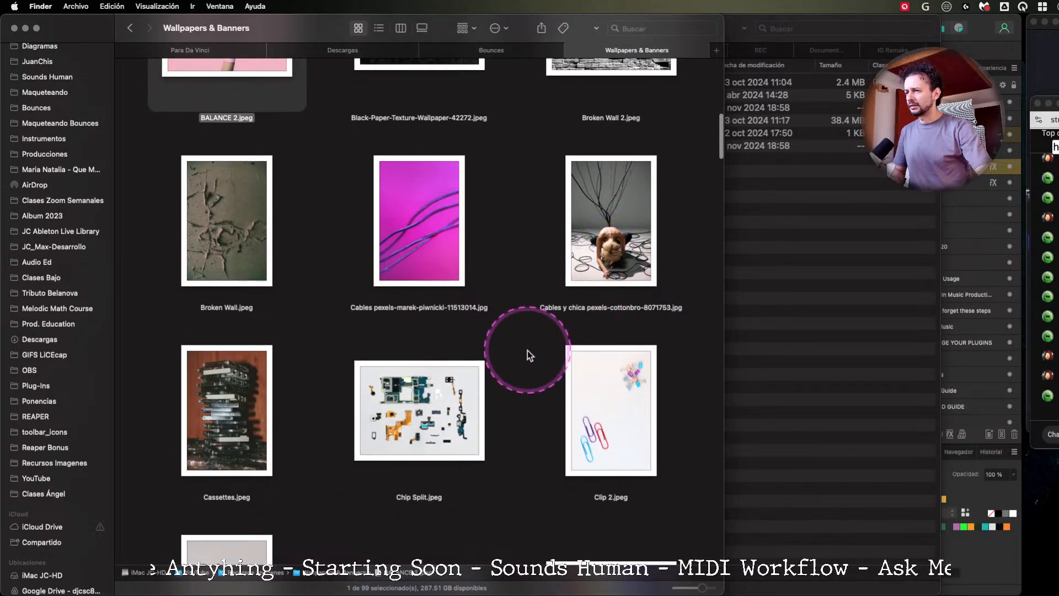
pyautogui.moveTo(420, 411); pyautogui.dragTo(773, 282)
pyautogui.press('super+Tab')
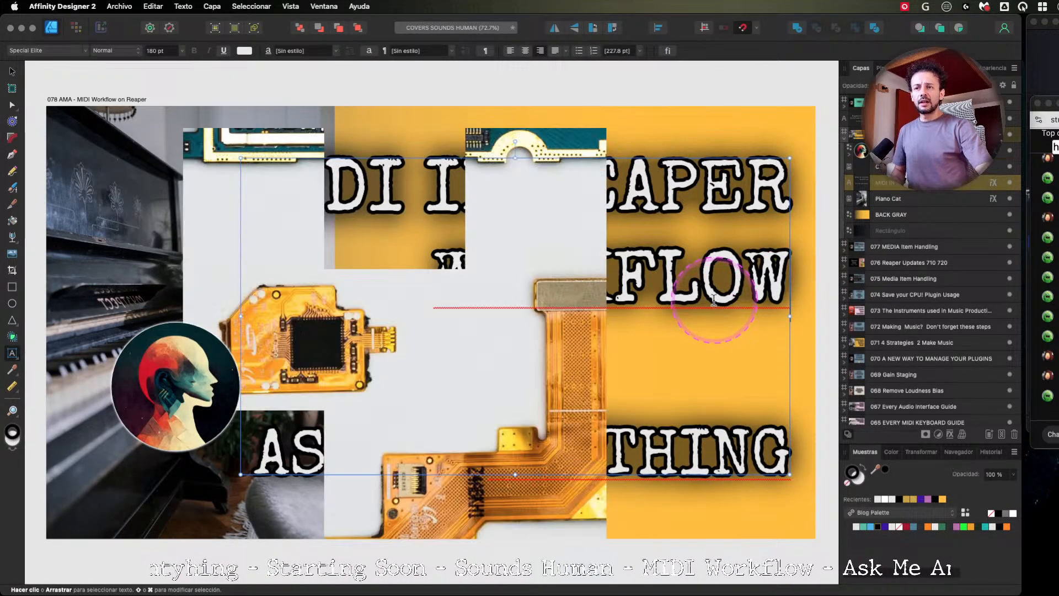
pyautogui.moveTo(545, 293); pyautogui.dragTo(586, 246)
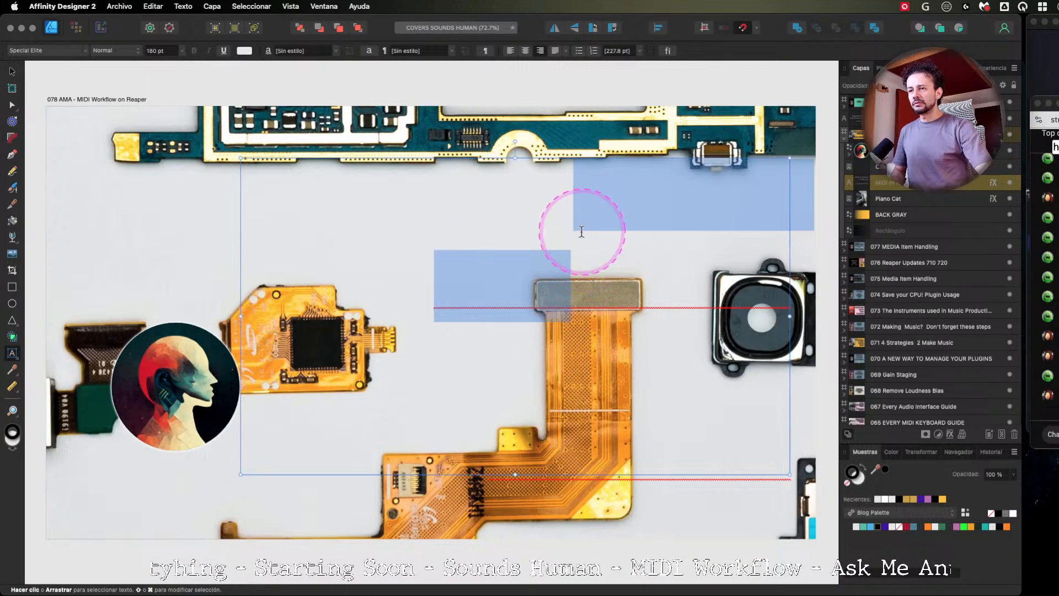
pyautogui.click(12, 71)
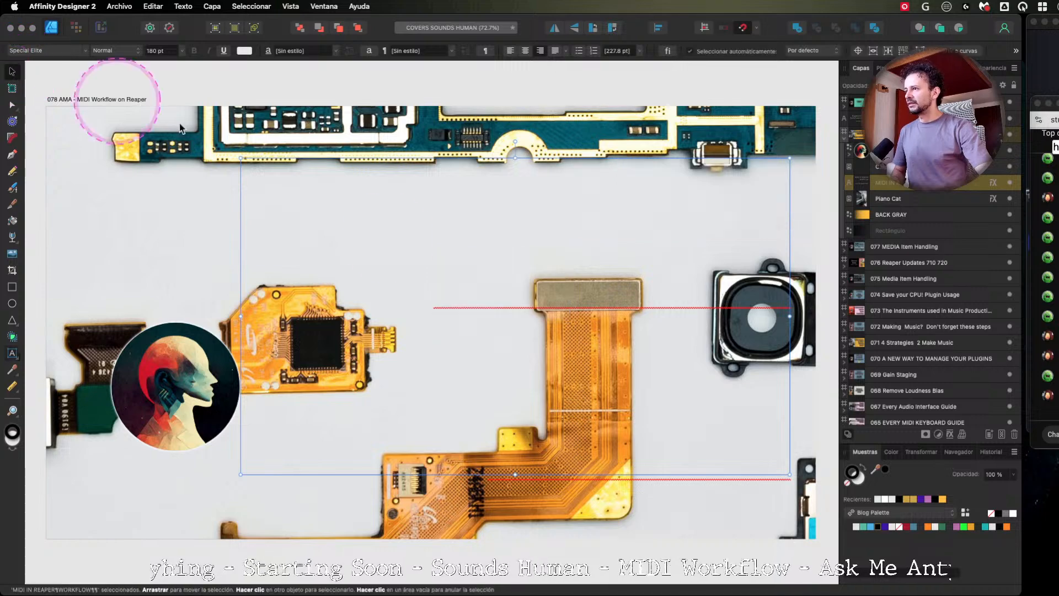
# Delete the Piano Cat image layer from the 078 AMA artboard.
pyautogui.moveTo(428, 219); pyautogui.dragTo(453, 242)
pyautogui.press('super+z')
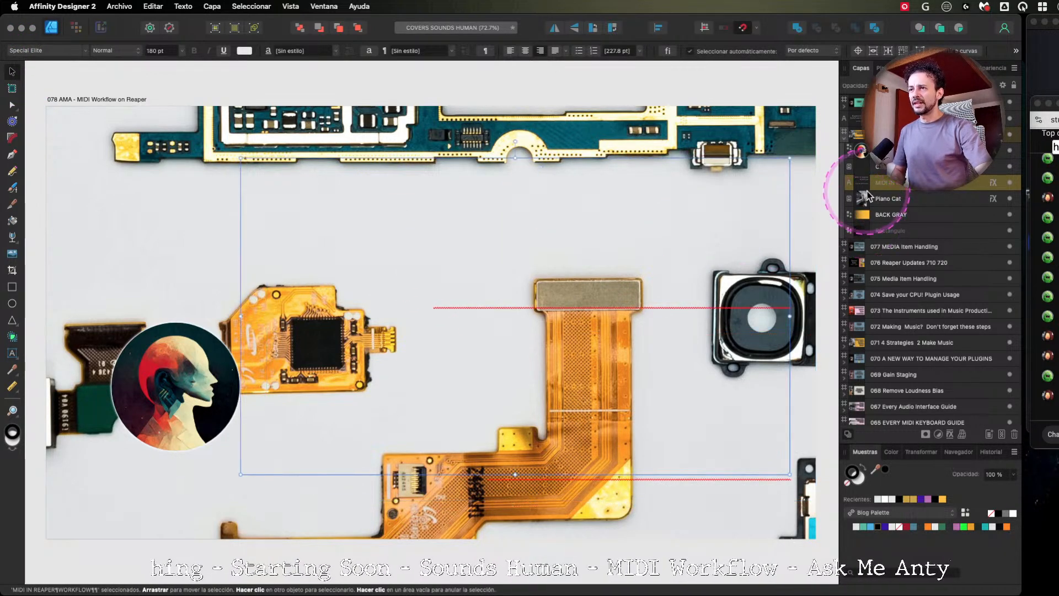
pyautogui.click(861, 135)
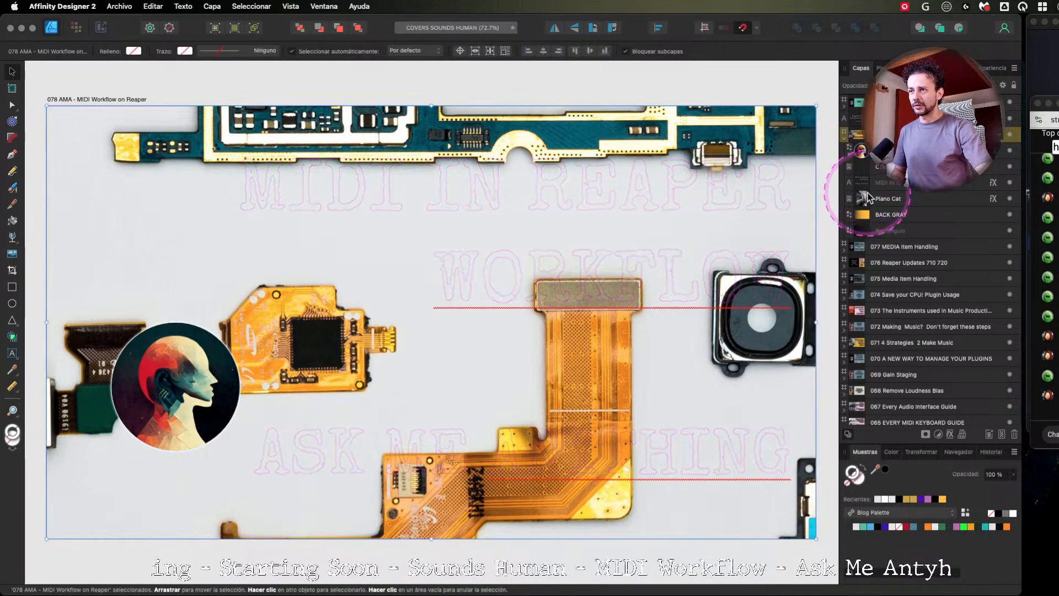
pyautogui.click(862, 168)
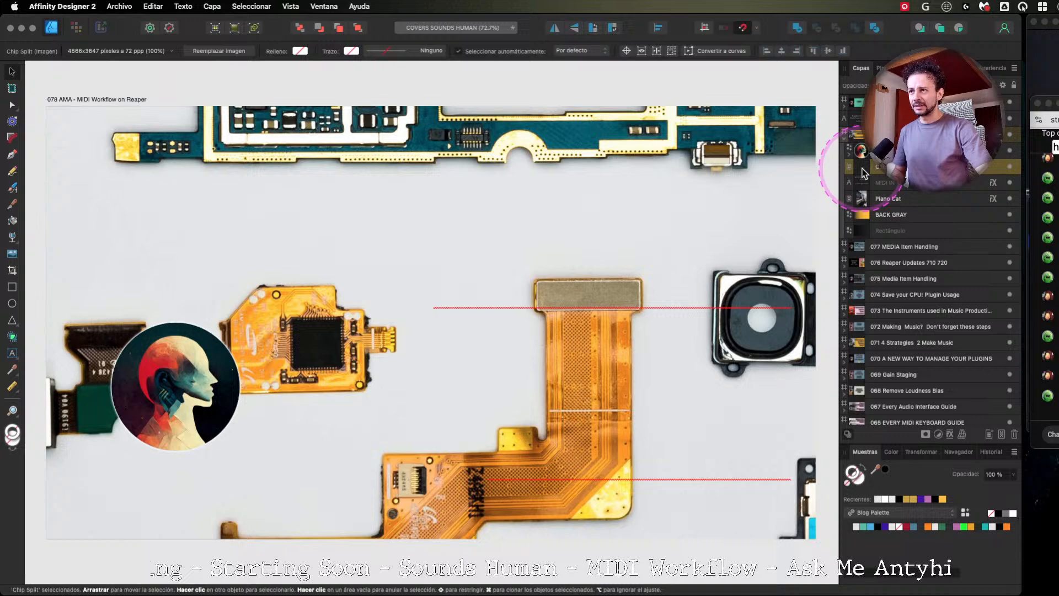
pyautogui.click(859, 214)
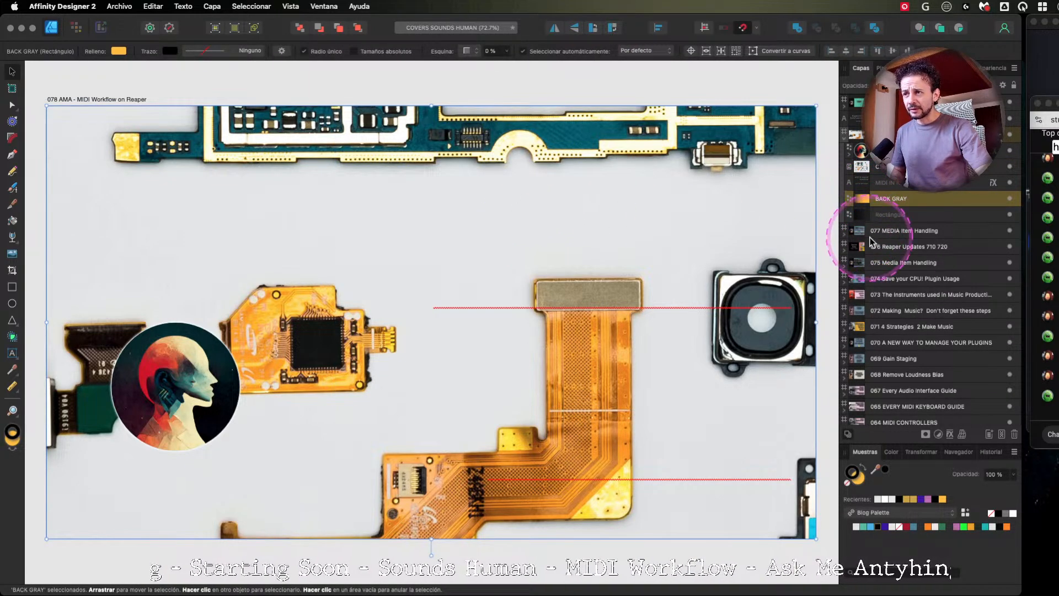
# Scale the Chip Split image down to about 48% and position it so that it covers the whole 078 AMA artboard.
pyautogui.doubleClick(863, 168)
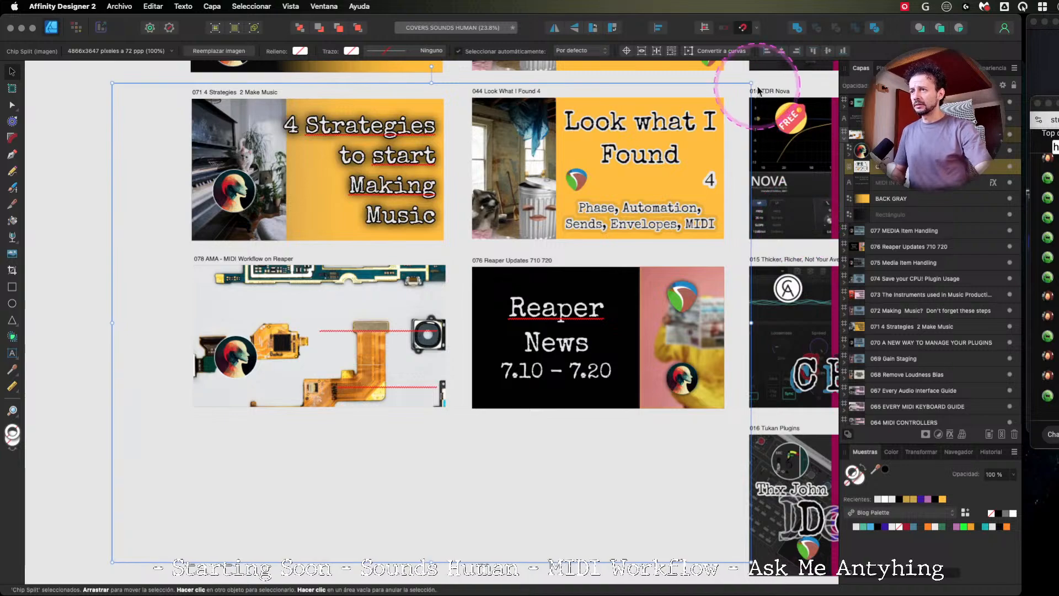
pyautogui.moveTo(751, 83); pyautogui.dragTo(574, 191)
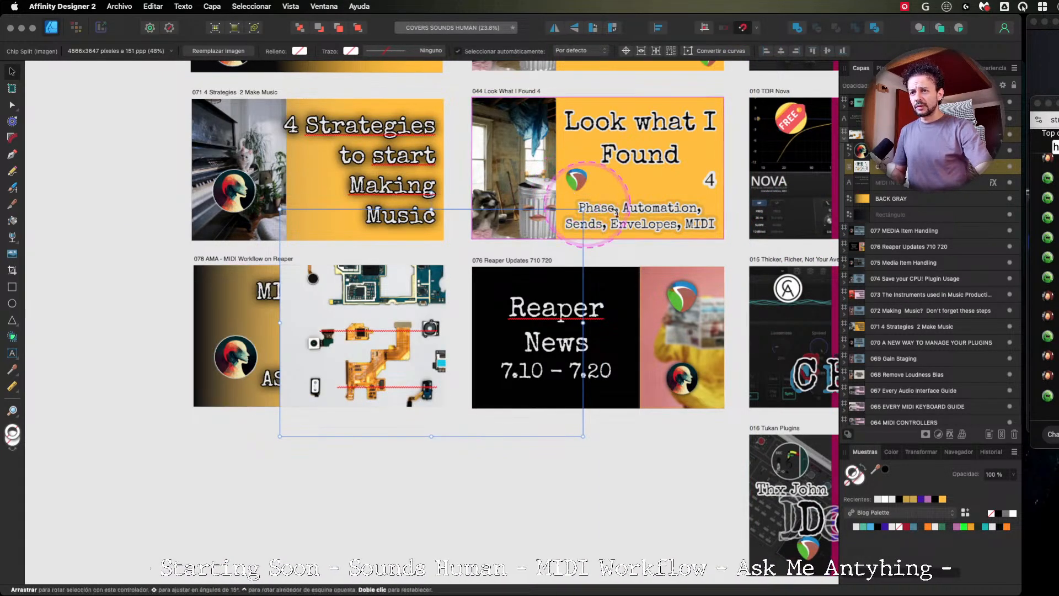
pyautogui.press('super+plus')
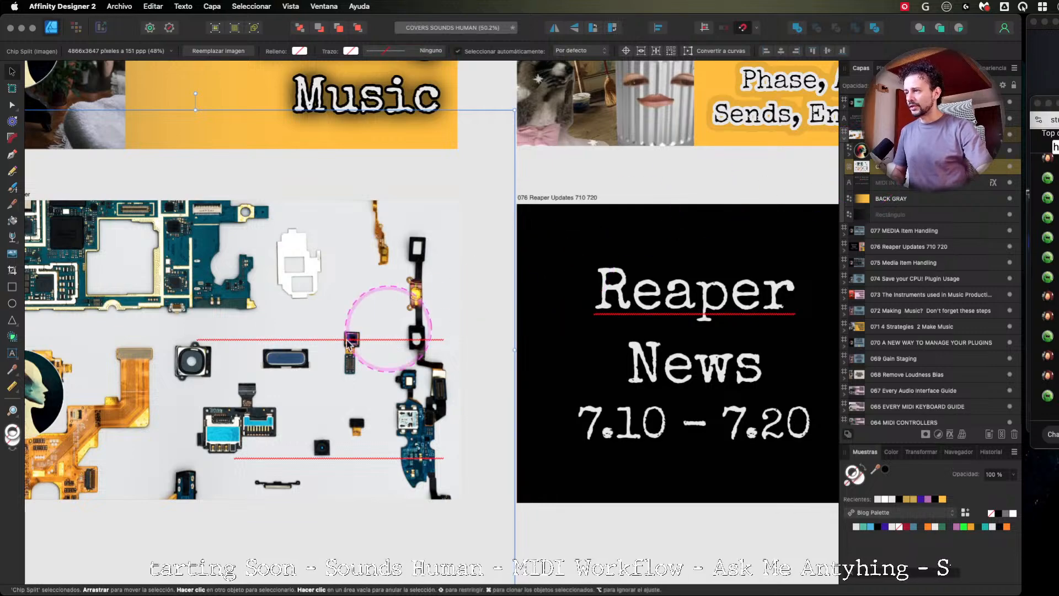
pyautogui.moveTo(280, 345); pyautogui.dragTo(538, 294)
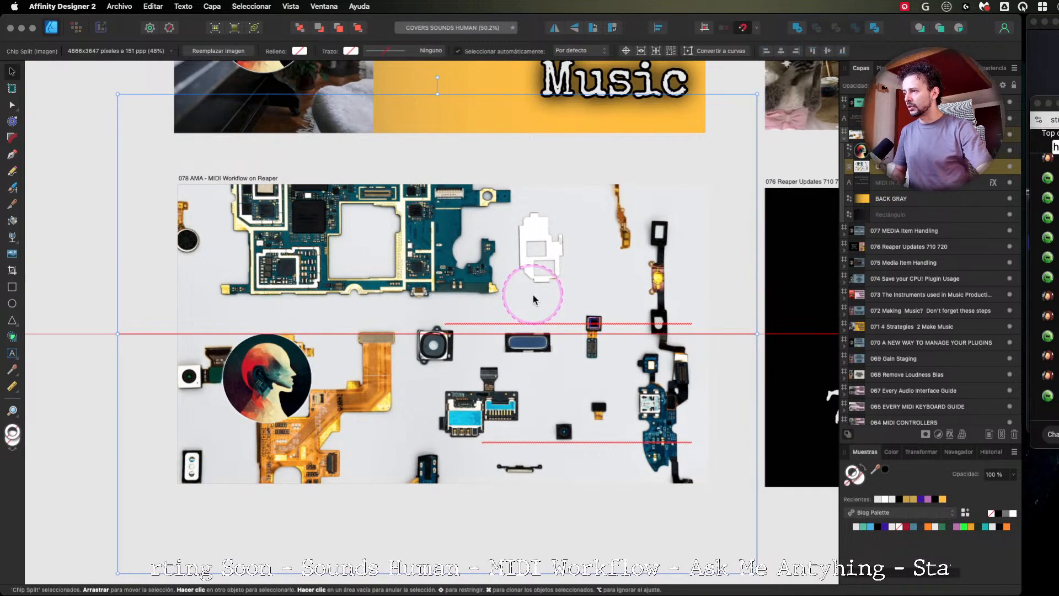
# Move the Chip Split layer directly beneath the BACK GRAY gradient layer.
pyautogui.moveTo(861, 164); pyautogui.dragTo(863, 207)
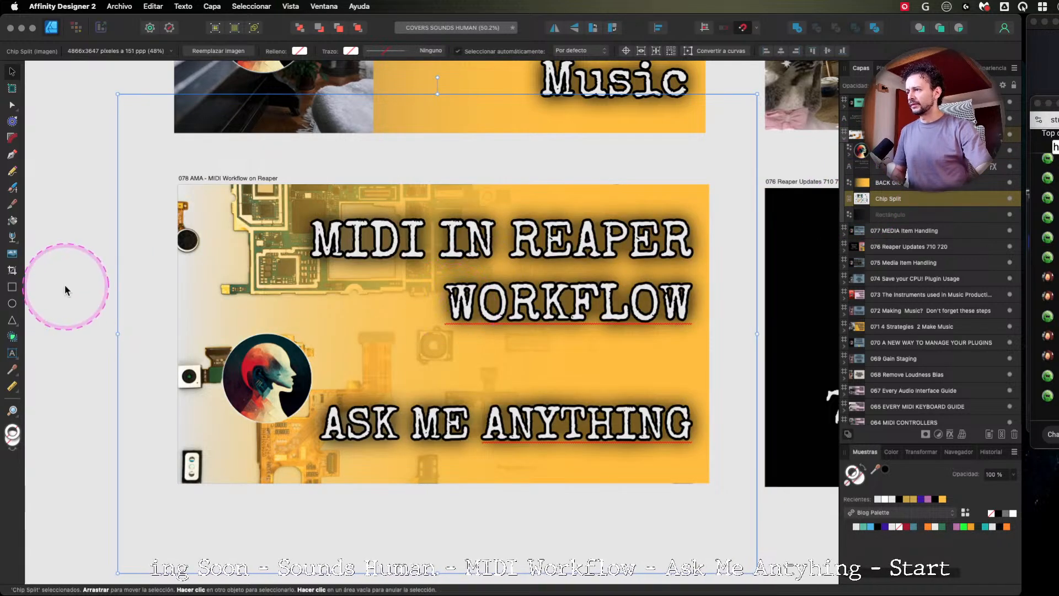
pyautogui.click(90, 225)
# Move the round head logo straight up to about mid-height of the 078 AMA artboard and deselect it.
pyautogui.click(269, 383)
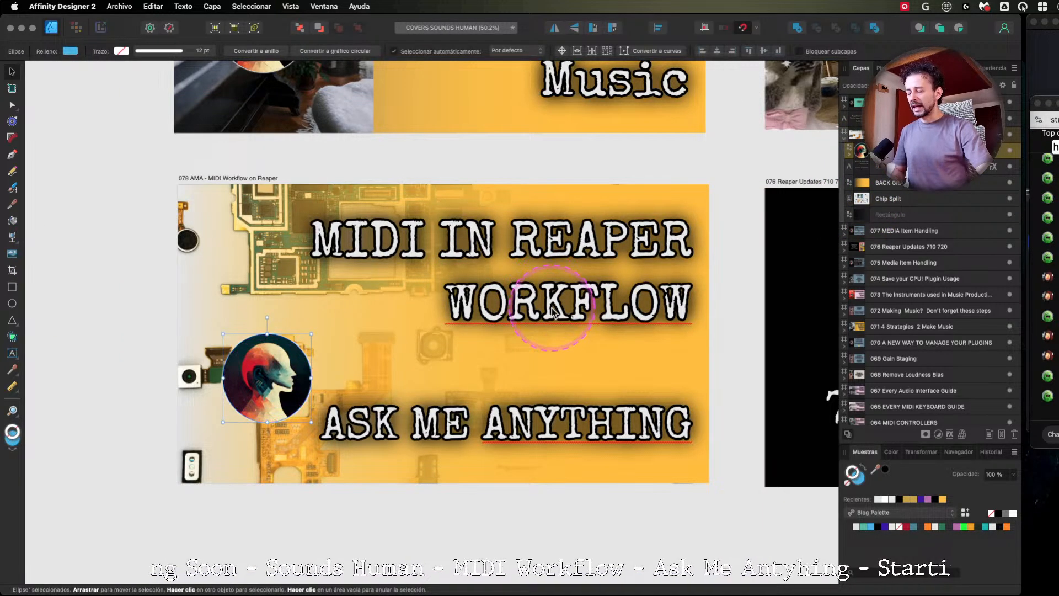
pyautogui.hotkey('shift', 'Up')
pyautogui.hotkey('shift', 'Up')
pyautogui.hotkey('shift', 'Up')
pyautogui.hotkey('shift', 'Up')
pyautogui.hotkey('shift', 'Up')
pyautogui.hotkey('shift', 'Up')
pyautogui.hotkey('shift', 'Up')
pyautogui.hotkey('shift', 'Up')
pyautogui.hotkey('shift', 'Up')
pyautogui.hotkey('shift', 'Up')
pyautogui.hotkey('shift', 'Up')
pyautogui.hotkey('shift', 'Up')
pyautogui.hotkey('shift', 'Up')
pyautogui.hotkey('shift', 'Up')
pyautogui.hotkey('shift', 'Up')
pyautogui.hotkey('shift', 'Up')
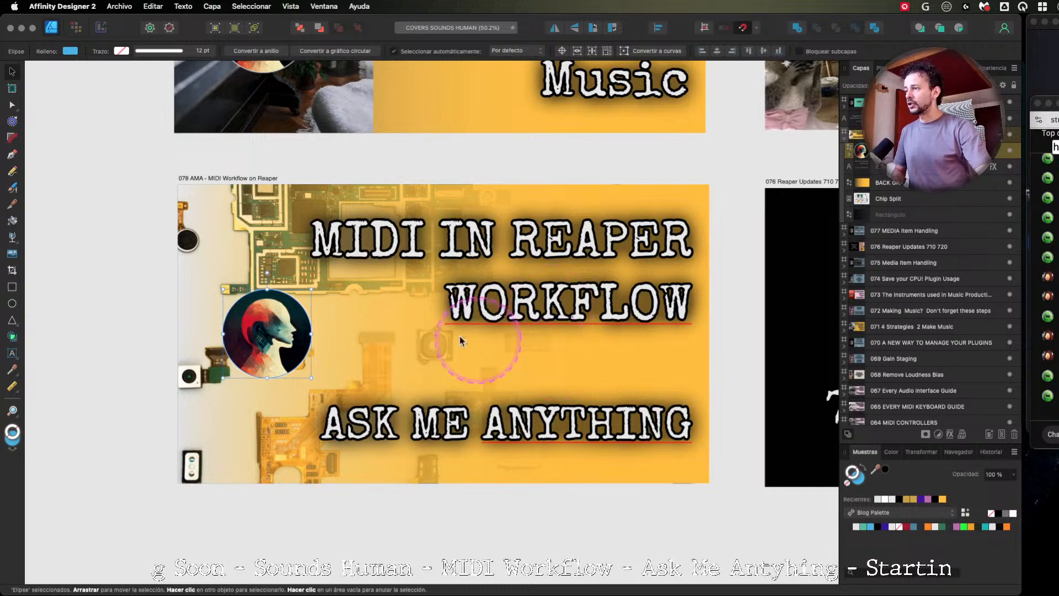
pyautogui.click(146, 244)
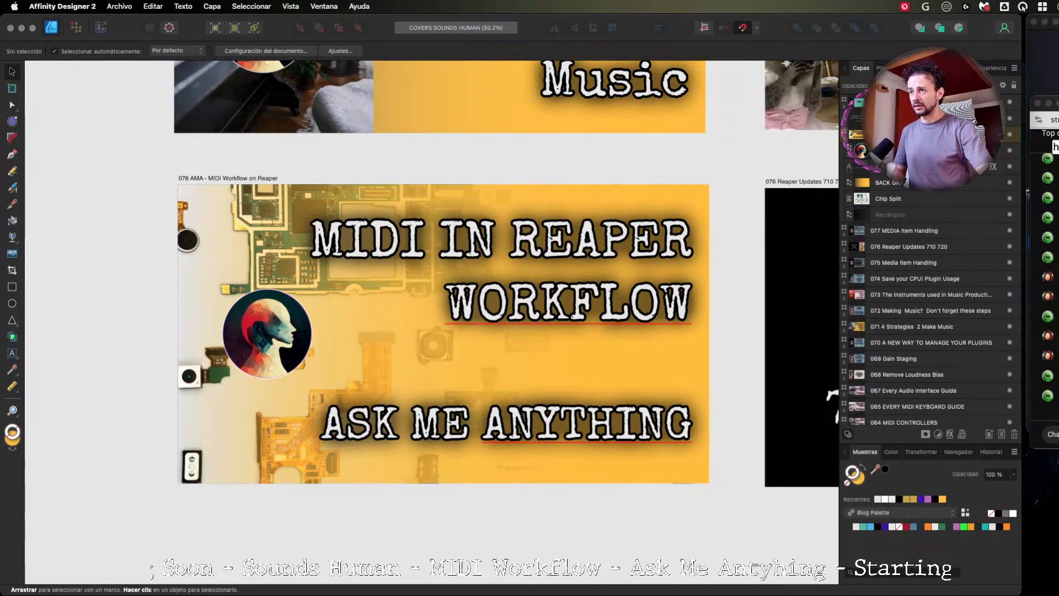
# Select the 078 AMA - MIDI Workflow on Reaper artboard and fit it in the view.
pyautogui.doubleClick(860, 136)
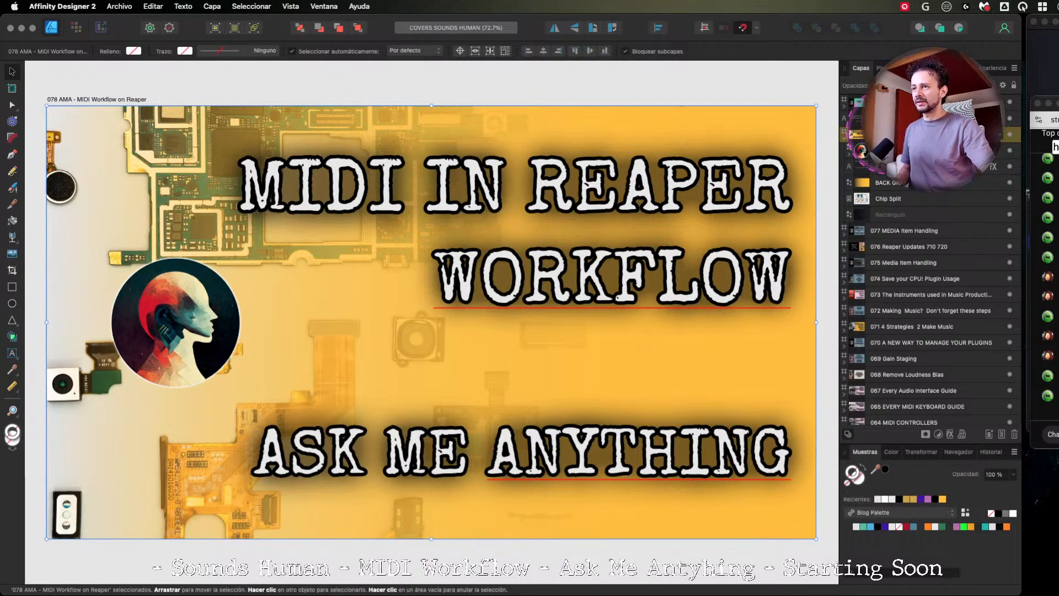
pyautogui.click(859, 137)
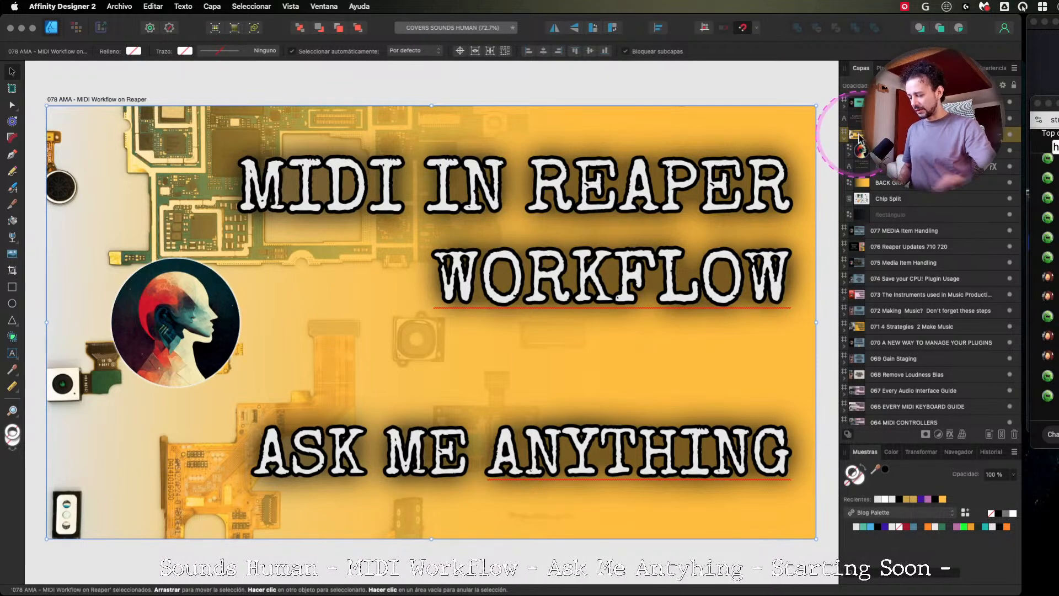
pyautogui.press('super+alt+shift+s')
pyautogui.press('Escape')
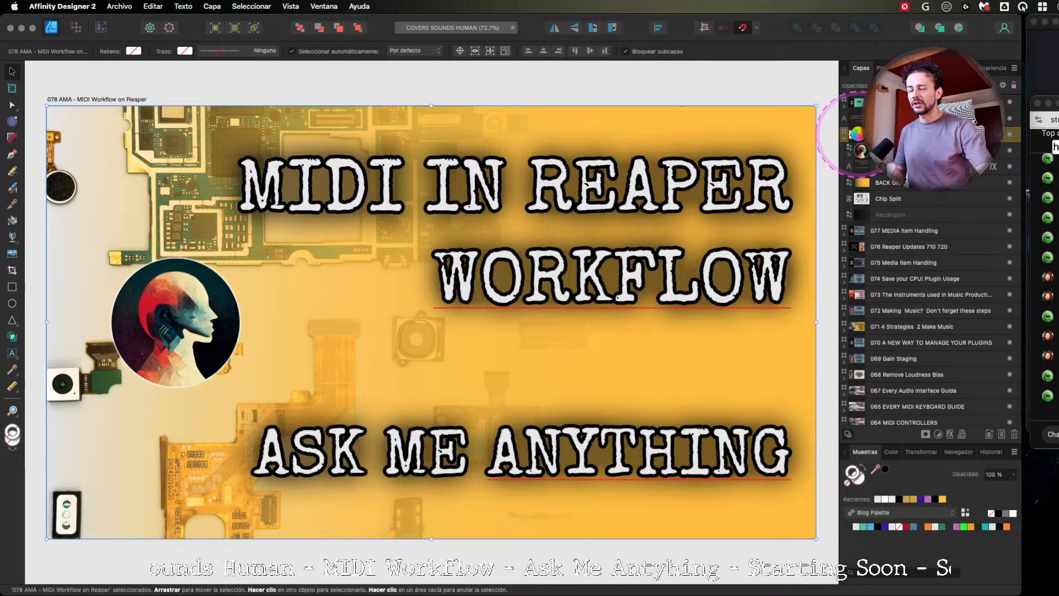
pyautogui.press('super+shift+s')
pyautogui.press('Escape')
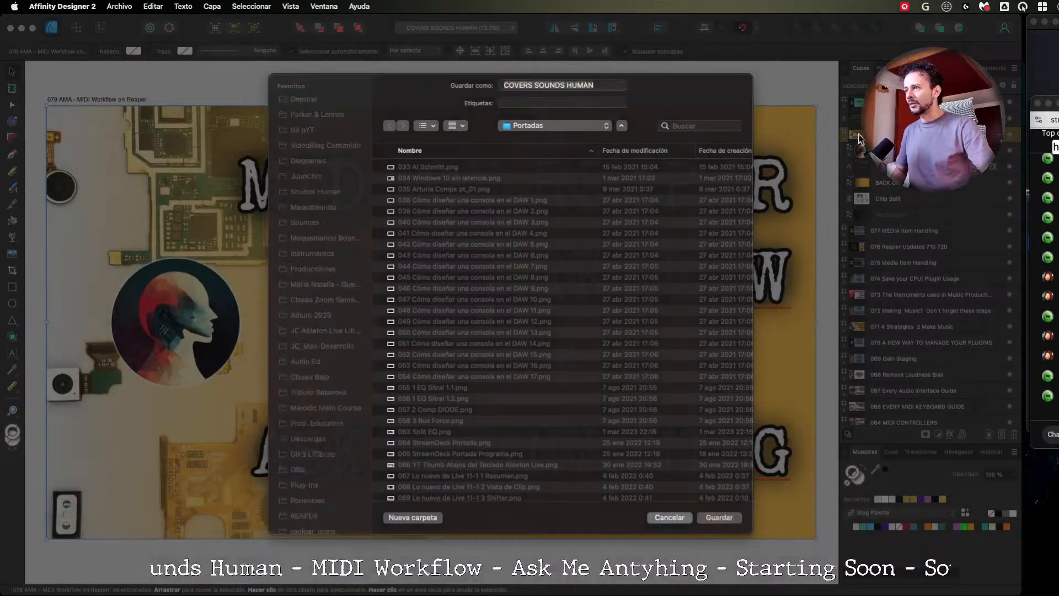
# Export the 078 AMA artboard as a PNG at 1400 × 788 px, keeping its proportions linked.
pyautogui.press('super+alt+shift+s')
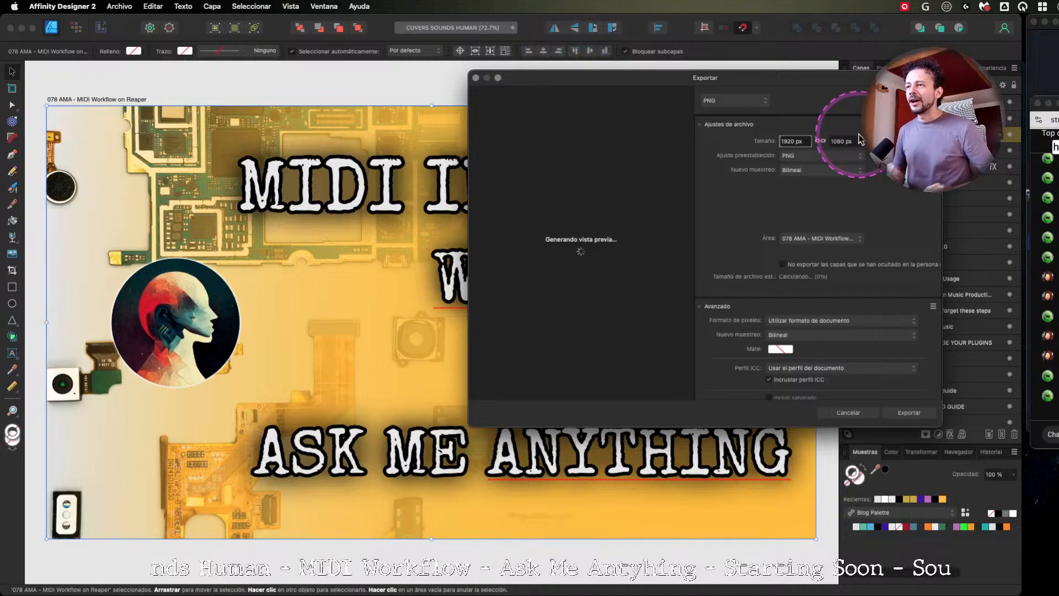
pyautogui.doubleClick(800, 141)
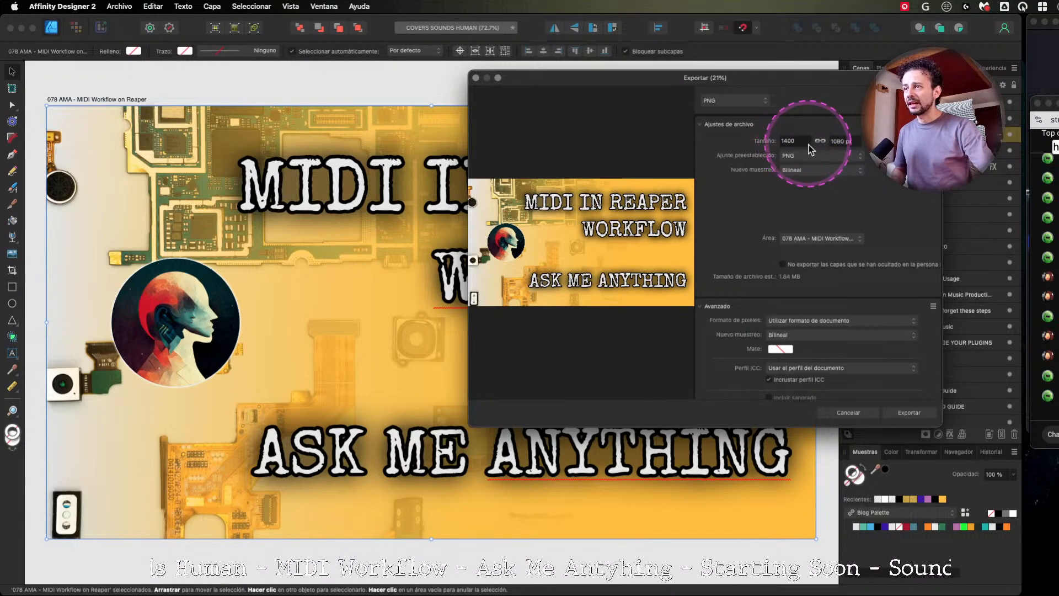
pyautogui.click(821, 142)
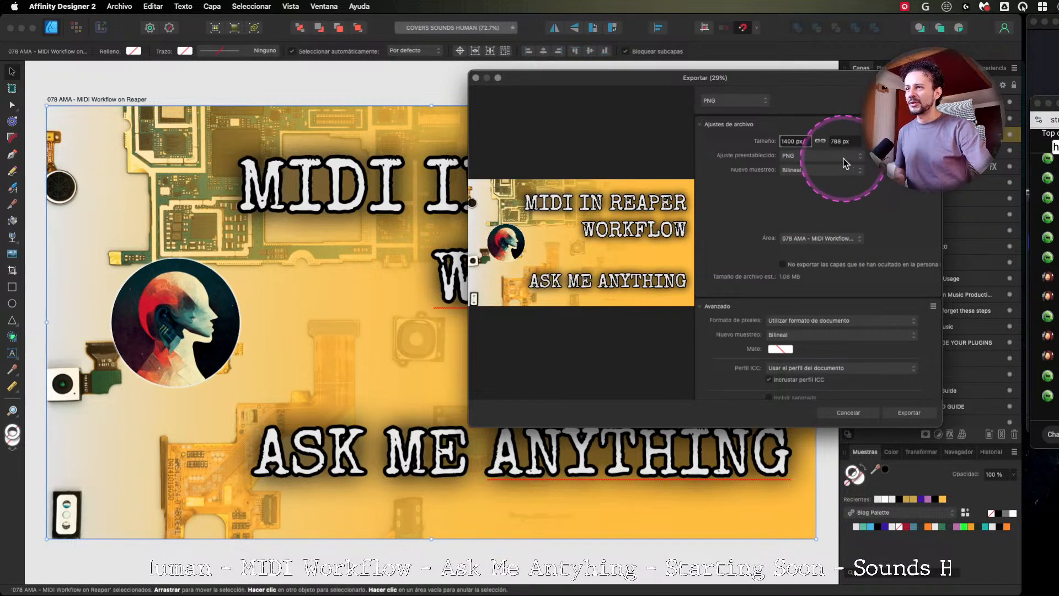
pyautogui.click(909, 413)
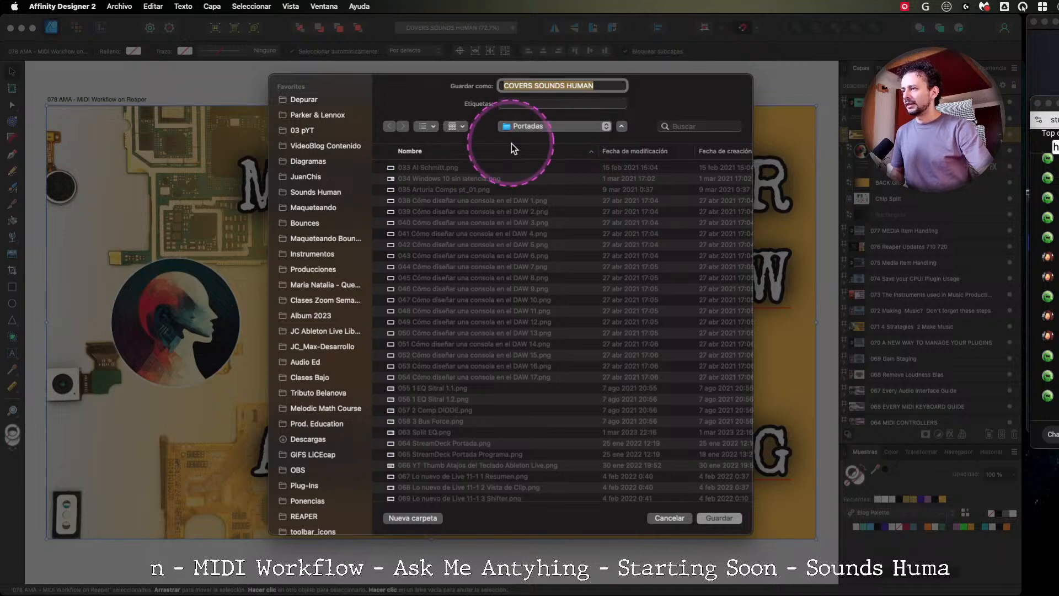
# Sort the file list by name in descending order and choose the Covers folder inside Sounds Human as the export destination.
pyautogui.click(488, 151)
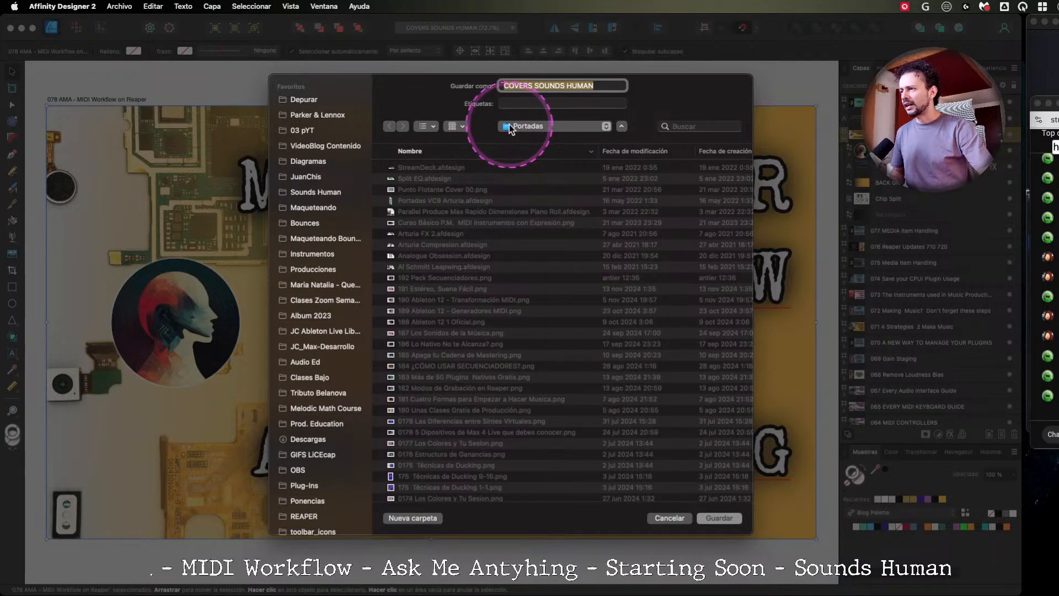
pyautogui.click(540, 128)
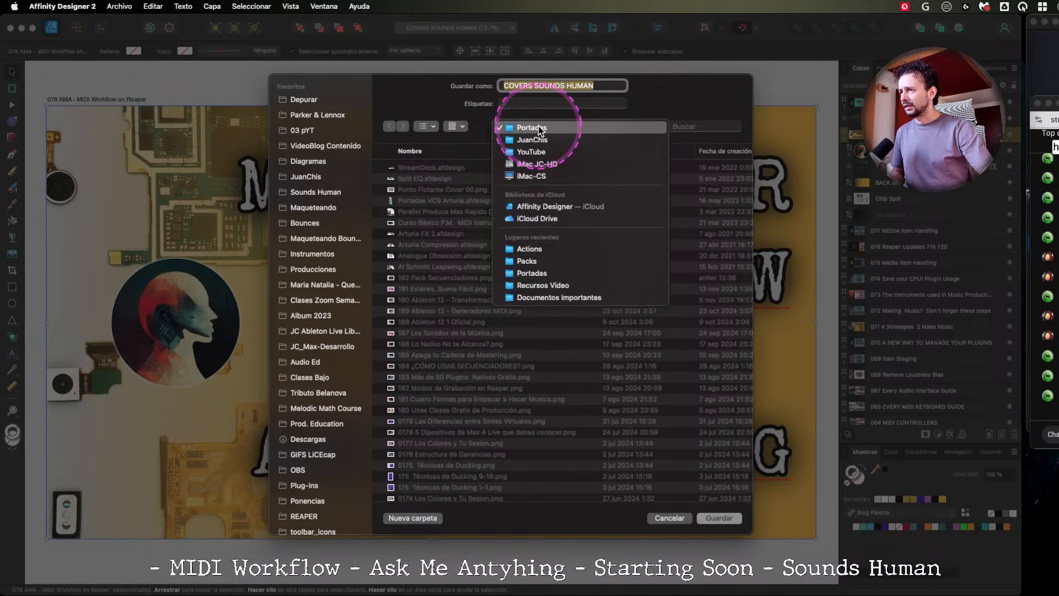
pyautogui.click(456, 110)
pyautogui.click(322, 194)
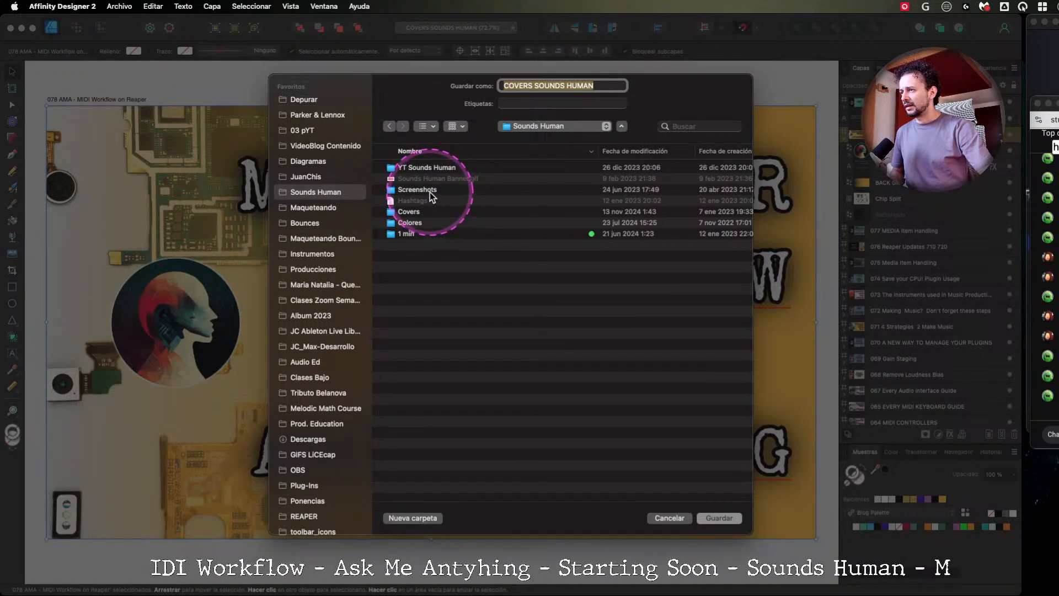
pyautogui.click(436, 190)
pyautogui.doubleClick(435, 189)
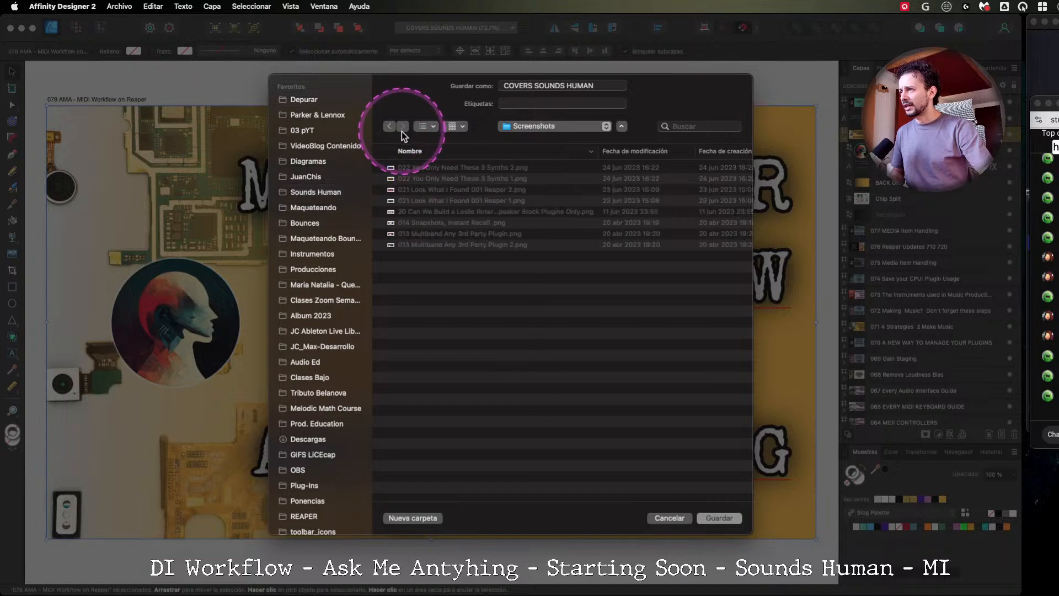
pyautogui.click(390, 126)
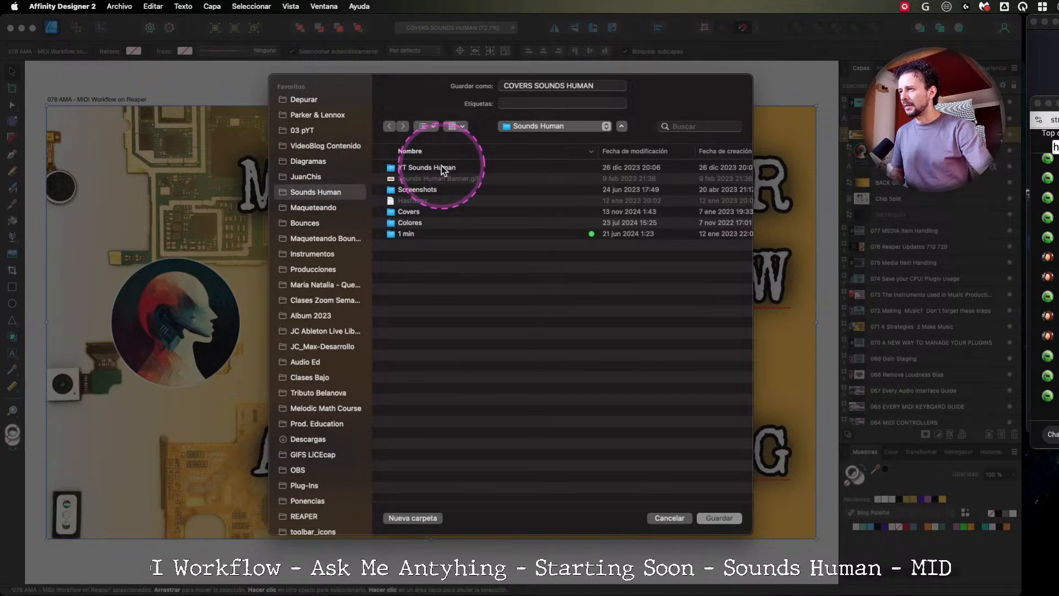
pyautogui.click(429, 213)
pyautogui.doubleClick(428, 213)
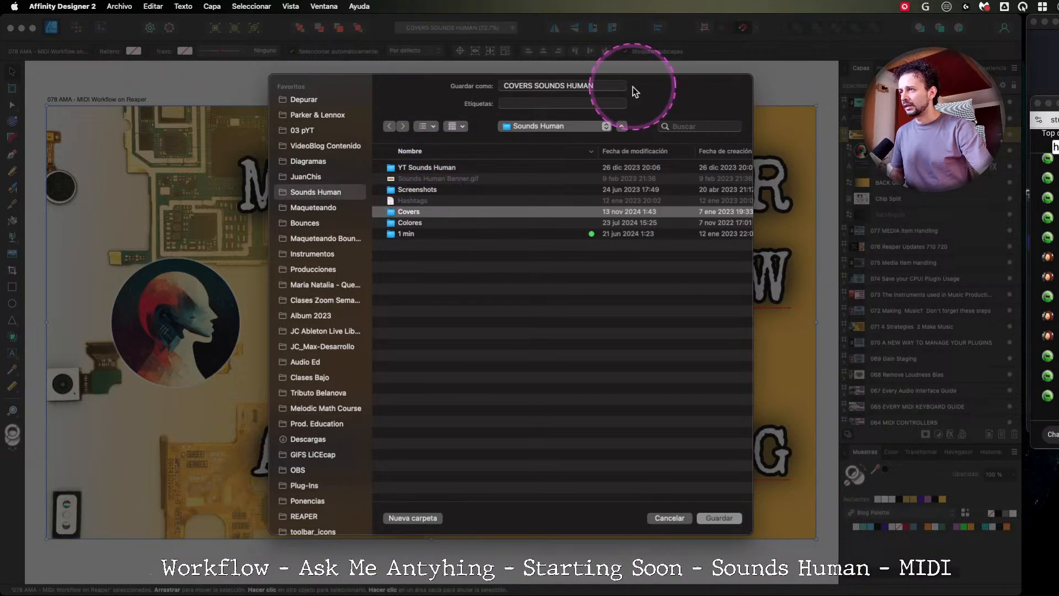
# Name the exported image "078 AMA - MIDI Workflow on Reaper" and save it.
pyautogui.click(610, 86)
pyautogui.press('super+a')
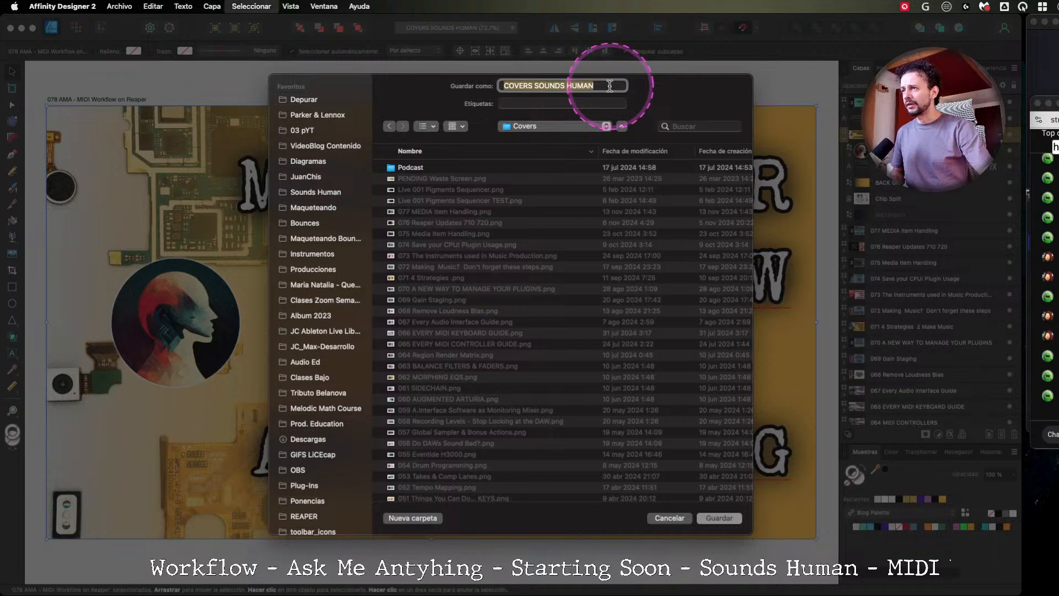
pyautogui.write('78 AMA - MIDI Workflow on Reaper')
pyautogui.press('Return')
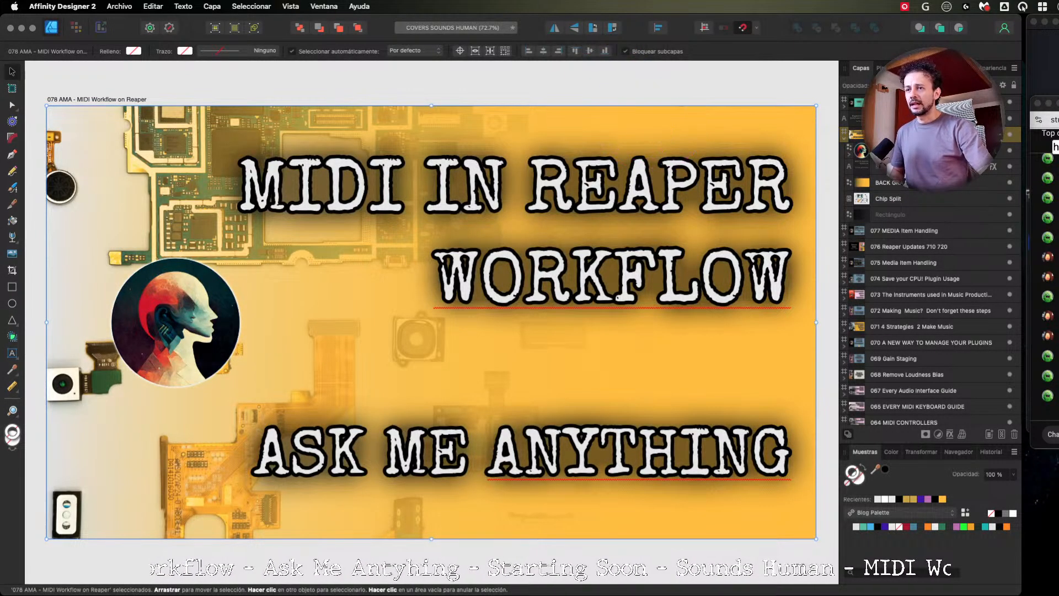
# Switch to the Brave chat window and move it aside to uncover the scene list behind it.
pyautogui.click(1052, 434)
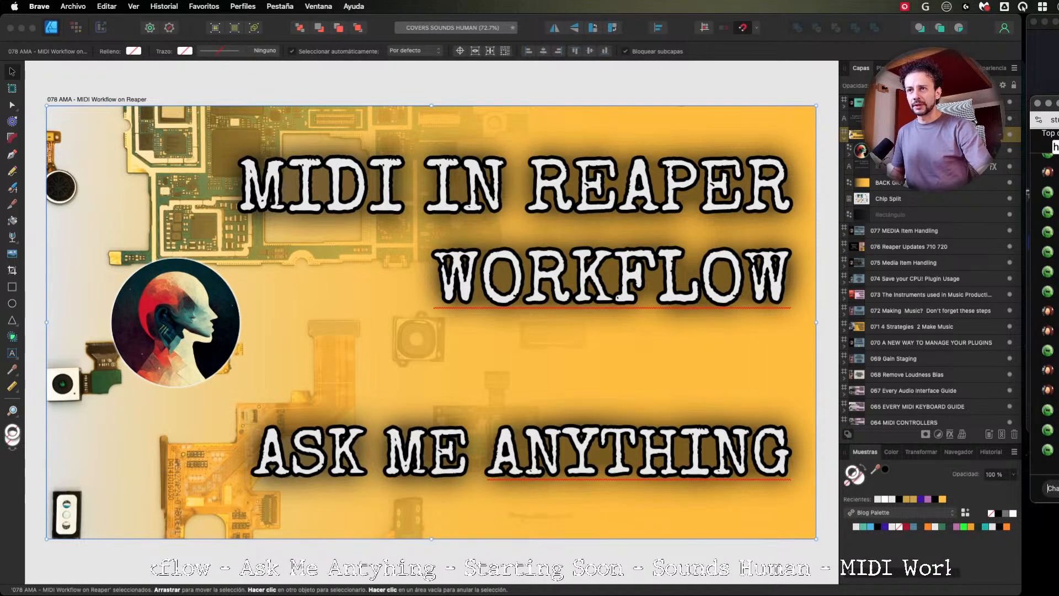
pyautogui.moveTo(1057, 103); pyautogui.dragTo(1058, 281)
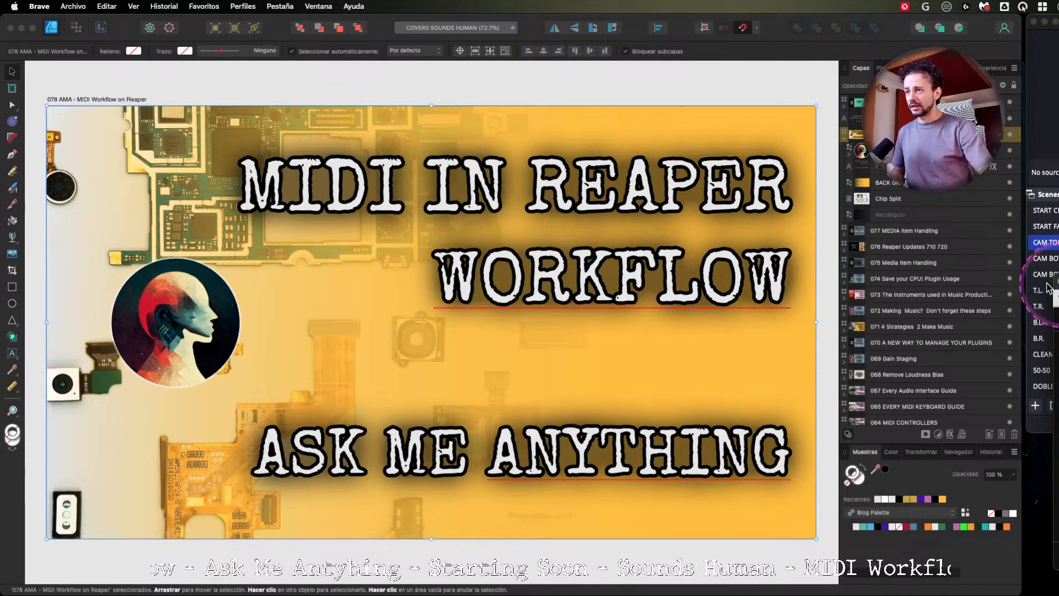
# Switch back to Affinity Designer and zoom out to examine the 078 AMA cover among the other cover artboards.
pyautogui.moveTo(747, 594)
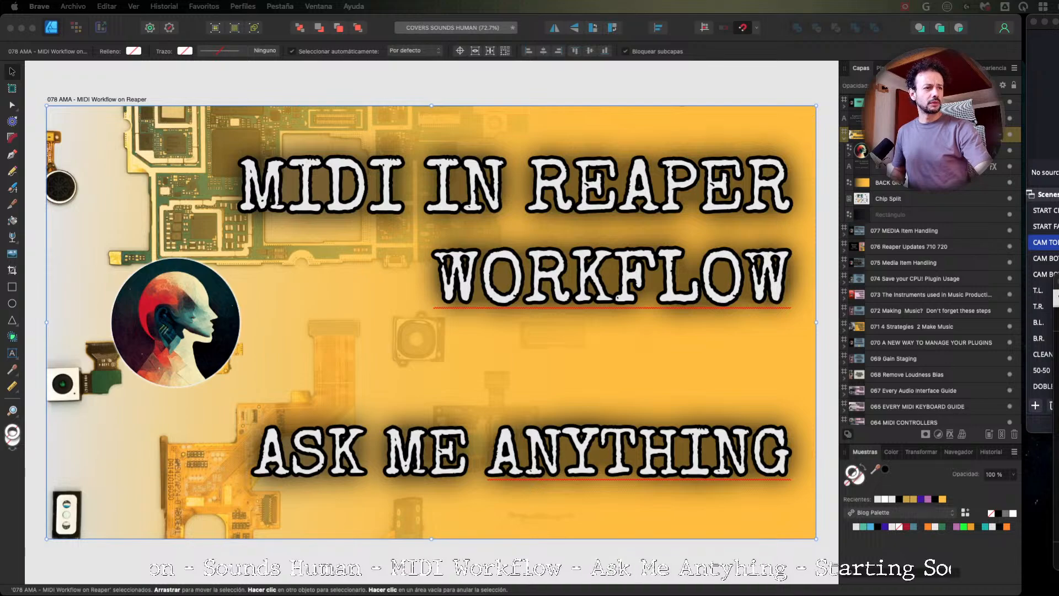
pyautogui.click(535, 25)
pyautogui.scroll(-4, 579, 218)
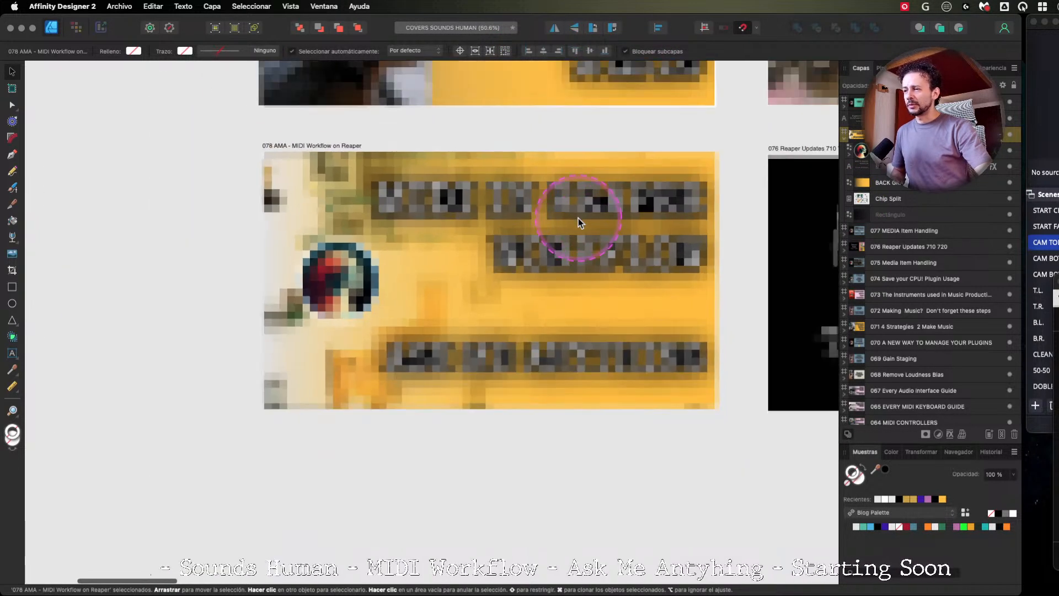
pyautogui.scroll(-3, 578, 218)
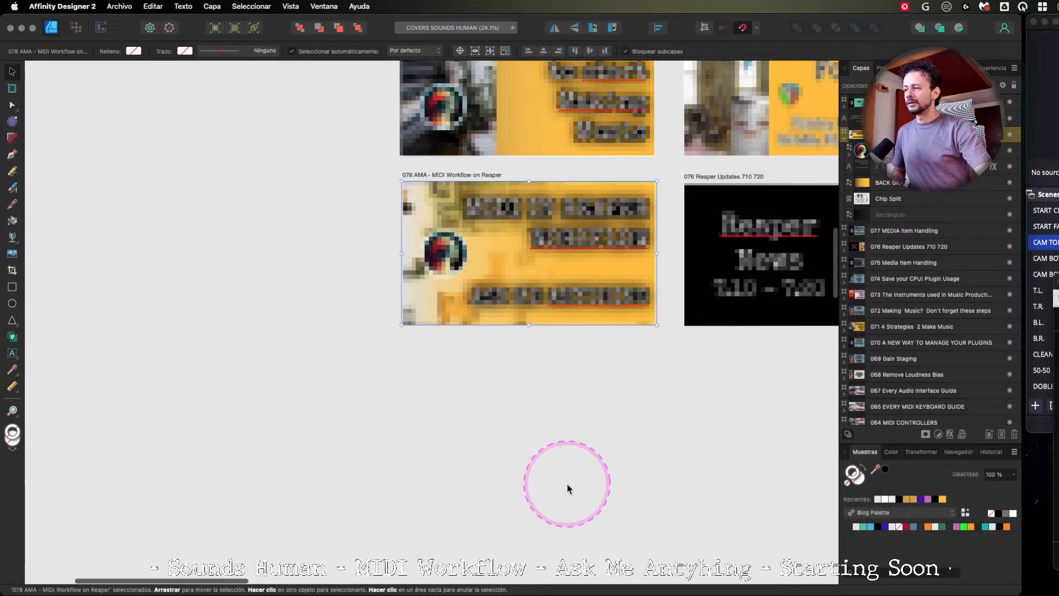
pyautogui.scroll(-1, 617, 451)
pyautogui.moveTo(655, 442); pyautogui.dragTo(323, 479)
pyautogui.moveTo(396, 453); pyautogui.dragTo(309, 498)
pyautogui.moveTo(690, 274); pyautogui.dragTo(613, 367)
pyautogui.scroll(-2, 660, 295)
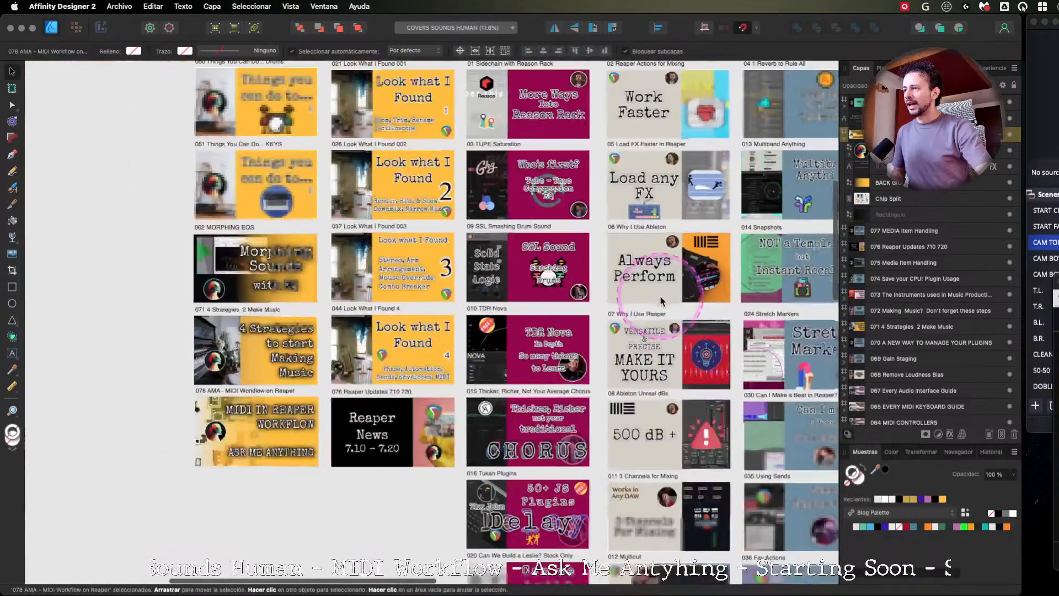
pyautogui.moveTo(729, 220); pyautogui.dragTo(426, 301)
pyautogui.moveTo(485, 229); pyautogui.dragTo(540, 279)
pyautogui.moveTo(424, 370); pyautogui.dragTo(478, 329)
pyautogui.scroll(-1, 489, 335)
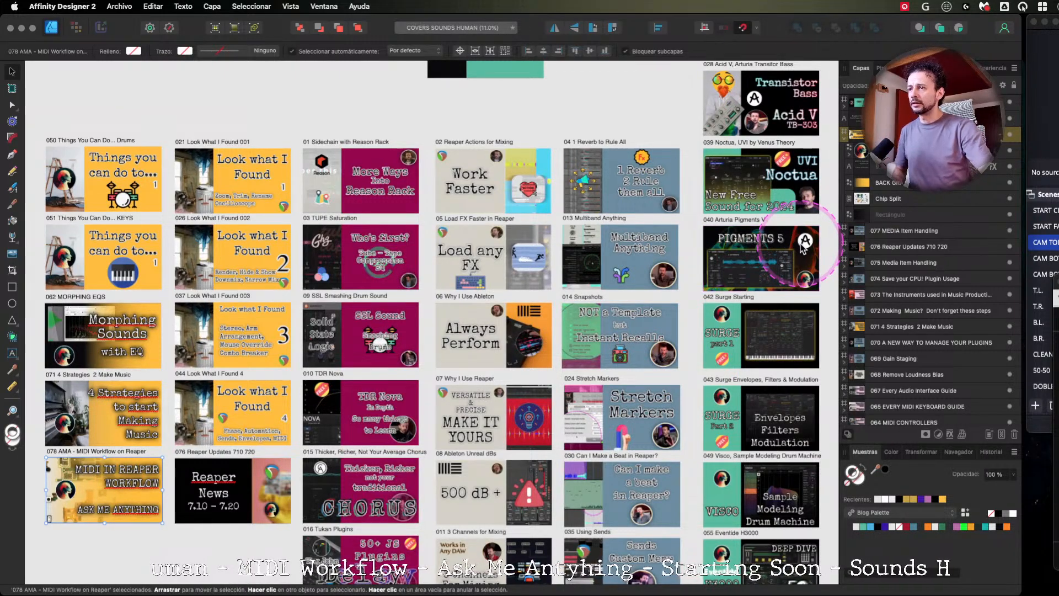
# Look through the columns of colour-coded cover artboards down to the lowest rows and back up to the first ones.
pyautogui.scroll(-1, 811, 237)
pyautogui.scroll(-2, 834, 214)
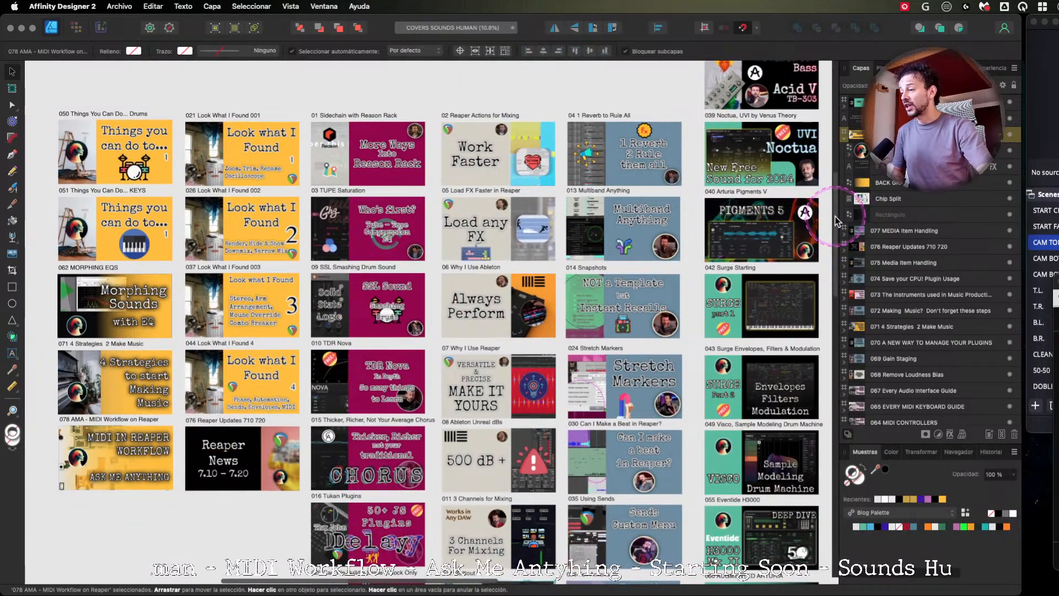
pyautogui.scroll(-4, 838, 221)
pyautogui.scroll(-15, 838, 234)
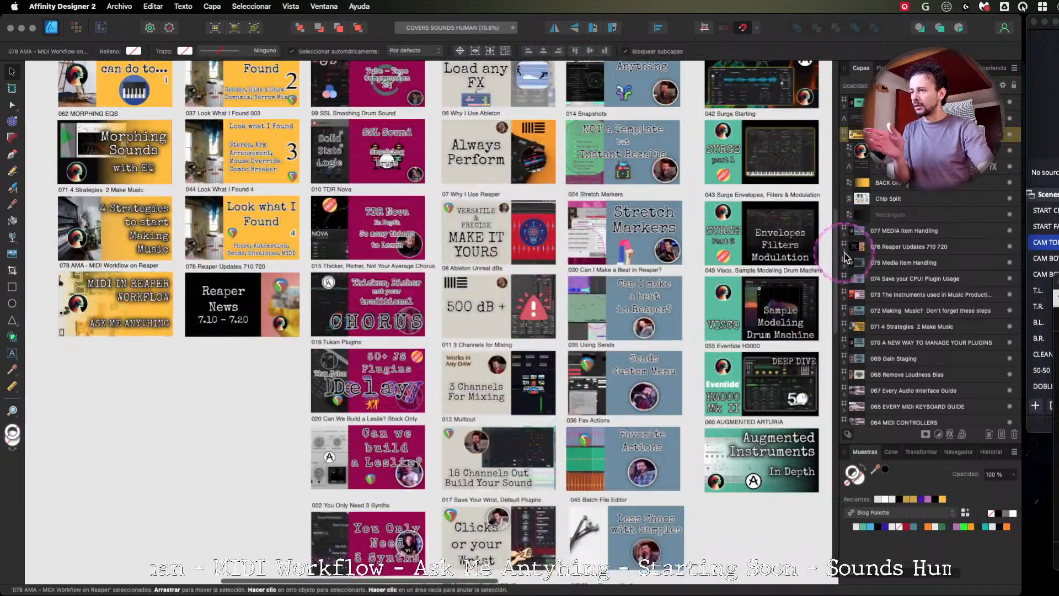
pyautogui.scroll(-3, 855, 292)
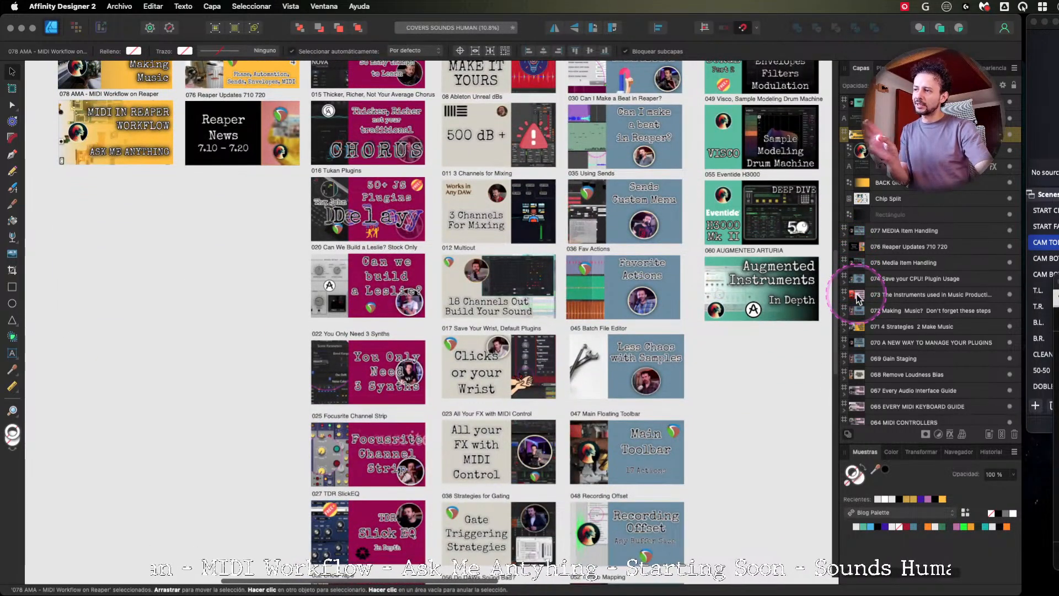
pyautogui.moveTo(857, 295); pyautogui.dragTo(857, 295)
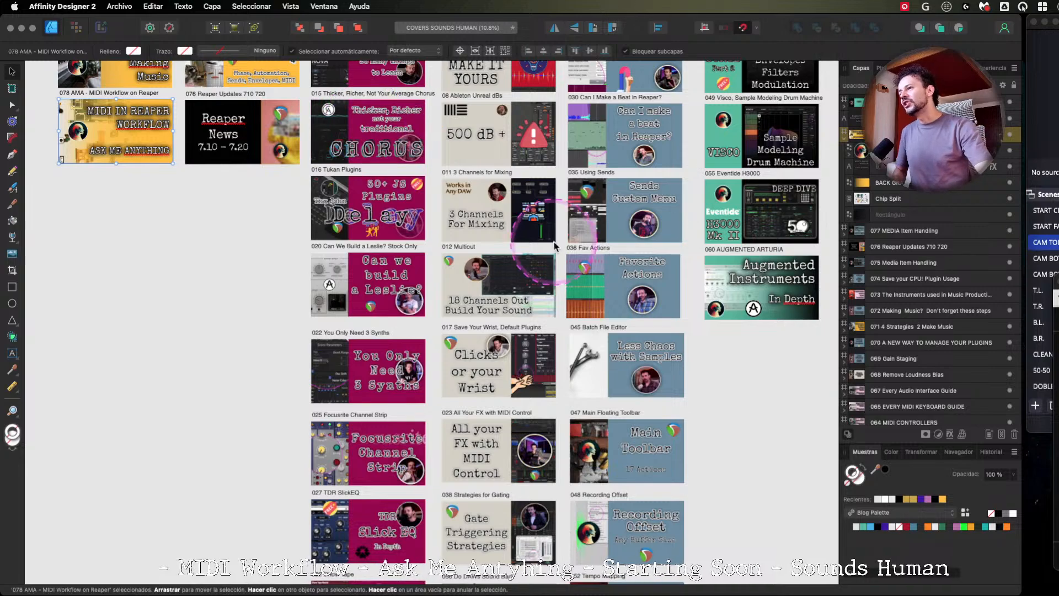
pyautogui.scroll(-1, 821, 413)
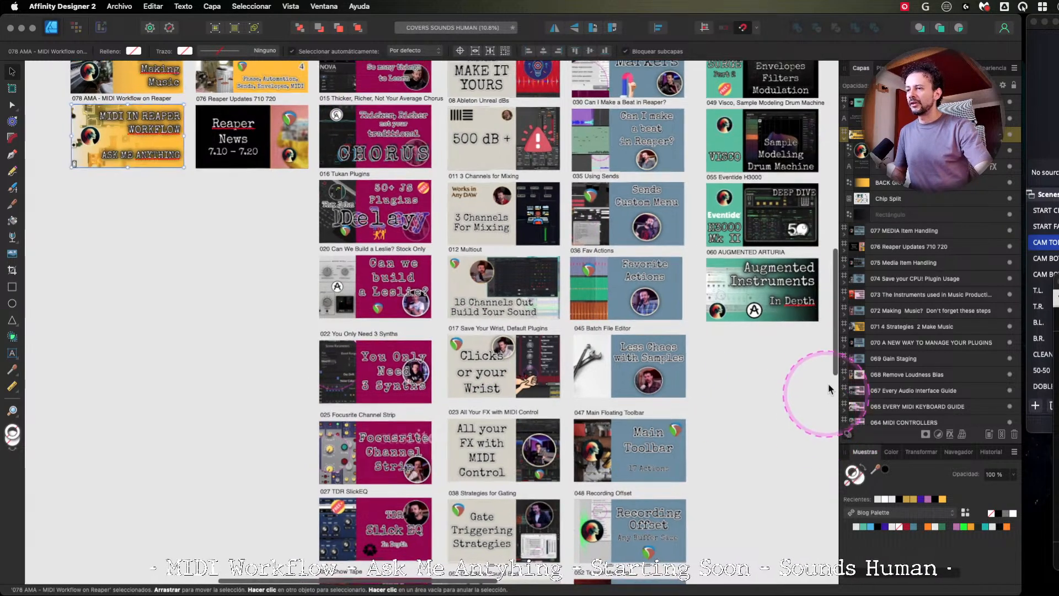
pyautogui.scroll(-3, 833, 354)
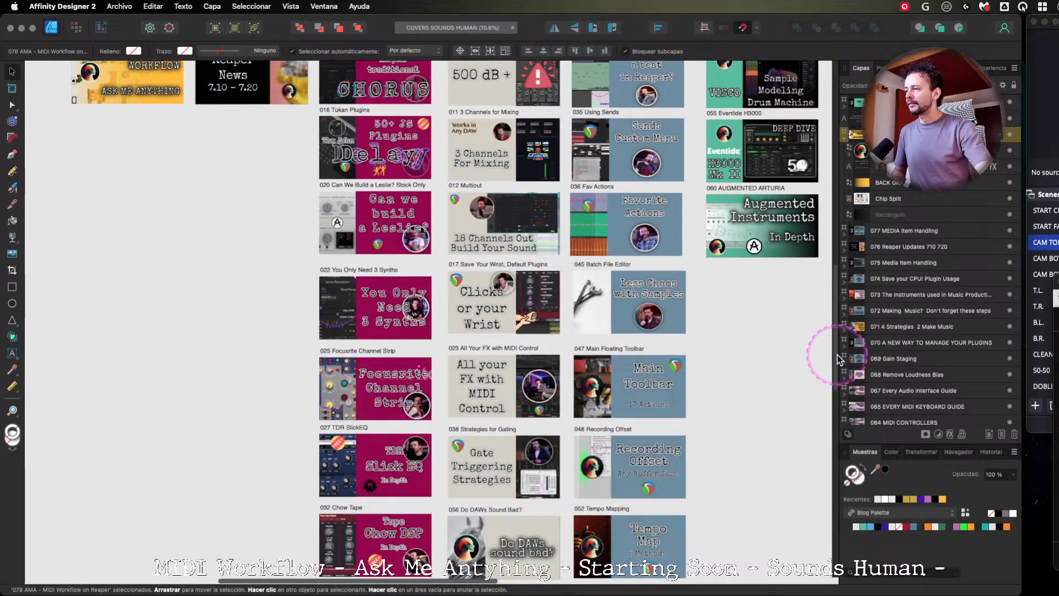
pyautogui.scroll(-5, 838, 355)
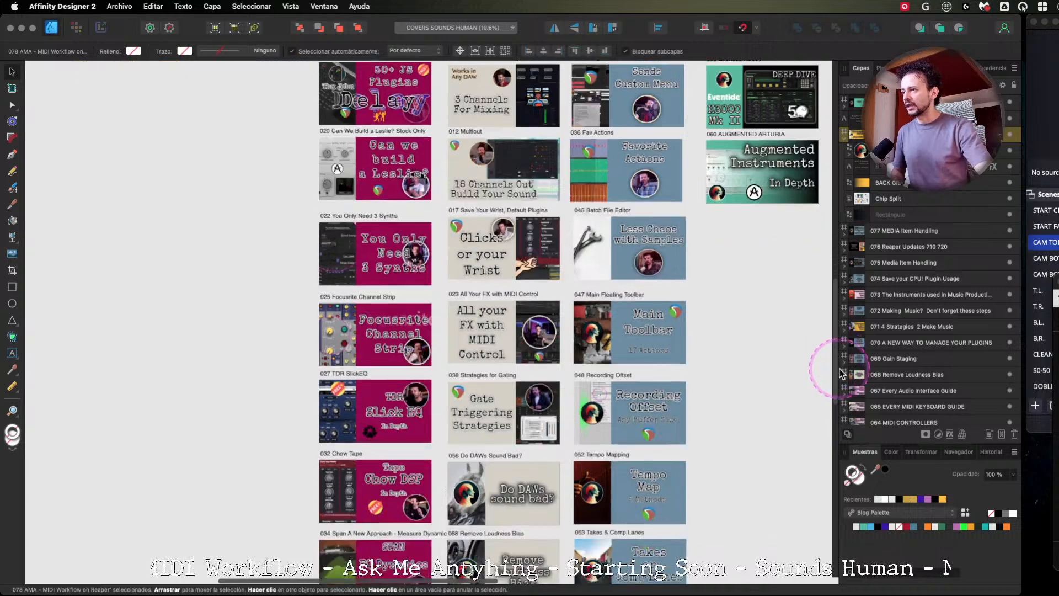
pyautogui.scroll(-2, 844, 412)
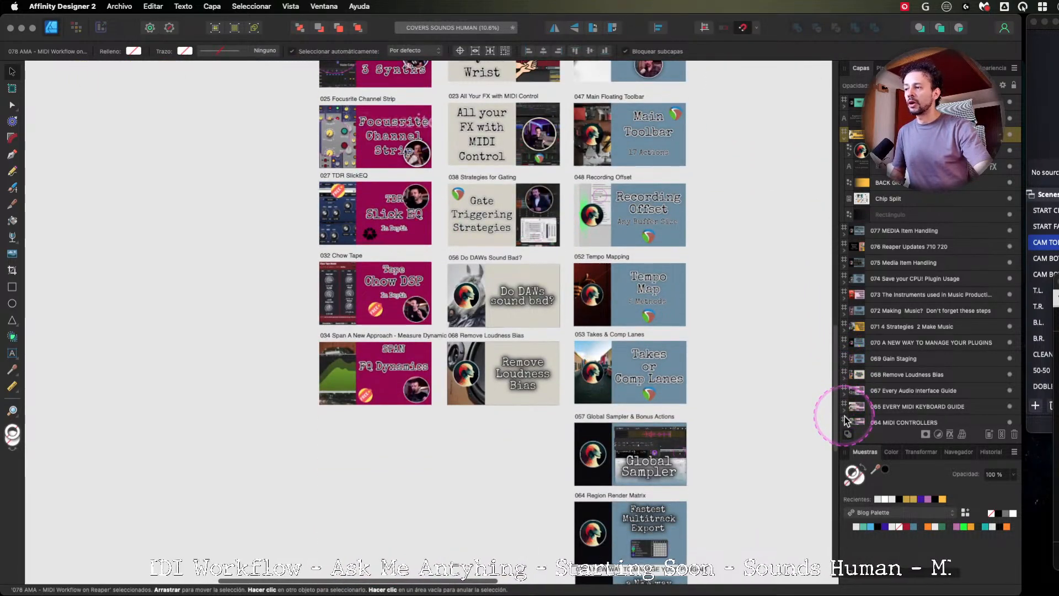
pyautogui.scroll(-1, 845, 416)
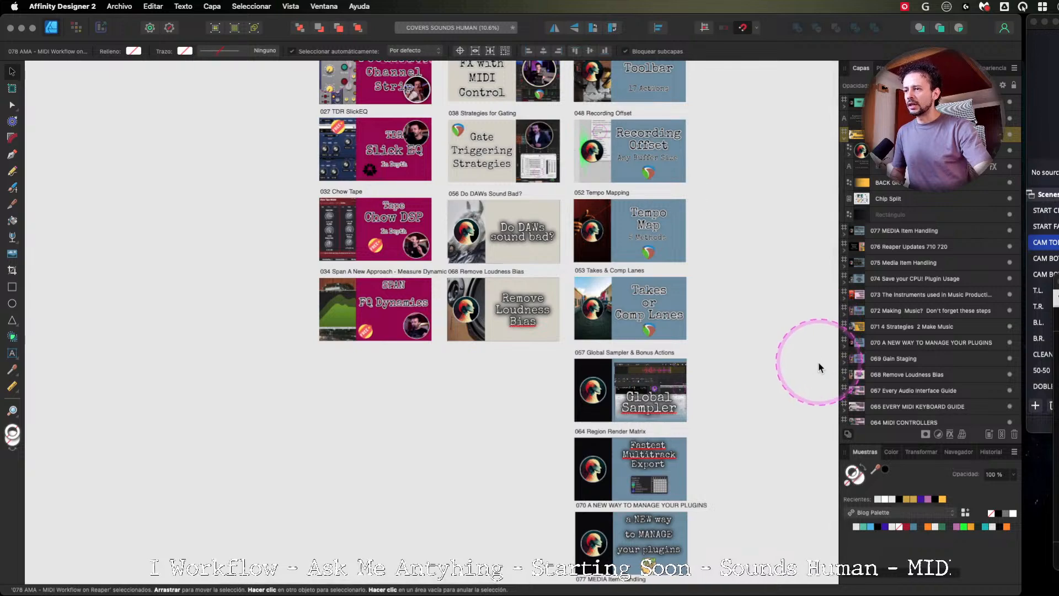
pyautogui.scroll(1, 837, 363)
pyautogui.scroll(6, 837, 364)
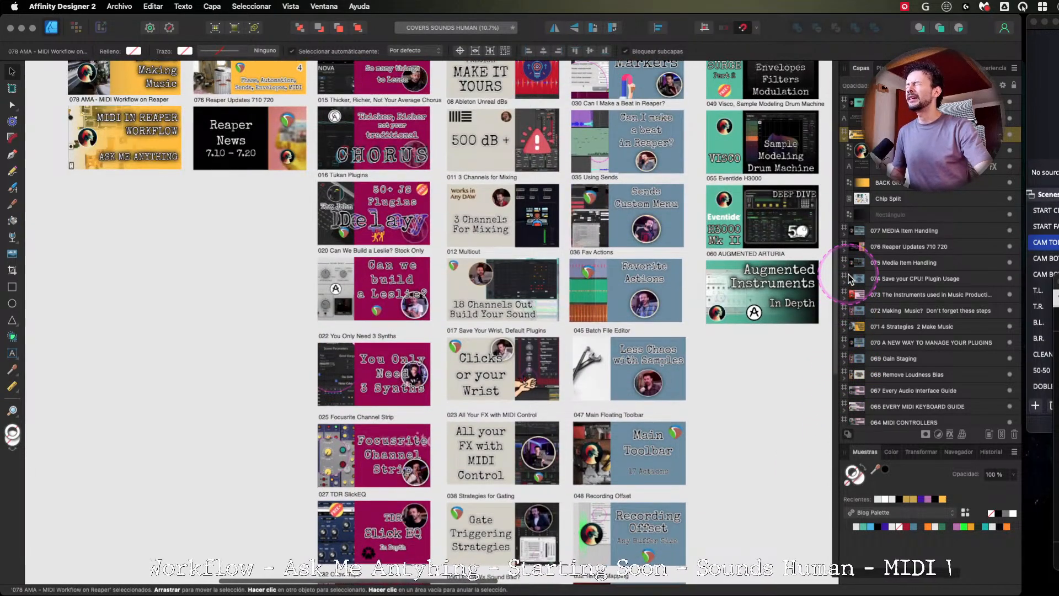
pyautogui.scroll(5, 697, 242)
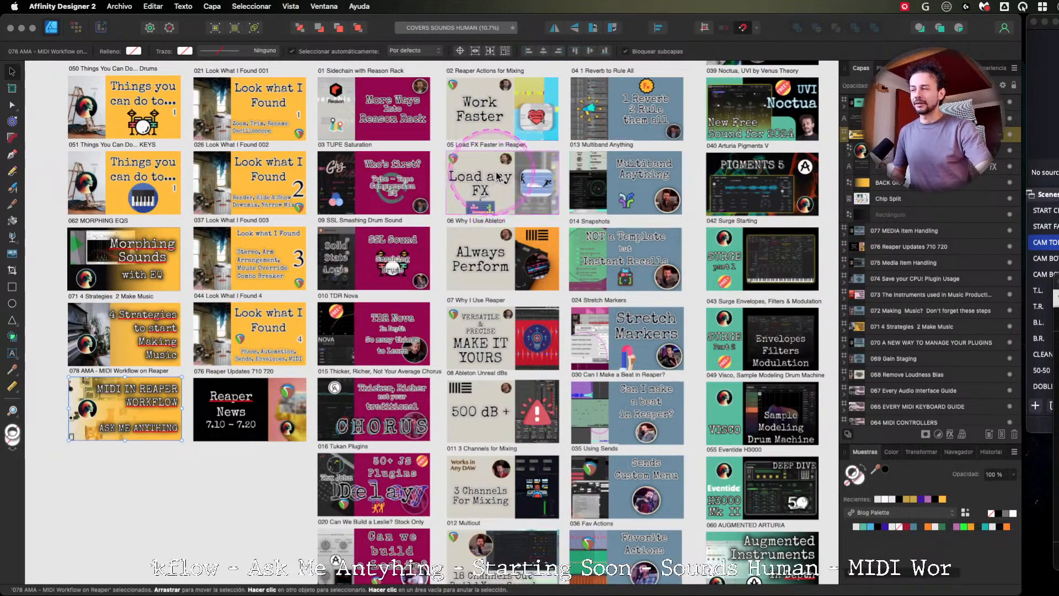
pyautogui.scroll(-1, 828, 201)
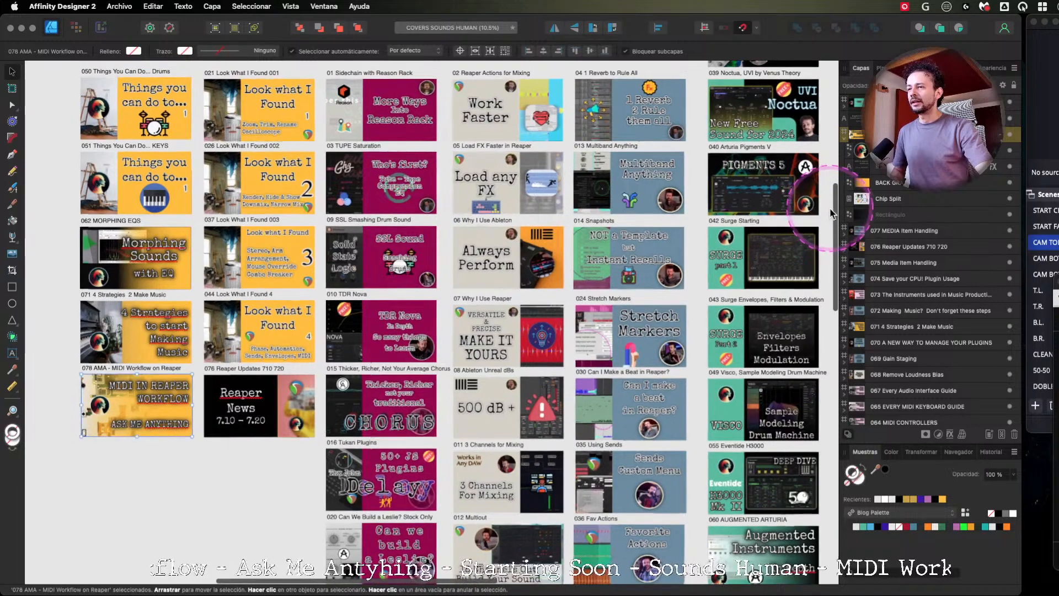
# Look over the yellow, magenta, grey, blue and green cover columns around the 078 AMA artboard and clear the selection.
pyautogui.scroll(2, 835, 197)
pyautogui.scroll(1, 836, 197)
pyautogui.scroll(-5, 837, 196)
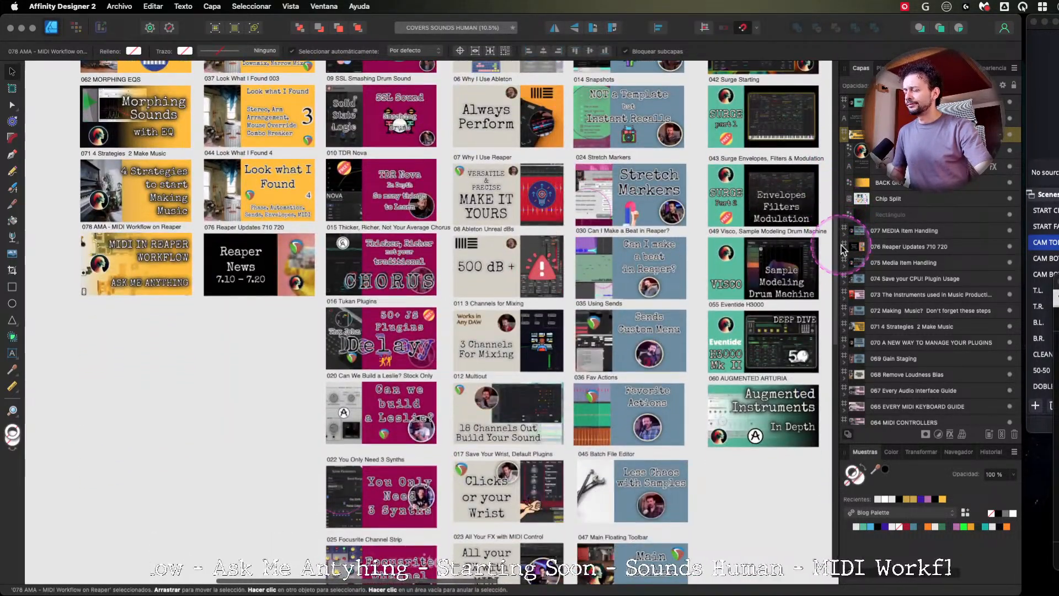
pyautogui.scroll(-1, 842, 249)
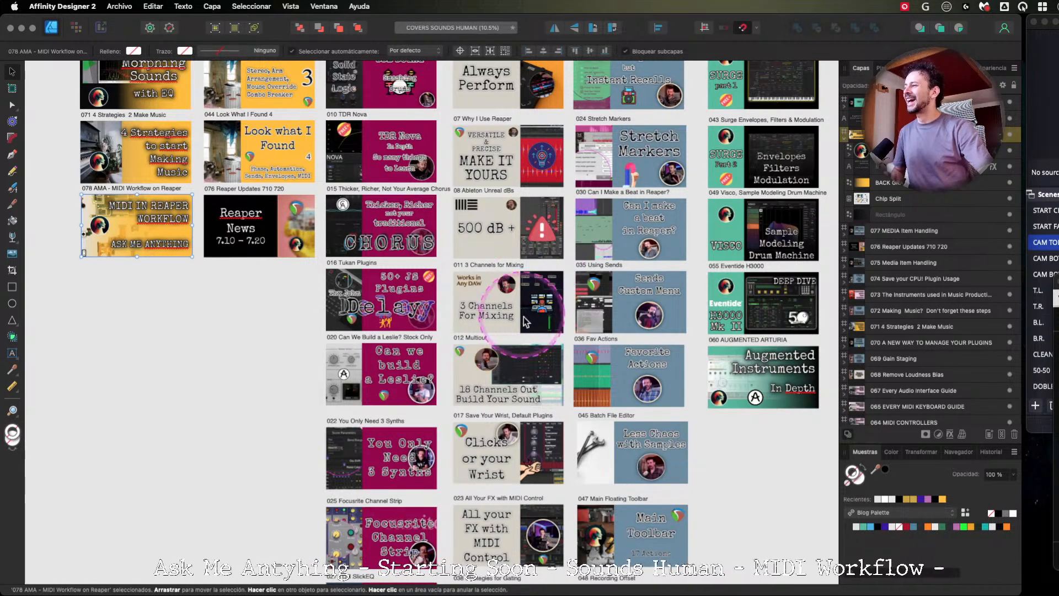
pyautogui.scroll(-1, 545, 330)
pyautogui.scroll(-2, 545, 327)
pyautogui.click(268, 334)
pyautogui.moveTo(286, 333); pyautogui.dragTo(296, 436)
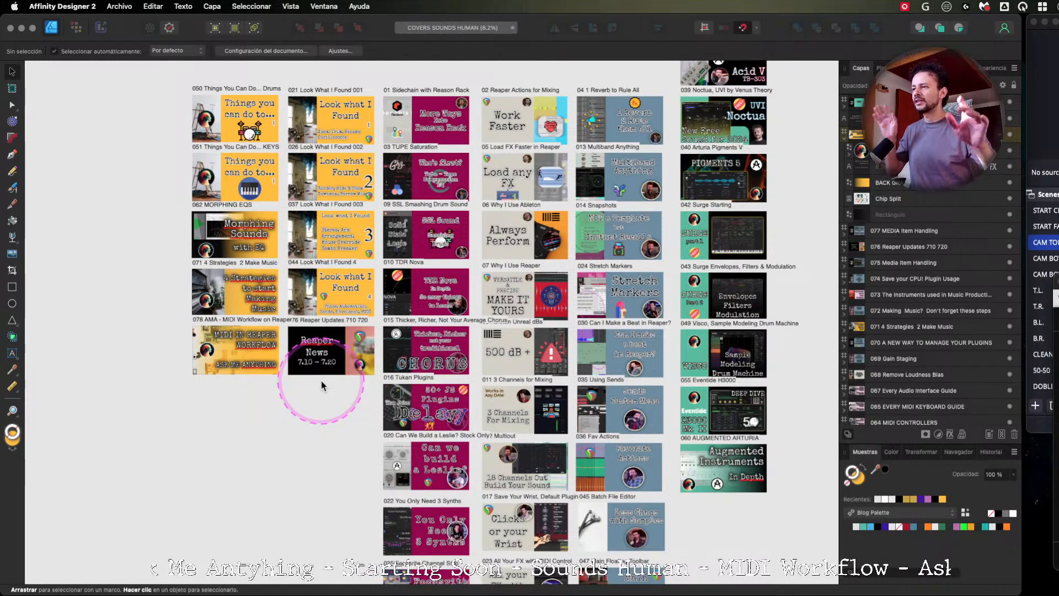
# Examine the separate pink and blue cover columns from 018 Define the Sound of Your Music down to 073 The Instruments used in Music Production.
pyautogui.hscroll(10, 477, 402)
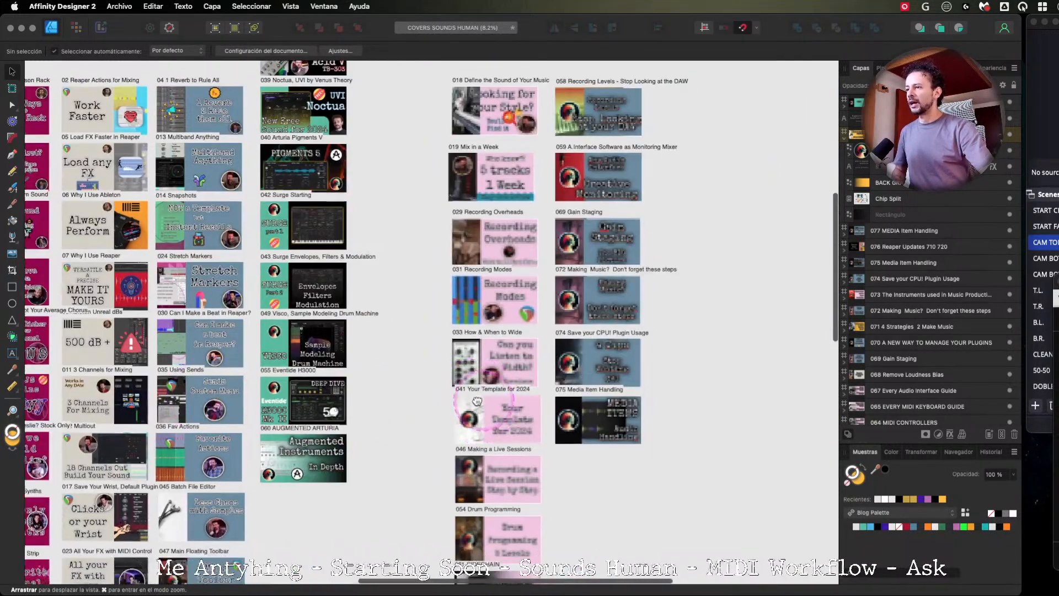
pyautogui.moveTo(477, 401); pyautogui.dragTo(391, 388)
pyautogui.scroll(3, 444, 223)
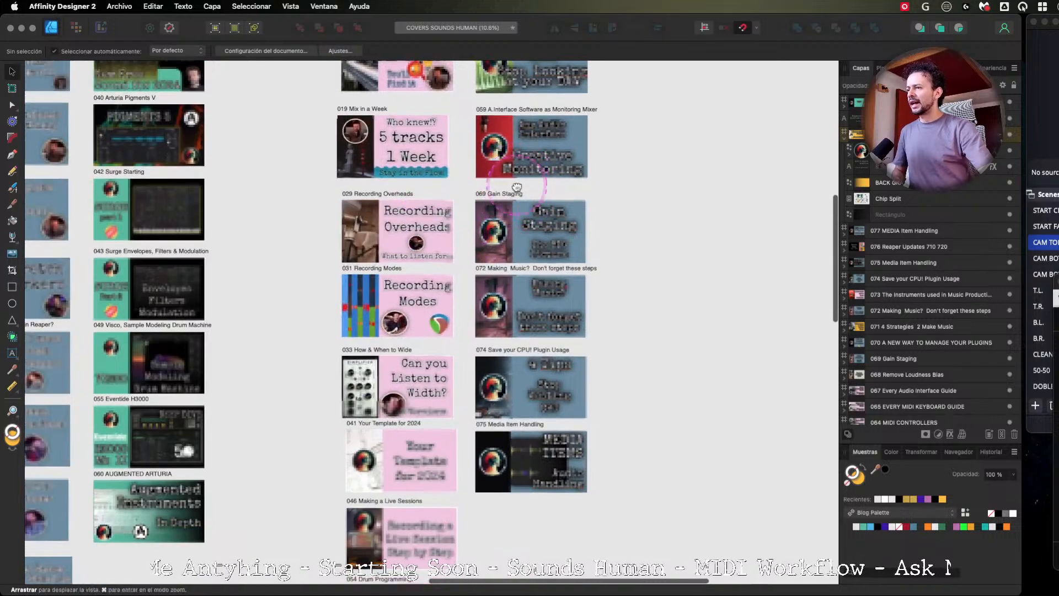
pyautogui.moveTo(517, 187); pyautogui.dragTo(499, 284)
pyautogui.moveTo(446, 421); pyautogui.dragTo(473, 227)
pyautogui.moveTo(487, 460)
pyautogui.mouseDown()
pyautogui.moveTo(483, 333)
pyautogui.moveTo(492, 425)
pyautogui.moveTo(477, 475)
pyautogui.mouseUp()
pyautogui.moveTo(439, 284); pyautogui.dragTo(443, 327)
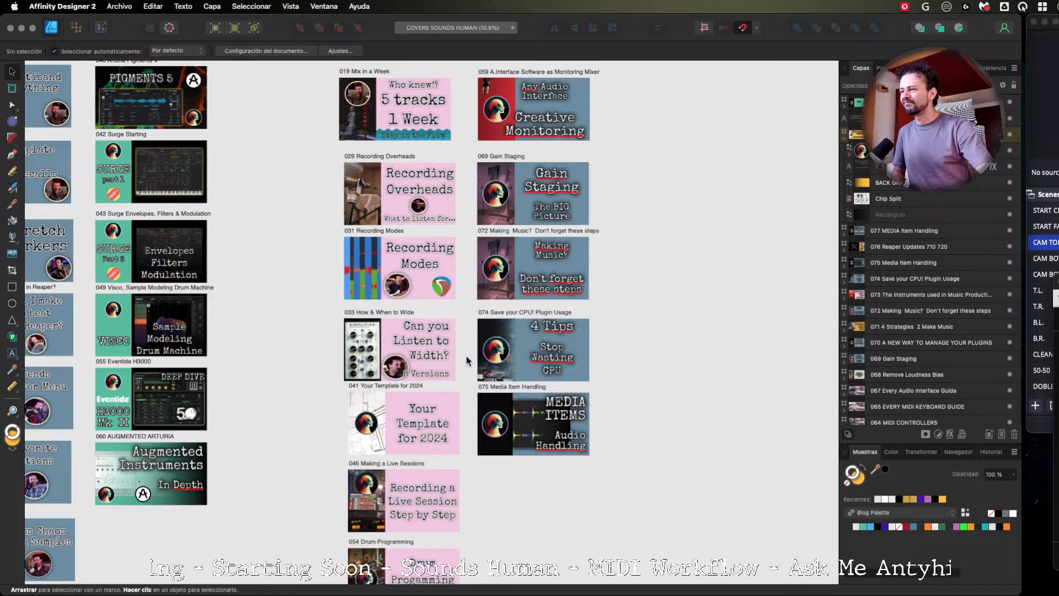
pyautogui.moveTo(573, 492); pyautogui.dragTo(548, 403)
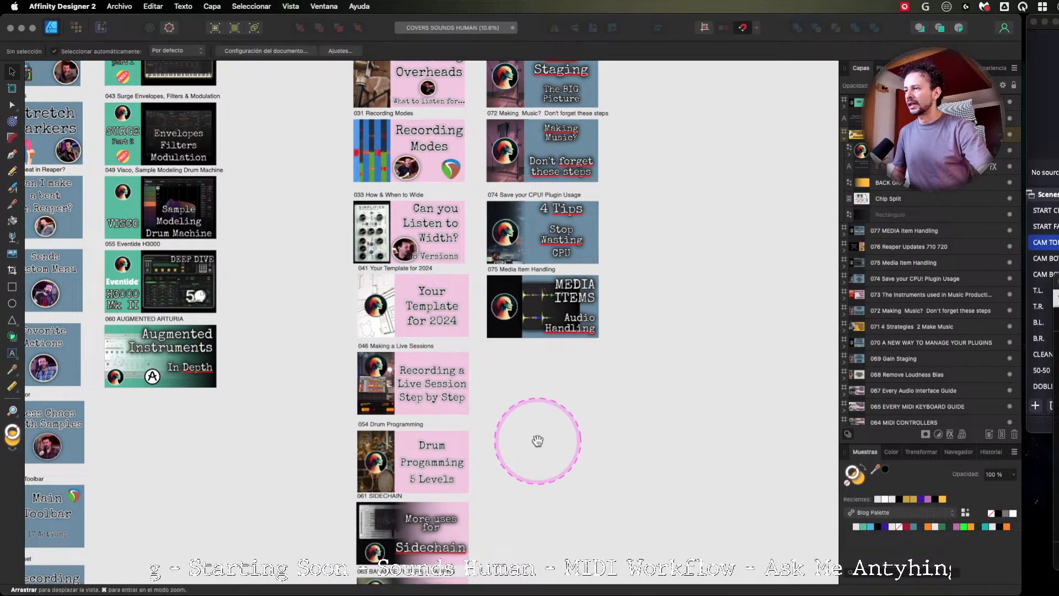
pyautogui.moveTo(538, 441); pyautogui.dragTo(527, 209)
pyautogui.moveTo(520, 343); pyautogui.dragTo(517, 270)
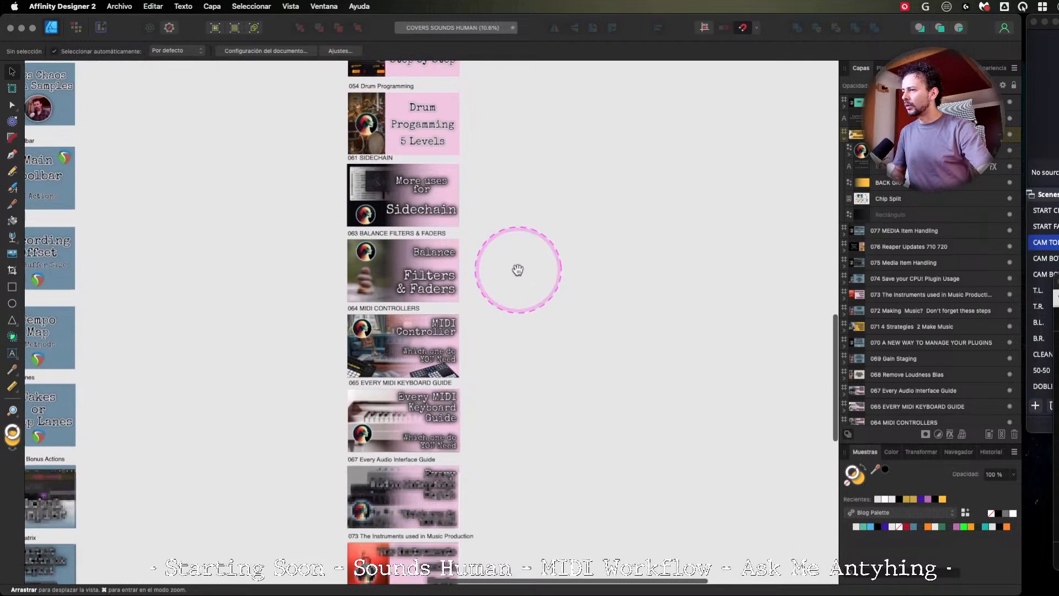
pyautogui.moveTo(533, 374); pyautogui.dragTo(461, 255)
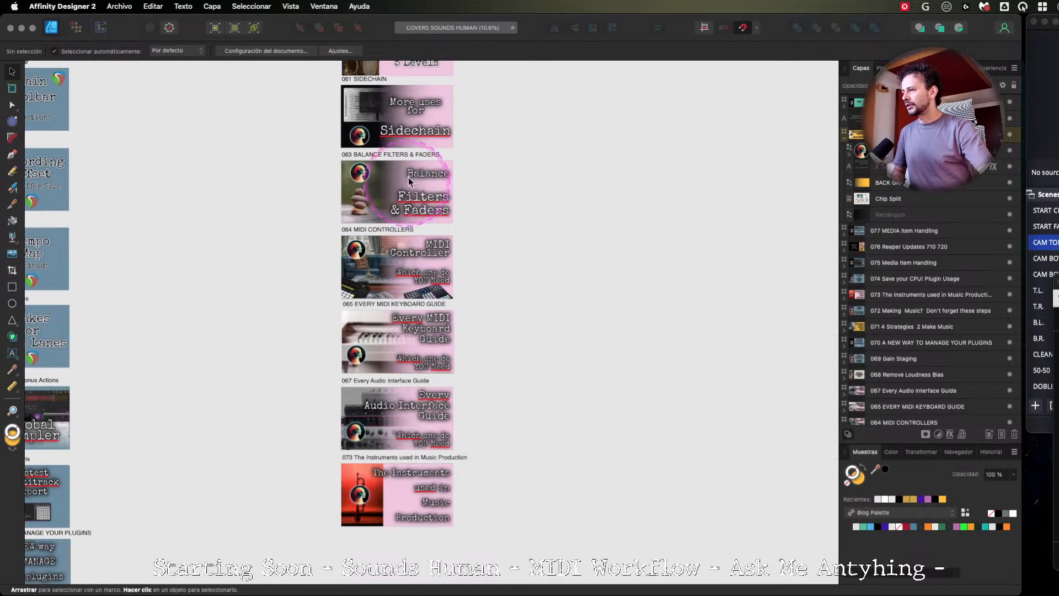
pyautogui.moveTo(613, 199); pyautogui.dragTo(612, 250)
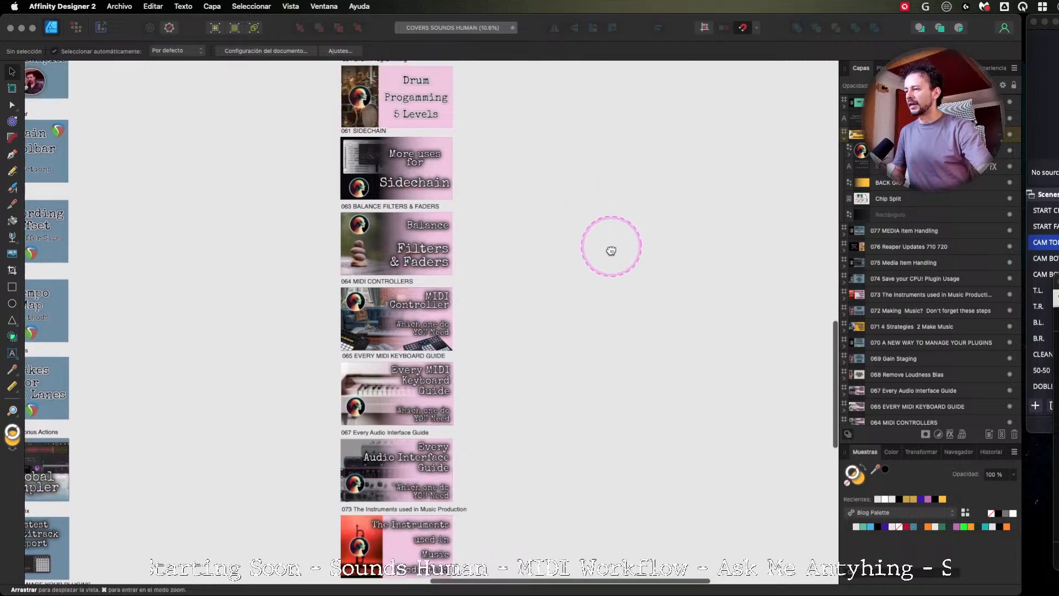
# Return to the first pink and blue covers, inspect 069 Gain Staging and view all the cover columns together.
pyautogui.scroll(15, 611, 251)
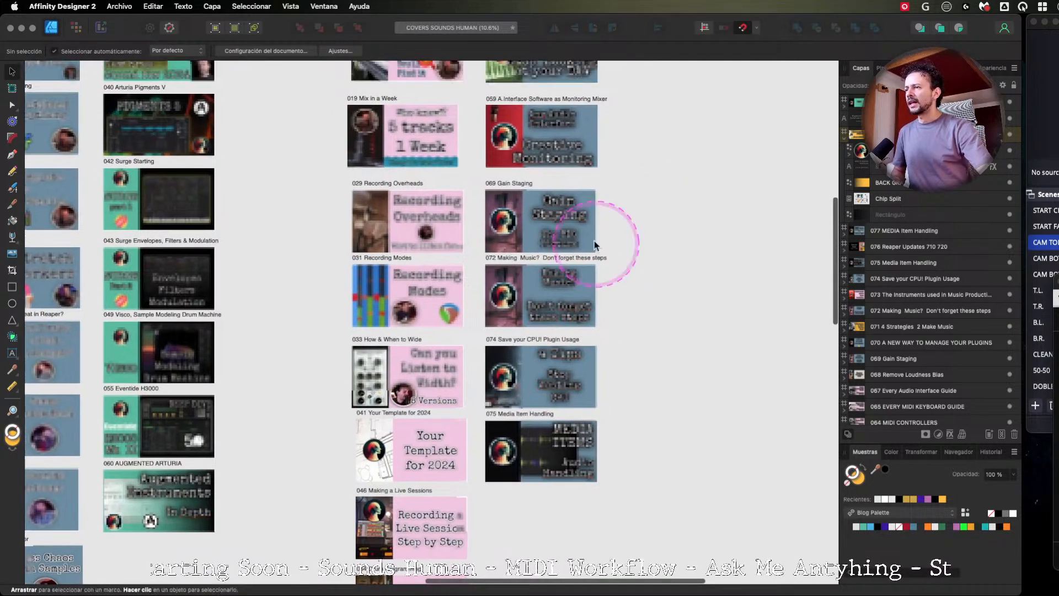
pyautogui.scroll(3, 665, 242)
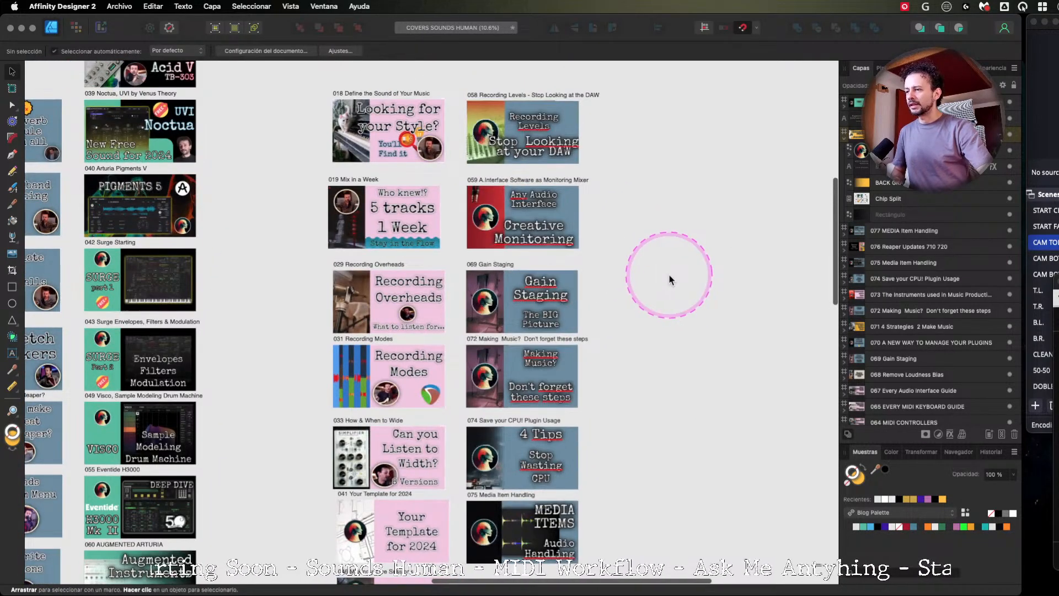
pyautogui.hotkey('ctrl', 'alt', 'z')
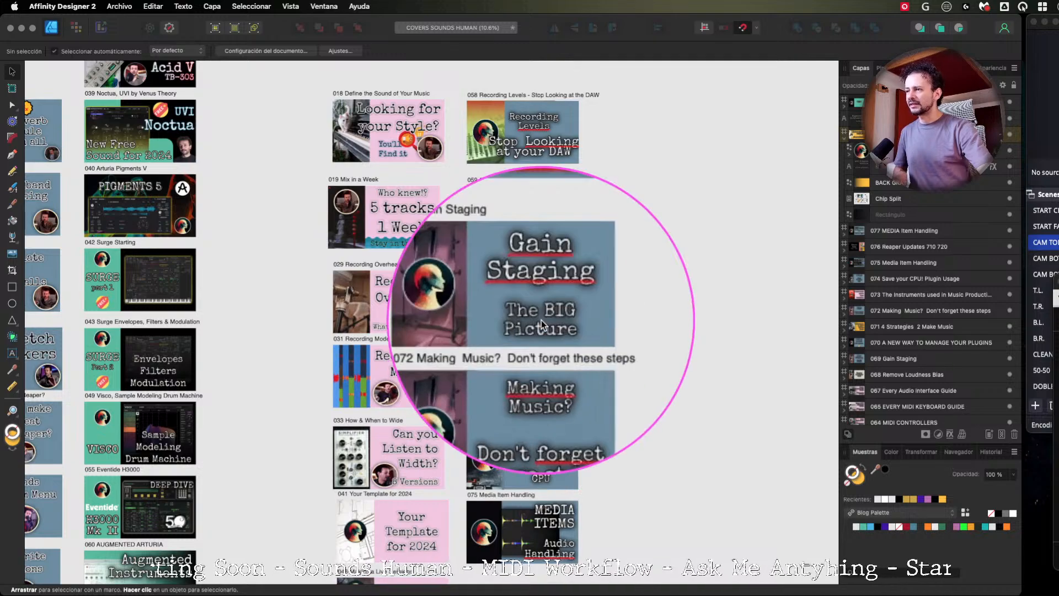
pyautogui.scroll(-4, 469, 321)
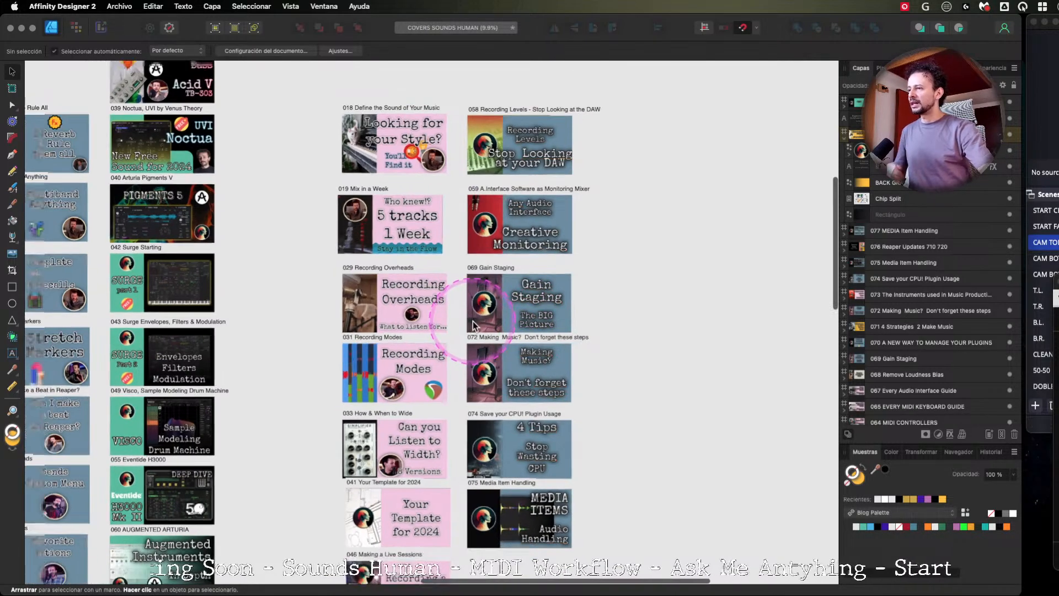
pyautogui.moveTo(386, 316); pyautogui.dragTo(461, 311)
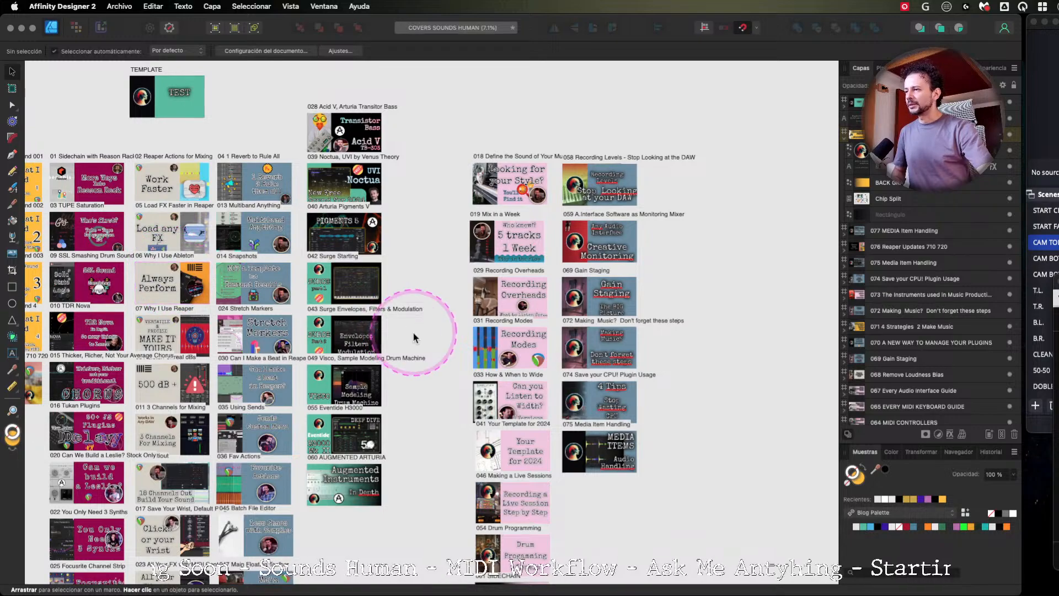
pyautogui.press('space')
pyautogui.moveTo(449, 331); pyautogui.dragTo(598, 318)
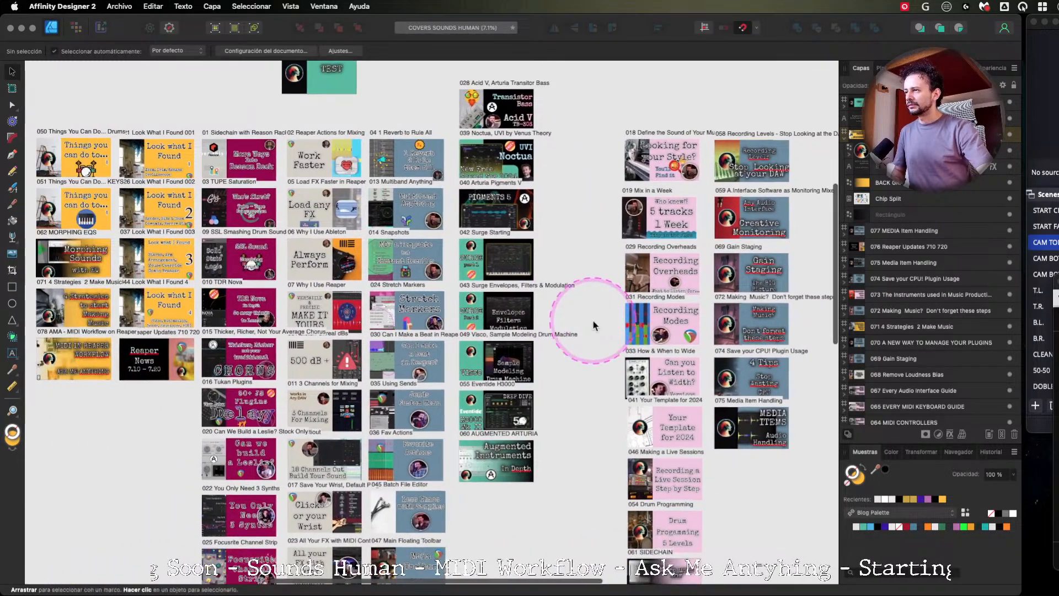
pyautogui.scroll(-1, 594, 326)
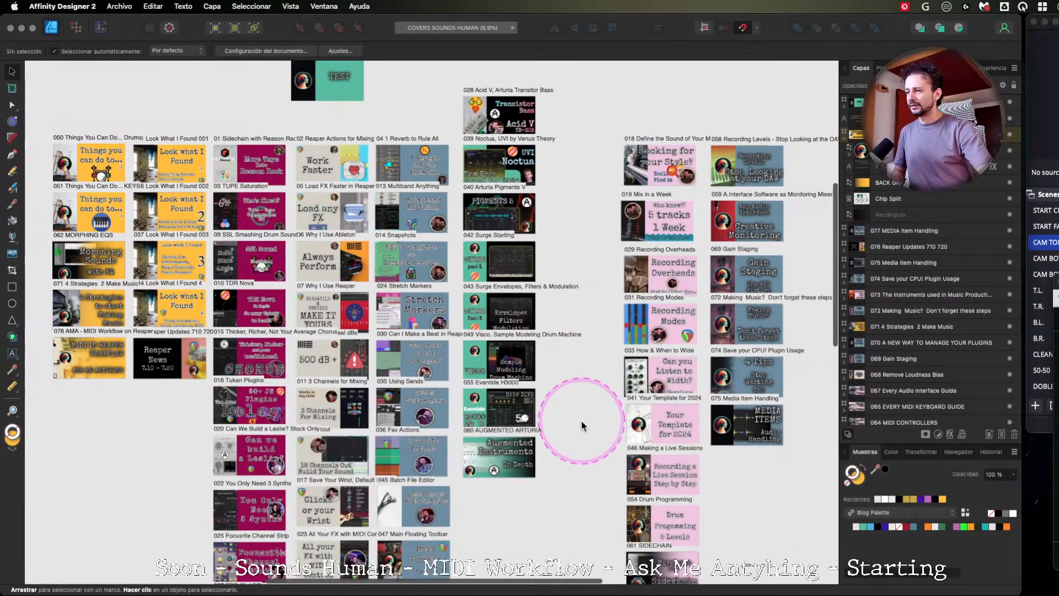
pyautogui.scroll(-3, 581, 442)
pyautogui.moveTo(587, 509); pyautogui.dragTo(572, 440)
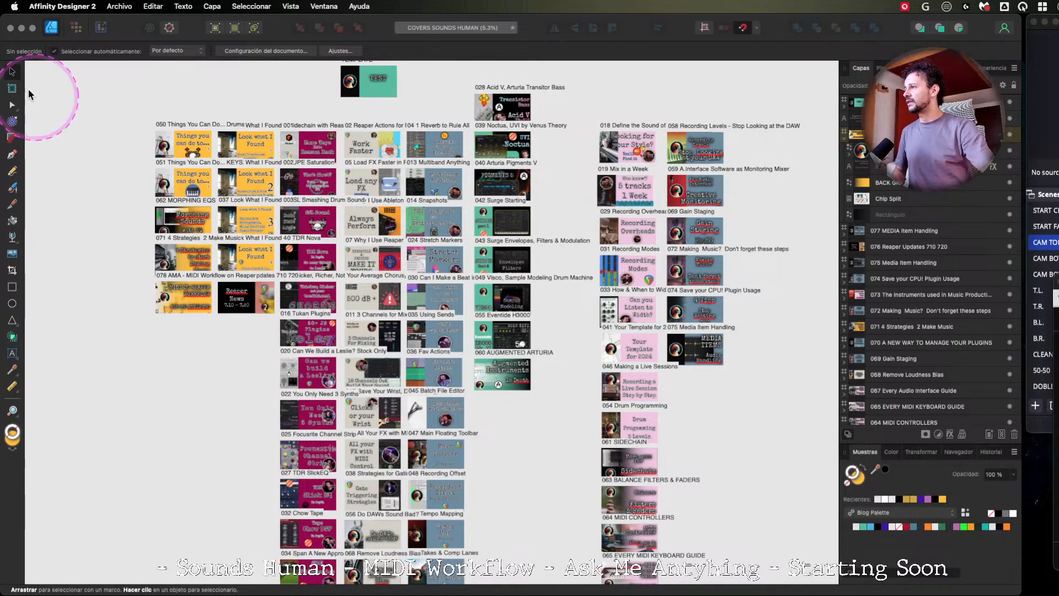
# Minimize the covers document and the Wallpapers & Banners and Cableguys - Snapback 1.0 folder windows to uncover the REAPER project.
pyautogui.click(22, 28)
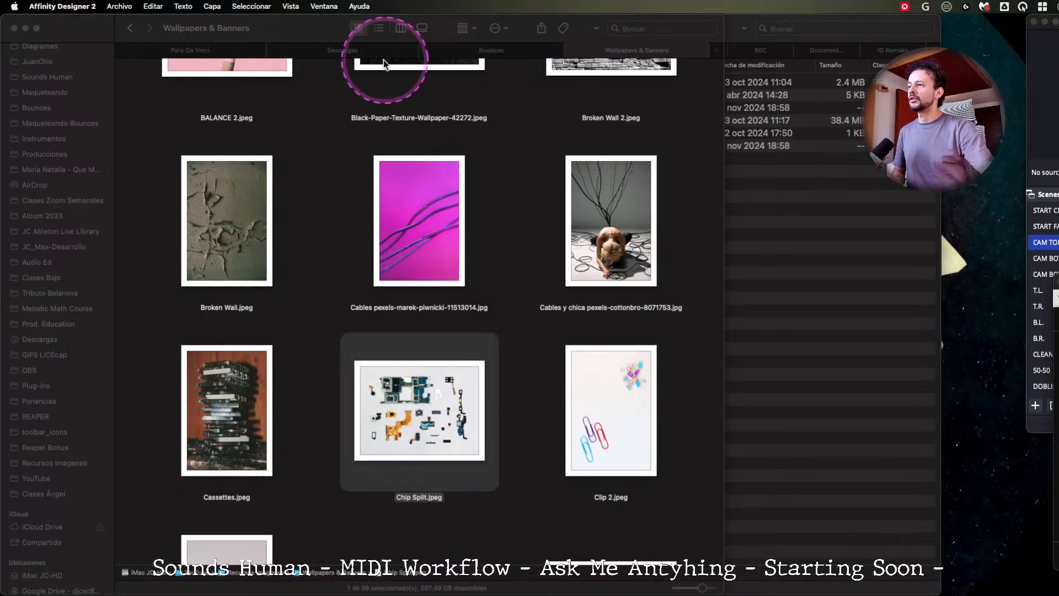
pyautogui.click(61, 28)
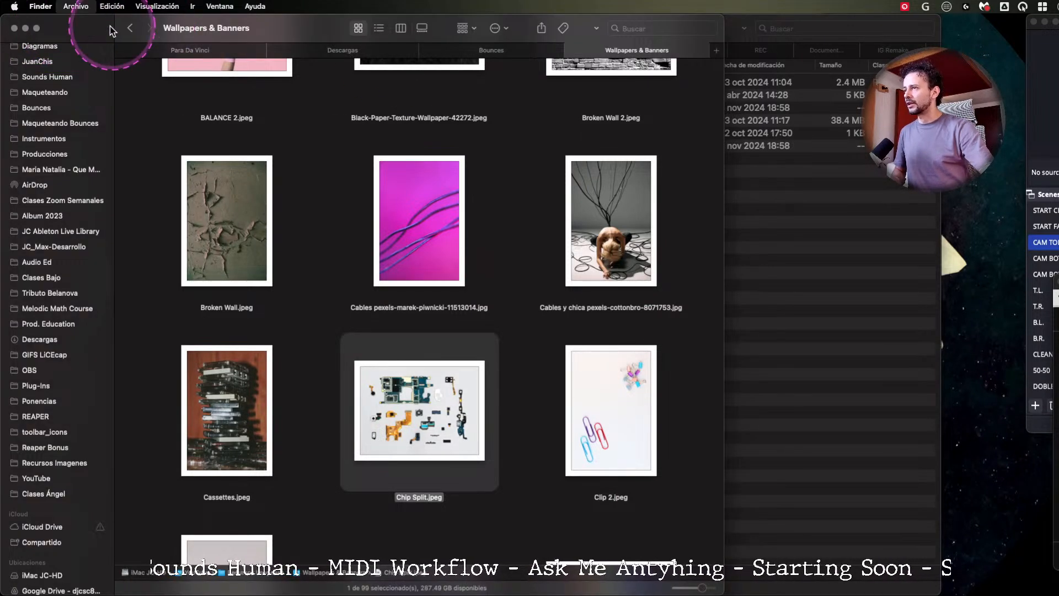
pyautogui.click(25, 28)
pyautogui.click(25, 28)
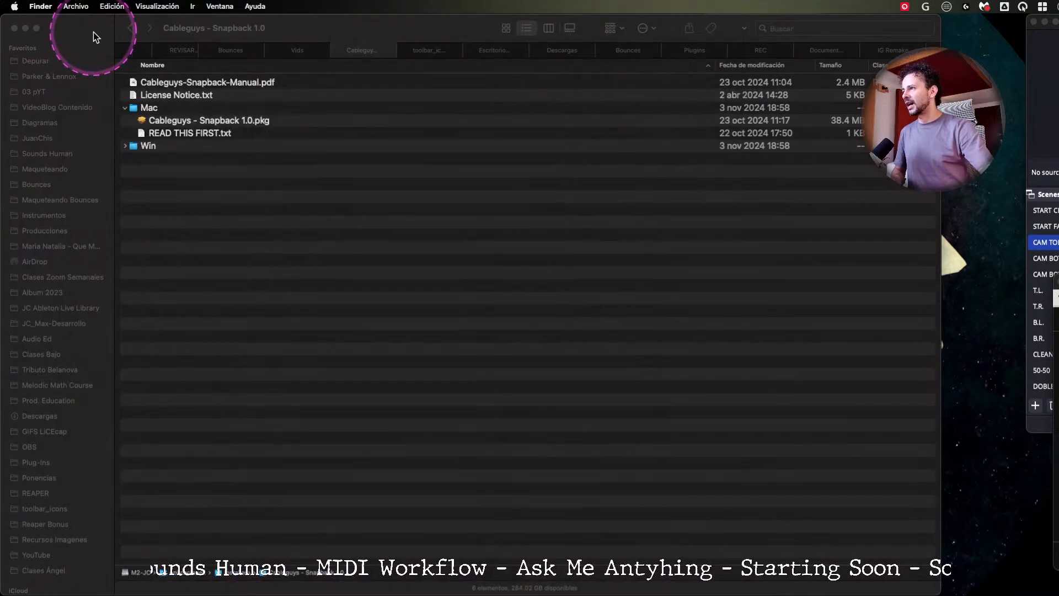
pyautogui.click(25, 28)
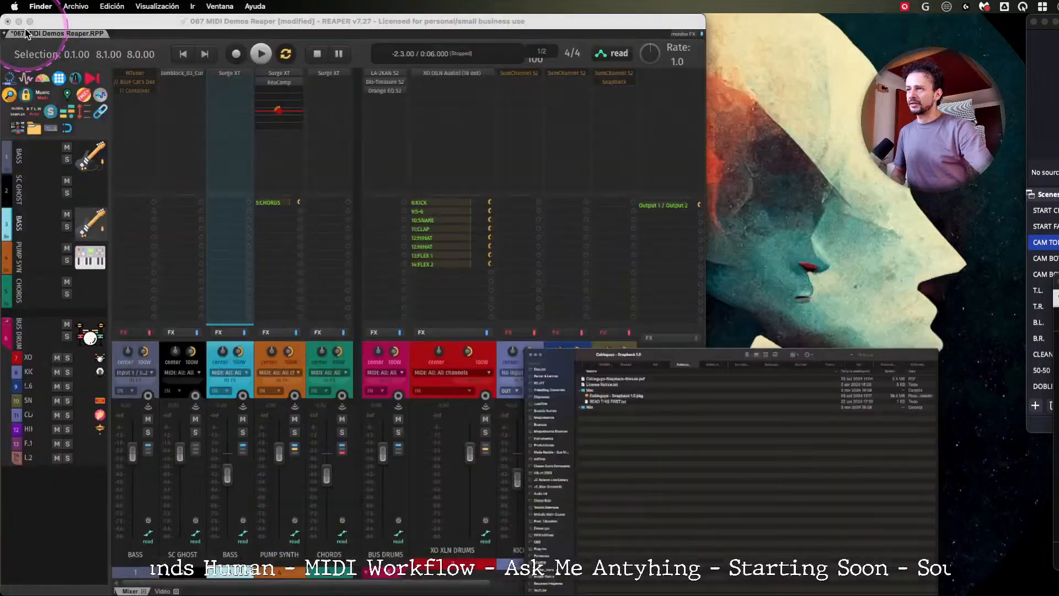
# Switch to REAPER, enlarge its window across the screen and close the Actions window.
pyautogui.click(436, 20)
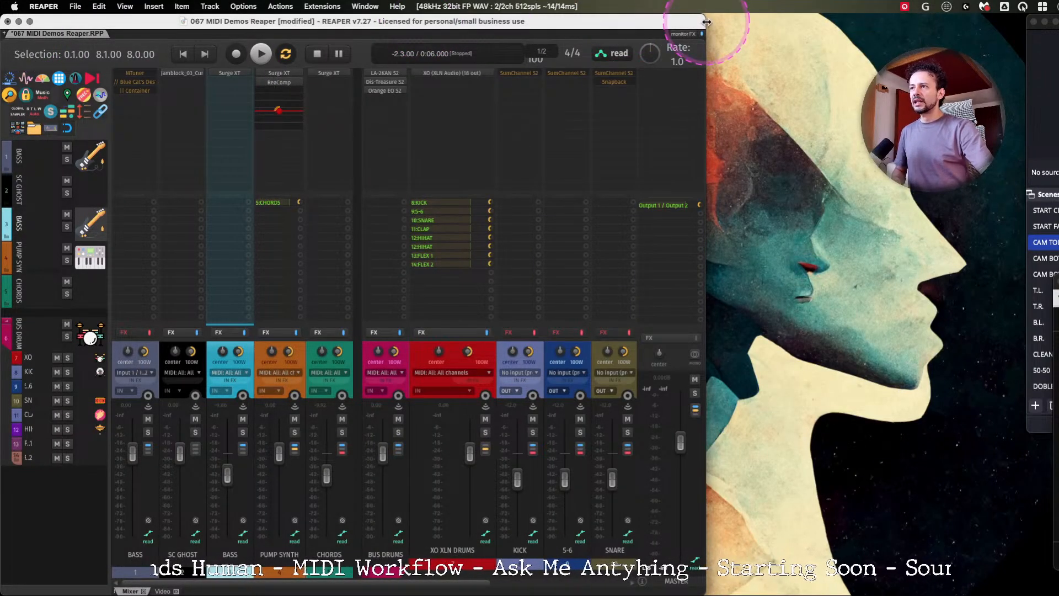
pyautogui.press('F7')
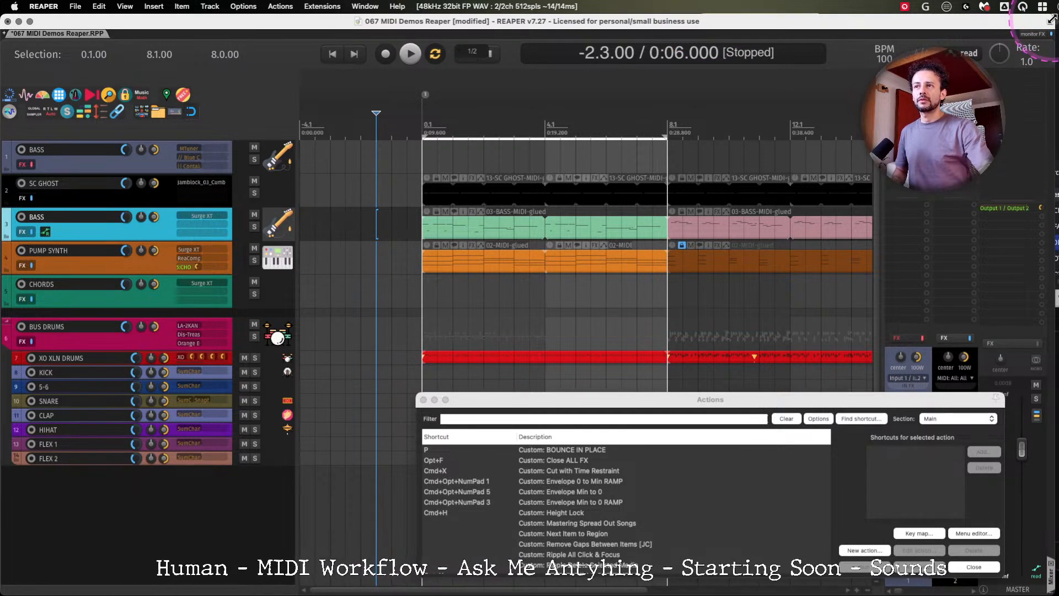
pyautogui.moveTo(1053, 20); pyautogui.dragTo(1058, 19)
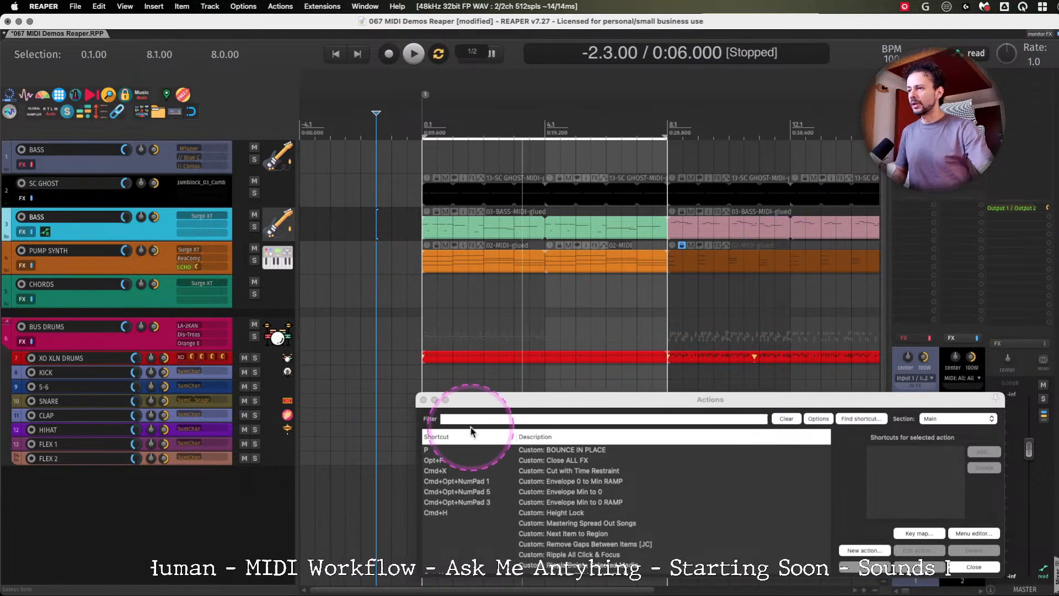
pyautogui.click(423, 400)
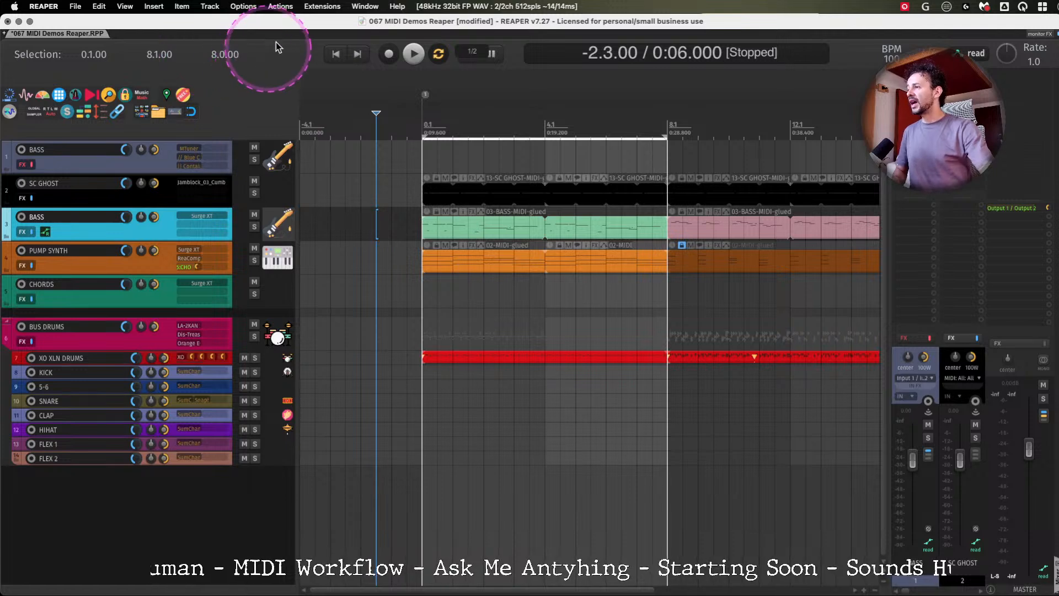
# Find the Screensets/Layouts window by searching the help for SCREEN, open it and place it over the track list.
pyautogui.click(322, 6)
pyautogui.moveTo(318, 26)
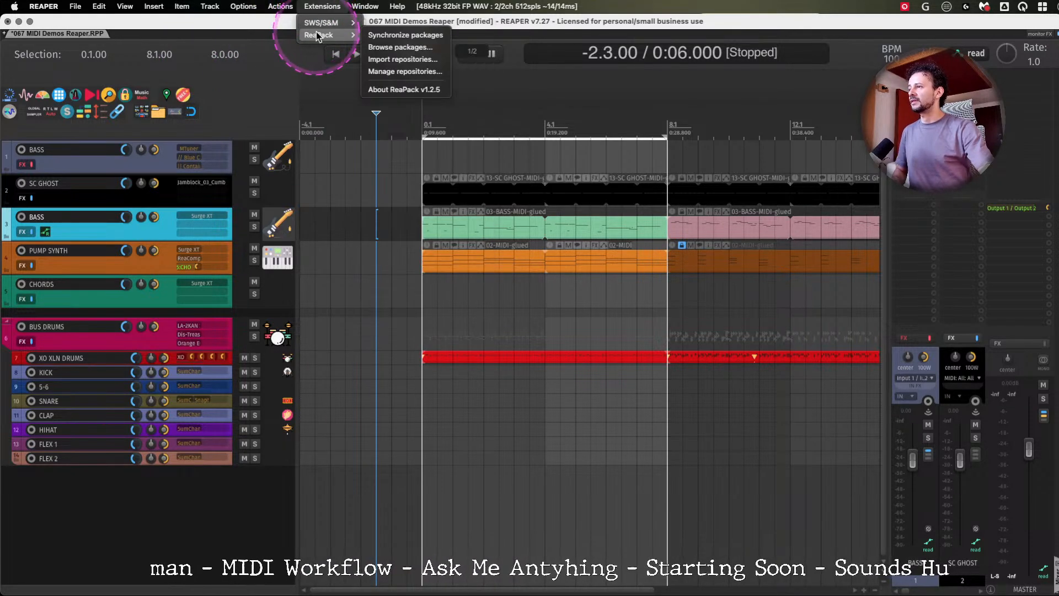
pyautogui.moveTo(403, 9)
pyautogui.write('SCREEN')
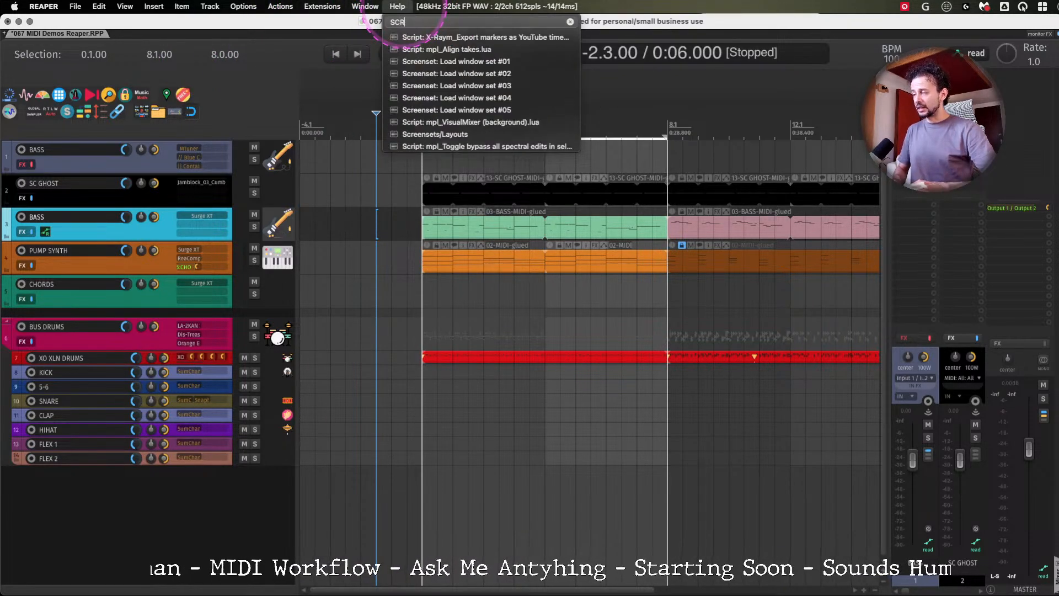
pyautogui.press('Down')
pyautogui.press('Down')
pyautogui.press('Down')
pyautogui.press('Down')
pyautogui.press('Down')
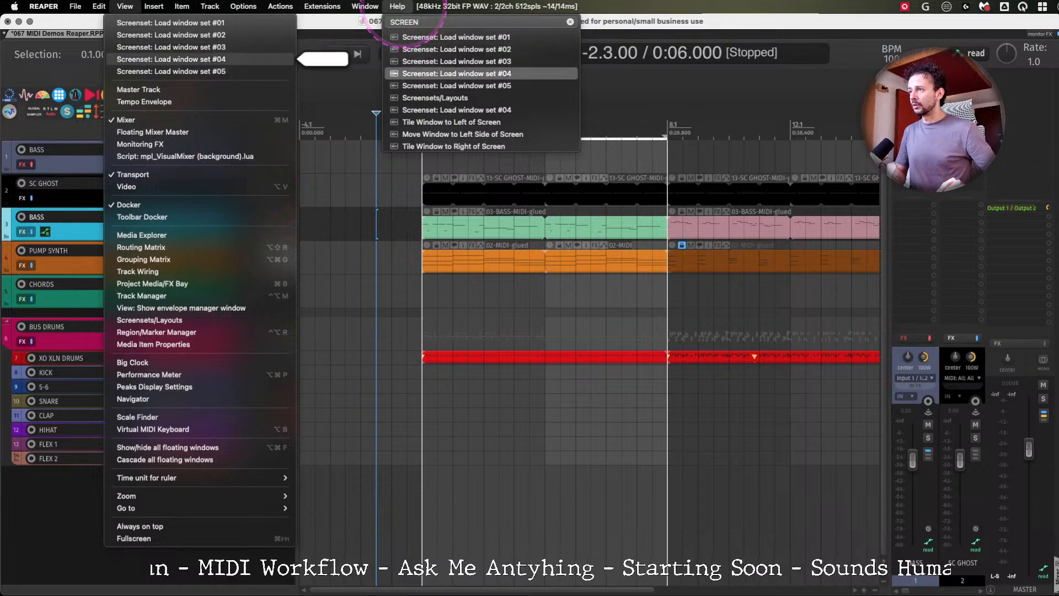
pyautogui.press('Return')
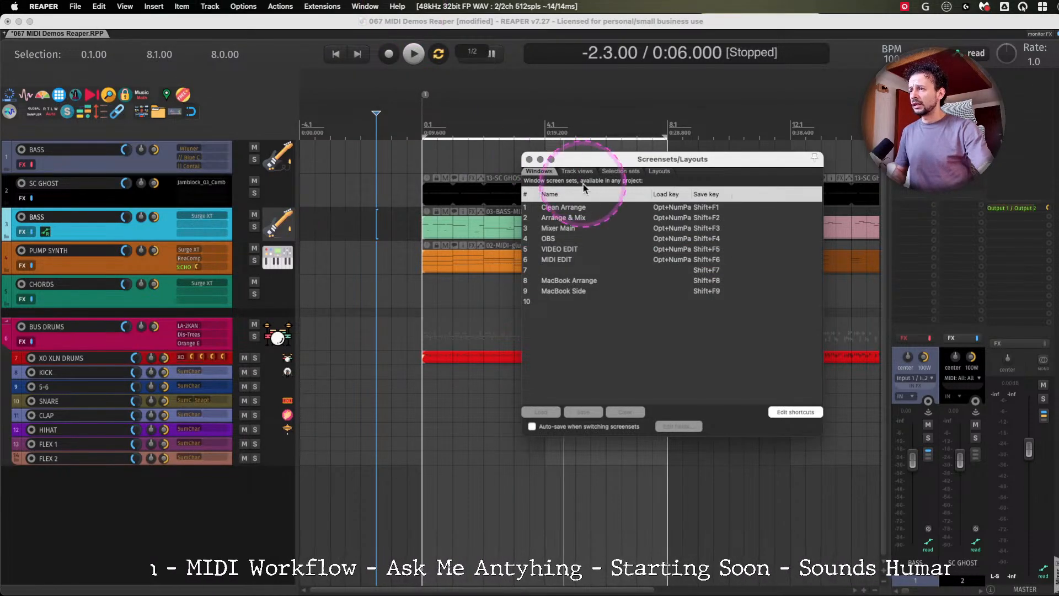
pyautogui.moveTo(594, 158); pyautogui.dragTo(204, 84)
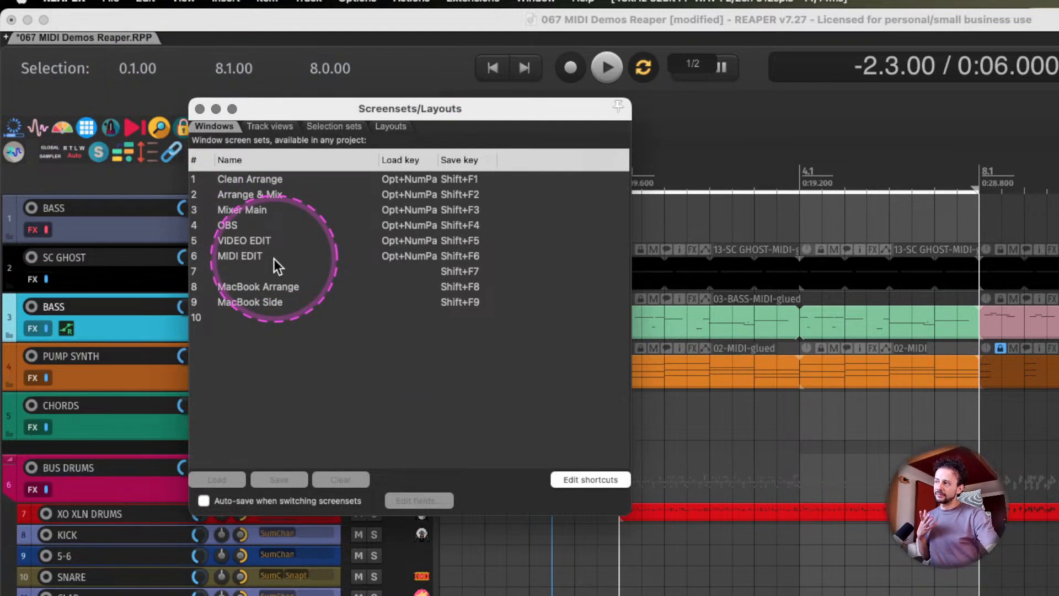
# Search the help for SCREE again to look up where the Screensets/Layouts command is located.
pyautogui.click(584, 2)
pyautogui.write('sCREE')
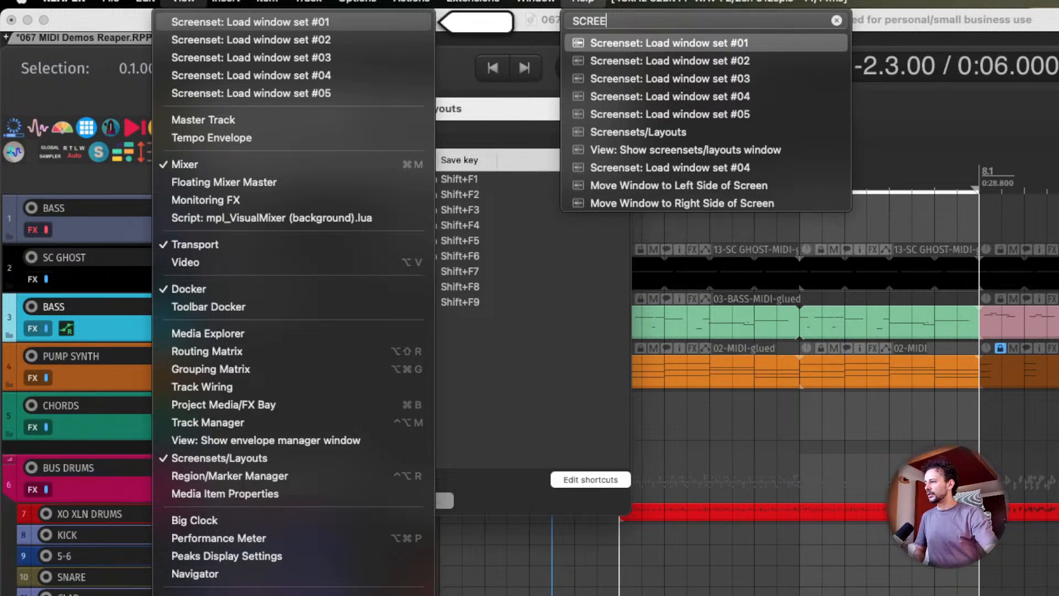
pyautogui.click(513, 382)
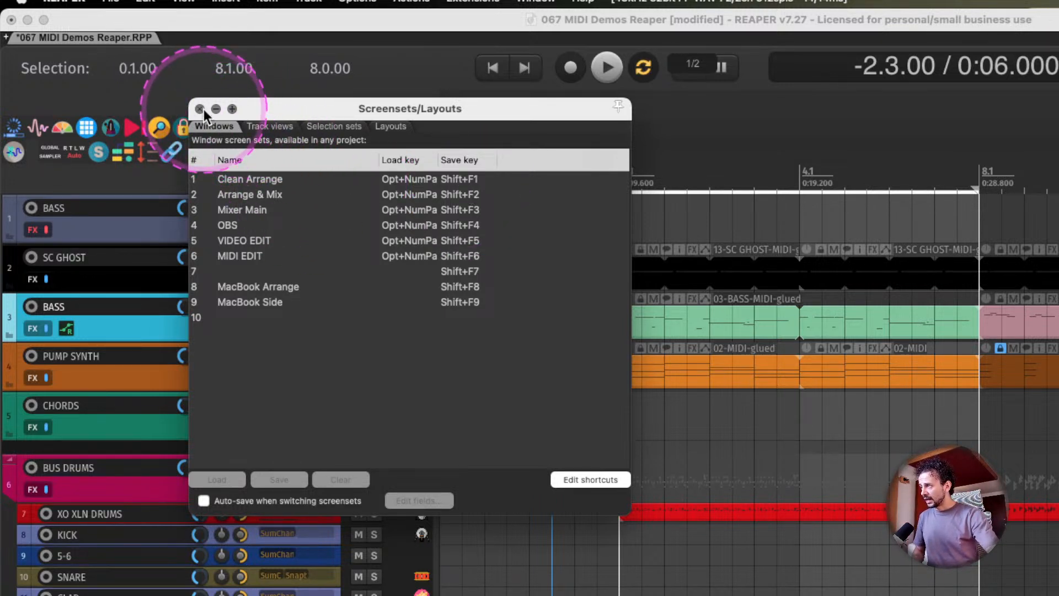
# View the project's track view sets and close the Screensets/Layouts window.
pyautogui.click(269, 126)
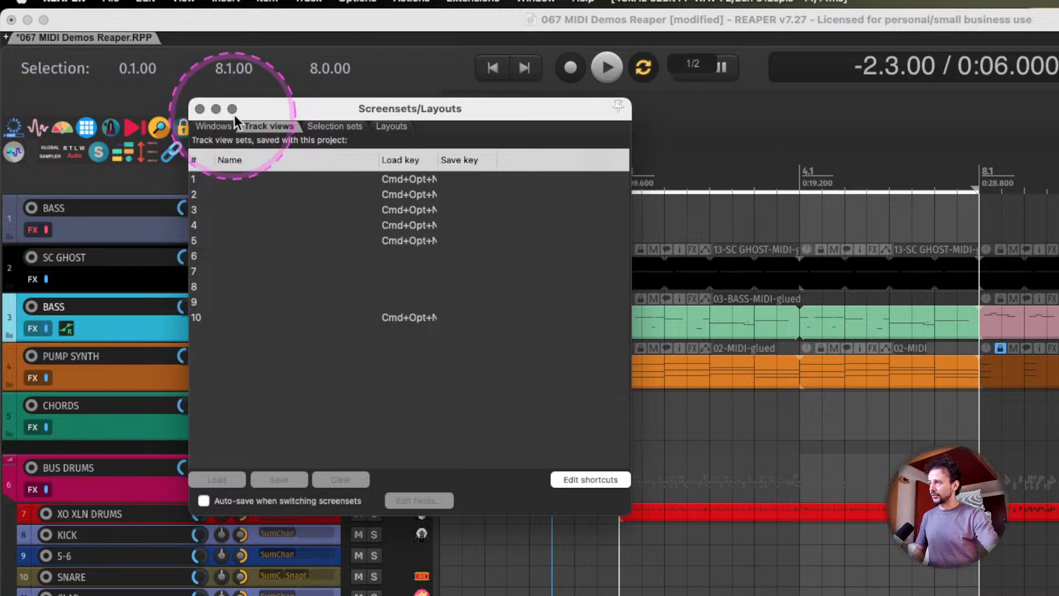
pyautogui.click(199, 108)
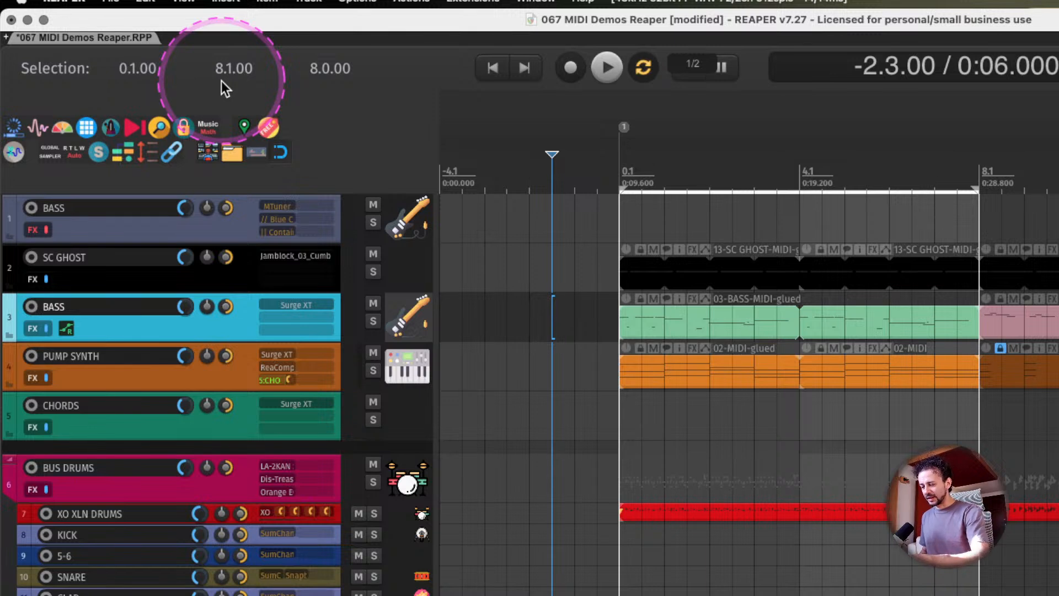
# Place the edit cursor at 20.1.00, in the empty area after the last MIDI items.
pyautogui.press('super+Tab')
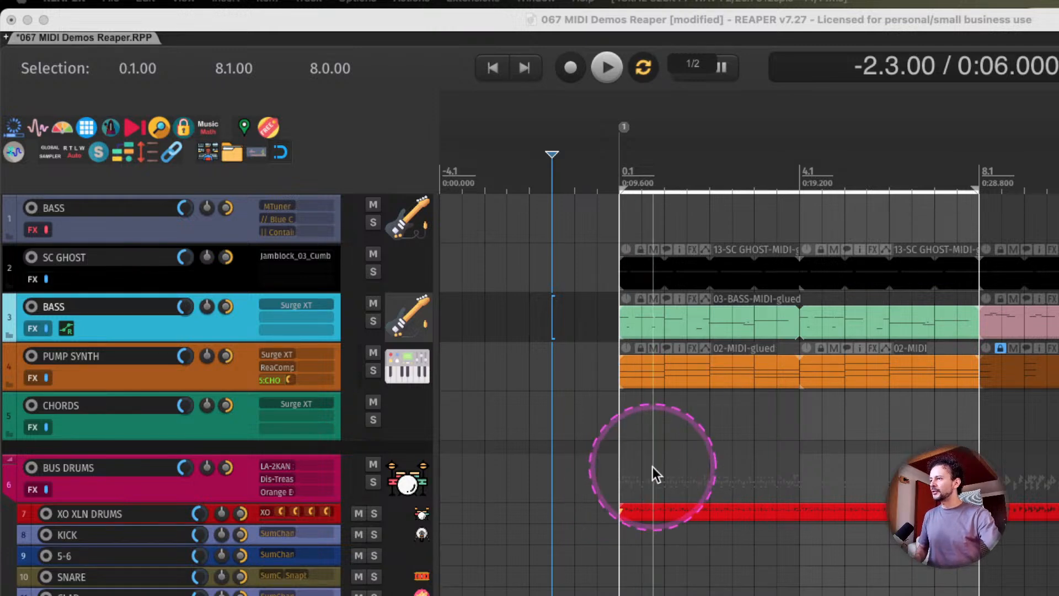
pyautogui.hscroll(10, 653, 467)
pyautogui.click(780, 330)
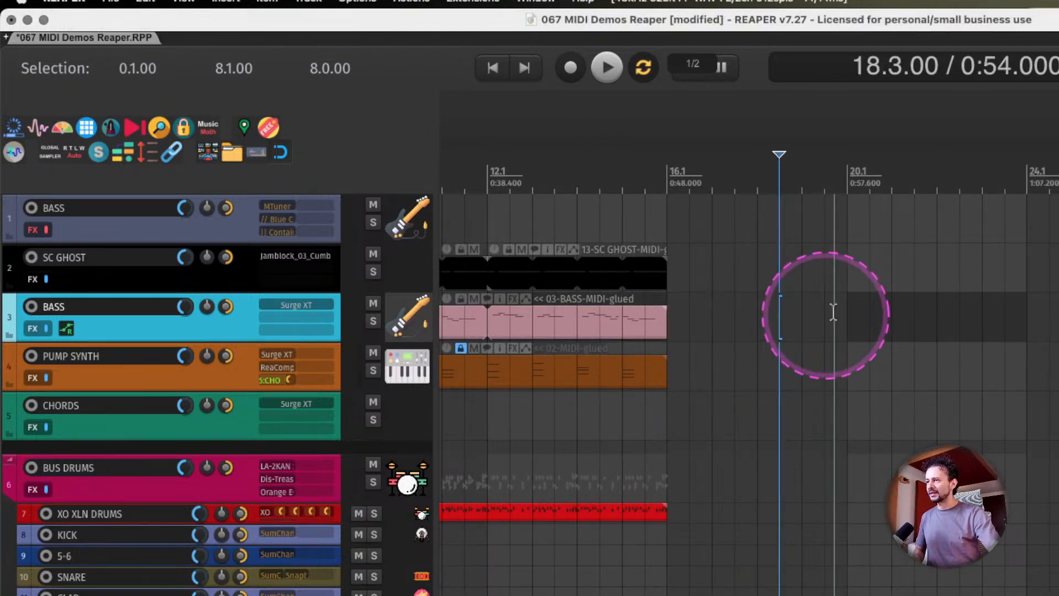
pyautogui.click(848, 312)
# Open the Virtual MIDI Keyboard and place its window over the lower tracks.
pyautogui.hotkey('alt', 'b')
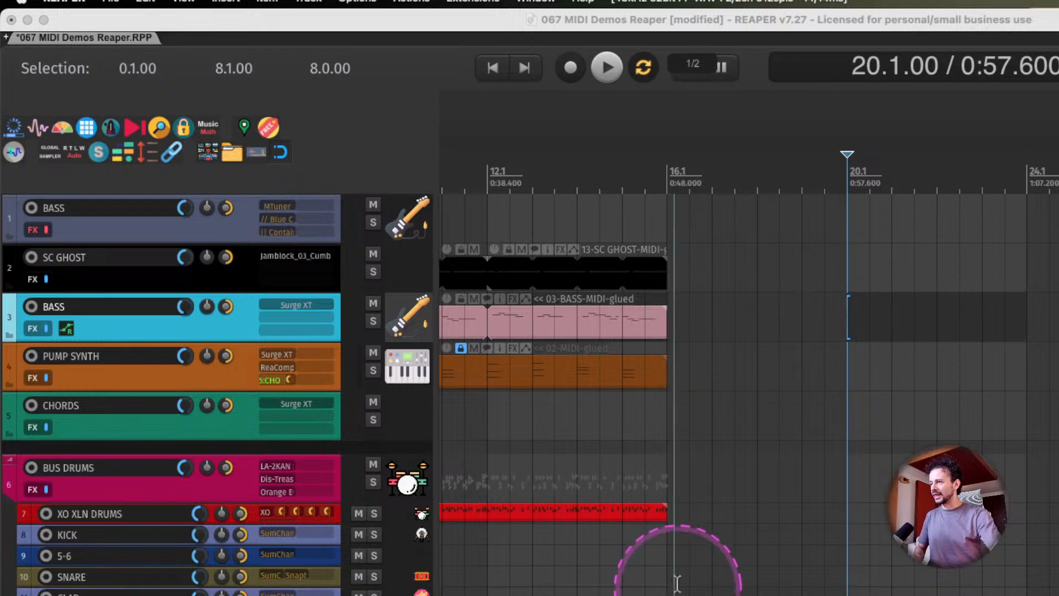
pyautogui.moveTo(683, 595); pyautogui.dragTo(719, 556)
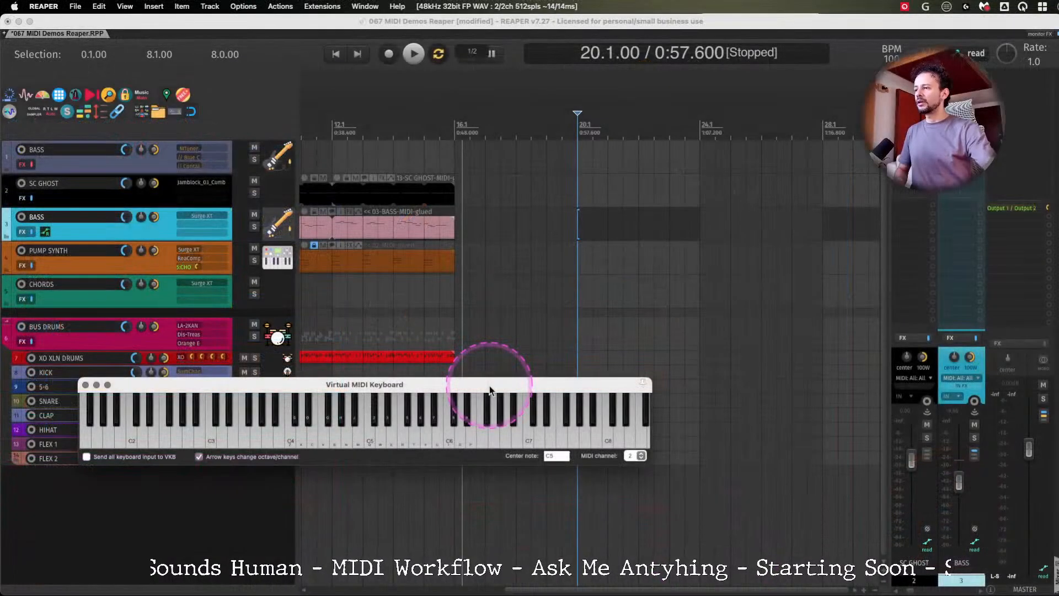
pyautogui.moveTo(501, 385); pyautogui.dragTo(492, 423)
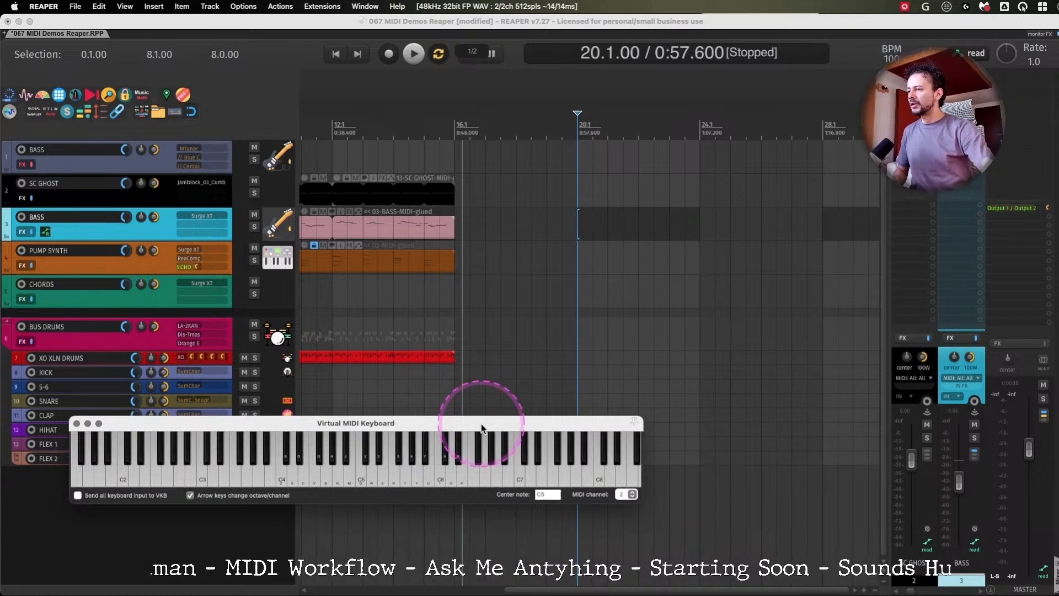
pyautogui.moveTo(492, 420); pyautogui.dragTo(524, 368)
# Create a new project tab and delete its second track so that one track remains.
pyautogui.doubleClick(144, 524)
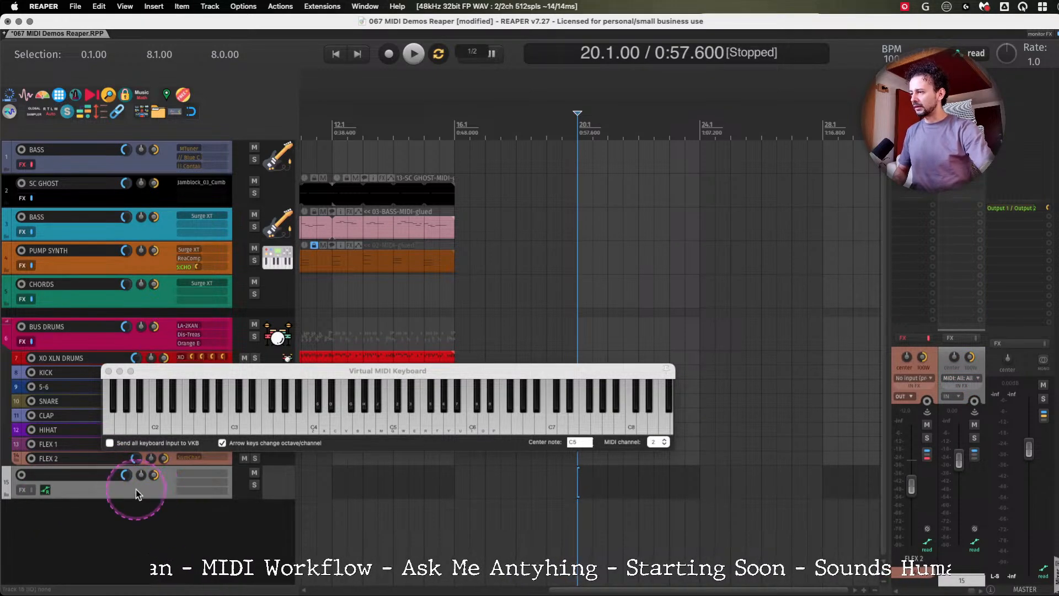
pyautogui.press('Delete')
pyautogui.press('super+alt+n')
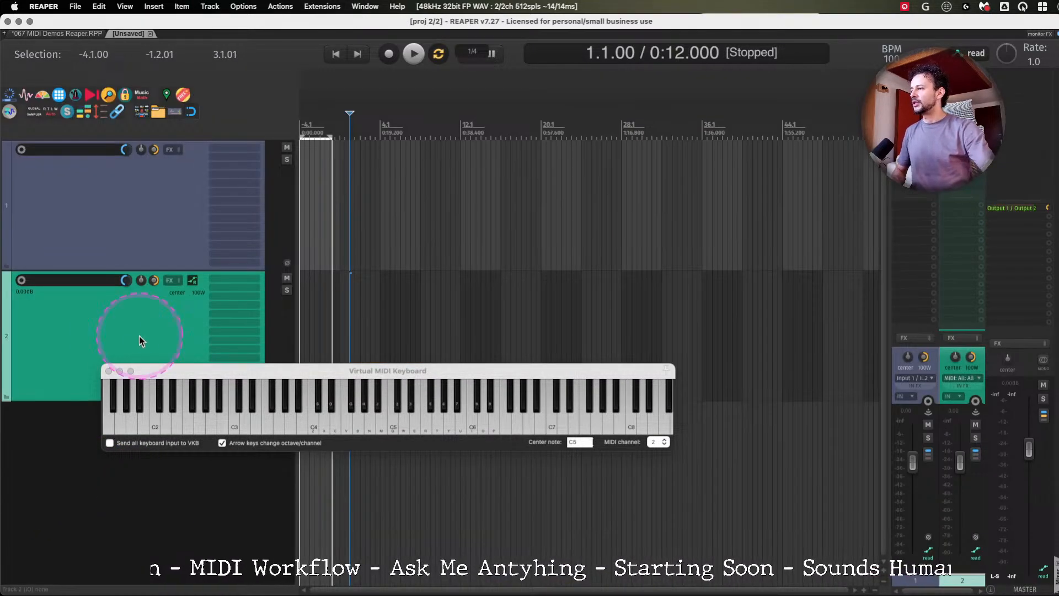
pyautogui.press('Delete')
pyautogui.click(154, 241)
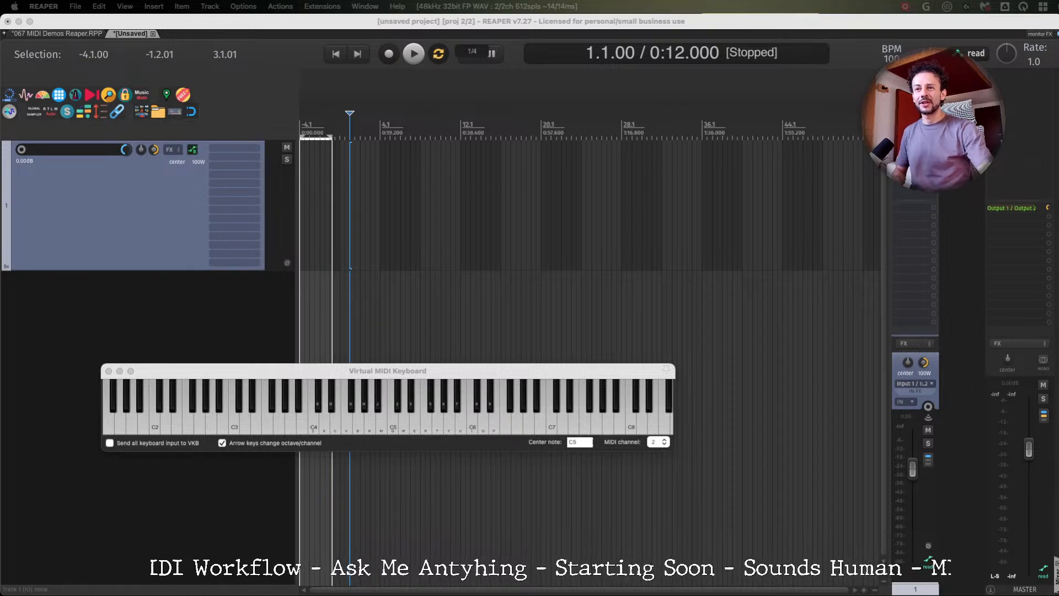
pyautogui.click(932, 381)
pyautogui.moveTo(988, 387)
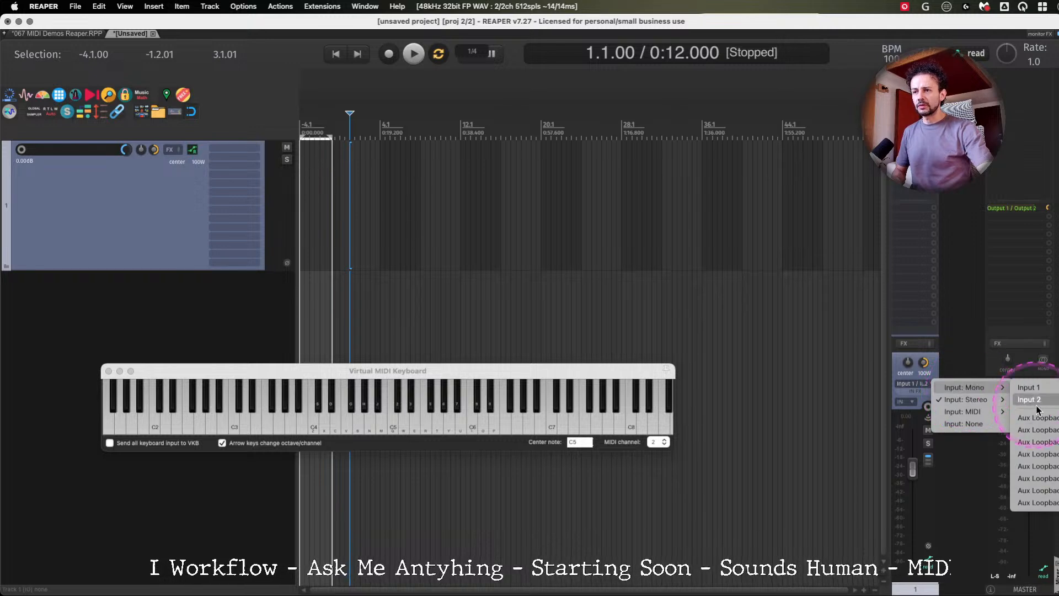
pyautogui.moveTo(971, 412)
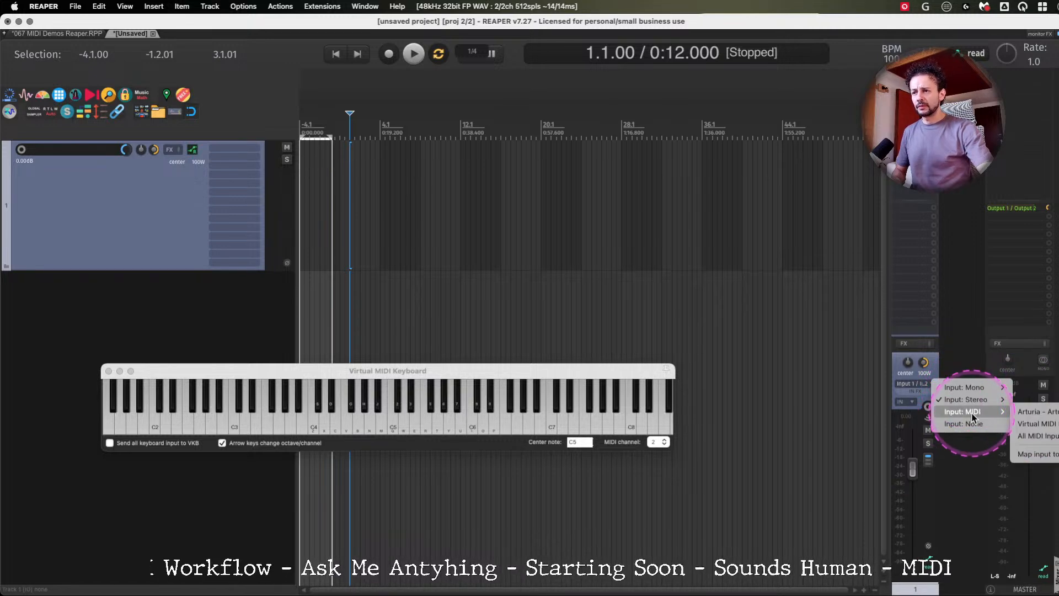
pyautogui.click(1038, 428)
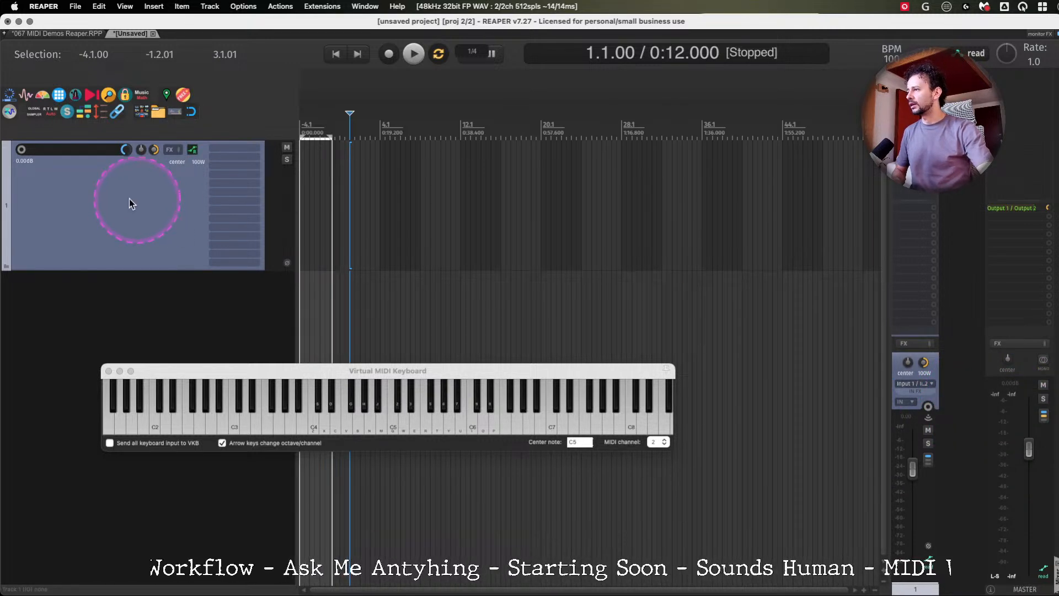
# Record-arm the track and set its MIDI input to Virtual MIDI Keyboard on All Channels.
pyautogui.click(81, 166)
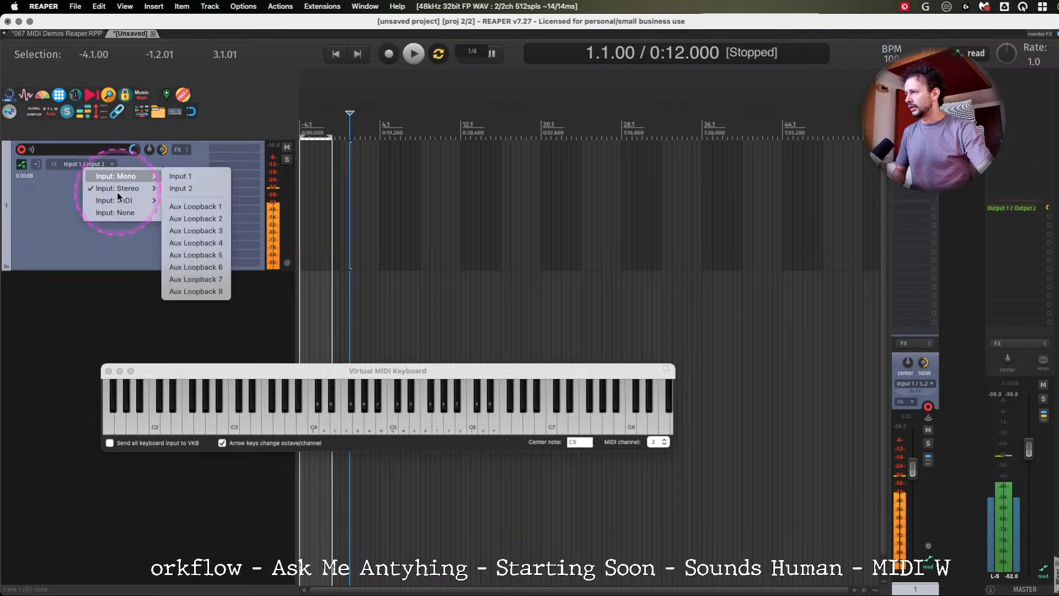
pyautogui.moveTo(138, 200)
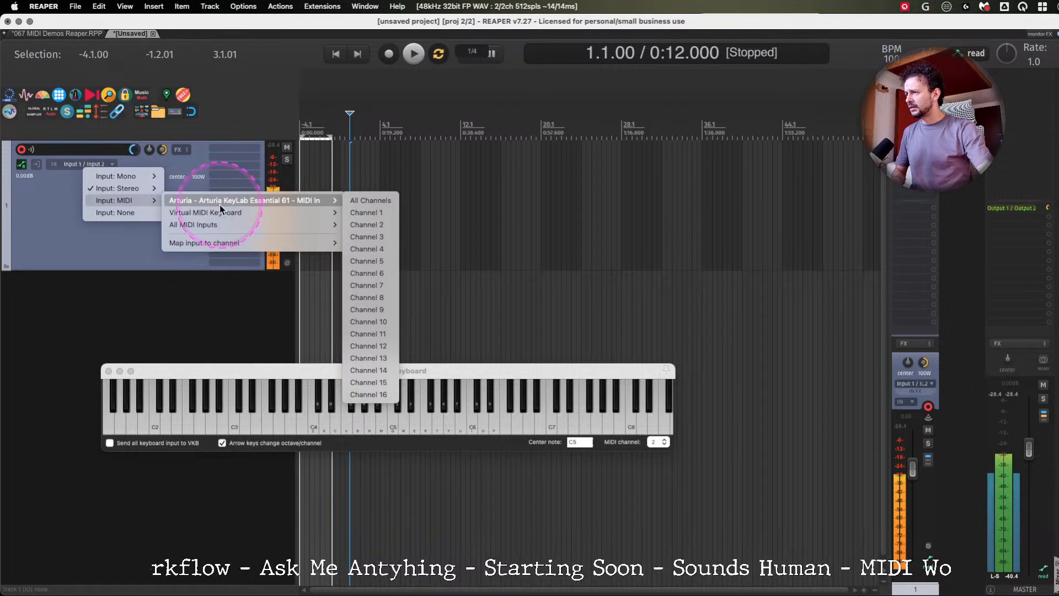
pyautogui.moveTo(223, 214)
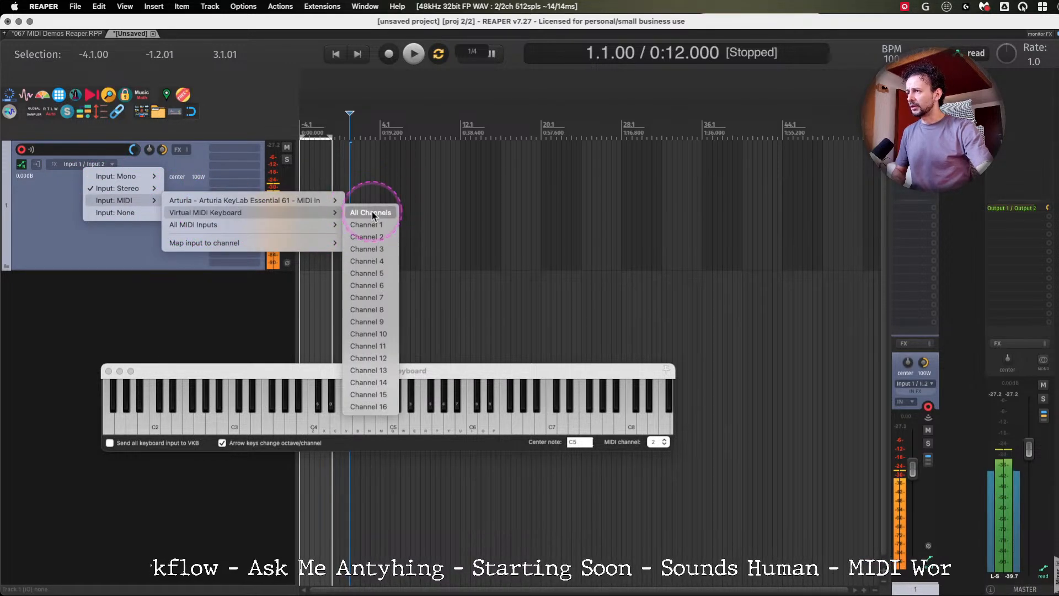
pyautogui.click(364, 212)
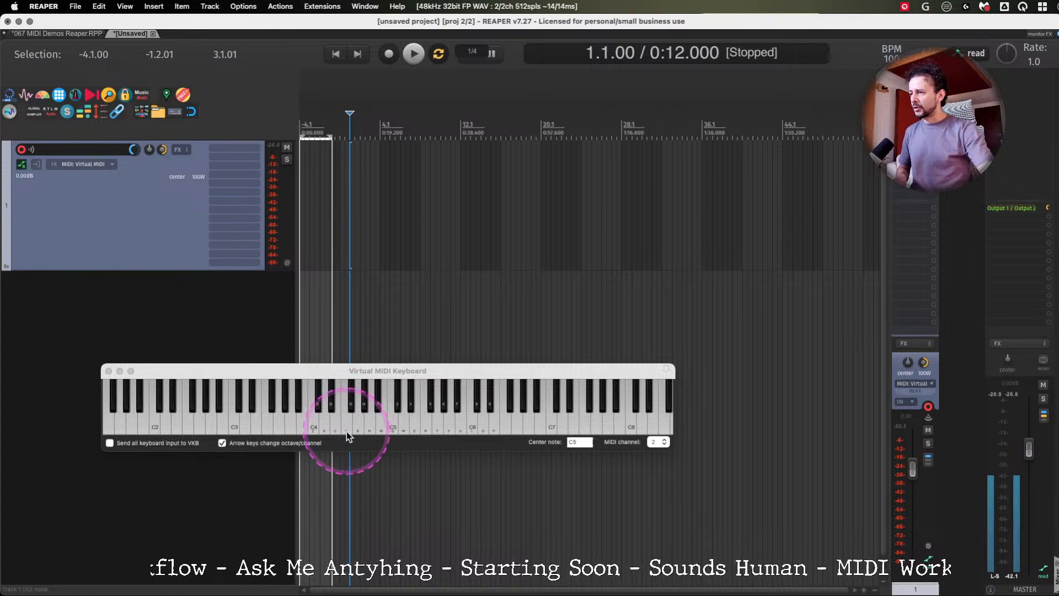
# Move the Virtual MIDI Keyboard window to the empty area below the armed track.
pyautogui.hotkey('ctrl', 'alt', 'm')
pyautogui.hotkey('ctrl', 'alt', 'm')
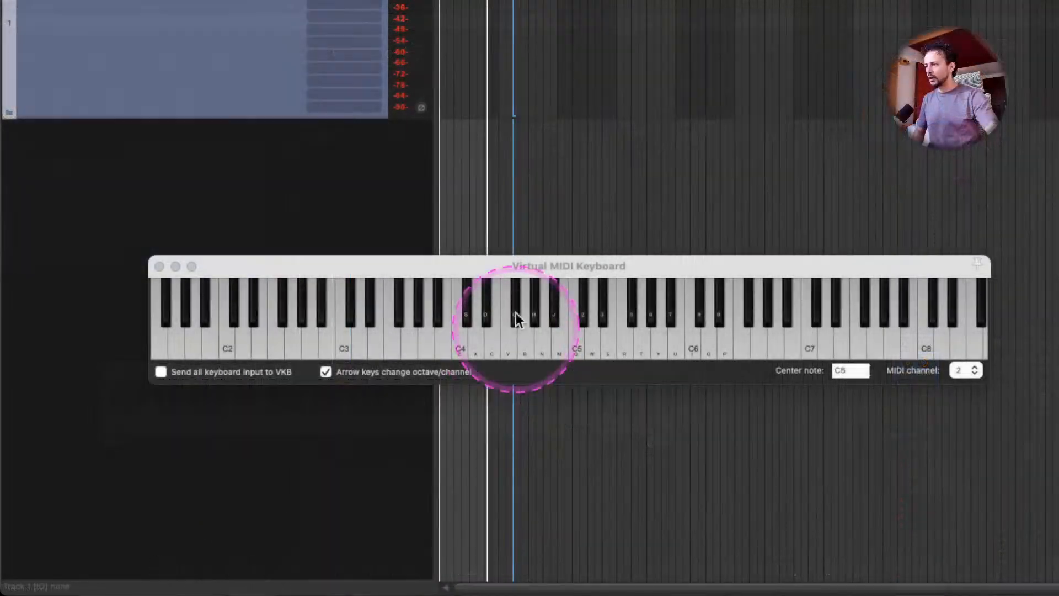
pyautogui.moveTo(539, 267); pyautogui.dragTo(461, 298)
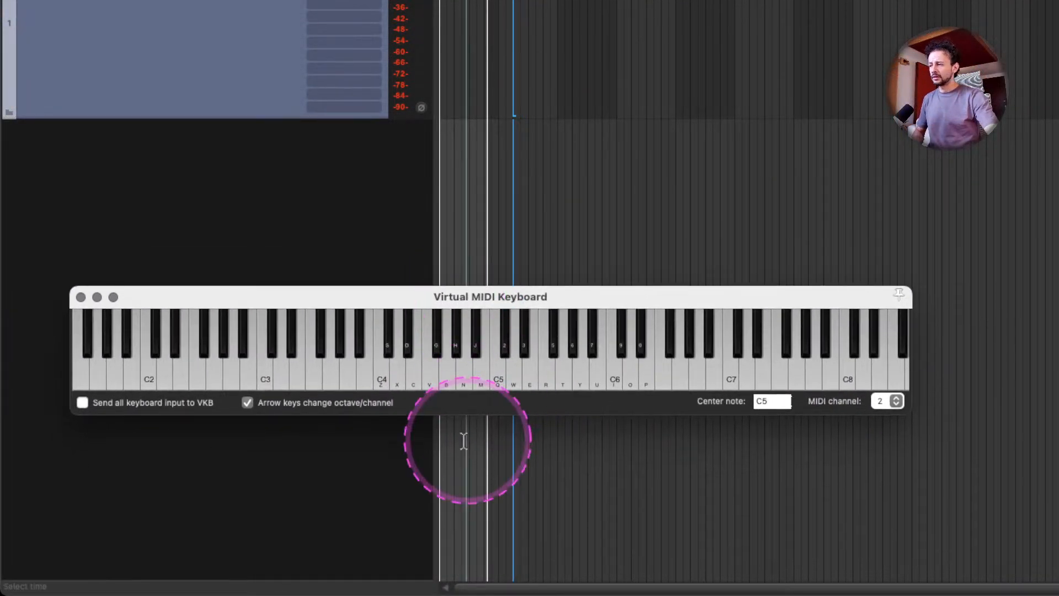
pyautogui.hotkey('ctrl', 'alt', 'm')
pyautogui.hotkey('ctrl', 'alt', 'm')
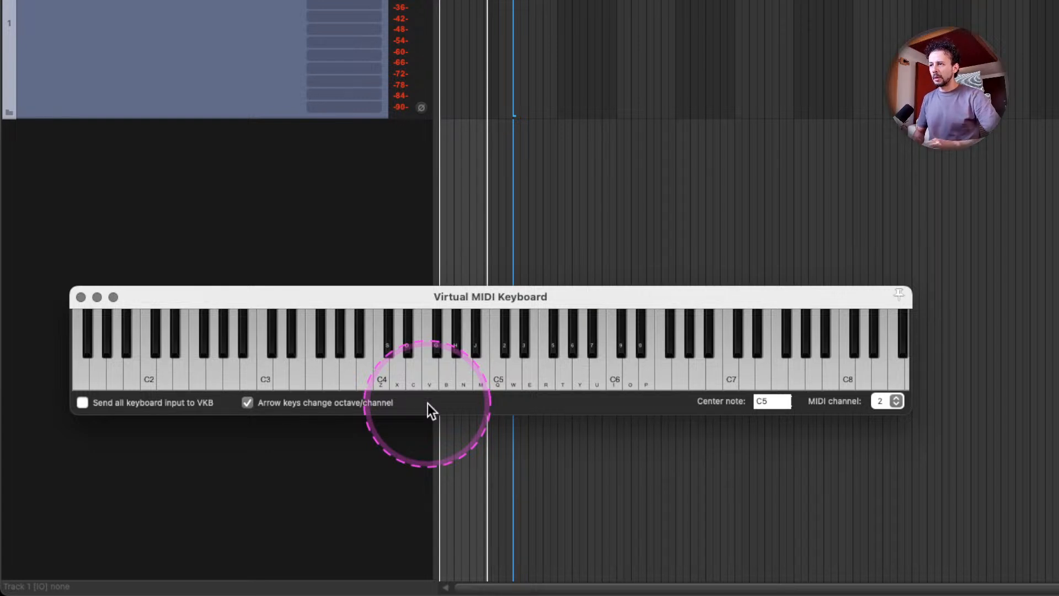
# Play C4, D4, E4 and F4 repeatedly on the Virtual MIDI Keyboard to test the armed track's MIDI input.
pyautogui.press('v')
pyautogui.press('z')
pyautogui.press('x')
pyautogui.press('c')
pyautogui.press('v')
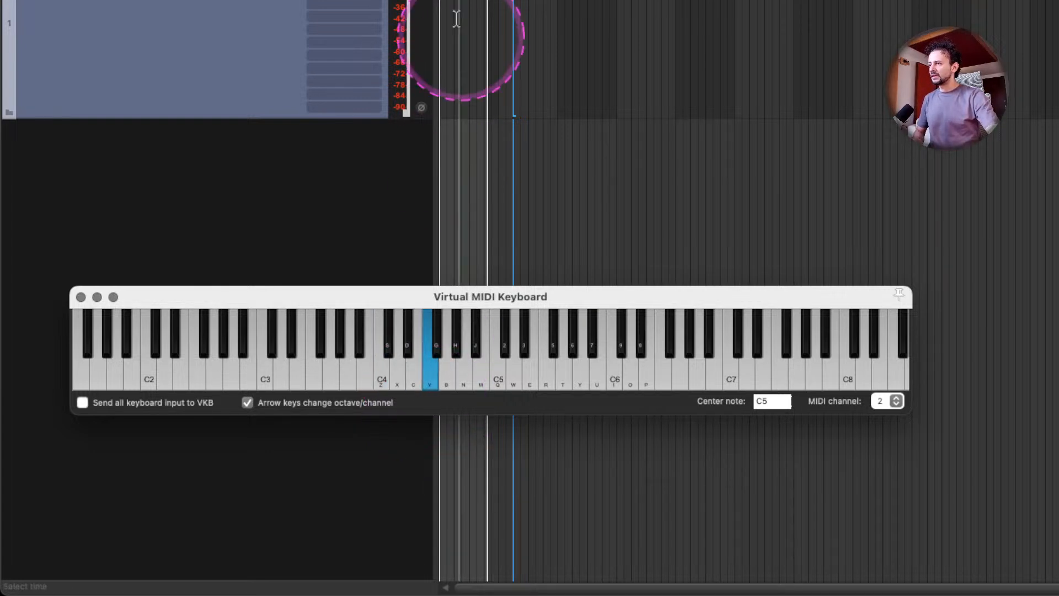
pyautogui.press('z')
pyautogui.press('x')
pyautogui.press('c')
pyautogui.press('v')
pyautogui.press('z')
pyautogui.press('x')
pyautogui.press('c')
pyautogui.press('v')
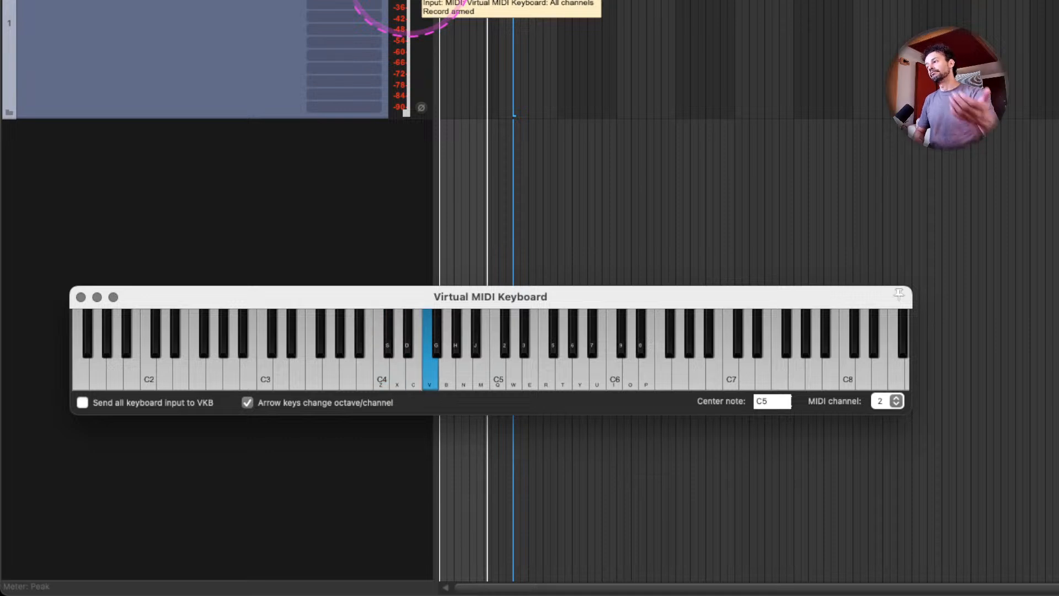
pyautogui.press('z')
pyautogui.press('x')
pyautogui.press('c')
pyautogui.press('v')
pyautogui.press('z')
pyautogui.press('x')
pyautogui.press('c')
pyautogui.press('v')
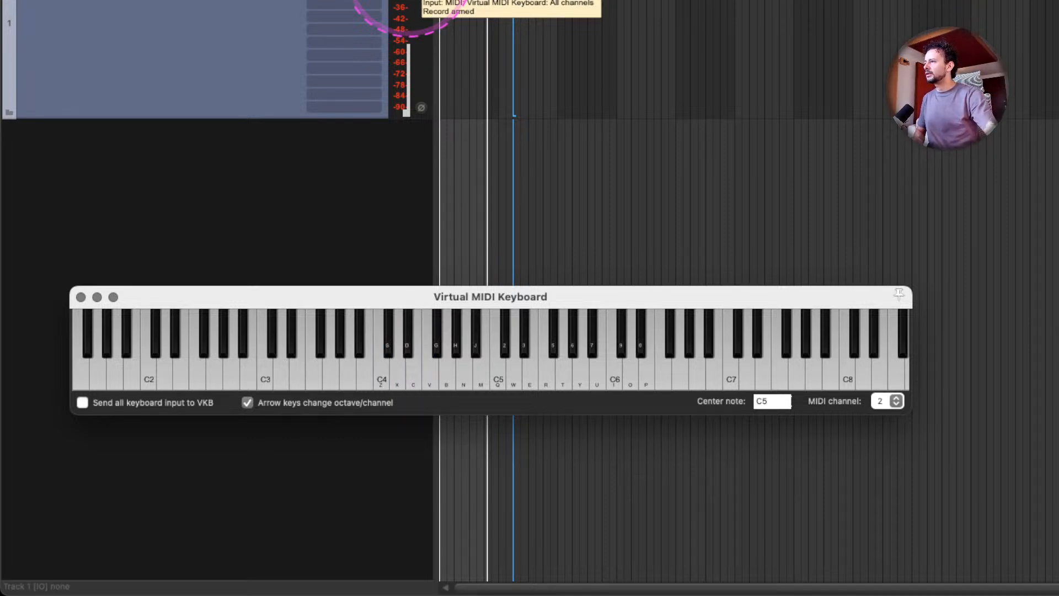
pyautogui.press('z')
pyautogui.press('x')
pyautogui.press('c')
pyautogui.press('c')
pyautogui.press('v')
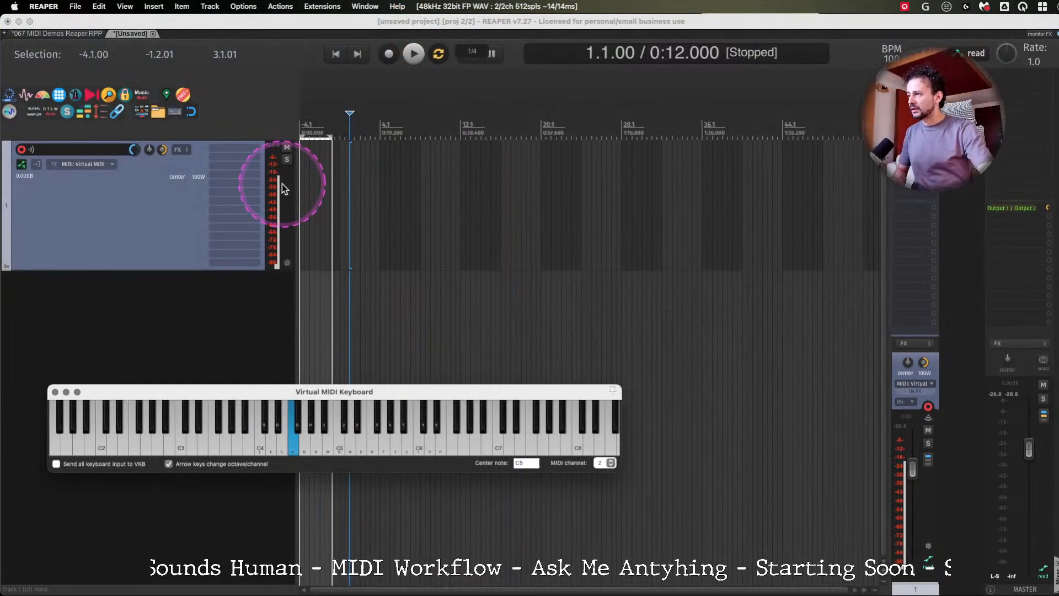
pyautogui.press('z')
pyautogui.press('x')
pyautogui.press('c')
pyautogui.press('v')
pyautogui.press('z')
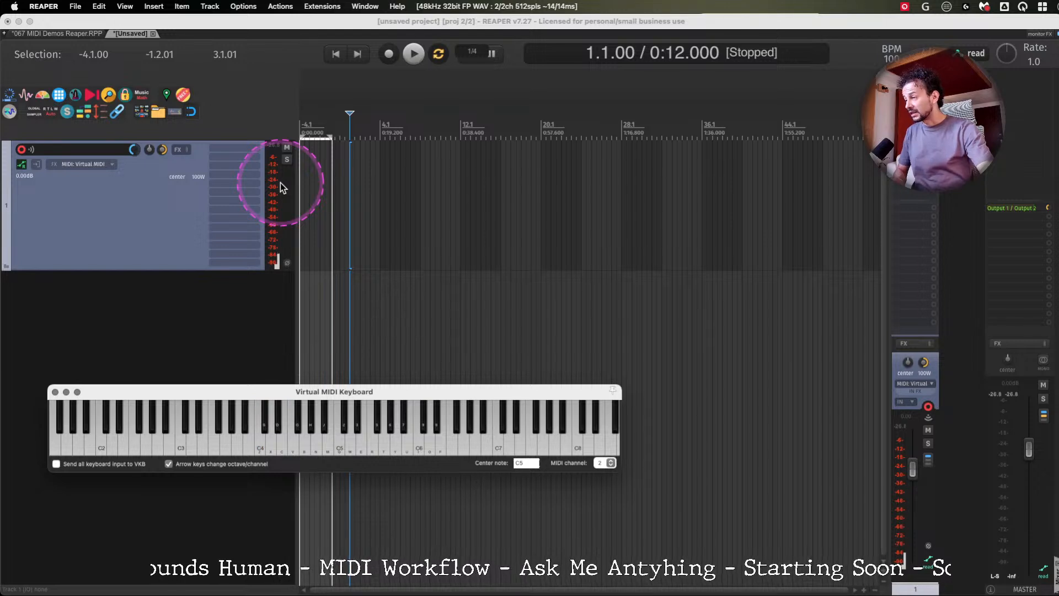
pyautogui.press('z')
pyautogui.press('x')
pyautogui.press('c')
pyautogui.press('v')
pyautogui.press('x')
pyautogui.press('c')
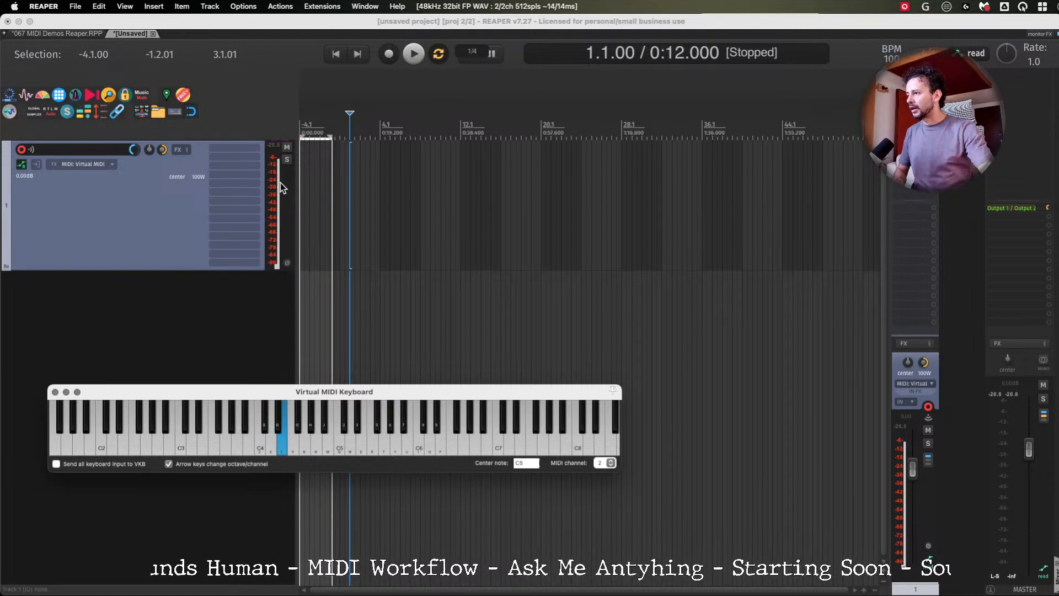
pyautogui.press('v')
pyautogui.press('v')
pyautogui.press('x')
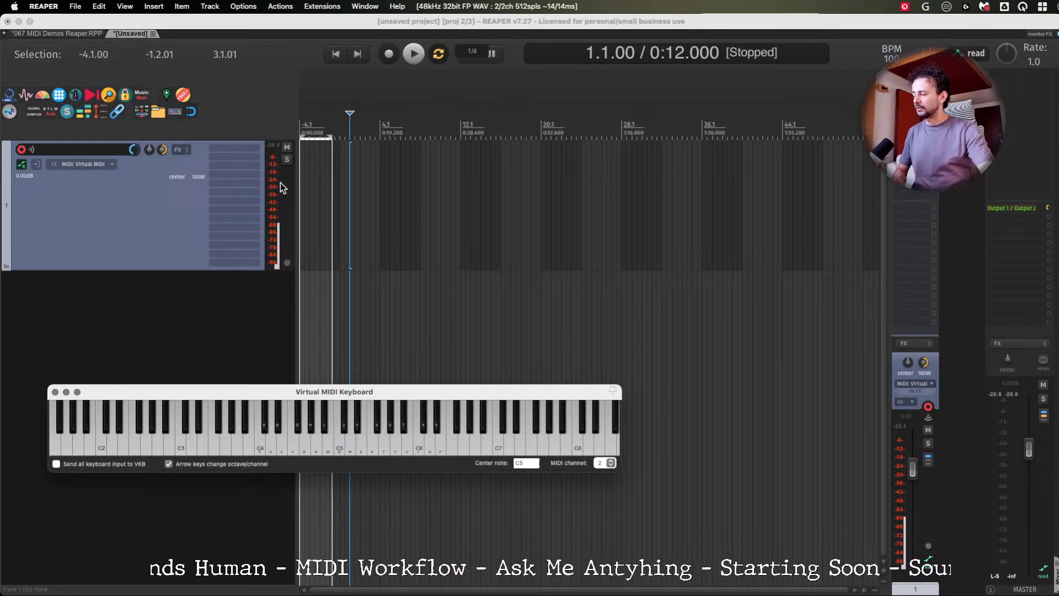
pyautogui.press('c')
pyautogui.press('v')
pyautogui.press('v')
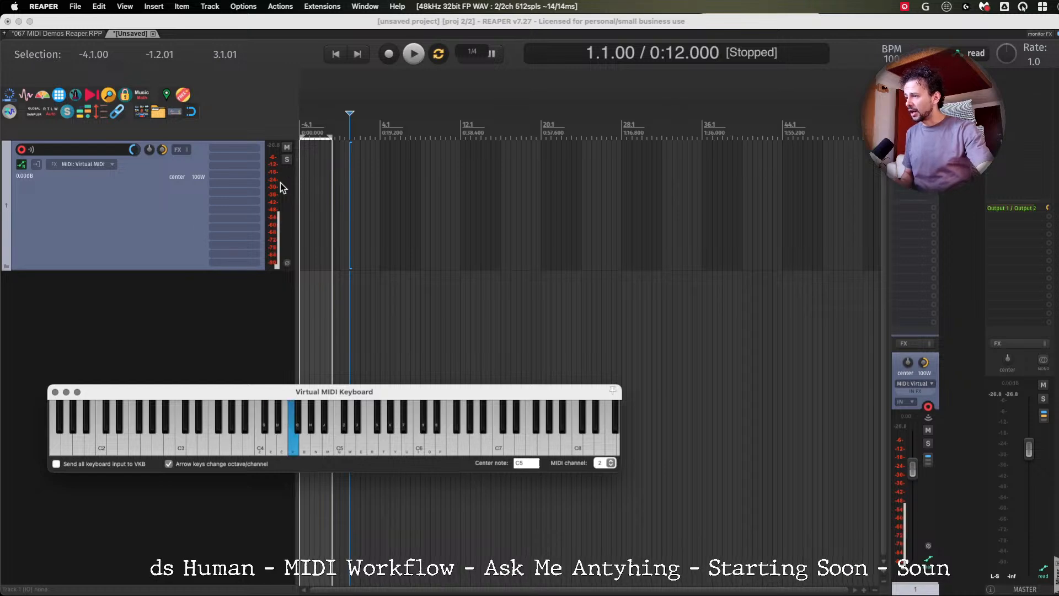
pyautogui.press('c')
pyautogui.press('c')
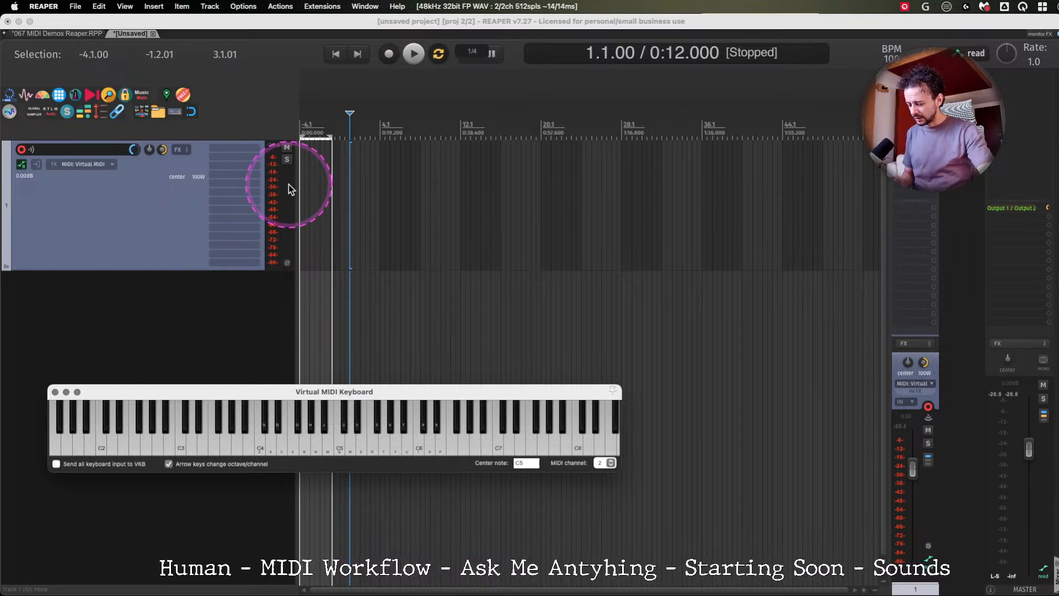
pyautogui.press('x')
pyautogui.press('c')
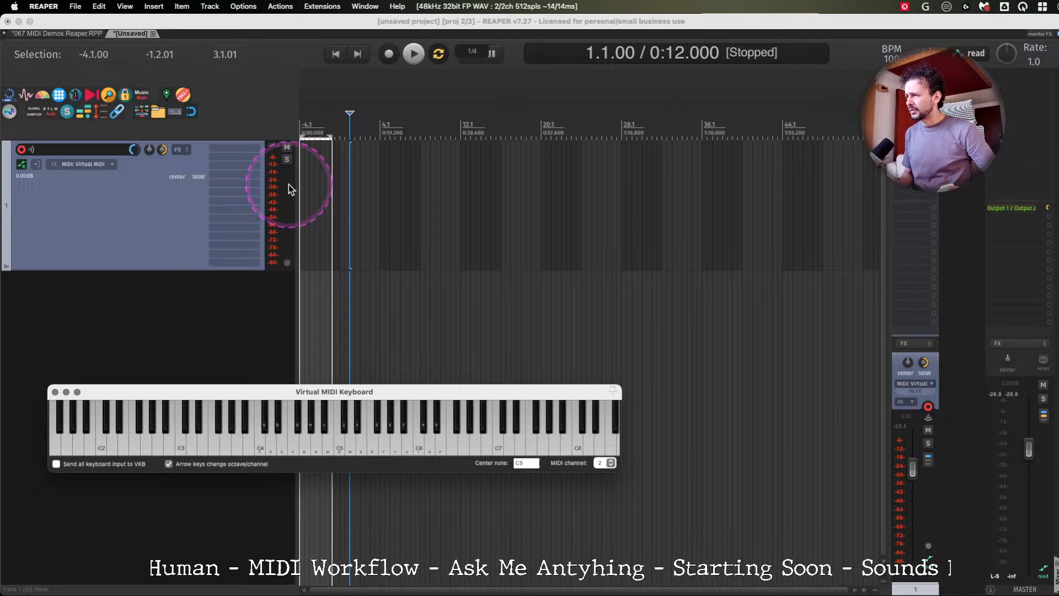
# Filter the plugins for SURGE, add AUi: Surge XT to the track and move its window over the arrangement.
pyautogui.click(236, 169)
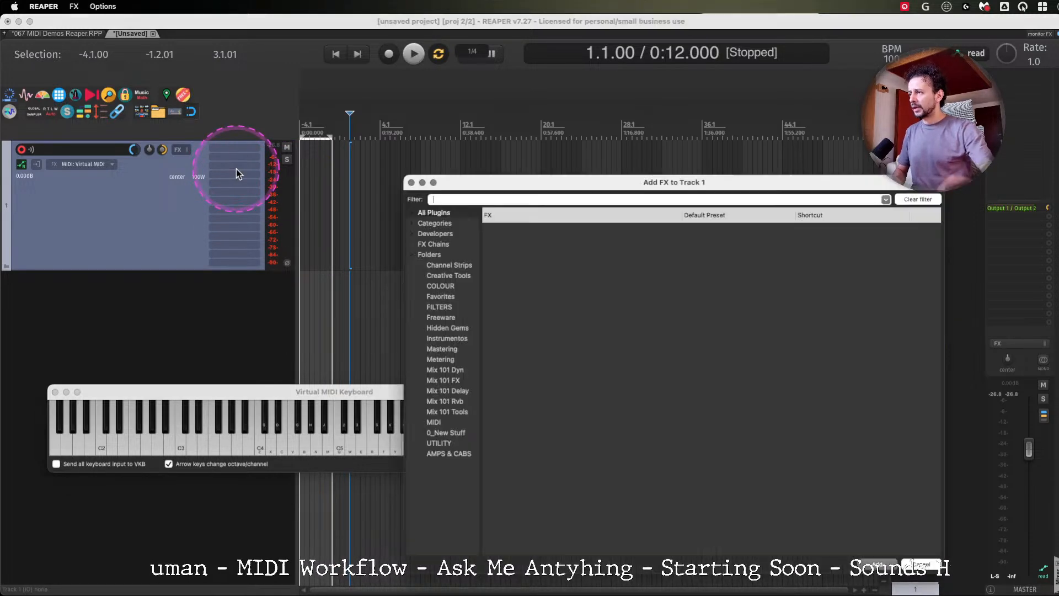
pyautogui.write('su')
pyautogui.press('Down')
pyautogui.press('Down')
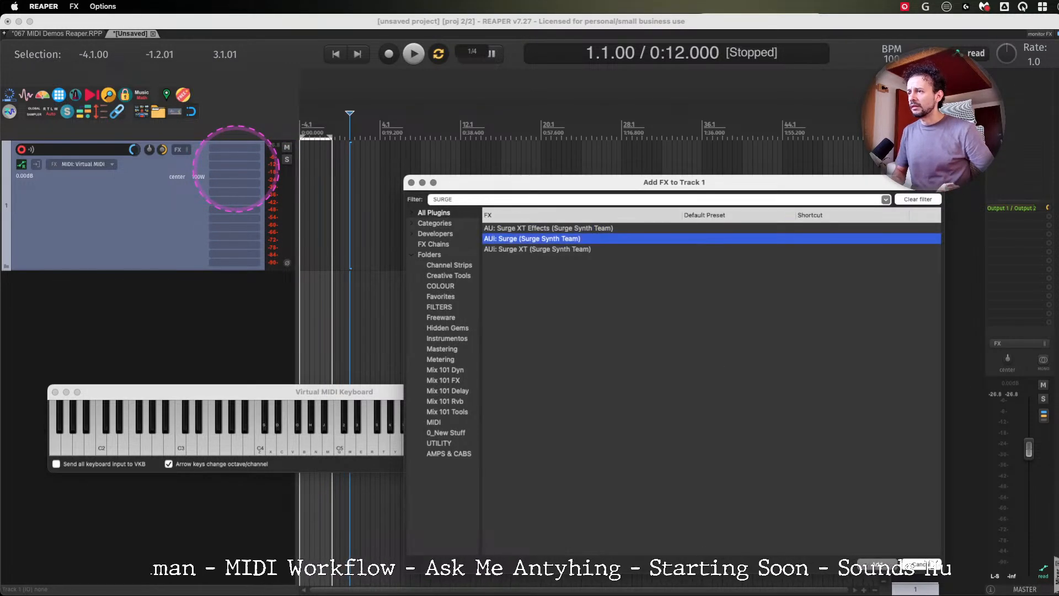
pyautogui.press('Up')
pyautogui.press('Down')
pyautogui.press('Down')
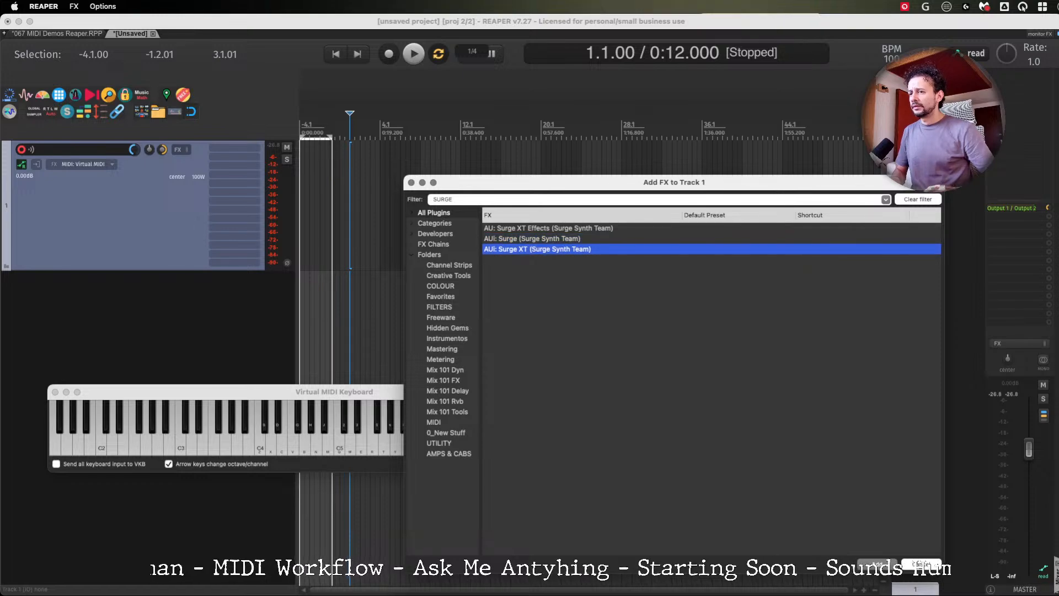
pyautogui.press('Return')
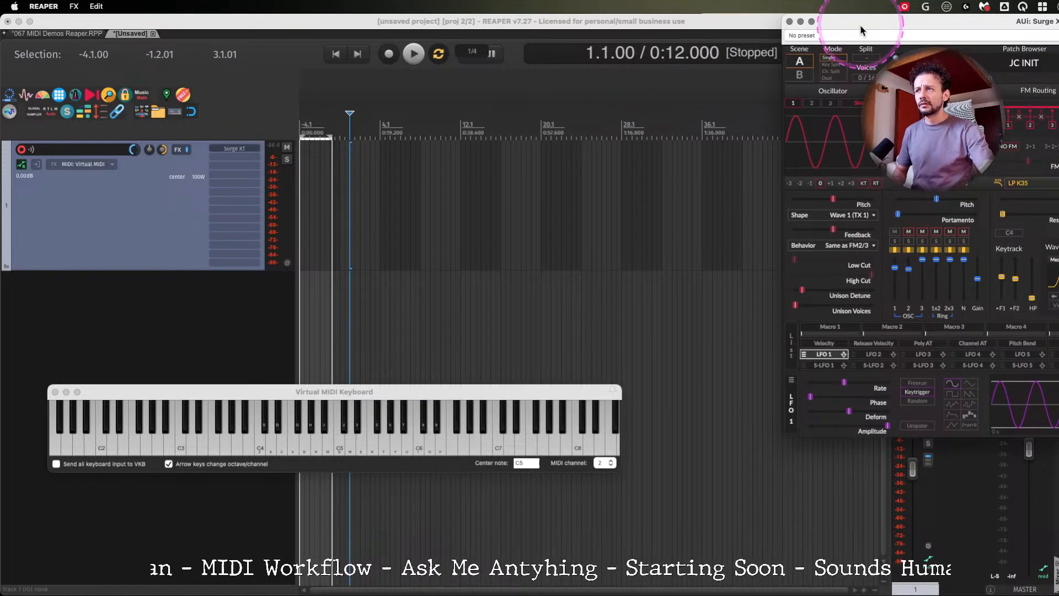
pyautogui.moveTo(859, 24); pyautogui.dragTo(420, 177)
# Show the track's volume envelope and hide it again.
pyautogui.click(90, 207)
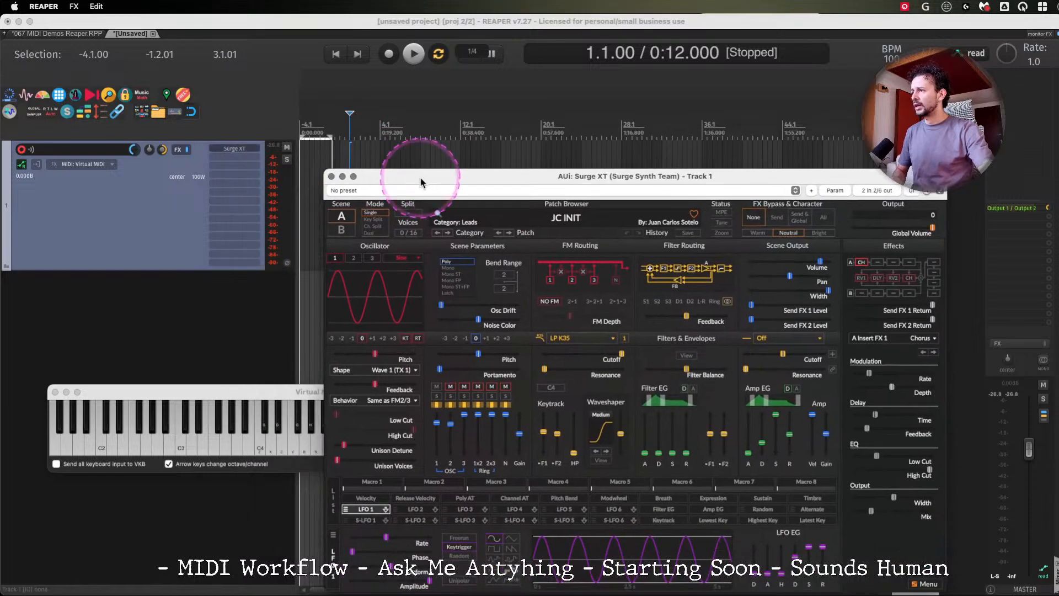
pyautogui.click(70, 206)
pyautogui.press('v')
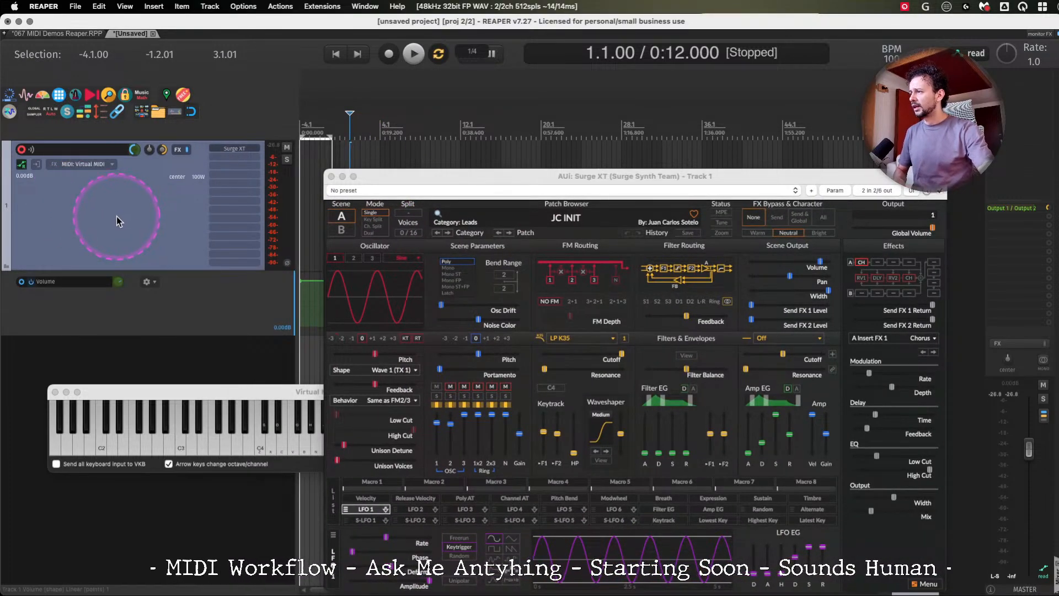
pyautogui.press('v')
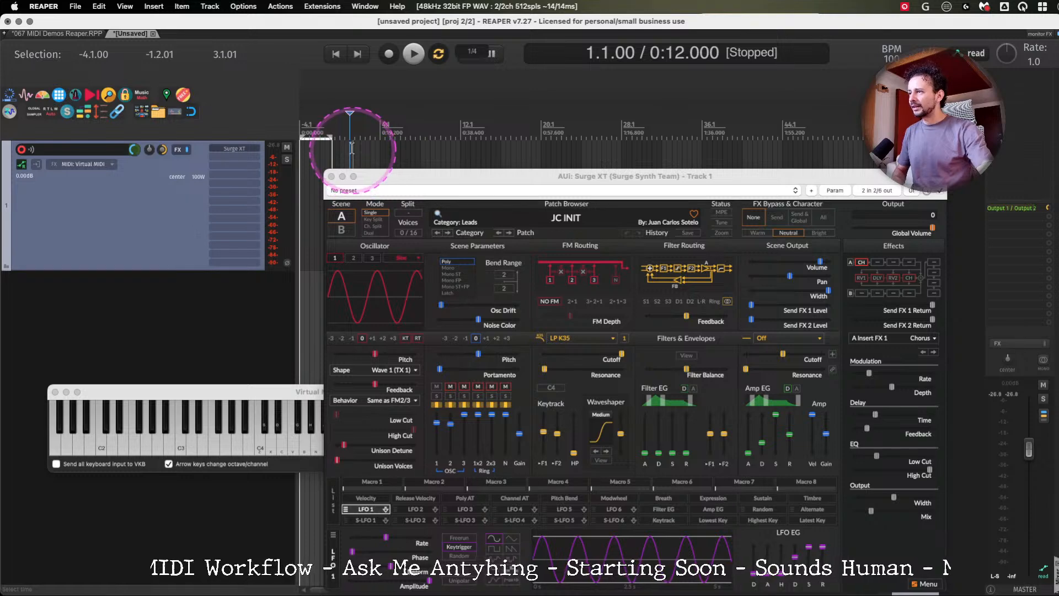
# Turn off repeat and place the edit cursor close to the start of measure 4.
pyautogui.click(354, 152)
pyautogui.click(439, 54)
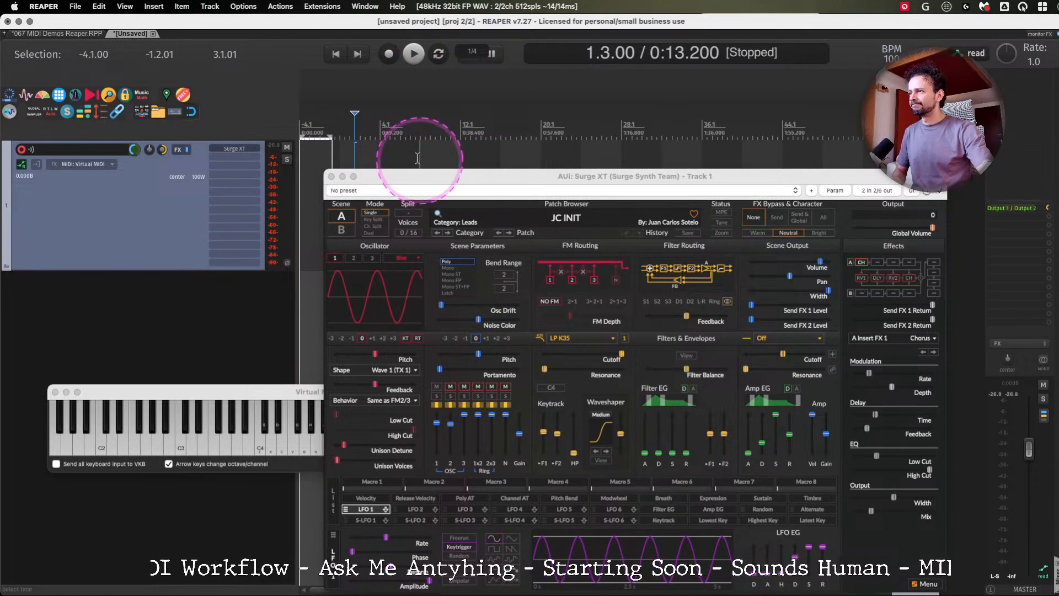
pyautogui.click(382, 152)
# Display the volume envelope lane of the Surge XT track and hide it again.
pyautogui.press('v')
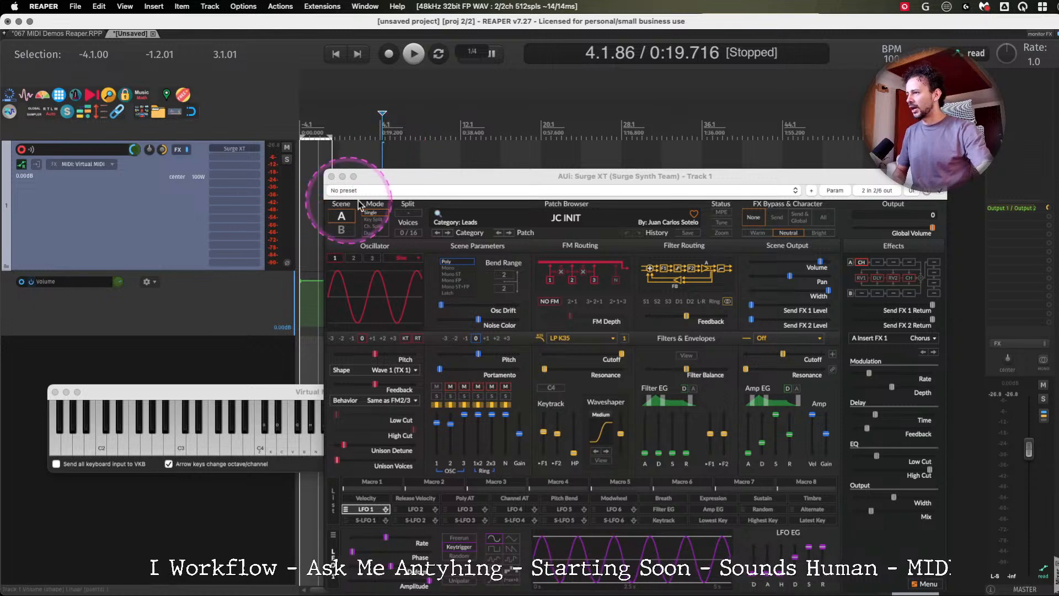
pyautogui.press('v')
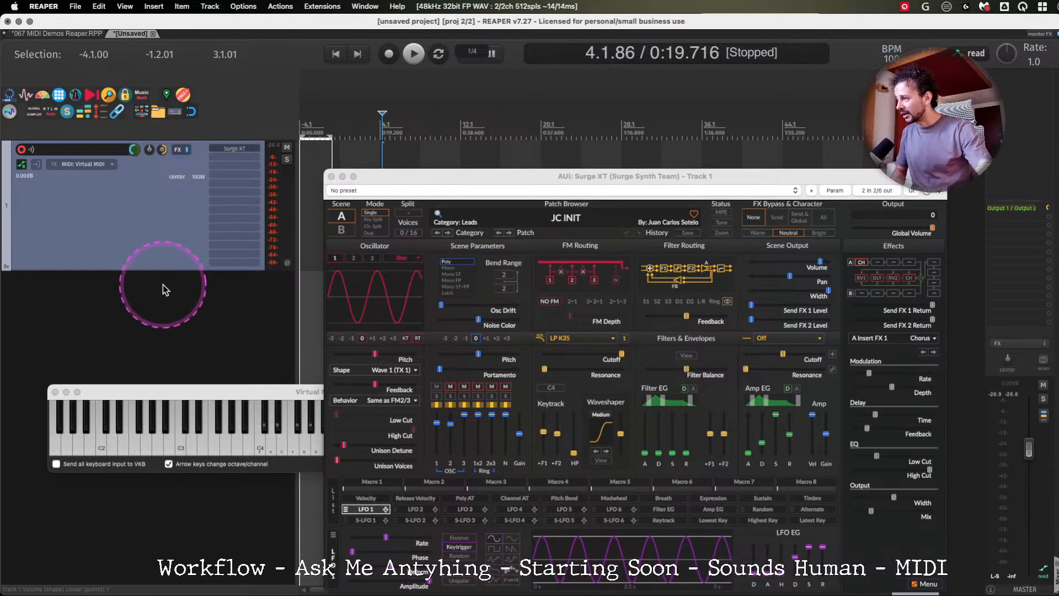
# Bring the Virtual MIDI Keyboard up over the track's lower edge and enable Send all keyboard input to VKB.
pyautogui.moveTo(147, 393); pyautogui.dragTo(140, 241)
pyautogui.hotkey('ctrl', 'm')
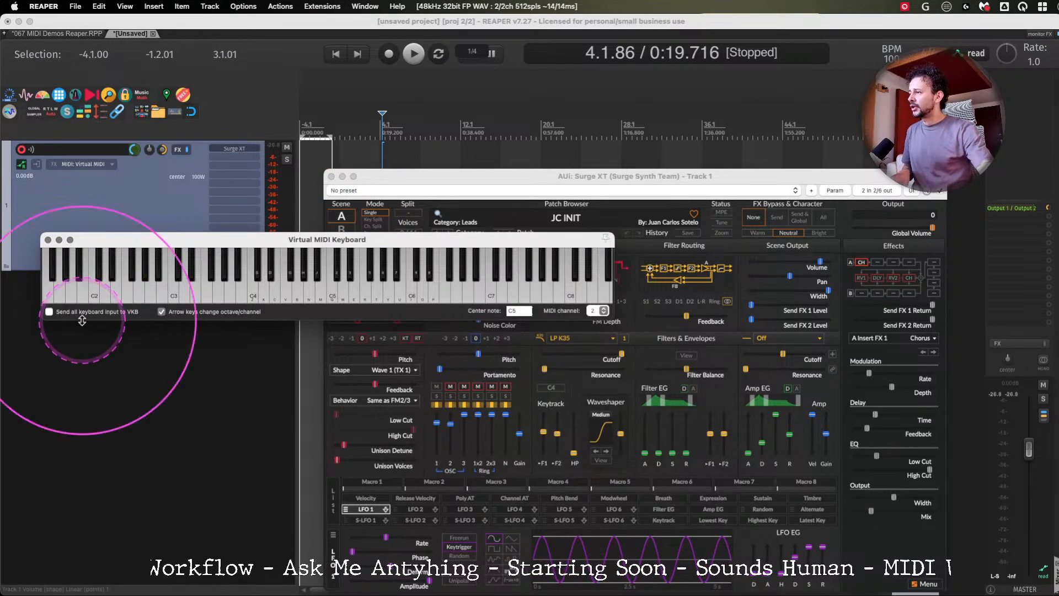
pyautogui.click(83, 316)
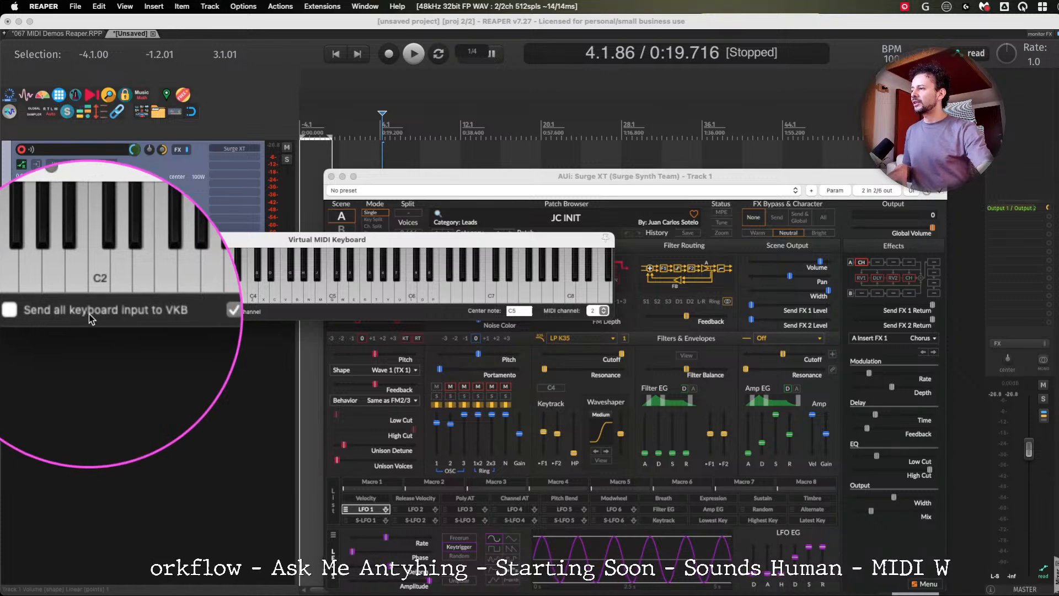
pyautogui.click(88, 313)
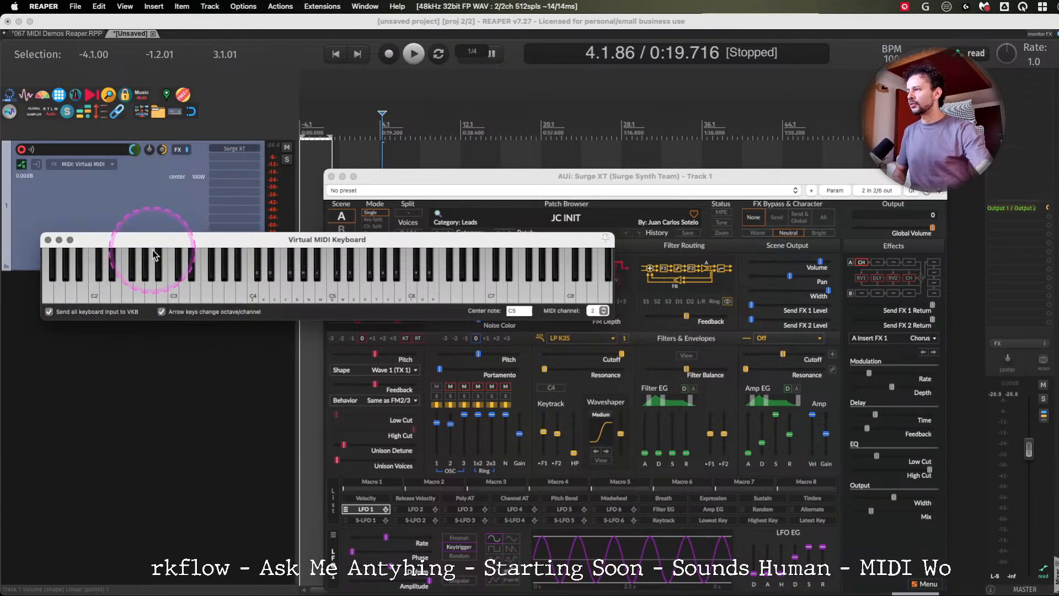
# Disable Send all keyboard input to VKB and position the Virtual MIDI Keyboard window just below the track.
pyautogui.moveTo(147, 240); pyautogui.dragTo(151, 367)
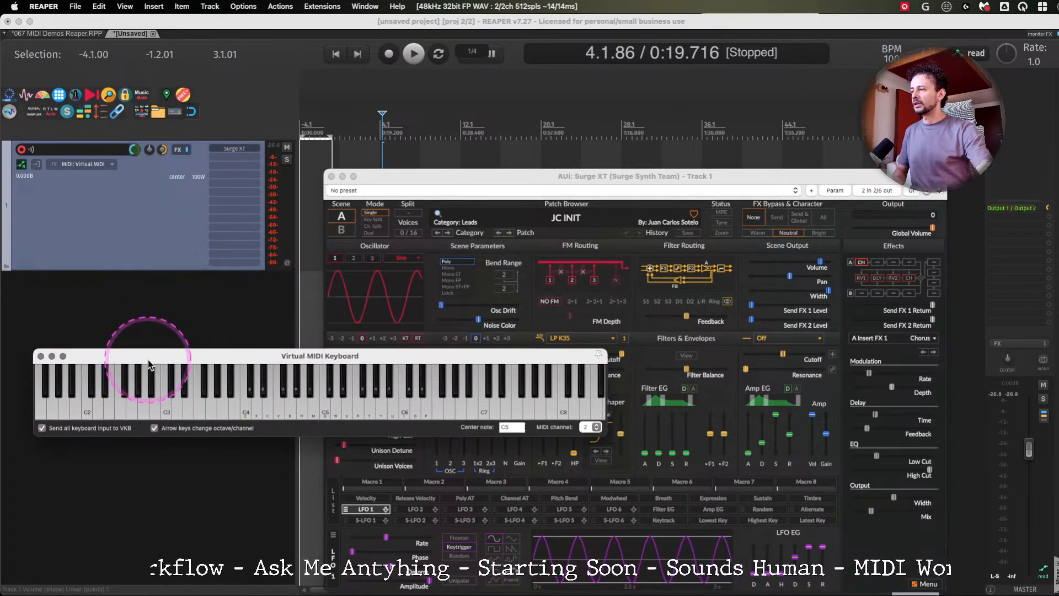
pyautogui.click(84, 429)
pyautogui.moveTo(130, 359); pyautogui.dragTo(139, 308)
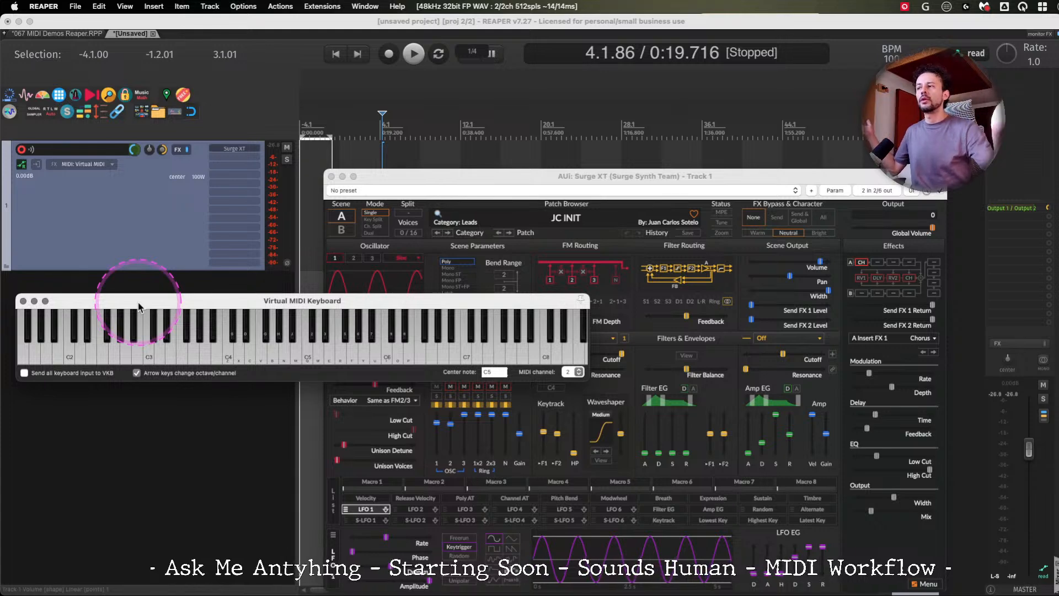
pyautogui.moveTo(137, 303)
pyautogui.mouseDown()
pyautogui.moveTo(150, 302)
pyautogui.moveTo(138, 317)
pyautogui.moveTo(142, 308)
pyautogui.mouseUp()
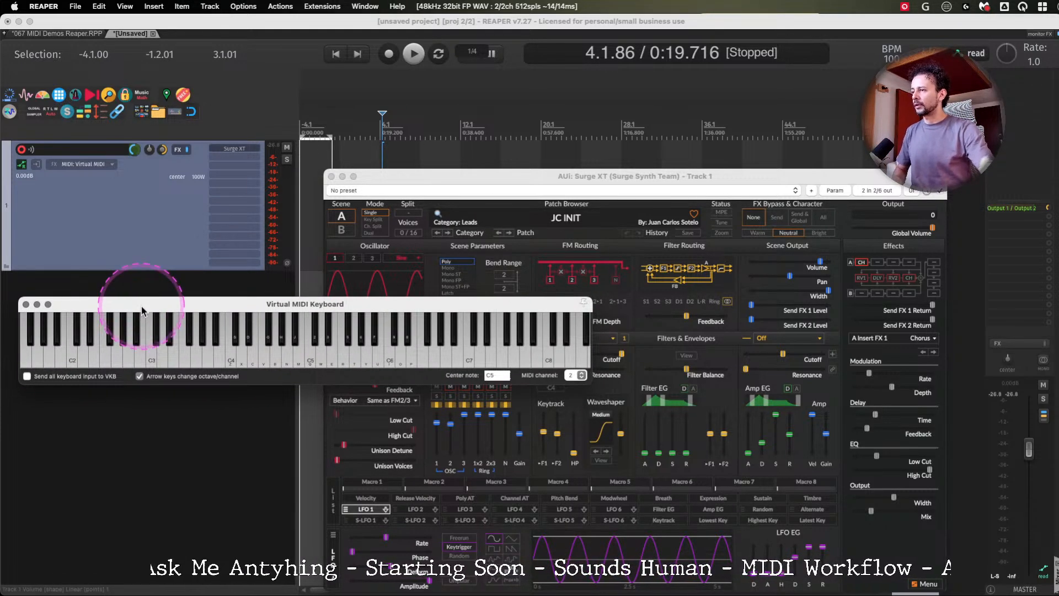
# Play notes between C4 and F4 on the Virtual MIDI Keyboard to test Surge XT, checking OBS in between.
pyautogui.press('c')
pyautogui.press('v')
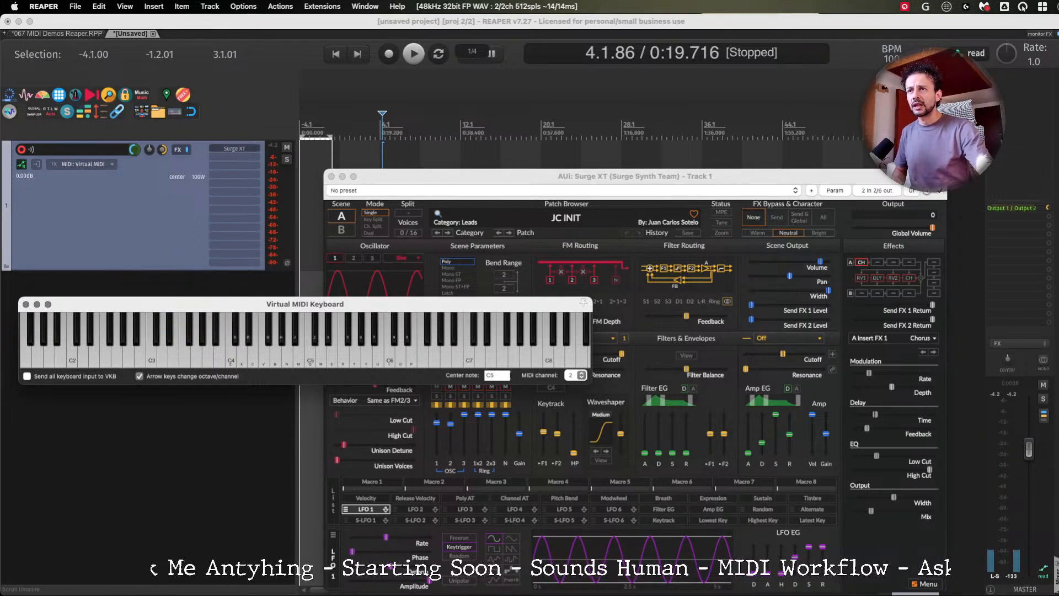
pyautogui.click(873, 80)
pyautogui.click(148, 207)
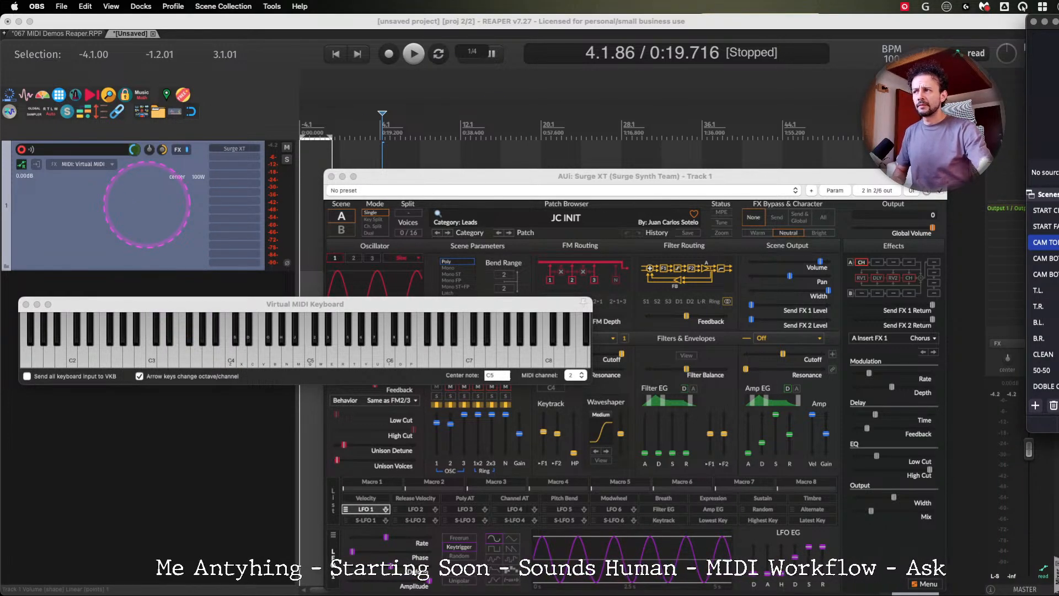
pyautogui.click(124, 303)
pyautogui.press('z')
pyautogui.press('x')
pyautogui.press('c')
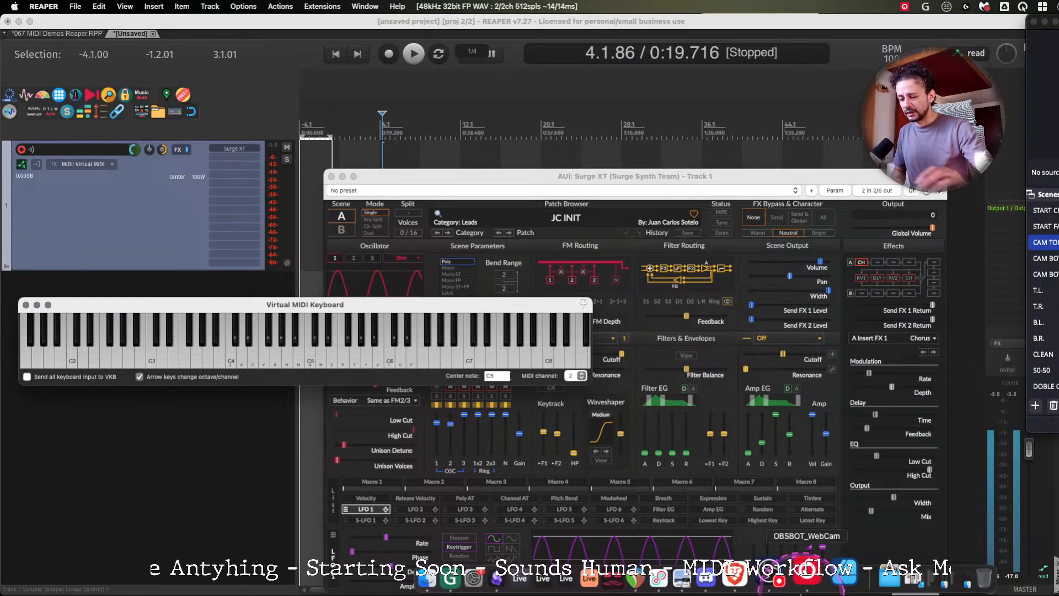
# Switch to Loopback, turn on the REAPER JC source, and play a test note back on the Virtual MIDI Keyboard in REAPER.
pyautogui.press('super+Tab')
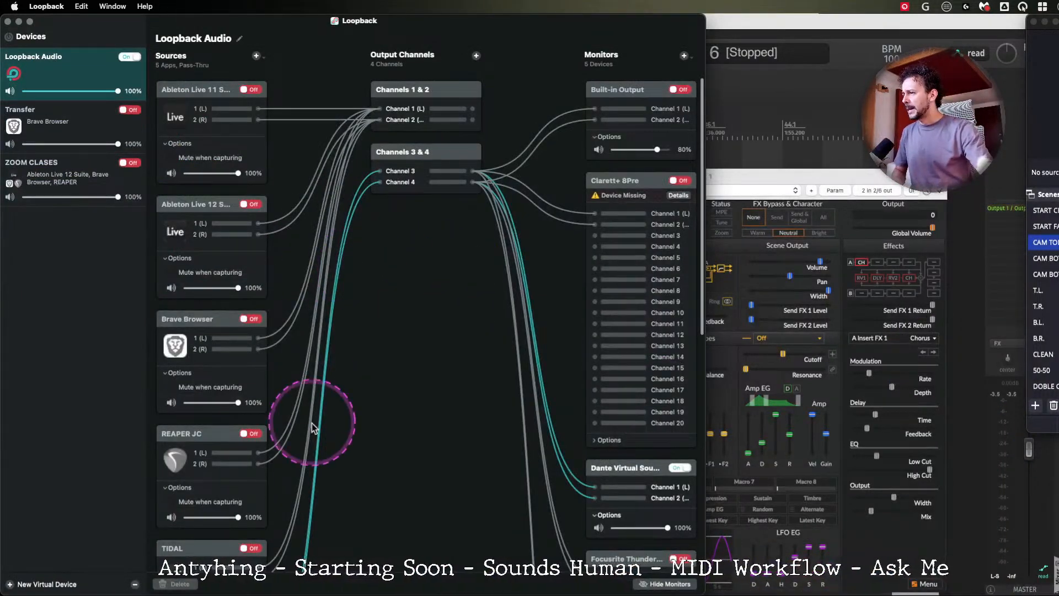
pyautogui.click(258, 435)
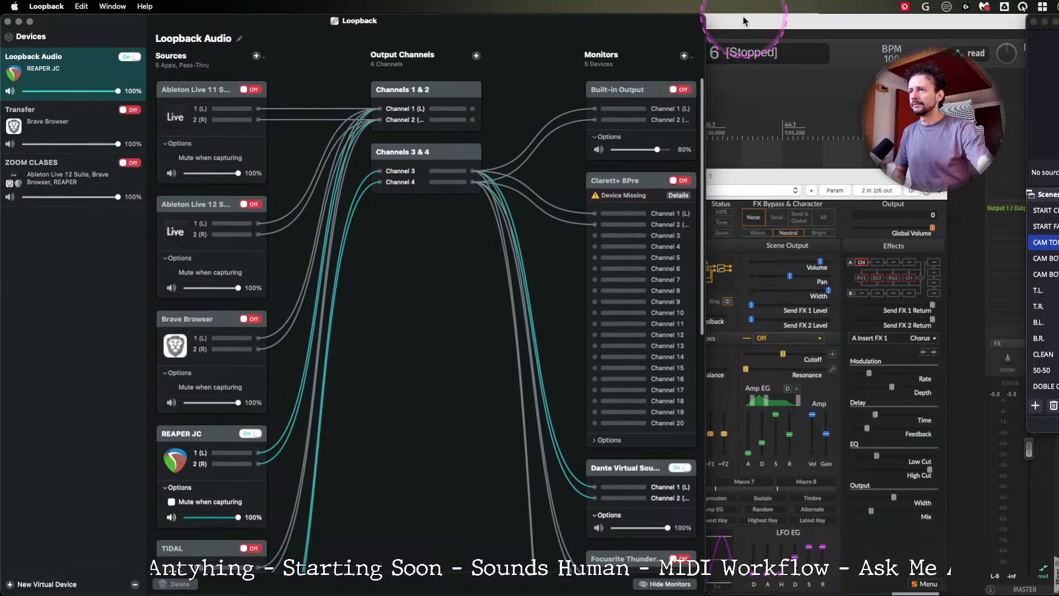
pyautogui.click(742, 17)
pyautogui.click(267, 307)
pyautogui.press('c')
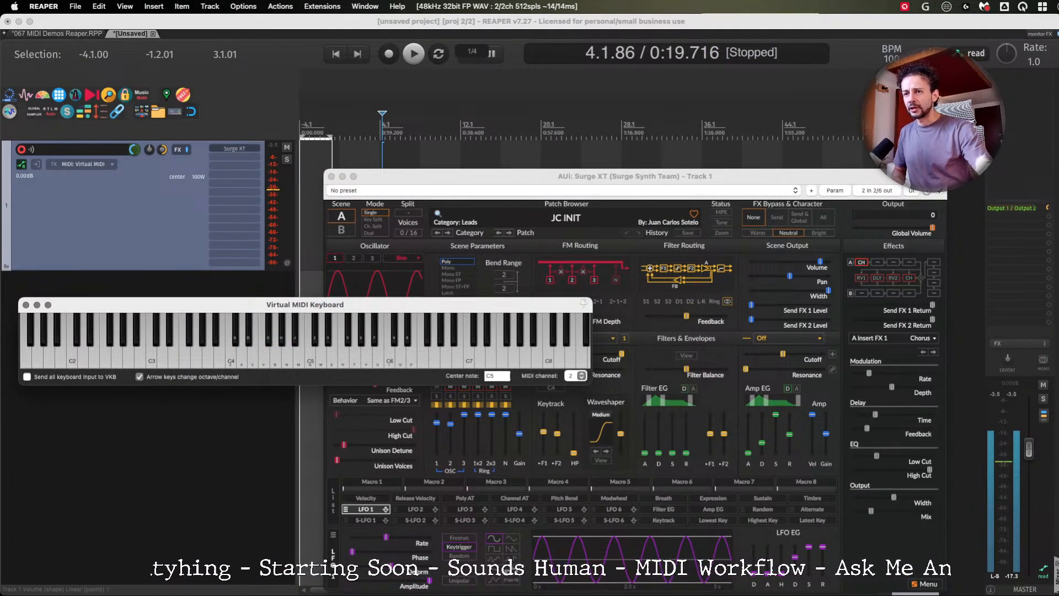
# Switch to OBS and set the threshold of the MIC source's Compressor filter to -60.00 dB.
pyautogui.press('super+Tab')
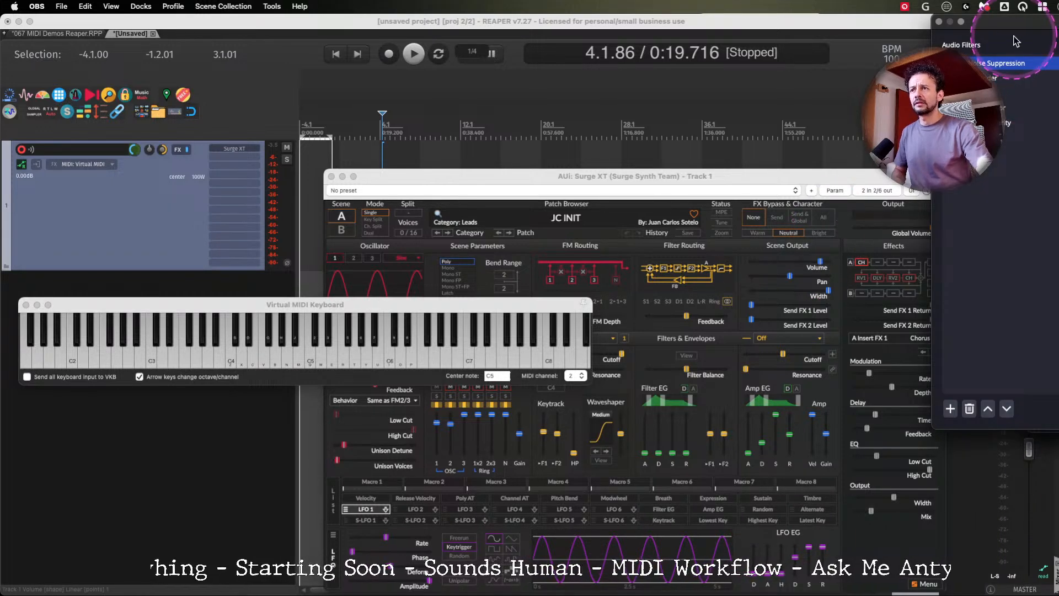
pyautogui.click(401, 199)
pyautogui.click(389, 203)
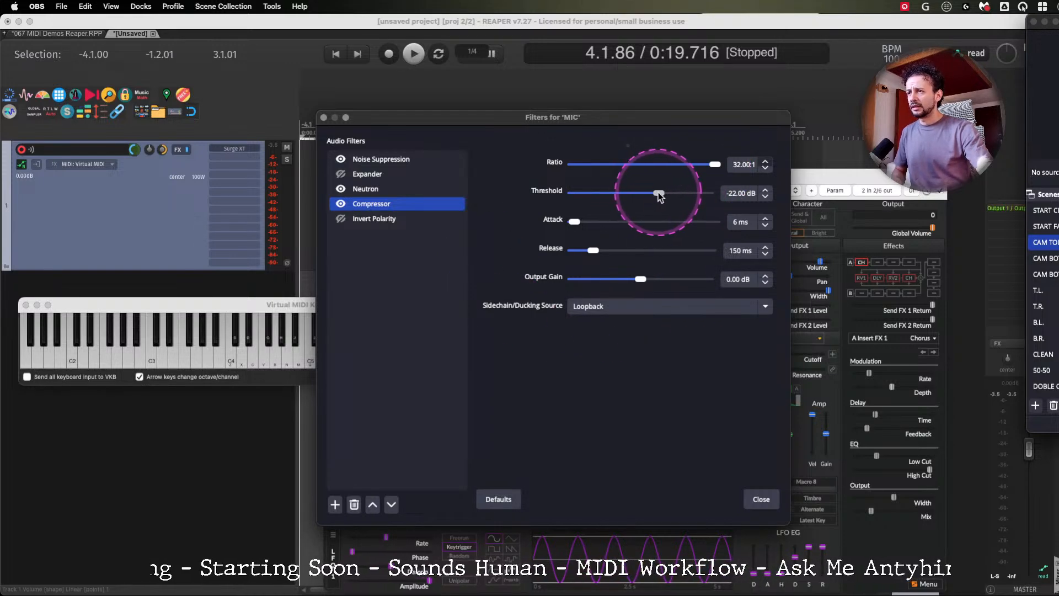
pyautogui.moveTo(658, 193); pyautogui.dragTo(552, 197)
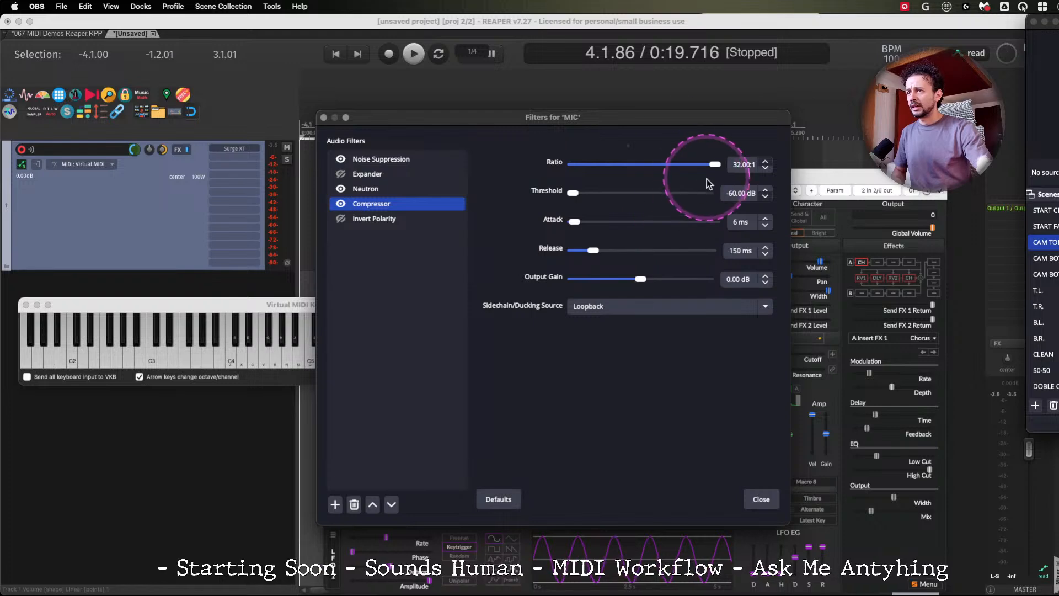
pyautogui.click(758, 500)
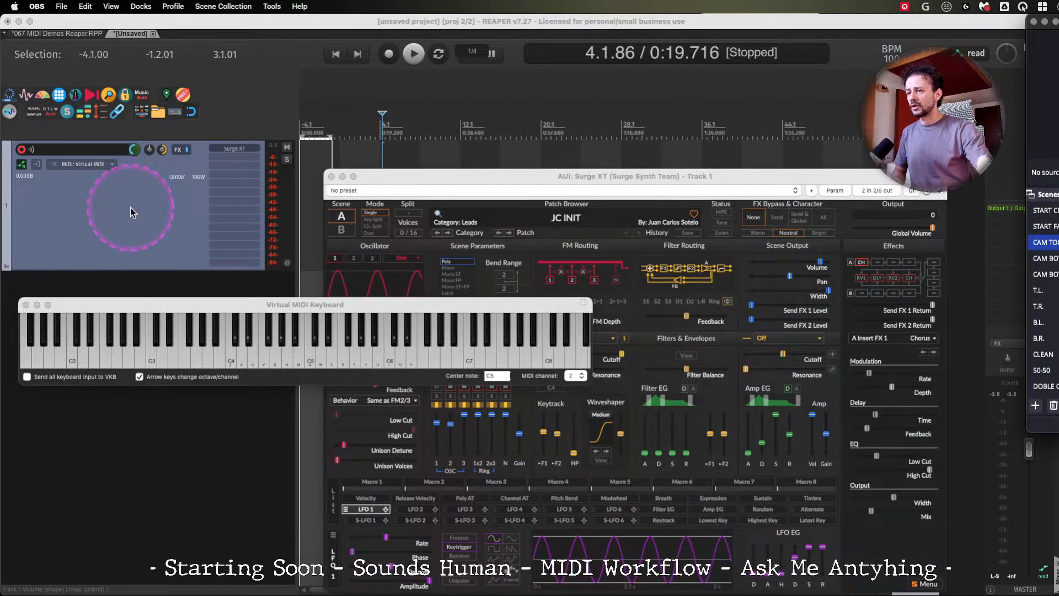
# Return to REAPER's Virtual MIDI Keyboard and play a few notes to test the microphone ducking.
pyautogui.click(128, 309)
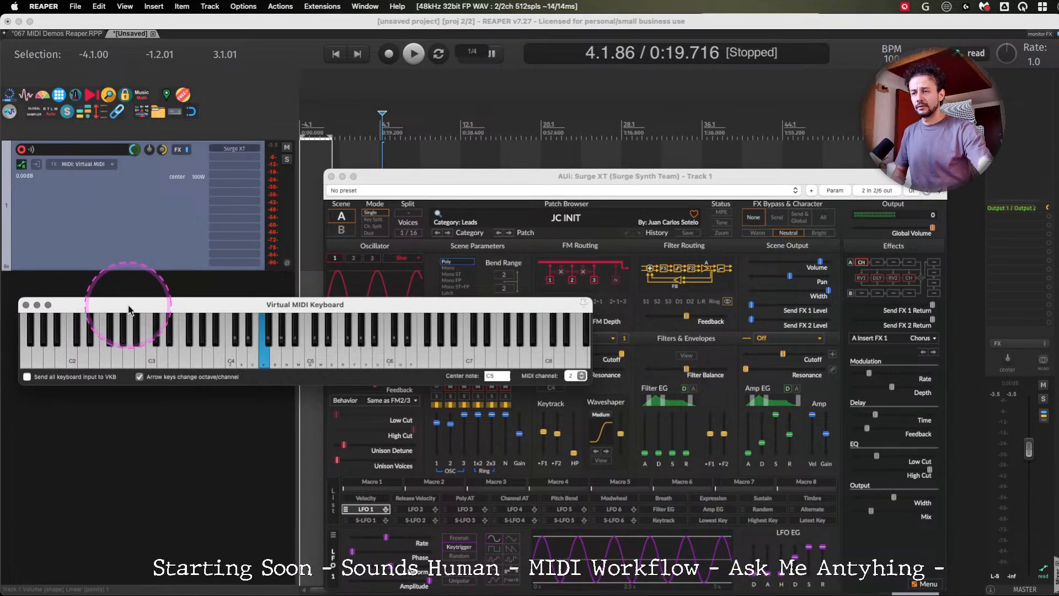
pyautogui.press('c')
pyautogui.press('x')
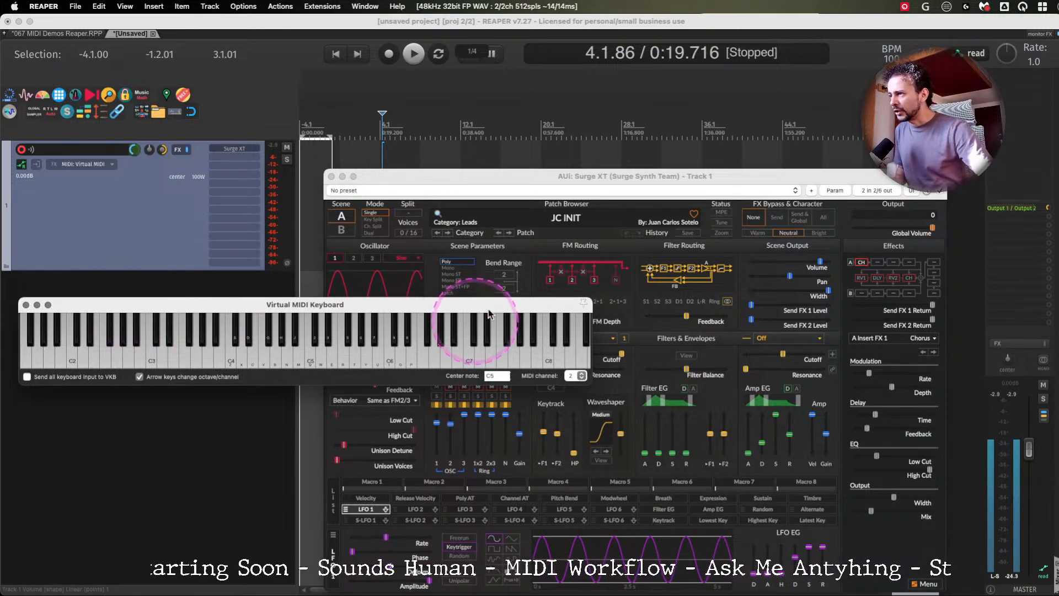
# Move the Surge XT window up and to the right, then play more notes on the Virtual MIDI Keyboard.
pyautogui.moveTo(505, 177); pyautogui.dragTo(550, 131)
pyautogui.click(121, 223)
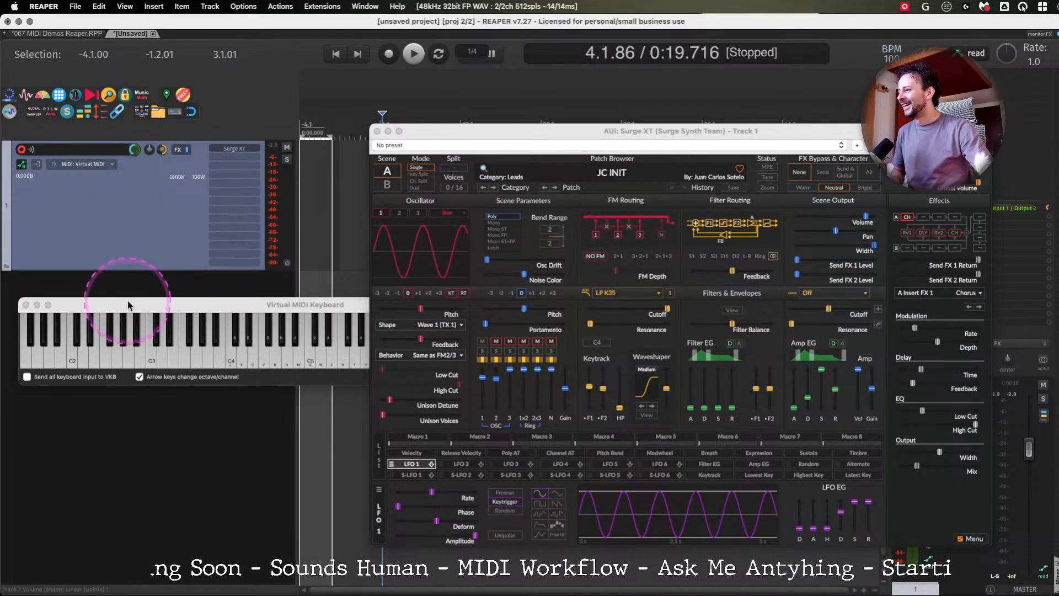
pyautogui.moveTo(486, 133); pyautogui.dragTo(495, 132)
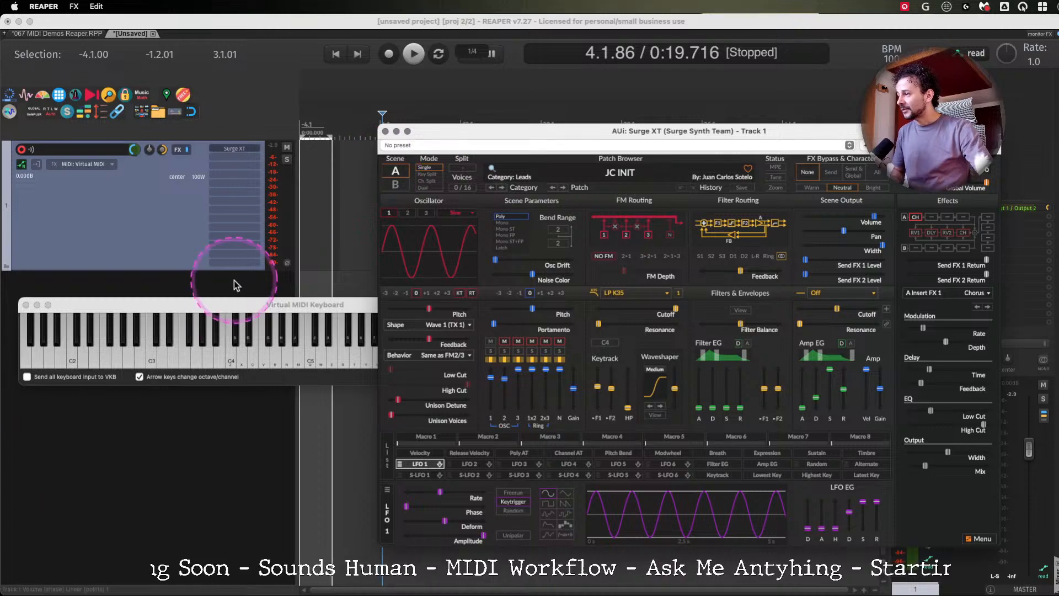
pyautogui.moveTo(227, 305); pyautogui.dragTo(226, 304)
pyautogui.click(300, 353)
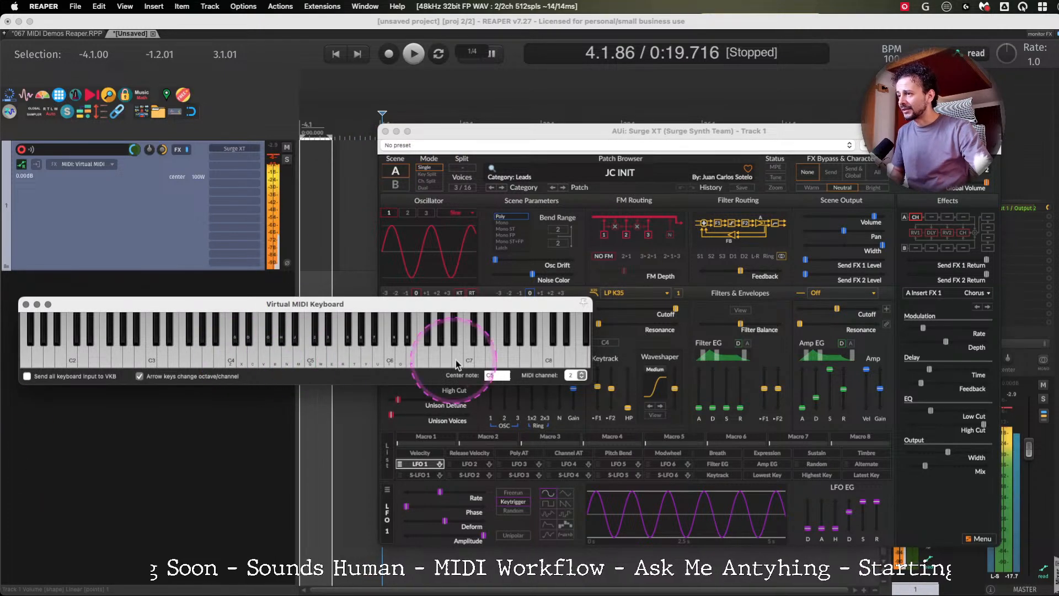
# Move the Virtual MIDI Keyboard window slightly closer to the track's lower edge.
pyautogui.click(492, 378)
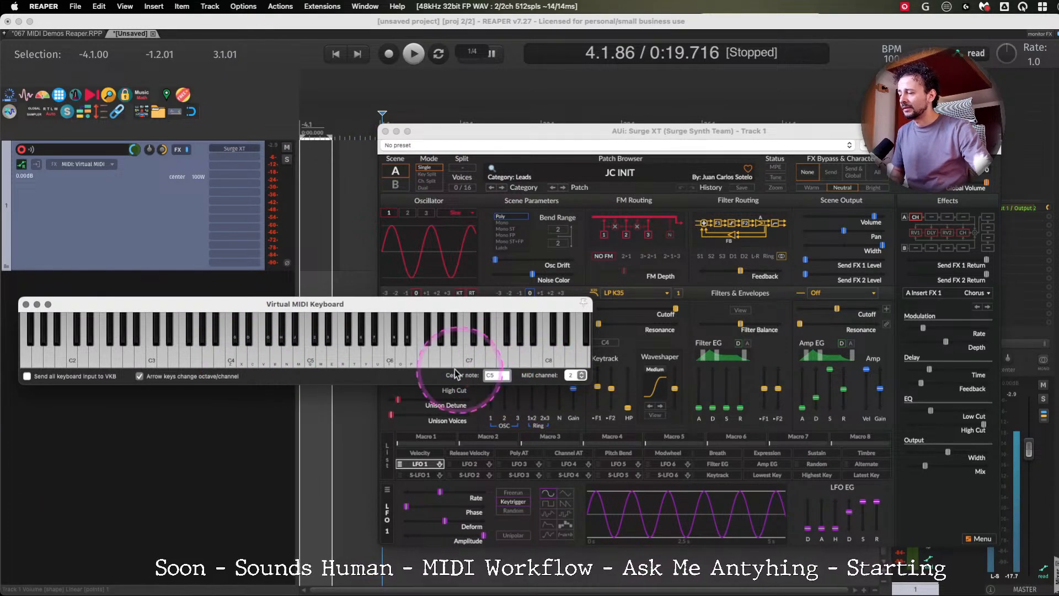
pyautogui.click(59, 304)
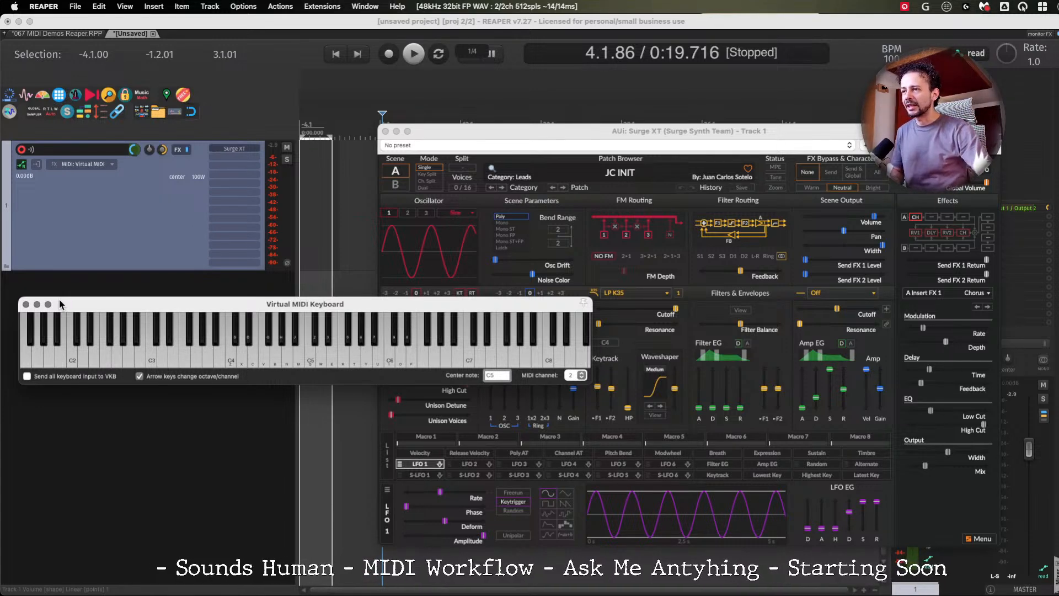
pyautogui.moveTo(59, 305); pyautogui.dragTo(53, 293)
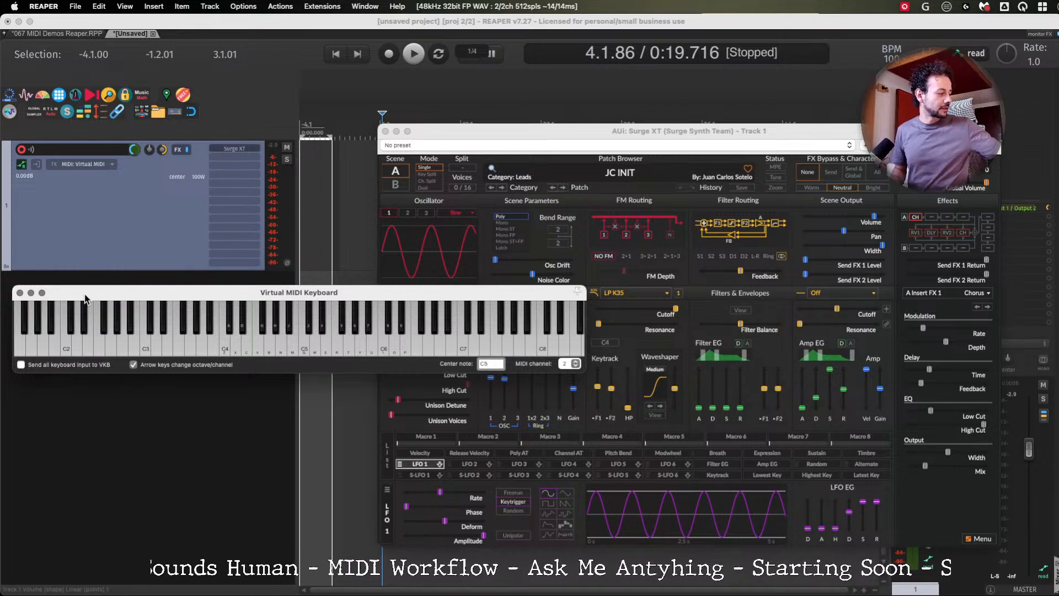
pyautogui.click(140, 207)
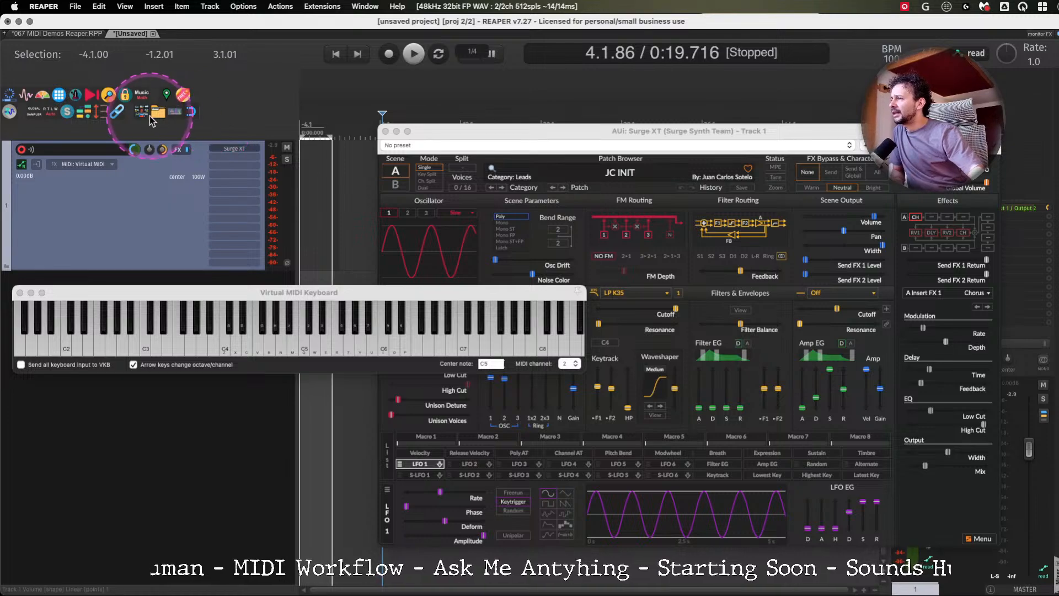
# Examine the customized action list of Floating toolbar 1 (Main Floating Toolbar) and close the toolbar editor without changes.
pyautogui.rightClick(220, 116)
pyautogui.click(258, 167)
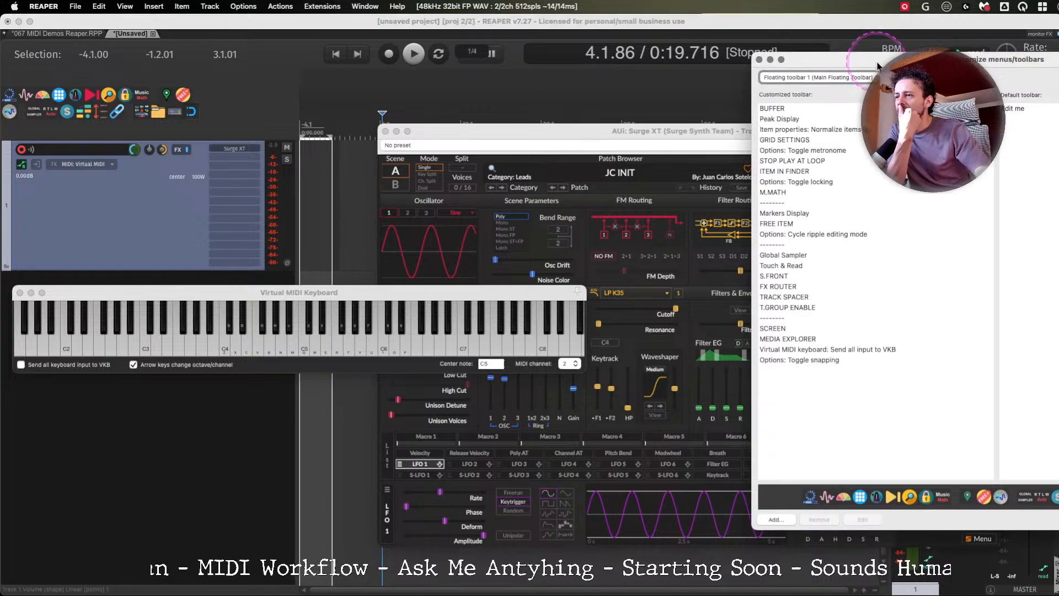
pyautogui.moveTo(873, 62); pyautogui.dragTo(548, 61)
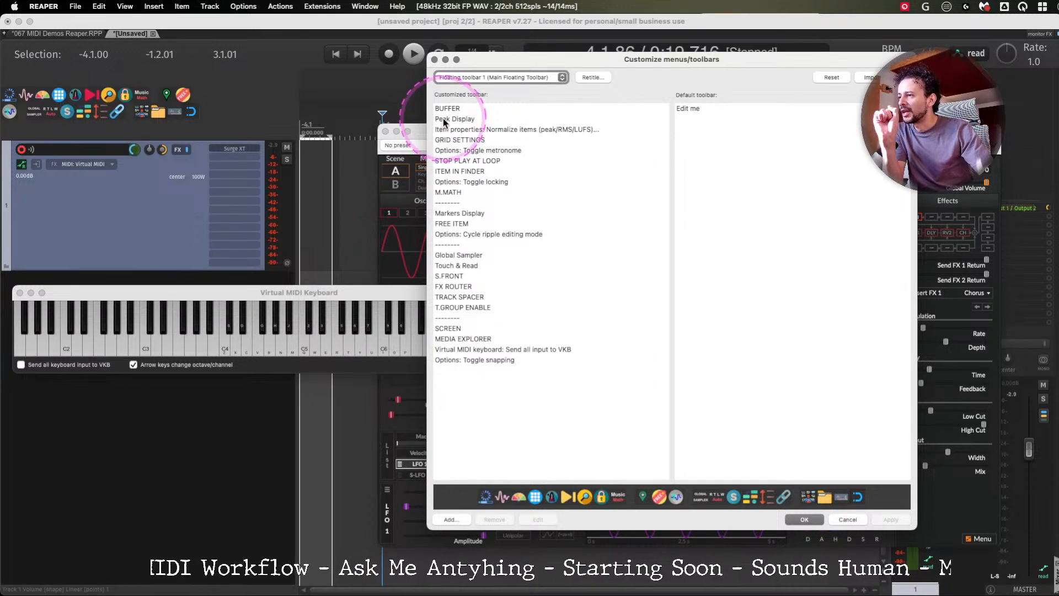
pyautogui.click(434, 59)
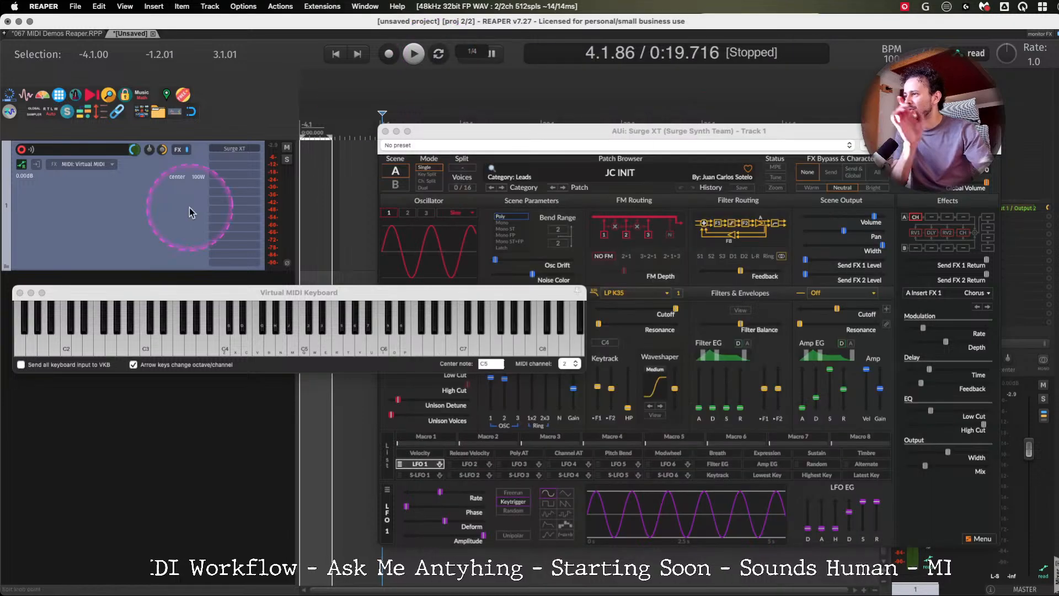
# Open REAPER's Preferences and examine the MIDI, Control/OSC/web, External Editors and MIDI Editor pages for a virtual keyboard setting.
pyautogui.press('super+comma')
pyautogui.moveTo(686, 156); pyautogui.dragTo(524, 141)
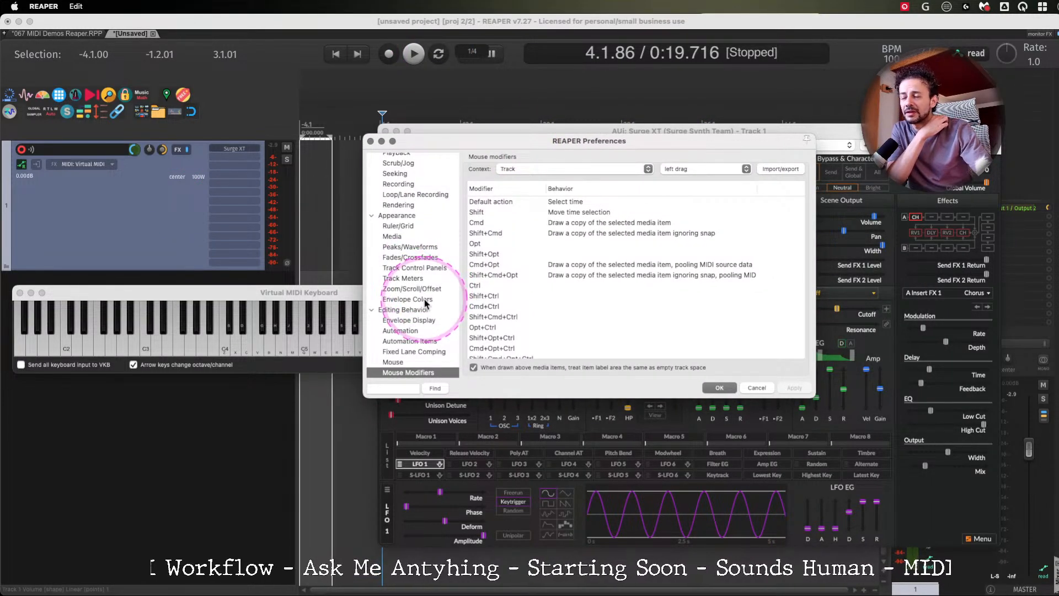
pyautogui.scroll(-3, 436, 295)
pyautogui.scroll(-5, 447, 291)
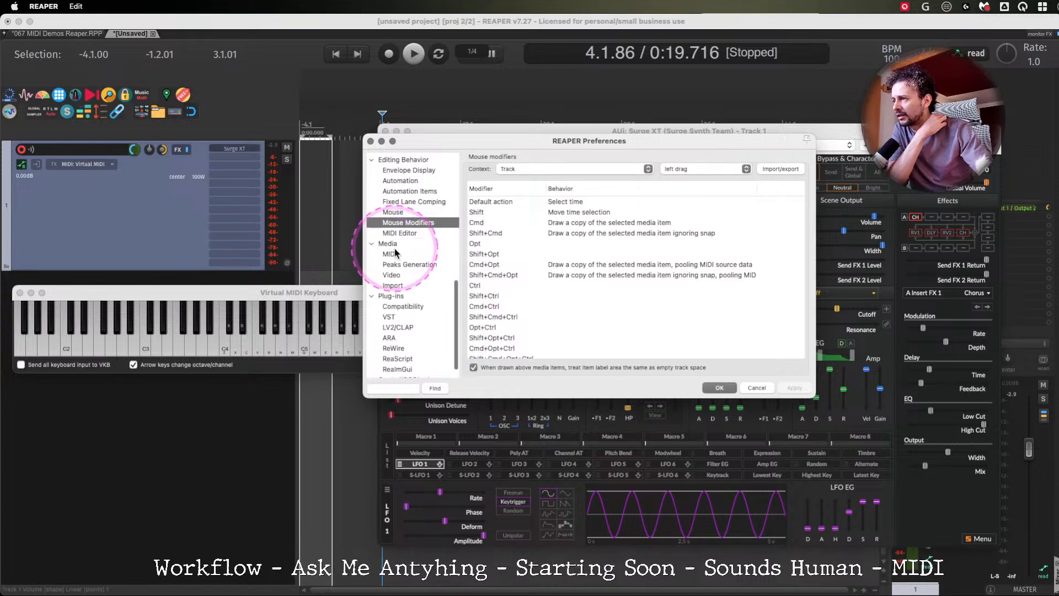
pyautogui.click(391, 254)
pyautogui.scroll(-2, 414, 298)
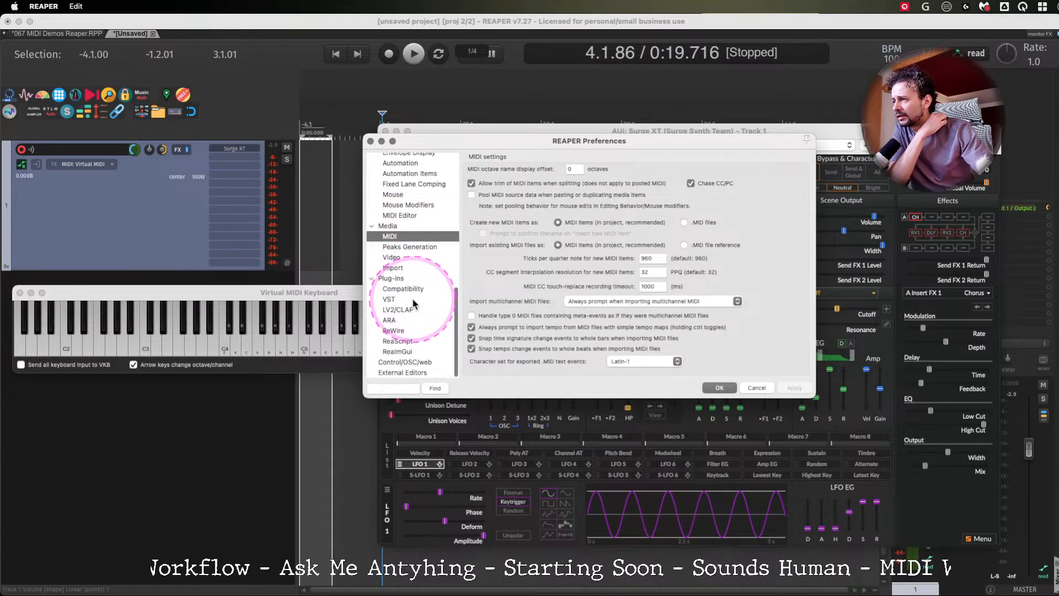
pyautogui.click(418, 362)
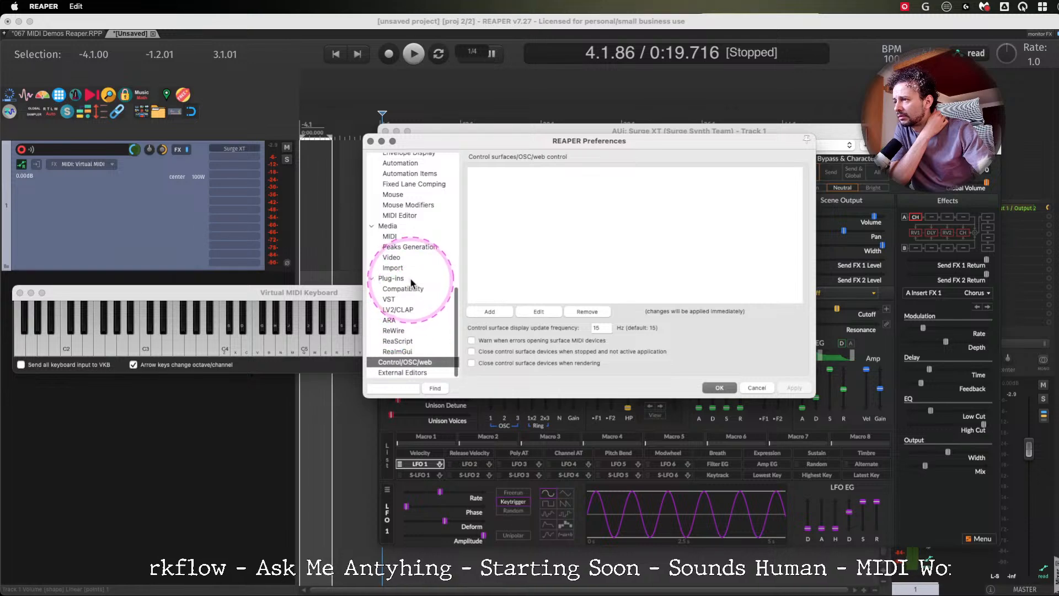
pyautogui.click(399, 237)
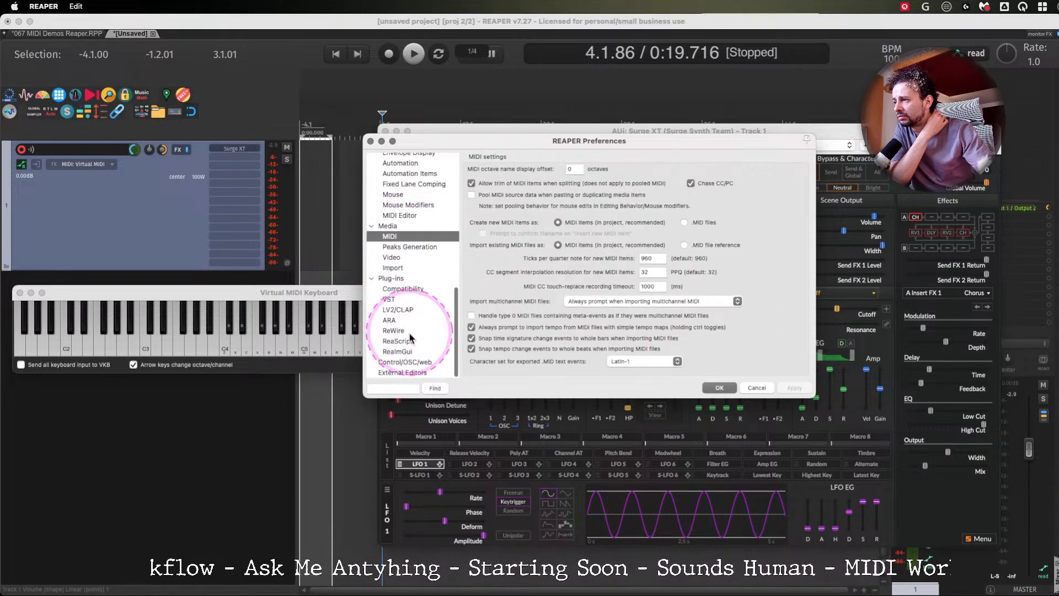
pyautogui.click(410, 373)
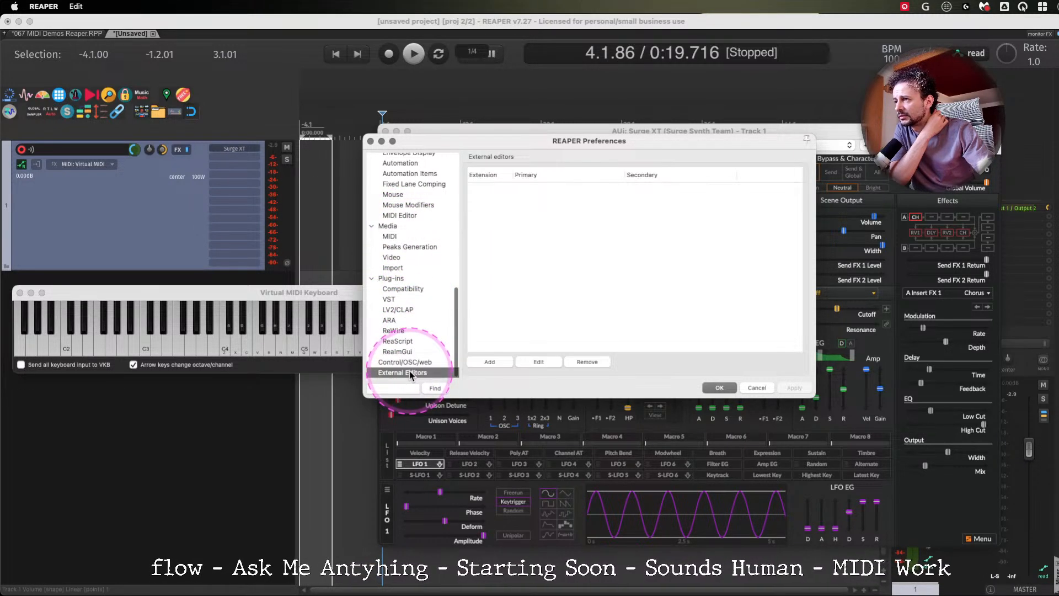
pyautogui.click(408, 363)
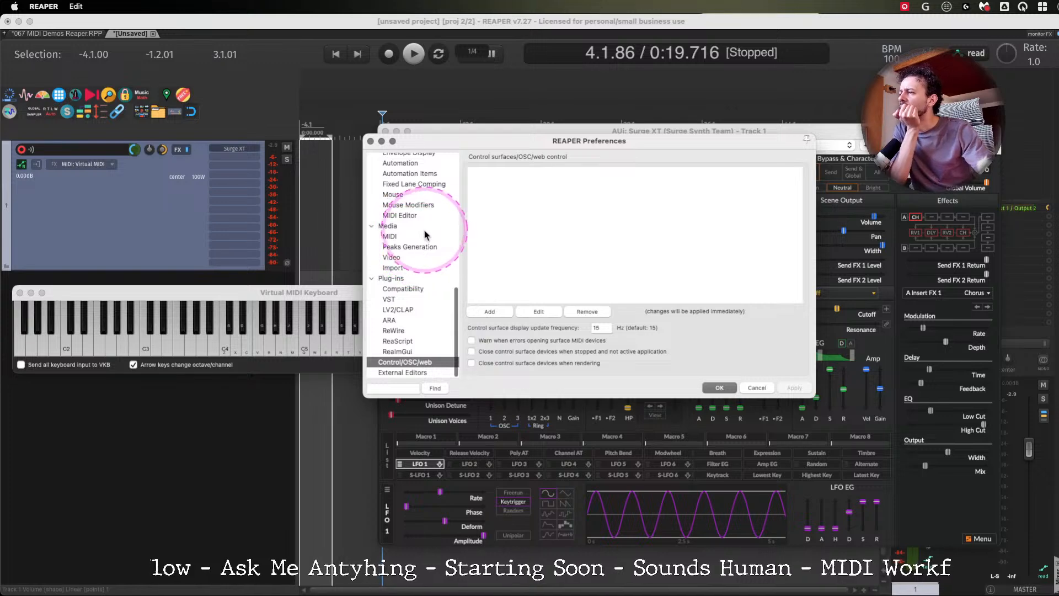
pyautogui.click(407, 216)
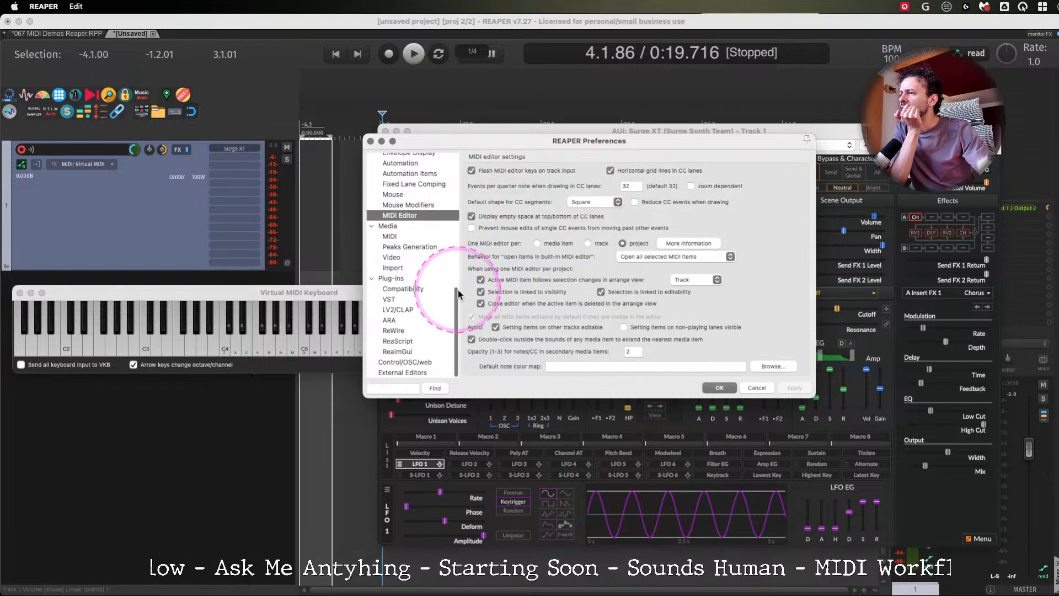
# Check the preference pages from Peaks Generation through the Plug-ins group, including VST, ReWire, ReaScript and RealmGui.
pyautogui.click(411, 252)
pyautogui.click(405, 261)
pyautogui.click(403, 271)
pyautogui.click(406, 285)
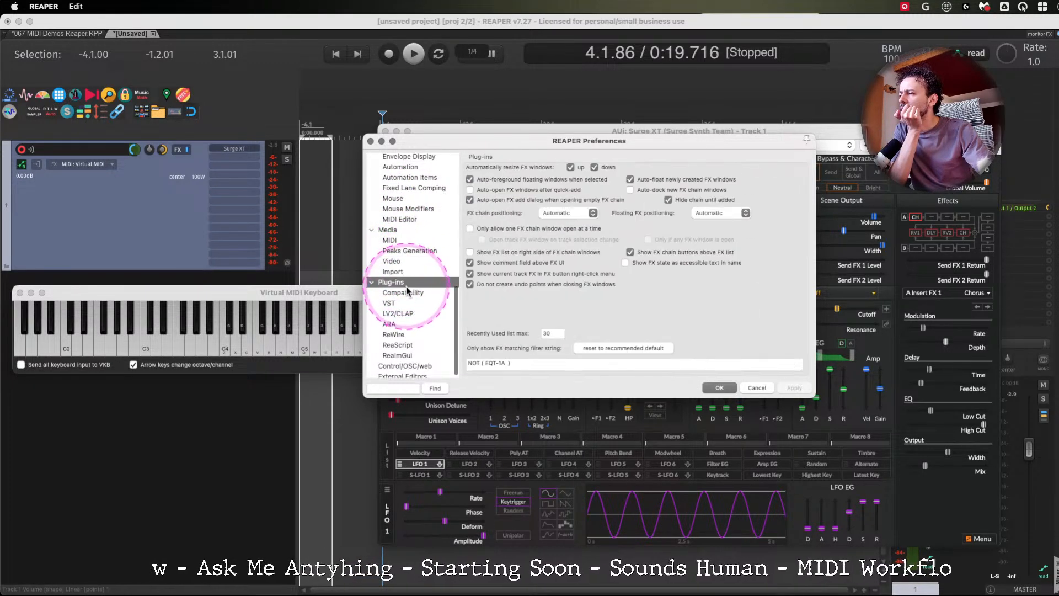
pyautogui.click(406, 293)
pyautogui.click(407, 303)
pyautogui.click(408, 335)
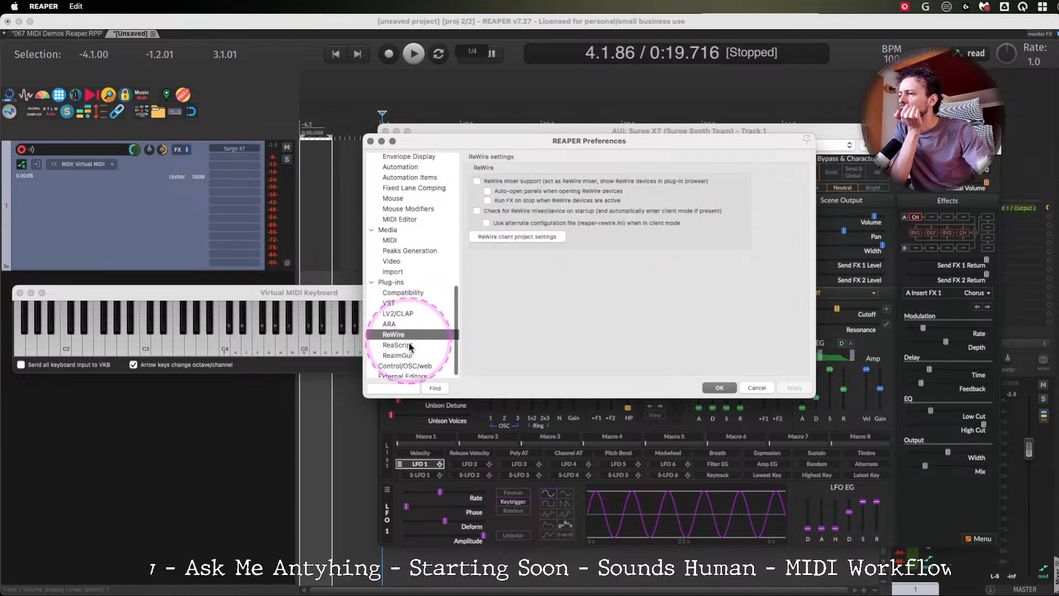
pyautogui.click(409, 346)
pyautogui.click(399, 356)
# Review the Appearance, Project and External Editors preference pages.
pyautogui.moveTo(459, 329); pyautogui.dragTo(473, 217)
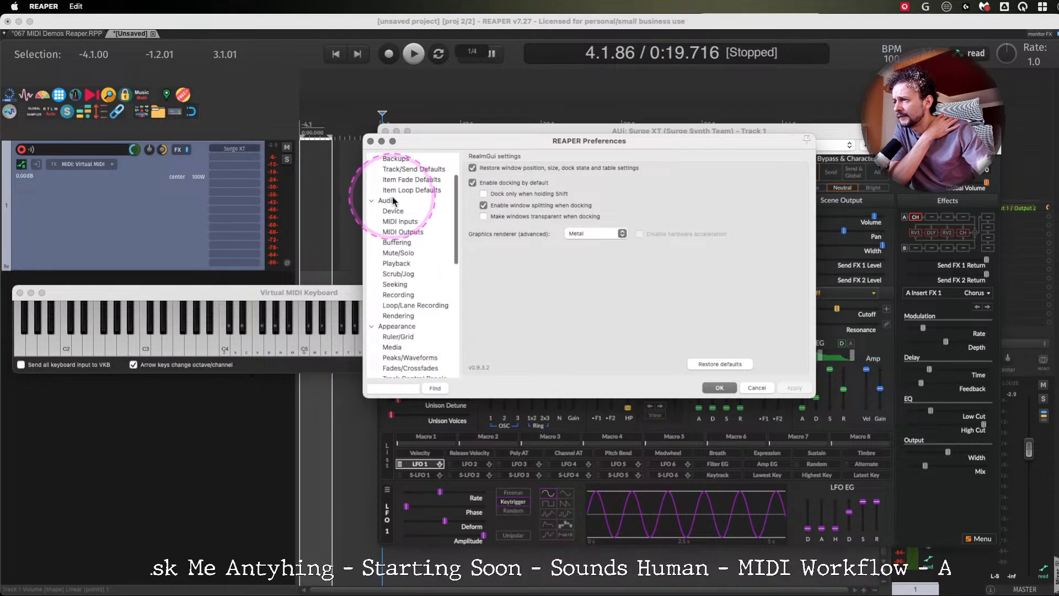
pyautogui.click(397, 326)
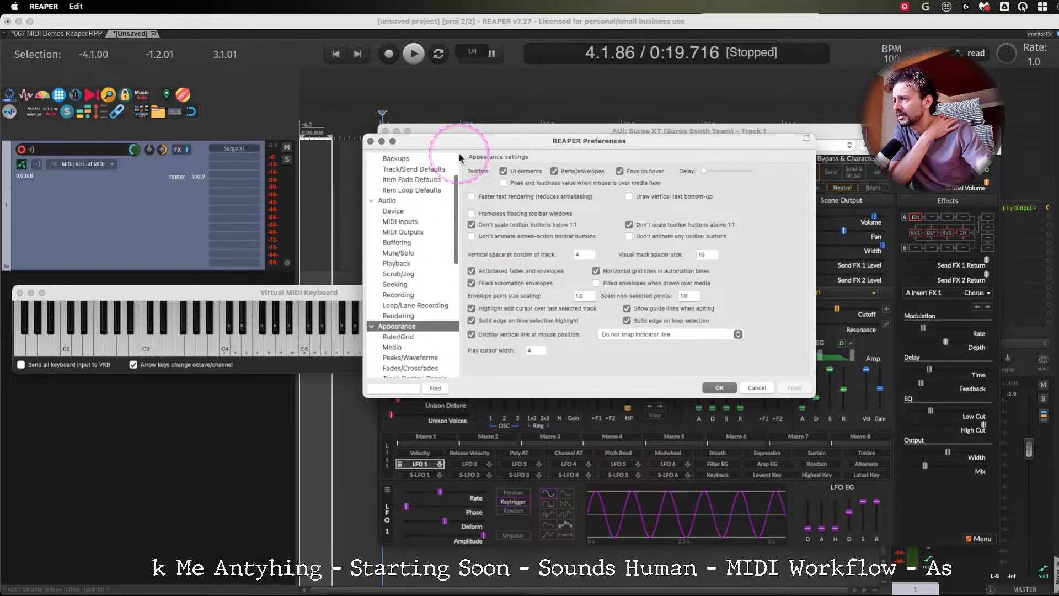
pyautogui.scroll(3, 460, 157)
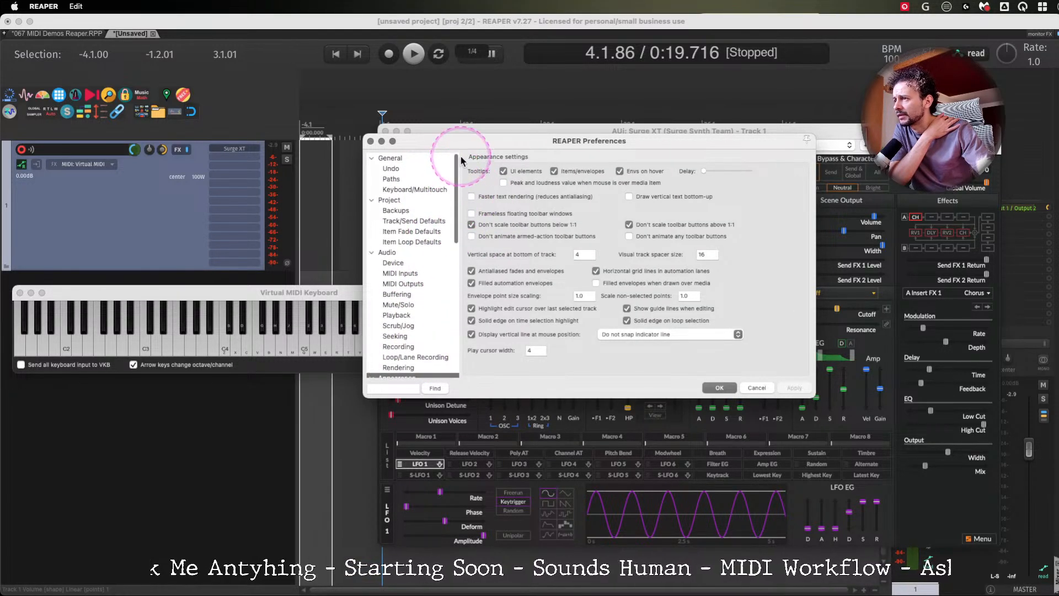
pyautogui.click(394, 199)
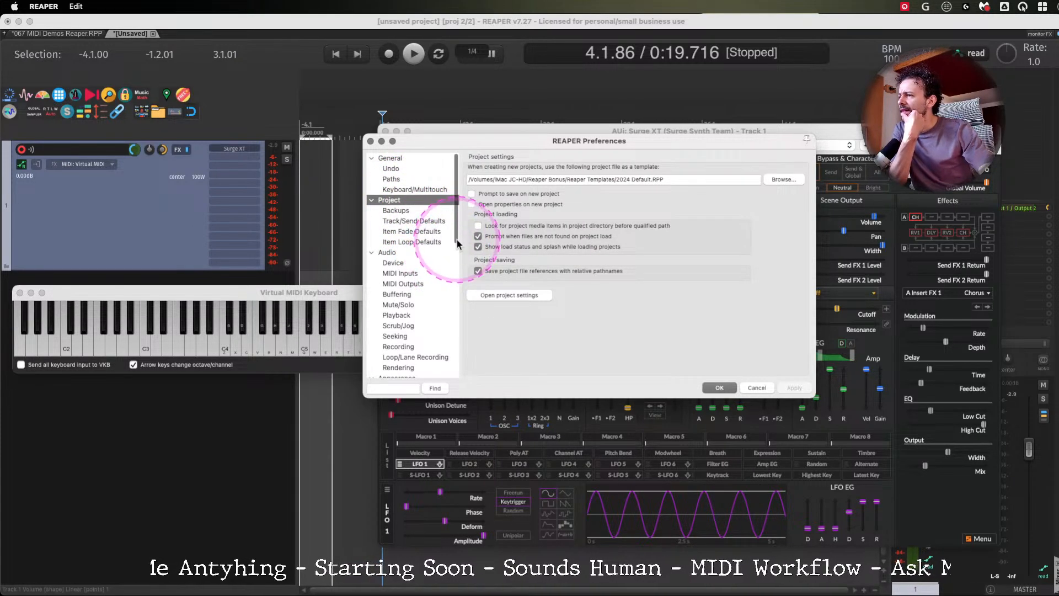
pyautogui.moveTo(458, 244); pyautogui.dragTo(463, 362)
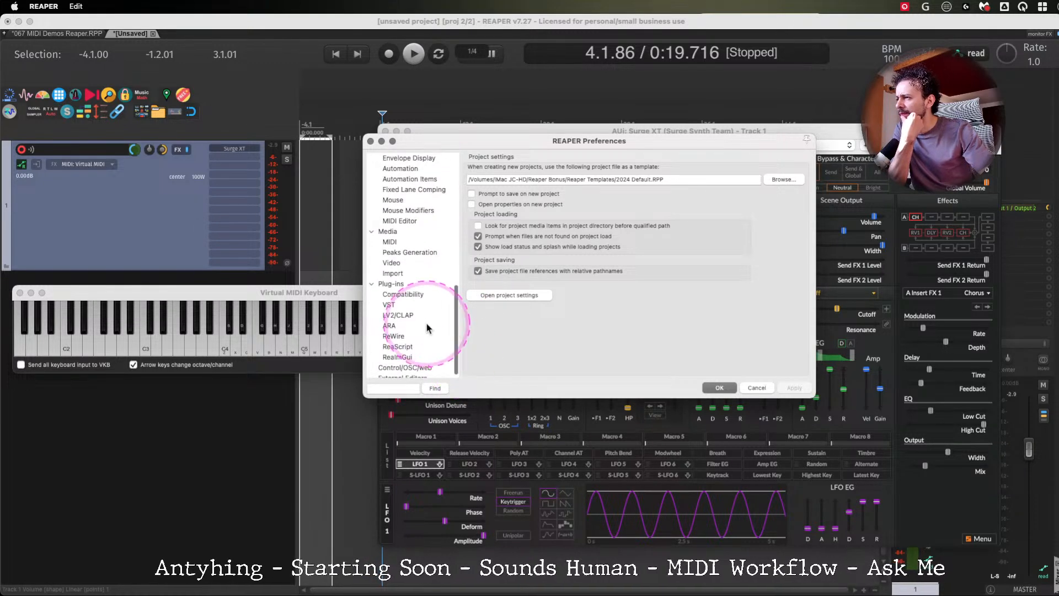
pyautogui.moveTo(456, 309); pyautogui.dragTo(452, 346)
pyautogui.click(415, 373)
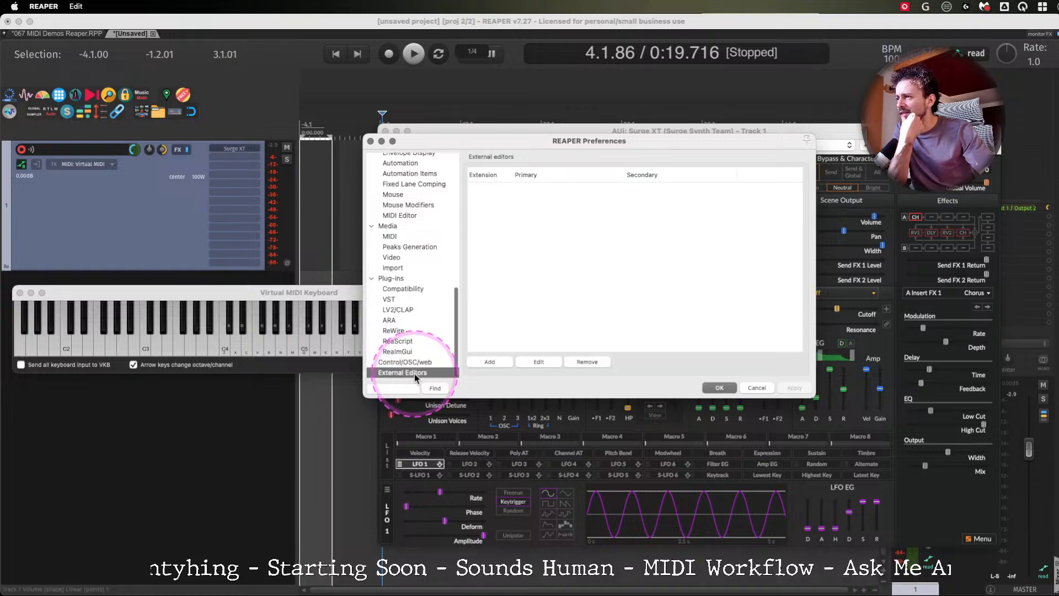
# Search the Preferences for MIDI KEYBOARD, step through the matches and clear the search text.
pyautogui.click(405, 389)
pyautogui.write('MIDI KEYBOARD')
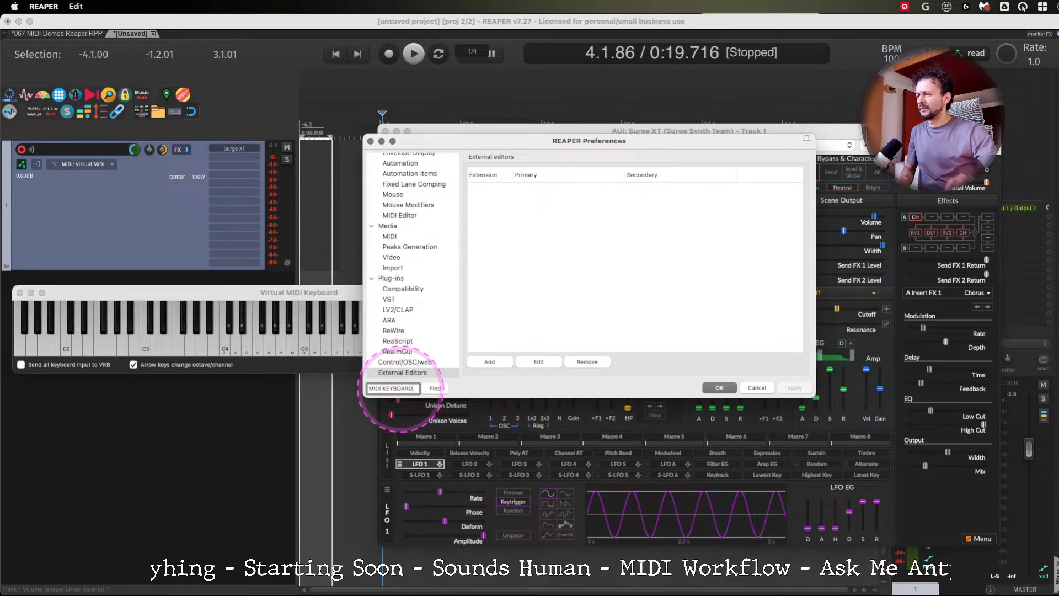
pyautogui.press('Return')
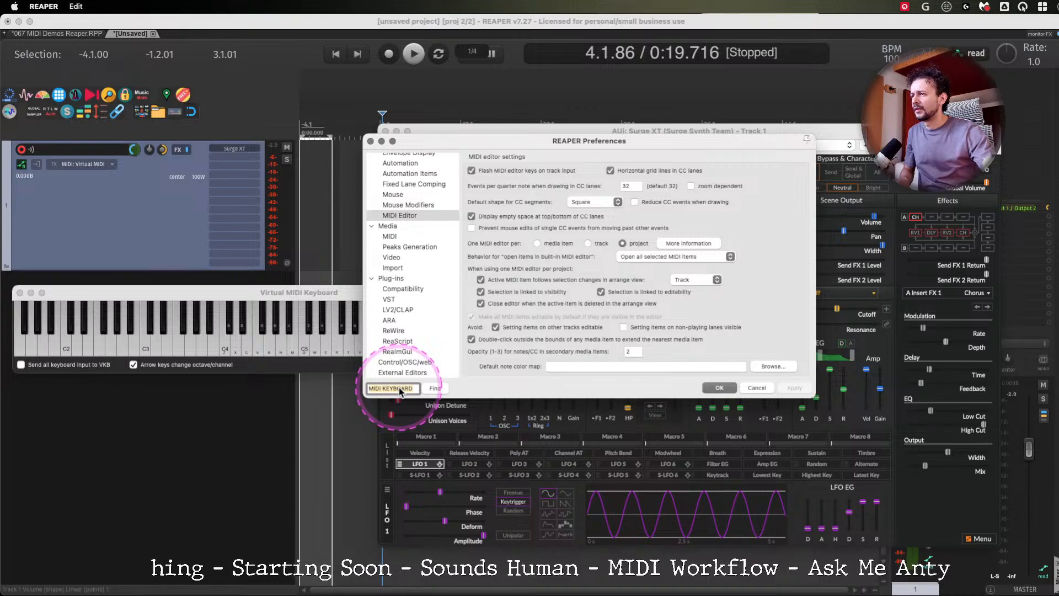
pyautogui.click(439, 390)
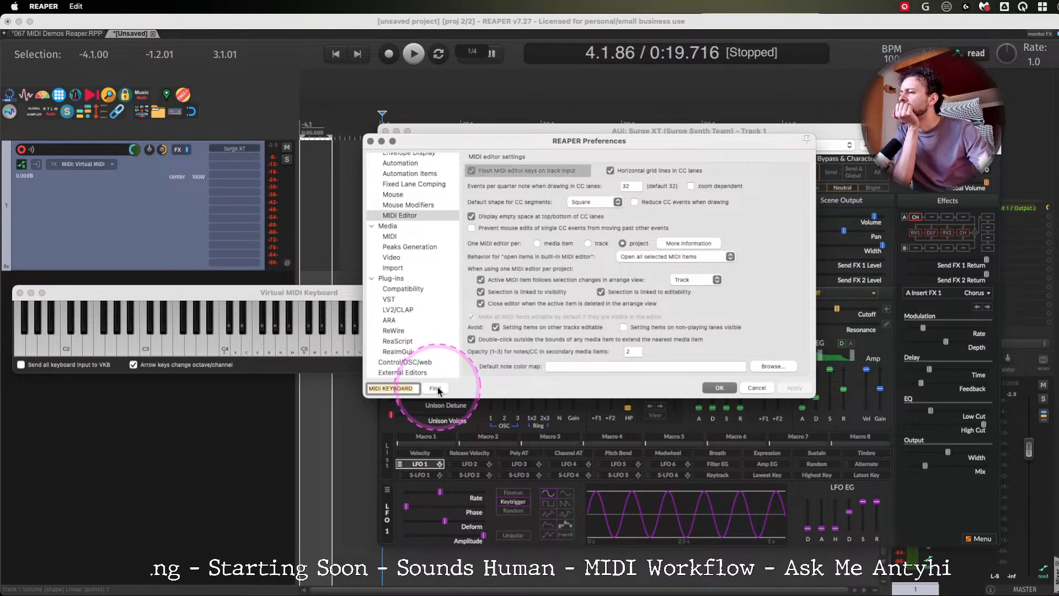
pyautogui.click(400, 388)
pyautogui.press('BackSpace')
pyautogui.press('BackSpace')
pyautogui.press('BackSpace')
pyautogui.press('BackSpace')
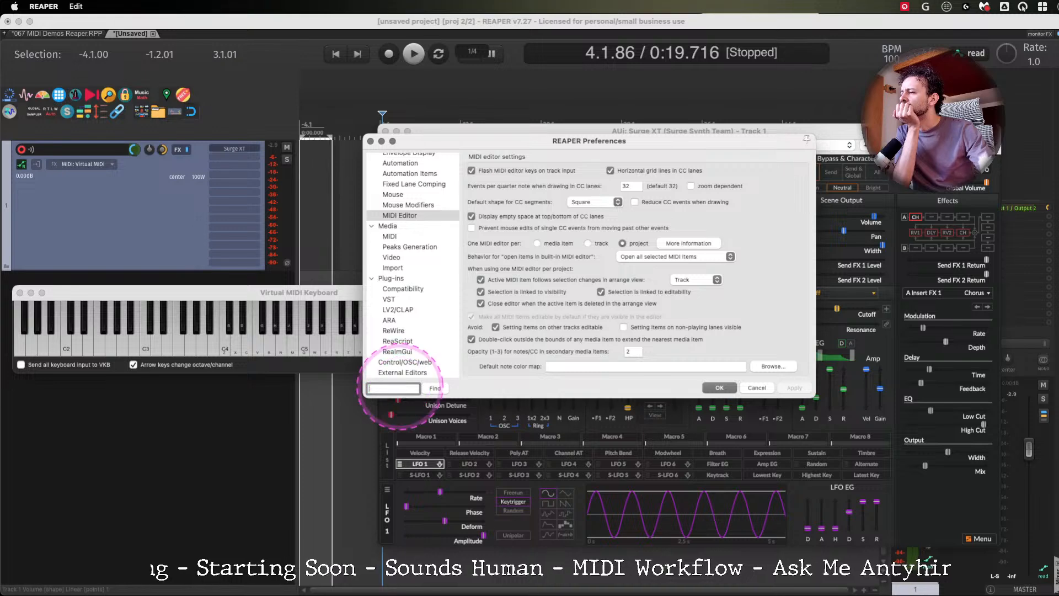
# Look through the Media preferences for MIDI, Peaks Generation, Video and Import, plus the main Plug-ins page.
pyautogui.click(391, 236)
pyautogui.click(406, 247)
pyautogui.click(397, 258)
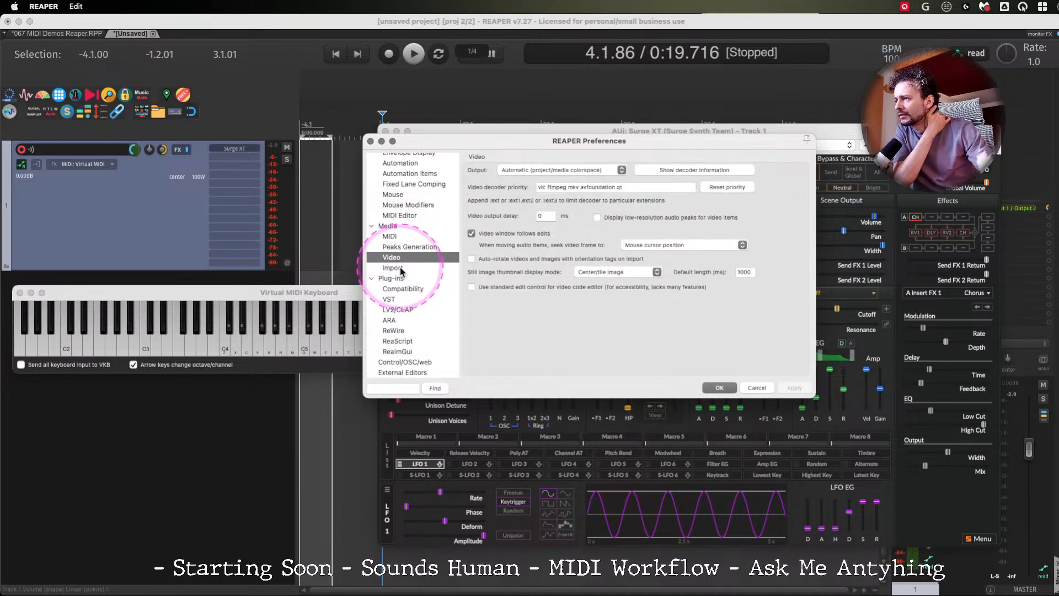
pyautogui.click(401, 268)
pyautogui.click(394, 278)
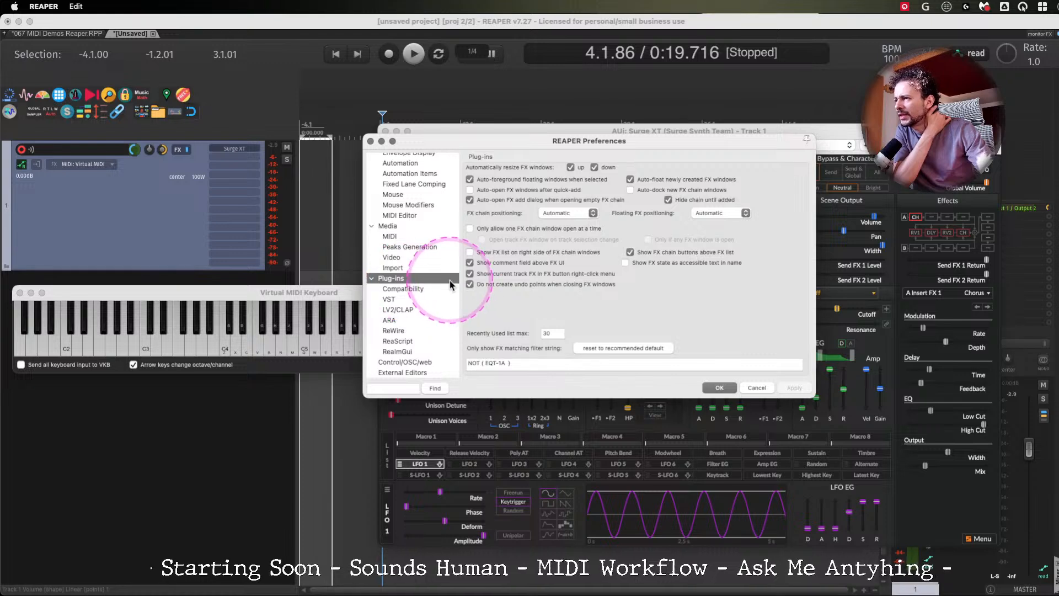
# Examine the general Audio and Device preferences and the list of MIDI input devices.
pyautogui.moveTo(451, 284); pyautogui.dragTo(459, 203)
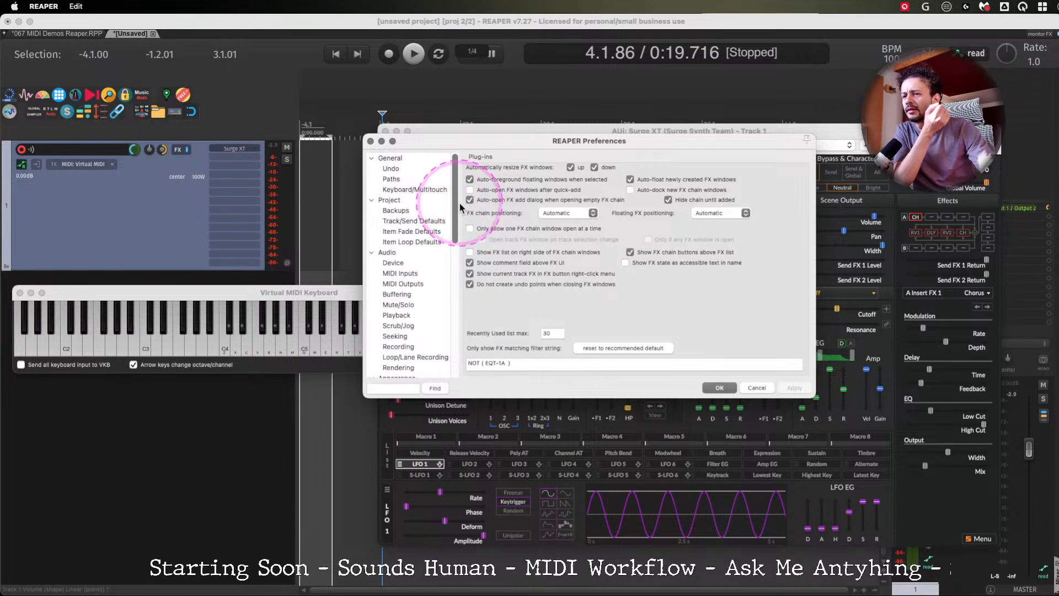
pyautogui.click(389, 252)
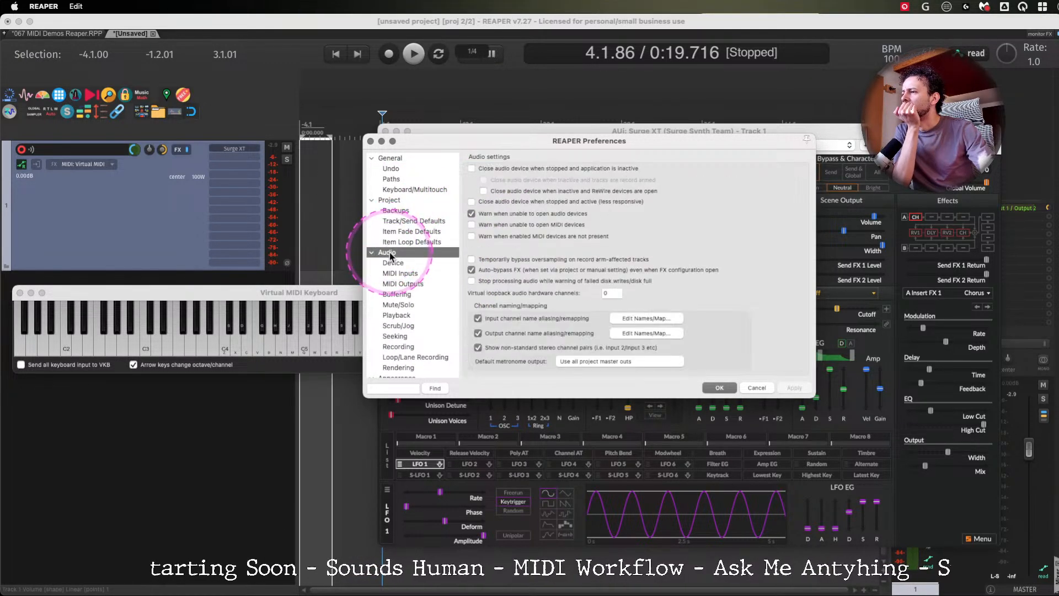
pyautogui.click(396, 263)
pyautogui.click(399, 273)
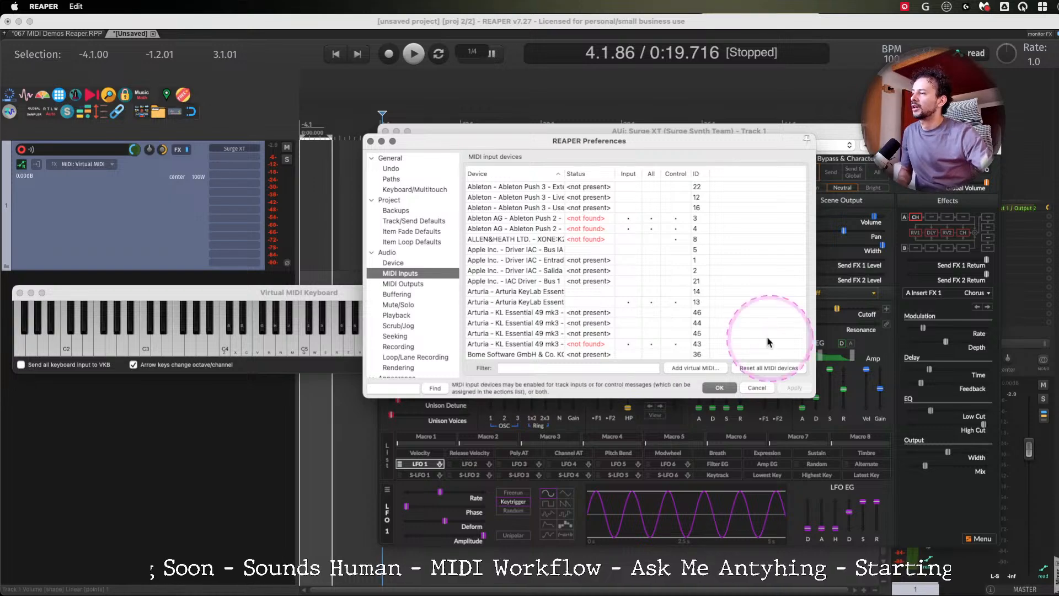
# Magnify track 1's Virtual MIDI Keyboard input setting for a closer look, then restore the normal view.
pyautogui.click(127, 222)
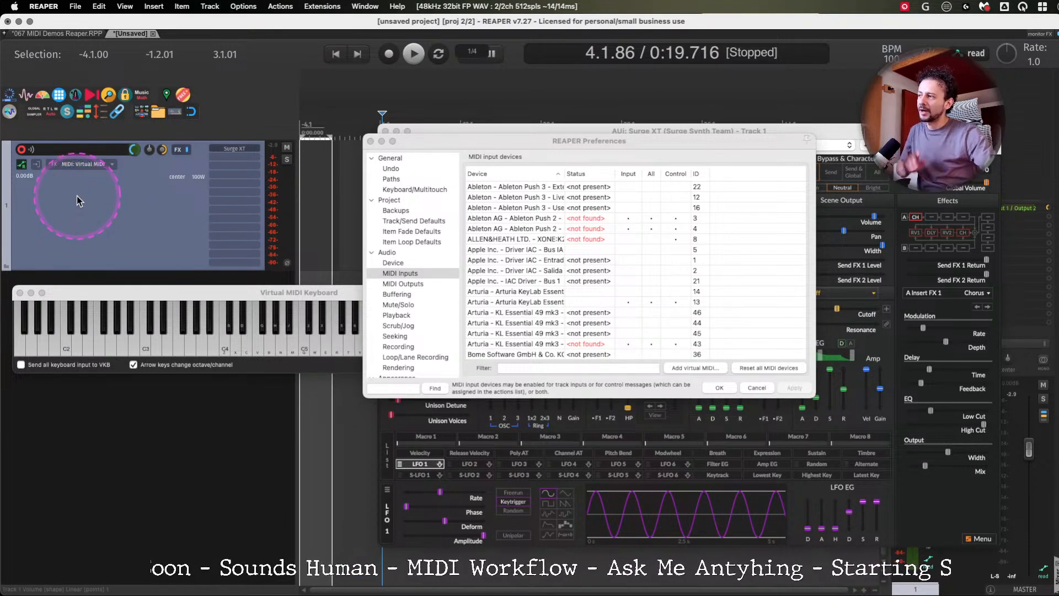
pyautogui.press('alt+super+m')
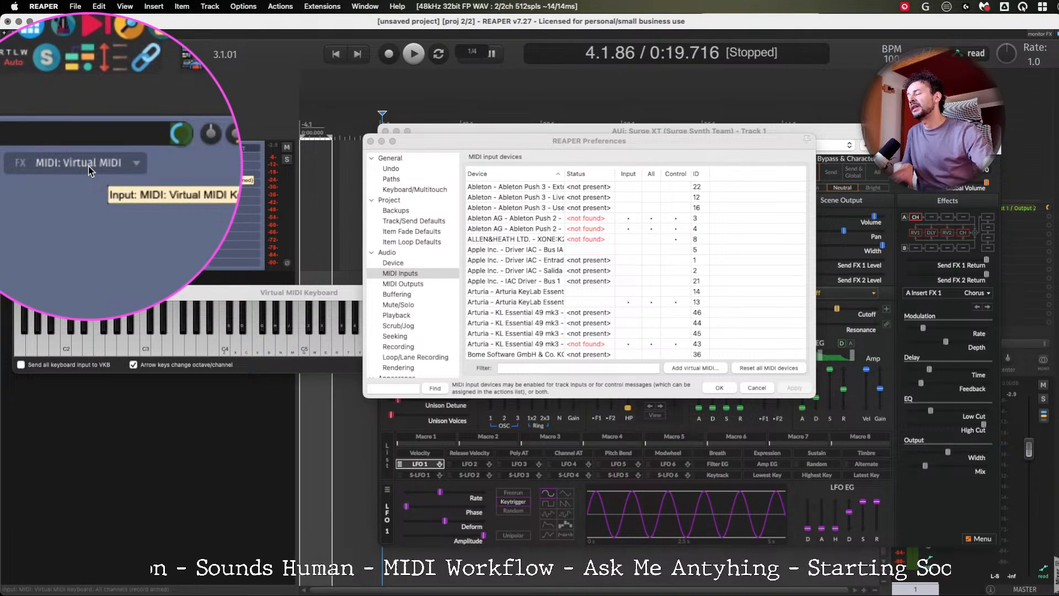
pyautogui.press('alt+super+m')
# Close the Preferences and move the Virtual MIDI Keyboard window well below track 1.
pyautogui.click(193, 292)
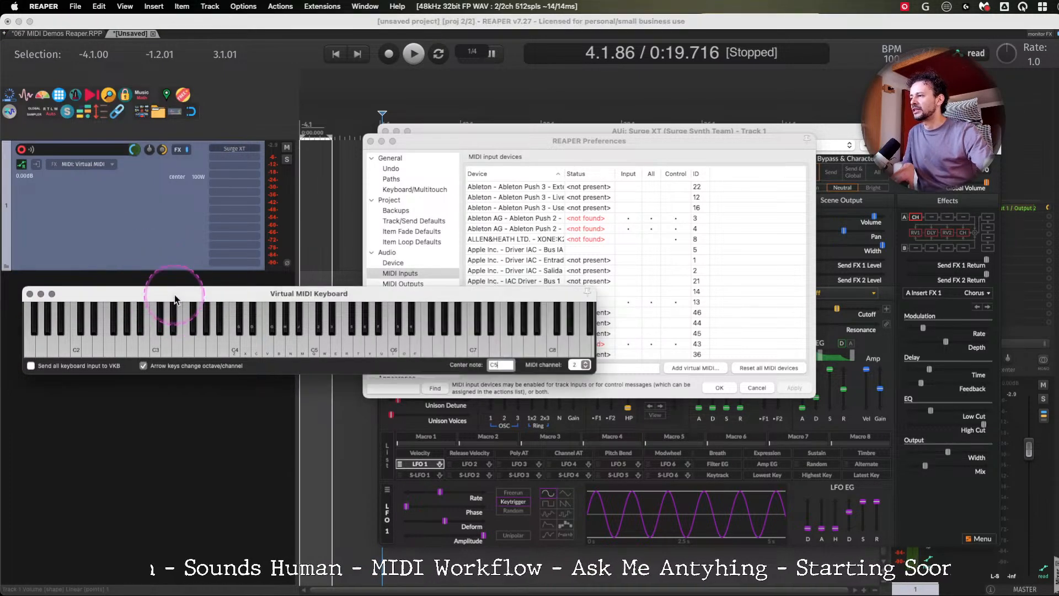
pyautogui.click(370, 141)
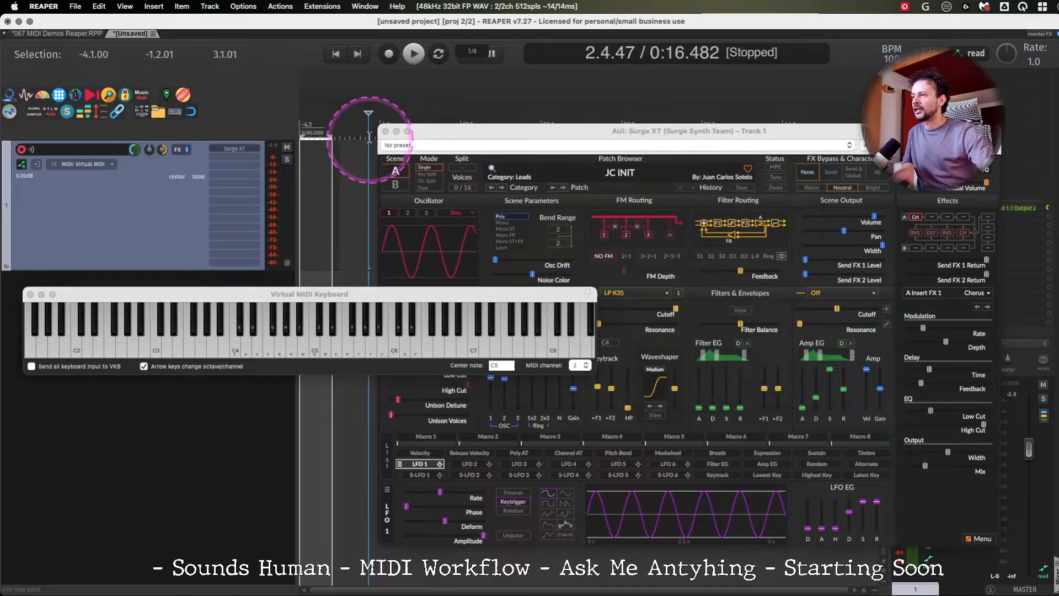
pyautogui.moveTo(108, 294); pyautogui.dragTo(107, 405)
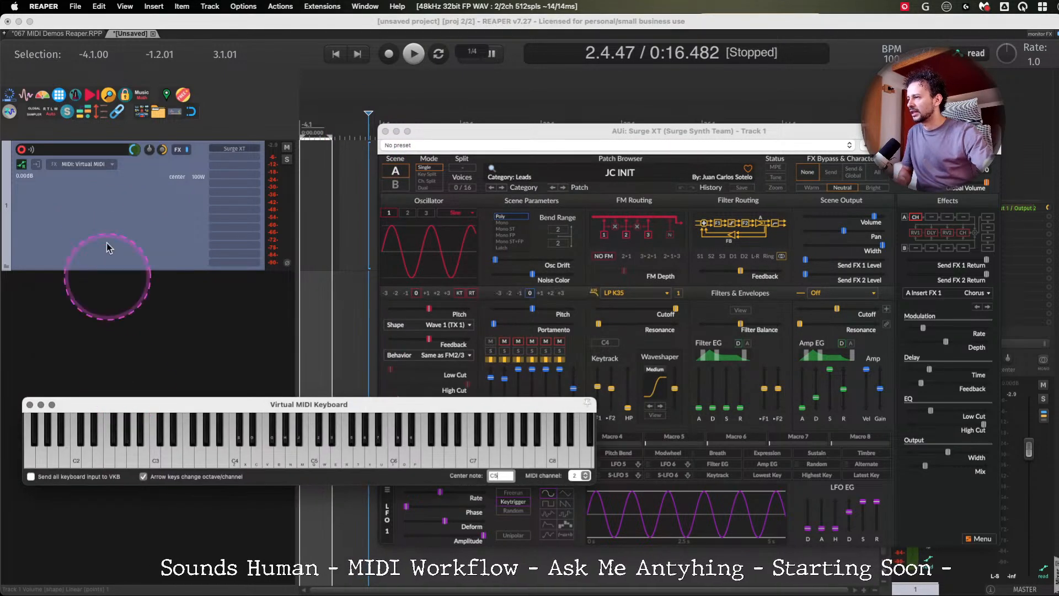
# Duplicate track 1 and set the copy's MIDI input to the Arturia KeyLab Essential 61 MIDI In on All Channels.
pyautogui.press('super+d')
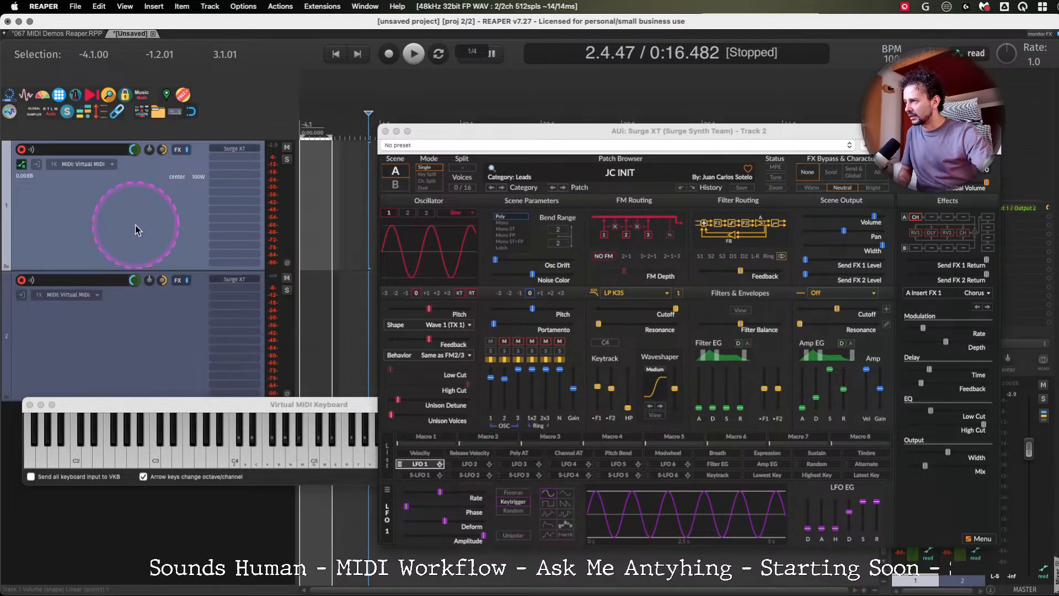
pyautogui.click(92, 295)
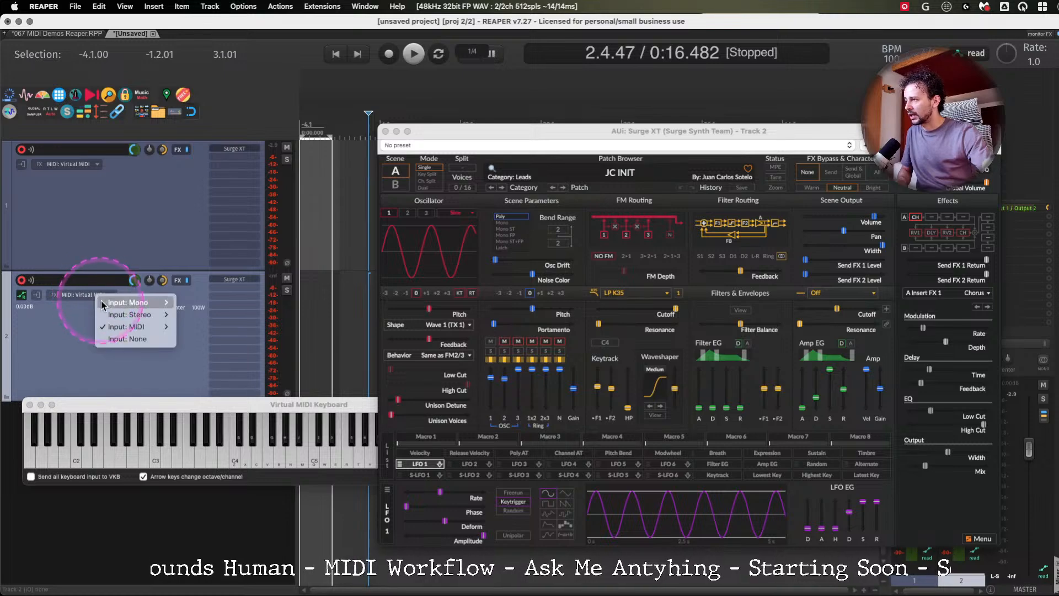
pyautogui.moveTo(115, 322)
pyautogui.moveTo(309, 326)
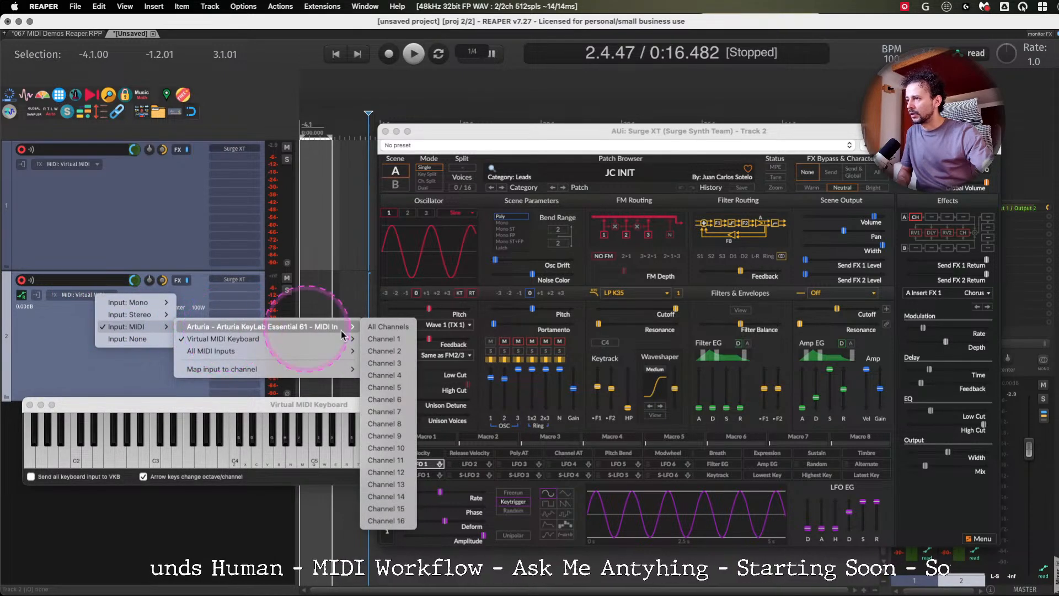
pyautogui.click(389, 327)
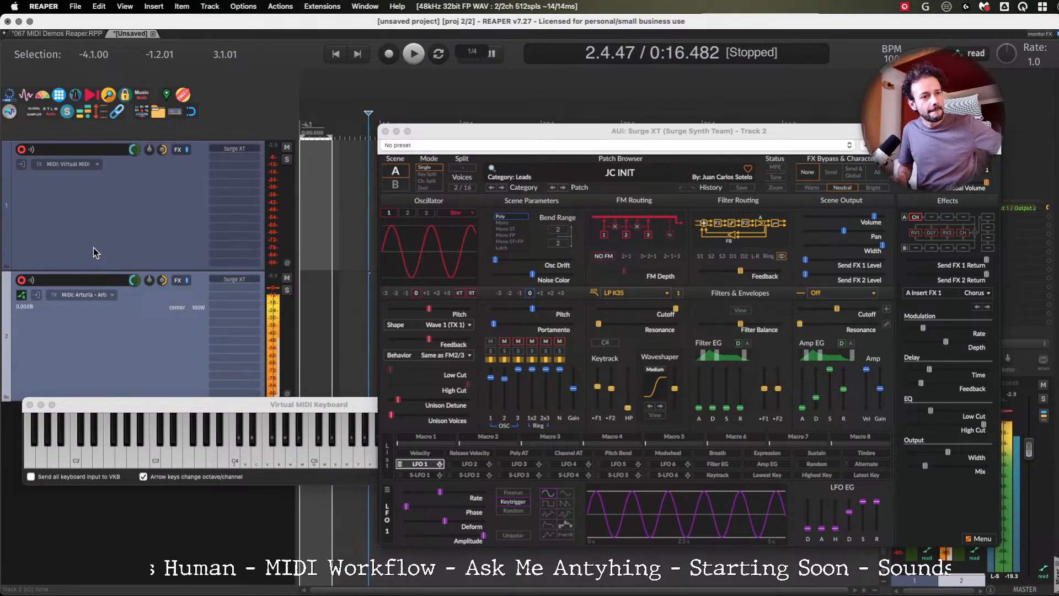
pyautogui.click(94, 248)
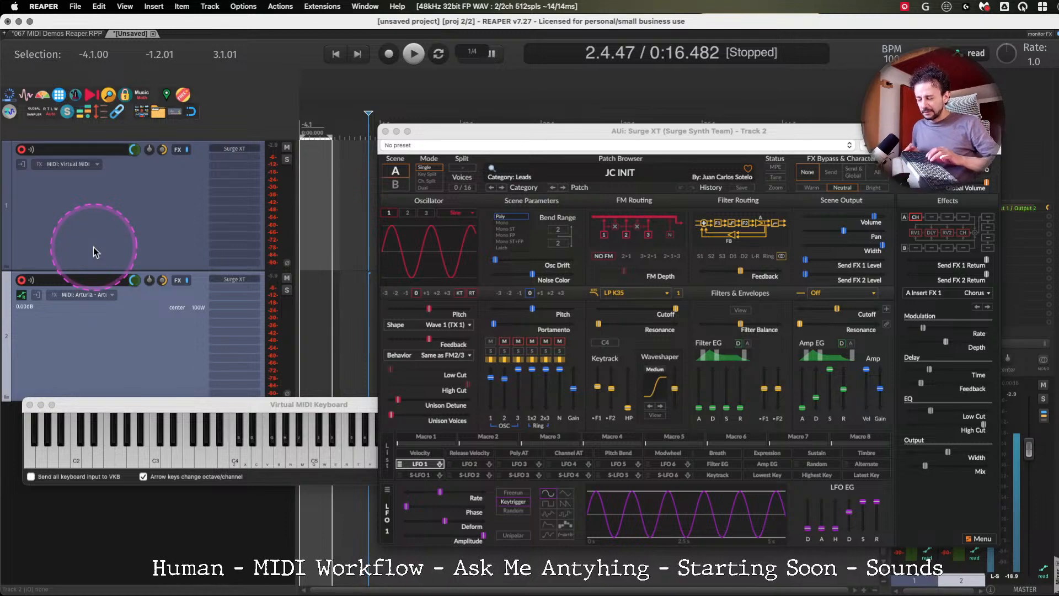
# Select track 1, move the Virtual MIDI Keyboard window slightly up, and play a few test notes from the computer keyboard.
pyautogui.click(142, 412)
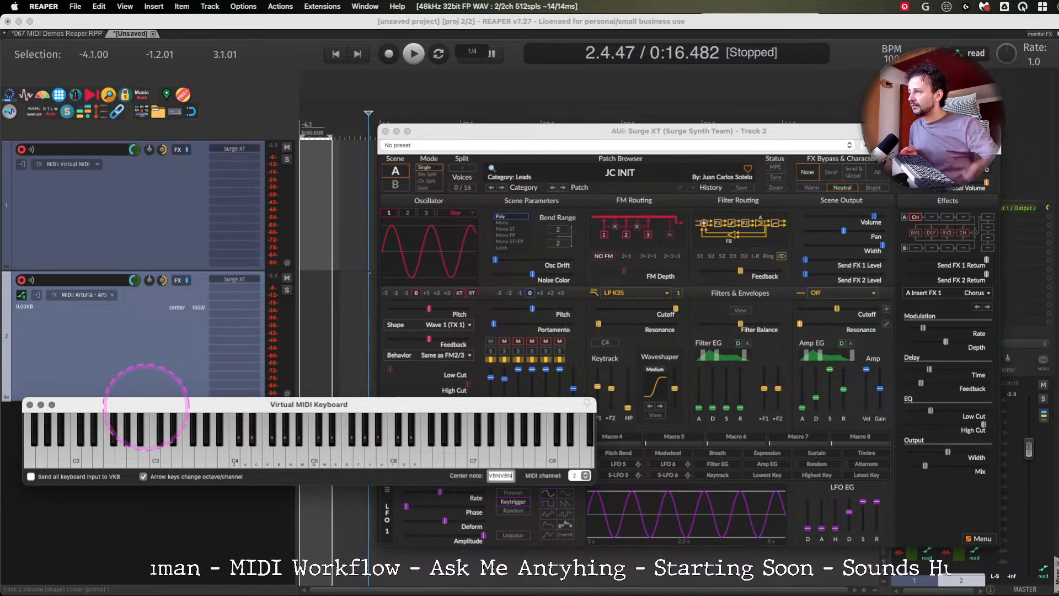
pyautogui.click(67, 215)
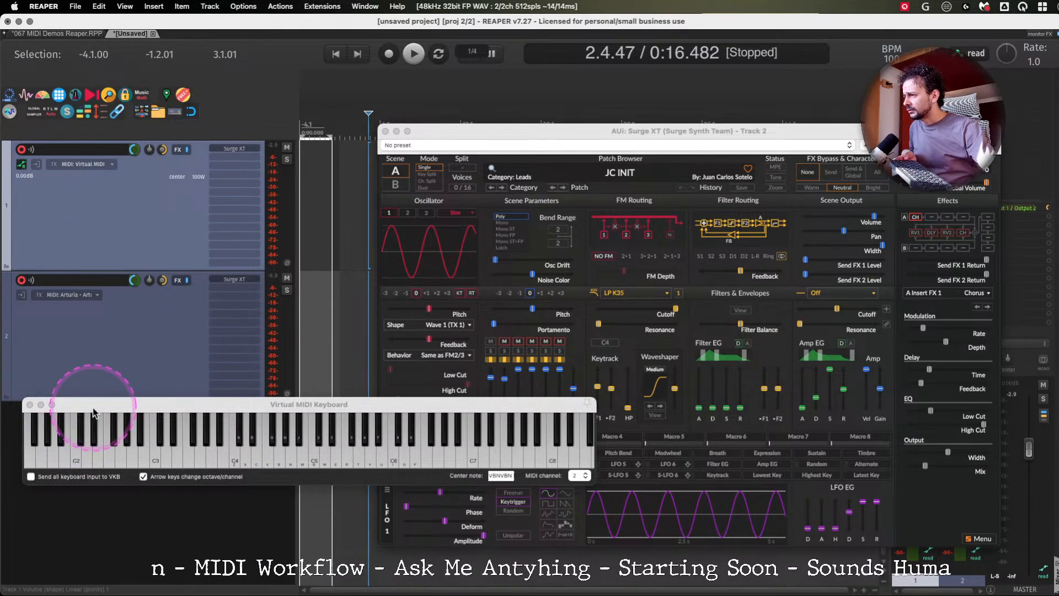
pyautogui.moveTo(93, 408); pyautogui.dragTo(94, 378)
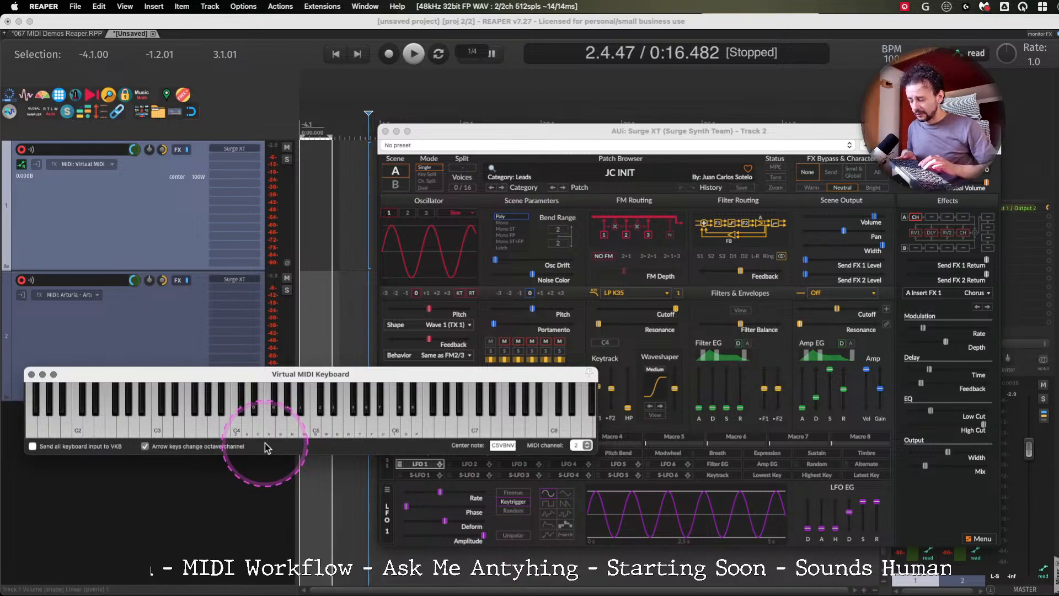
pyautogui.press('v')
pyautogui.press('b')
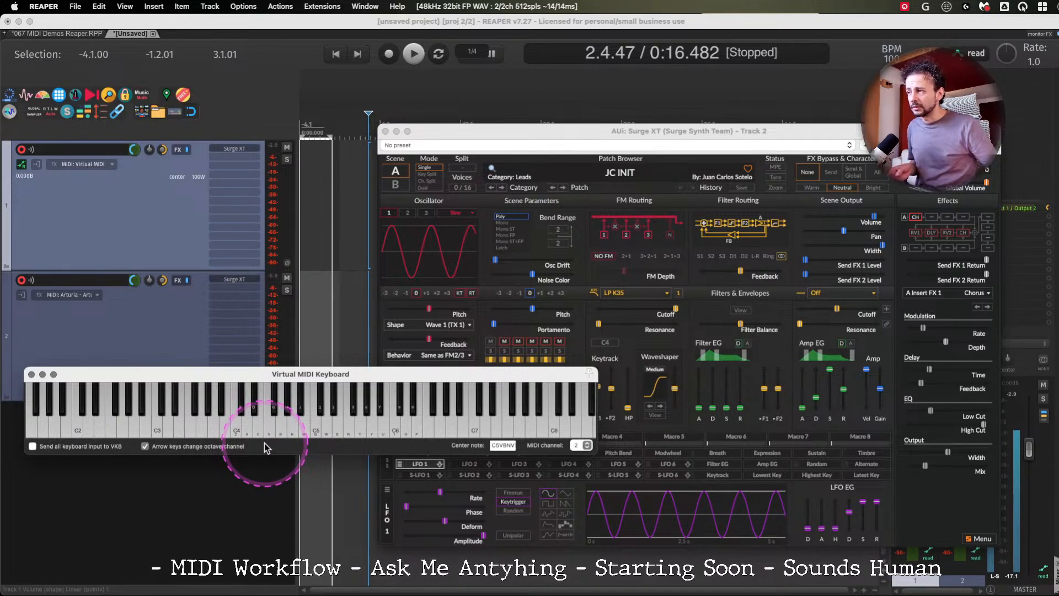
# Enable sending all keyboard input to the VKB, play test notes, and move the Surge XT and virtual keyboard windows to uncover track 2.
pyautogui.click(78, 448)
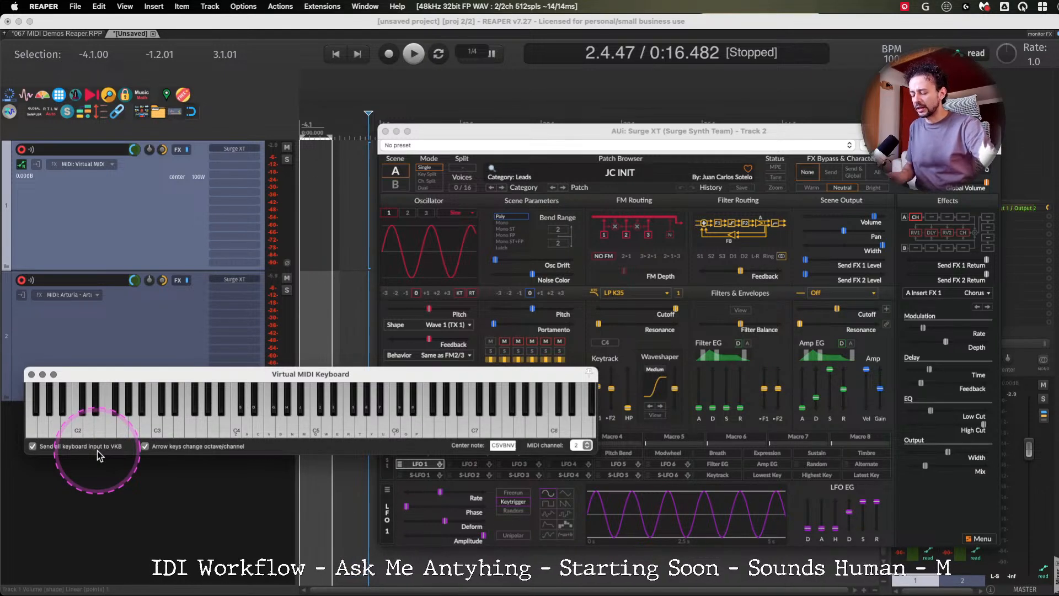
pyautogui.press('x')
pyautogui.press('v')
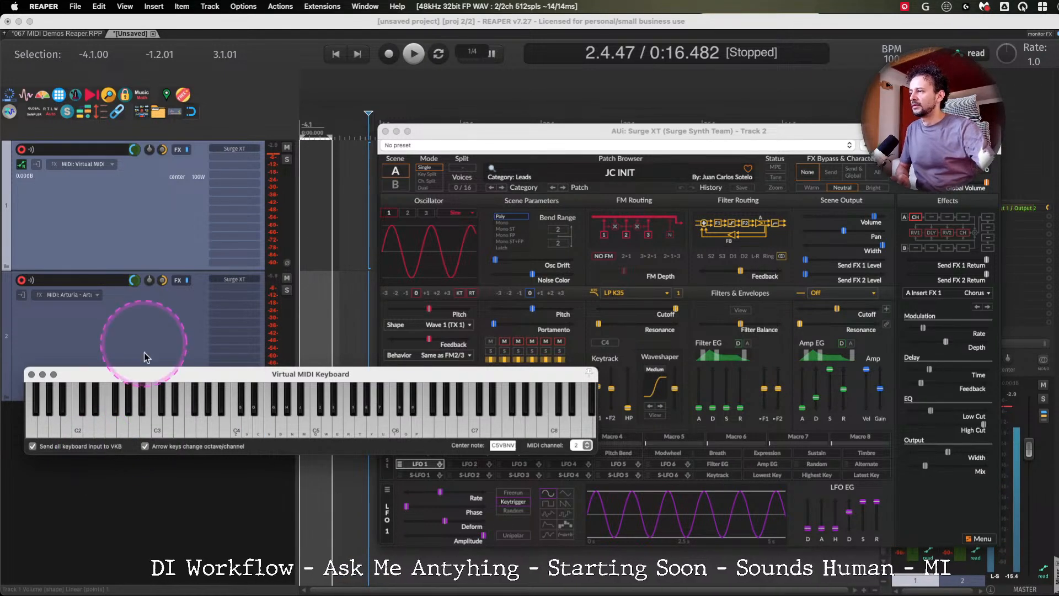
pyautogui.moveTo(528, 131); pyautogui.dragTo(506, 129)
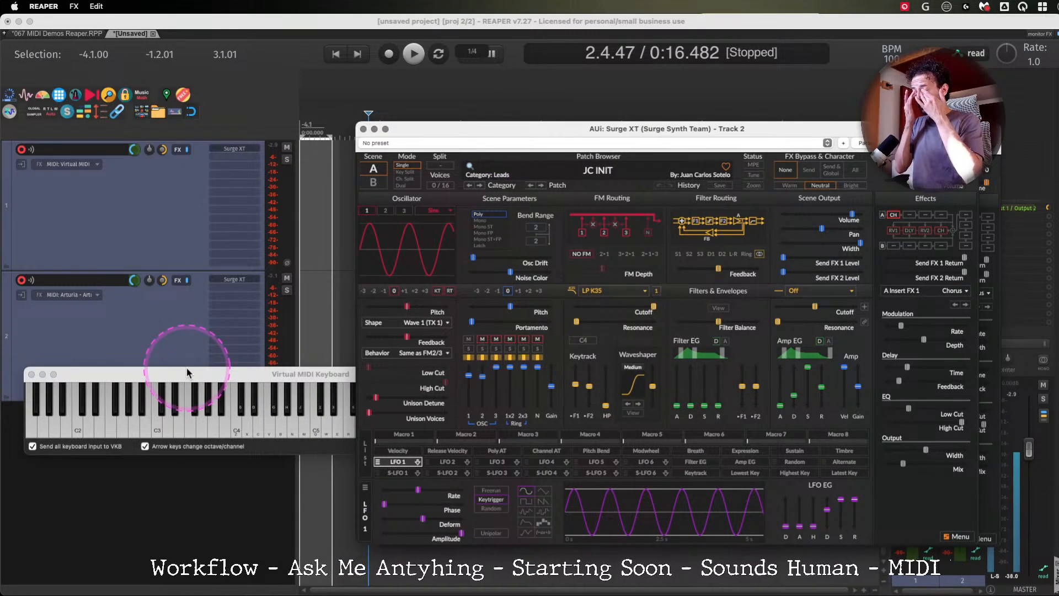
pyautogui.moveTo(186, 369); pyautogui.dragTo(186, 432)
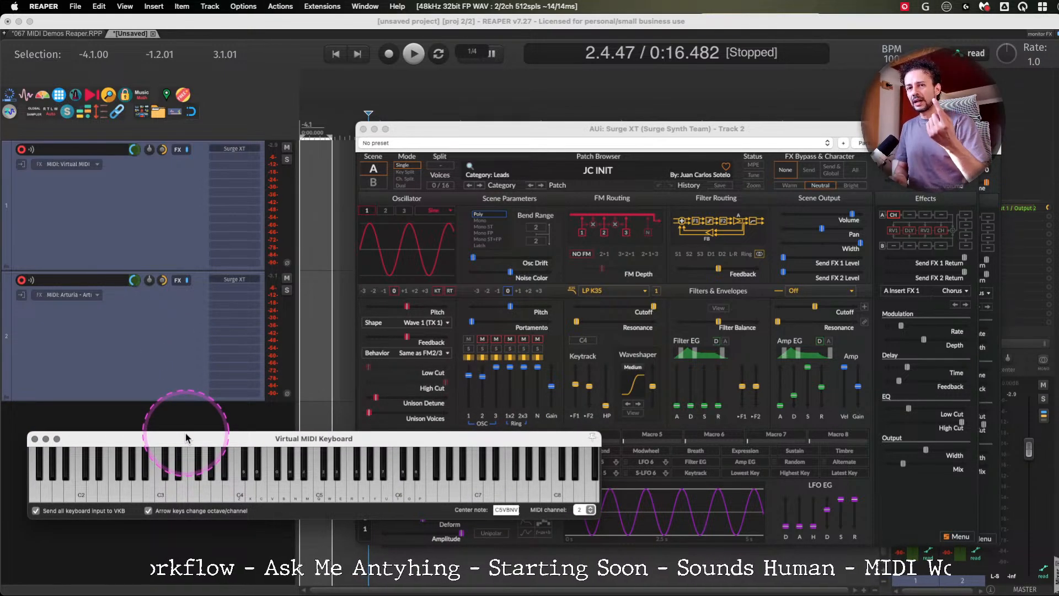
# Delete the track using the Virtual MIDI Keyboard input and duplicate the remaining Arturia track.
pyautogui.click(104, 332)
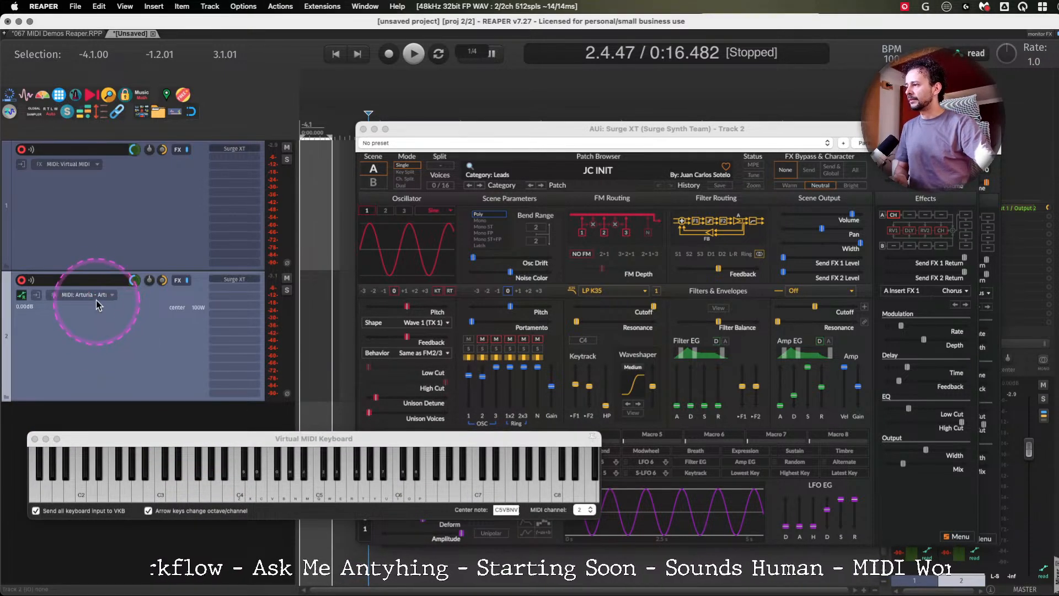
pyautogui.click(91, 206)
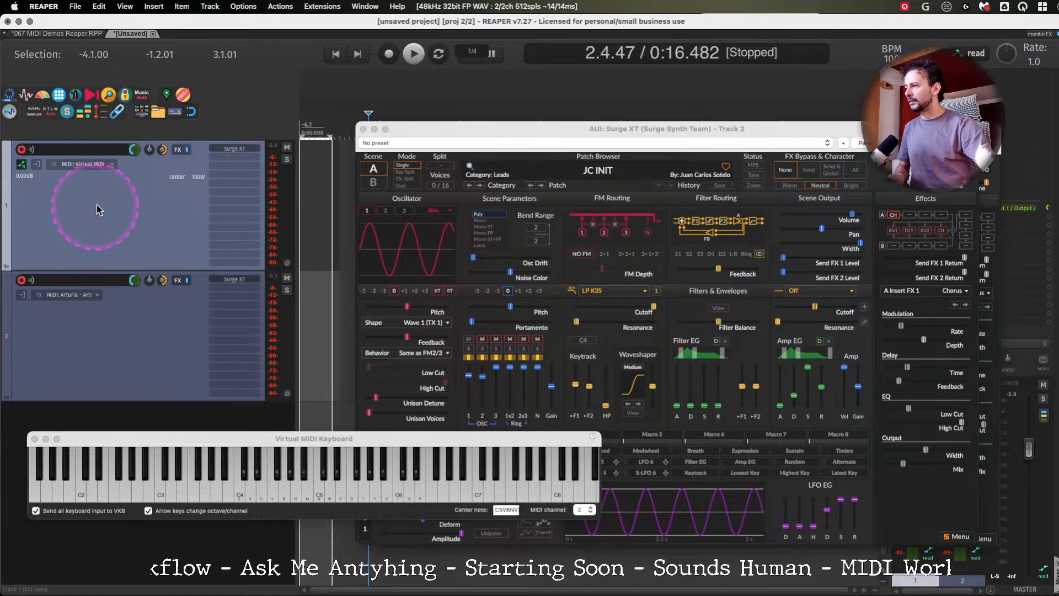
pyautogui.press('Delete')
pyautogui.press('Return')
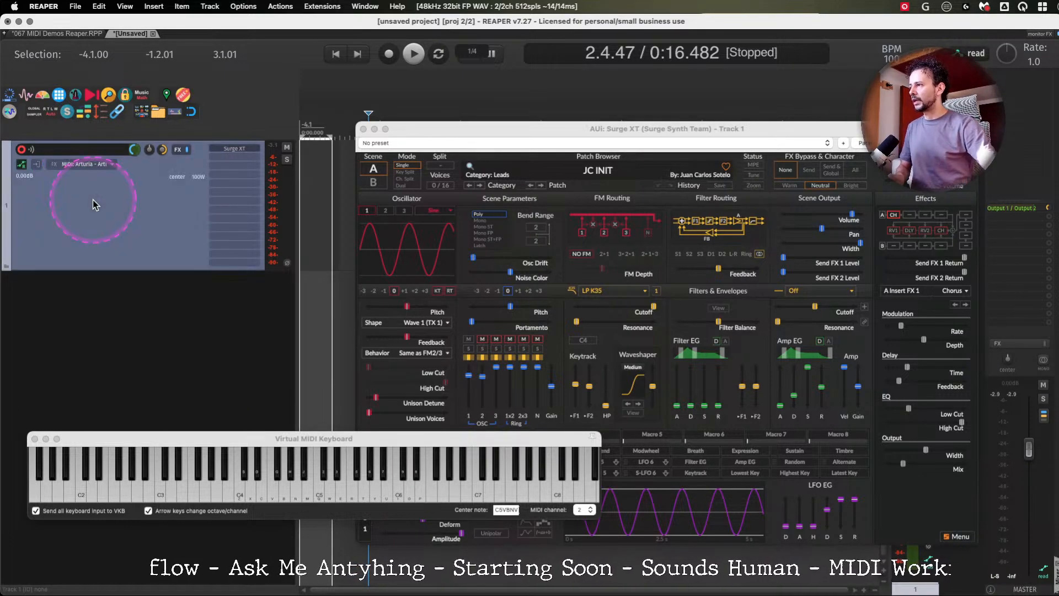
pyautogui.press('super+d')
# Name the two tracks KEYLAB MIDI CHANNEL 1 and KEYLAB MIDI CHANNEL 2.
pyautogui.doubleClick(94, 155)
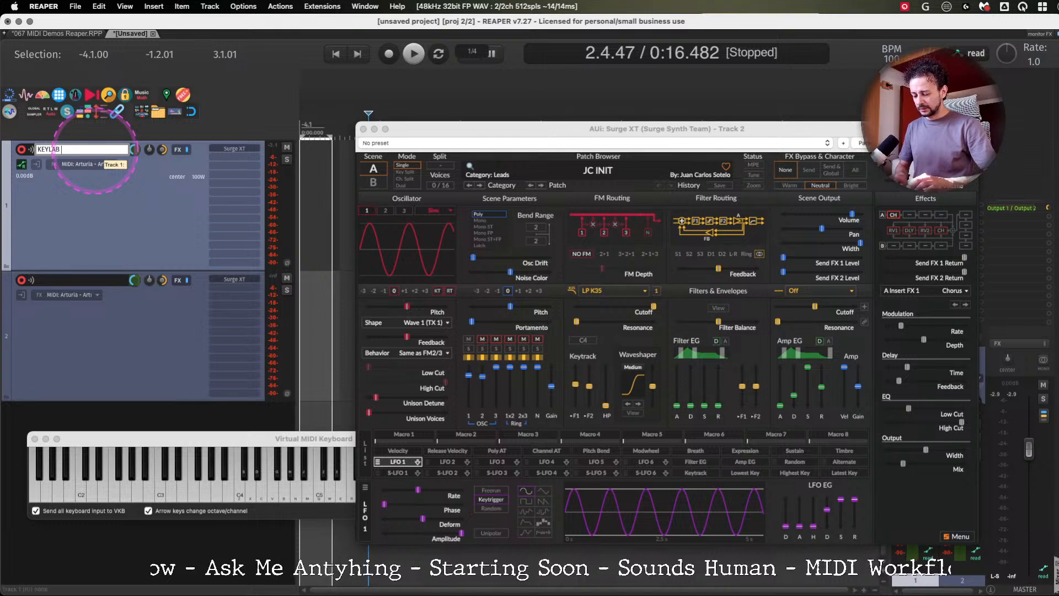
pyautogui.write('KEYLAB MIDI CHANNEL 1')
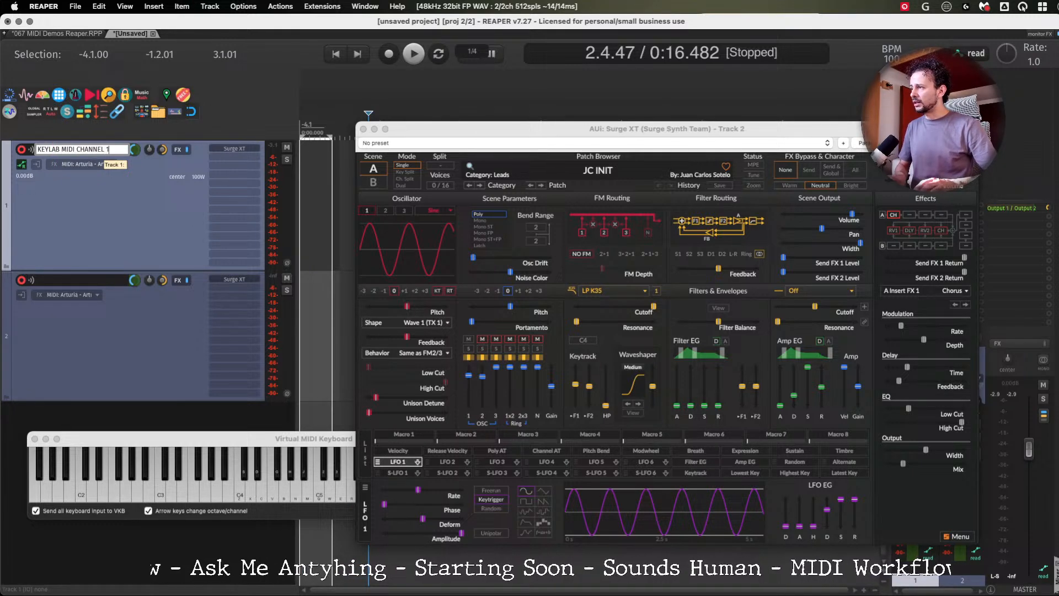
pyautogui.press('Tab')
pyautogui.write('K')
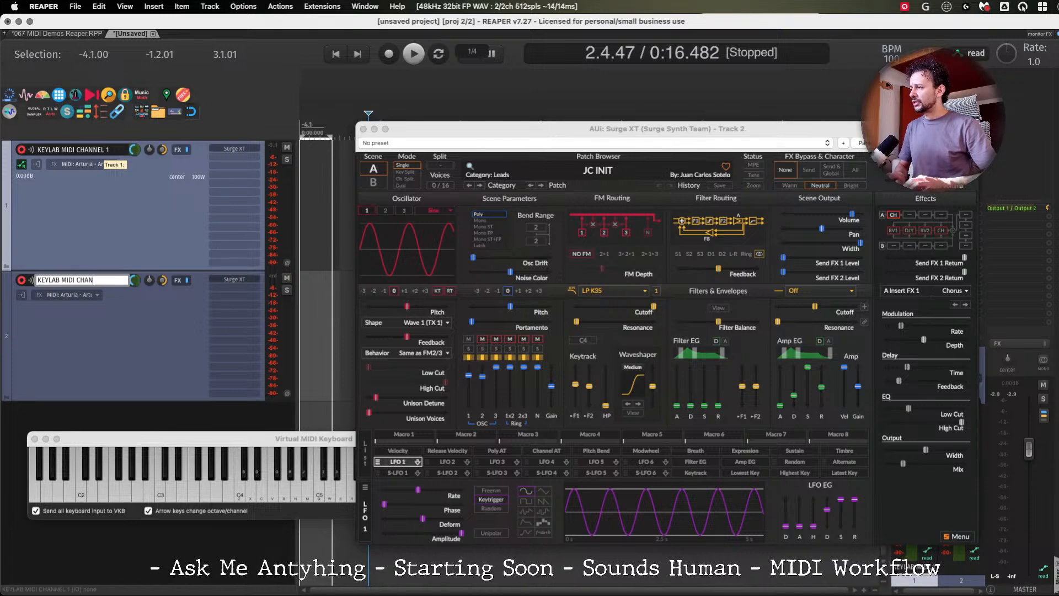
pyautogui.press('Return')
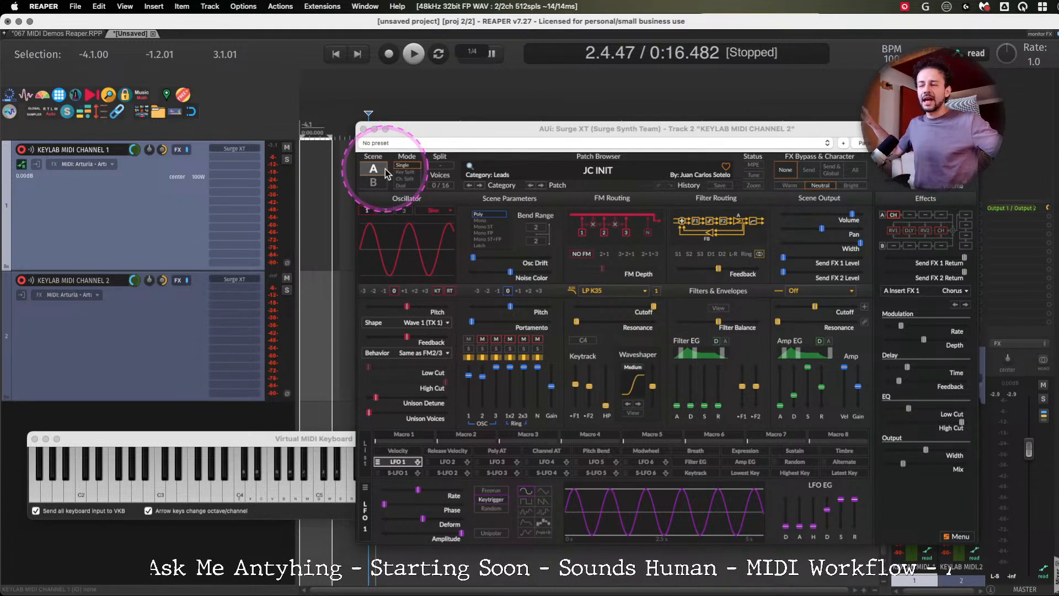
# Close the Surge XT window, view the Surge XT instance on the KEYLAB MIDI CHANNEL 2 track, and close it again.
pyautogui.click(363, 129)
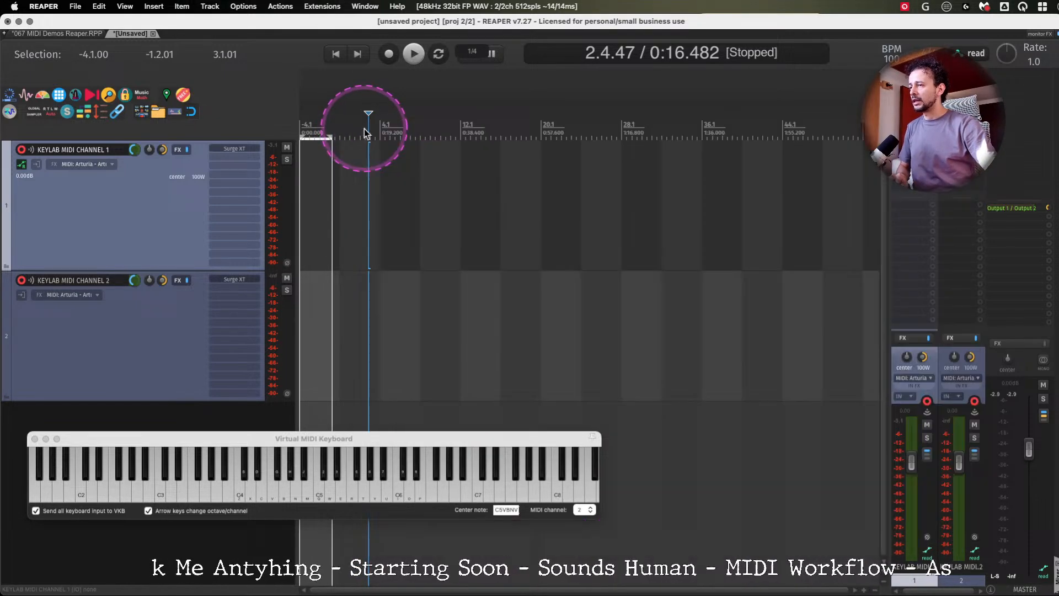
pyautogui.click(93, 311)
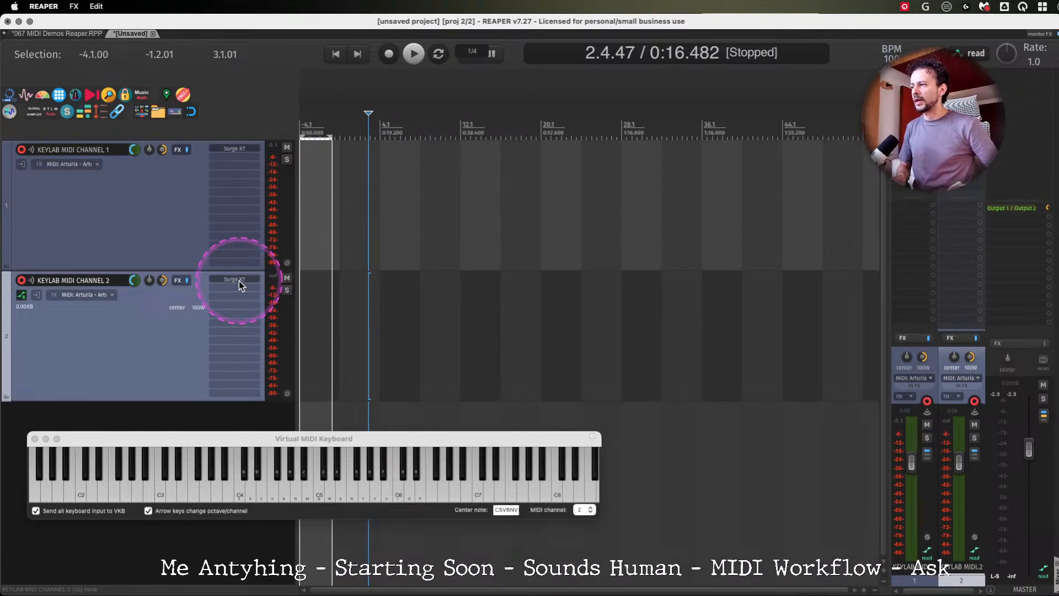
pyautogui.click(240, 281)
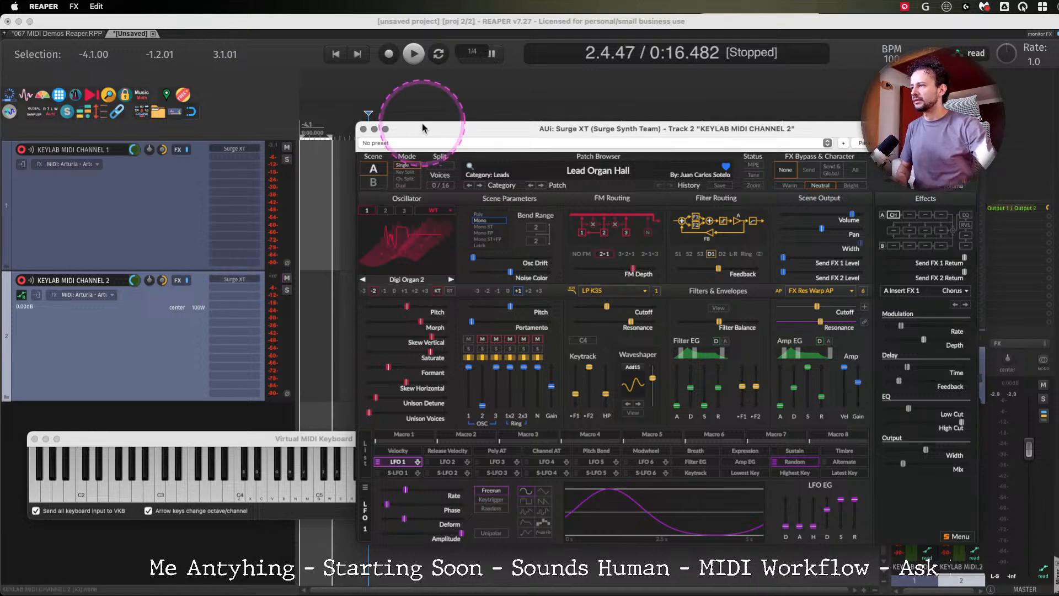
pyautogui.click(363, 129)
# Set the MIDI input of the KEYLAB MIDI CHANNEL 1 track to the Arturia KeyLab Essential 61 MIDI In on Channel 1.
pyautogui.click(102, 214)
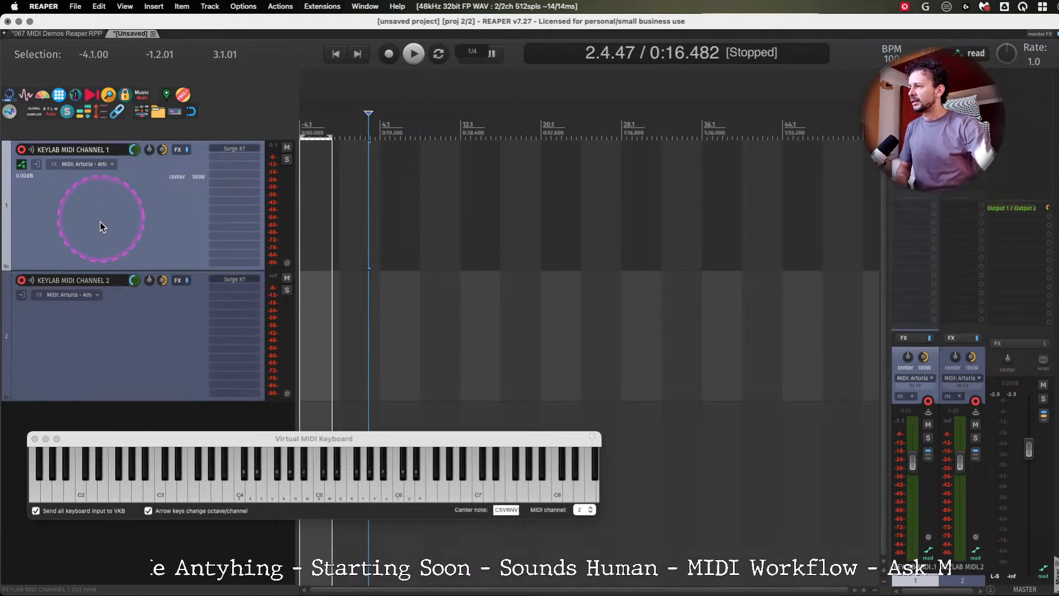
pyautogui.click(96, 163)
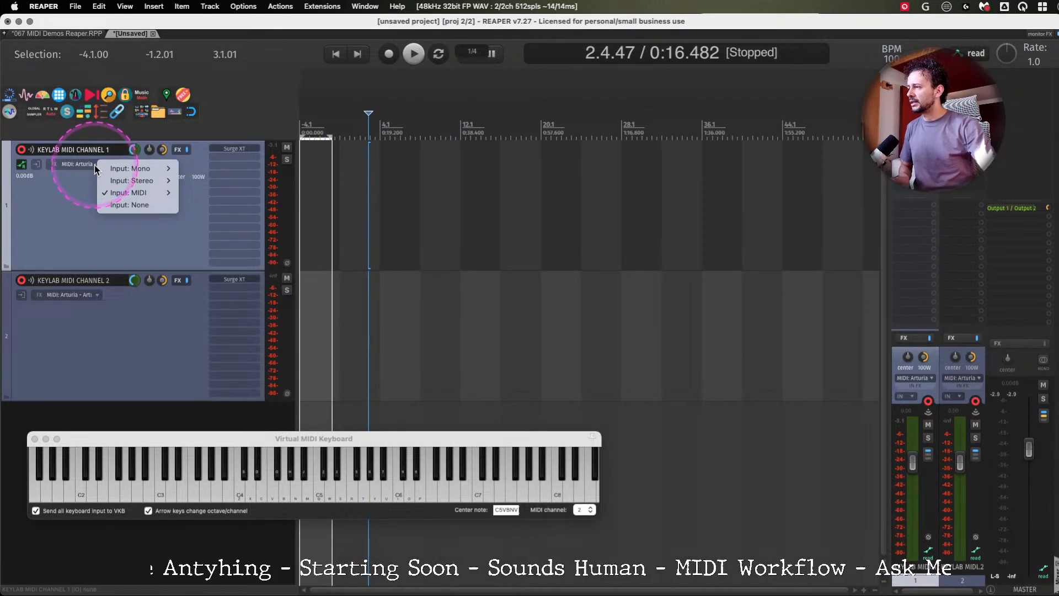
pyautogui.moveTo(132, 195)
pyautogui.moveTo(217, 195)
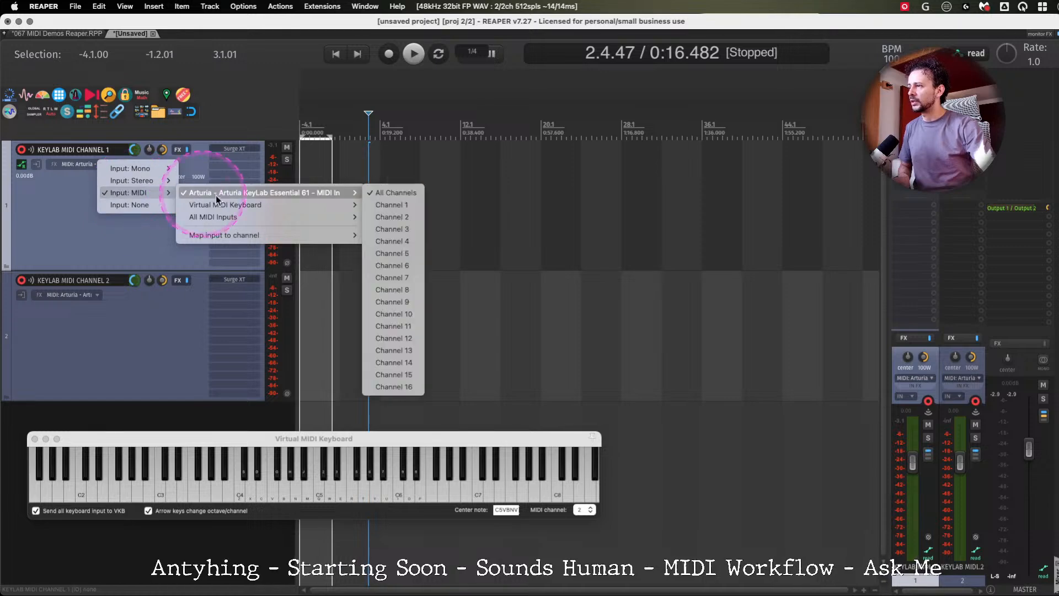
pyautogui.click(388, 205)
# Set the MIDI input of the KEYLAB MIDI CHANNEL 2 track to the Arturia KeyLab Essential 61 MIDI In on Channel 2.
pyautogui.click(90, 309)
pyautogui.click(95, 296)
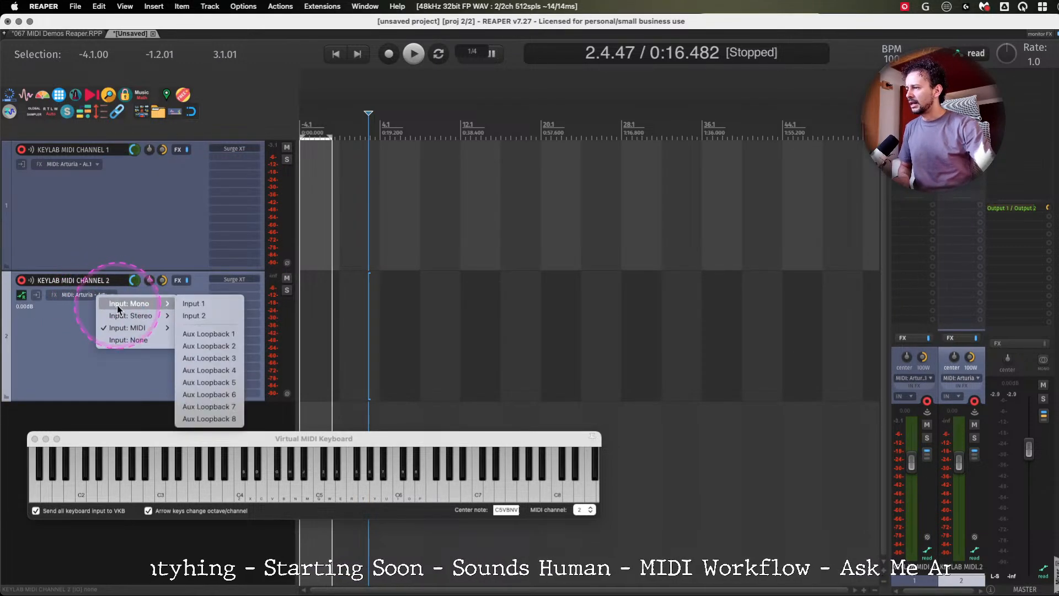
pyautogui.moveTo(153, 327)
pyautogui.moveTo(226, 329)
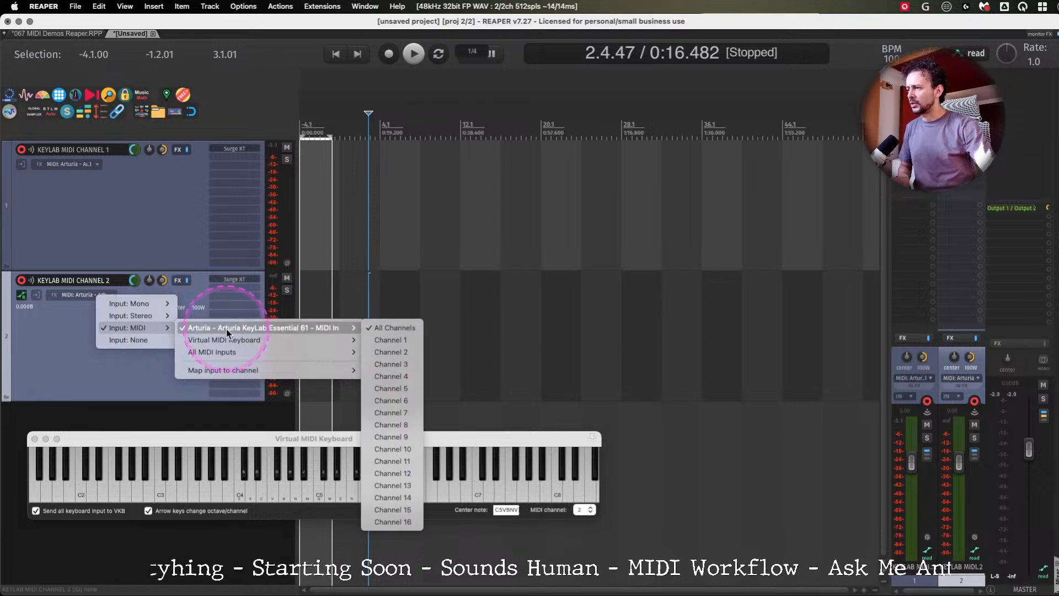
pyautogui.click(388, 354)
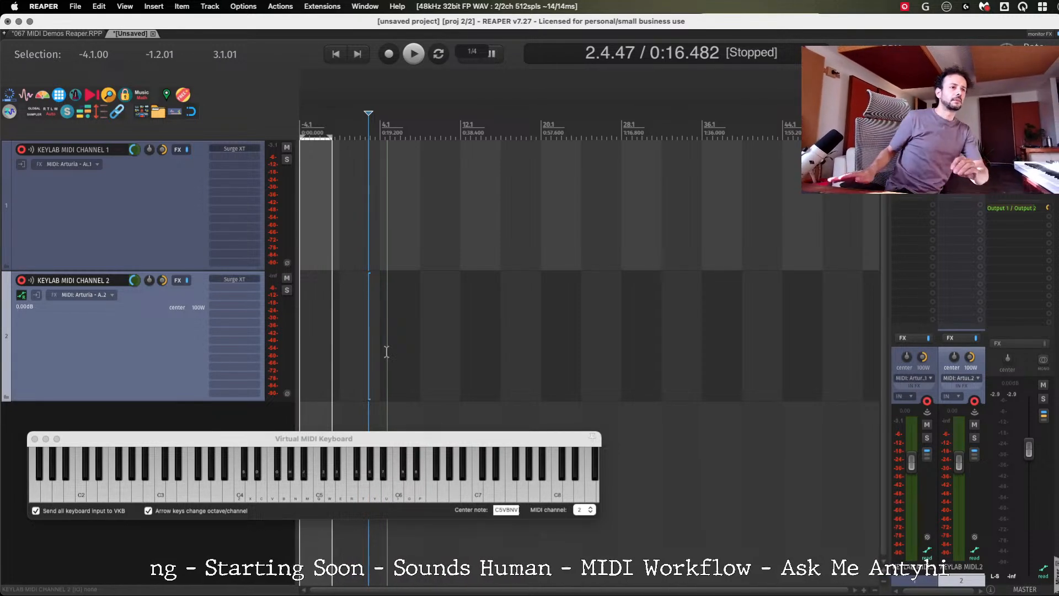
pyautogui.click(391, 359)
# Switch to the OBSBOT WebCam application.
pyautogui.press('super+Tab')
pyautogui.press('super+Tab')
pyautogui.press('super+Tab')
pyautogui.press('super+Tab')
pyautogui.press('super+Tab')
pyautogui.press('super+Tab')
pyautogui.press('super+Tab')
pyautogui.press('super+Tab')
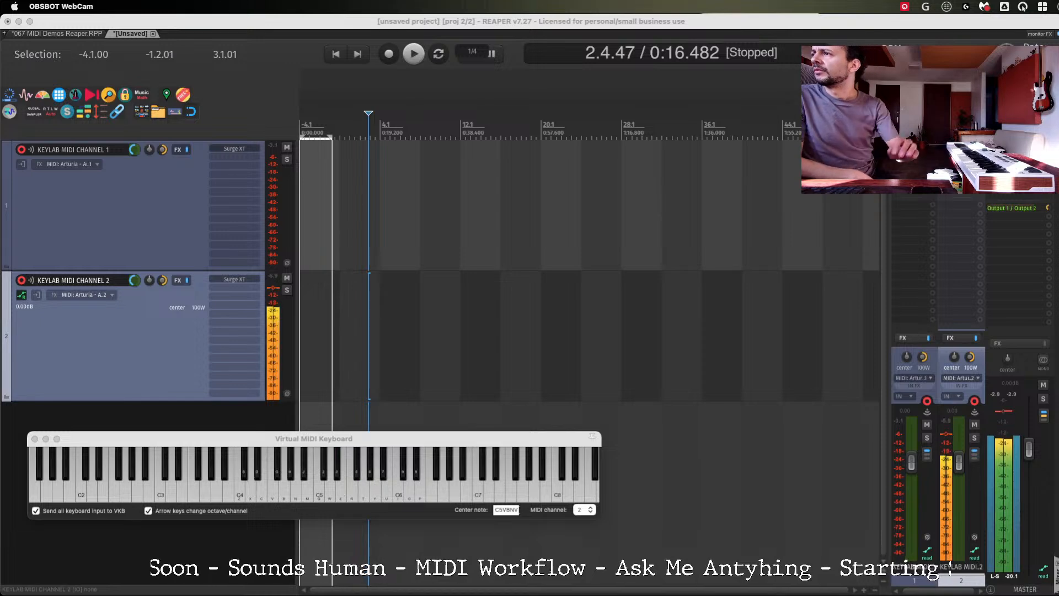
# Return to REAPER on the KEYLAB MIDI CHANNEL 2 track and close the Virtual MIDI Keyboard window.
pyautogui.click(88, 338)
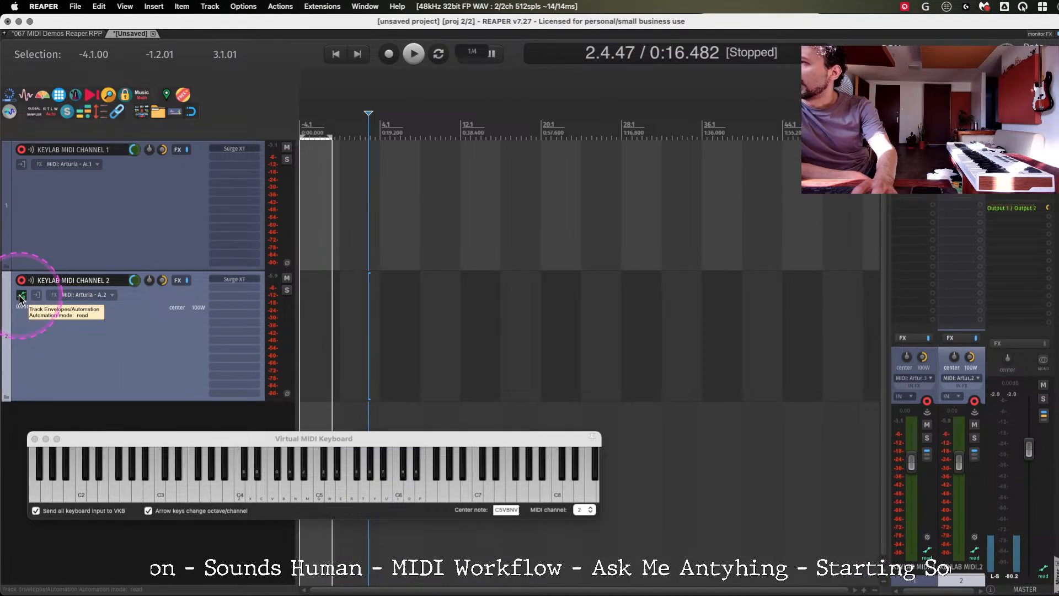
pyautogui.click(34, 439)
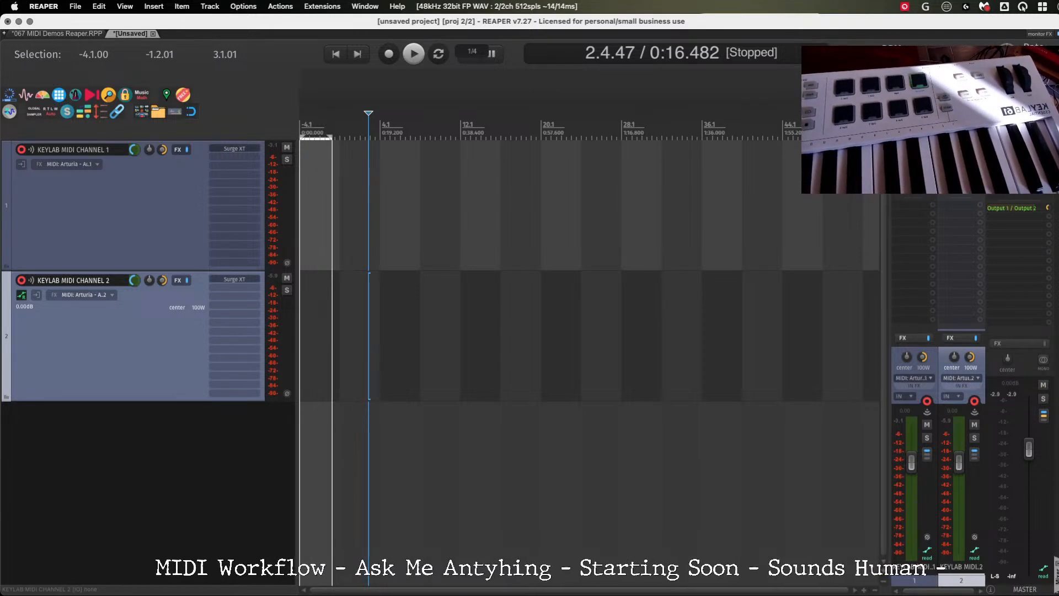
# Switch to OBS and Brave, then return to REAPER and select the KEYLAB MIDI CHANNEL 2 and KEYLAB MIDI CHANNEL 1 tracks in turn.
pyautogui.press('super+Tab')
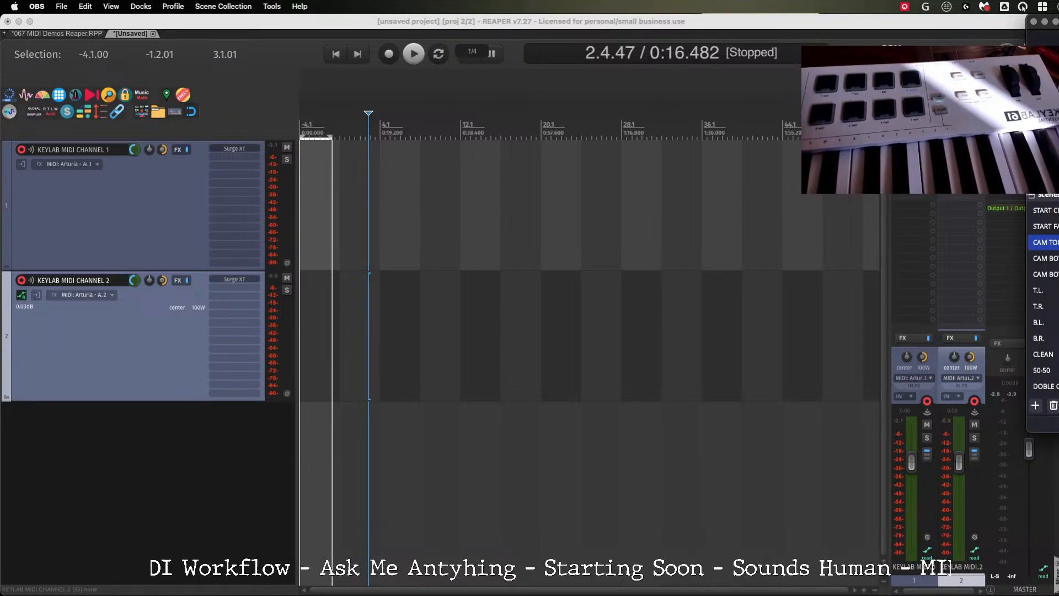
pyautogui.press('super+Tab')
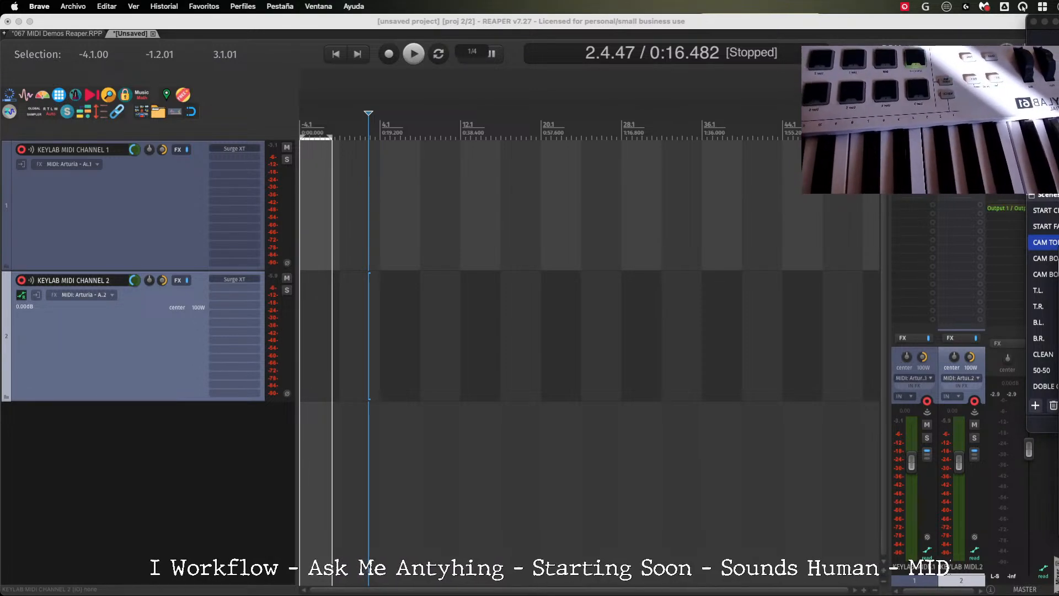
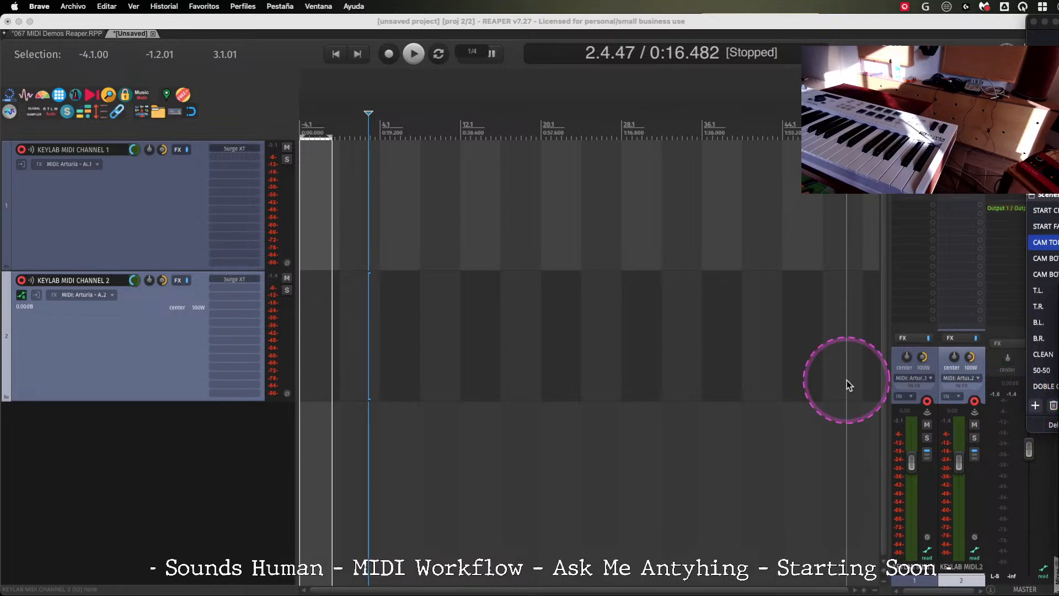
pyautogui.click(147, 344)
pyautogui.click(138, 236)
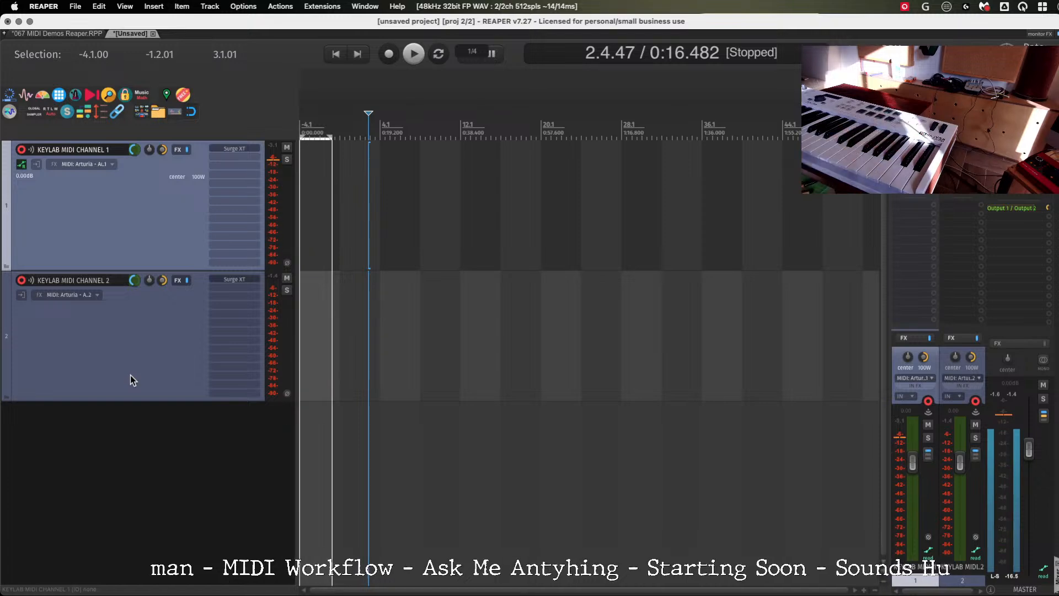
# Check the Arturia KeyLab input channel choices for the KEYLAB MIDI CHANNEL 2 track and keep Channel 2.
pyautogui.click(88, 299)
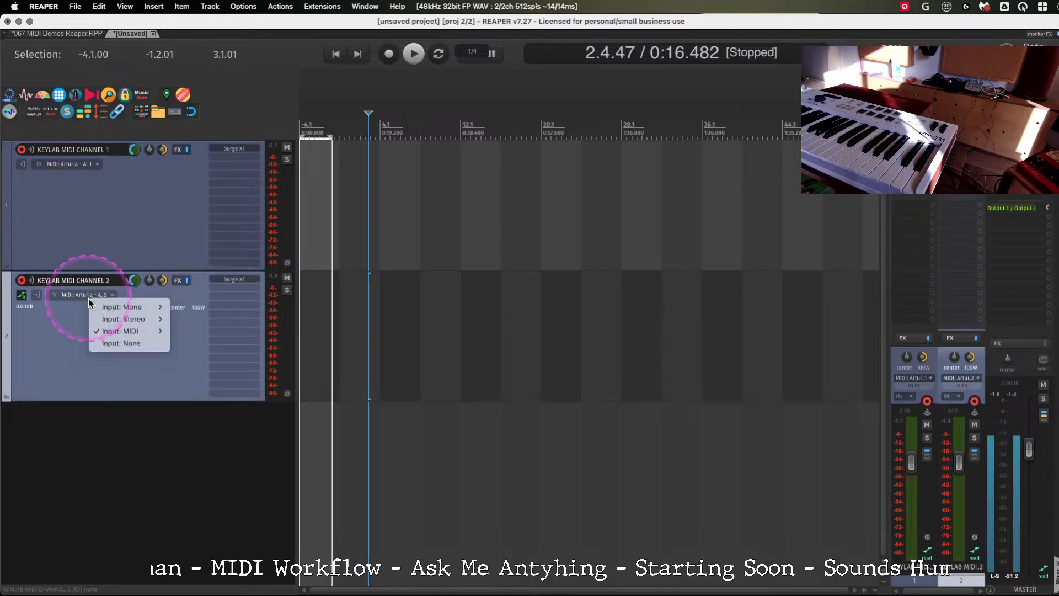
pyautogui.moveTo(117, 333)
pyautogui.moveTo(211, 334)
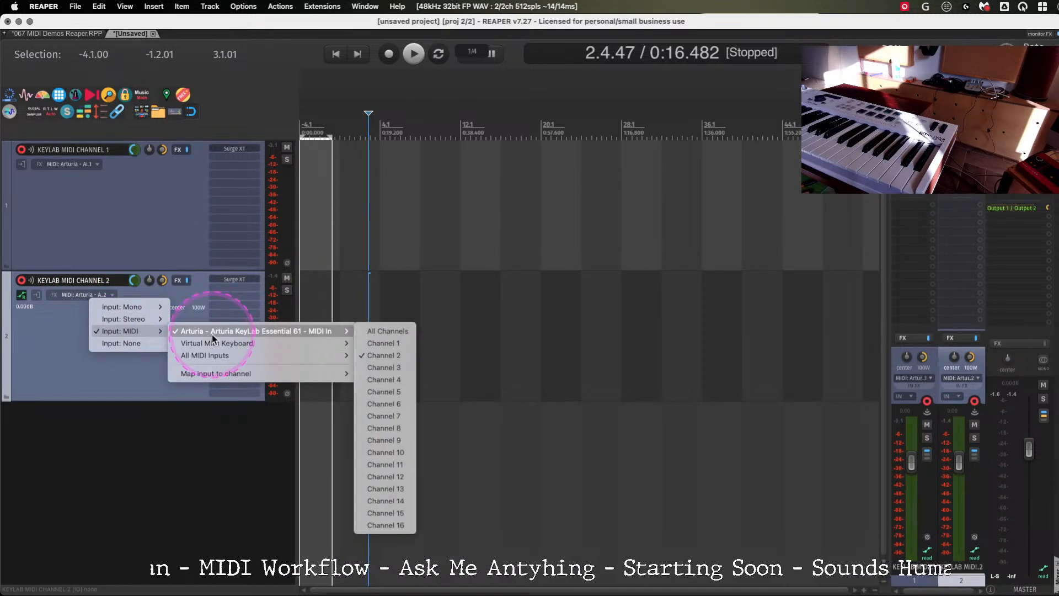
pyautogui.click(389, 359)
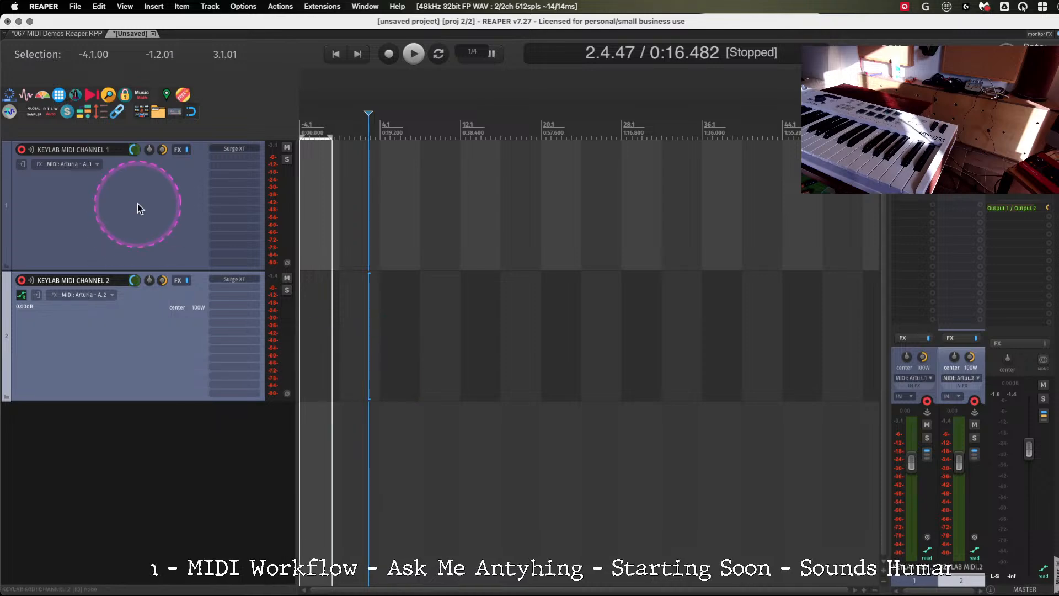
# Check the Arturia KeyLab input channel choices for the KEYLAB MIDI CHANNEL 1 track and keep Channel 1.
pyautogui.click(87, 165)
pyautogui.moveTo(141, 198)
pyautogui.moveTo(189, 201)
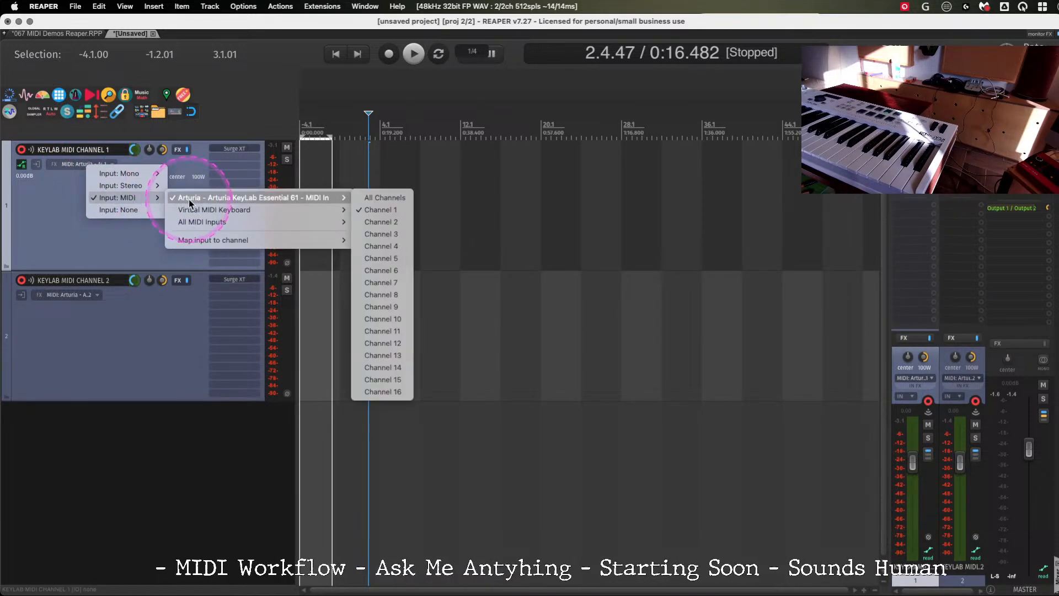
pyautogui.click(359, 210)
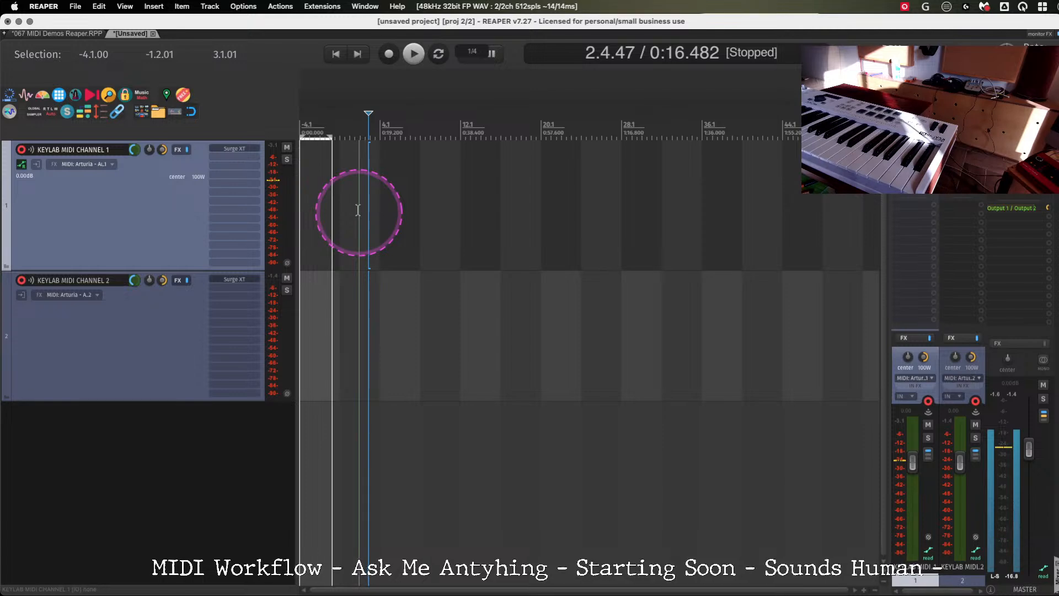
# Review the MIDI input devices in the REAPER preferences and close the preferences.
pyautogui.press('super+comma')
pyautogui.click(717, 345)
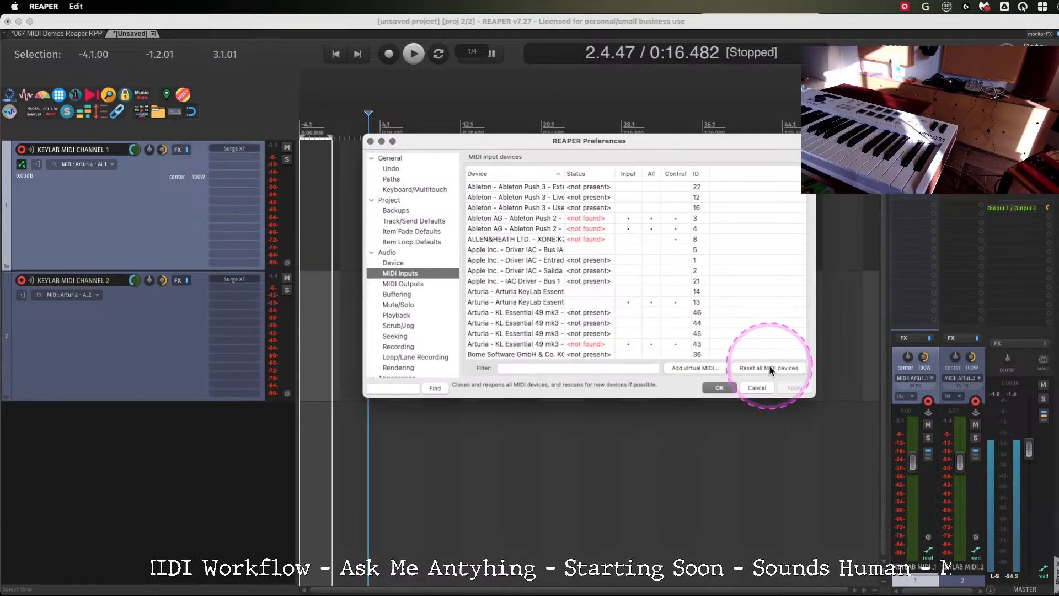
pyautogui.click(730, 388)
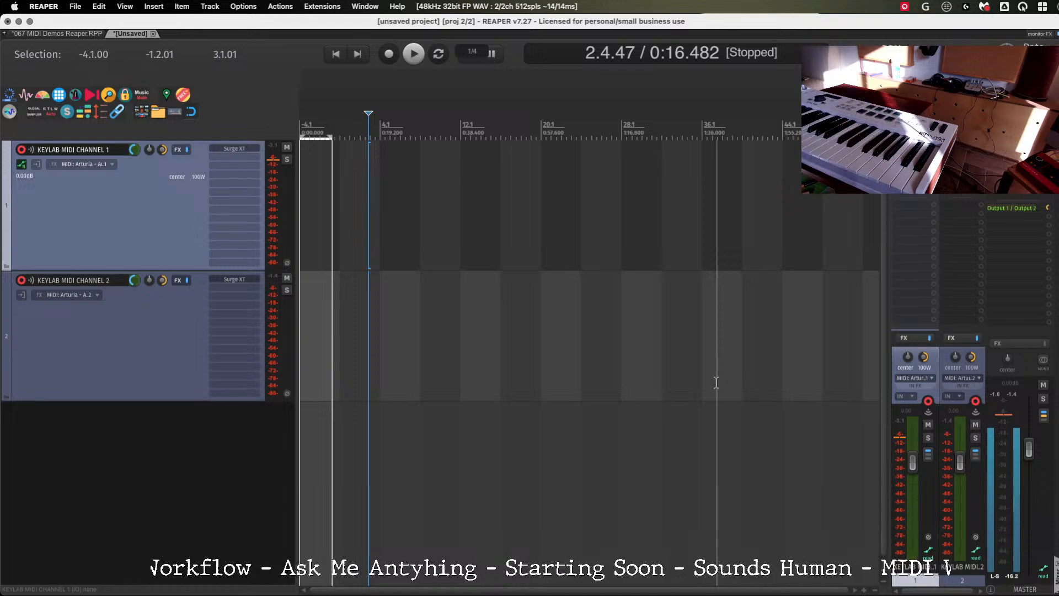
# Set the automation mode to Trim/Read from the KEYLAB MIDI CHANNEL 1 track's envelopes and close the Envelopes window.
pyautogui.click(21, 164)
pyautogui.click(385, 163)
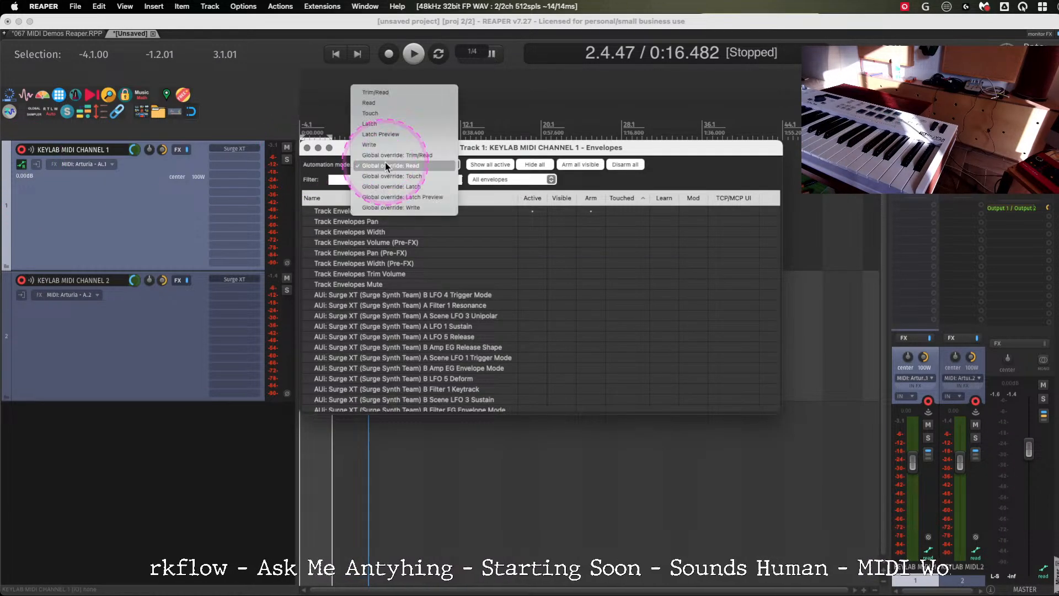
pyautogui.click(395, 92)
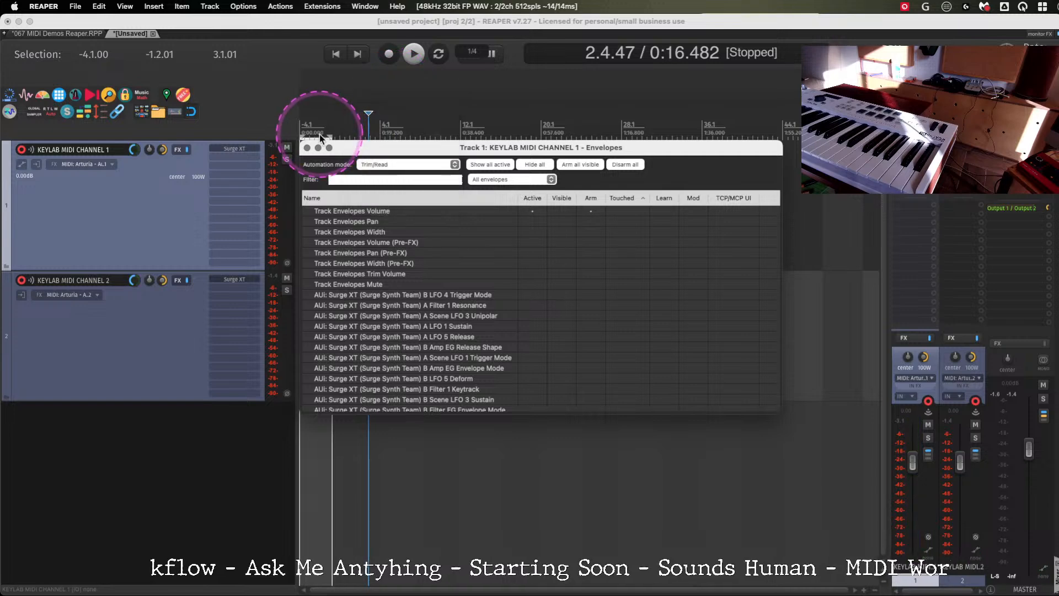
pyautogui.click(307, 148)
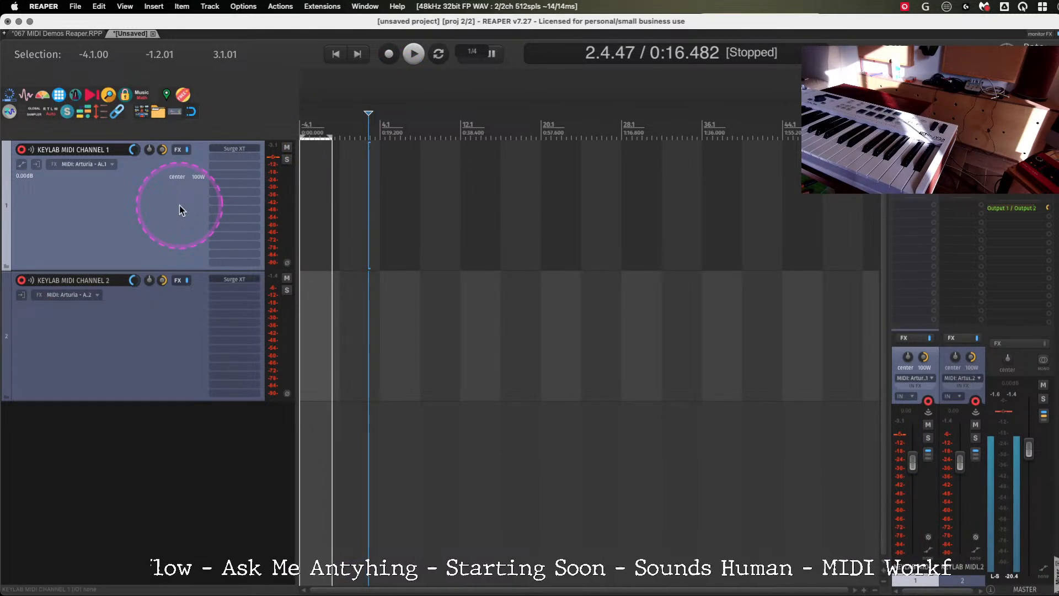
# Select the KEYLAB MIDI CHANNEL 2 track, then switch to MIDI Control Center and reposition its window.
pyautogui.click(83, 336)
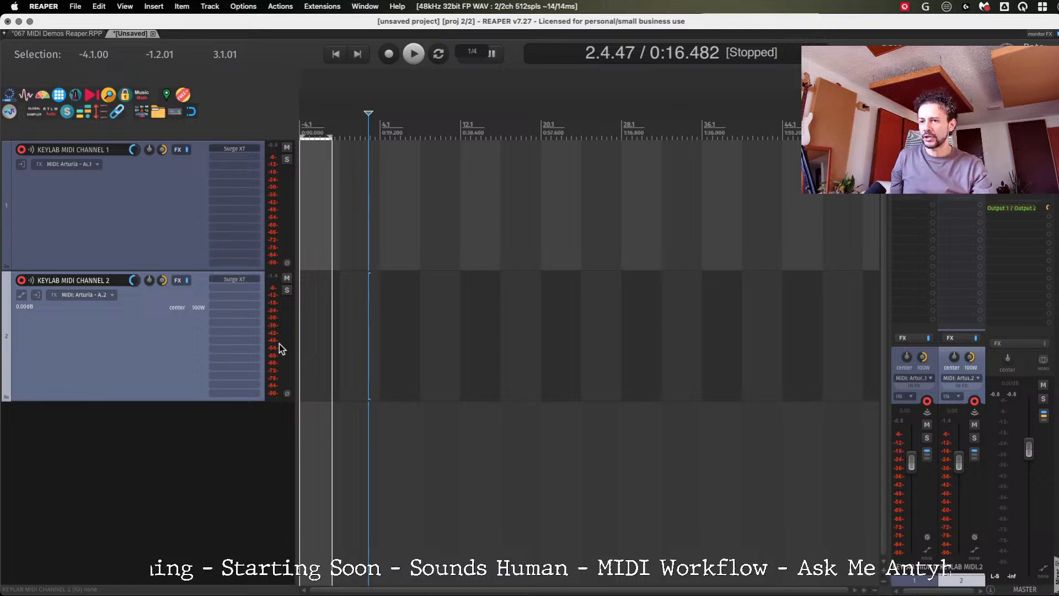
pyautogui.press('super+space')
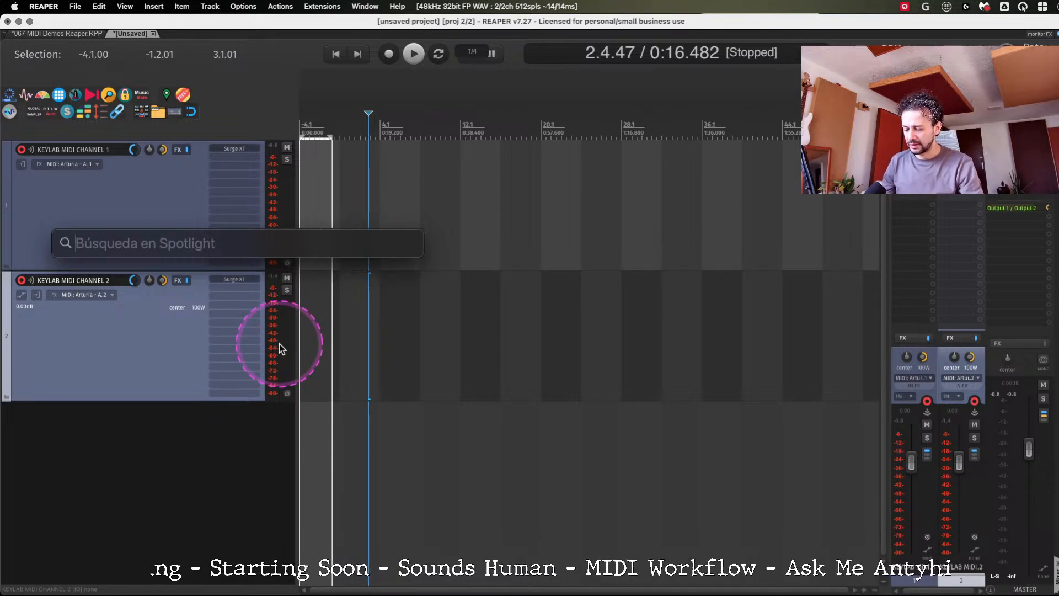
pyautogui.write('Midi')
pyautogui.press('Return')
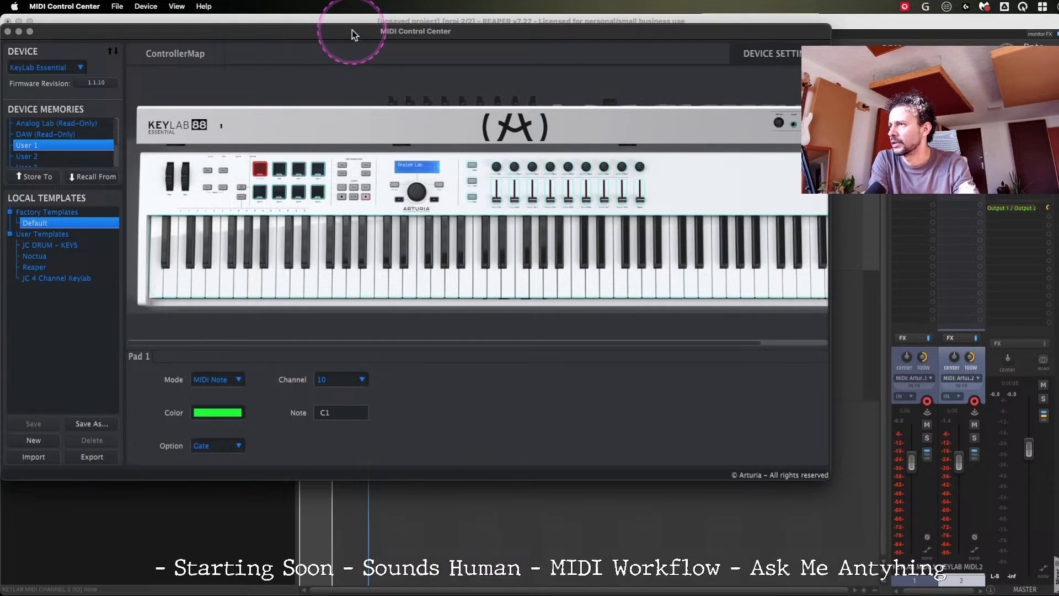
pyautogui.moveTo(352, 29); pyautogui.dragTo(382, 47)
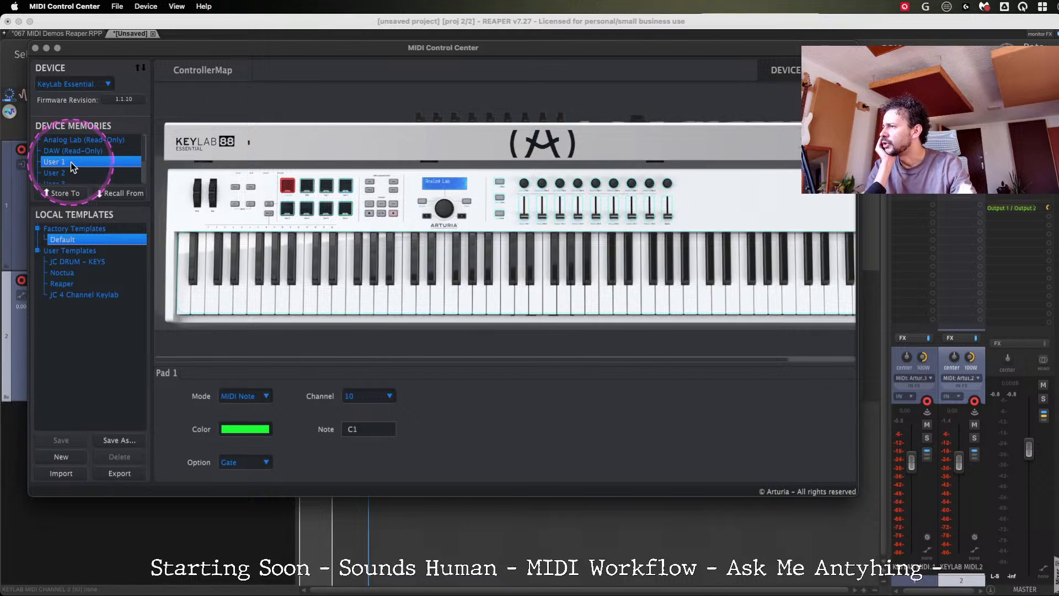
# Select the User 6 device memory and look through the MIDI channel choices for Pad 1.
pyautogui.scroll(-2, 88, 173)
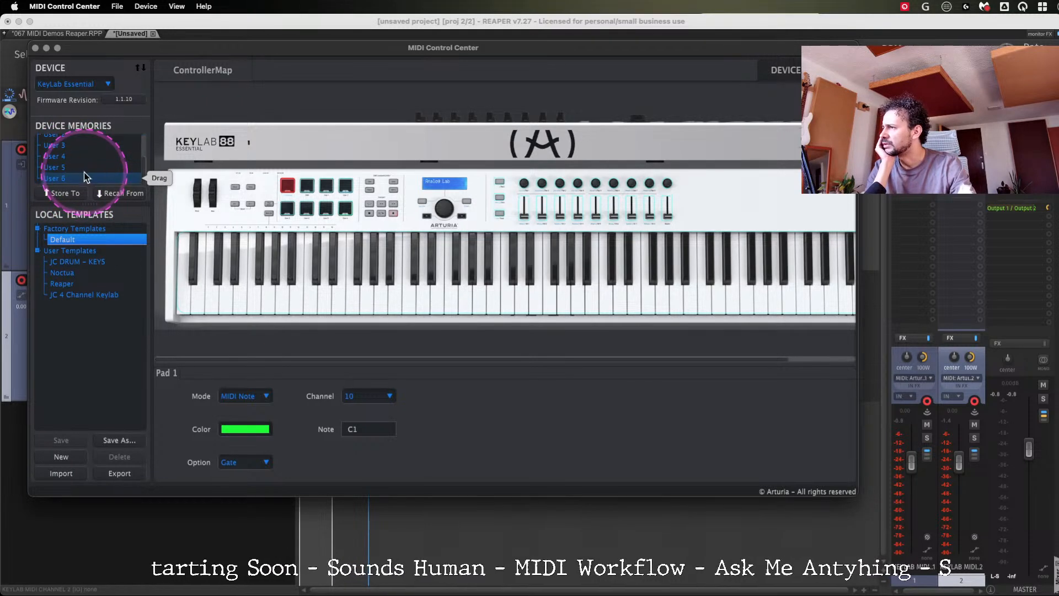
pyautogui.click(71, 178)
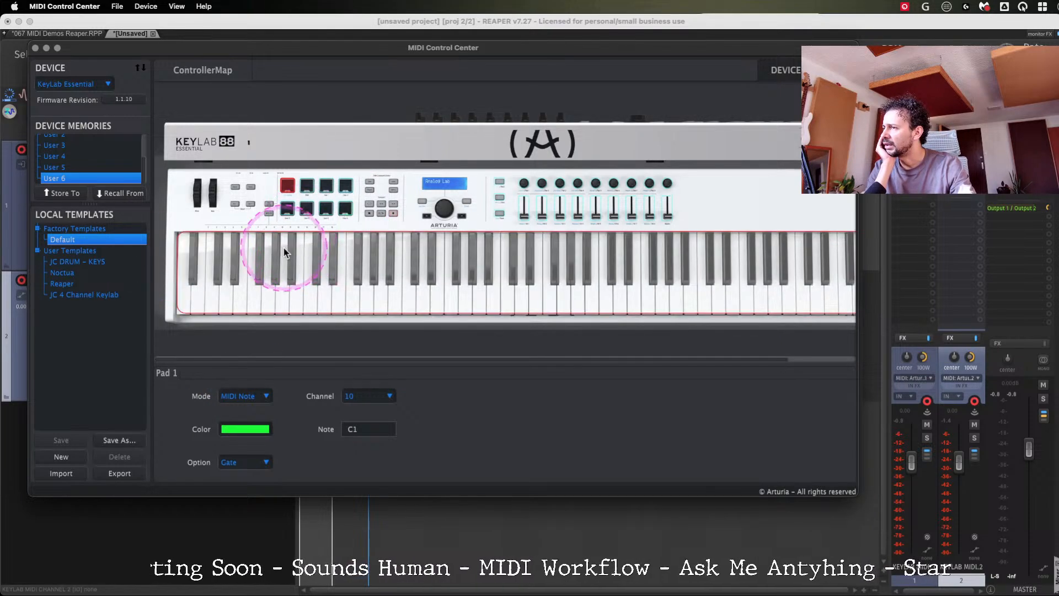
pyautogui.click(389, 399)
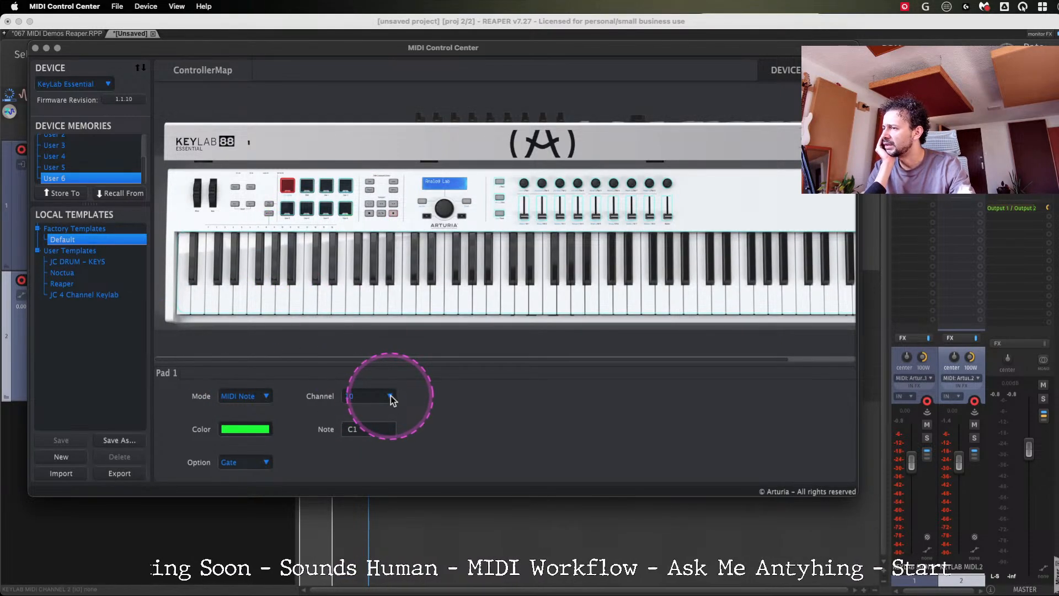
pyautogui.click(391, 399)
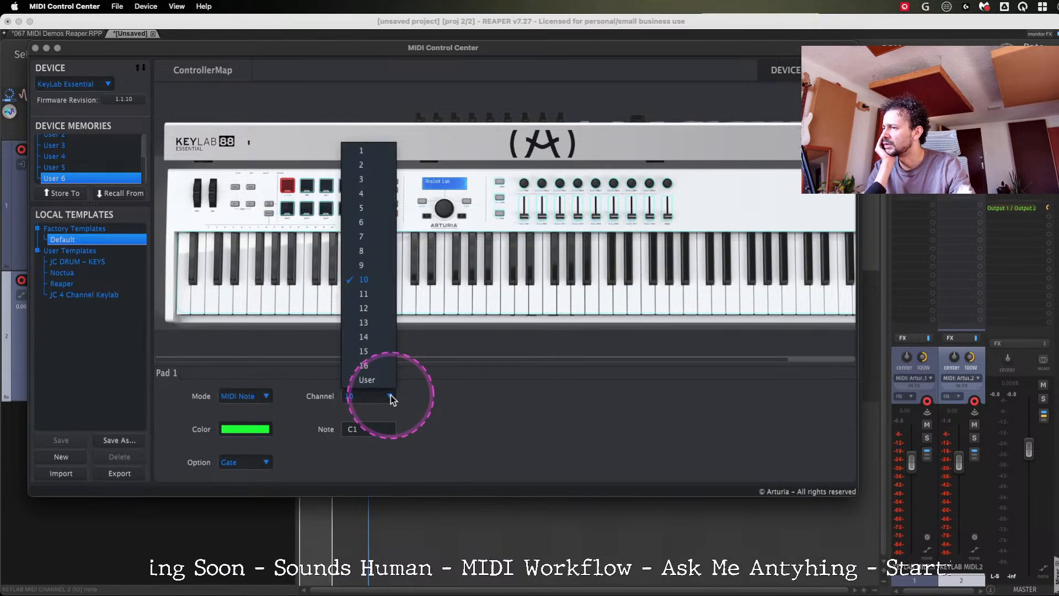
pyautogui.click(459, 408)
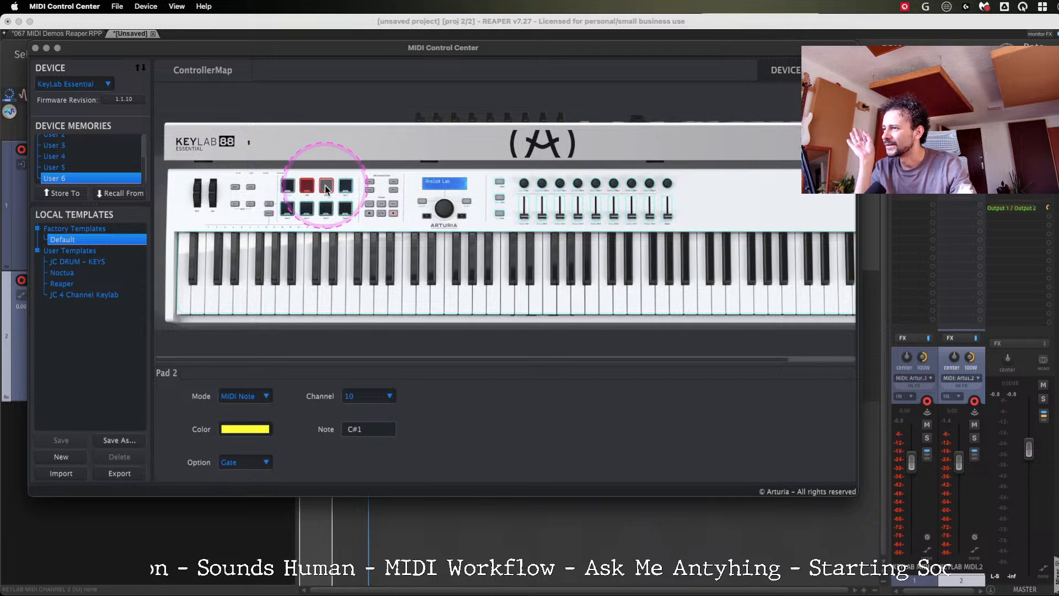
# Set Pad 1's MIDI channel to User in the Default template.
pyautogui.click(287, 189)
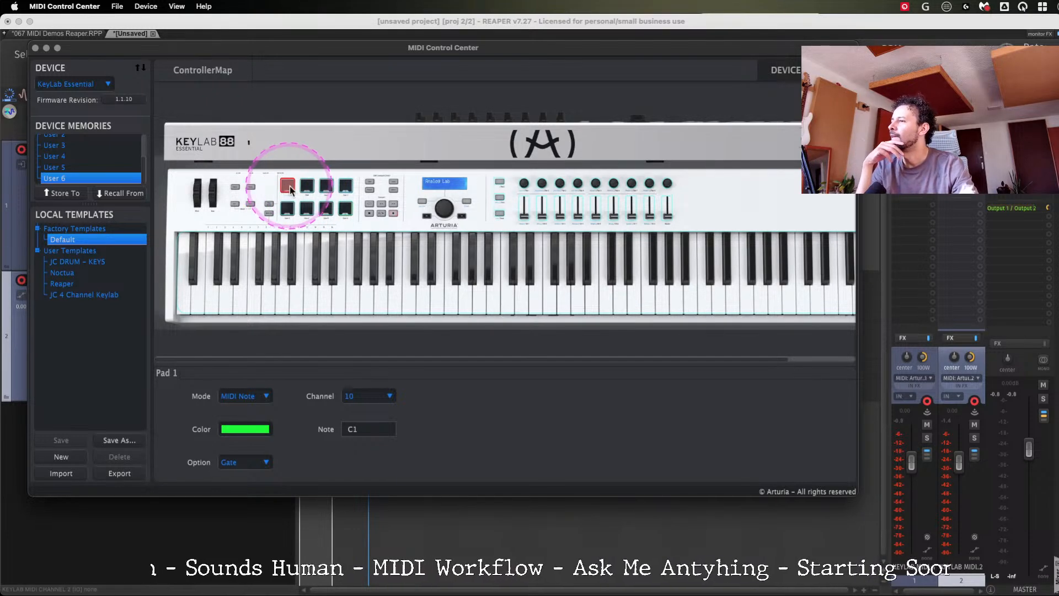
pyautogui.click(323, 305)
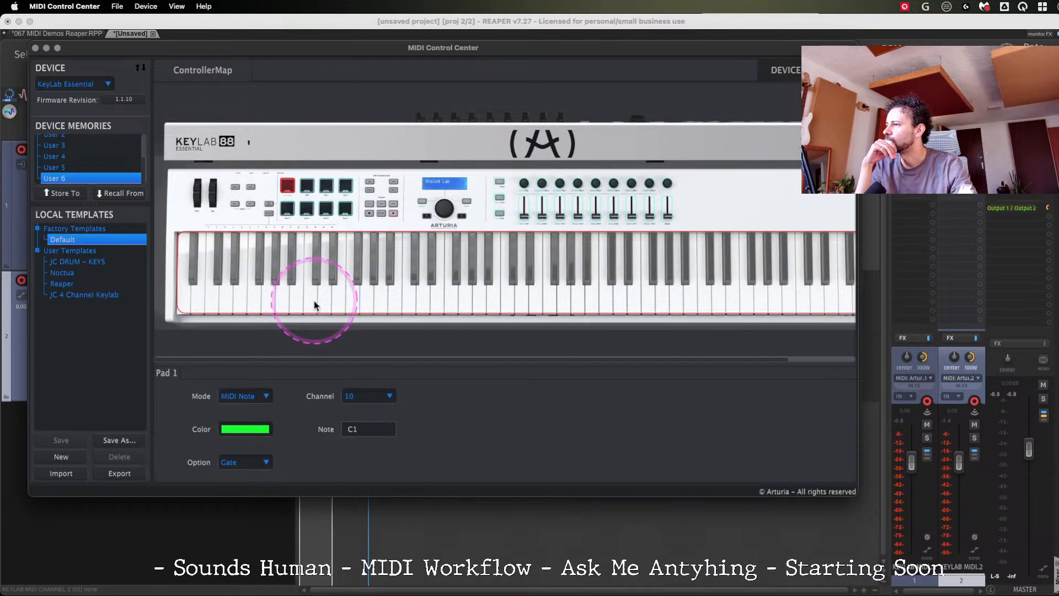
pyautogui.click(349, 400)
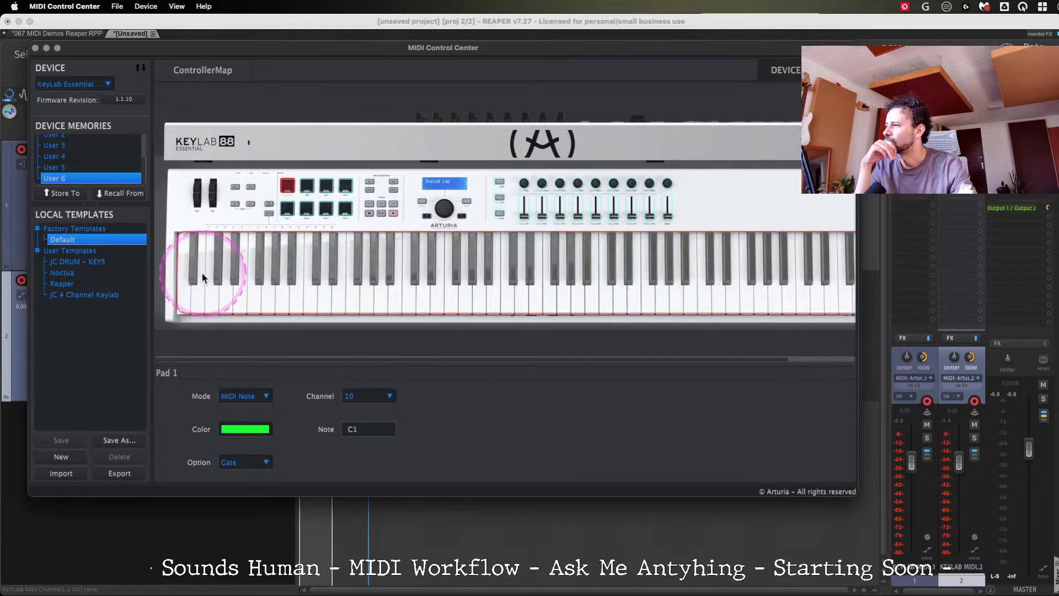
pyautogui.click(386, 396)
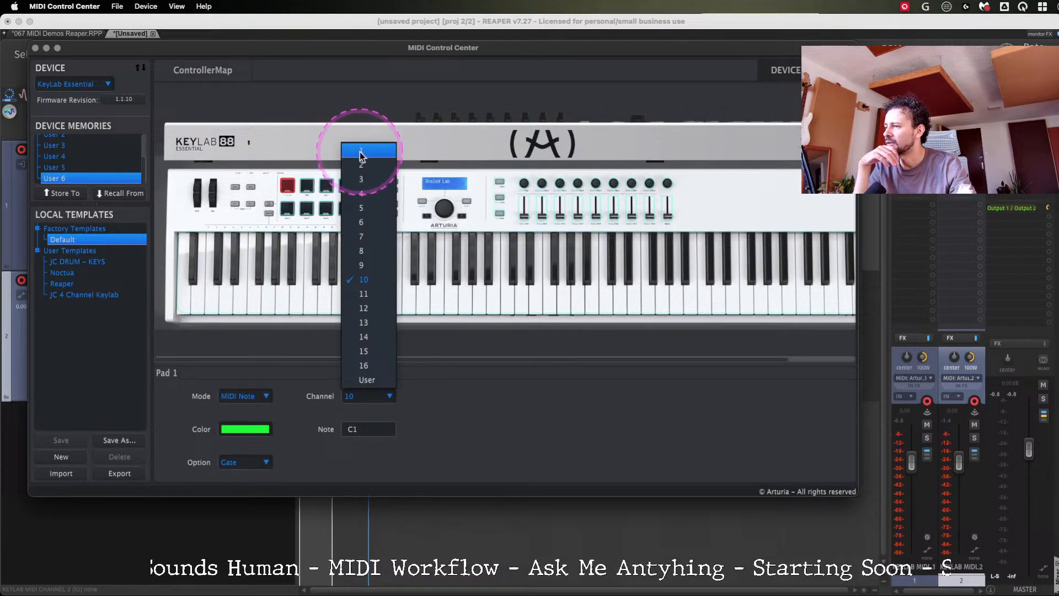
pyautogui.click(367, 380)
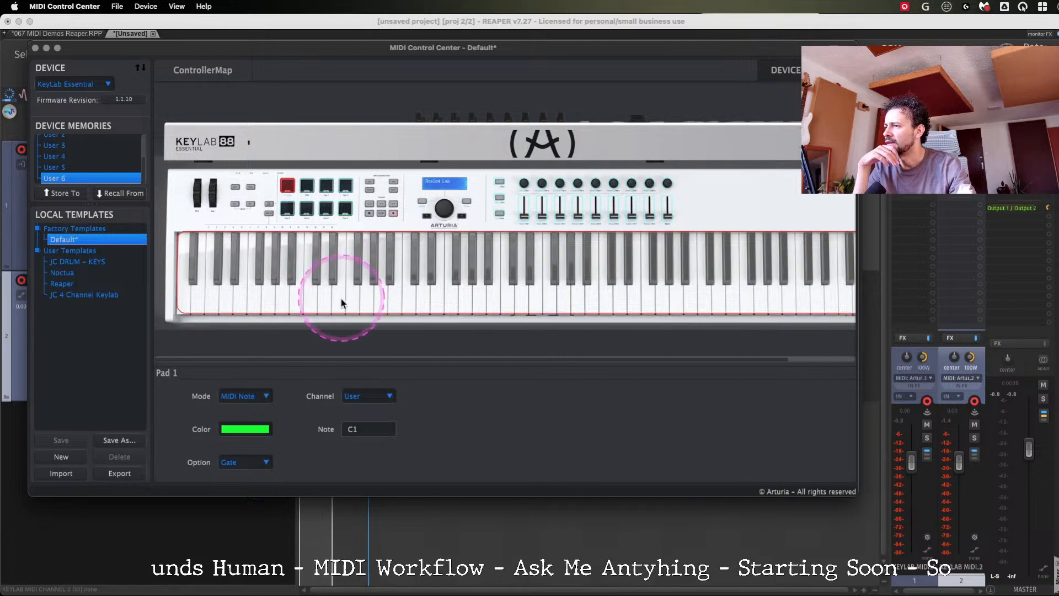
# Check the channel settings of the keyboard, Fader 1 and Knob 2, and store the configuration to User 6.
pyautogui.click(343, 300)
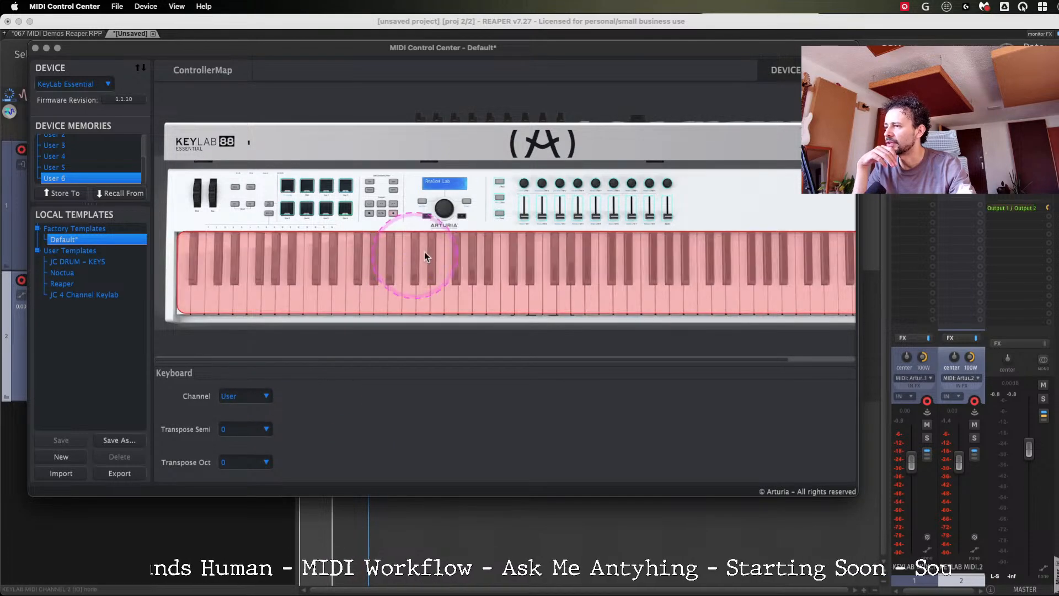
pyautogui.click(523, 209)
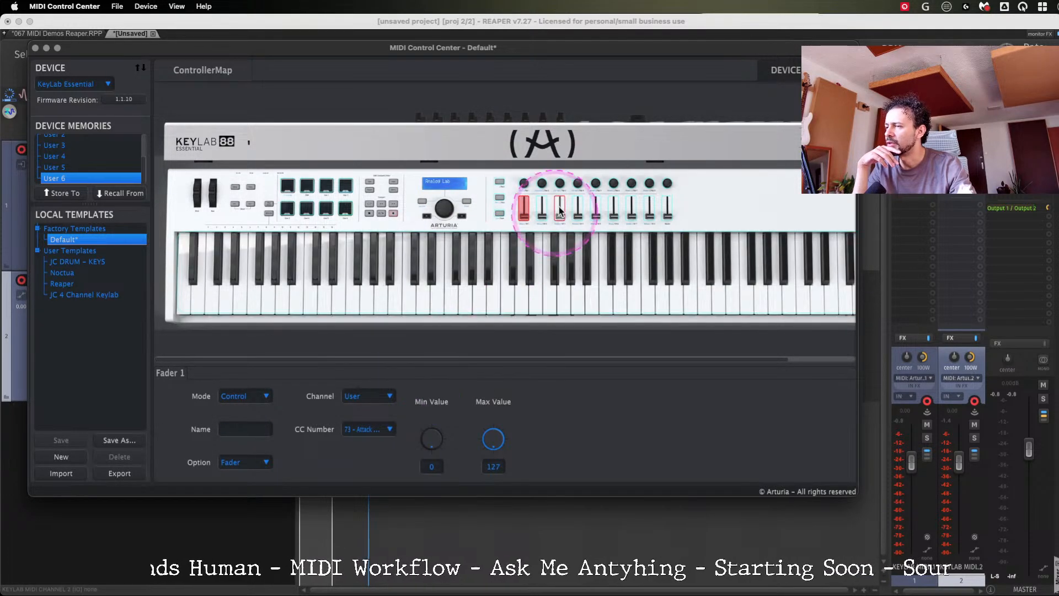
pyautogui.click(541, 183)
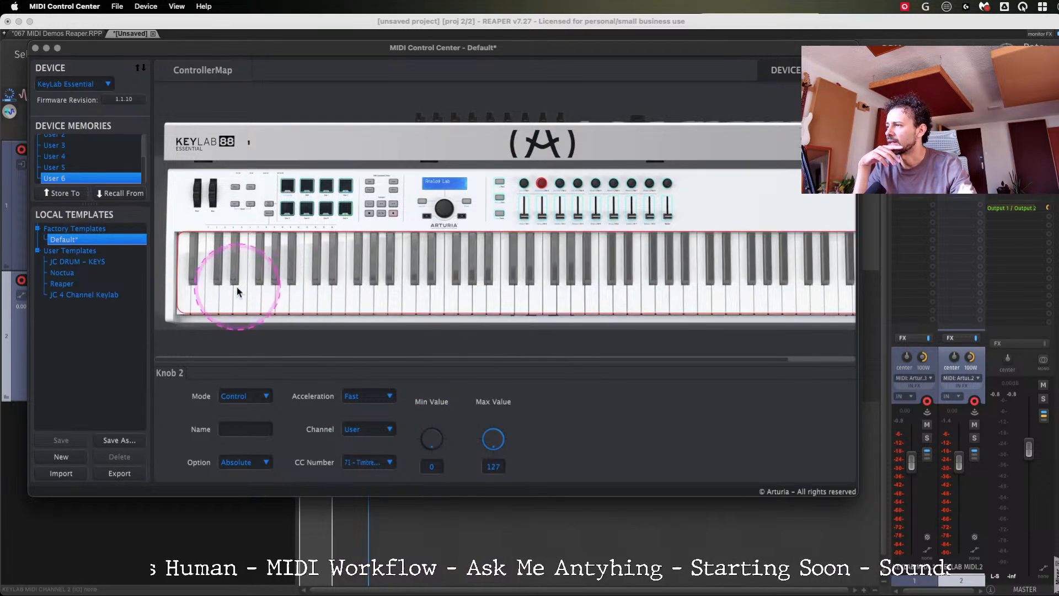
pyautogui.click(59, 193)
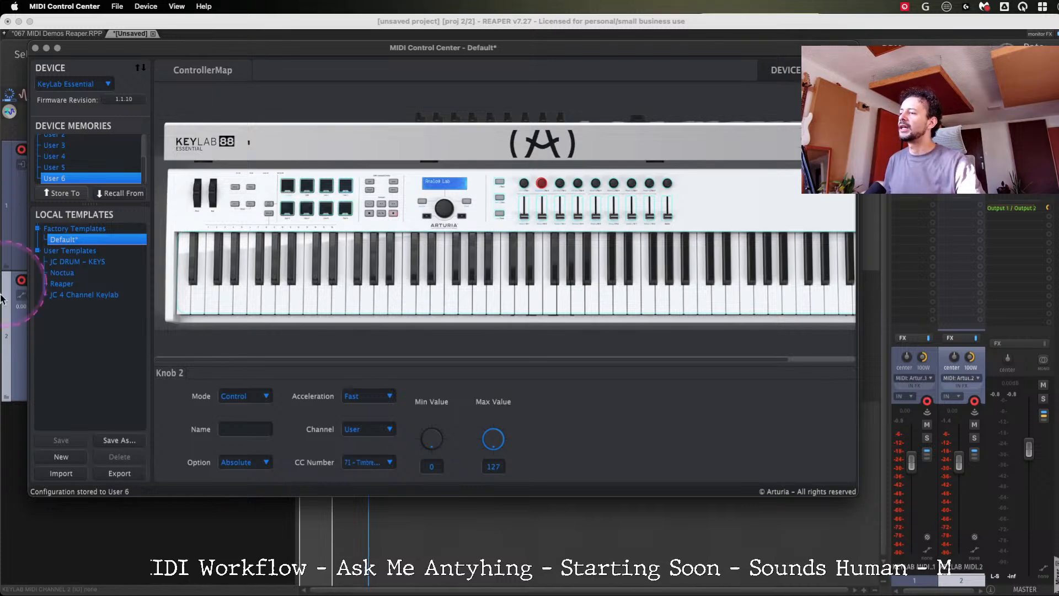
# Load the JC DRUM - KEYS user template without saving the changes to the Default template.
pyautogui.doubleClick(81, 260)
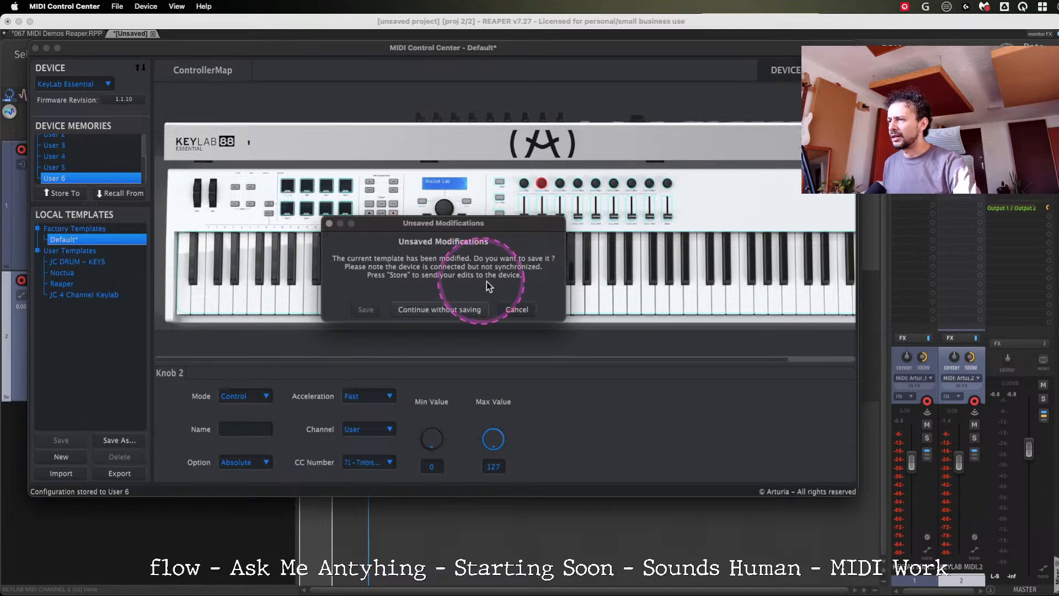
pyautogui.click(519, 312)
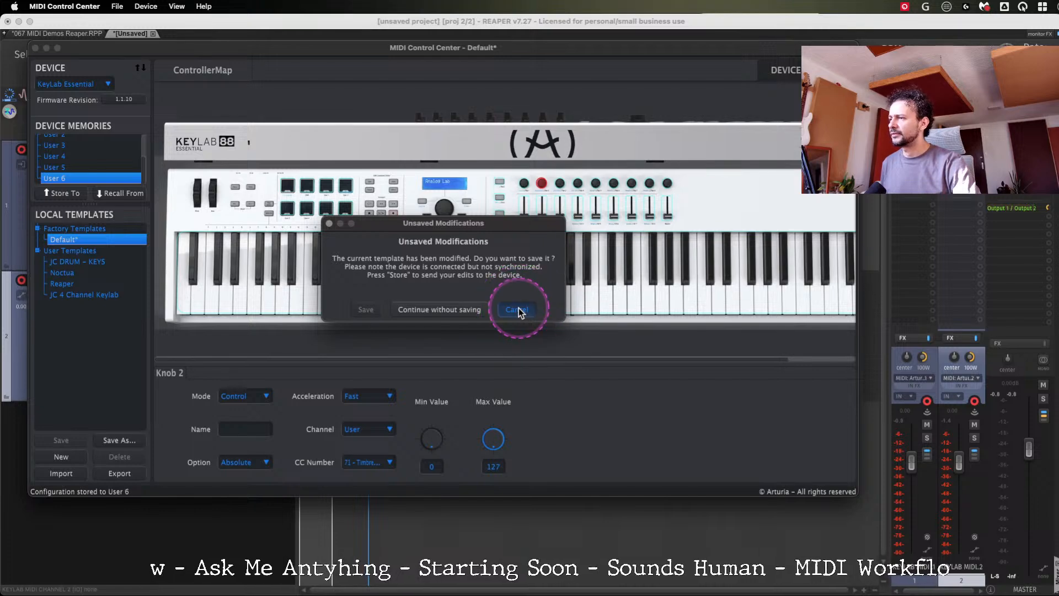
pyautogui.click(439, 310)
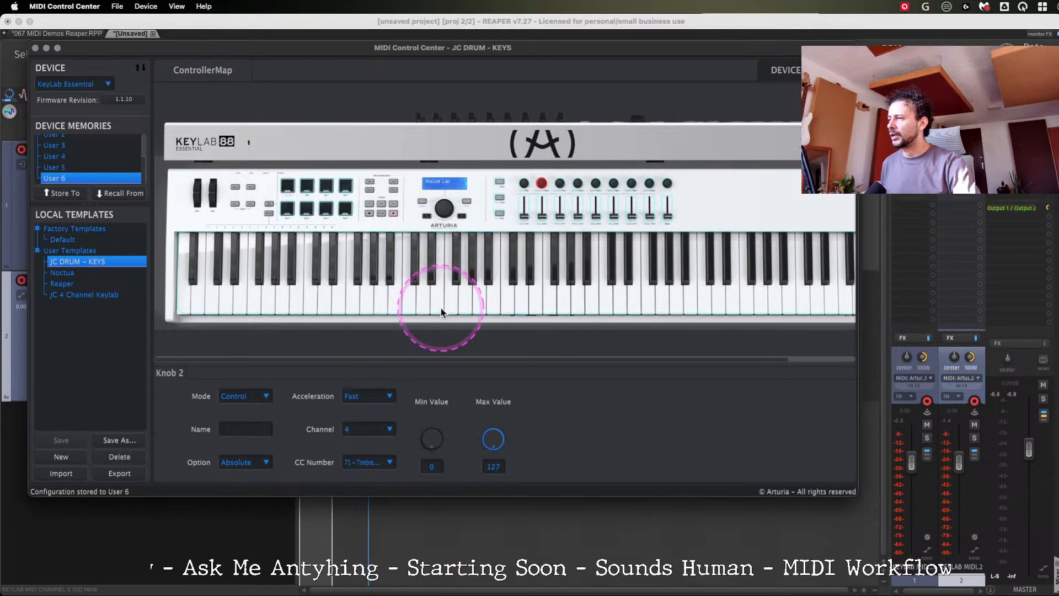
# Examine the MIDI channels assigned to the keyboard, Pad 1, Fader 1 and Knob 1 in JC DRUM - KEYS, then return to REAPER.
pyautogui.click(301, 265)
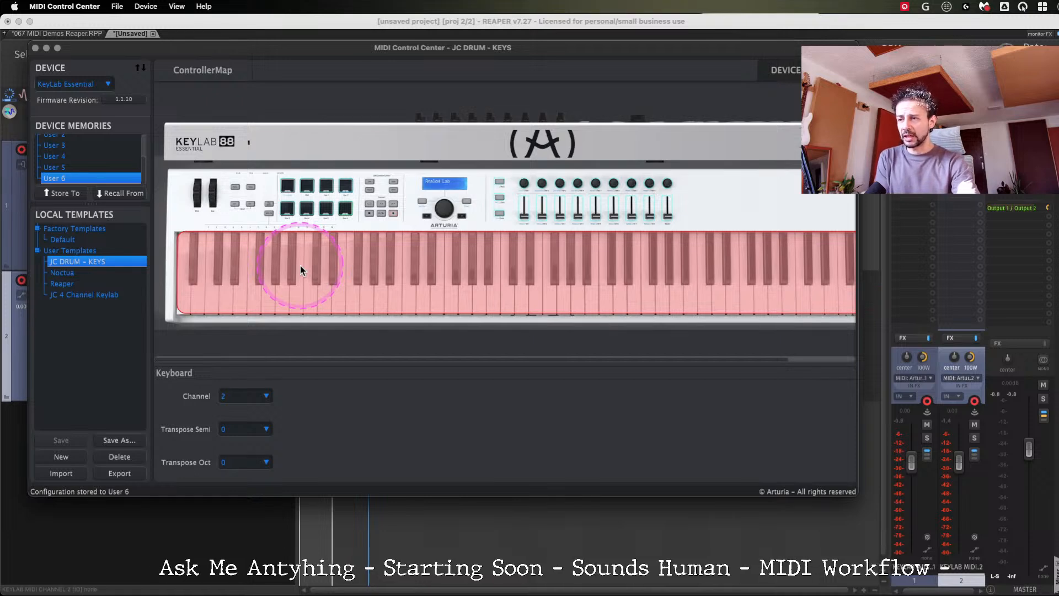
pyautogui.click(287, 185)
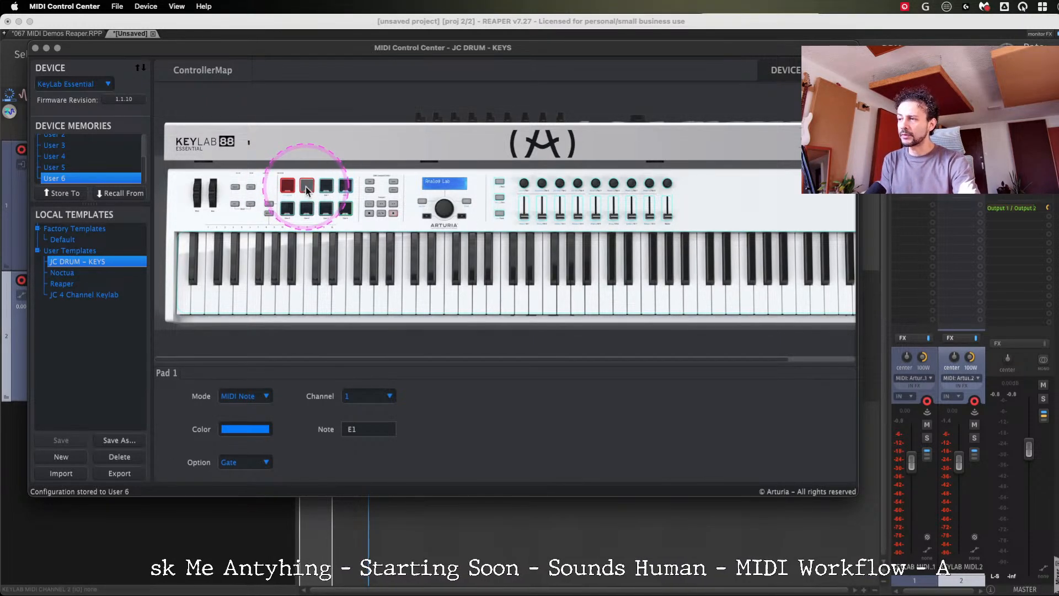
pyautogui.click(364, 395)
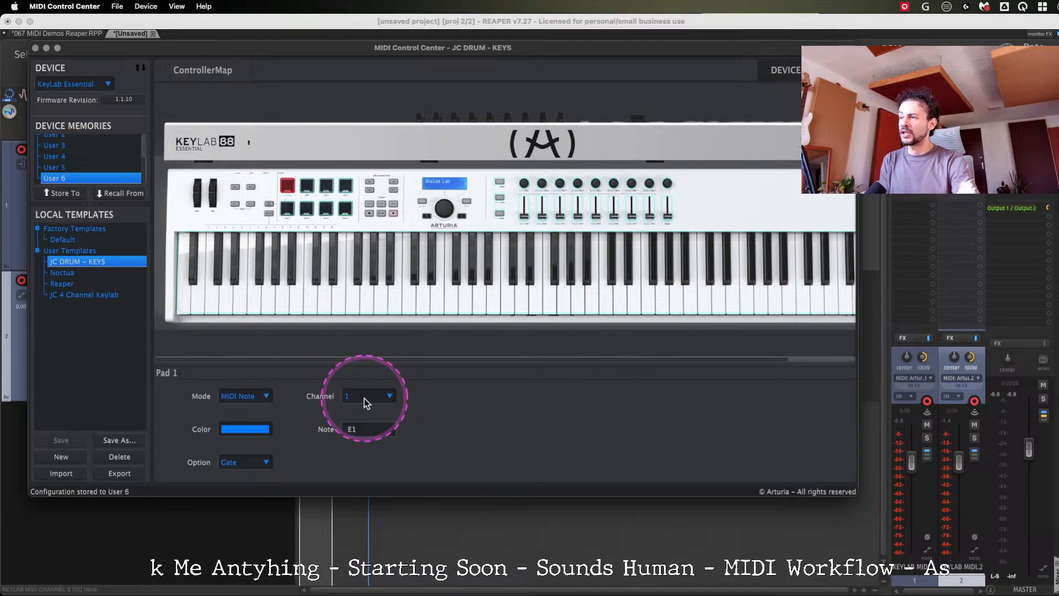
pyautogui.click(300, 253)
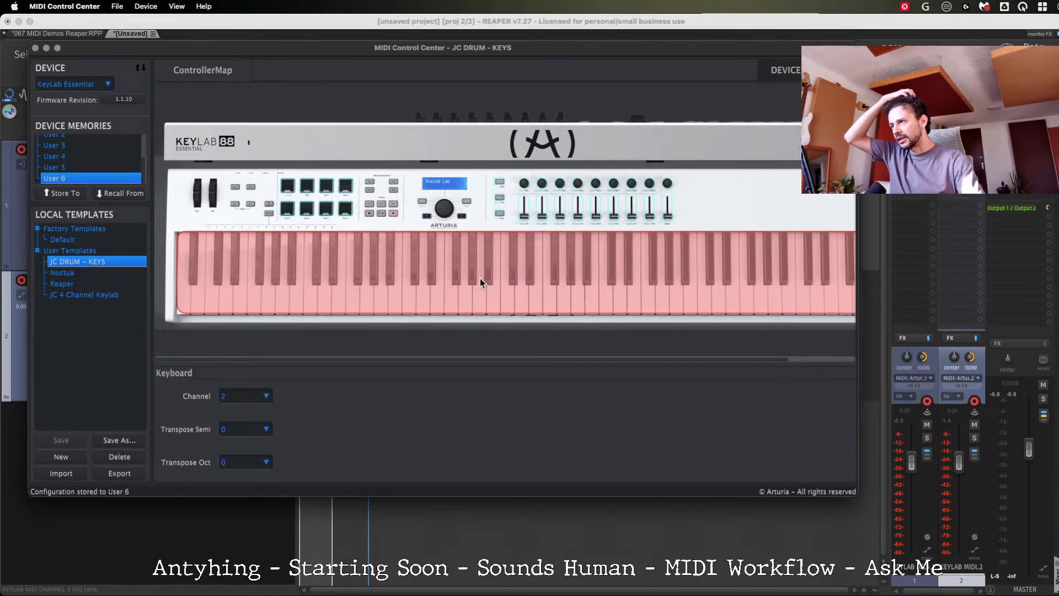
pyautogui.click(524, 212)
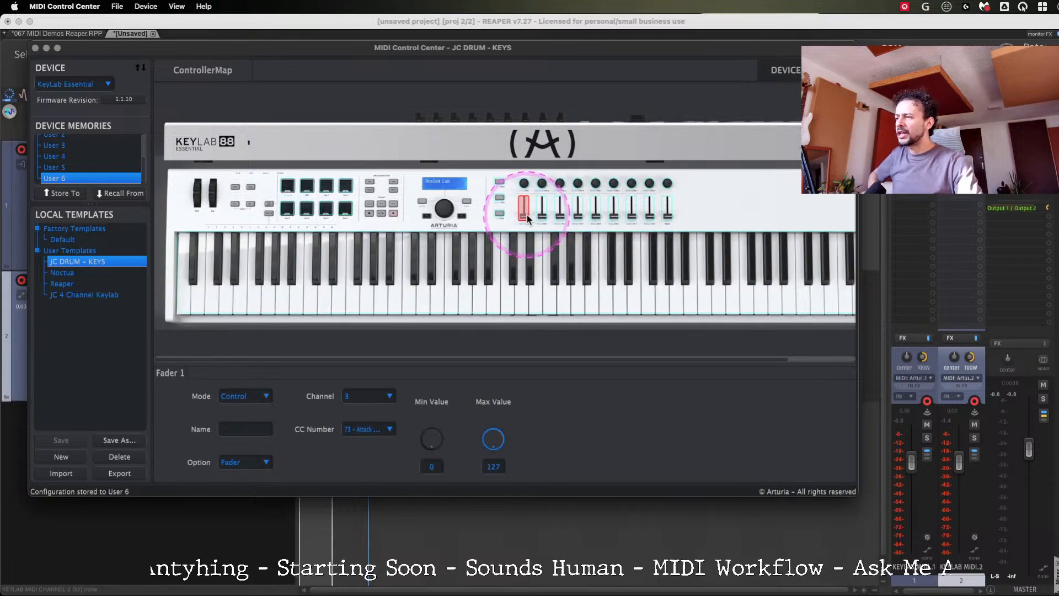
pyautogui.click(524, 183)
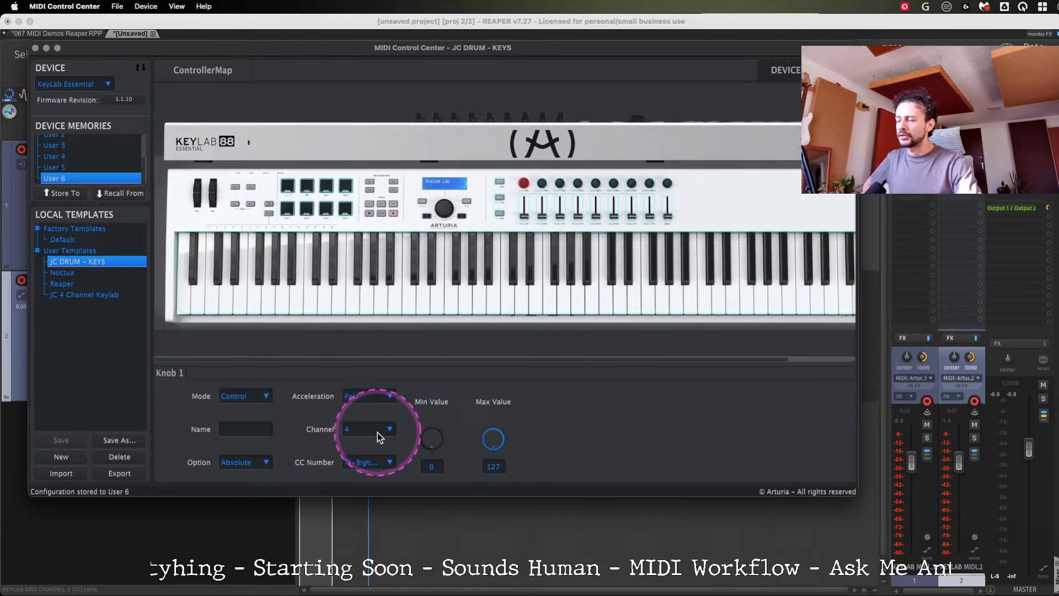
pyautogui.click(202, 522)
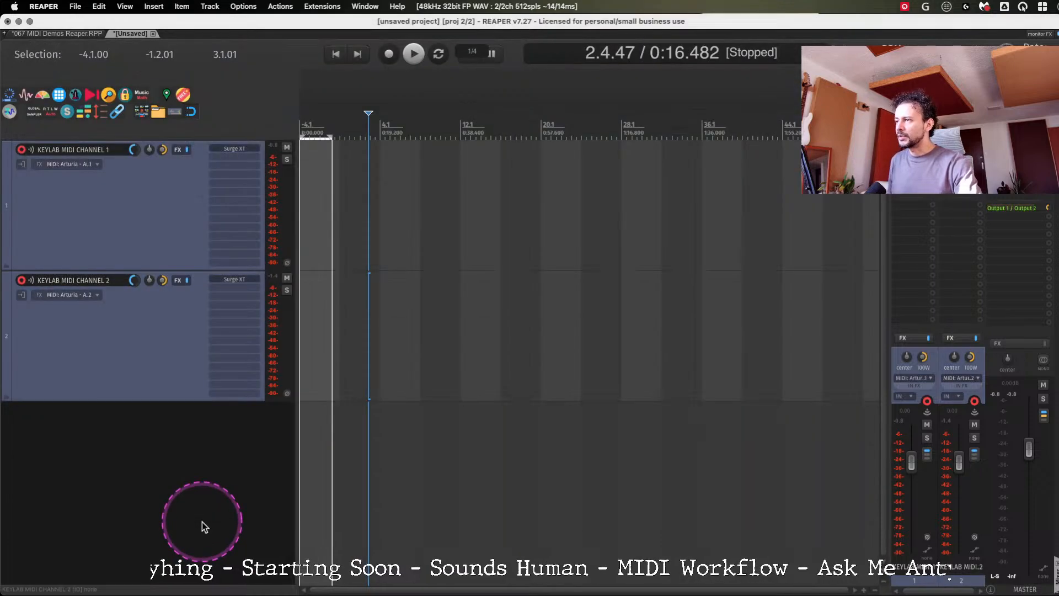
# Add a third track below the two KeyLab tracks and name it drums.
pyautogui.doubleClick(129, 483)
pyautogui.doubleClick(94, 409)
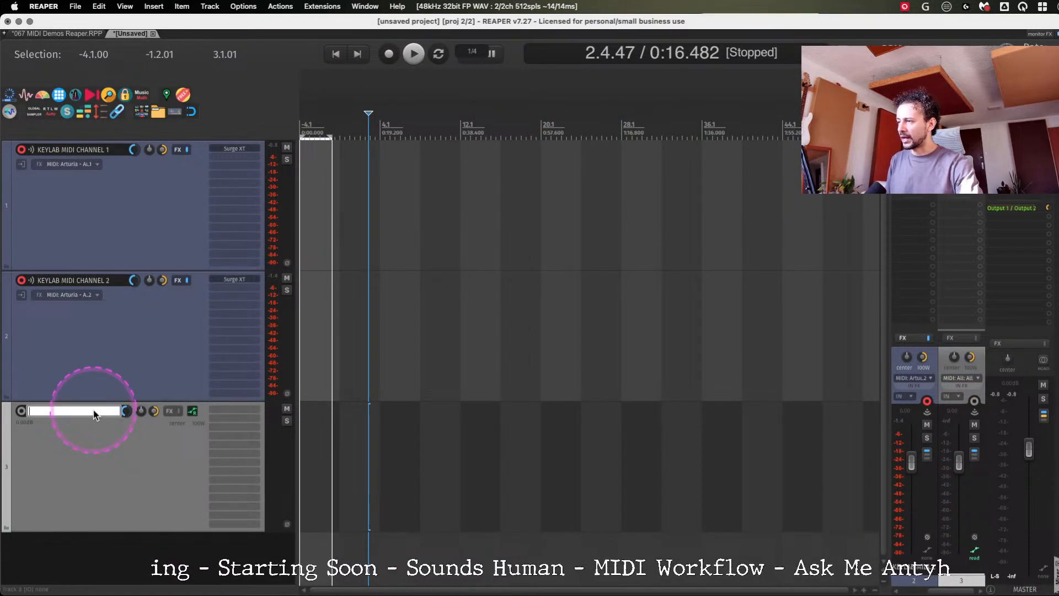
pyautogui.write('drums')
pyautogui.press('Return')
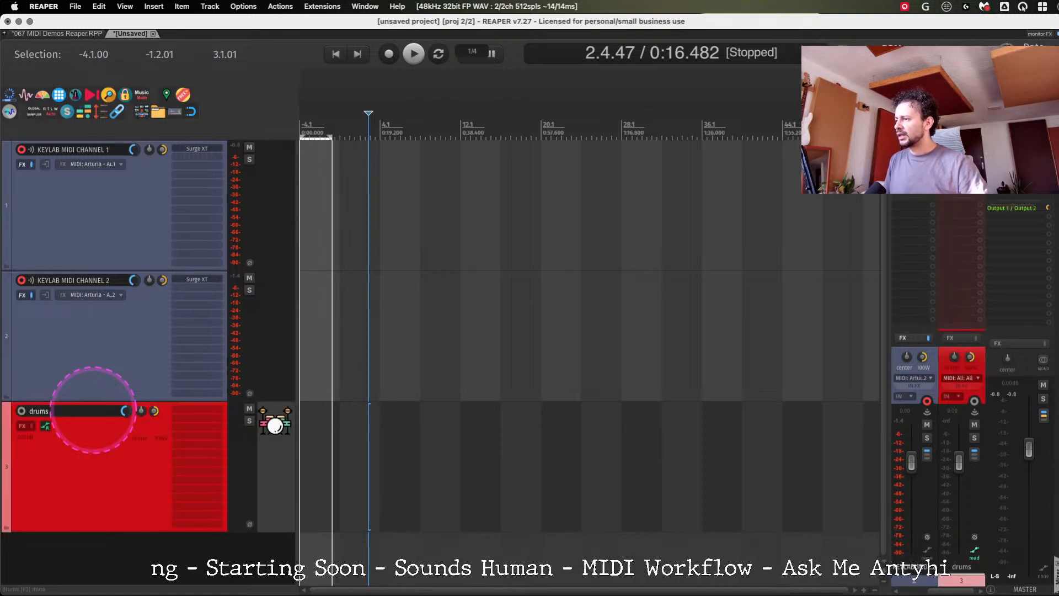
# Set the drums track's input to channel 1 of the Arturia KeyLab Essential 61 MIDI In.
pyautogui.click(102, 426)
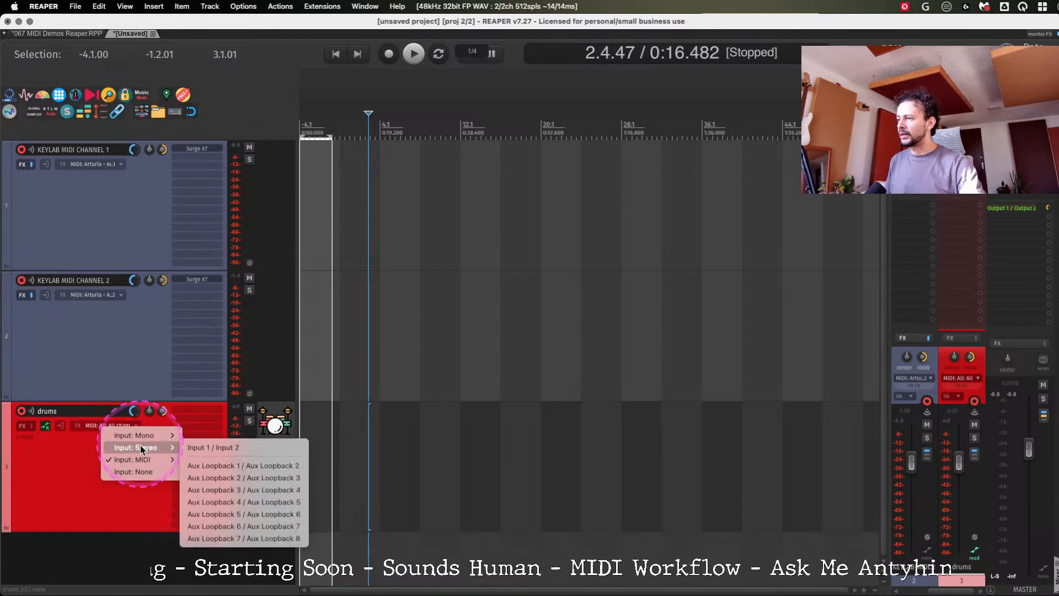
pyautogui.moveTo(166, 459)
pyautogui.moveTo(262, 461)
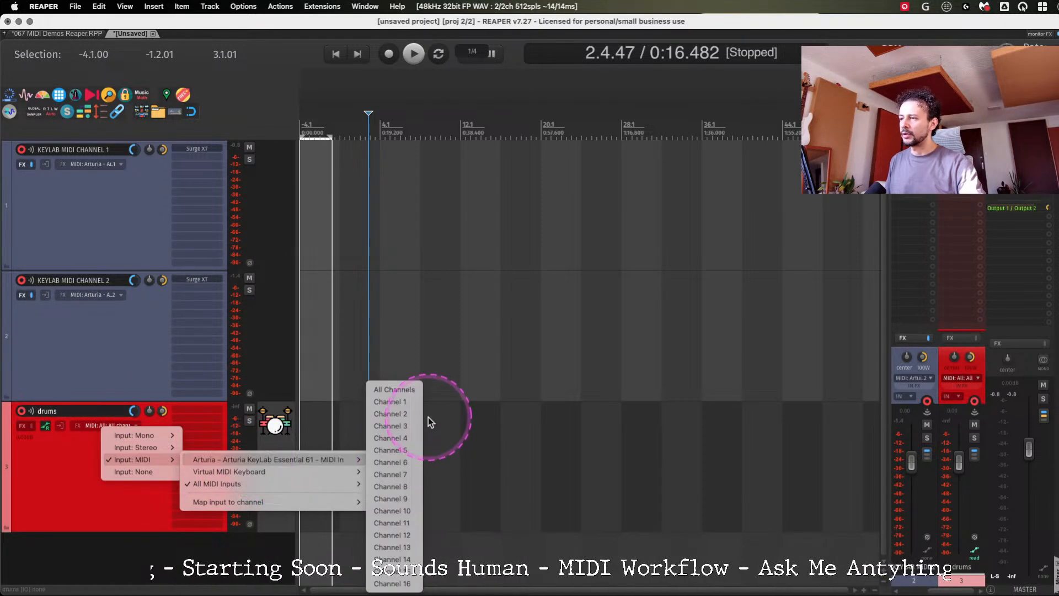
pyautogui.click(399, 403)
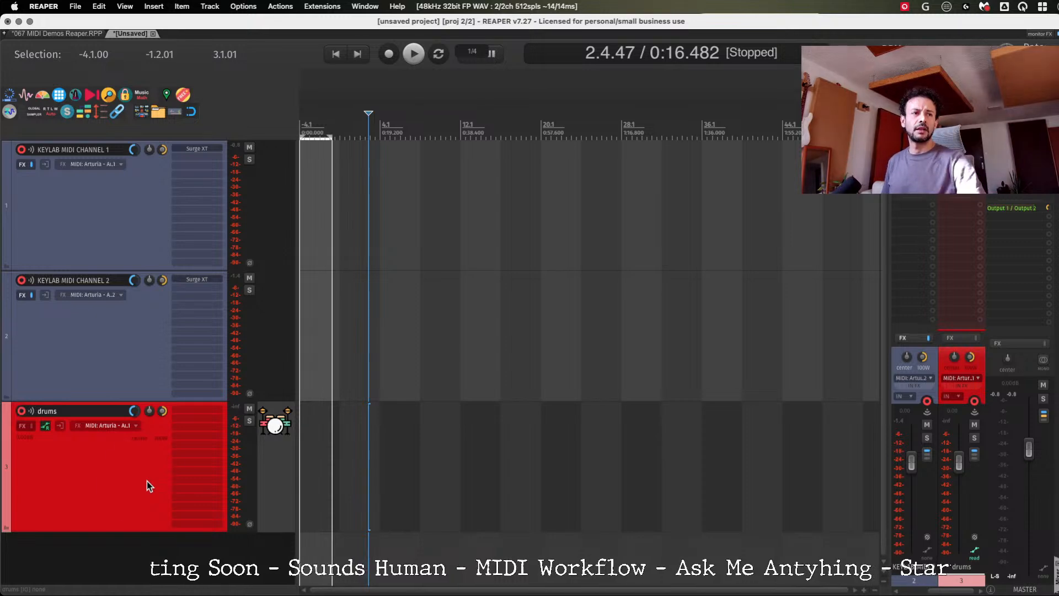
pyautogui.click(53, 491)
pyautogui.press('super+Tab')
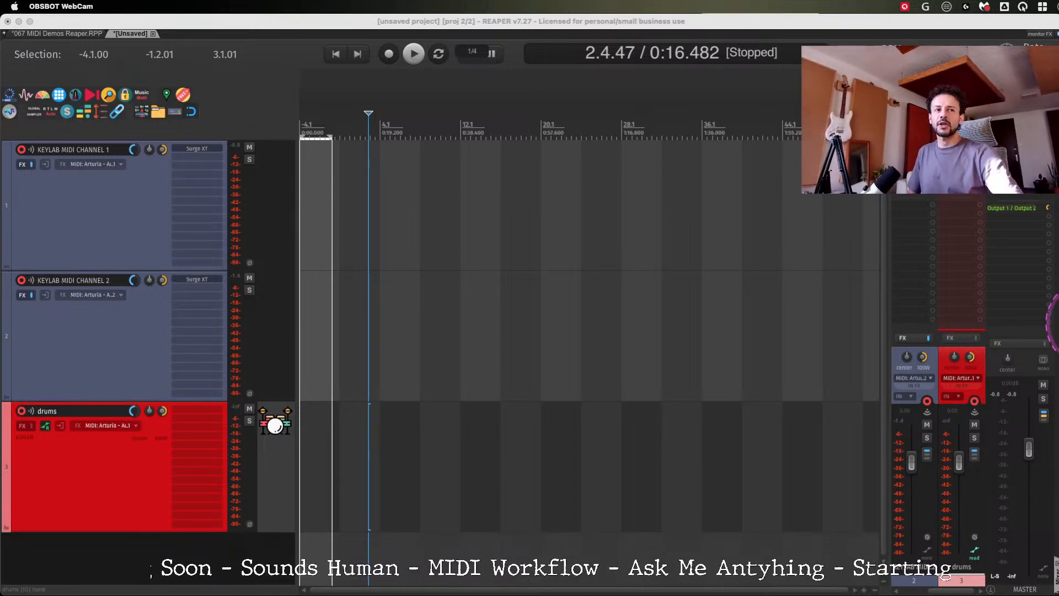
# Disarm recording on the KEYLAB MIDI CHANNEL 1, KEYLAB MIDI CHANNEL 2 and drums tracks.
pyautogui.click(97, 324)
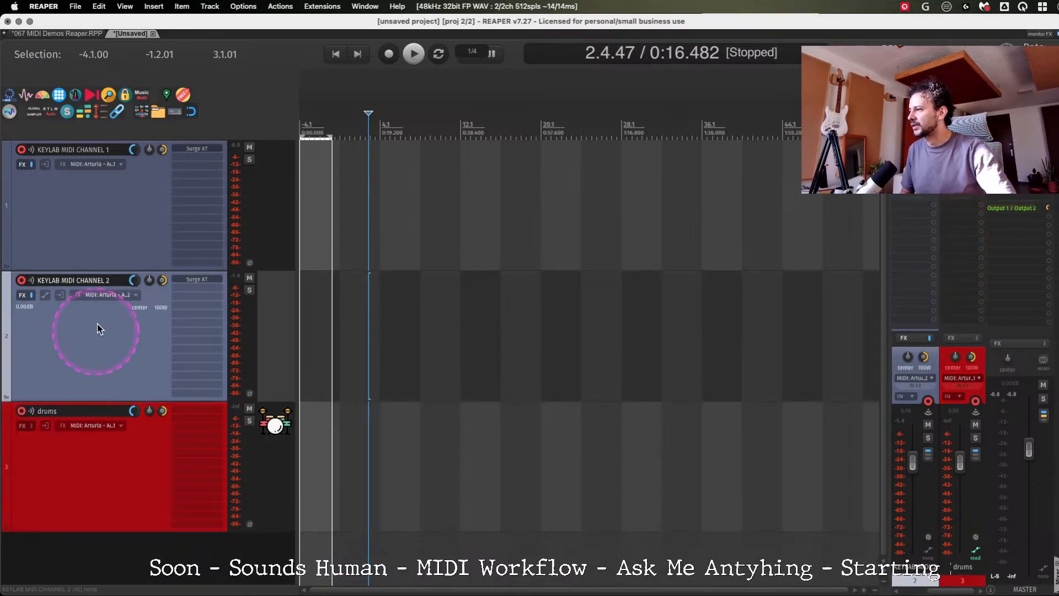
pyautogui.press('F7')
pyautogui.click(103, 223)
pyautogui.press('F7')
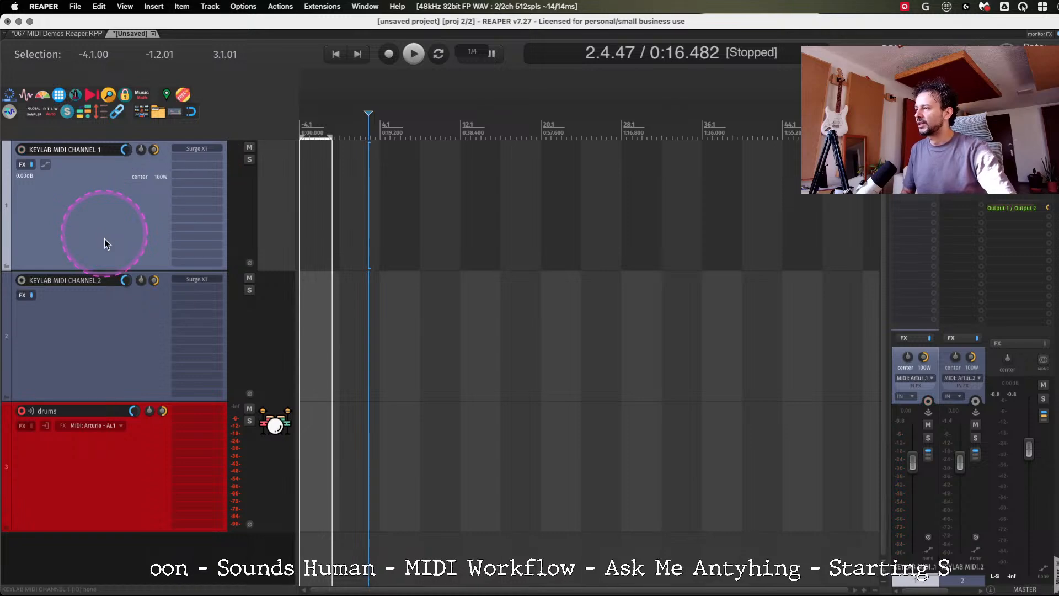
pyautogui.keyDown('shift'); pyautogui.click(103, 333); pyautogui.keyUp('shift')
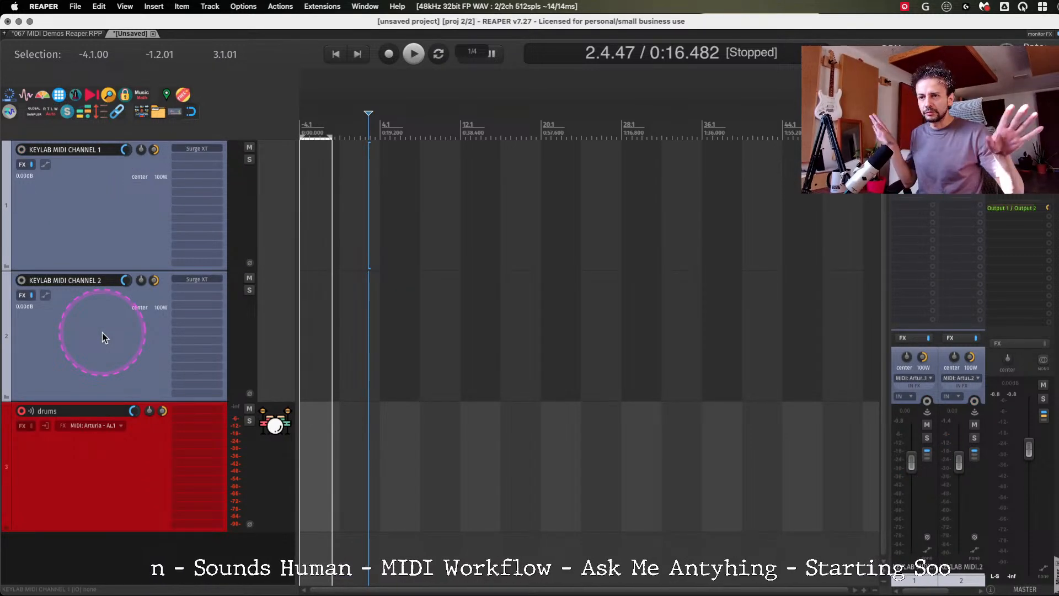
pyautogui.click(101, 332)
pyautogui.click(105, 223)
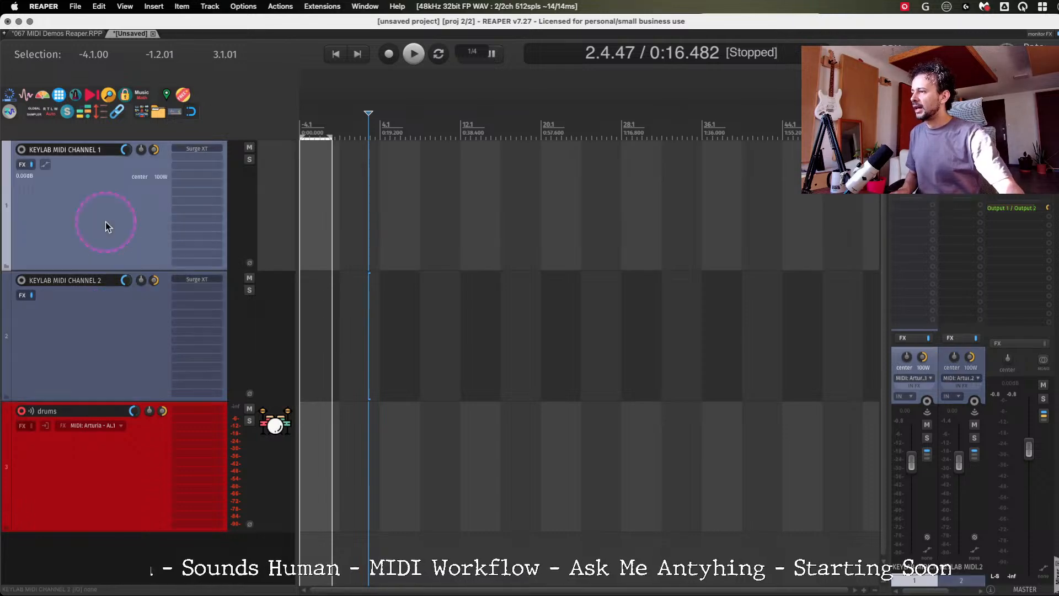
pyautogui.click(91, 311)
pyautogui.click(101, 304)
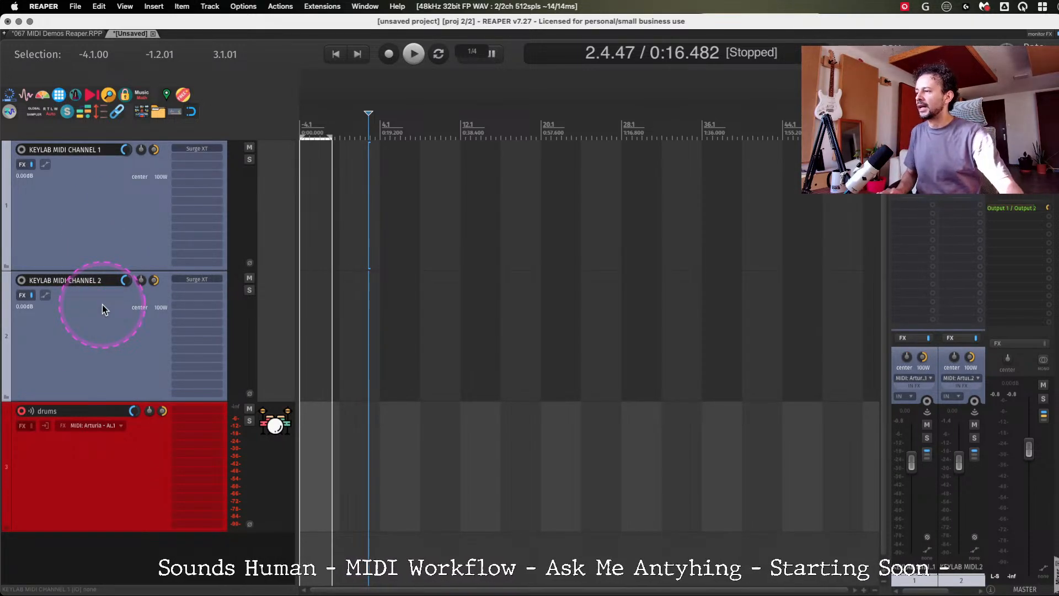
pyautogui.click(117, 257)
pyautogui.click(95, 385)
pyautogui.click(95, 415)
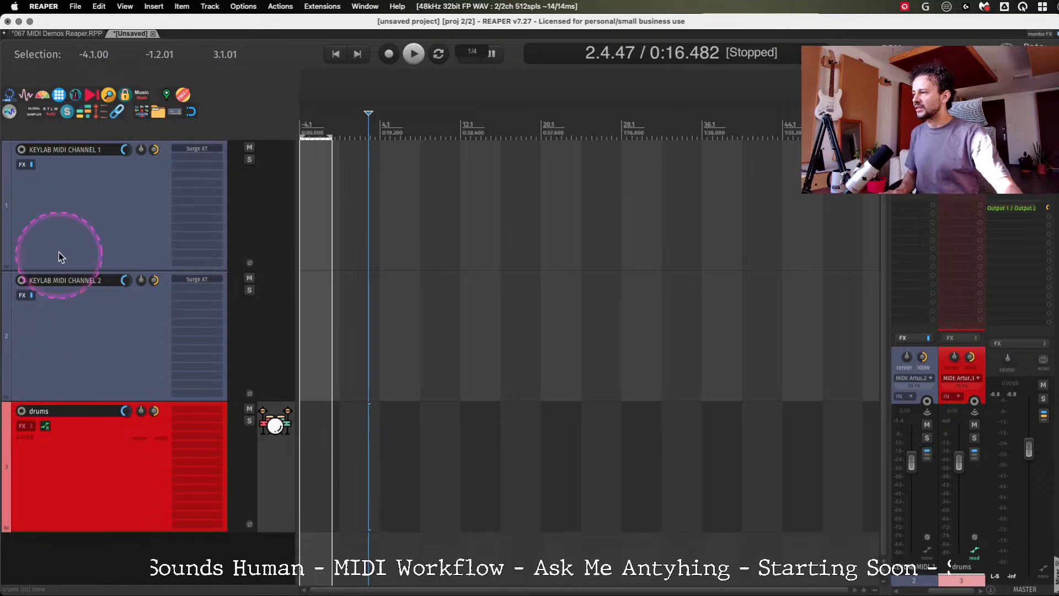
# Delete all three tracks from the unsaved project.
pyautogui.keyDown('shift'); pyautogui.click(63, 224); pyautogui.keyUp('shift')
pyautogui.press('Delete')
pyautogui.press('Return')
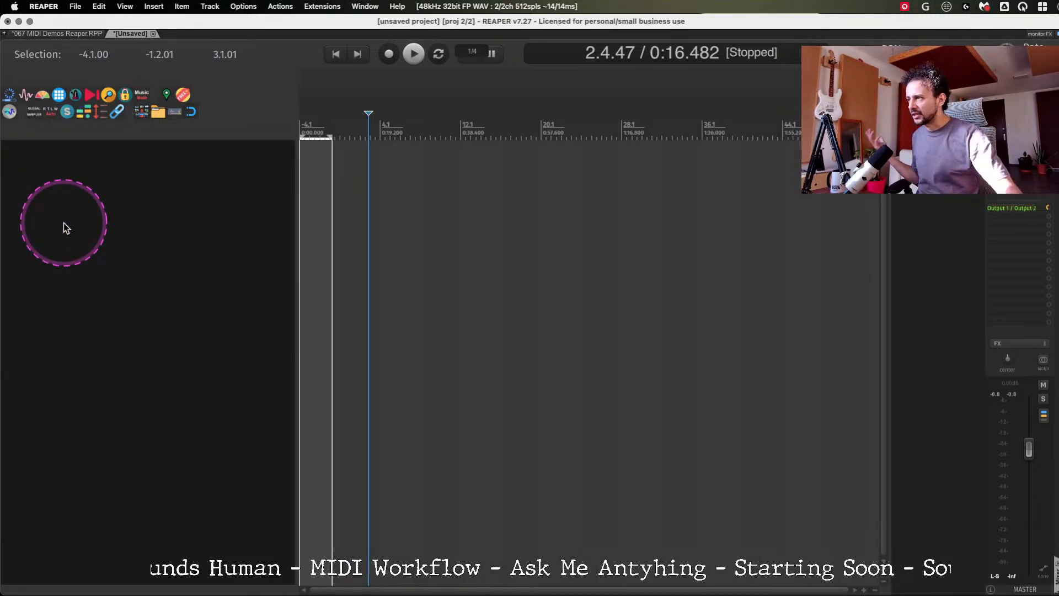
pyautogui.rightClick(229, 131)
pyautogui.moveTo(264, 140)
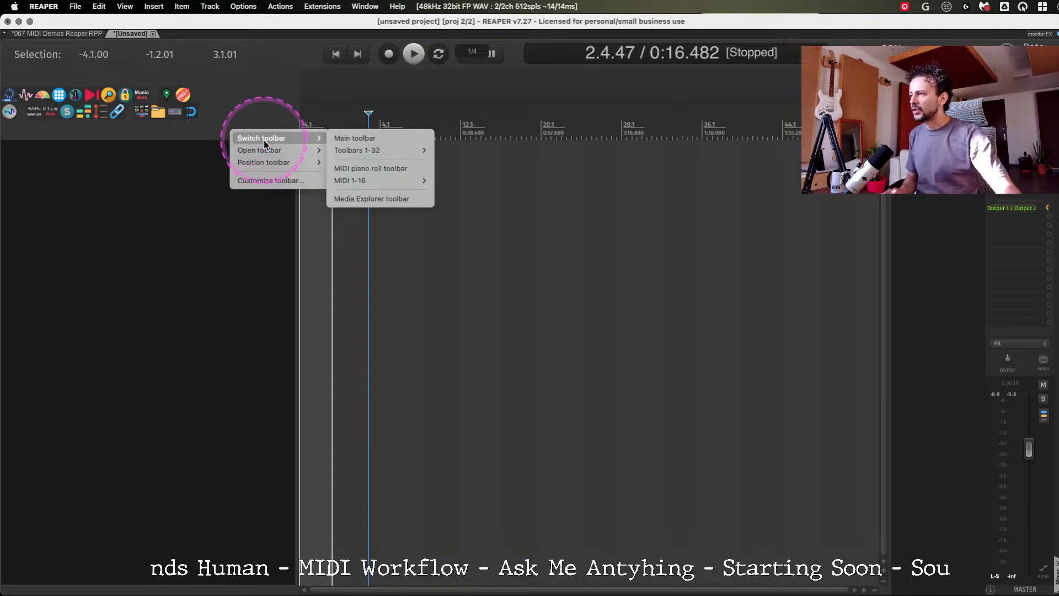
pyautogui.moveTo(378, 150)
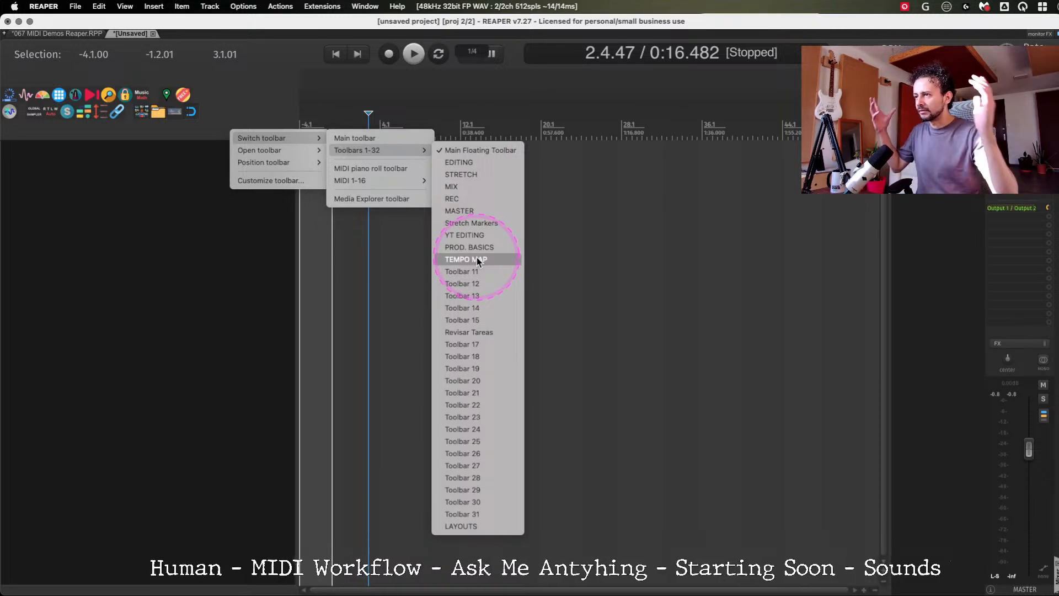
pyautogui.click(170, 257)
# Insert the XO XLN MultiOut 18 Channels track template from the Instruments group.
pyautogui.rightClick(184, 190)
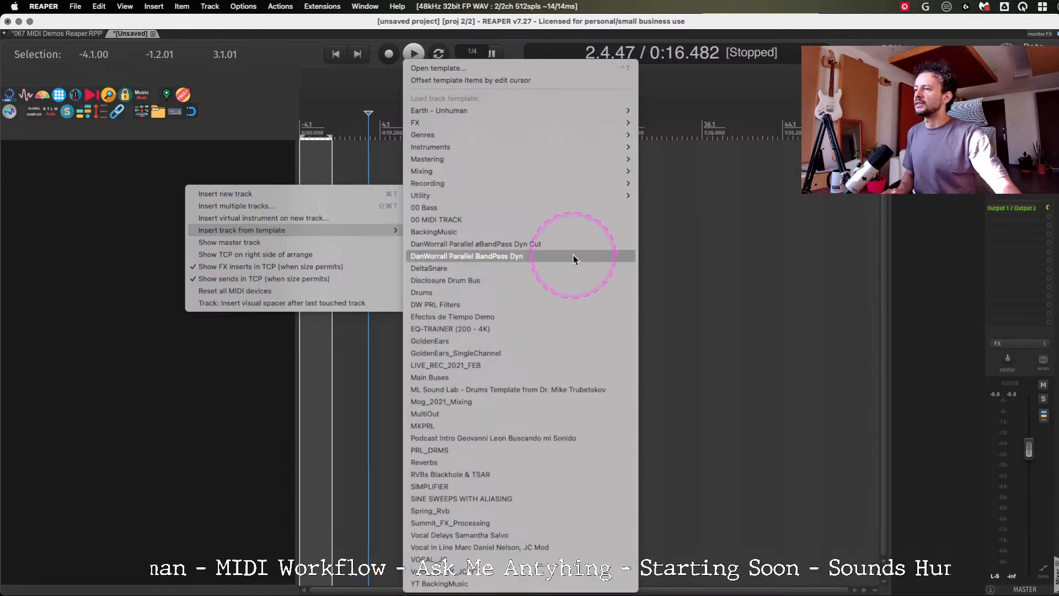
pyautogui.moveTo(520, 147)
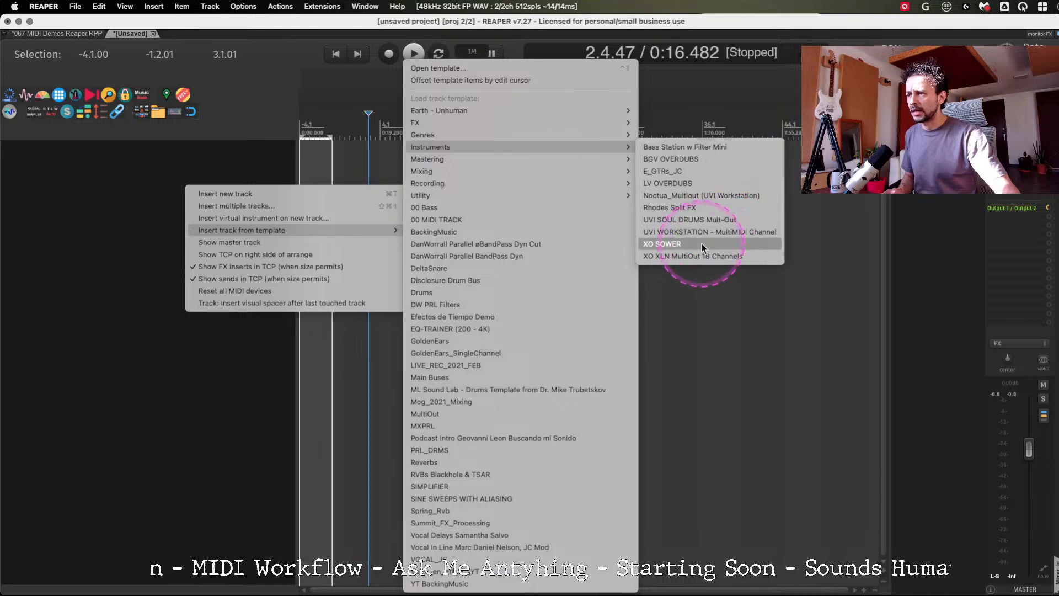
pyautogui.click(674, 257)
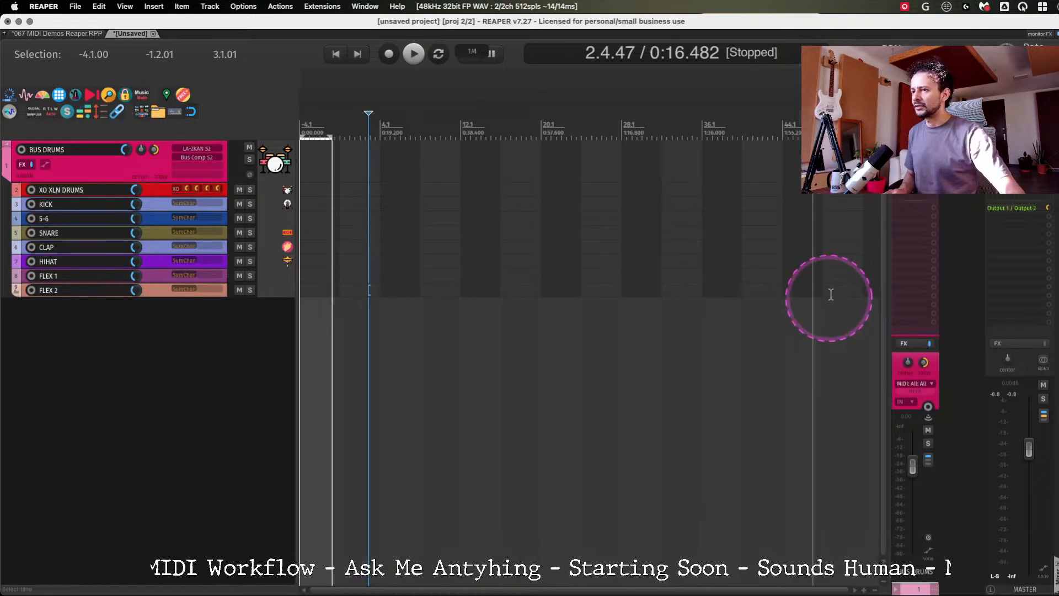
# Widen the mixer to show all the drum channels and inspect the XO plug-in on the XO XLN DRUMS track.
pyautogui.click(102, 173)
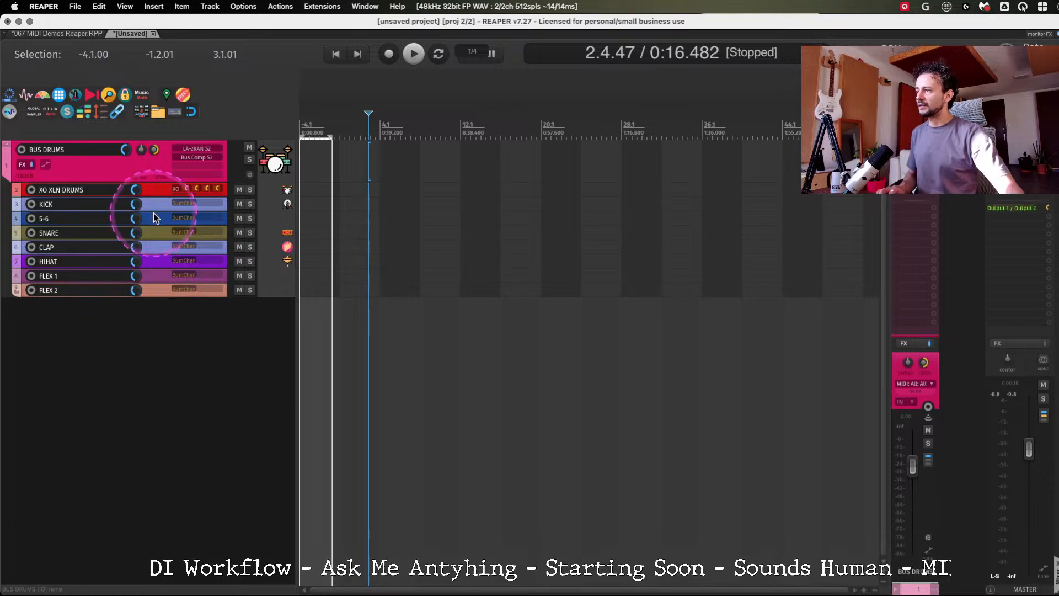
pyautogui.click(154, 188)
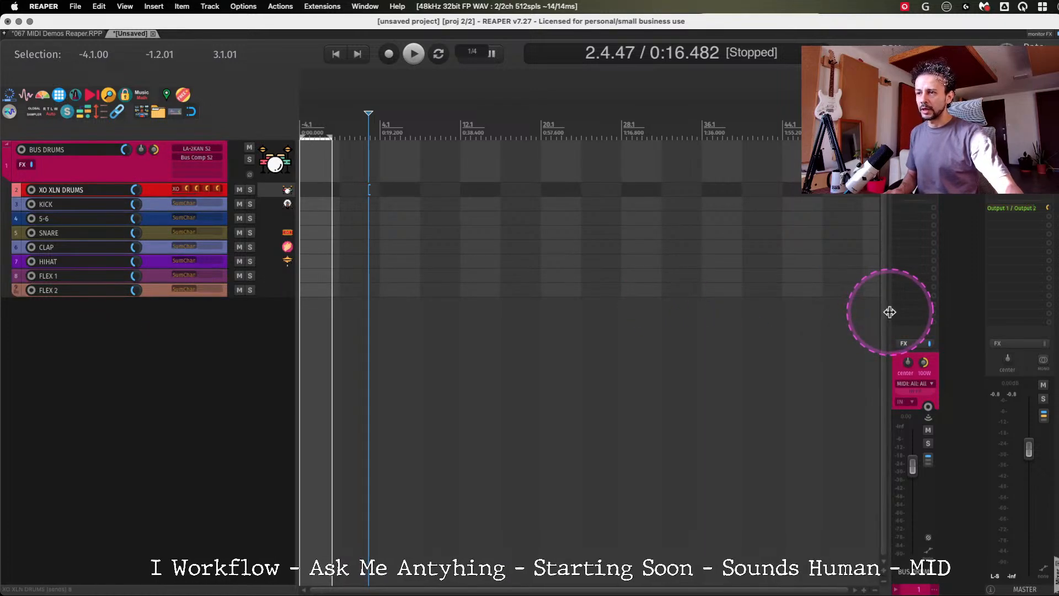
pyautogui.moveTo(889, 310); pyautogui.dragTo(488, 365)
pyautogui.click(474, 581)
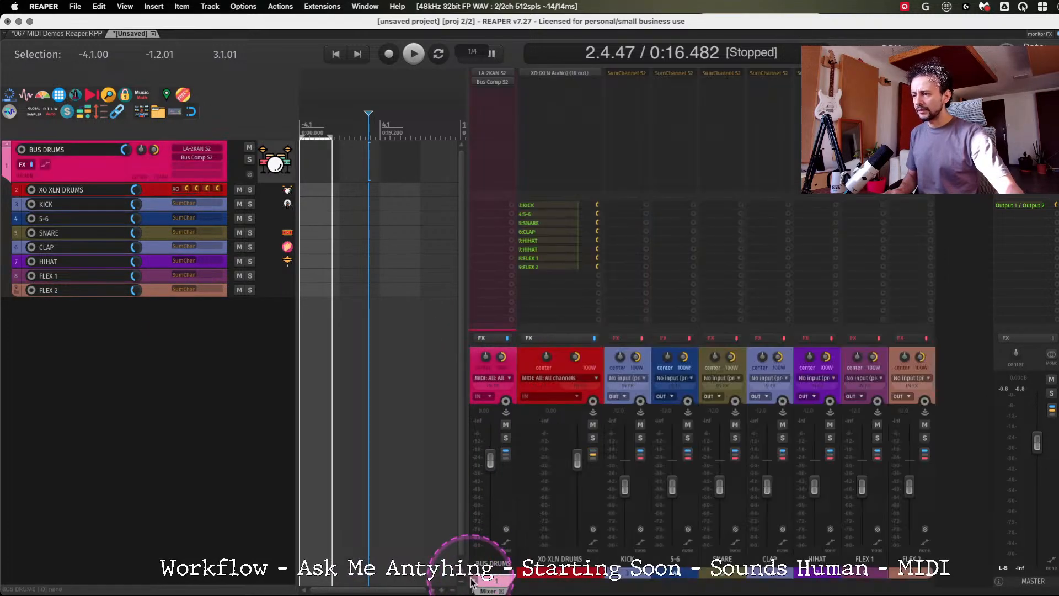
pyautogui.click(590, 360)
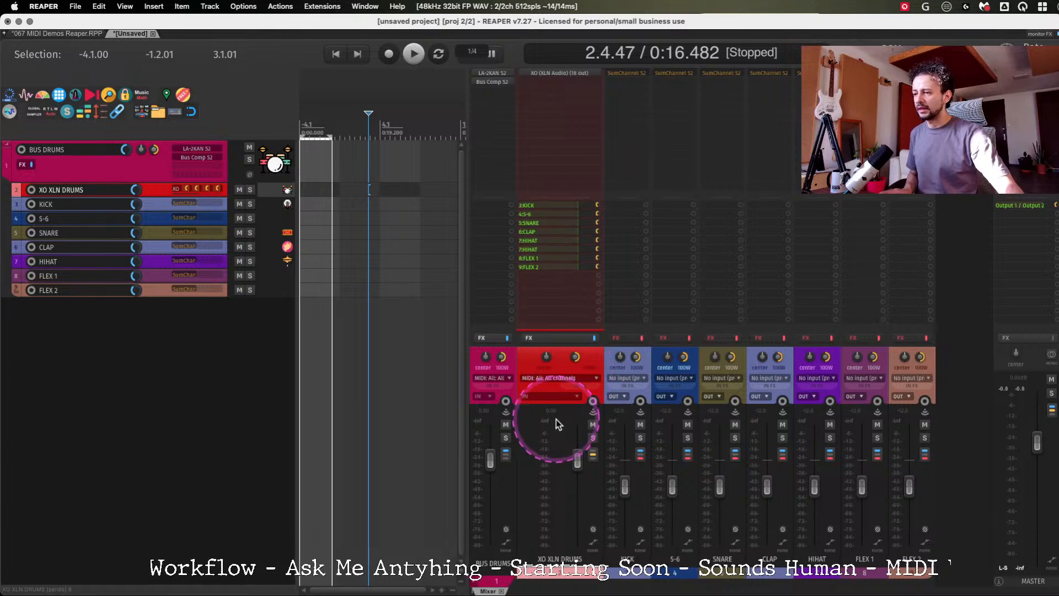
pyautogui.click(558, 72)
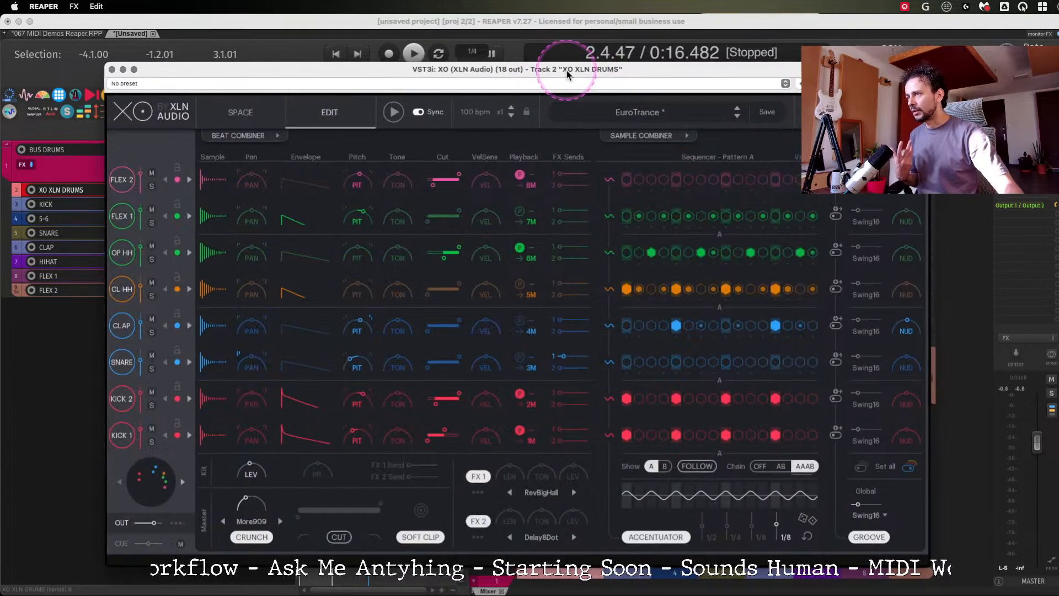
pyautogui.click(111, 70)
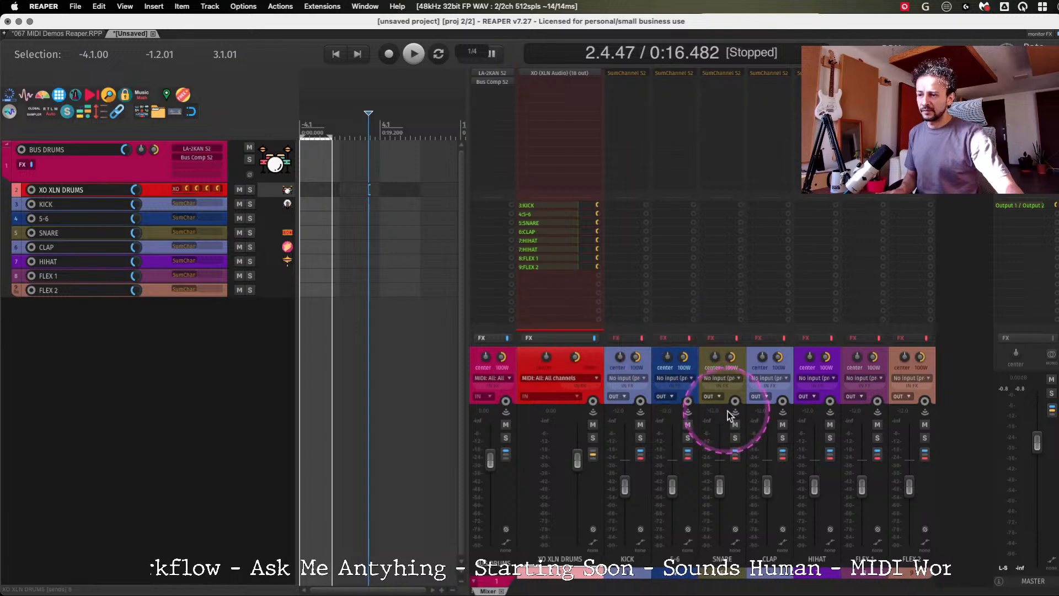
# Arm all the tracks from KICK to FLEX 2 for recording.
pyautogui.click(648, 356)
pyautogui.keyDown('shift'); pyautogui.click(895, 358); pyautogui.keyUp('shift')
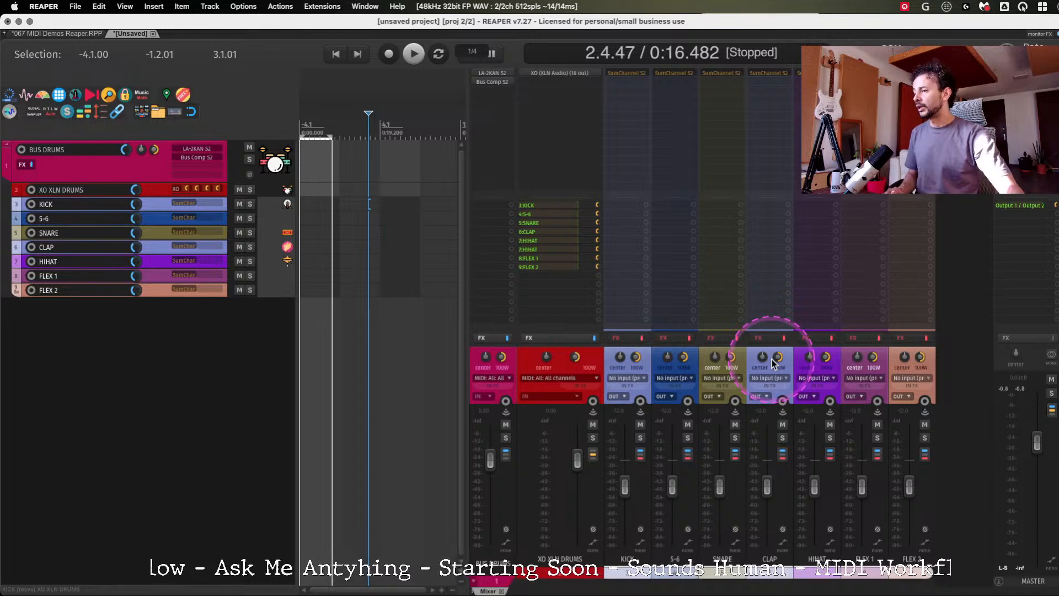
pyautogui.press('F7')
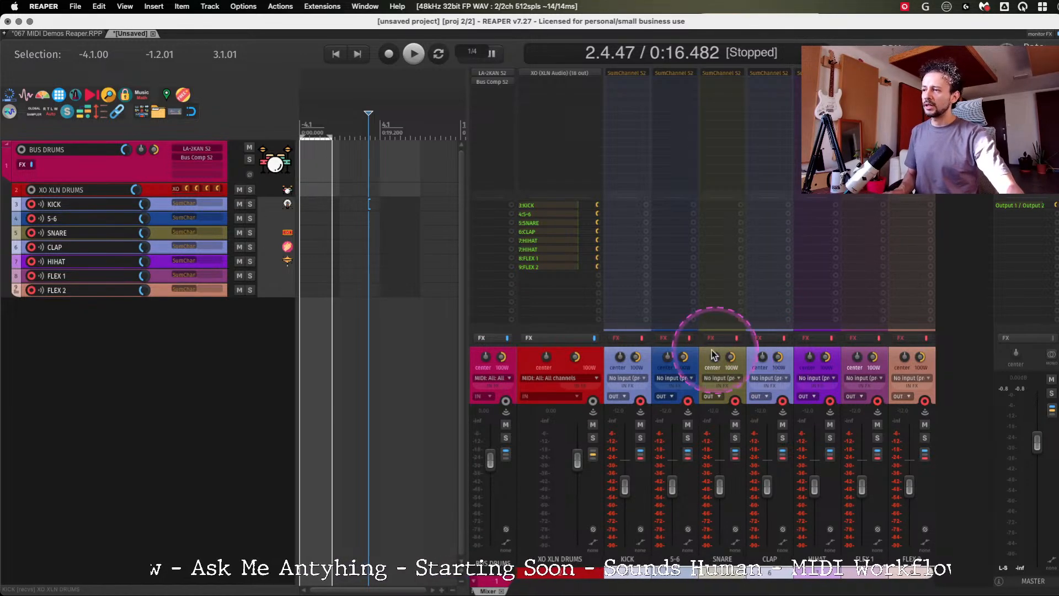
# Check the XO plug-in's drum pattern and play it back while watching the levels on the individual output tracks.
pyautogui.doubleClick(552, 73)
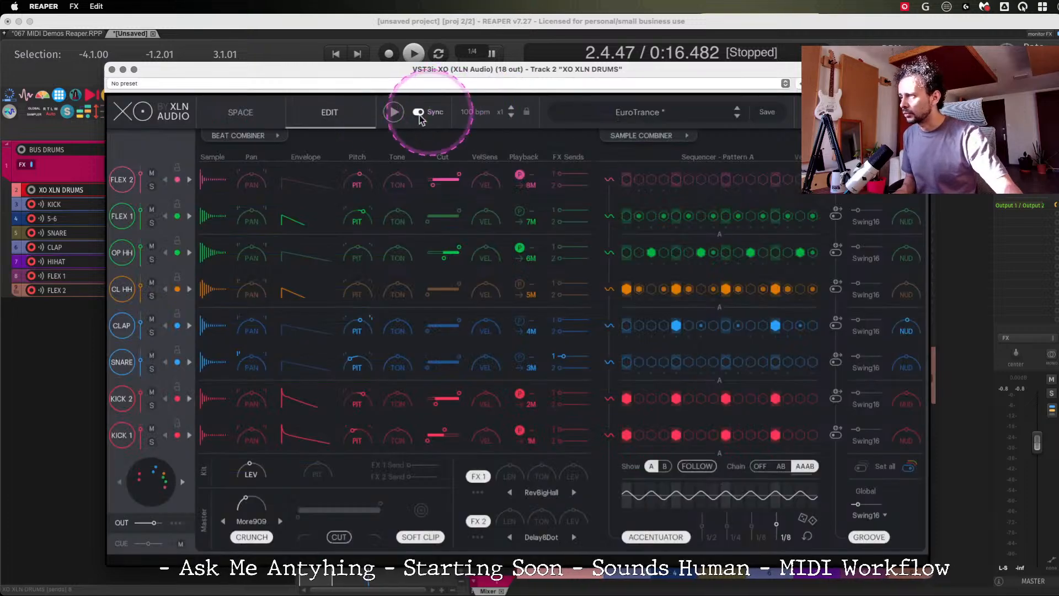
pyautogui.click(112, 70)
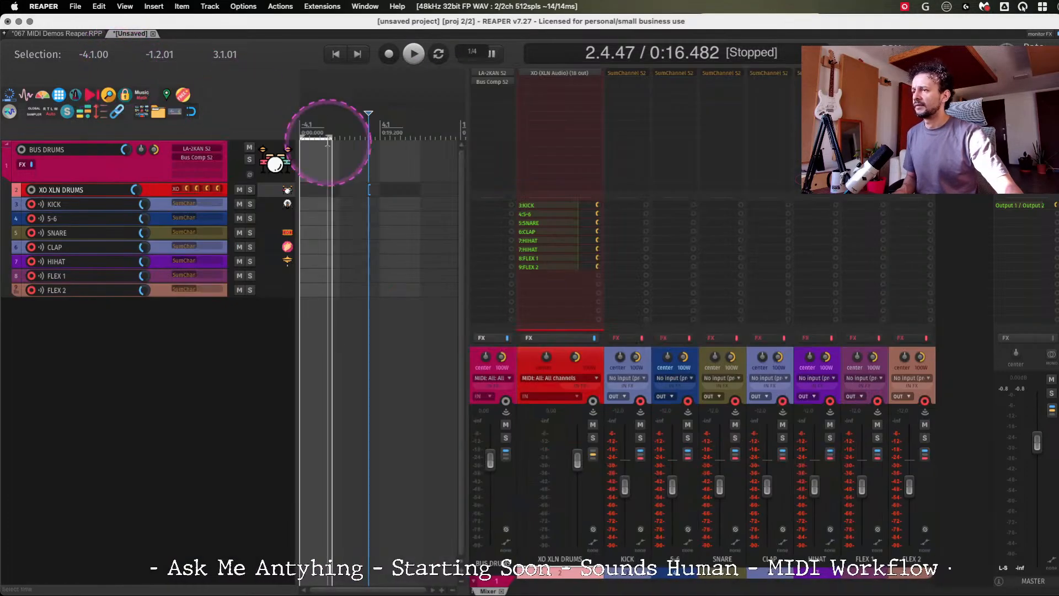
pyautogui.press('space')
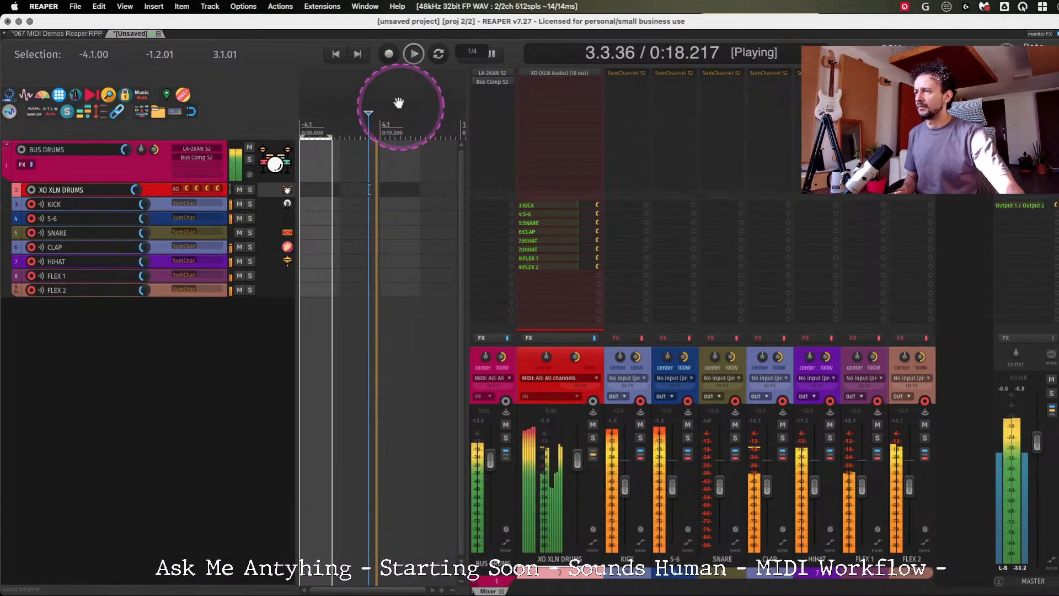
pyautogui.press('space')
pyautogui.click(390, 53)
pyautogui.press('space')
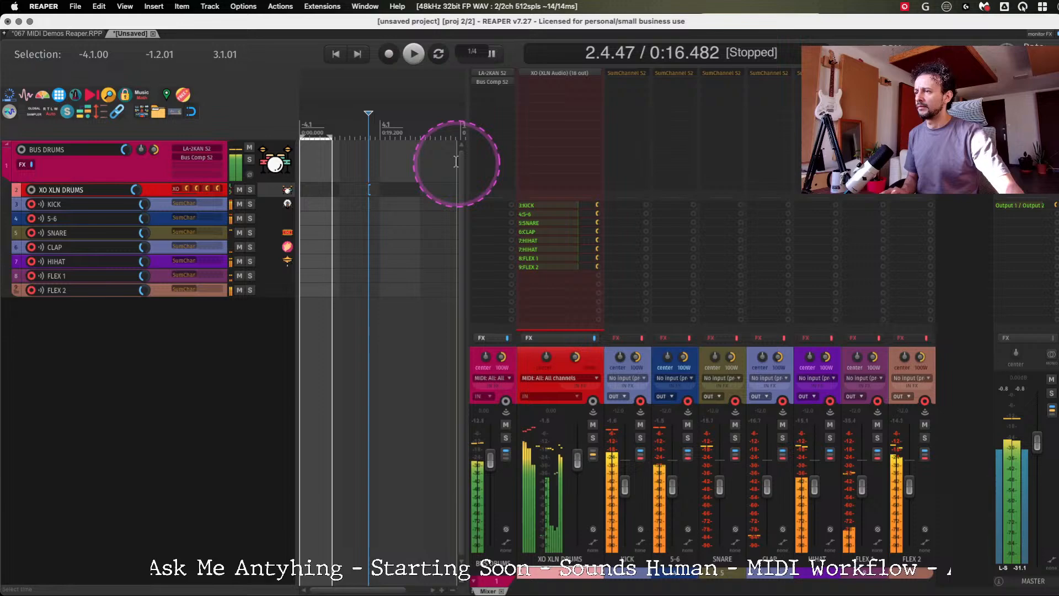
# Record the XO outputs as audio onto the armed KICK to FLEX 2 tracks and move the edit cursor past the recorded items.
pyautogui.click(389, 53)
pyautogui.moveTo(468, 152); pyautogui.dragTo(580, 158)
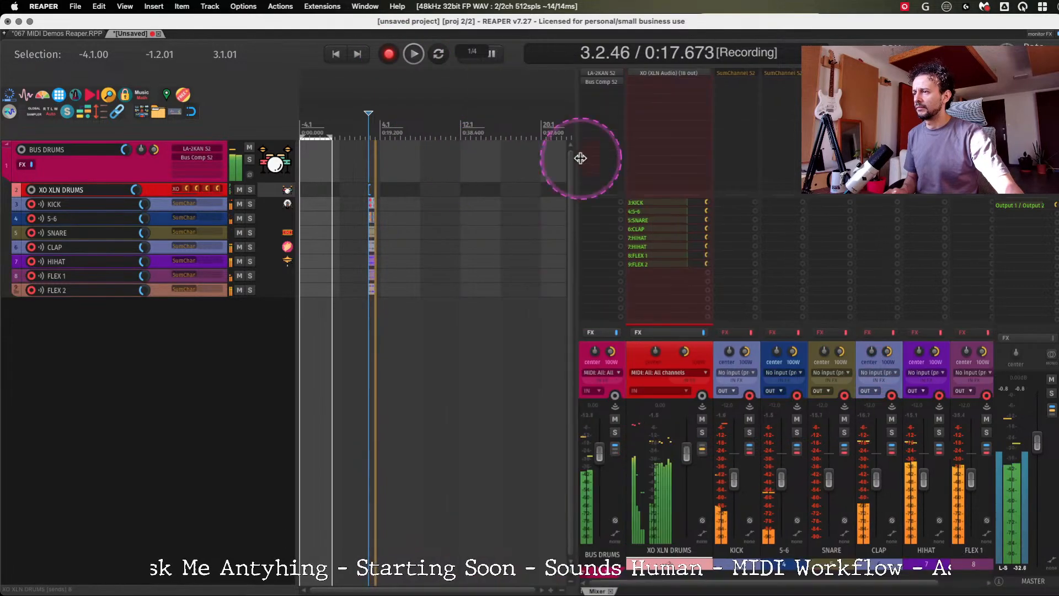
pyautogui.moveTo(352, 199); pyautogui.dragTo(513, 296)
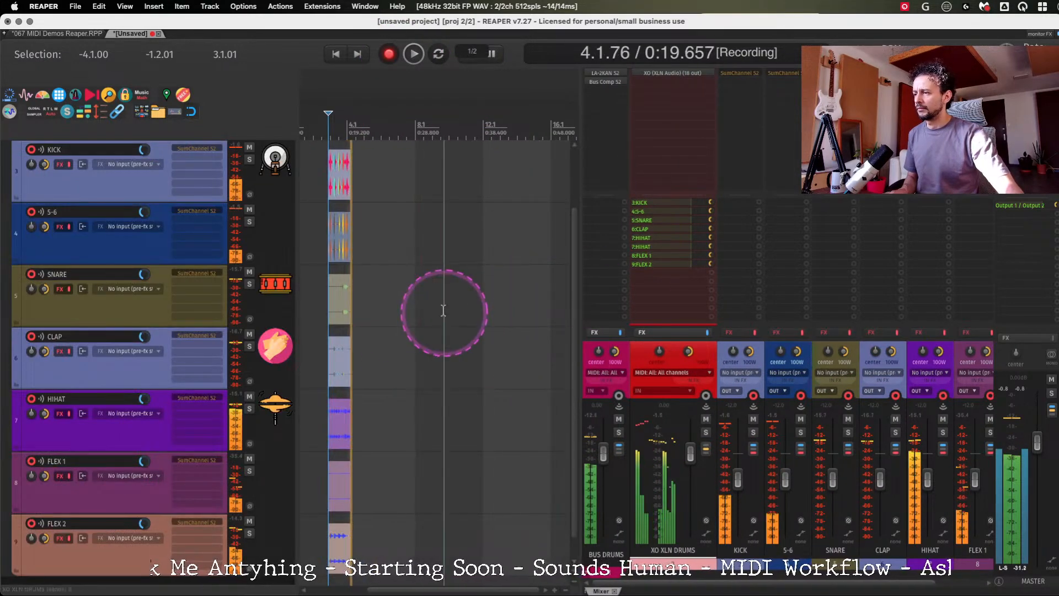
pyautogui.press('space')
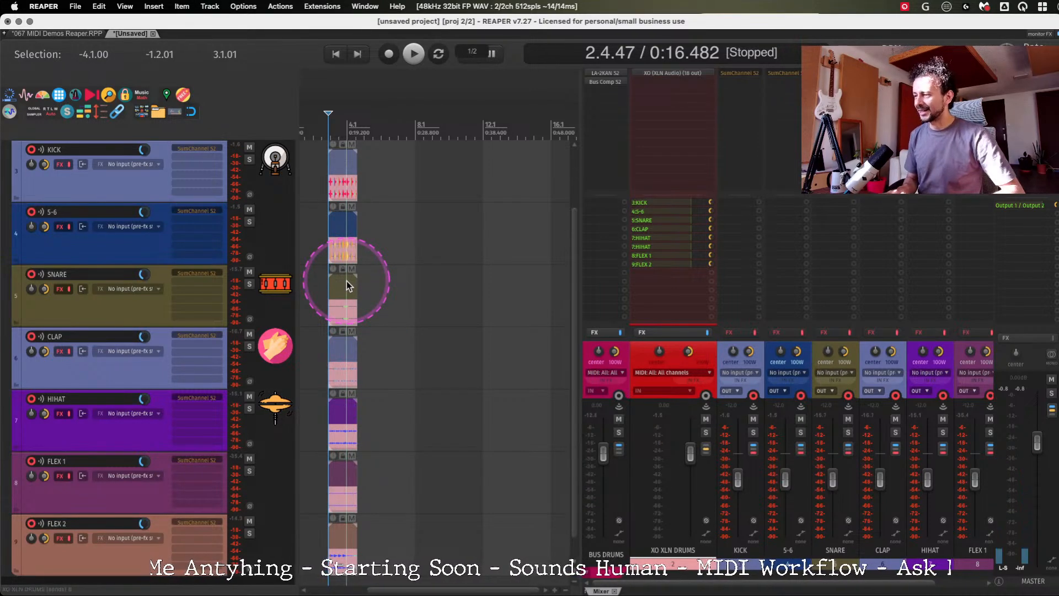
pyautogui.click(393, 175)
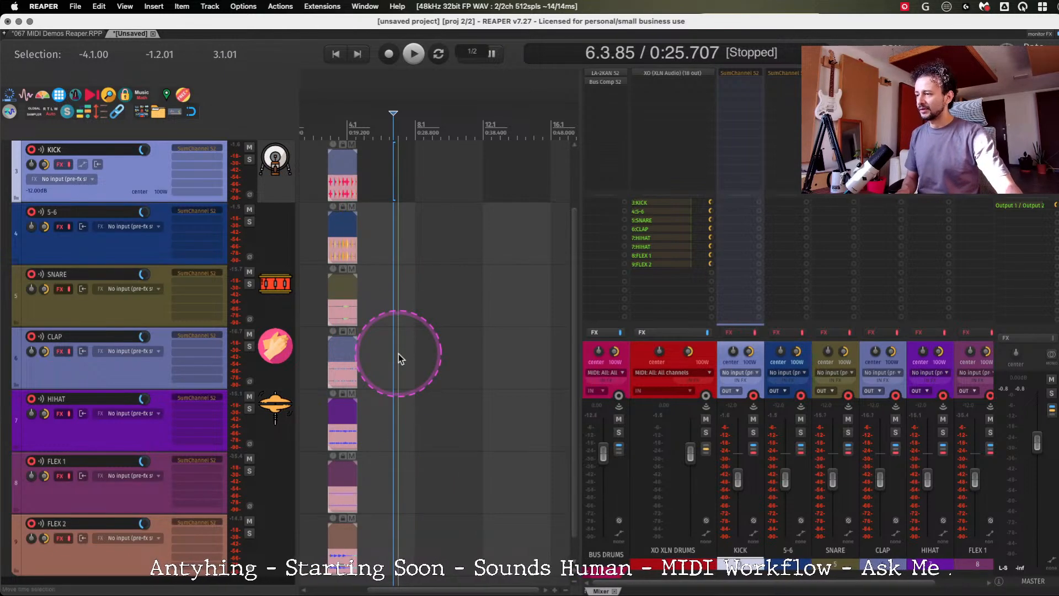
pyautogui.click(421, 356)
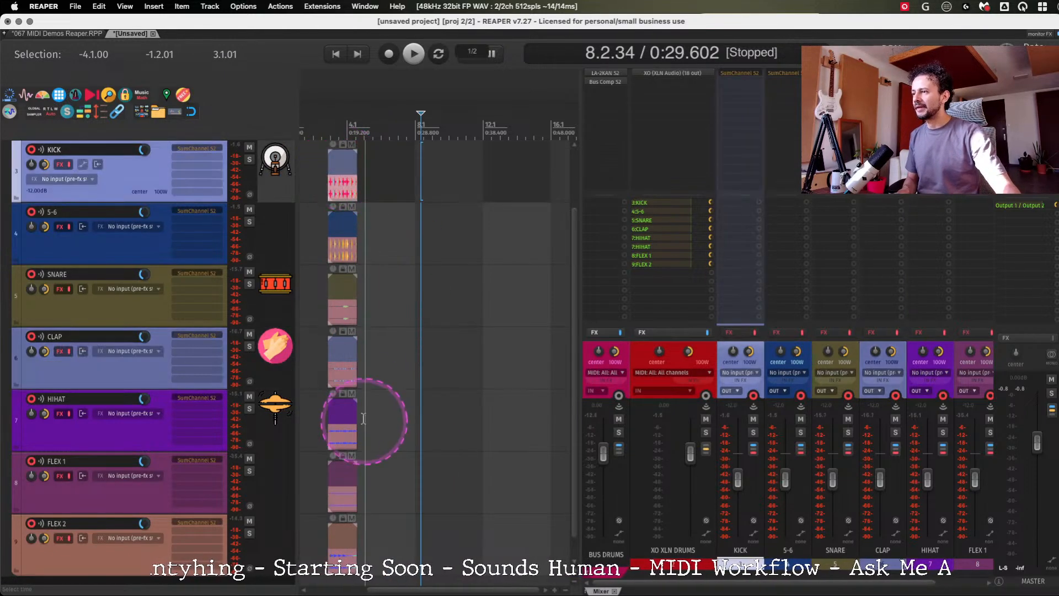
# Select the recorded audio items on the KICK to FLEX 2 tracks and delete them.
pyautogui.click(342, 538)
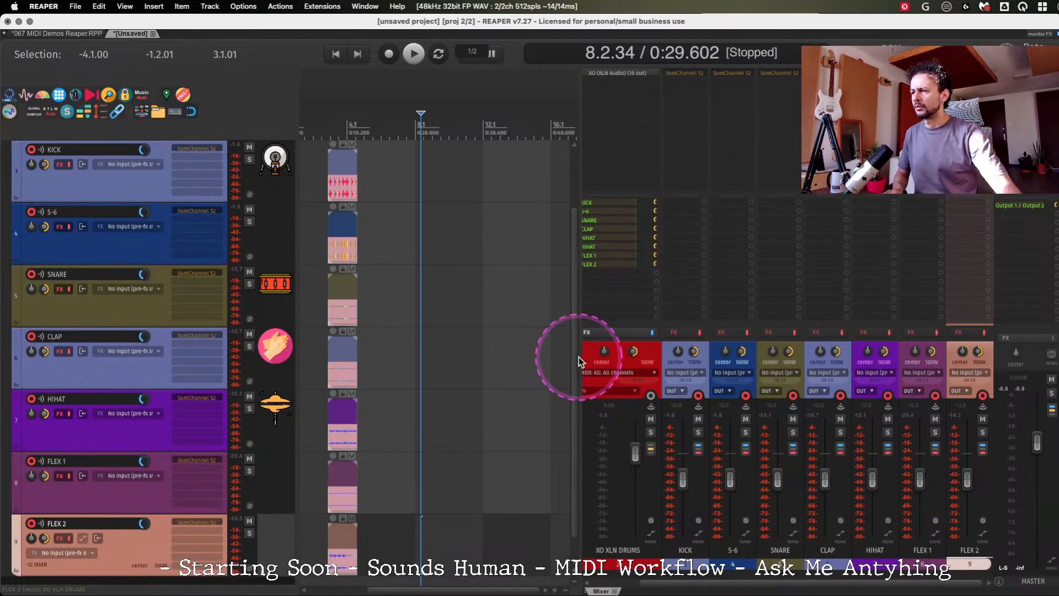
pyautogui.moveTo(579, 357); pyautogui.dragTo(668, 359)
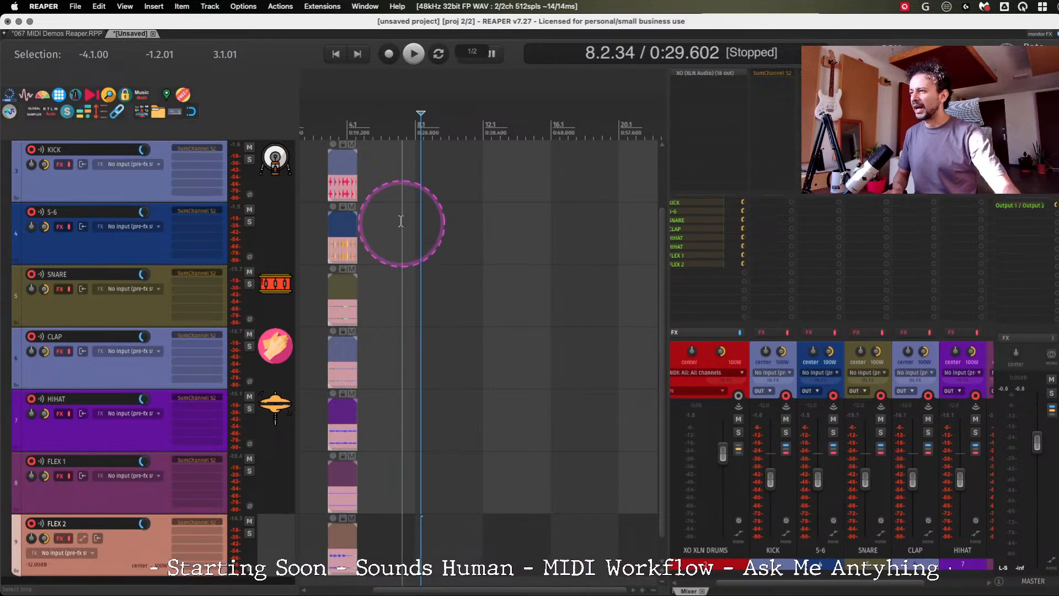
pyautogui.click(402, 218)
pyautogui.moveTo(320, 162); pyautogui.dragTo(340, 587)
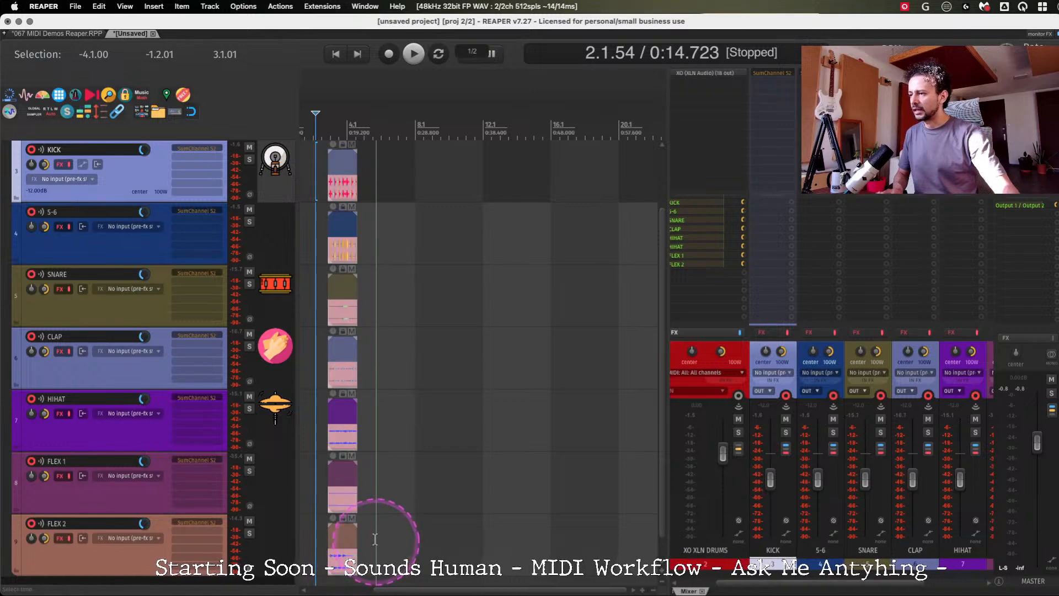
pyautogui.press('Delete')
# Widen the mixer, open the XO plug-in on the XO XLN DRUMS track and check its WAV and MIDI export options.
pyautogui.moveTo(526, 336); pyautogui.dragTo(520, 331)
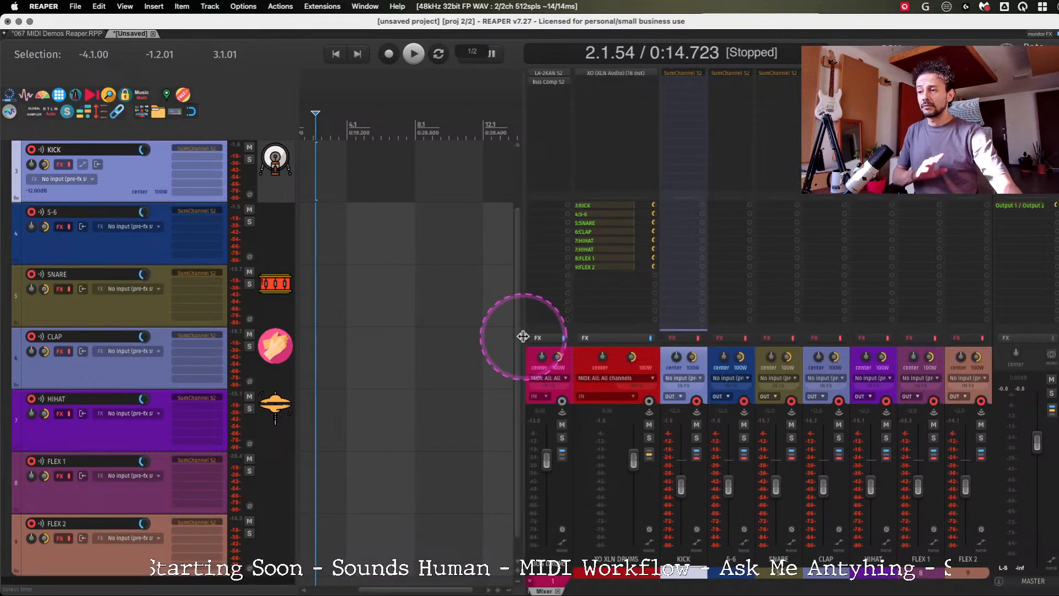
pyautogui.click(608, 71)
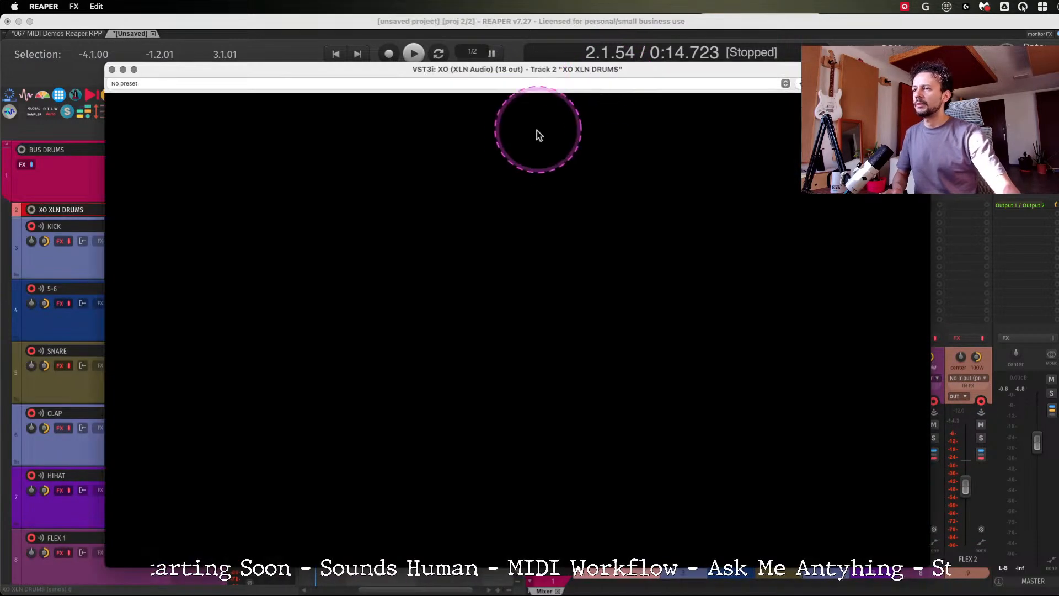
pyautogui.moveTo(554, 70); pyautogui.dragTo(574, 73)
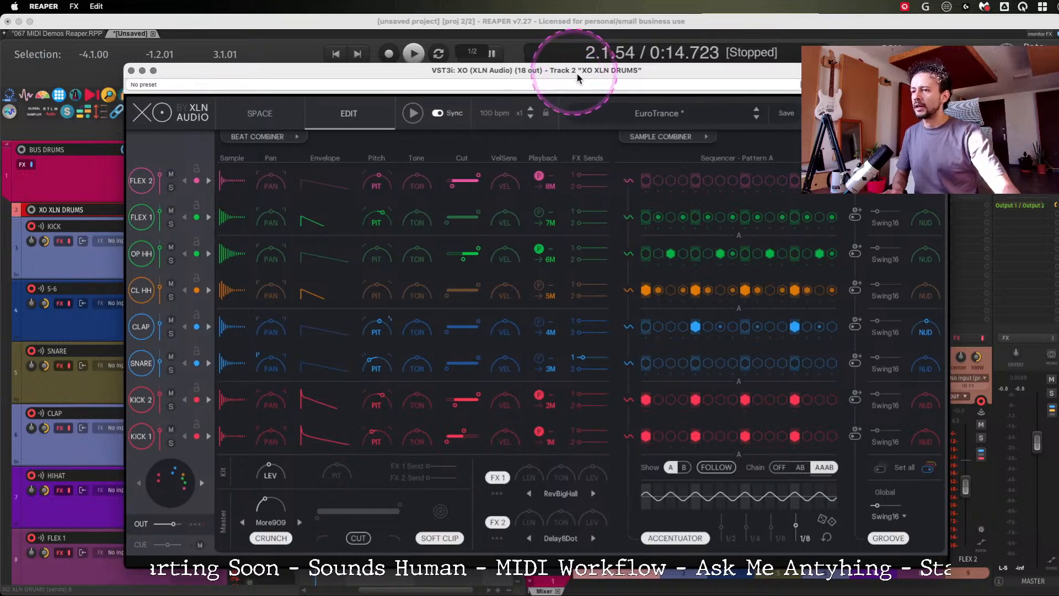
pyautogui.click(770, 94)
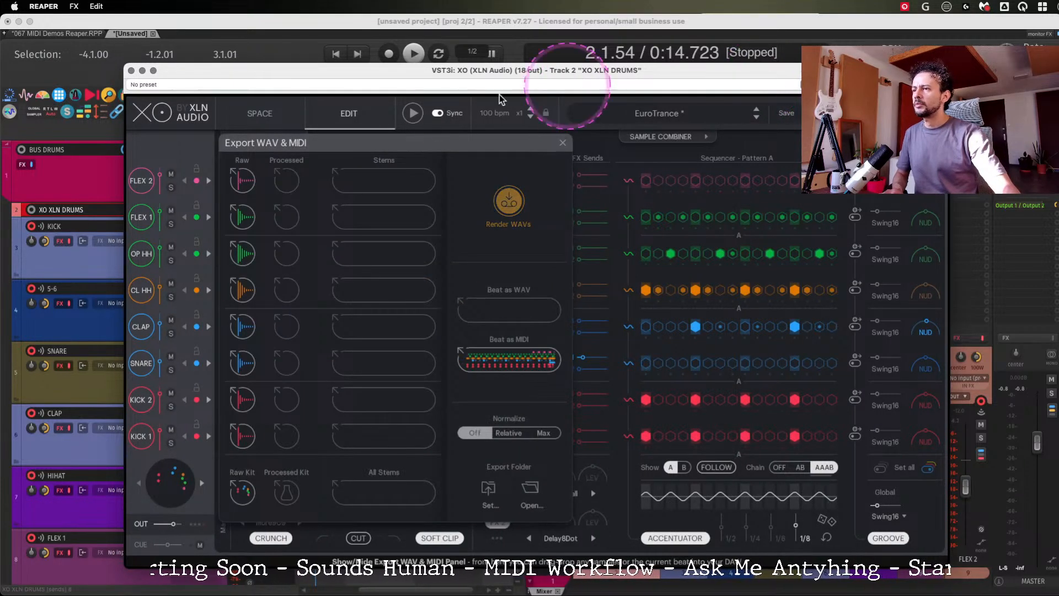
pyautogui.click(563, 143)
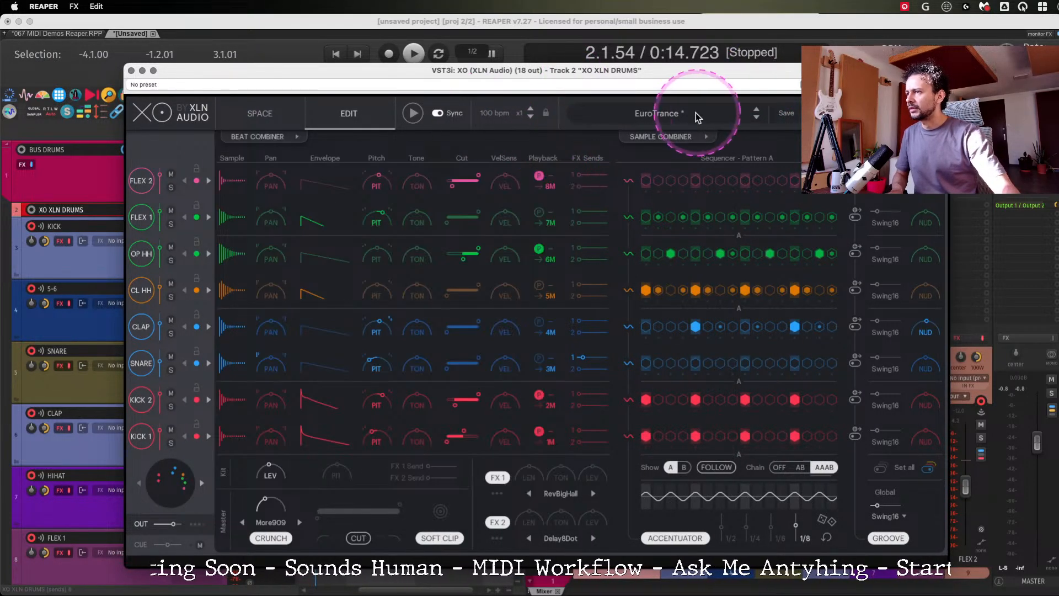
# Show XO's favorite presets sorted by tempo and load the Bells and Rides preset.
pyautogui.click(678, 112)
pyautogui.click(274, 196)
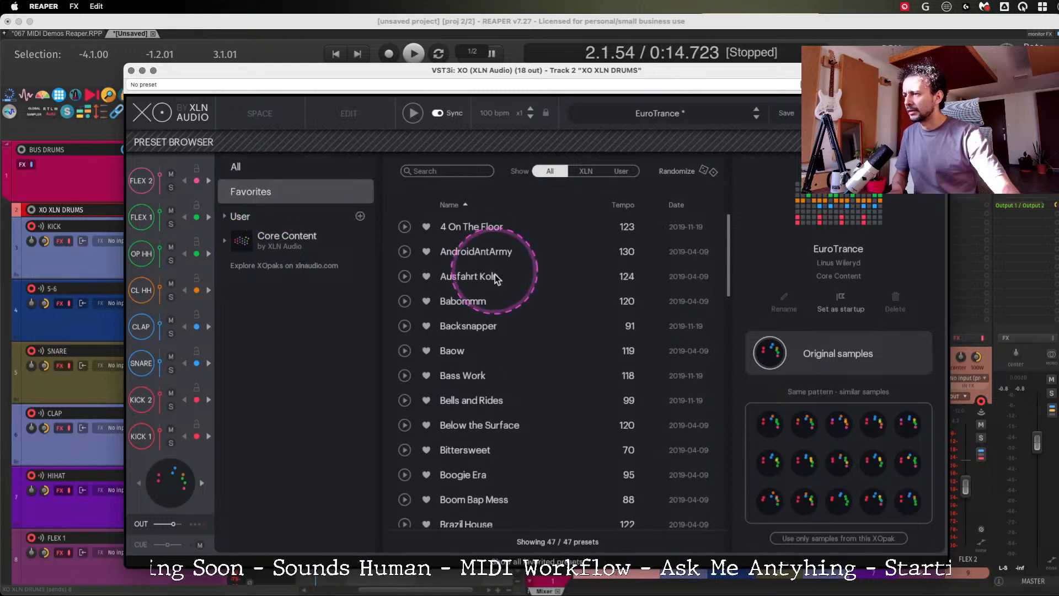
pyautogui.click(627, 205)
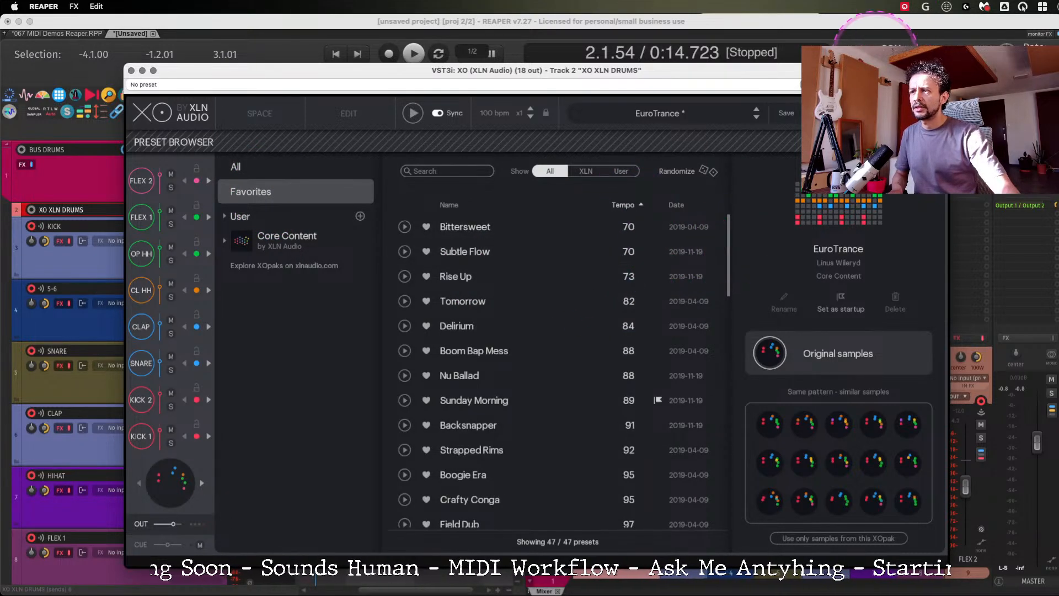
pyautogui.moveTo(727, 260); pyautogui.dragTo(712, 335)
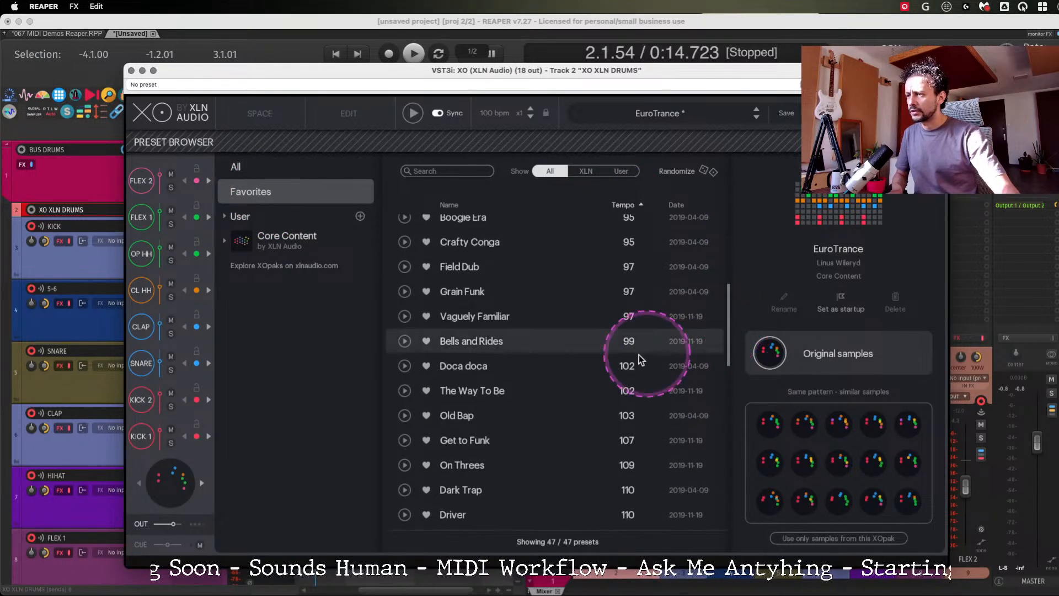
pyautogui.click(549, 342)
# Start playback and audition the Doca doca and The Way To Be presets in XO.
pyautogui.click(274, 42)
pyautogui.press('space')
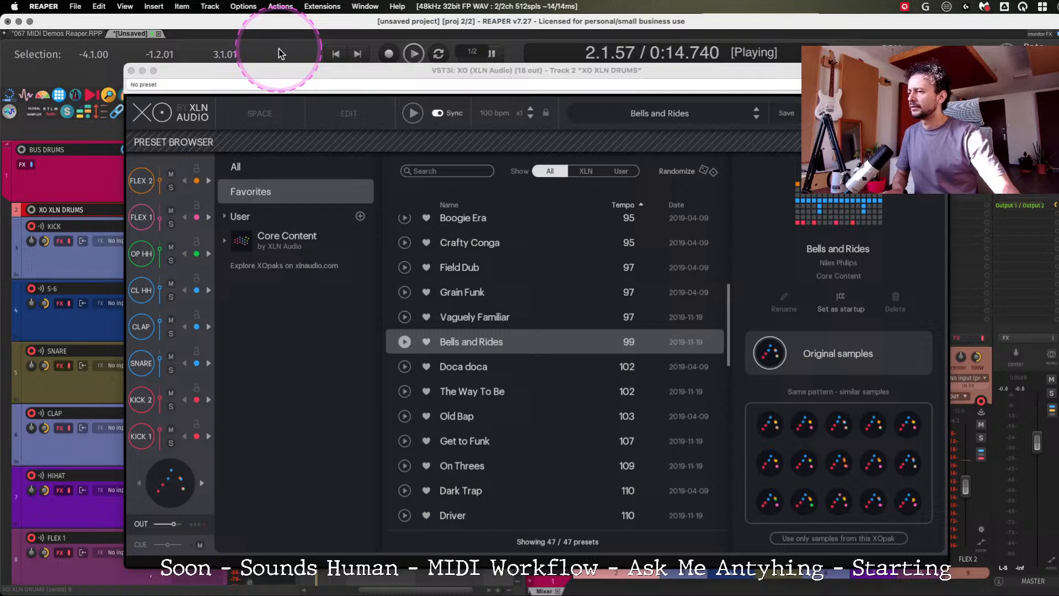
pyautogui.click(529, 371)
pyautogui.press('space')
pyautogui.press('space')
pyautogui.click(538, 396)
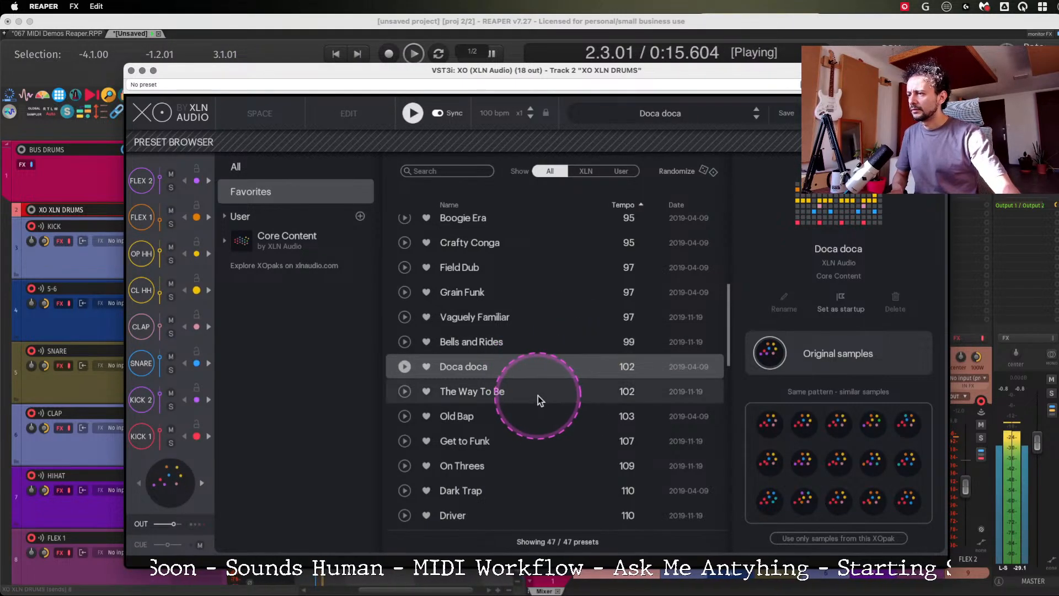
pyautogui.press('space')
pyautogui.press('space')
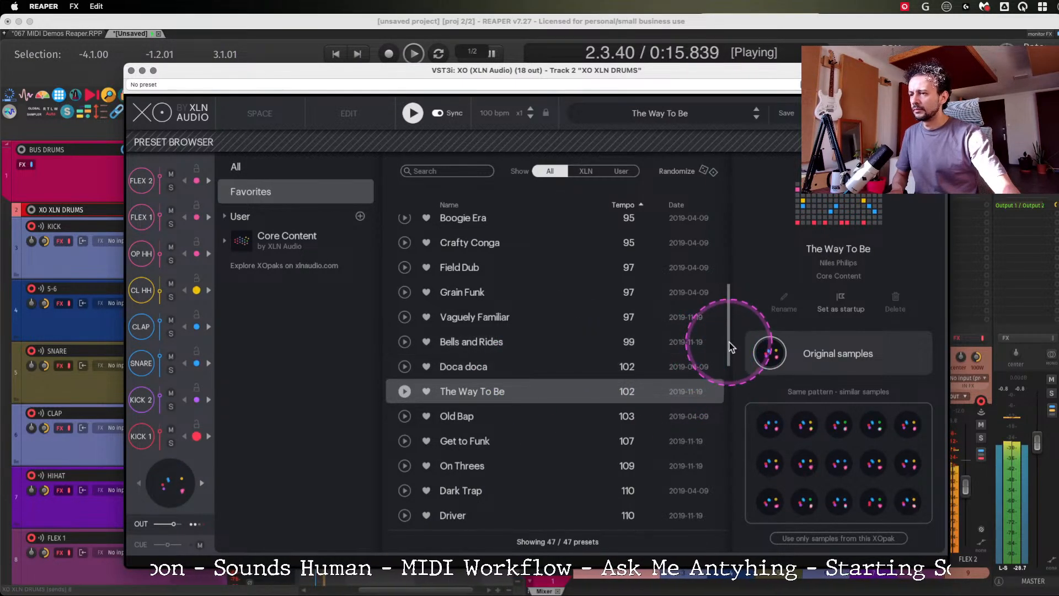
# Load the Old Bap preset, play it back, accept it to return to XO's pattern editor and stop playback.
pyautogui.moveTo(729, 342); pyautogui.dragTo(731, 356)
pyautogui.press('space')
pyautogui.click(601, 373)
pyautogui.press('space')
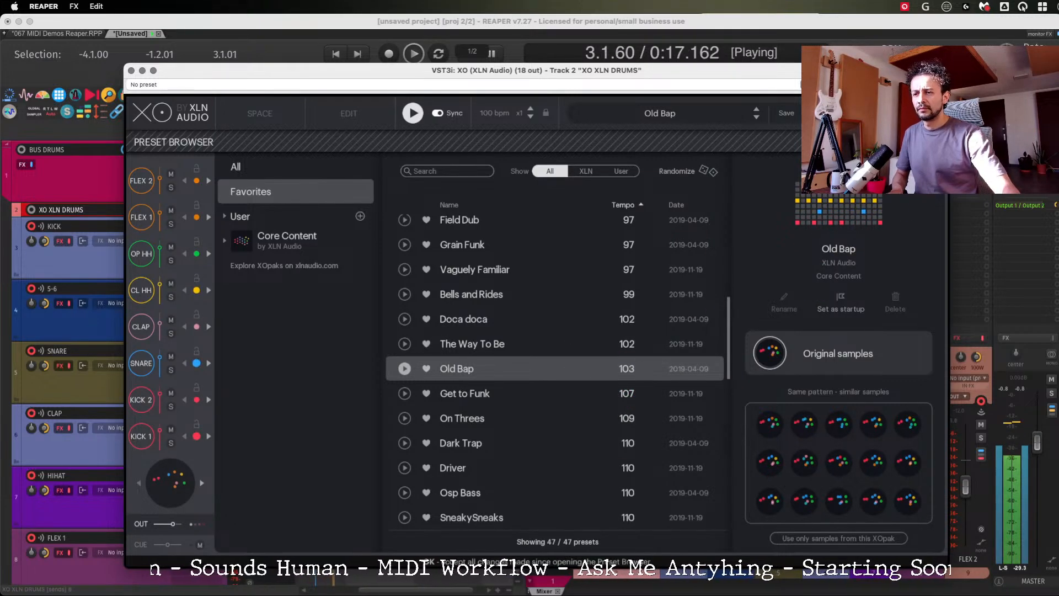
pyautogui.click(608, 172)
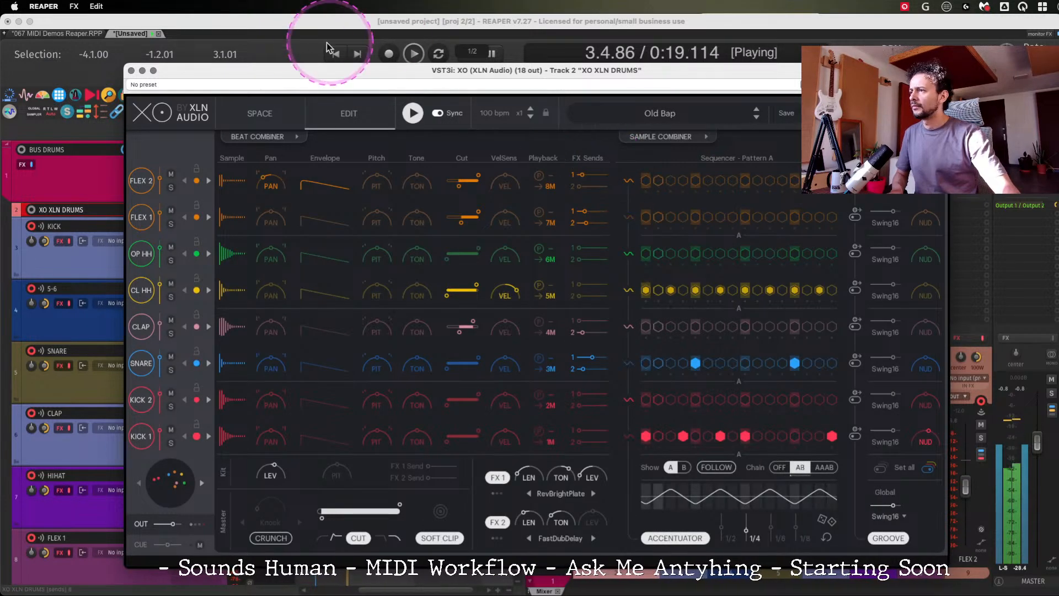
pyautogui.click(293, 53)
pyautogui.press('space')
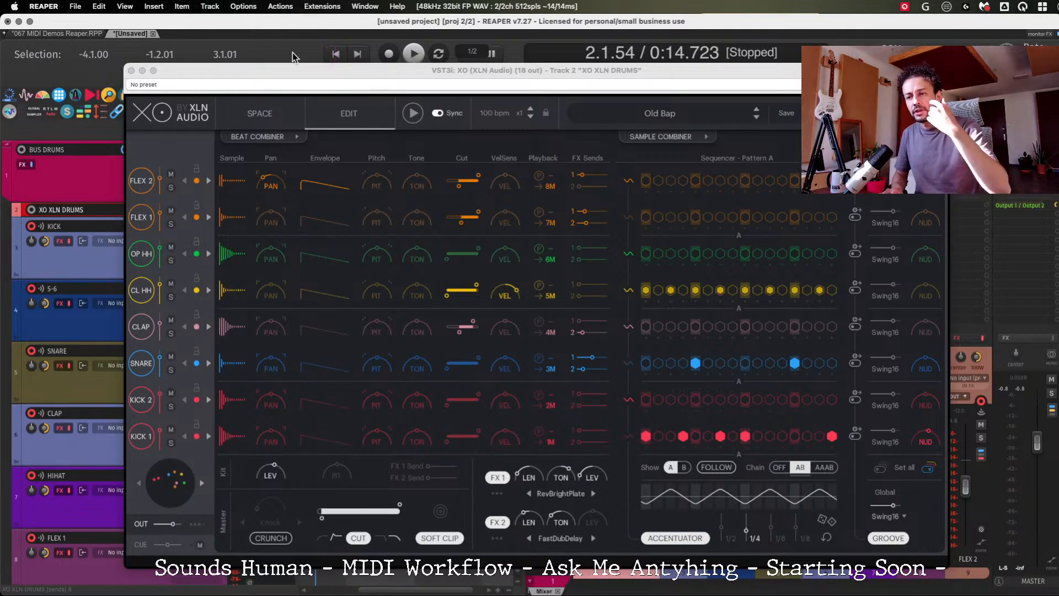
# Switch to the Brave browser and search the web in a new tab for "gumroad 1 keylab + 4 channels".
pyautogui.press('super+Tab')
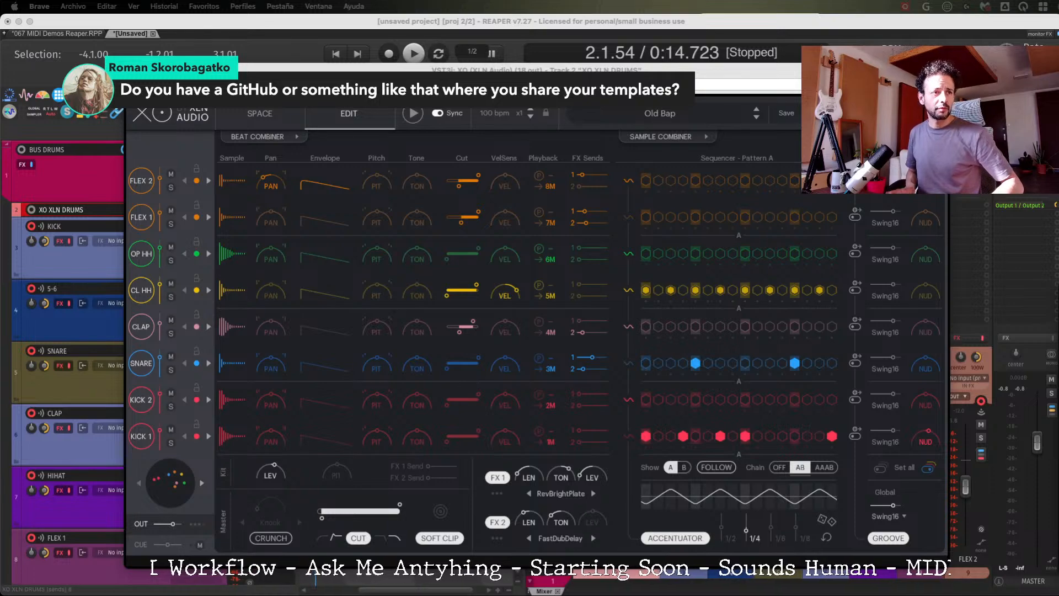
pyautogui.hotkey('ctrl', 'alt', 'Right')
pyautogui.hotkey('ctrl', 'alt', 'e')
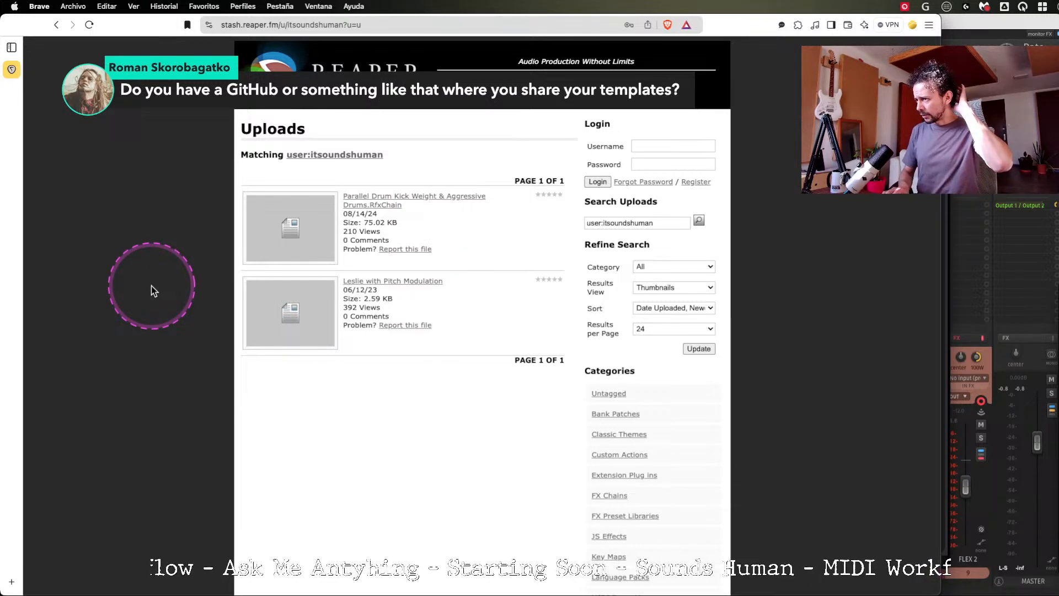
pyautogui.press('super+t')
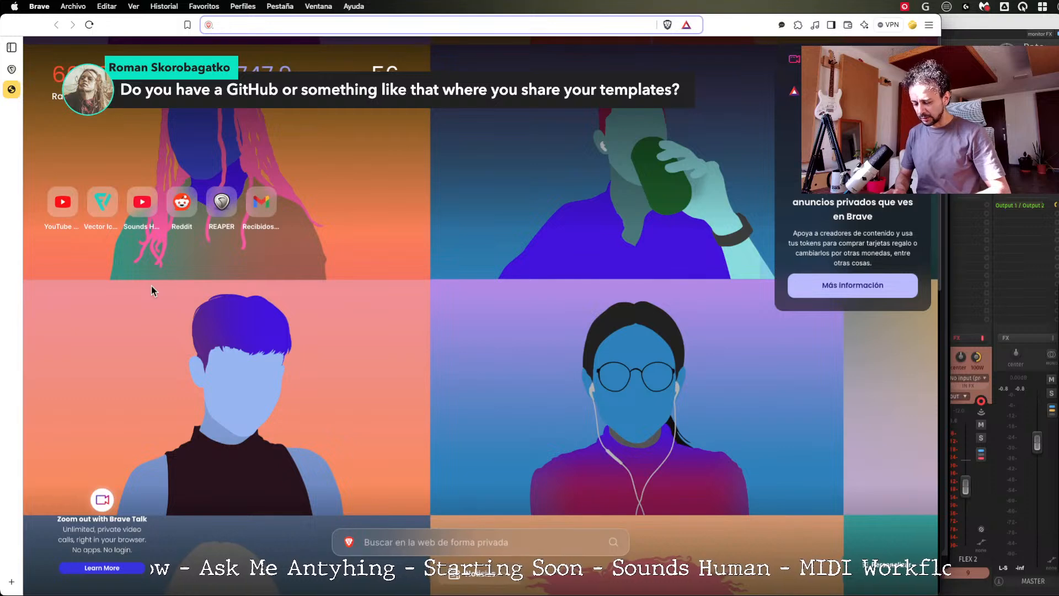
pyautogui.write('gumroad 1')
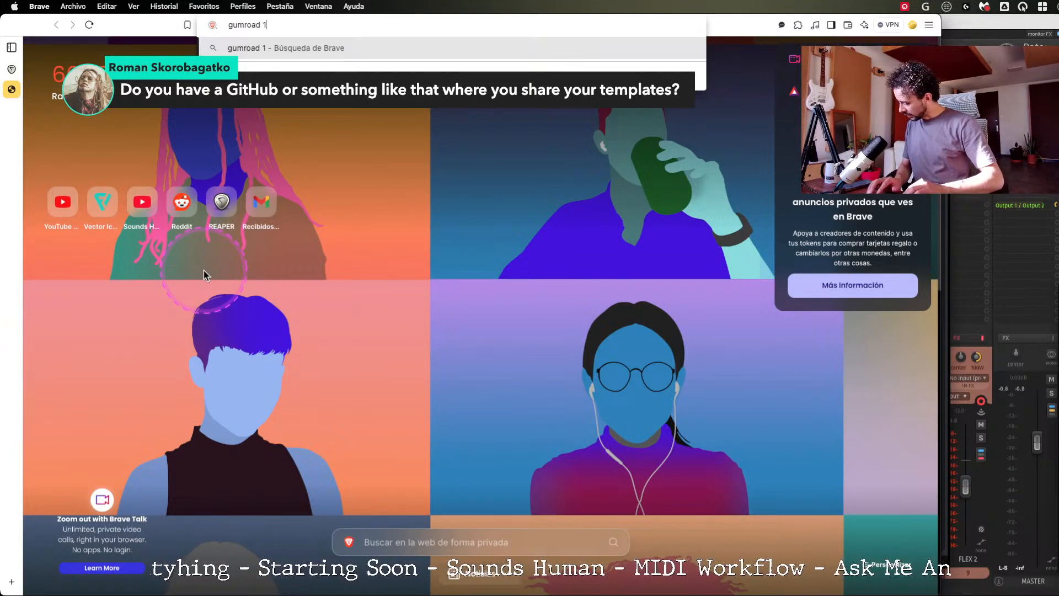
pyautogui.write('l')
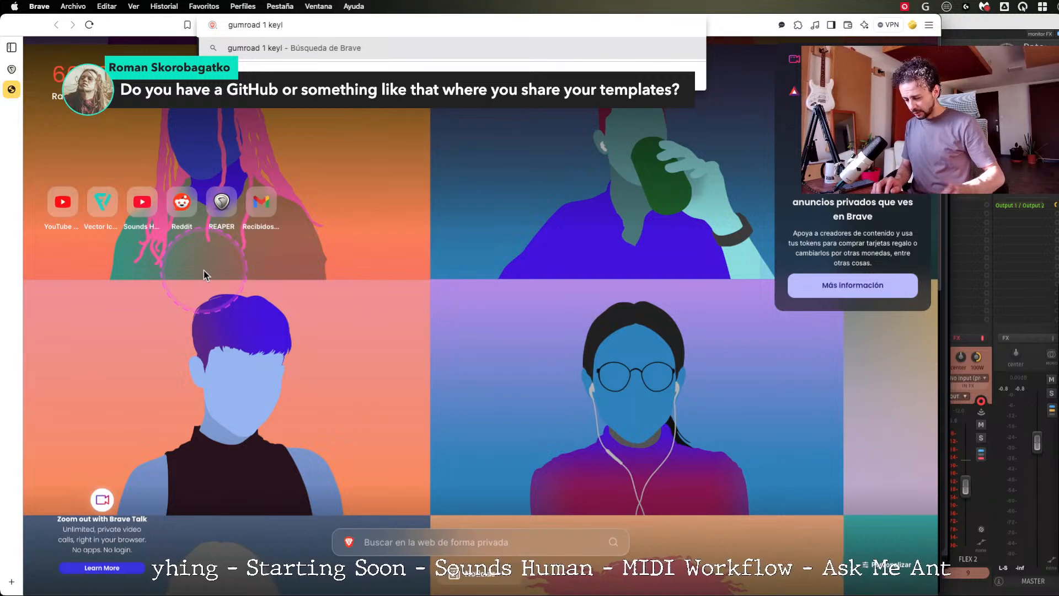
pyautogui.write('ab + 4 chan')
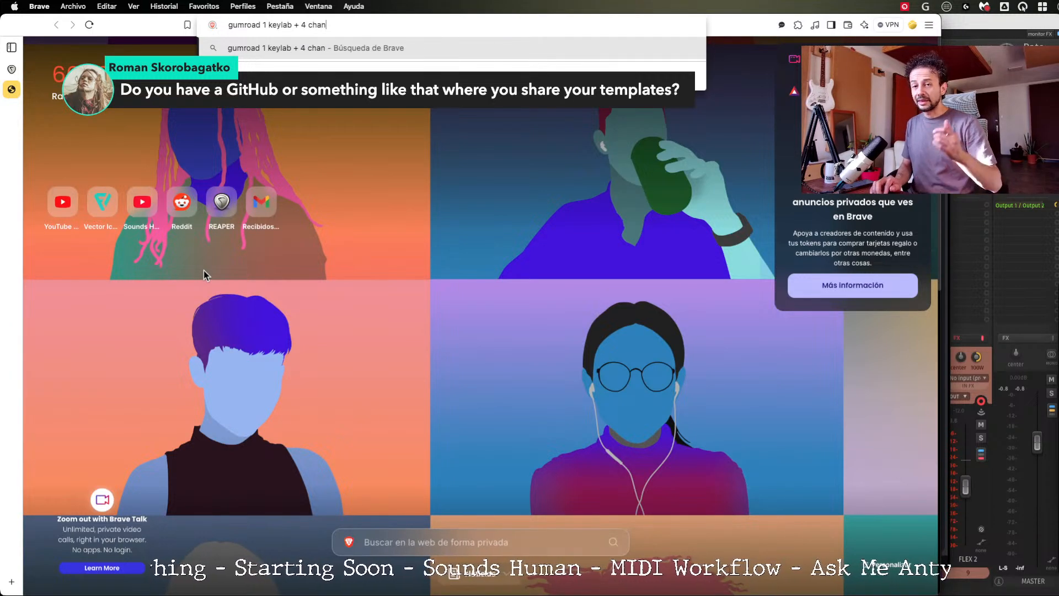
pyautogui.write('nels')
pyautogui.press('Return')
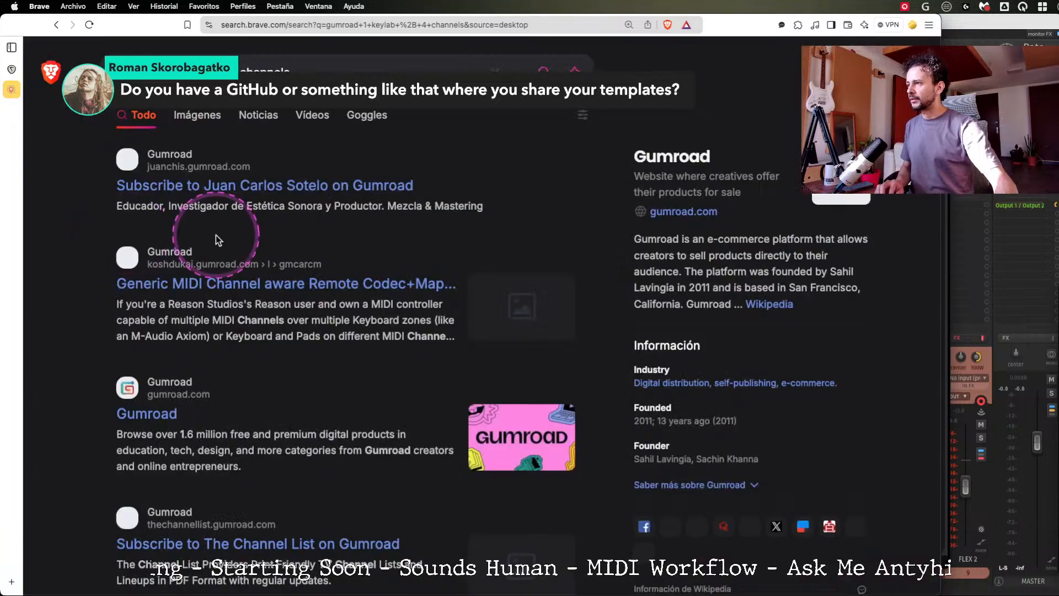
# Open the creator's Gumroad store from the search results and look through its shared templates and lessons, highlighting the store's web address.
pyautogui.click(287, 187)
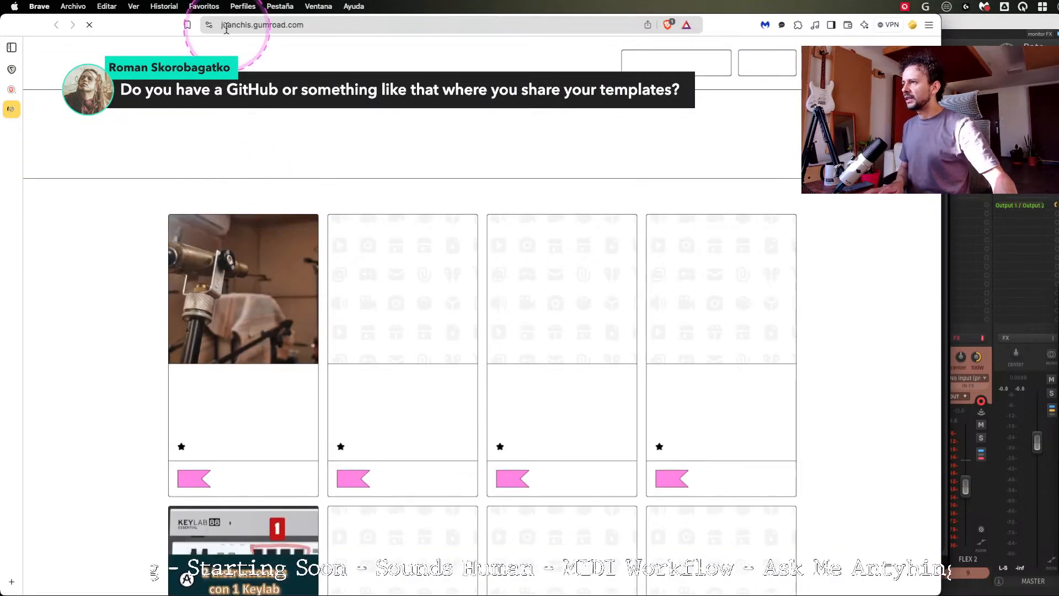
pyautogui.click(330, 23)
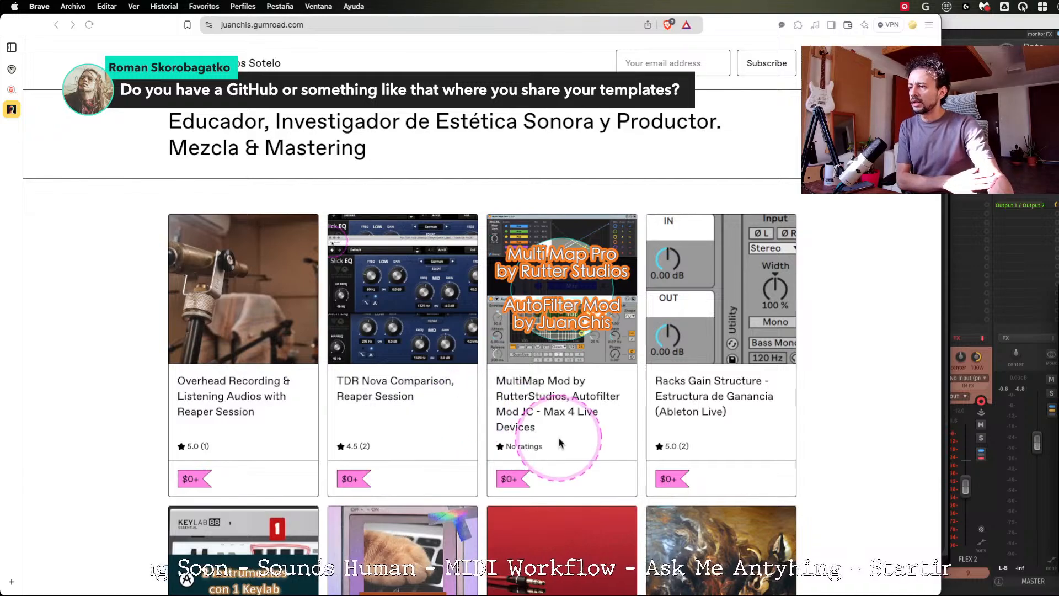
pyautogui.scroll(-2, 854, 435)
pyautogui.scroll(-5, 854, 435)
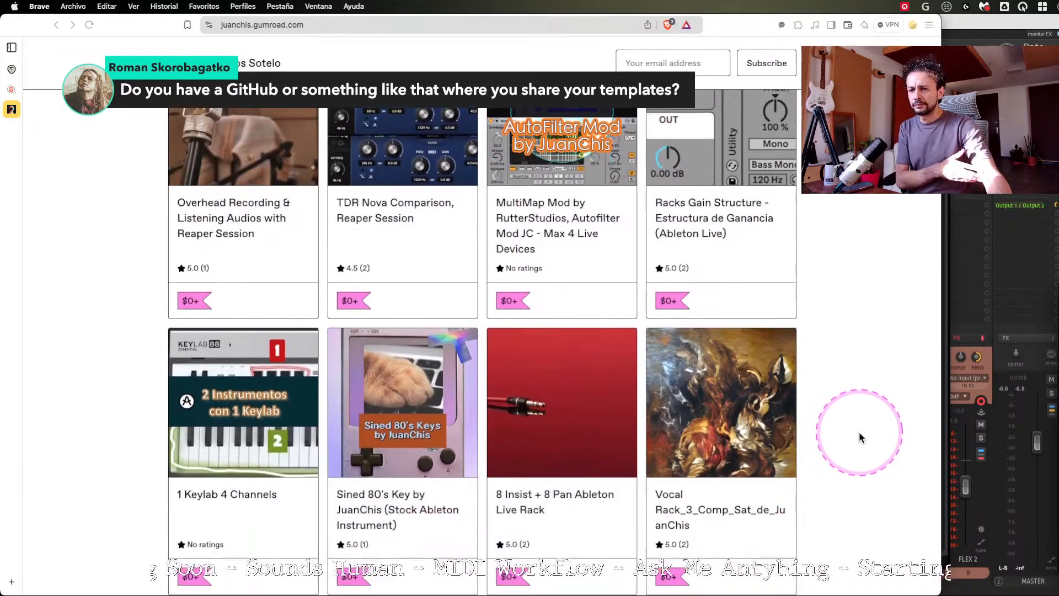
pyautogui.scroll(-4, 128, 218)
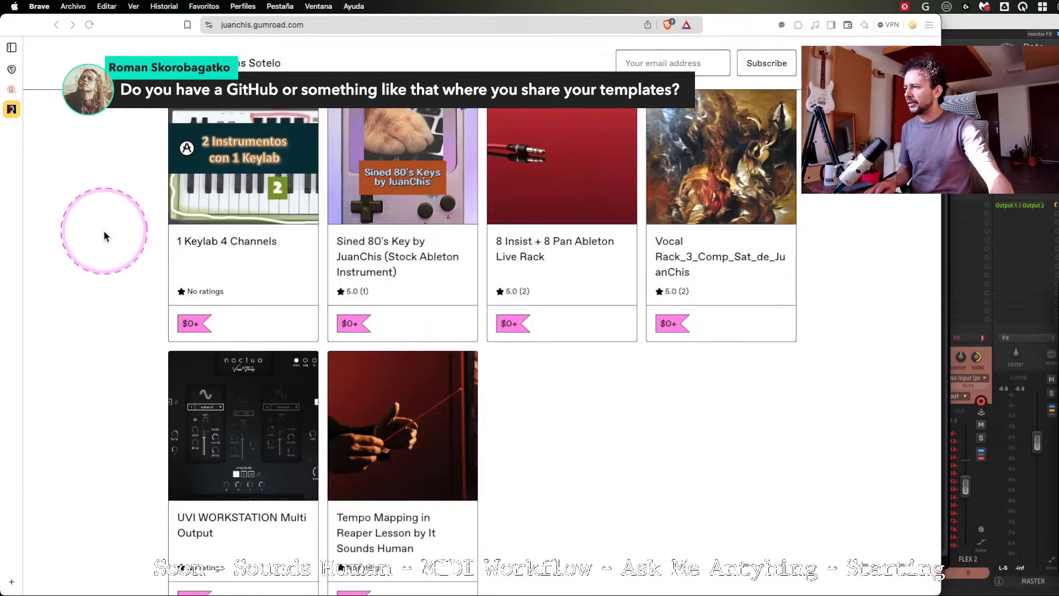
pyautogui.press('super+l')
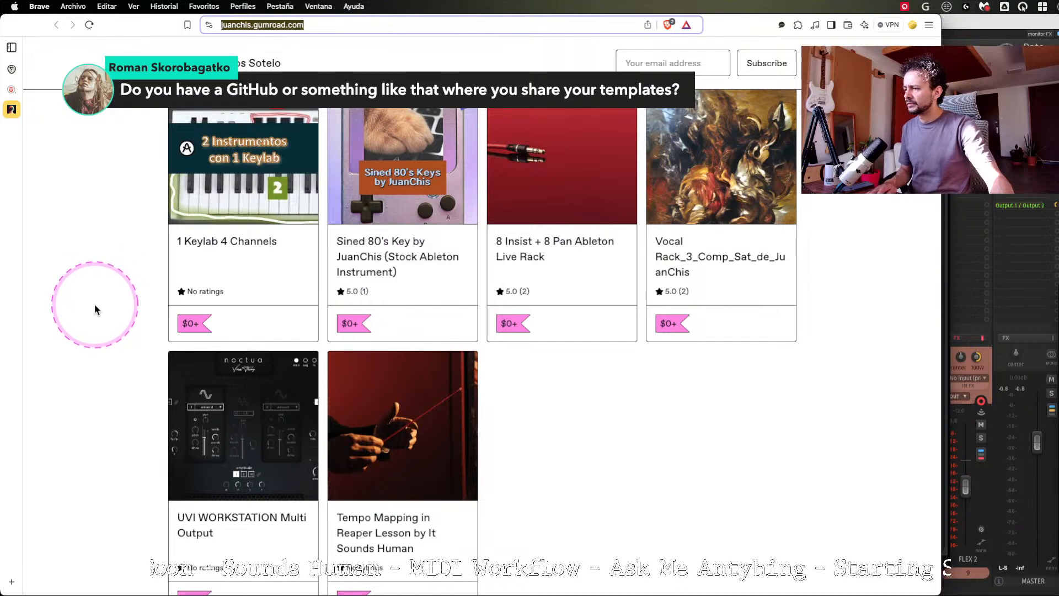
pyautogui.scroll(-2, 88, 331)
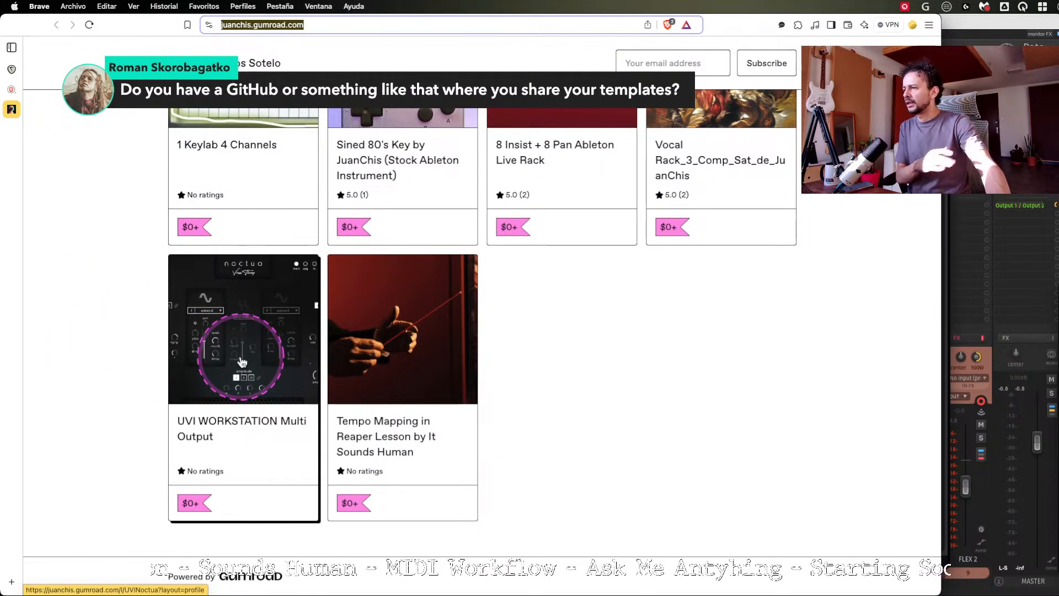
pyautogui.click(128, 344)
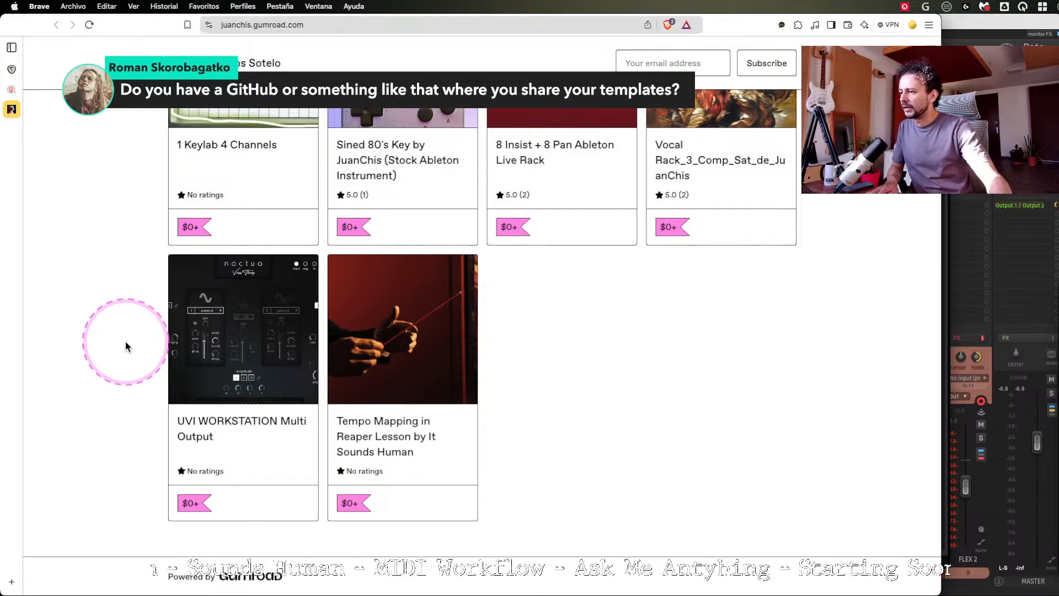
pyautogui.scroll(2, 126, 346)
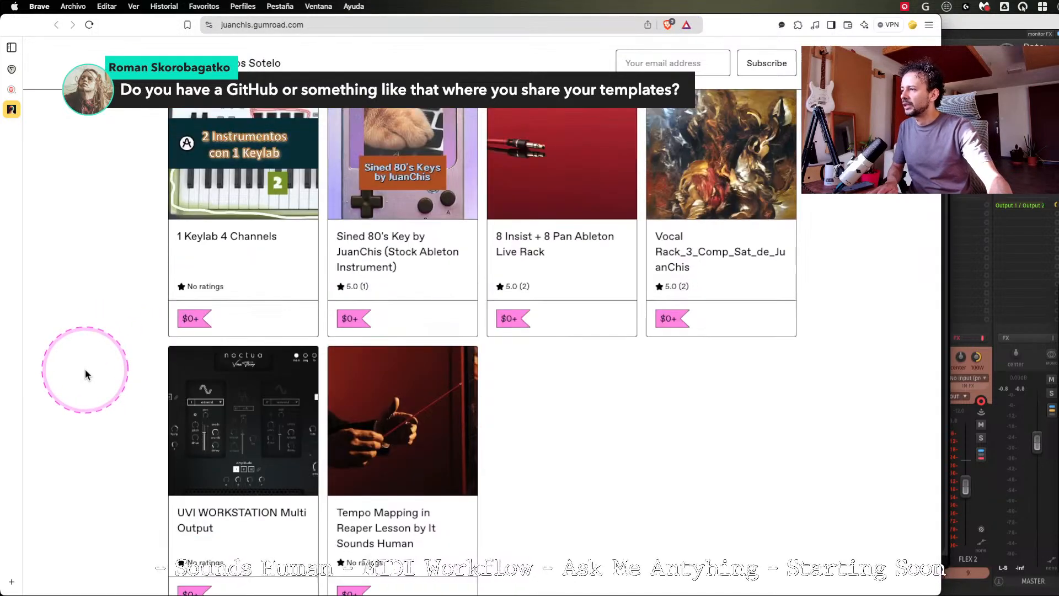
pyautogui.scroll(1, 85, 369)
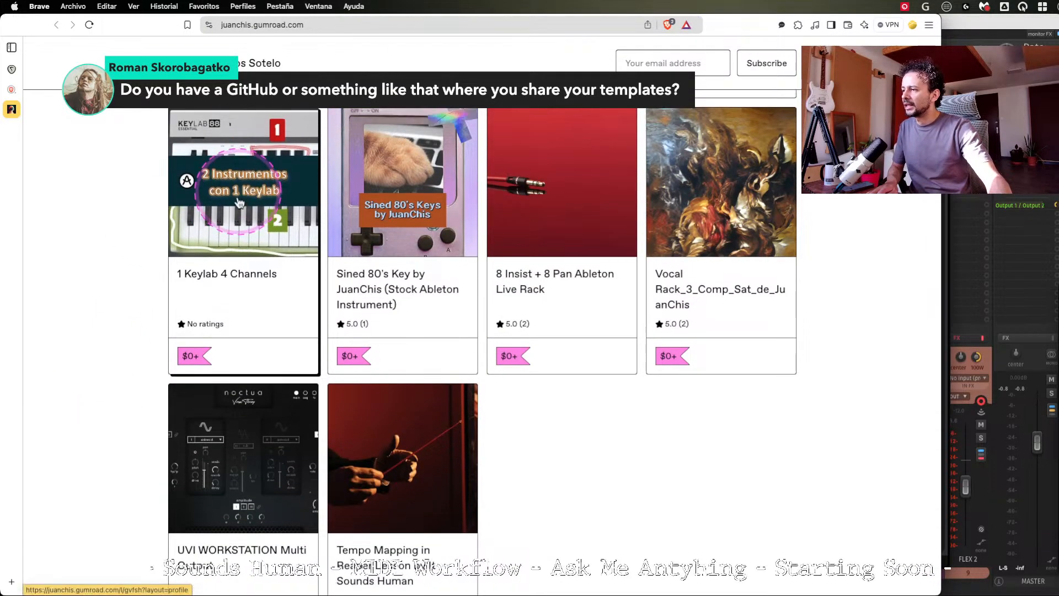
# Look over the Gumroad product list and the REAPER Stash uploads page, and switch to REAPER.
pyautogui.scroll(3, 239, 203)
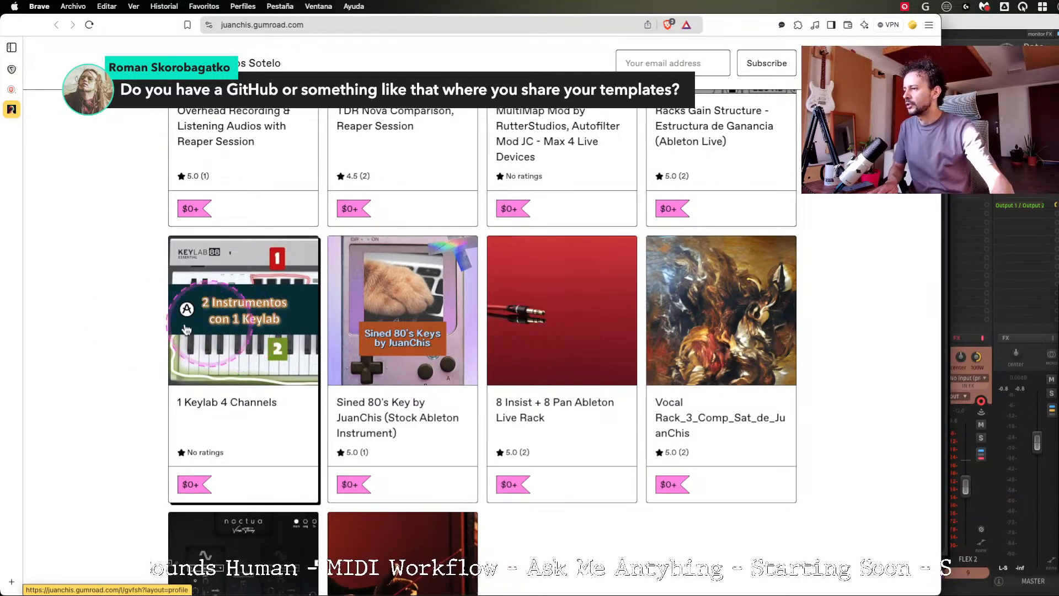
pyautogui.hotkey('ctrl', 'Tab')
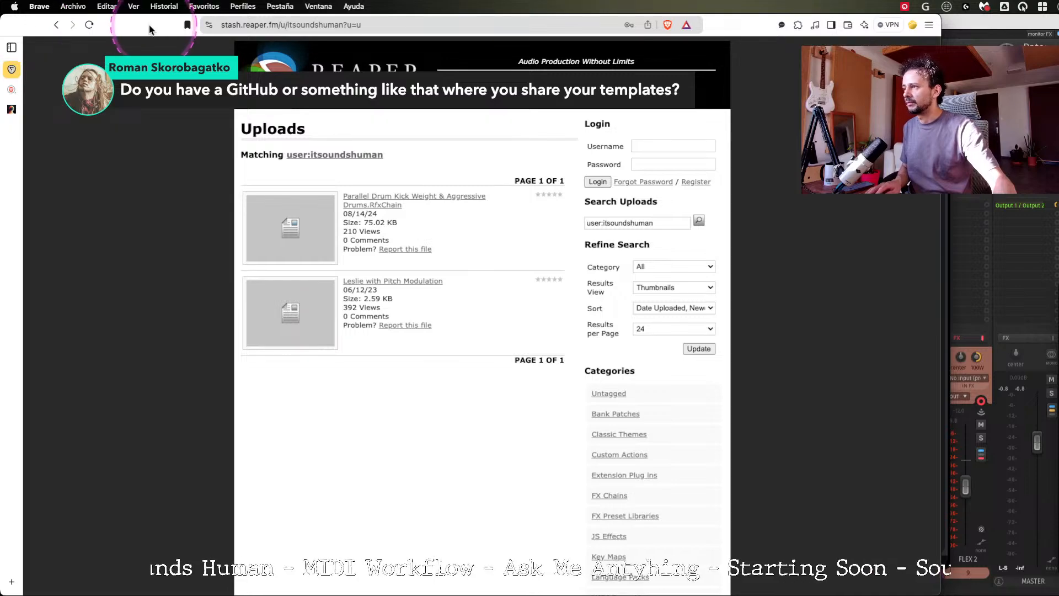
pyautogui.press('super+Tab')
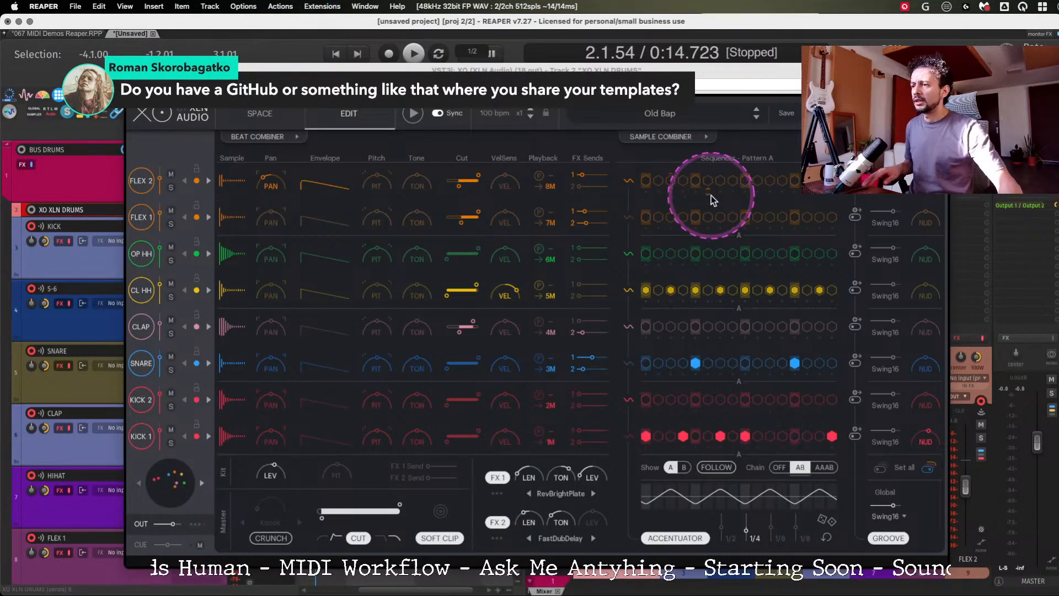
# Export the XO beat as MIDI onto the XO XLN DRUMS track at 4.1.00 and close the plugin window.
pyautogui.click(830, 113)
pyautogui.moveTo(839, 71); pyautogui.dragTo(893, 106)
pyautogui.moveTo(570, 114); pyautogui.dragTo(769, 313)
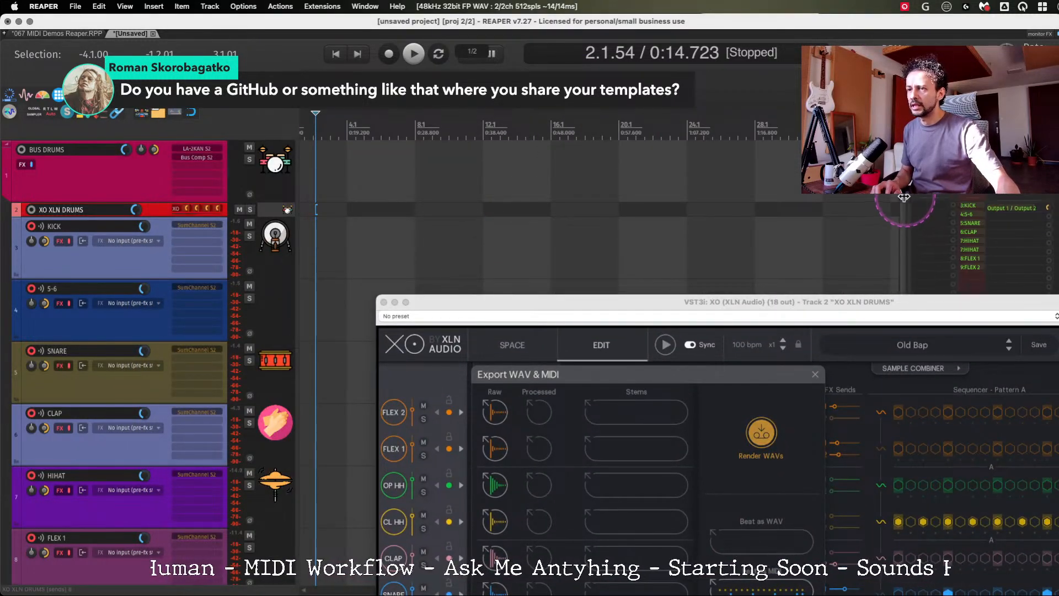
pyautogui.moveTo(751, 302); pyautogui.dragTo(852, 189)
pyautogui.moveTo(398, 266); pyautogui.dragTo(366, 209)
pyautogui.click(488, 190)
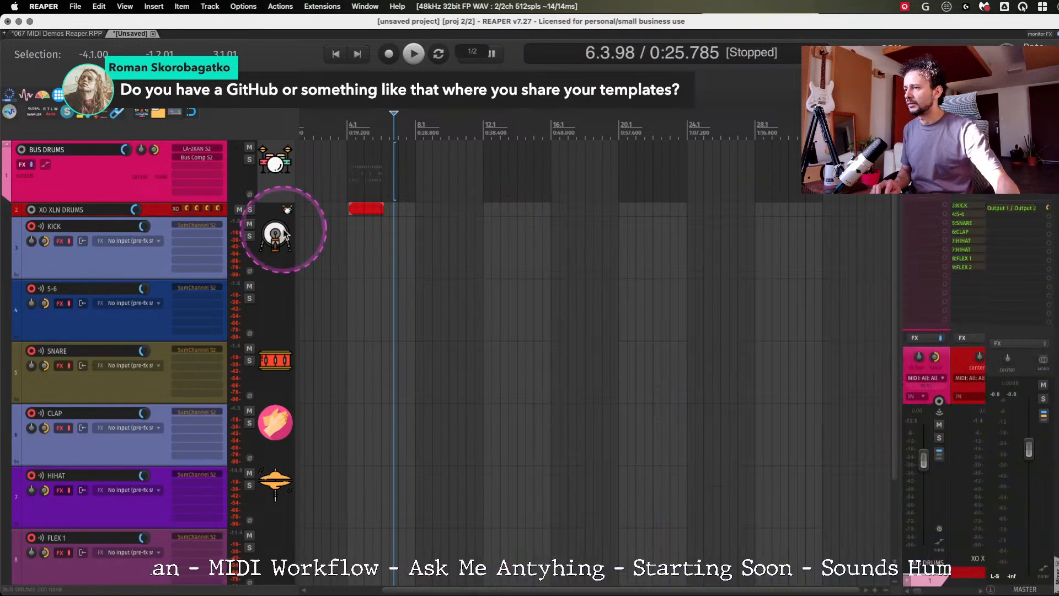
# Align the MIDI item to 4.1.00 on the XO XLN DRUMS track and duplicate it right behind itself.
pyautogui.moveTo(361, 214); pyautogui.dragTo(363, 208)
pyautogui.click(361, 208)
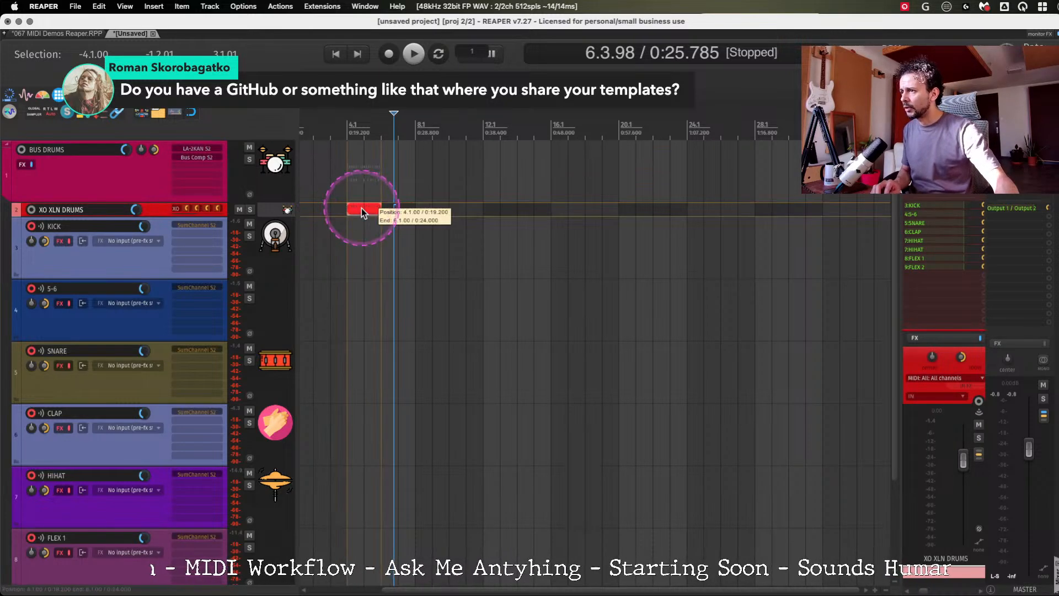
pyautogui.press('super+d')
pyautogui.click(346, 134)
pyautogui.hotkey('shift', 'm')
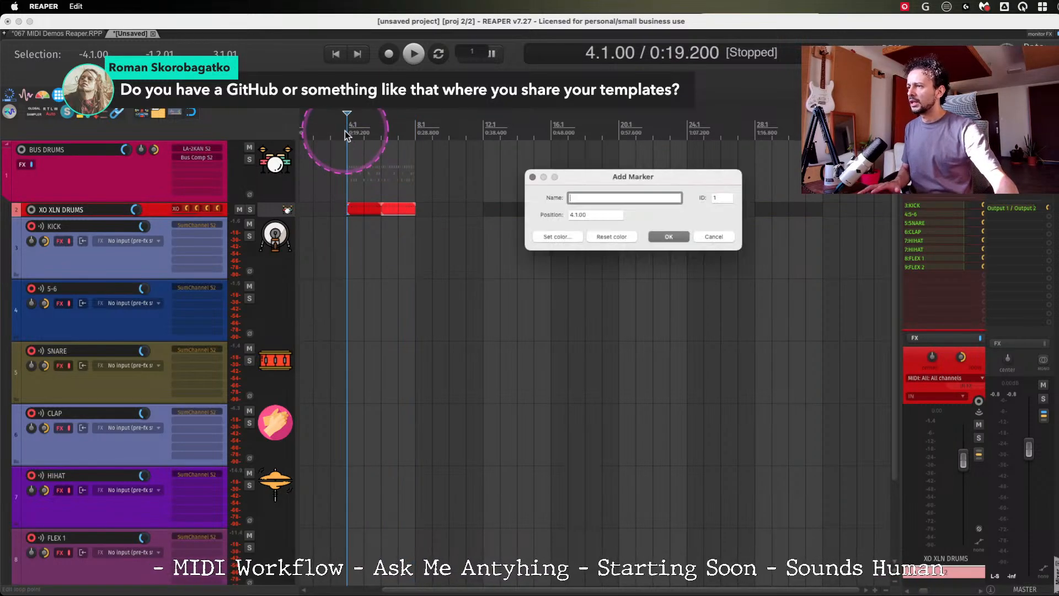
pyautogui.press('Escape')
# Set the time selection to both MIDI items, from 4.1.00 to 8.1.00, and create a region over it.
pyautogui.click(398, 171)
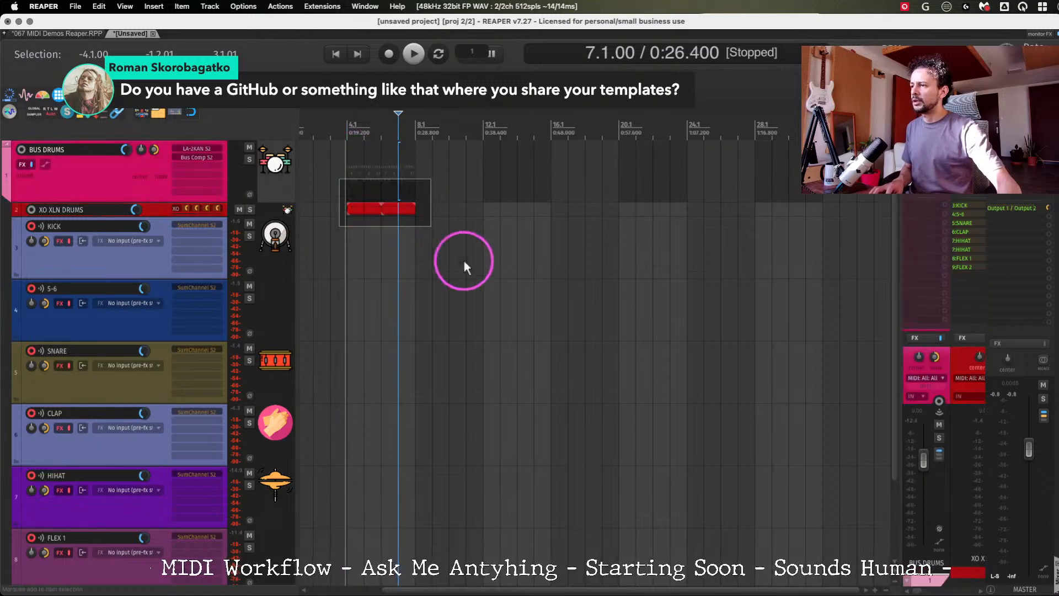
pyautogui.press('super+shift+t')
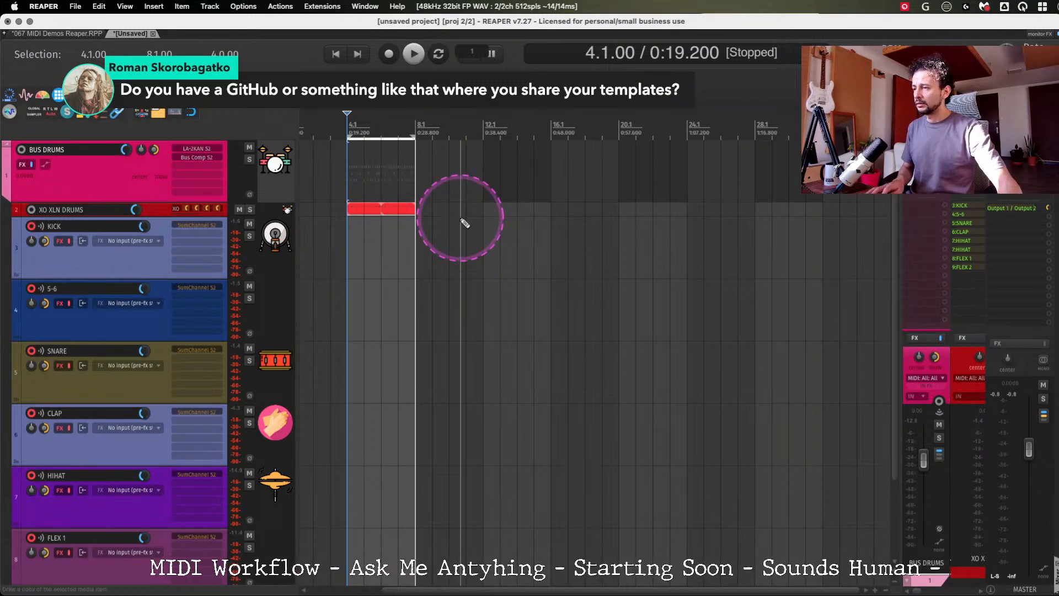
pyautogui.hotkey('shift', 'r')
pyautogui.doubleClick(386, 76)
# Select both Old Bap MIDI items on the XO XLN DRUMS track and glue them into one item.
pyautogui.press('z')
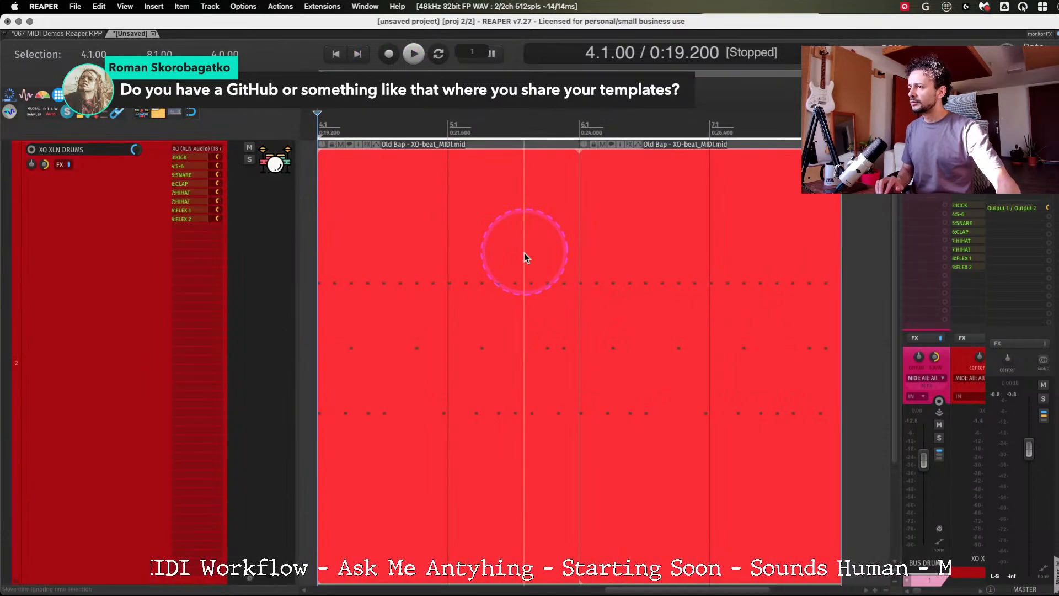
pyautogui.click(502, 278)
pyautogui.press('super')
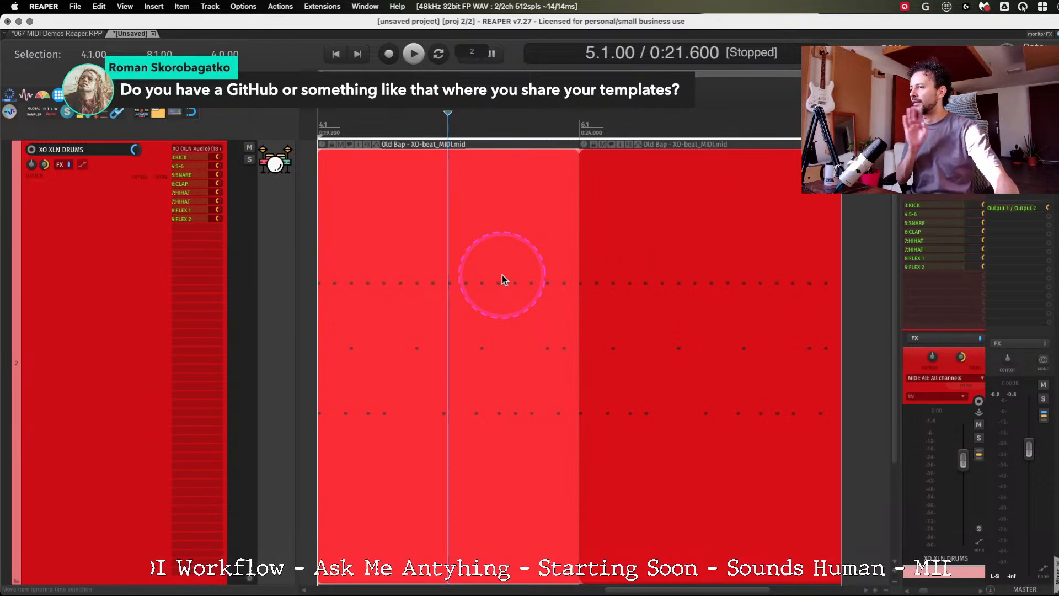
pyautogui.moveTo(502, 278); pyautogui.dragTo(711, 248)
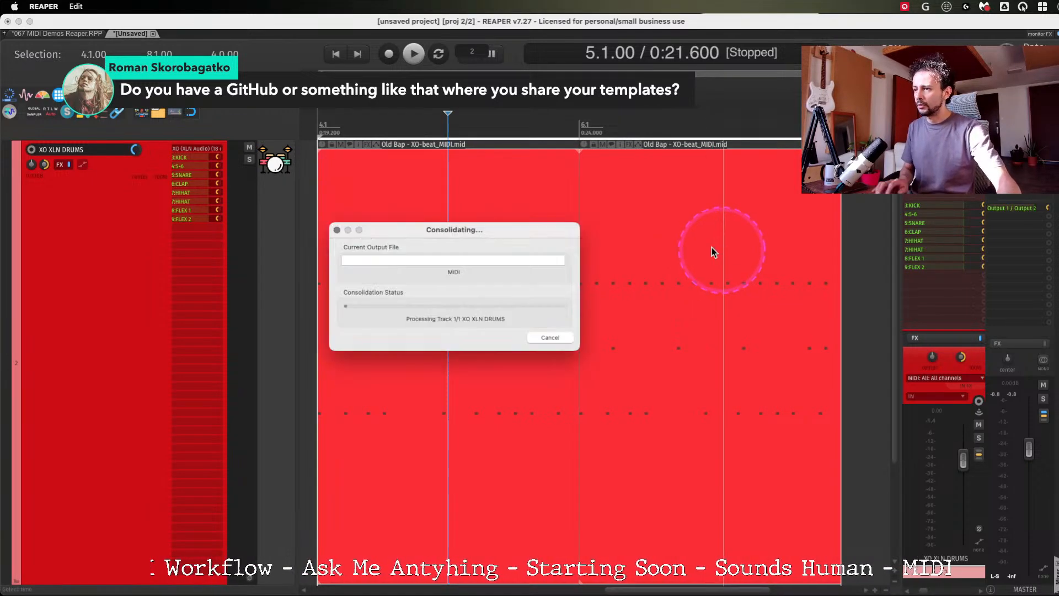
pyautogui.press('z')
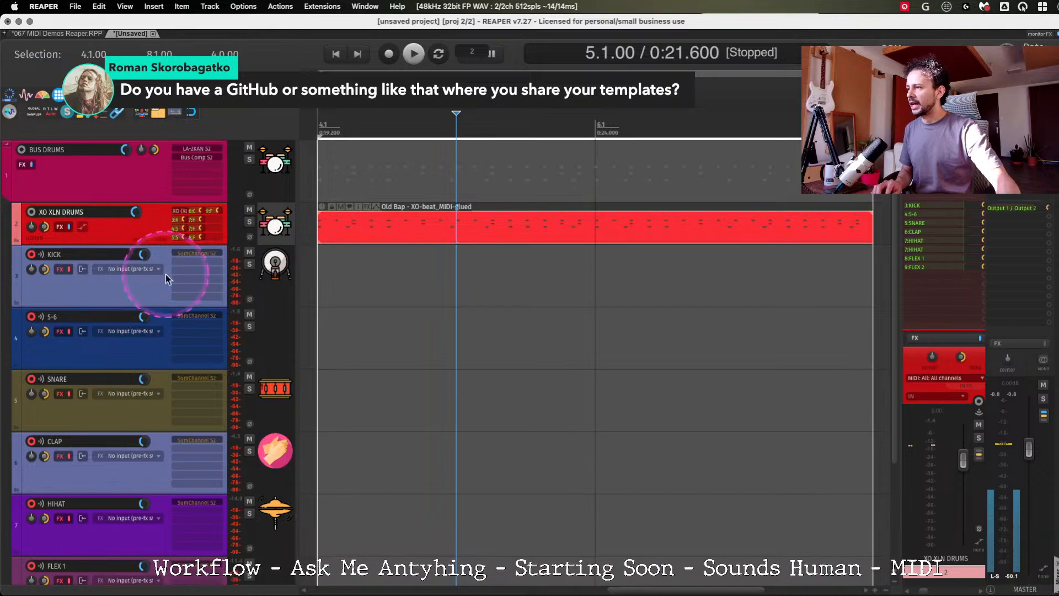
# Disarm recording on all the drum output tracks from KICK through FLEX 2.
pyautogui.click(131, 290)
pyautogui.scroll(-4, 124, 306)
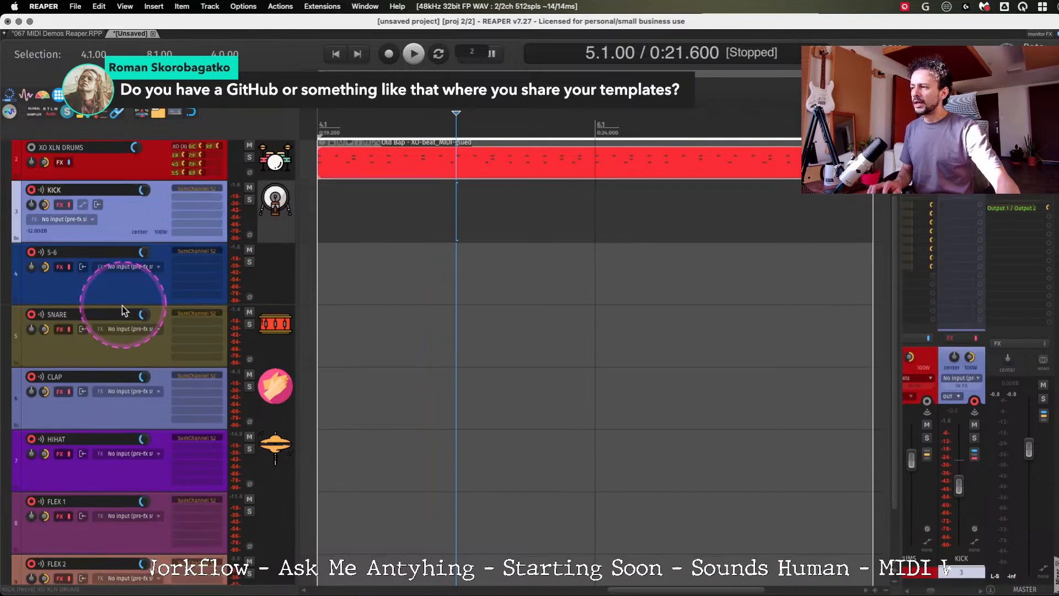
pyautogui.scroll(5, 141, 562)
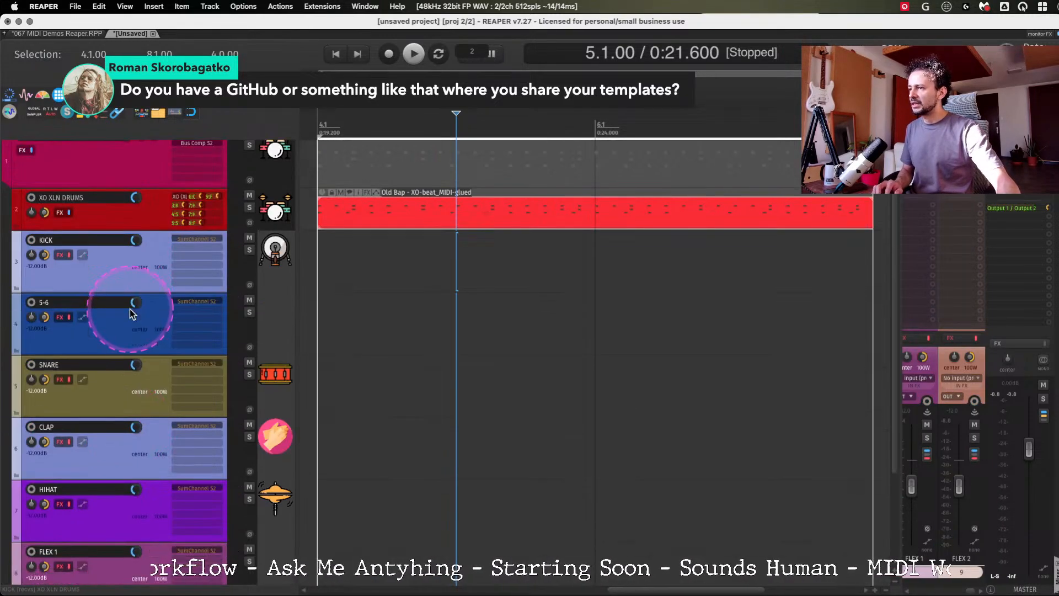
# Play the glued drum pattern from 4.1.00, open it in the MIDI editor, and stop playback.
pyautogui.click(319, 216)
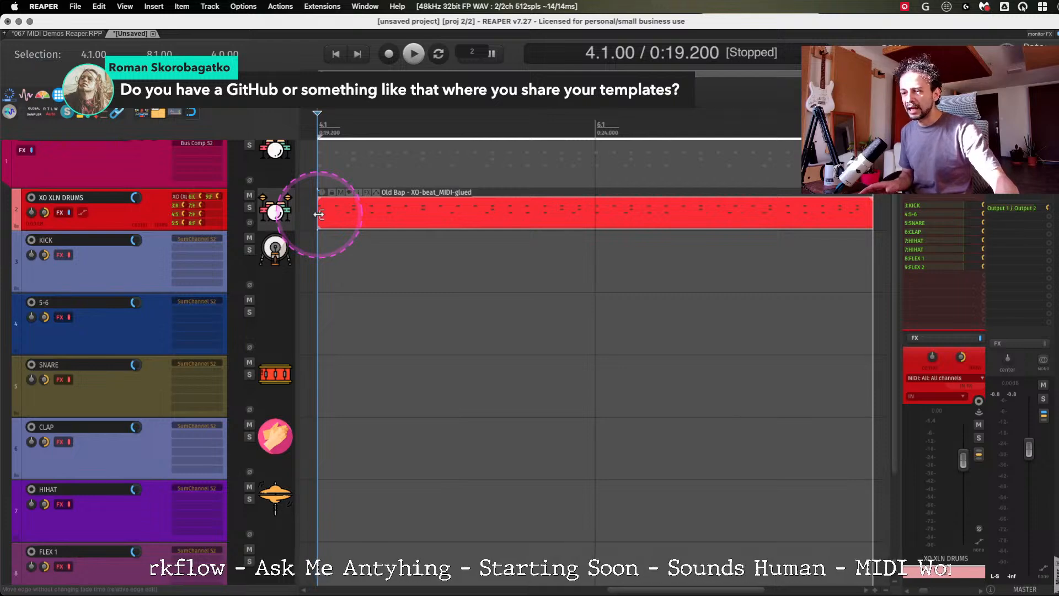
pyautogui.press('space')
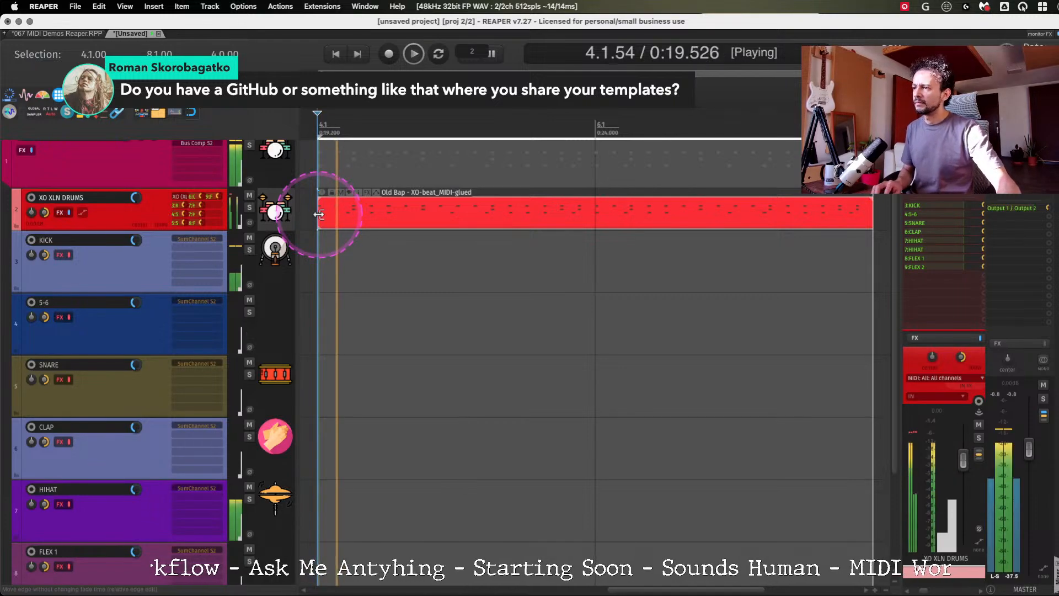
pyautogui.doubleClick(478, 209)
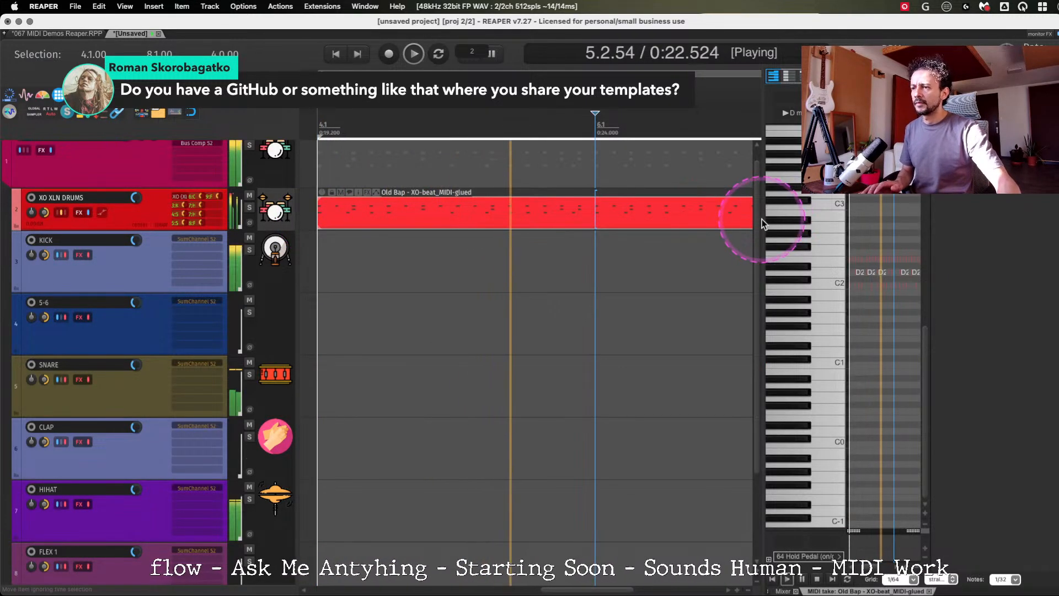
pyautogui.press('space')
# Dock the MIDI editor across the full width below the arrange view, hide the mixer, and enlarge the editor.
pyautogui.moveTo(764, 222); pyautogui.dragTo(550, 228)
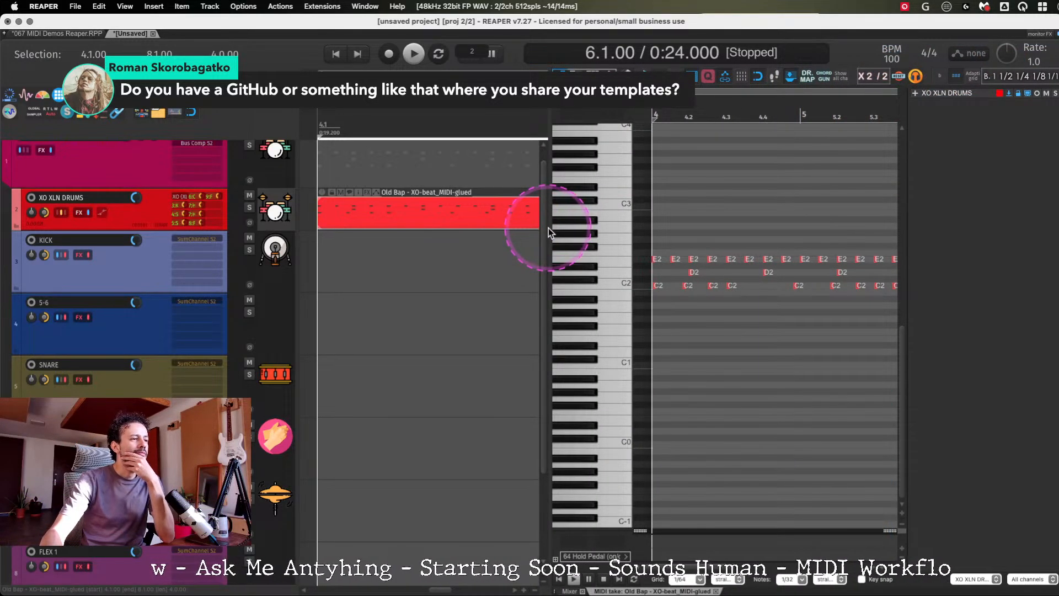
pyautogui.moveTo(549, 229); pyautogui.dragTo(497, 218)
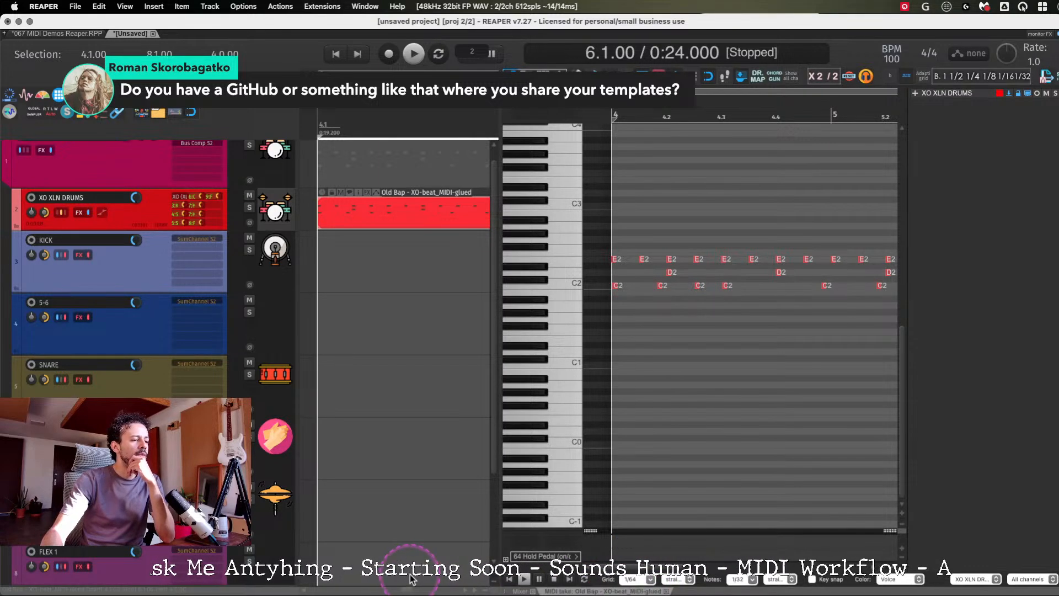
pyautogui.moveTo(411, 579); pyautogui.dragTo(412, 578)
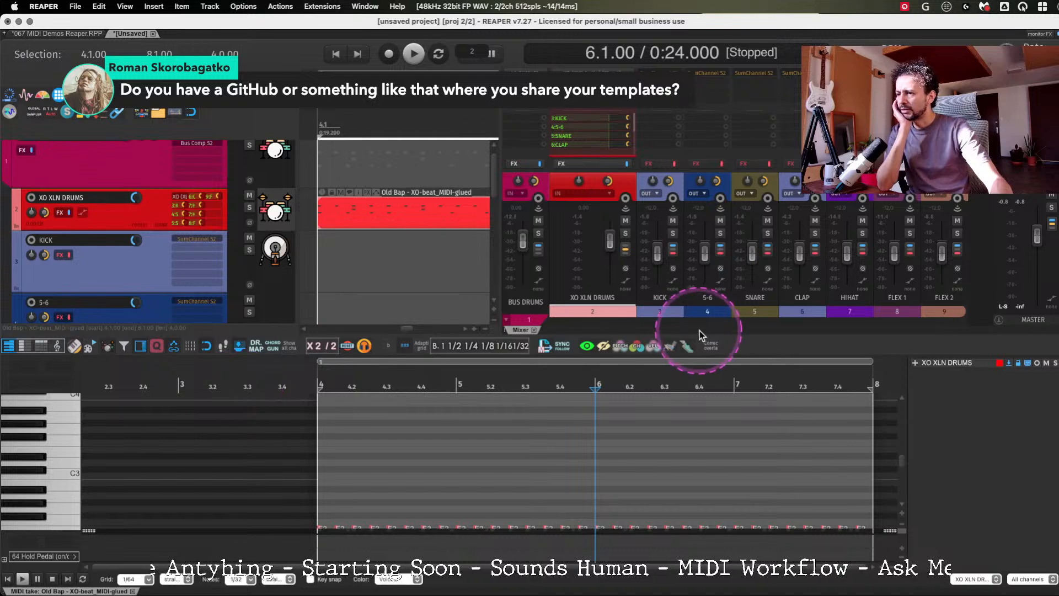
pyautogui.moveTo(704, 332); pyautogui.dragTo(707, 315)
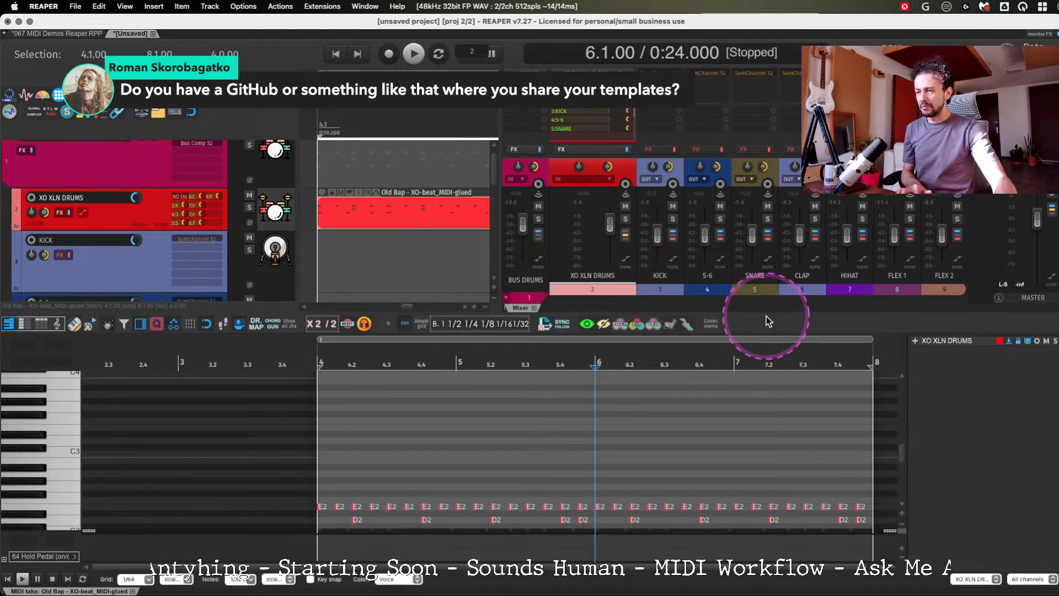
pyautogui.press('super+m')
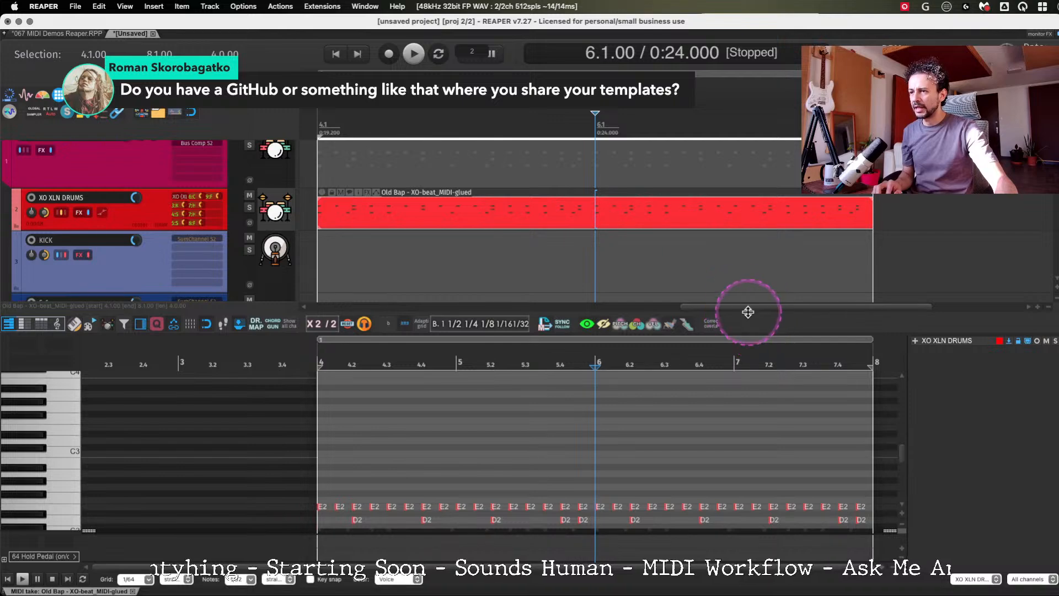
pyautogui.moveTo(750, 310); pyautogui.dragTo(752, 239)
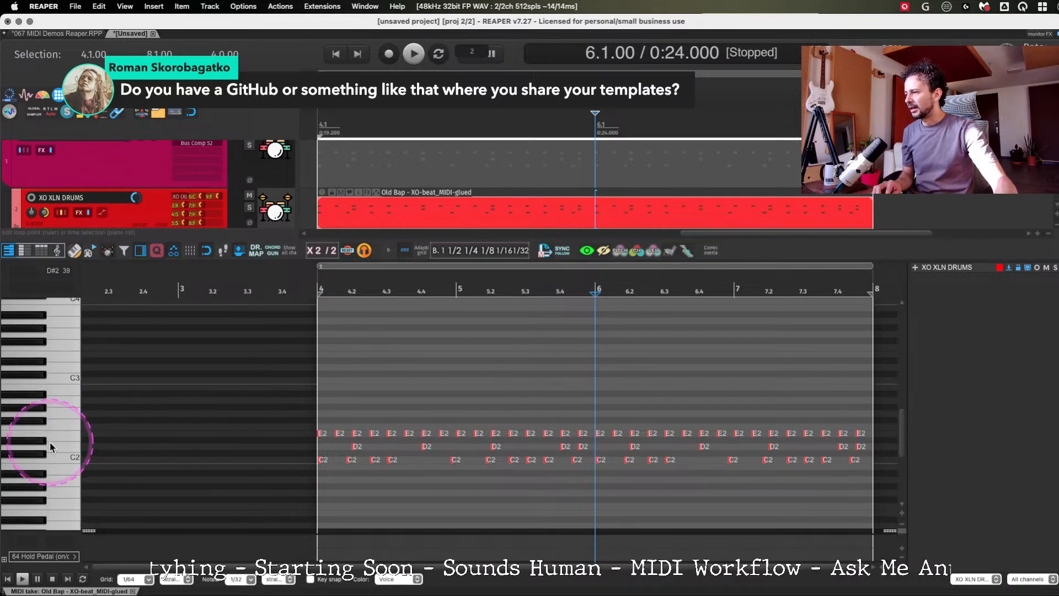
# Examine the pattern's C2, D2 and E2 drum notes and try the empty note rows above and below them.
pyautogui.click(357, 386)
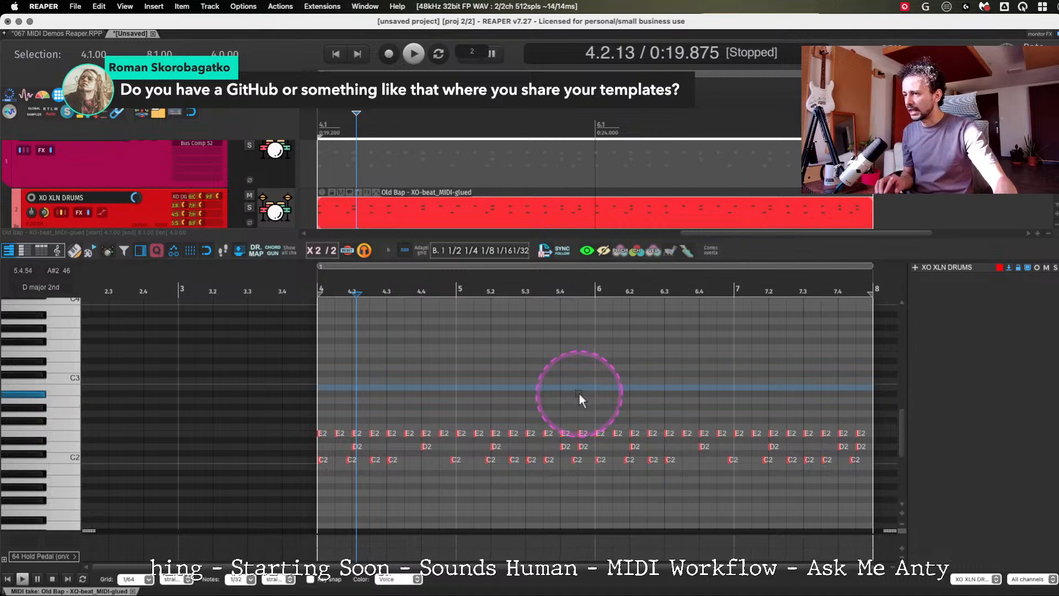
pyautogui.moveTo(903, 437); pyautogui.dragTo(905, 448)
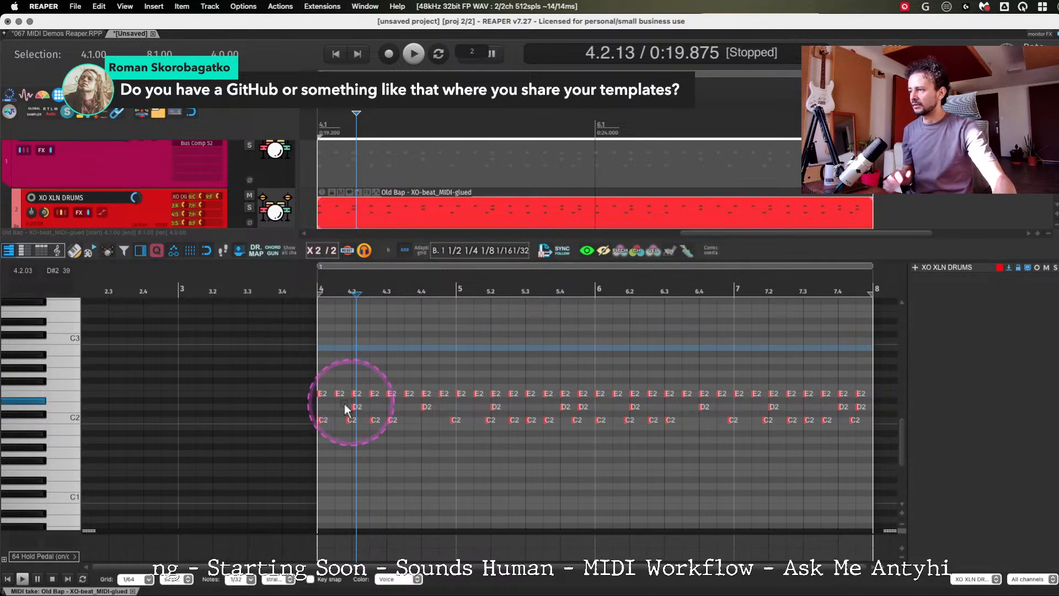
pyautogui.click(334, 442)
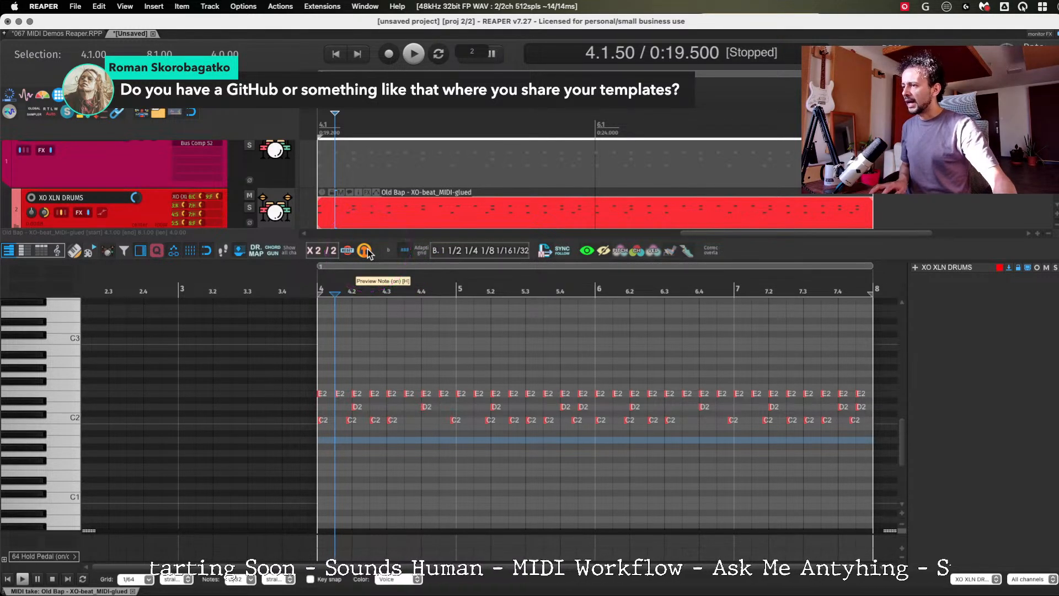
# Filter the MIDI Editor action list for "previe" and select "Options: Preview notes when inserting or editing".
pyautogui.hotkey('shift', '/')
pyautogui.write('pre')
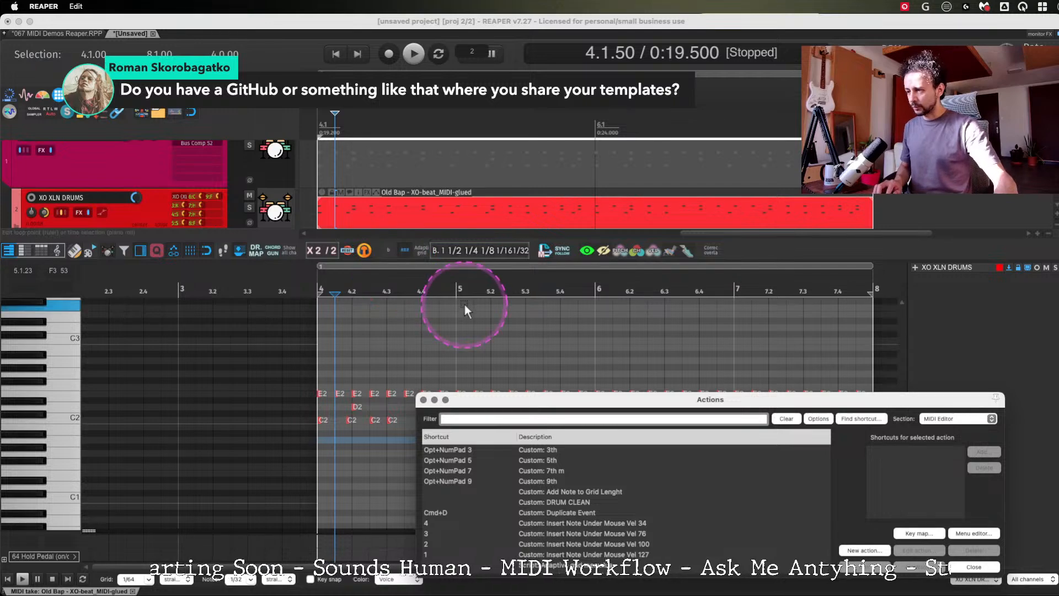
pyautogui.write('vie')
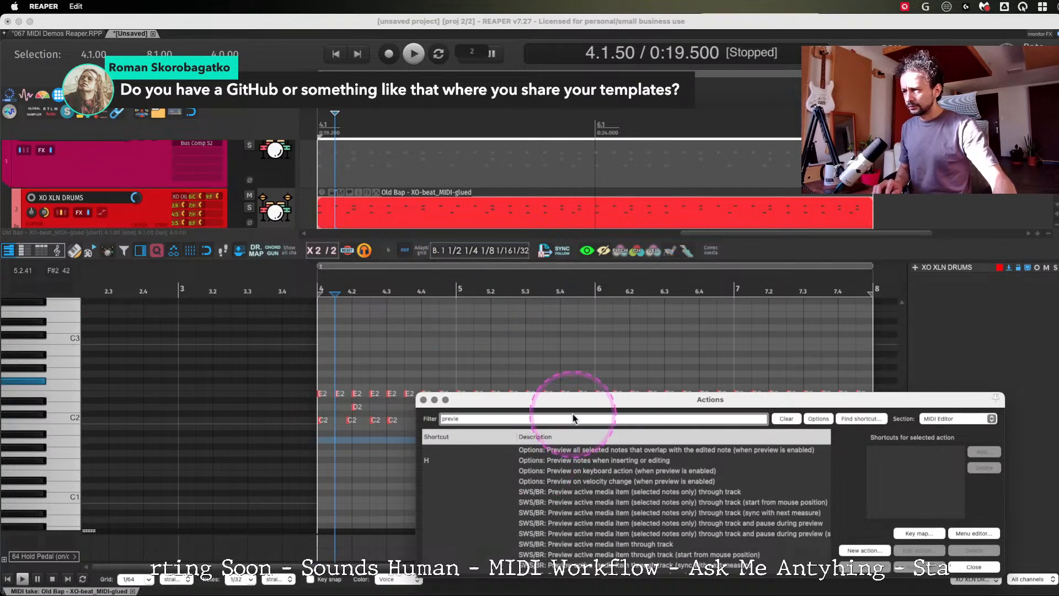
pyautogui.moveTo(578, 409); pyautogui.dragTo(574, 314)
pyautogui.click(640, 366)
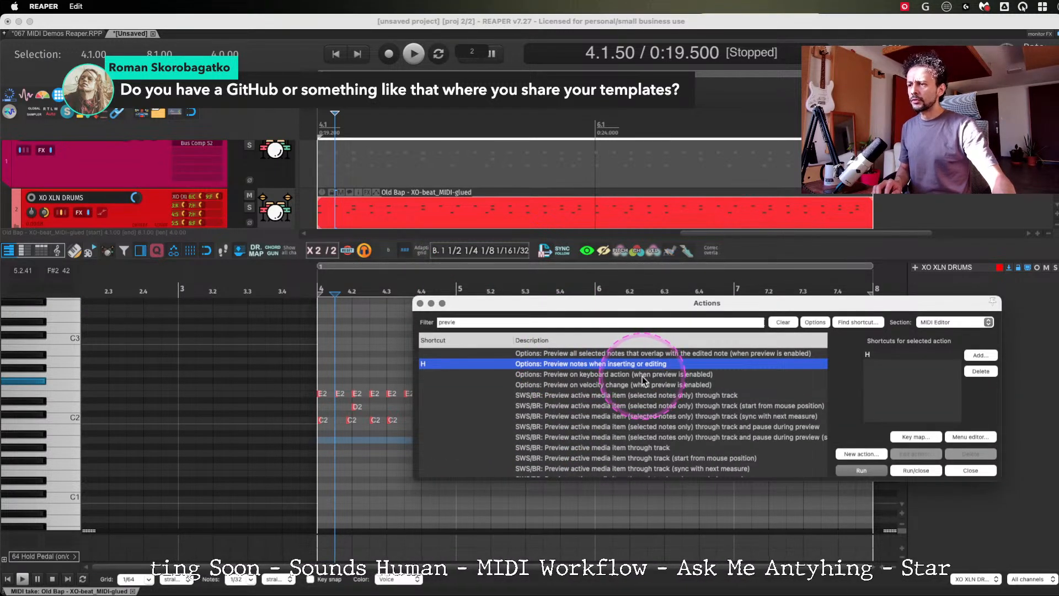
# Show the mixer again and dock the Actions window in the same docker as the mixer.
pyautogui.moveTo(685, 308); pyautogui.dragTo(715, 56)
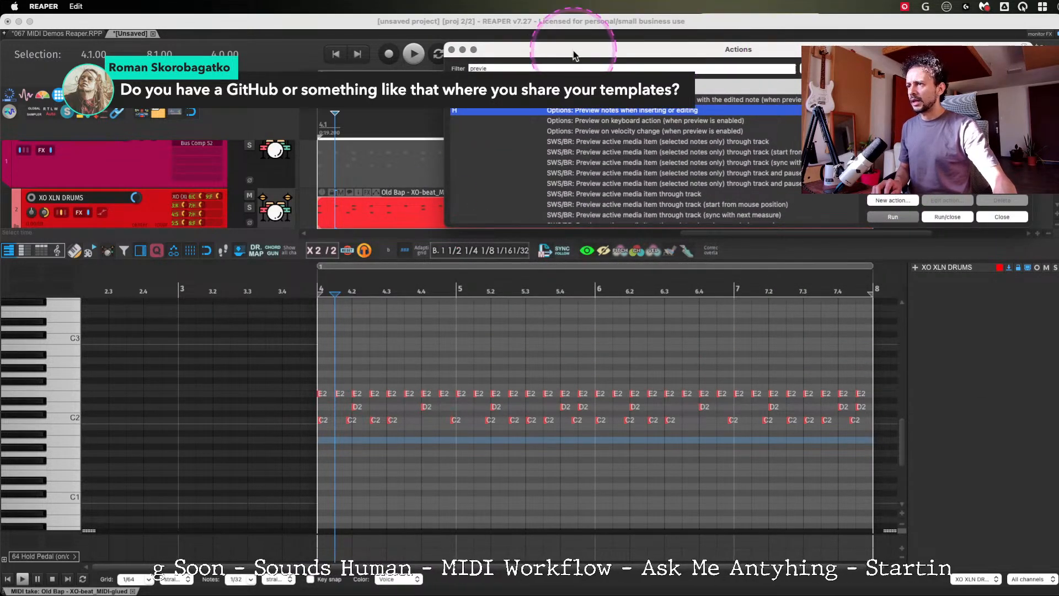
pyautogui.moveTo(573, 52); pyautogui.dragTo(276, 261)
pyautogui.click(986, 334)
pyautogui.press('super+m')
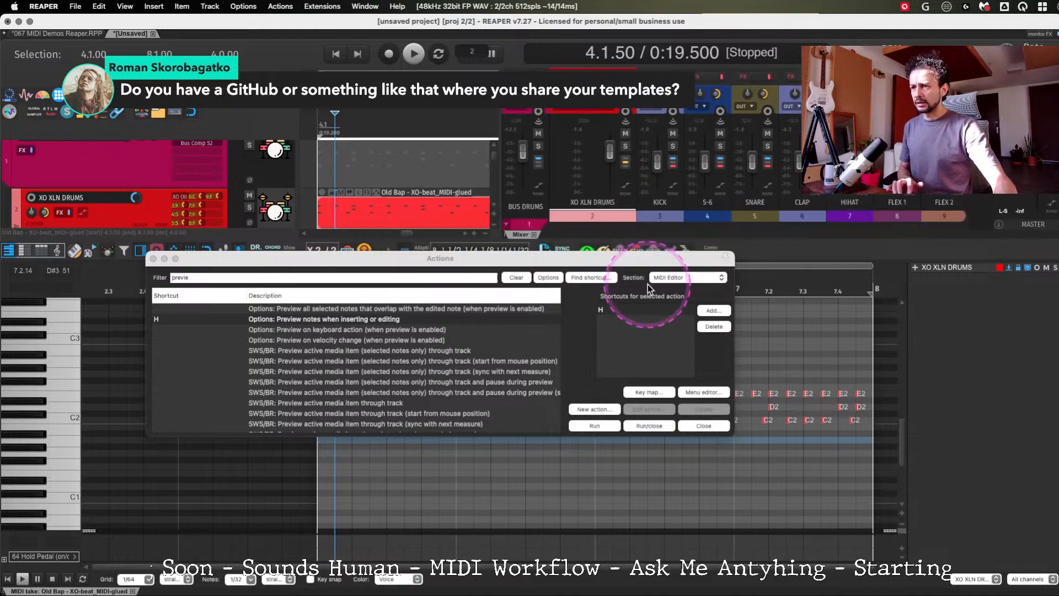
pyautogui.rightClick(578, 329)
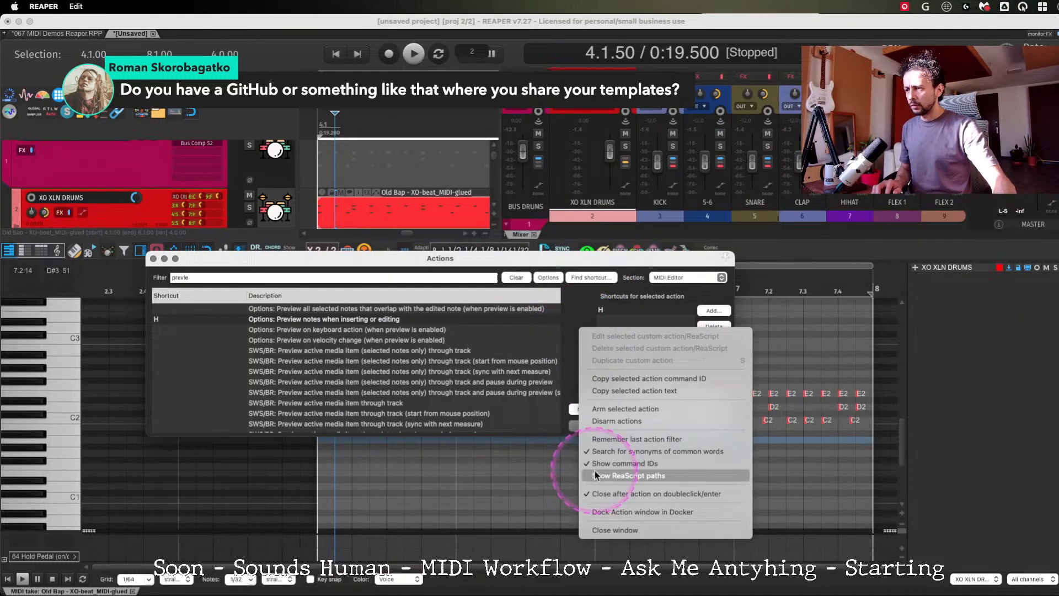
pyautogui.click(610, 508)
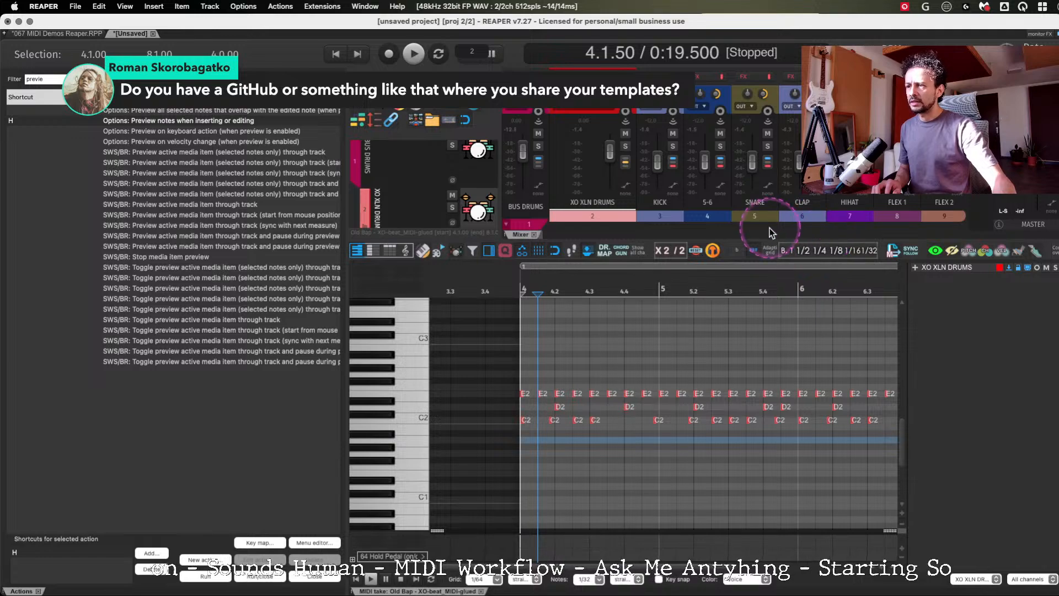
pyautogui.moveTo(770, 228); pyautogui.dragTo(766, 227)
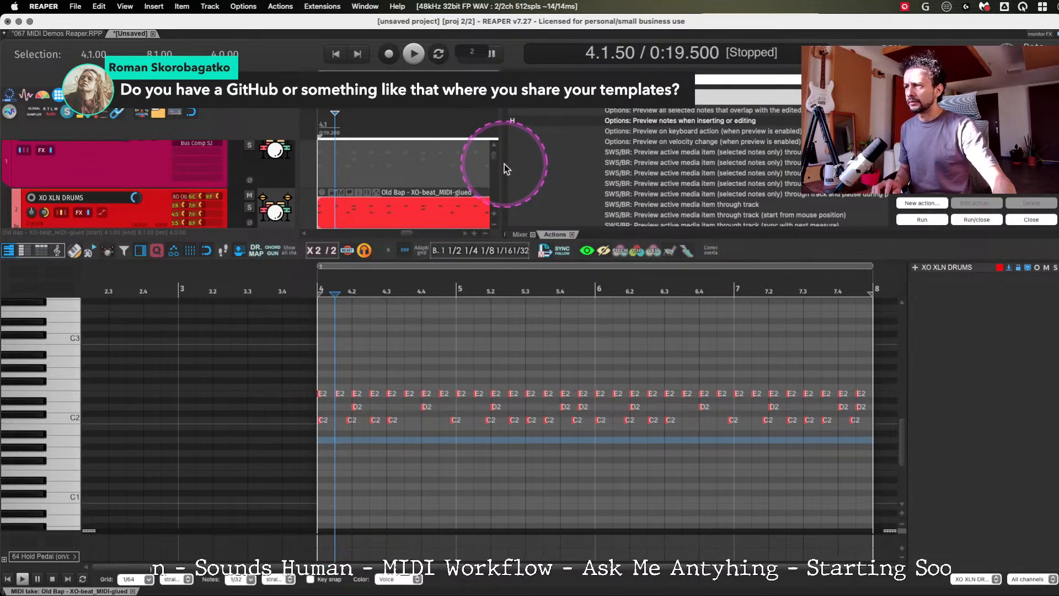
# Widen the arrange view beside the docked Actions window and select the action "Options: Preview notes when inserting or editing".
pyautogui.moveTo(504, 164); pyautogui.dragTo(705, 153)
pyautogui.scroll(-1, 249, 226)
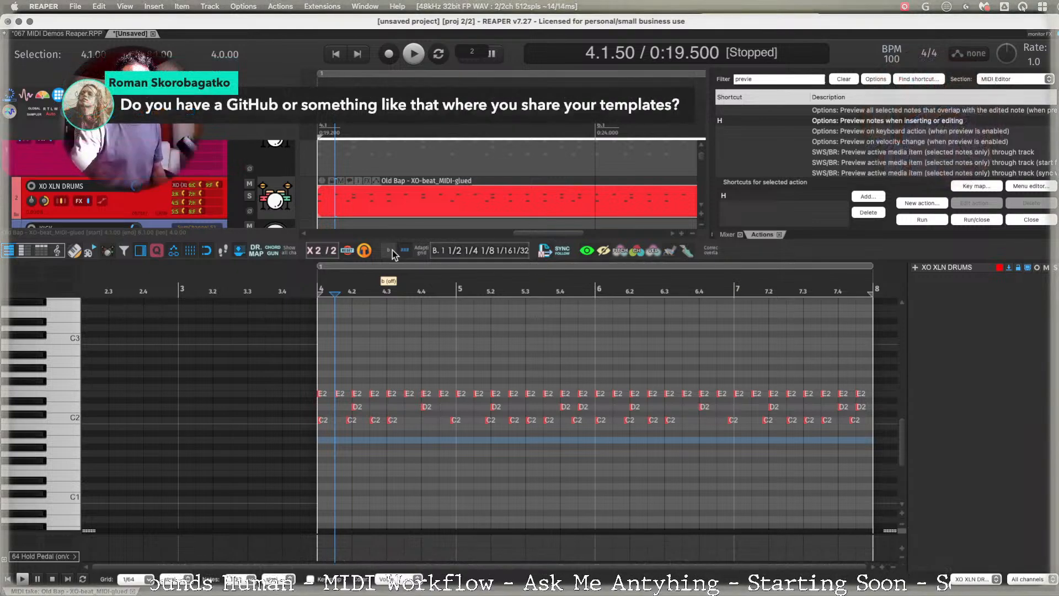
pyautogui.press('super+Tab')
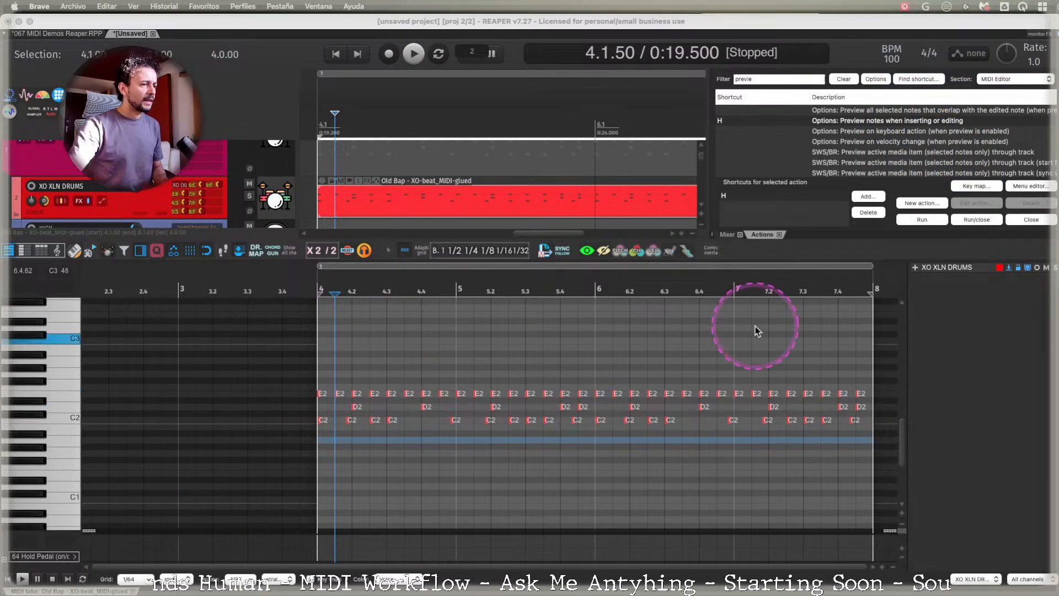
pyautogui.click(887, 122)
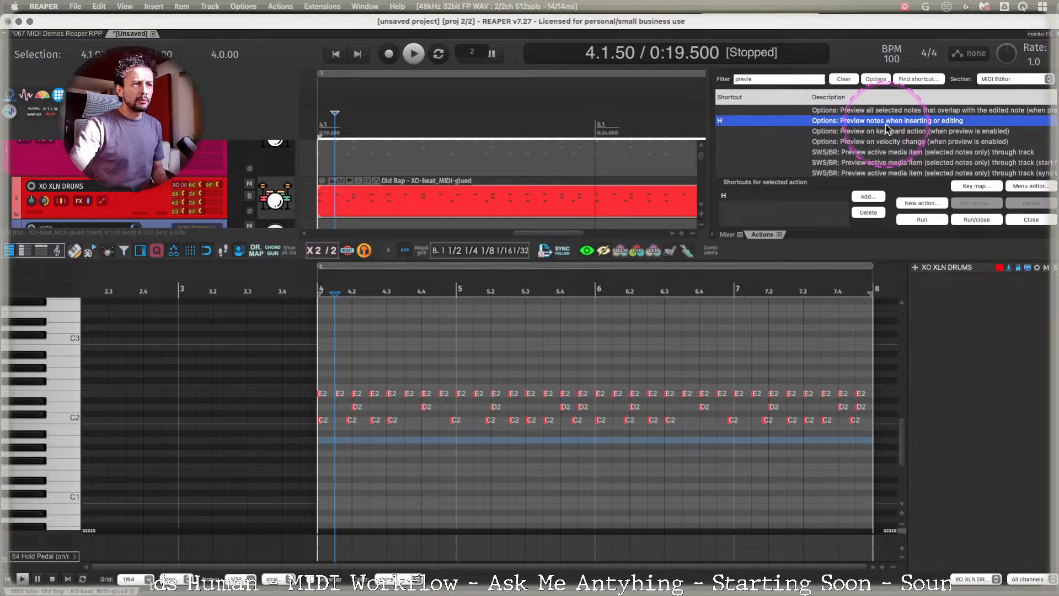
# Try toggling note preview off and on while testing the empty rows above the E2 notes.
pyautogui.moveTo(390, 342); pyautogui.dragTo(380, 294)
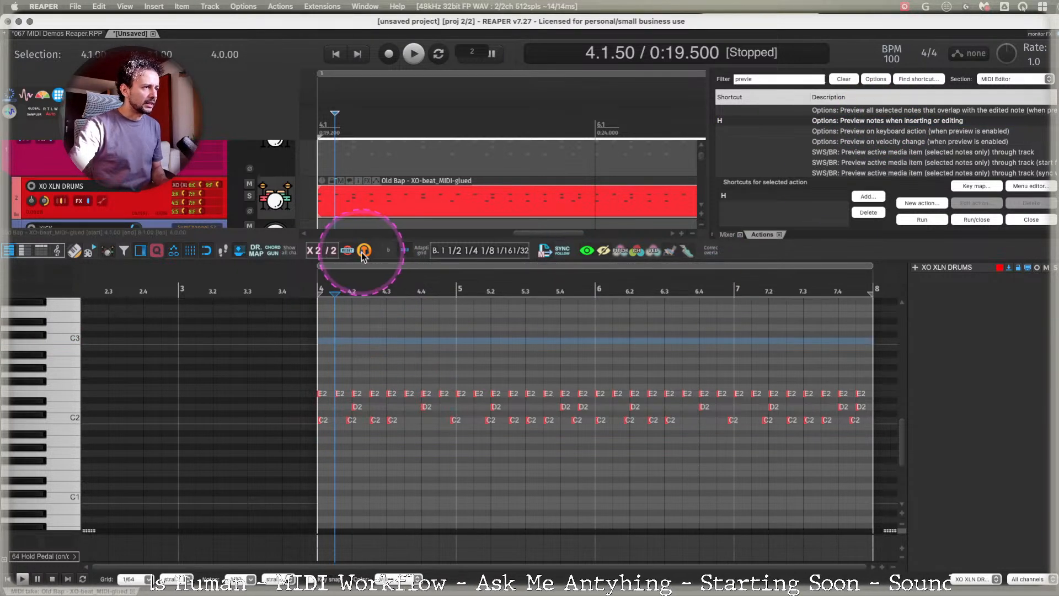
pyautogui.click(386, 331)
pyautogui.moveTo(395, 367); pyautogui.dragTo(423, 440)
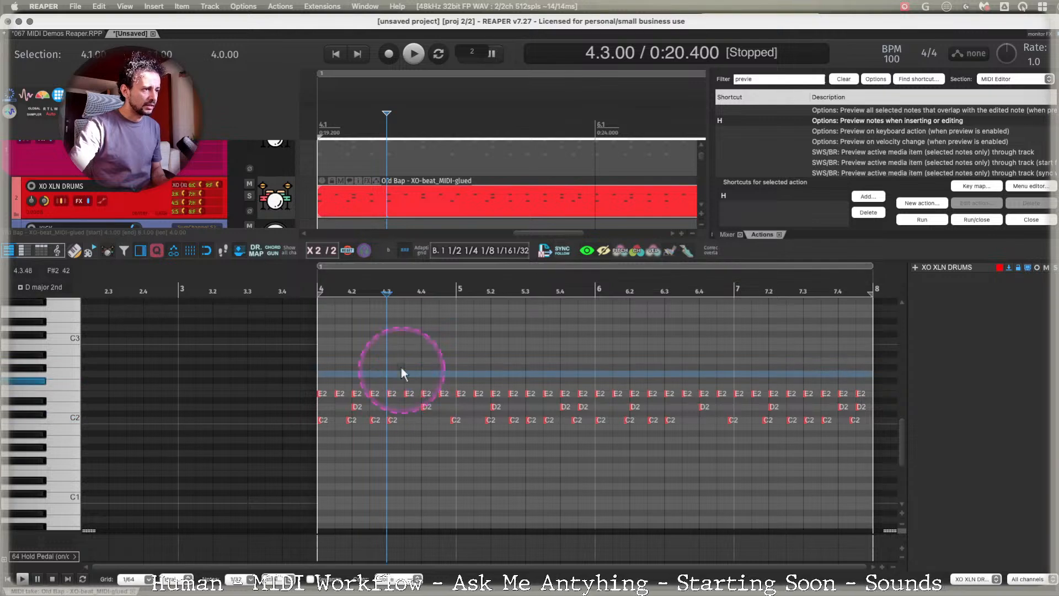
pyautogui.click(412, 356)
pyautogui.press('h')
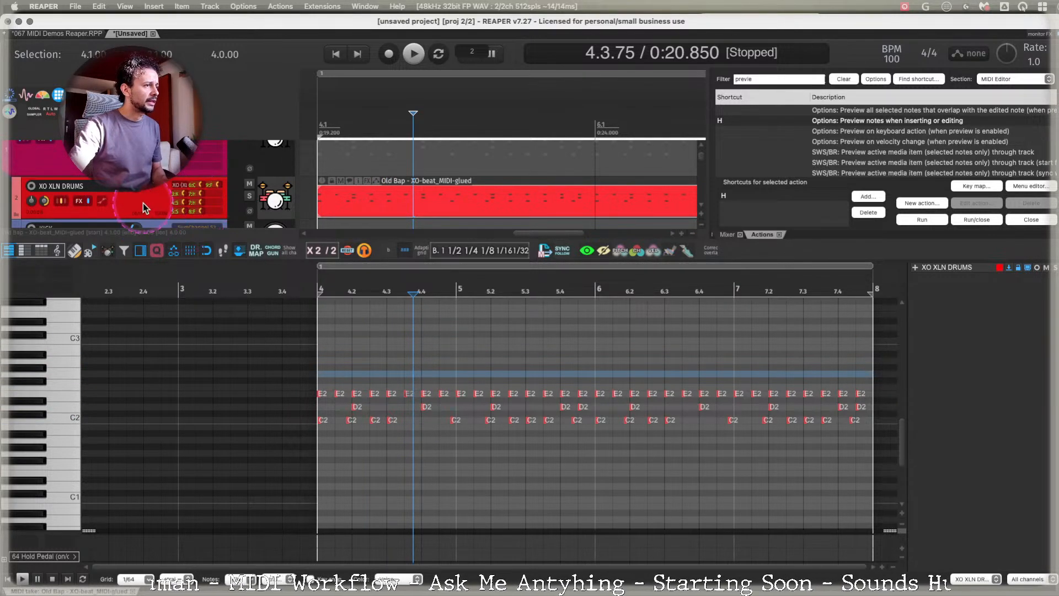
# Try a note in the F#2 row near beat 4.4 and audition the C2 key on the piano keyboard.
pyautogui.moveTo(421, 379); pyautogui.dragTo(431, 426)
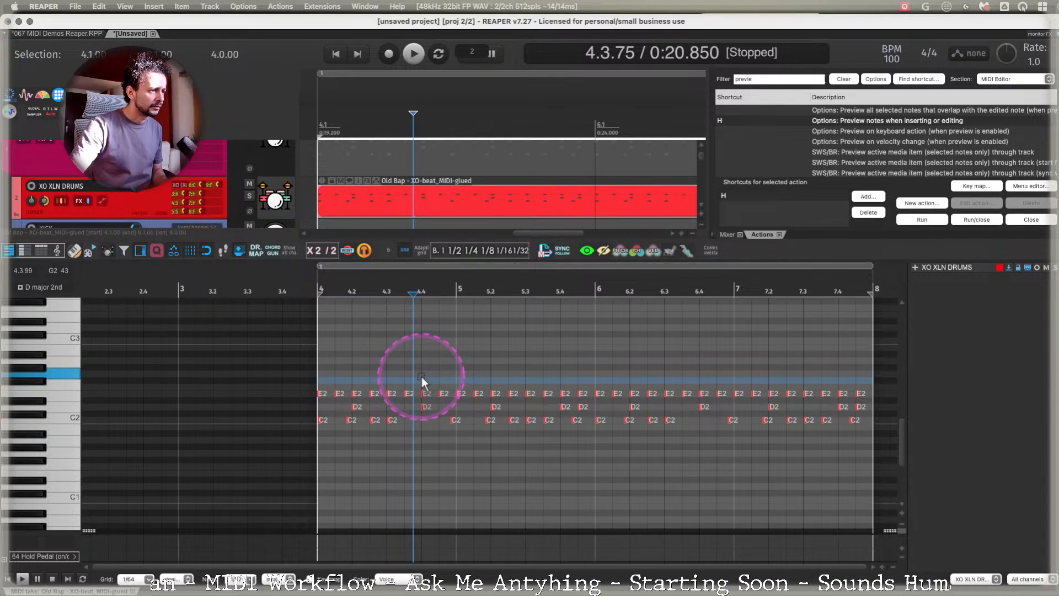
pyautogui.click(426, 379)
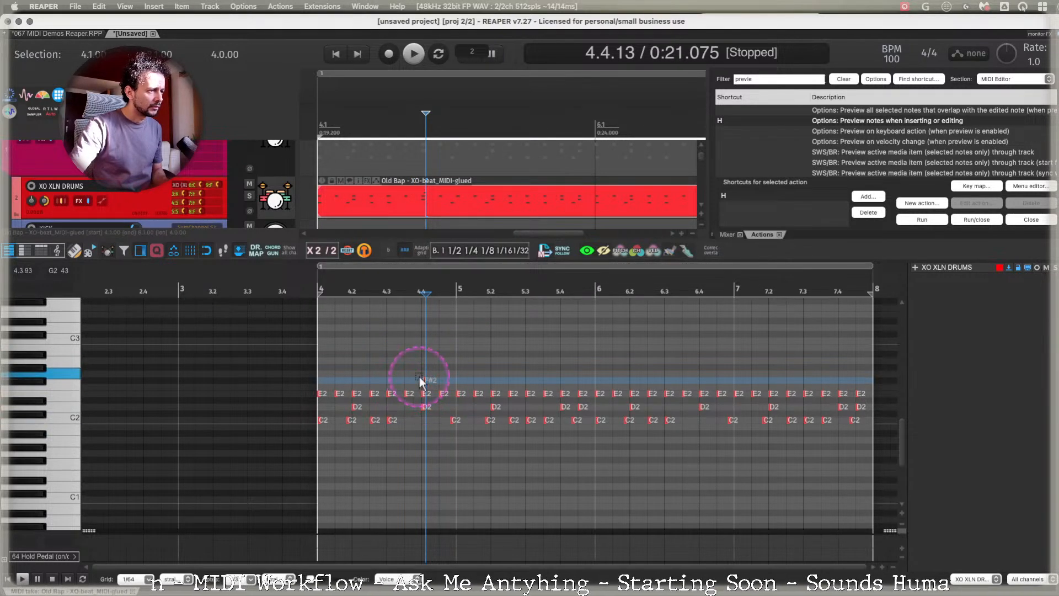
pyautogui.click(58, 418)
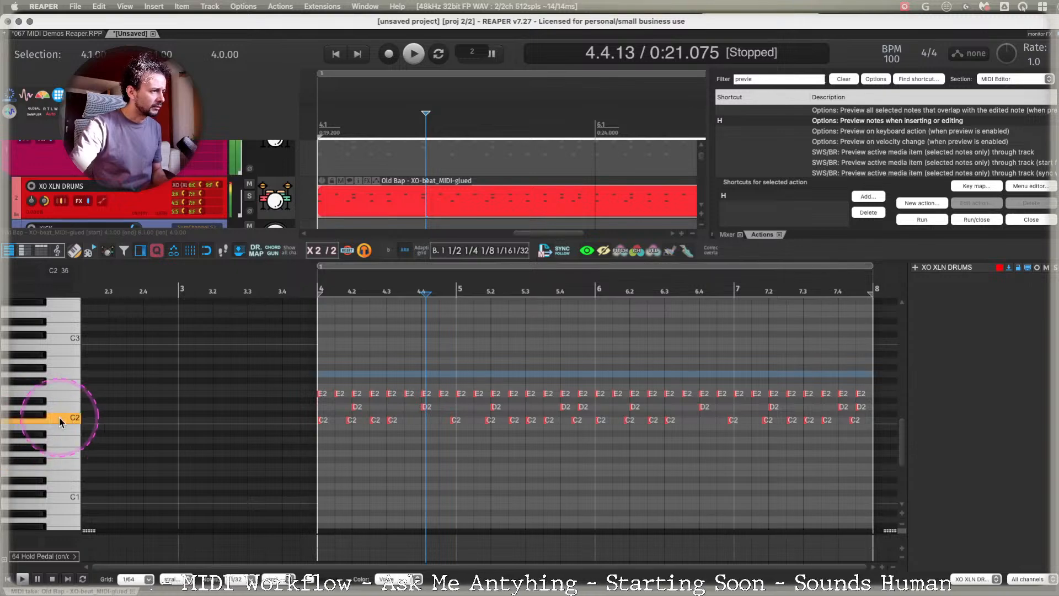
pyautogui.click(59, 417)
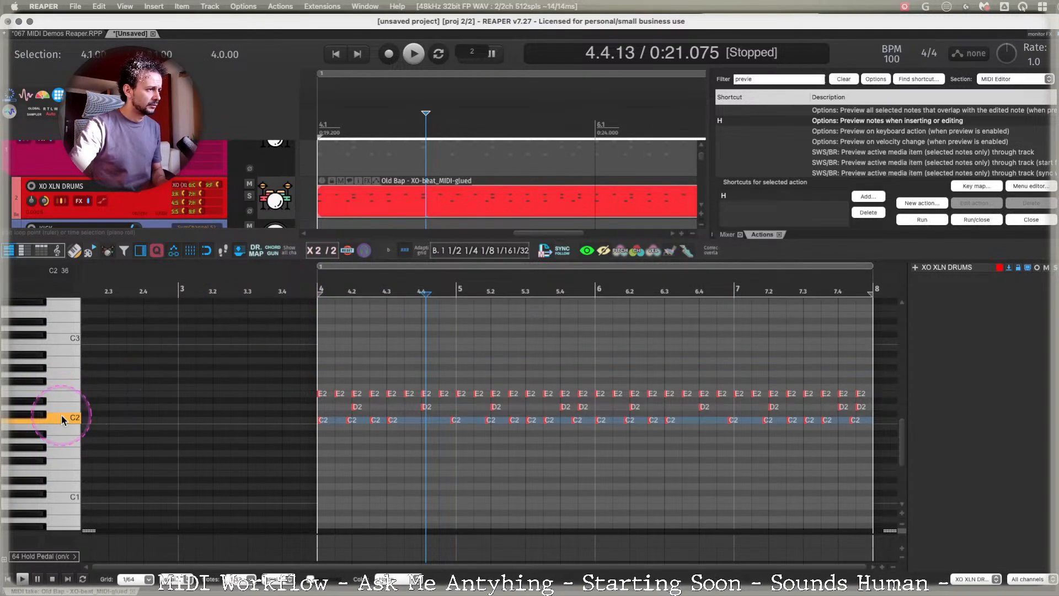
# Try a D2 note near beat 4.3 and place an A#2 note about one beat long just after beat 4.4.
pyautogui.click(409, 407)
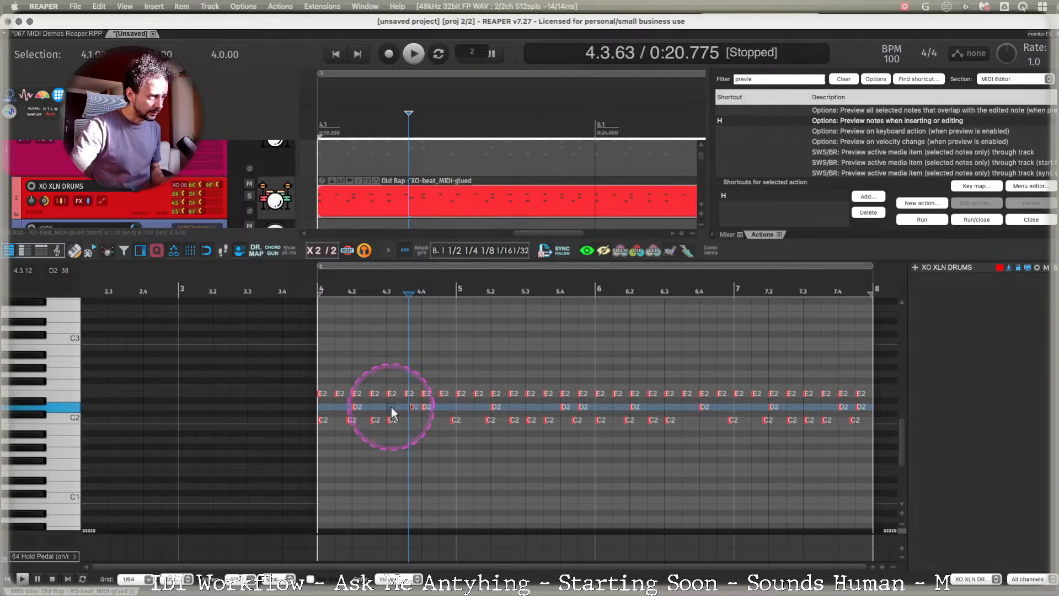
pyautogui.moveTo(371, 407)
pyautogui.mouseDown()
pyautogui.moveTo(462, 411)
pyautogui.moveTo(463, 380)
pyautogui.moveTo(461, 414)
pyautogui.moveTo(458, 355)
pyautogui.moveTo(448, 372)
pyautogui.moveTo(445, 356)
pyautogui.mouseUp()
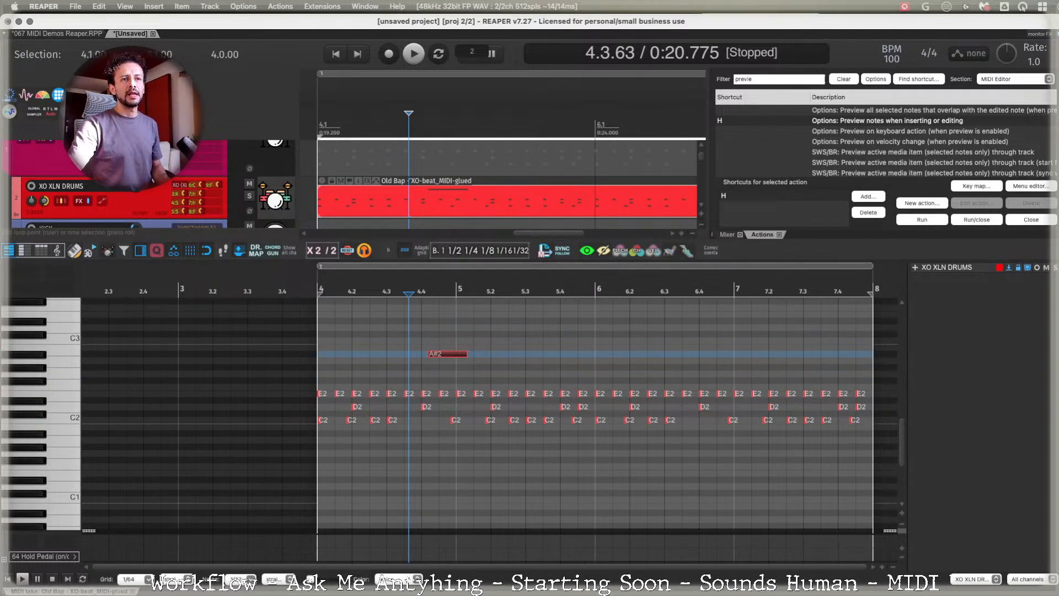
pyautogui.press('super+Tab')
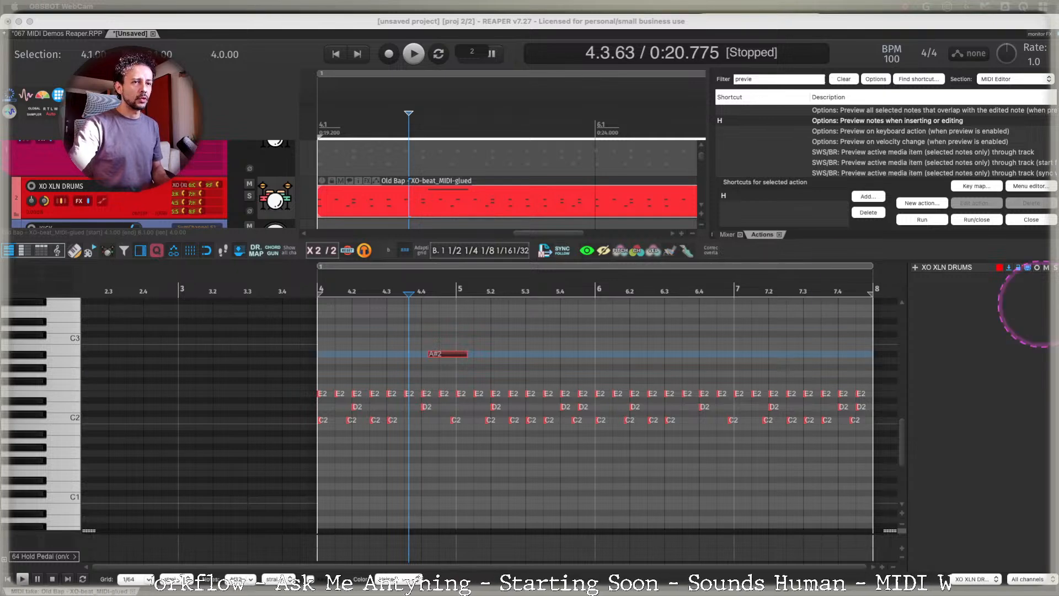
pyautogui.click(445, 363)
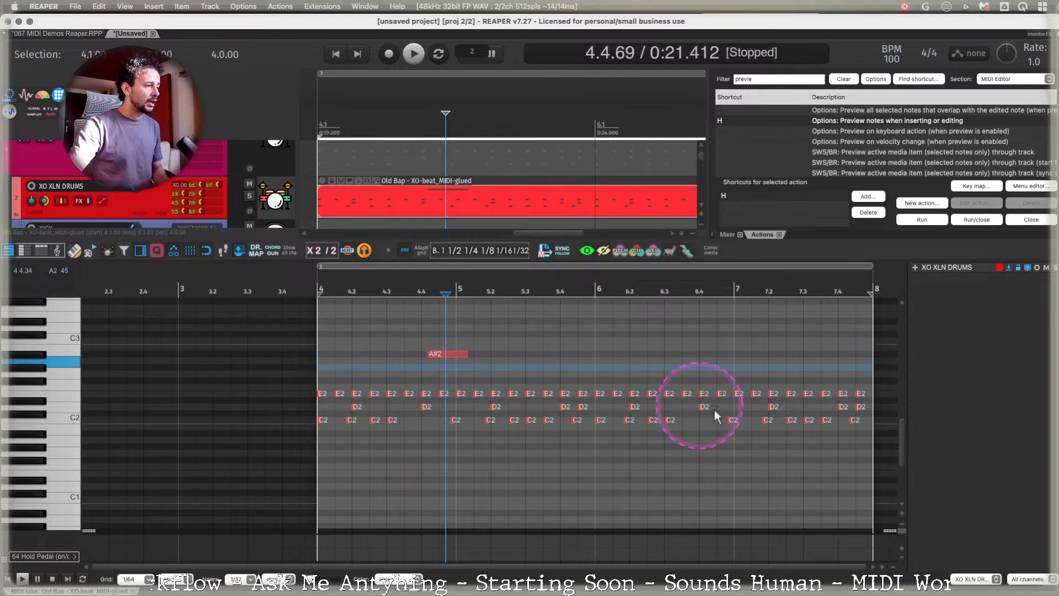
pyautogui.scroll(1, 902, 441)
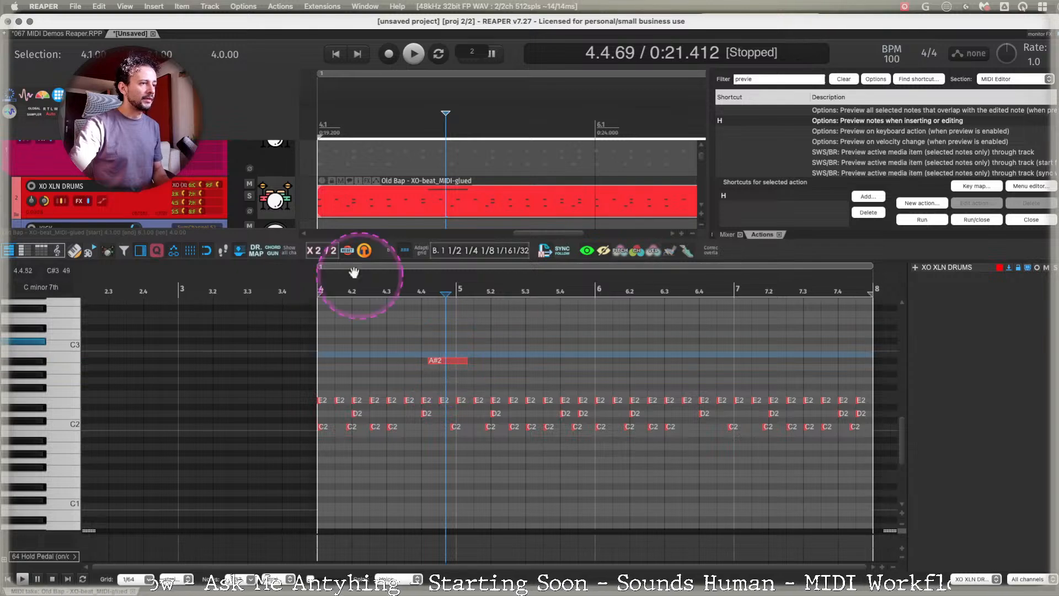
# Filter the MIDI Editor action list for "LOAD" and "DRUM MAP", and select "Mode: Named Notes (Drum Map)".
pyautogui.doubleClick(790, 79)
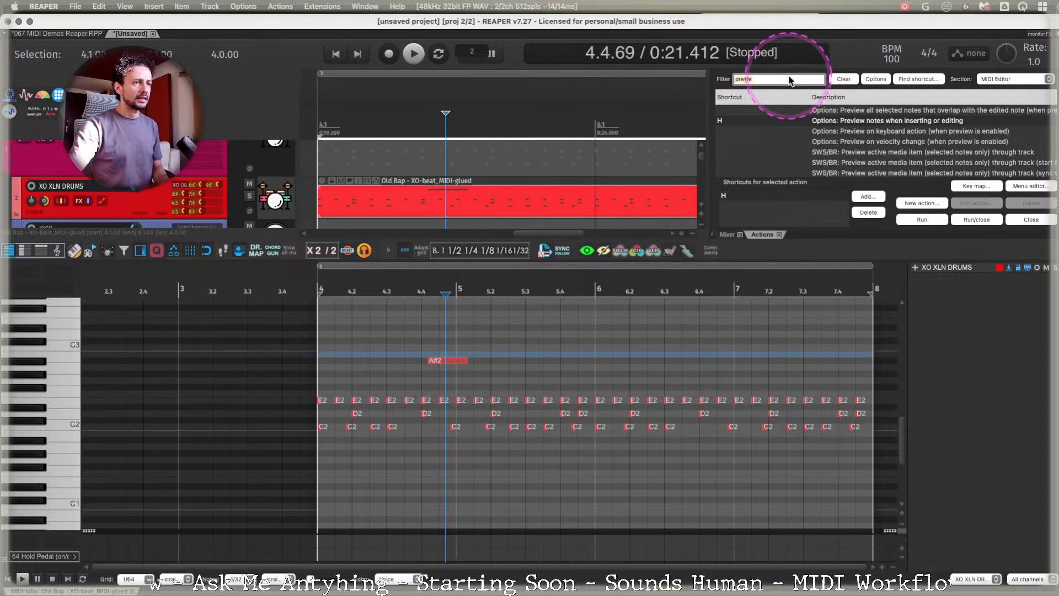
pyautogui.write('LOAD')
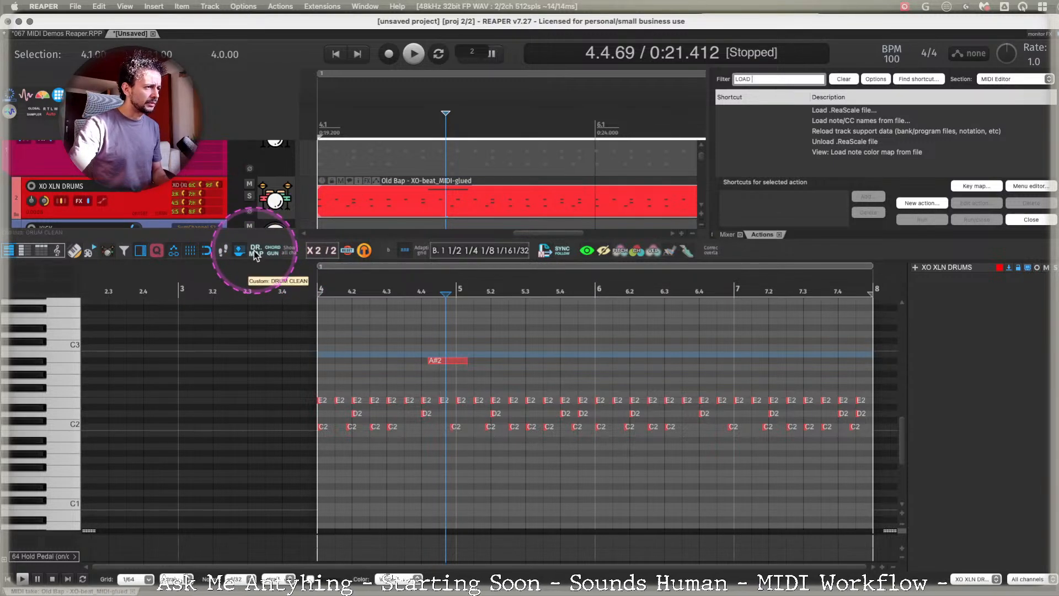
pyautogui.doubleClick(783, 79)
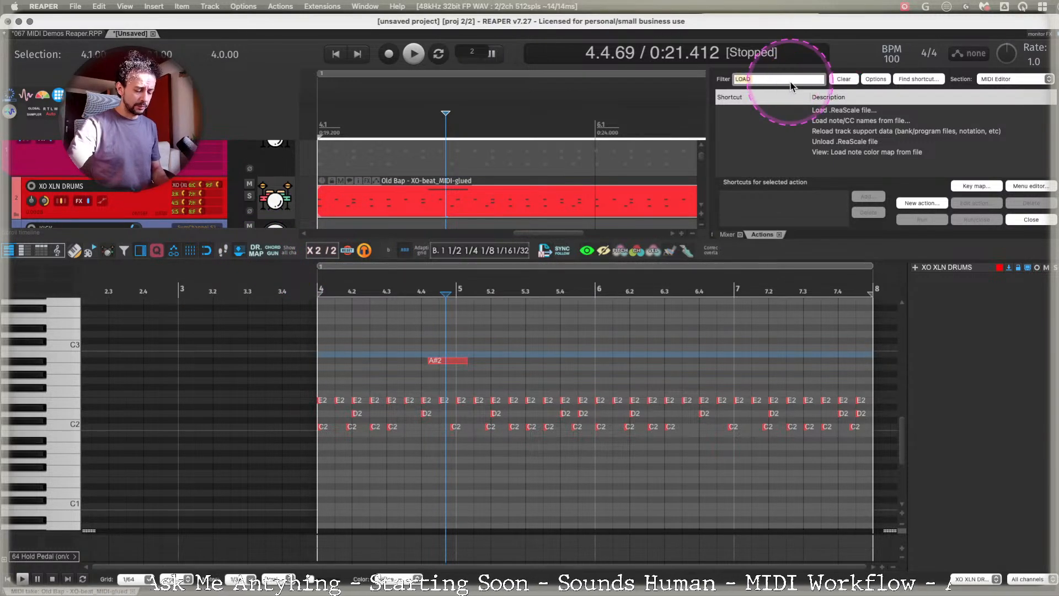
pyautogui.write('DRUM MAP')
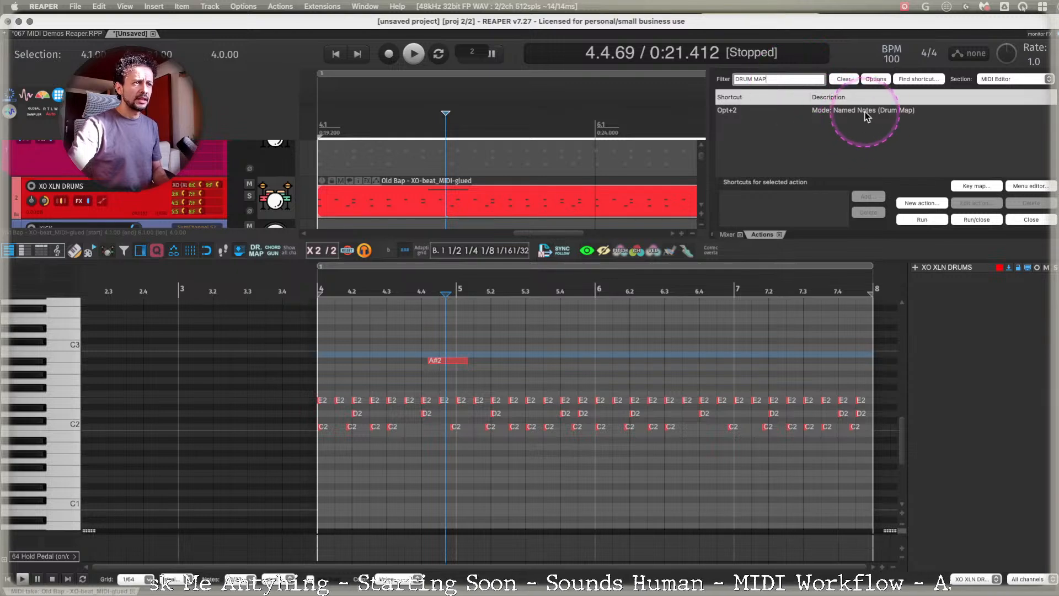
pyautogui.click(802, 111)
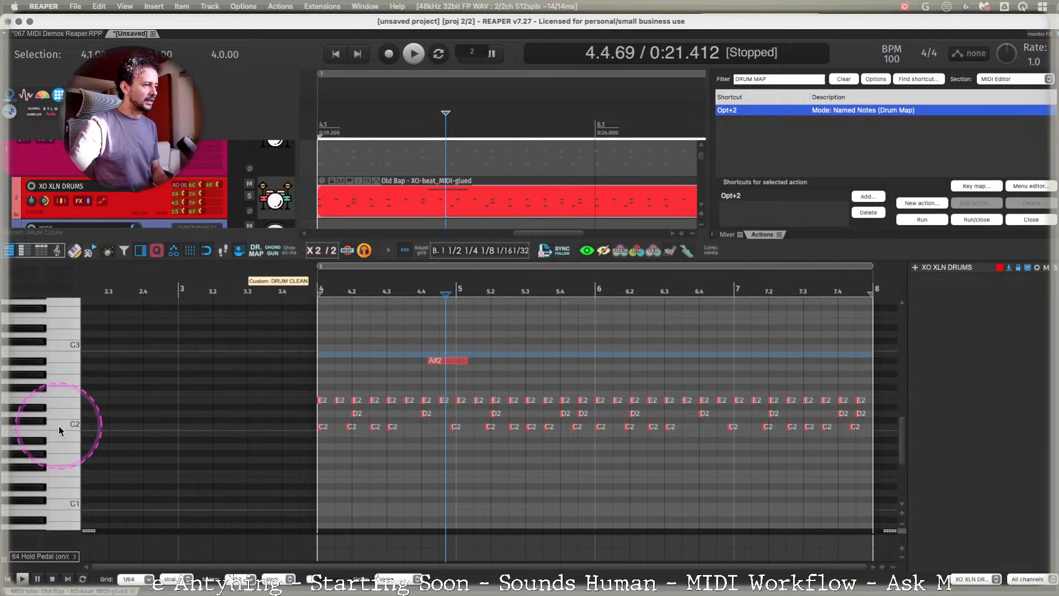
# Load the note names from XO_NAMES.txt and return the MIDI editor to the piano roll view.
pyautogui.hotkey('ctrl', 'o')
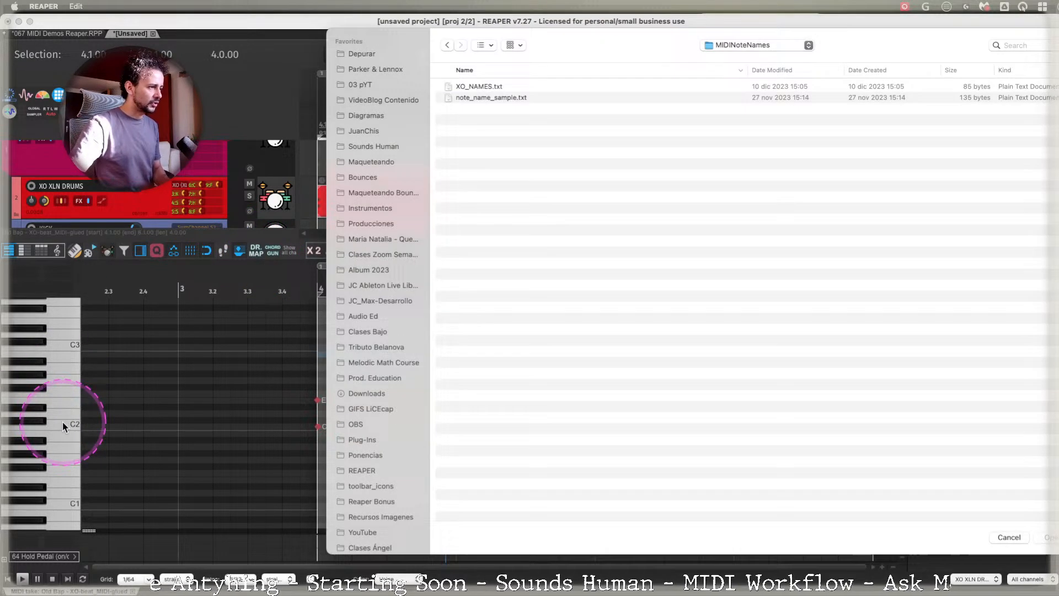
pyautogui.click(467, 86)
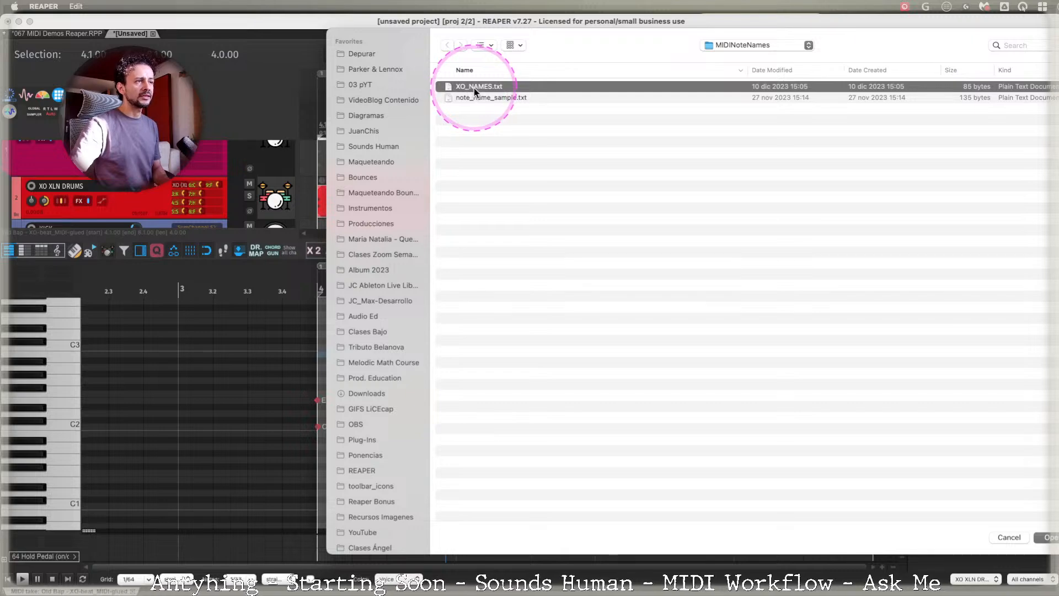
pyautogui.doubleClick(474, 88)
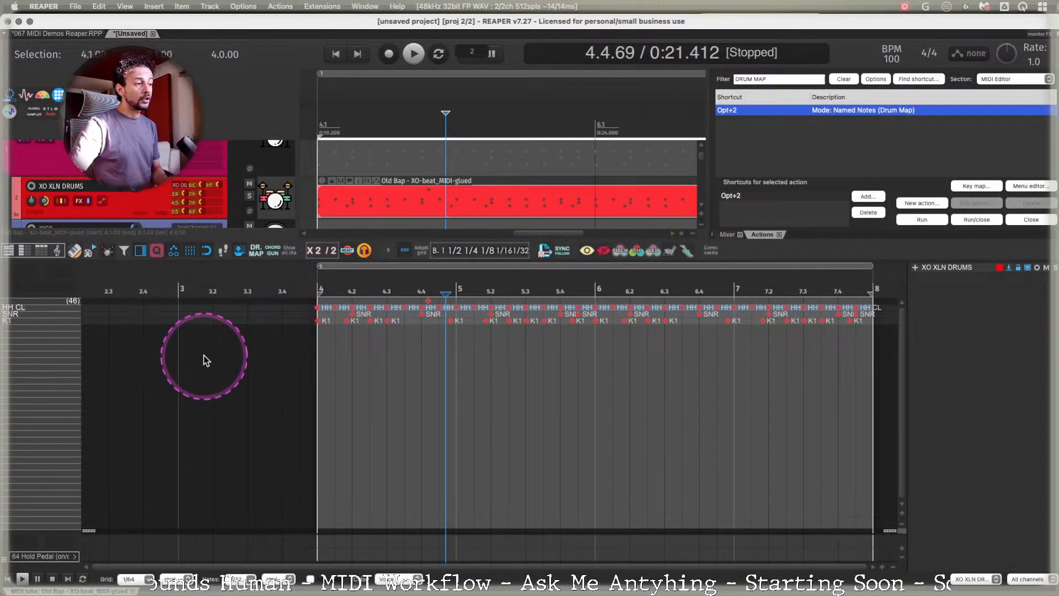
pyautogui.click(8, 249)
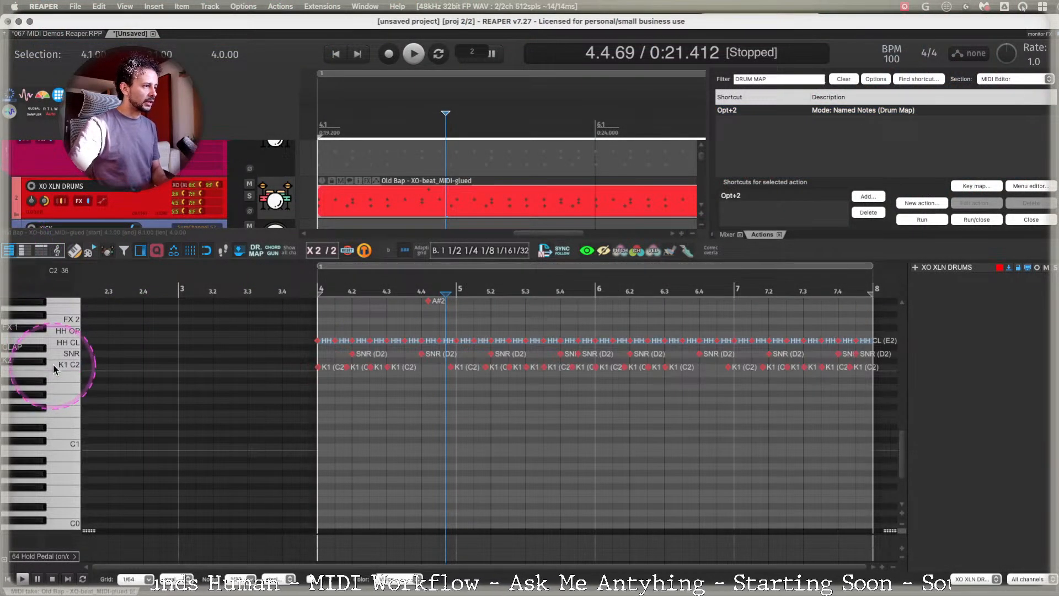
# Audition the unnamed G1 key below the K1 row on the piano keyboard.
pyautogui.scroll(3, 902, 449)
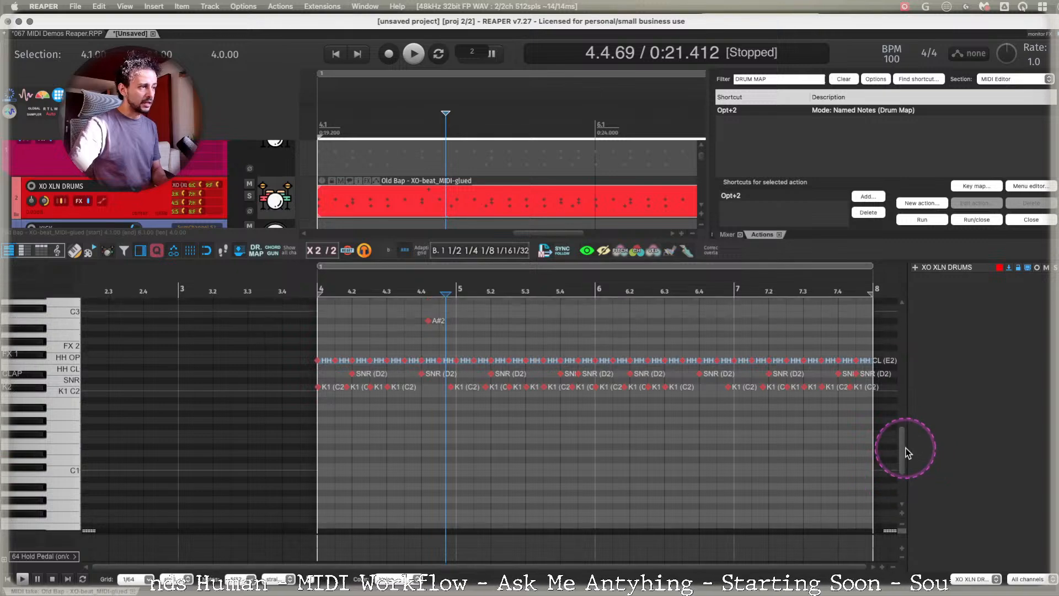
pyautogui.scroll(2, 910, 448)
pyautogui.click(64, 459)
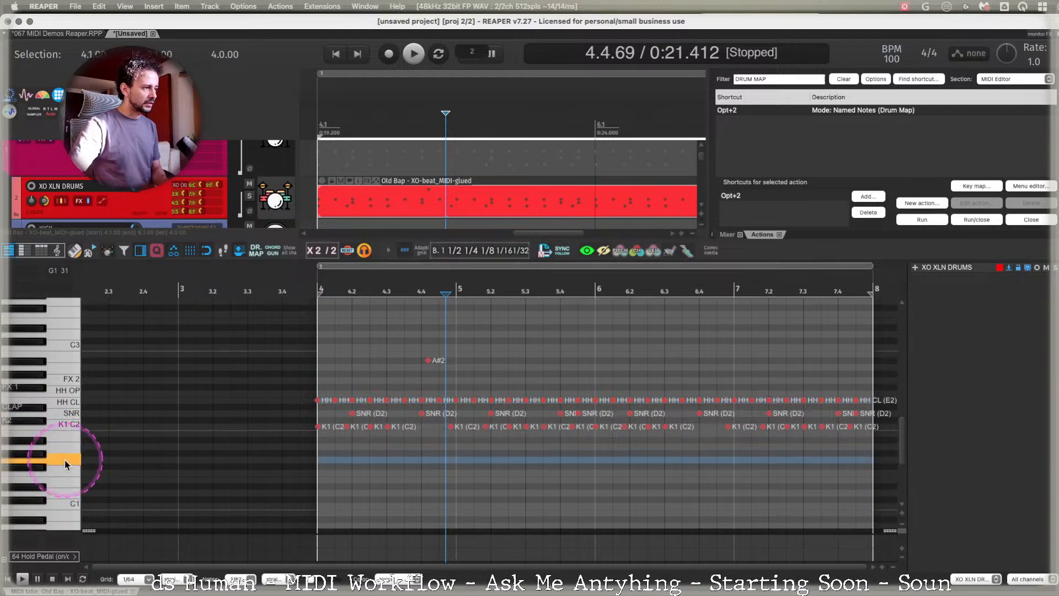
pyautogui.click(68, 458)
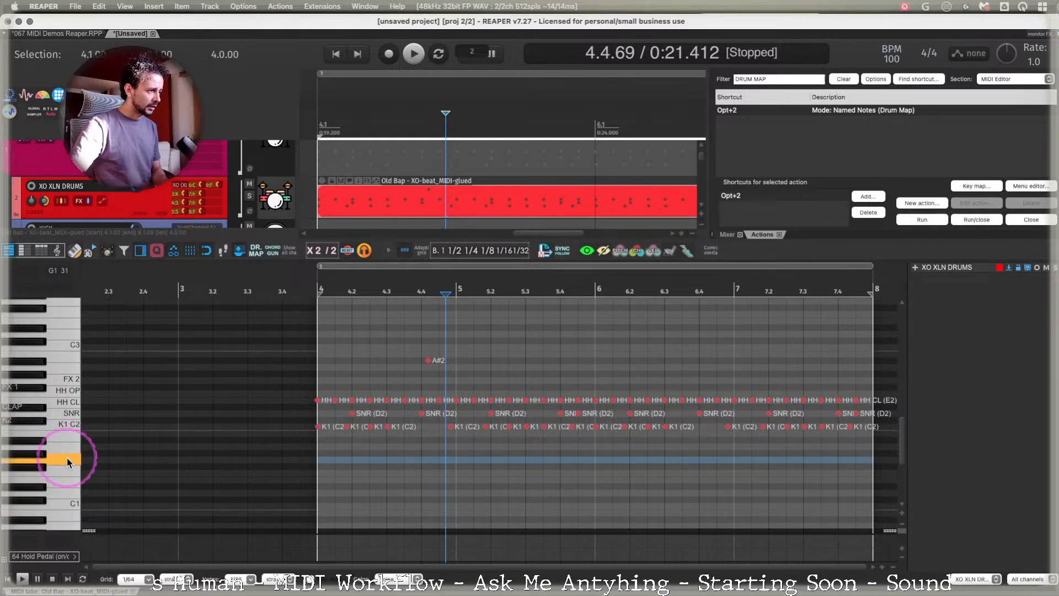
pyautogui.click(47, 459)
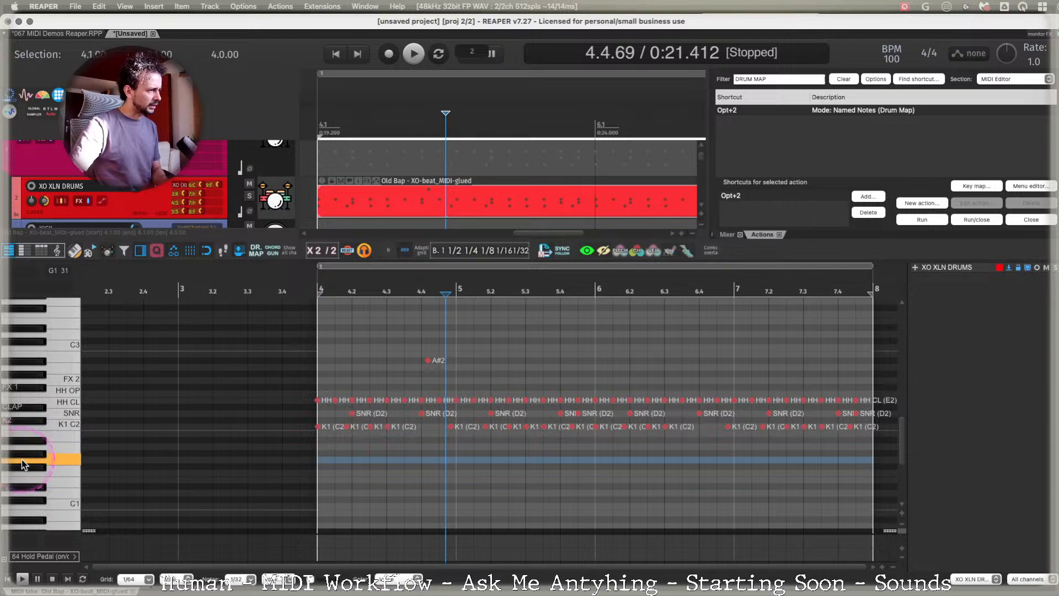
# Name the B2 key "THIS IS A DRUM" on the piano keyboard.
pyautogui.click(63, 360)
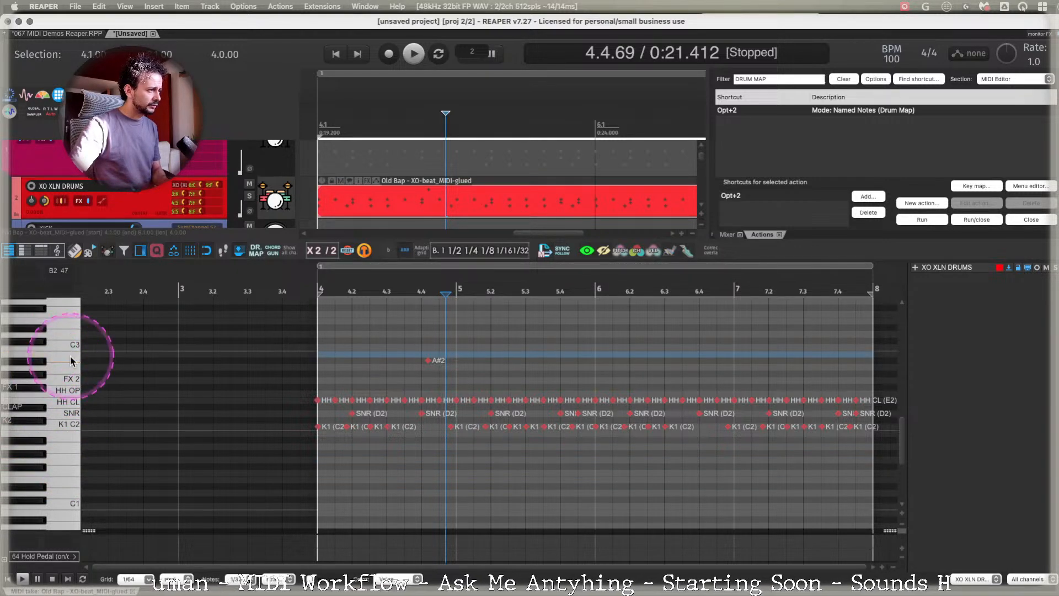
pyautogui.doubleClick(27, 358)
pyautogui.click(28, 360)
pyautogui.click(71, 356)
pyautogui.click(75, 356)
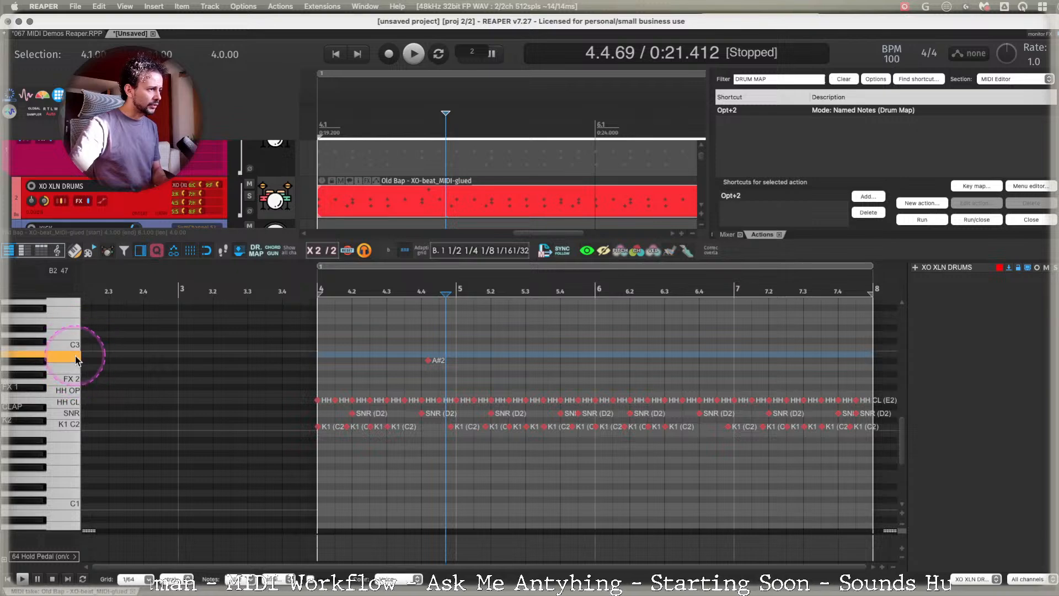
pyautogui.doubleClick(75, 357)
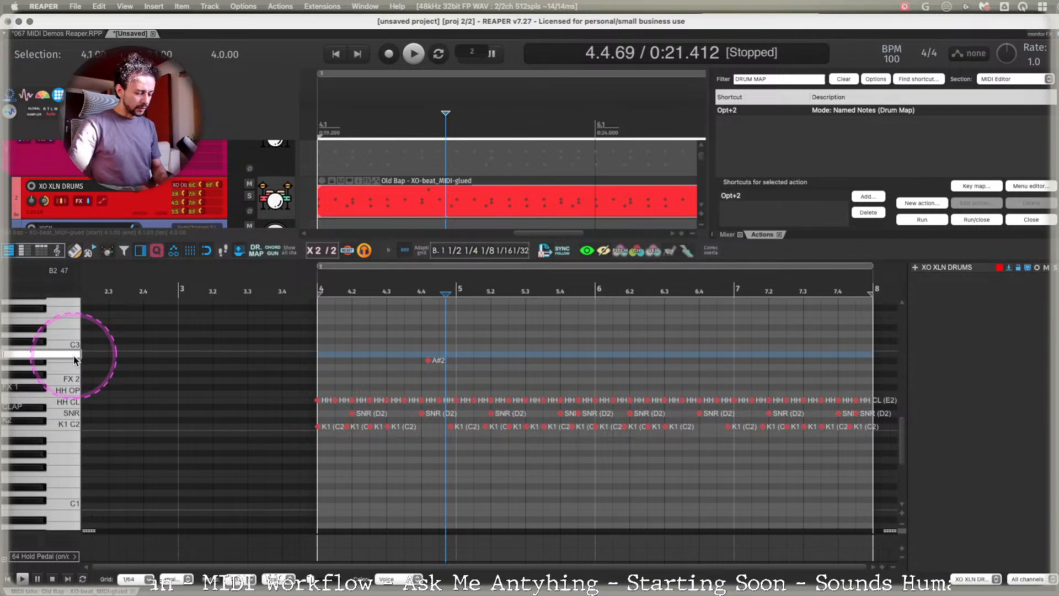
pyautogui.write('THIS IS A DRUM')
pyautogui.press('Return')
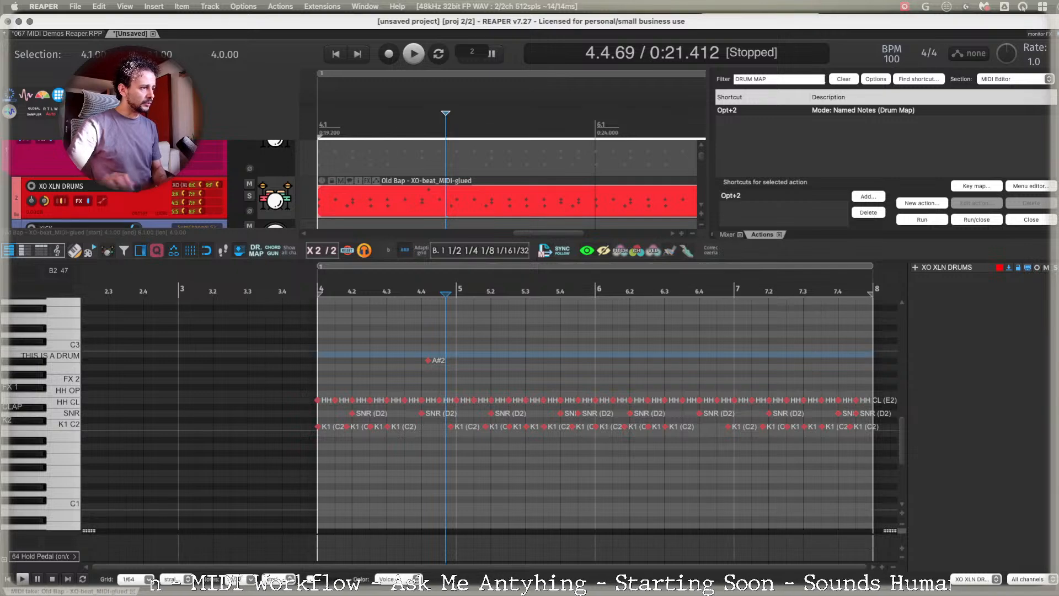
pyautogui.click(62, 364)
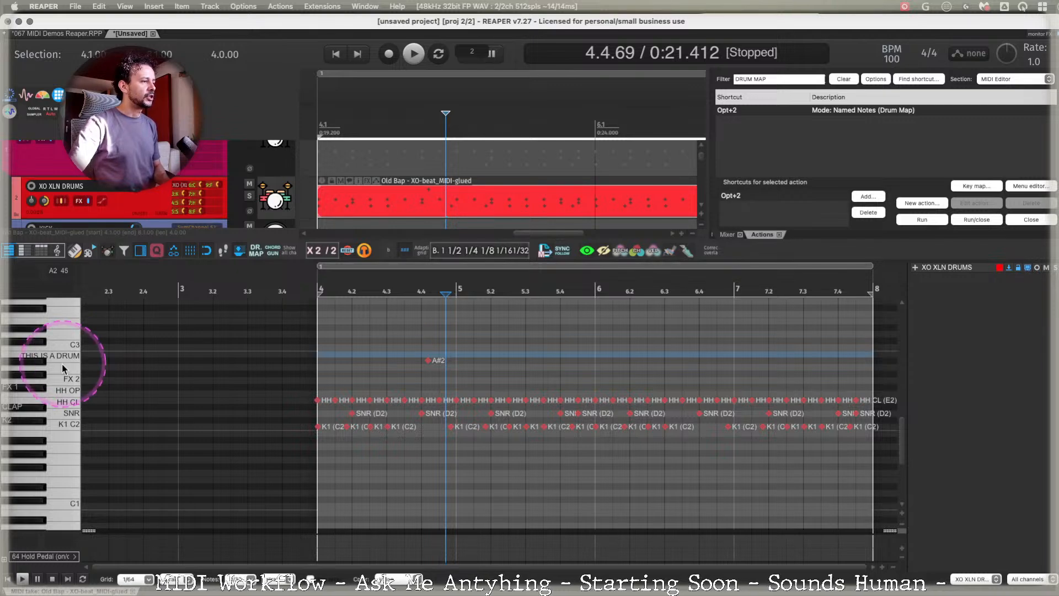
pyautogui.click(71, 356)
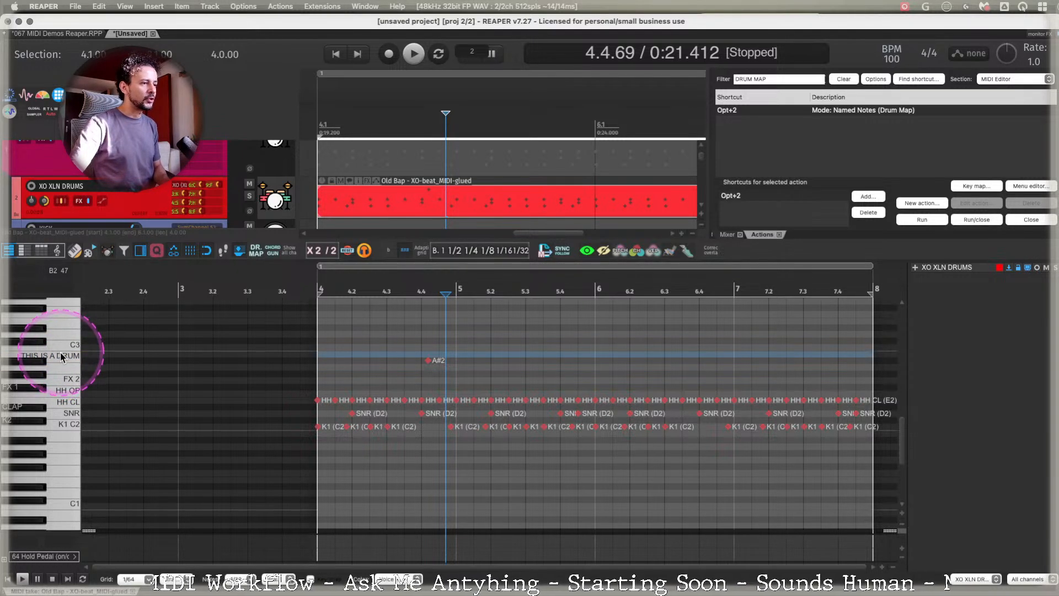
# Filter the MIDI Editor action list for "MAP" and select "Mode: Named Notes (Drum Map)".
pyautogui.click(779, 94)
pyautogui.click(782, 82)
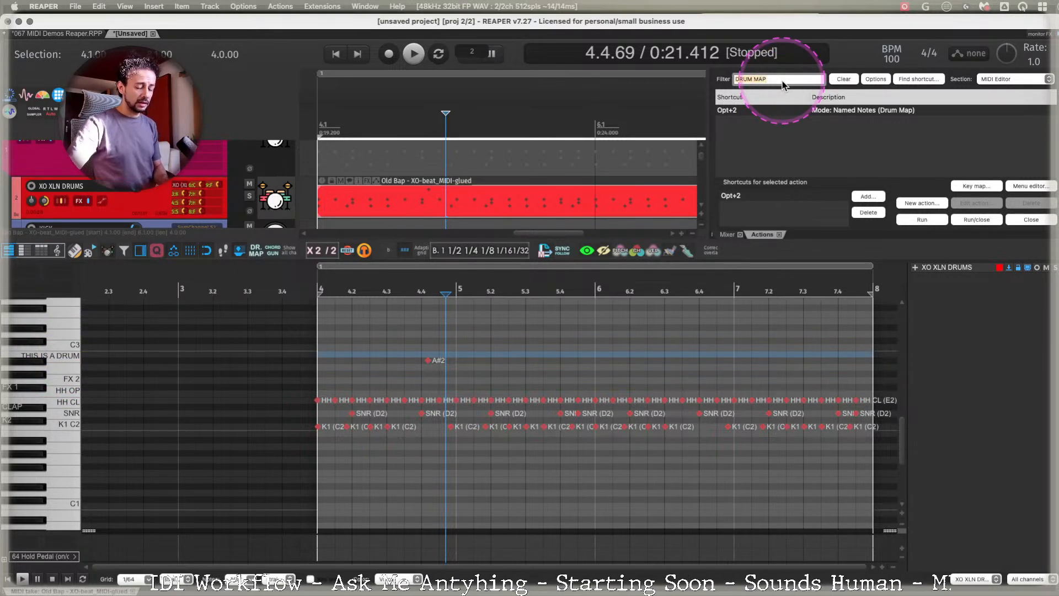
pyautogui.write('MAP')
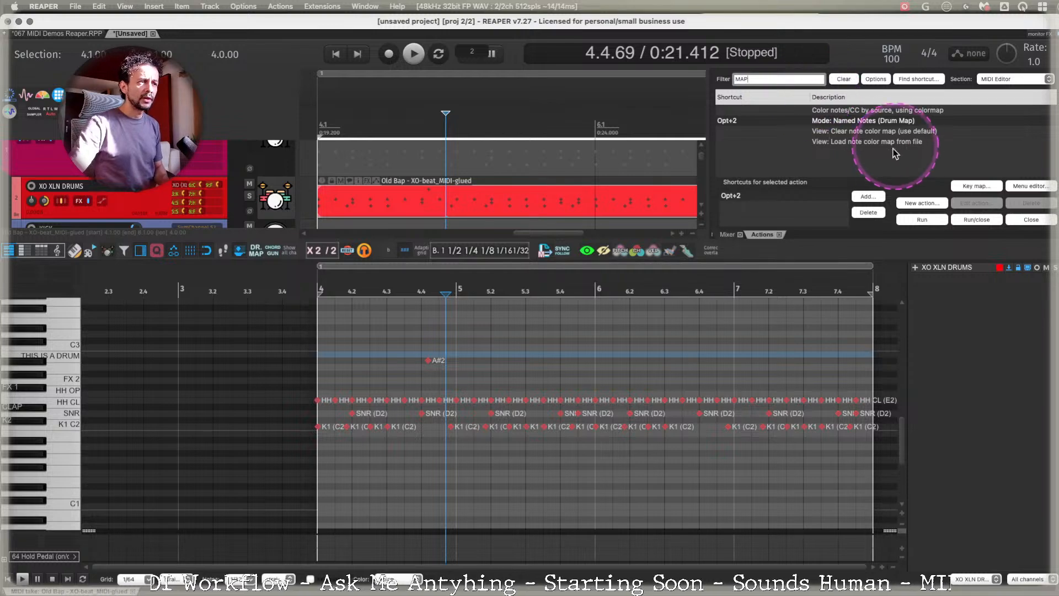
pyautogui.click(872, 142)
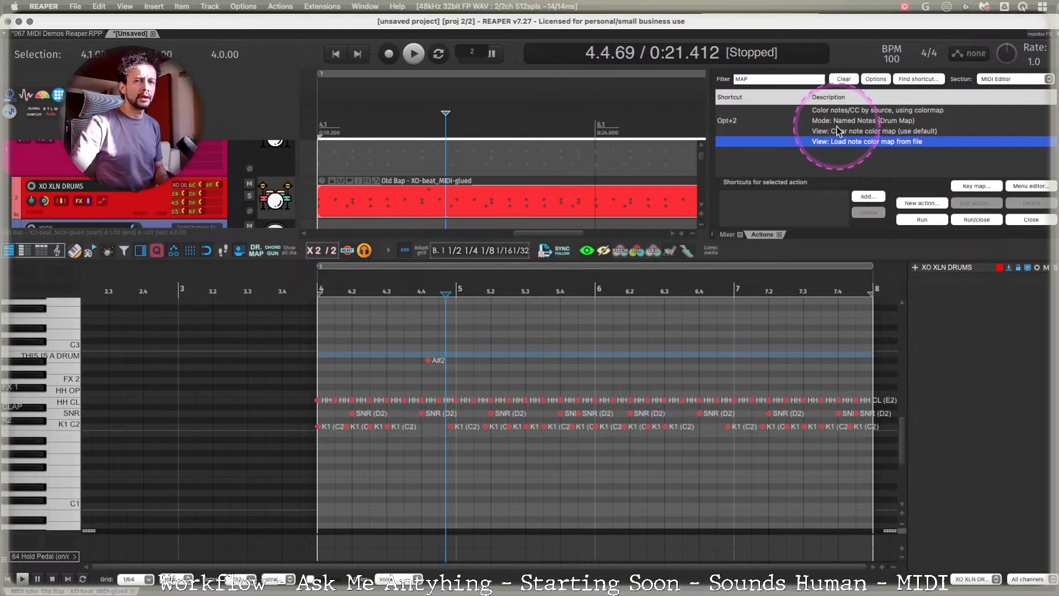
pyautogui.click(854, 120)
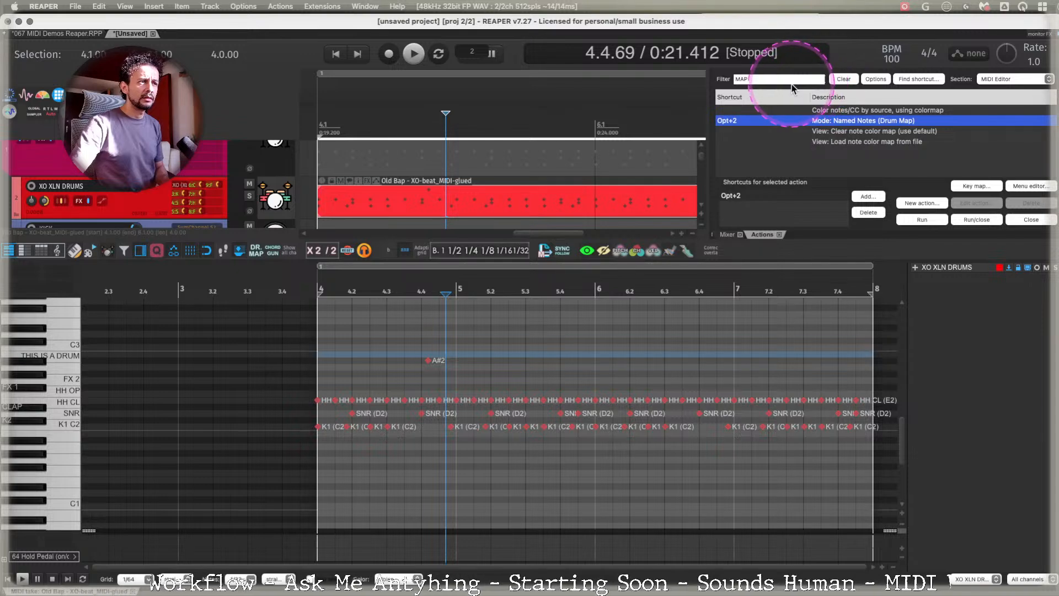
# Filter the MIDI Editor actions for "NAME" and select "Save note/CC names to file...".
pyautogui.doubleClick(790, 82)
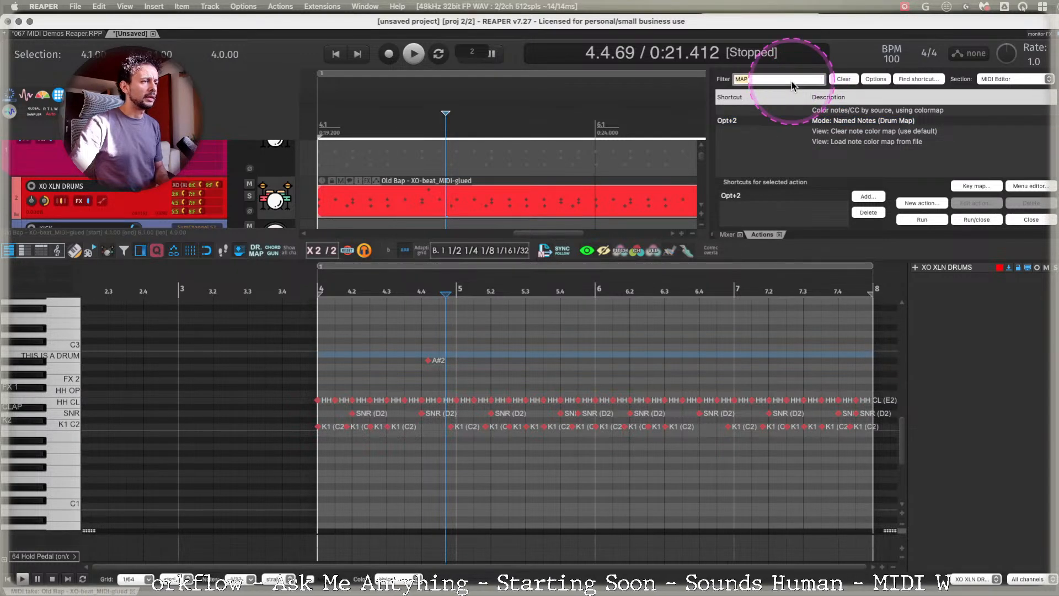
pyautogui.press('BackSpace')
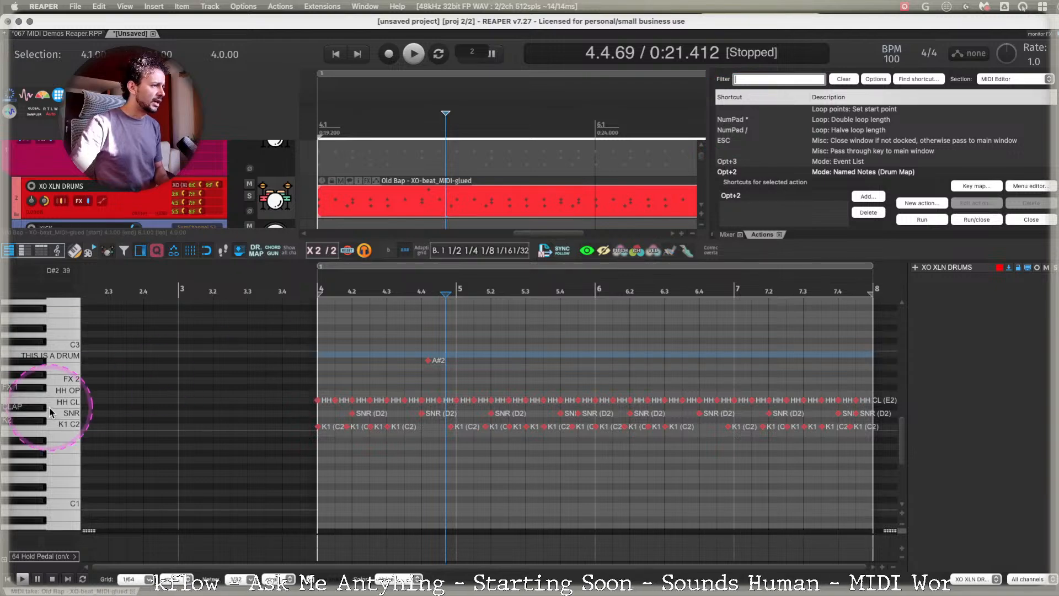
pyautogui.rightClick(64, 292)
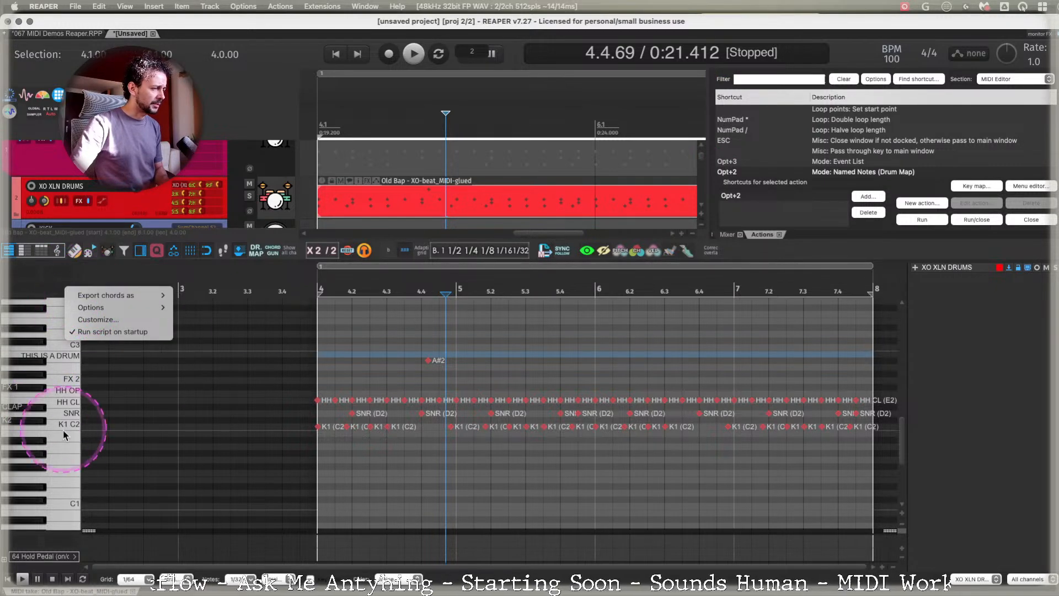
pyautogui.click(59, 488)
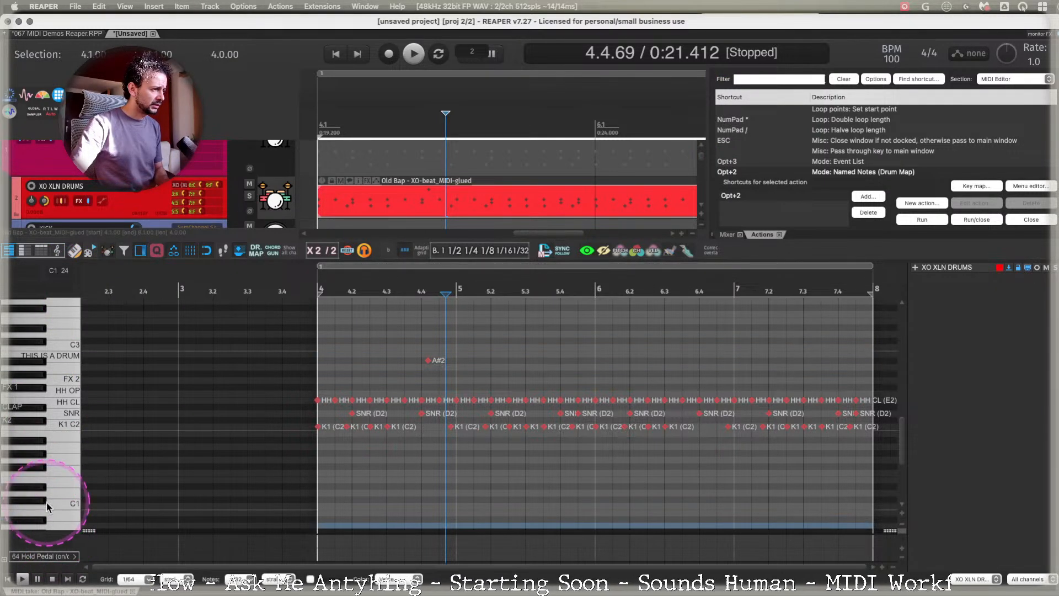
pyautogui.click(786, 83)
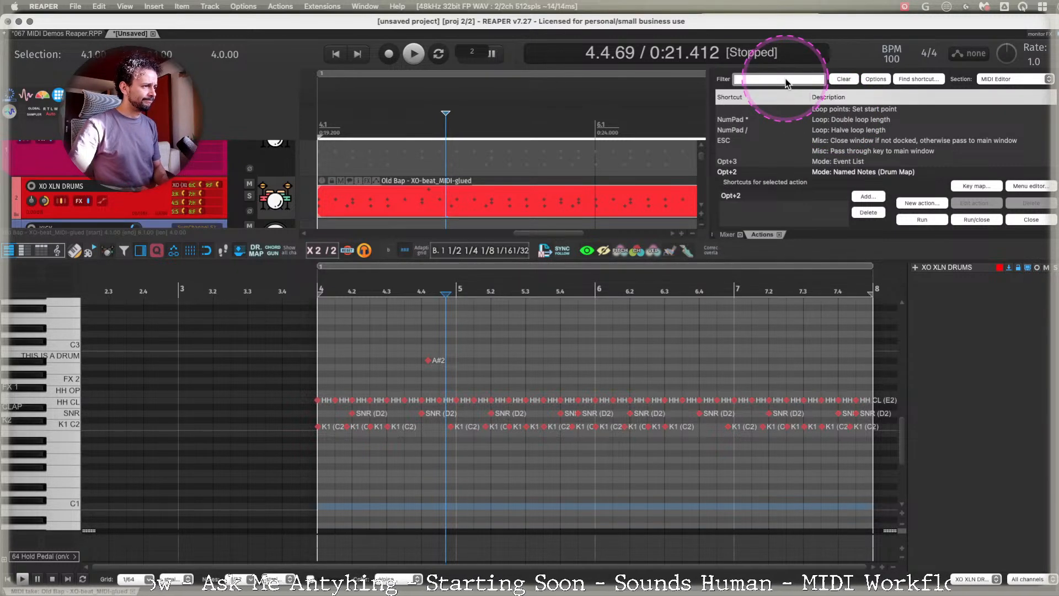
pyautogui.write('NAME')
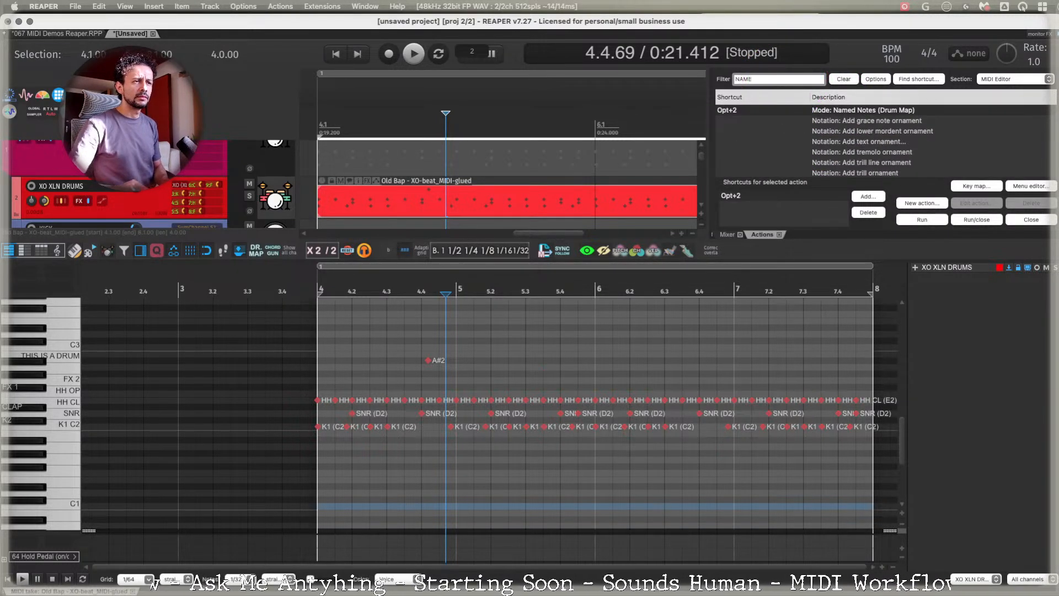
pyautogui.scroll(-1, 889, 141)
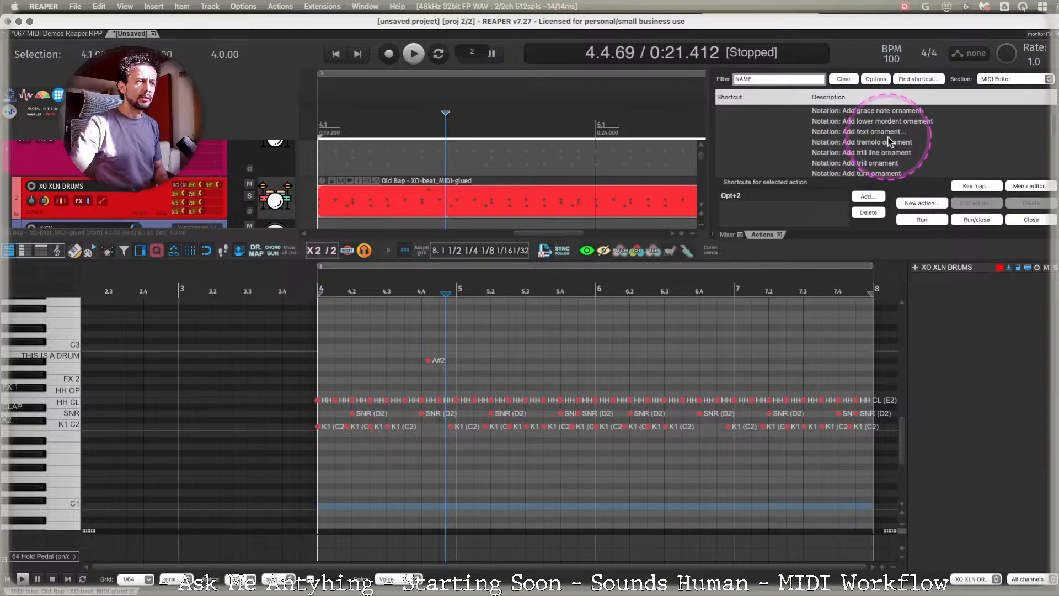
pyautogui.scroll(-10, 890, 141)
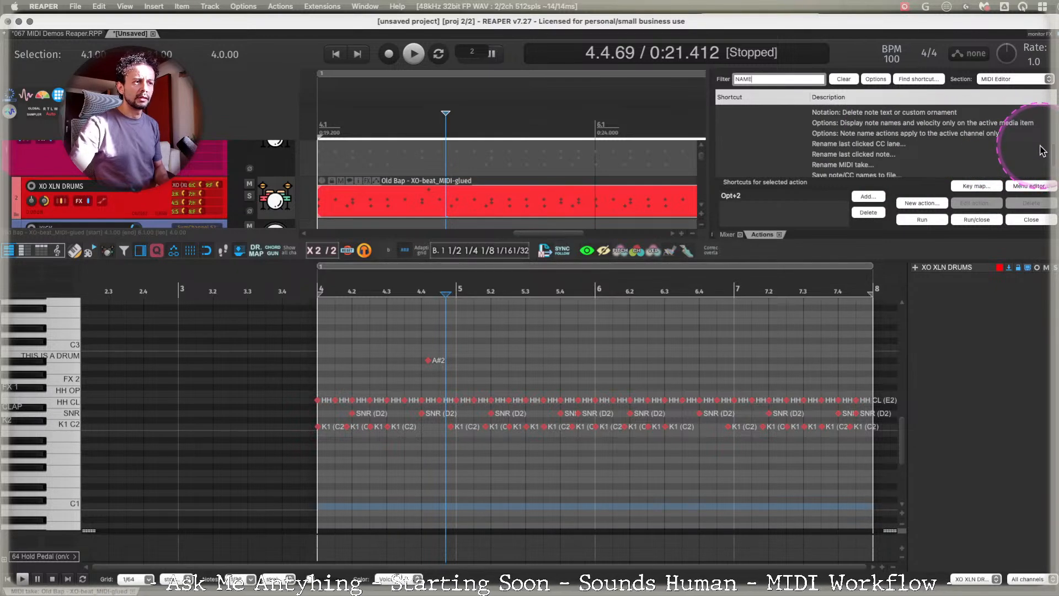
pyautogui.scroll(-2, 1040, 148)
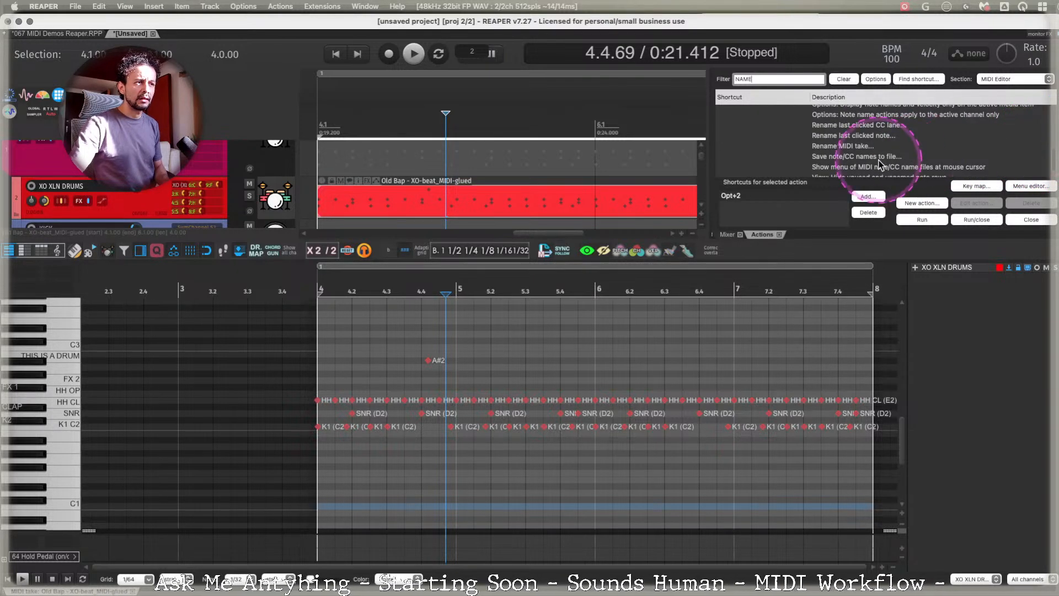
pyautogui.click(876, 159)
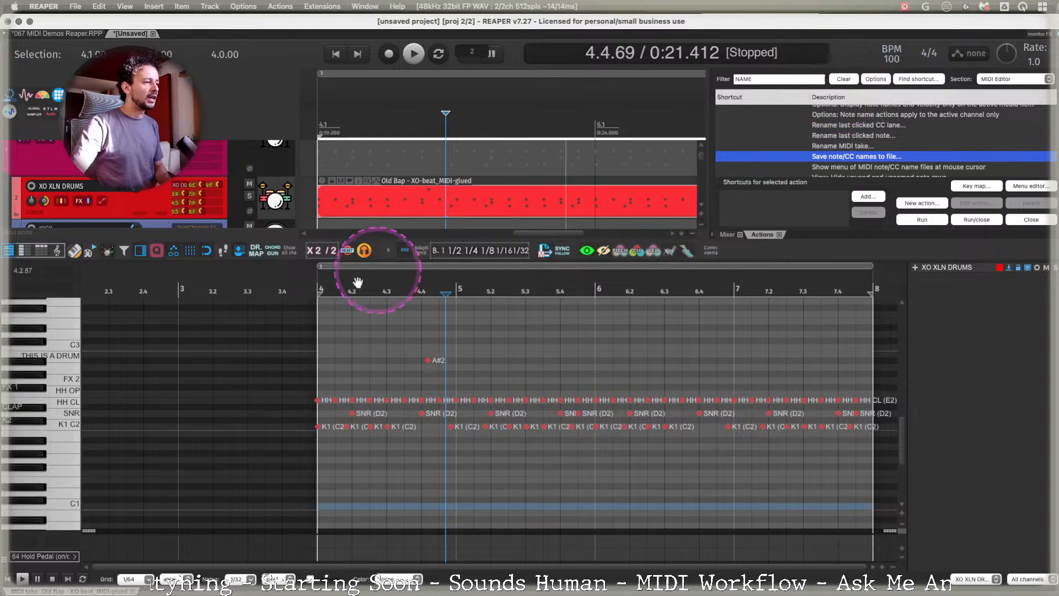
# Remove the "THIS IS A DRUM" name from the B2 key on the piano keyboard.
pyautogui.click(61, 356)
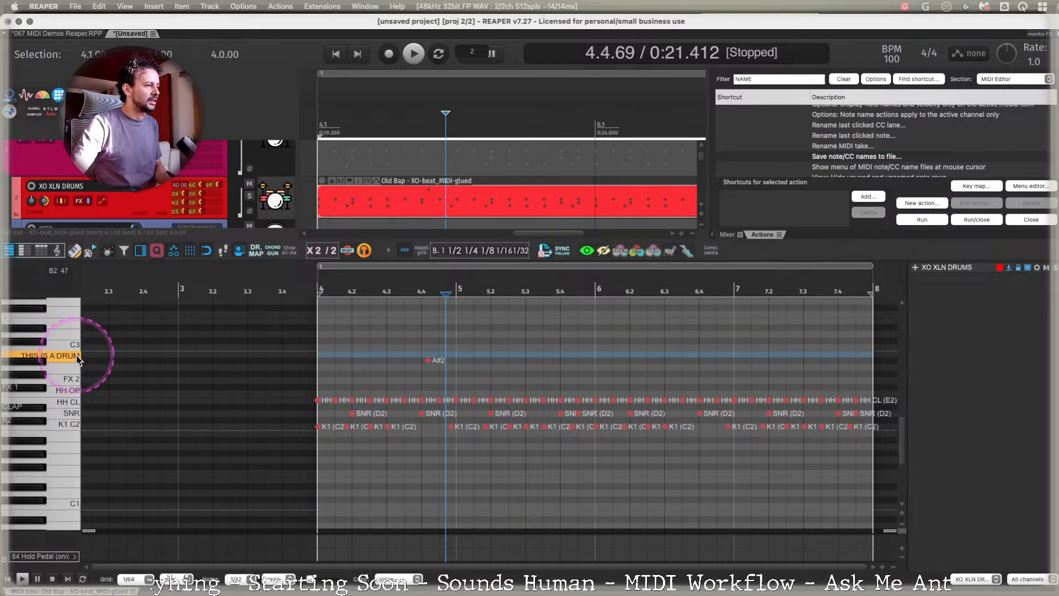
pyautogui.doubleClick(77, 356)
pyautogui.press('BackSpace')
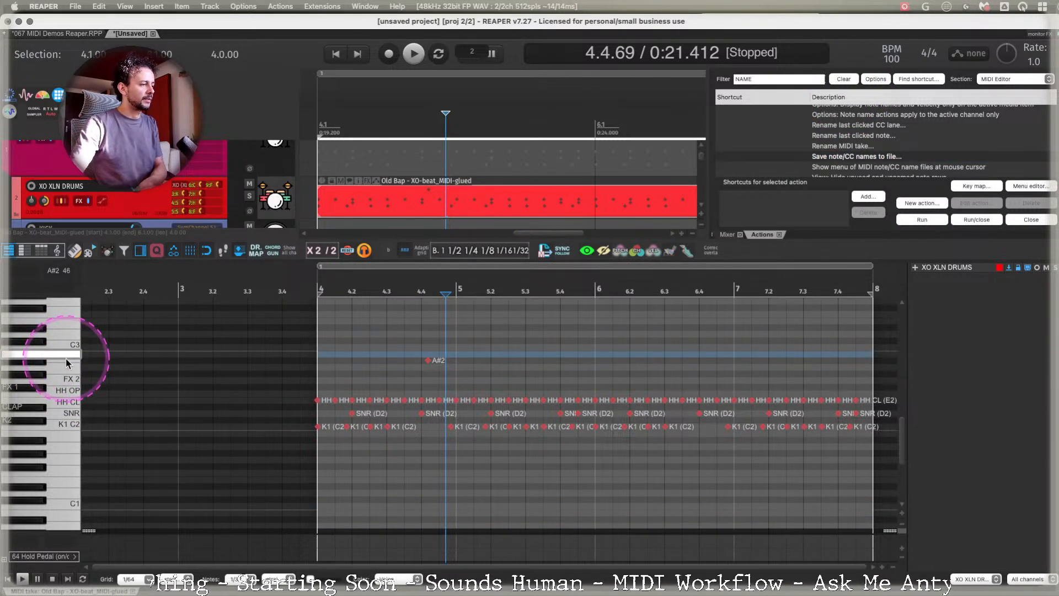
pyautogui.press('Return')
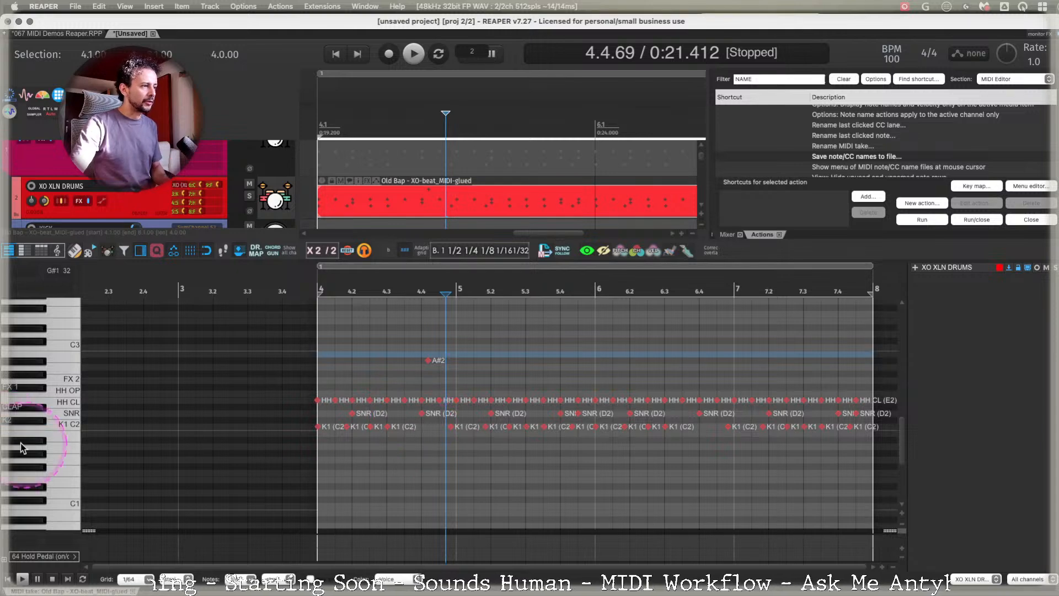
# Enlarge the piano roll rows vertically and examine the named drum rows from K1 up to FX 2.
pyautogui.moveTo(903, 440); pyautogui.dragTo(916, 331)
pyautogui.moveTo(915, 371); pyautogui.dragTo(918, 442)
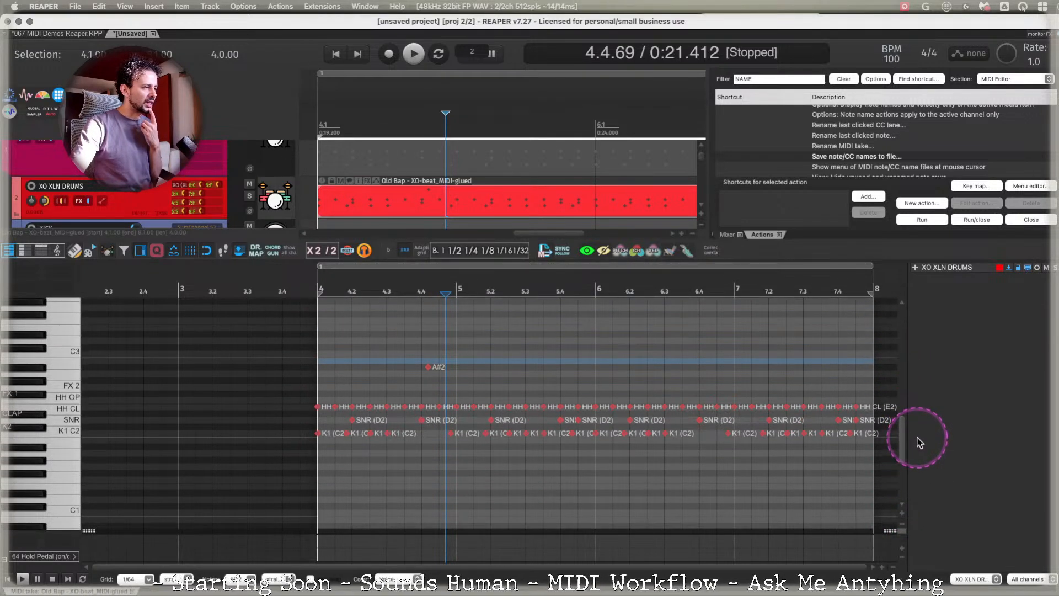
pyautogui.click(902, 513)
pyautogui.click(902, 513)
pyautogui.moveTo(902, 430); pyautogui.dragTo(908, 444)
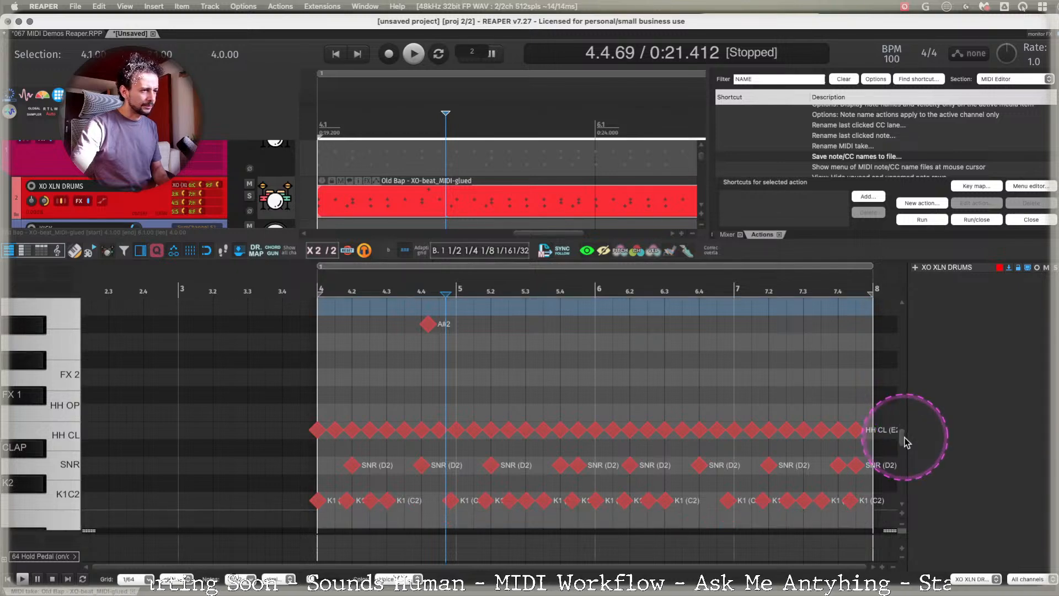
pyautogui.click(445, 299)
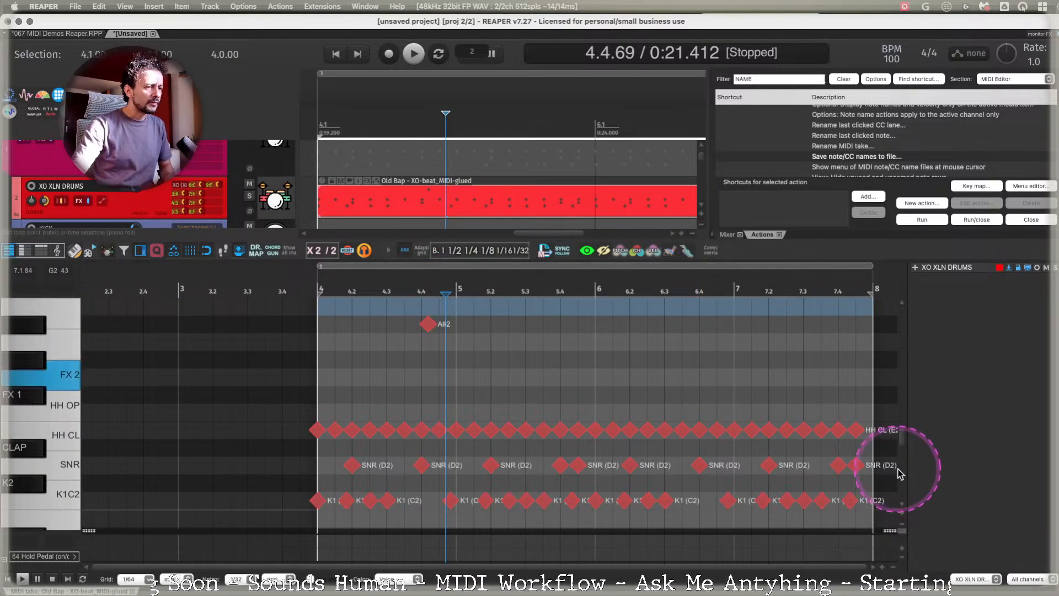
pyautogui.moveTo(902, 441); pyautogui.dragTo(902, 441)
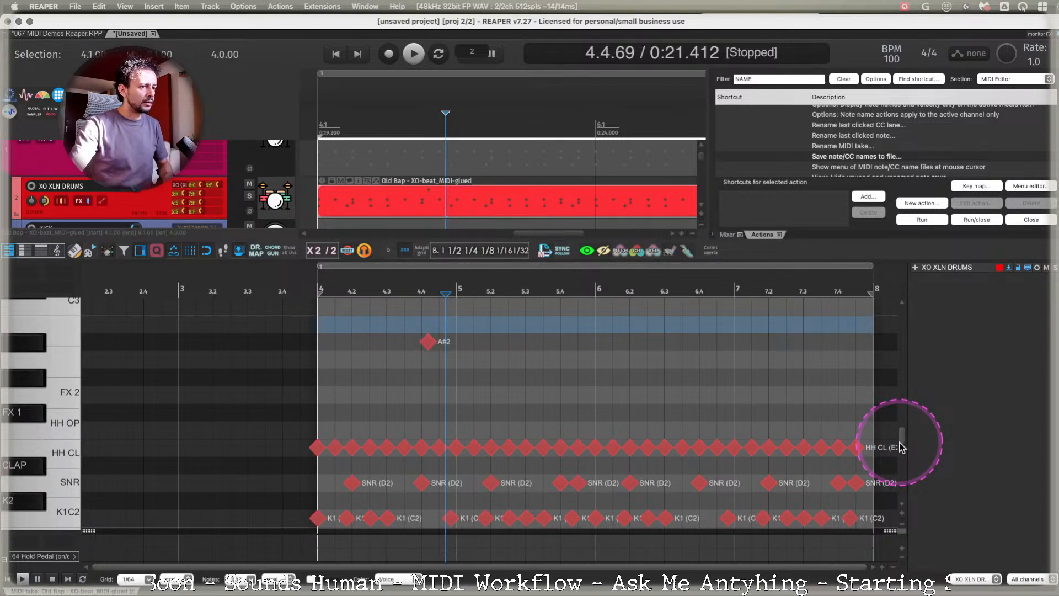
pyautogui.scroll(-1, 902, 448)
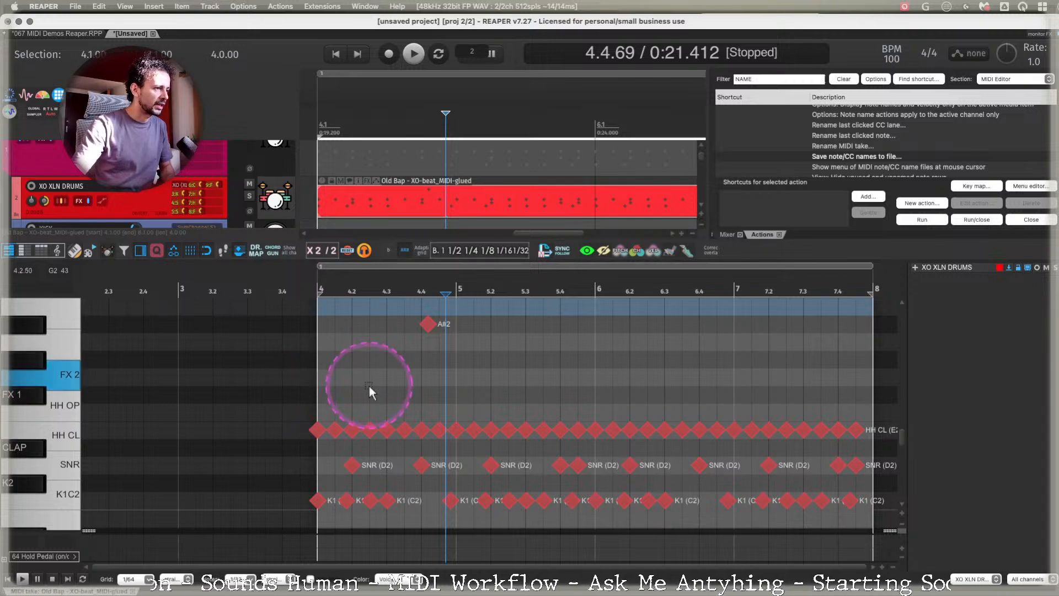
# Filter the MIDI Editor actions for "SHOW NAME" and run "View: Hide unused and unnamed note rows".
pyautogui.doubleClick(768, 78)
pyautogui.write('SHOW')
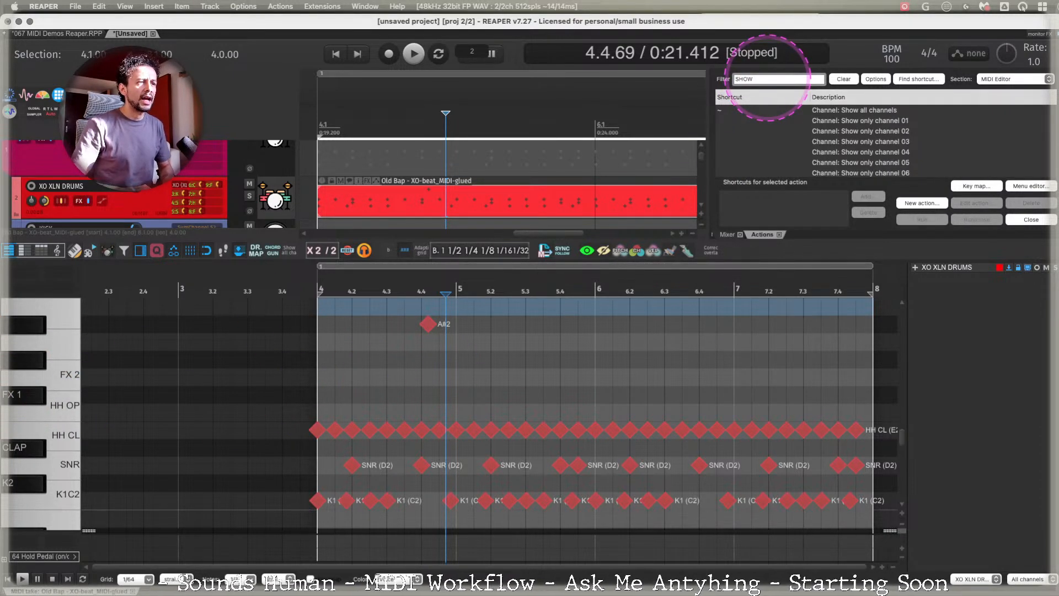
pyautogui.write(' NAME')
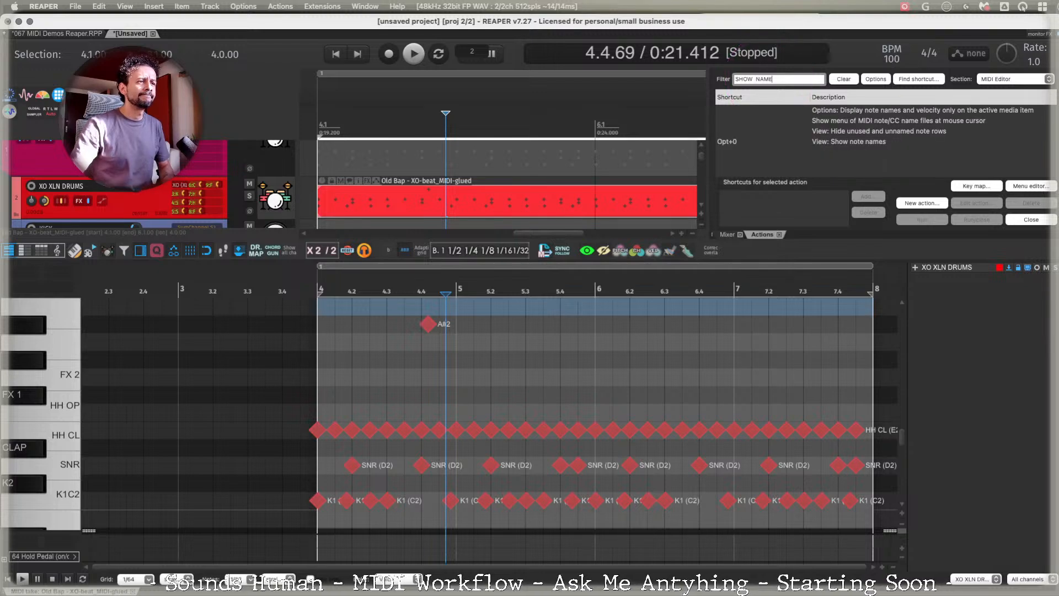
pyautogui.click(885, 132)
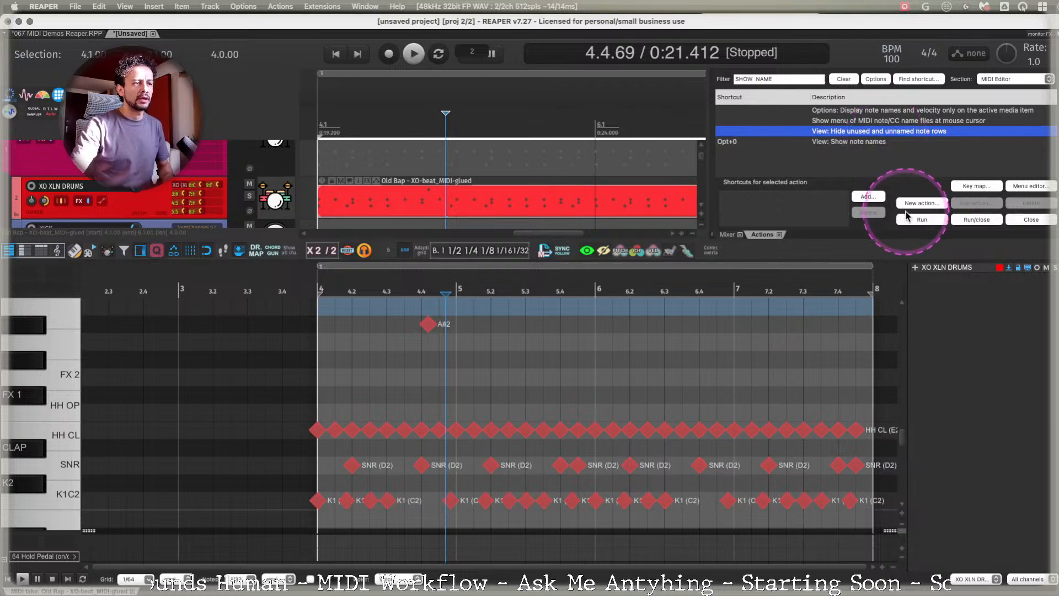
pyautogui.click(922, 220)
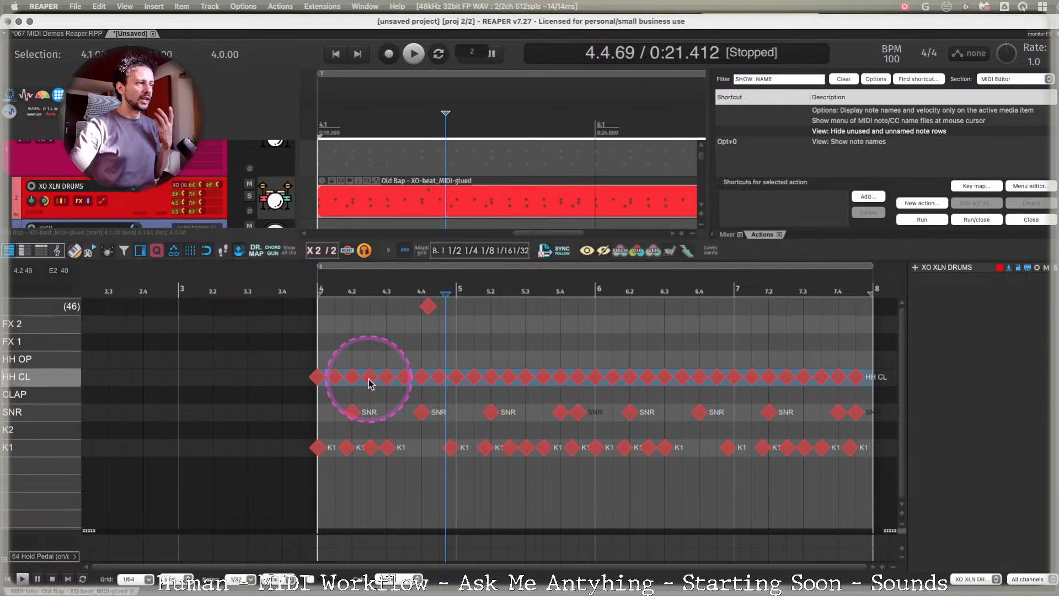
# Bring back the full piano keyboard view and hide the unused and unnamed note rows again.
pyautogui.click(9, 253)
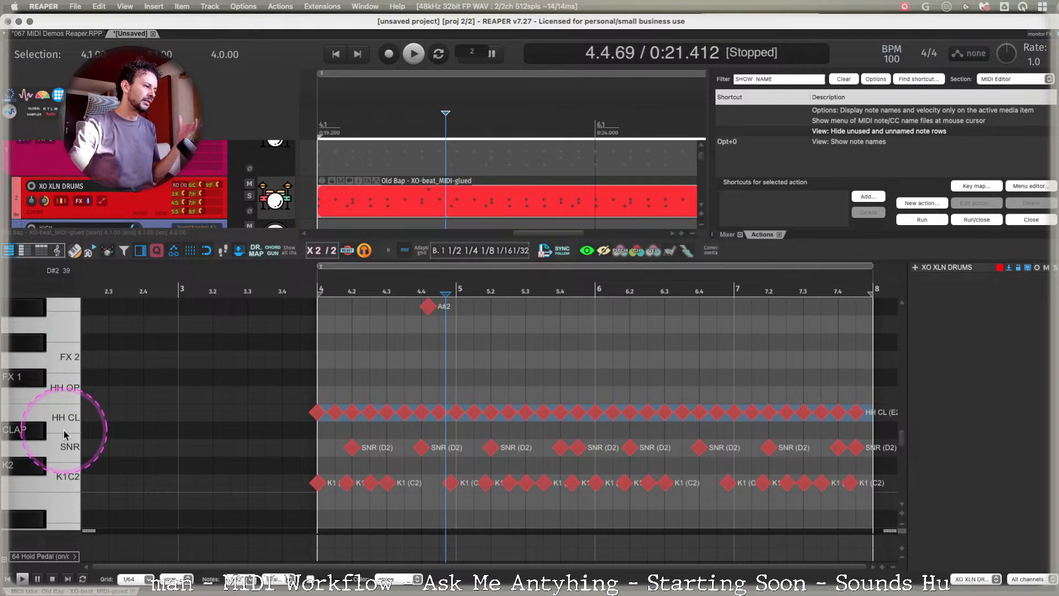
pyautogui.click(920, 220)
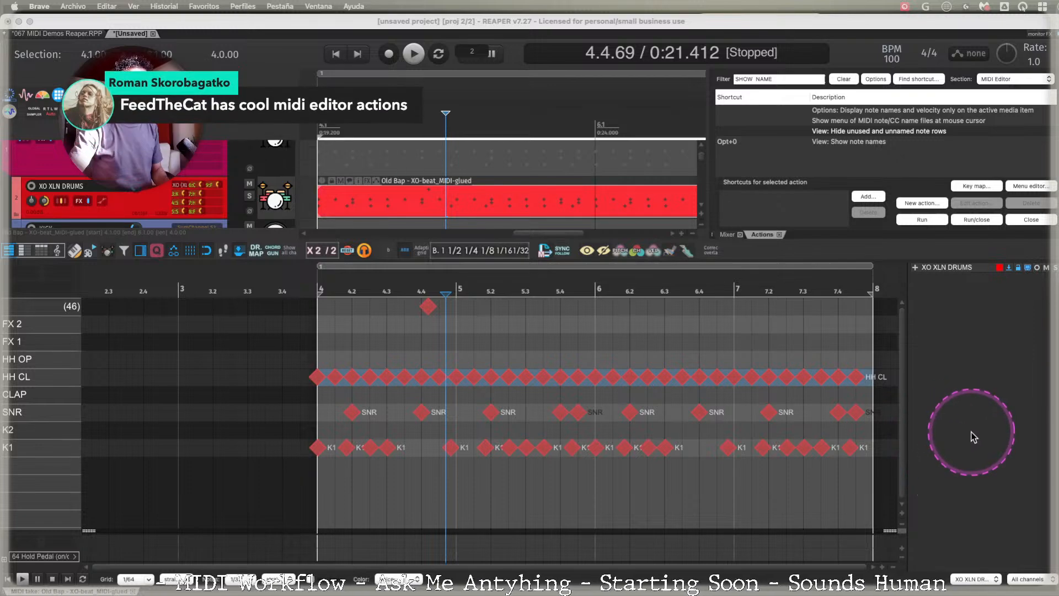
pyautogui.click(771, 588)
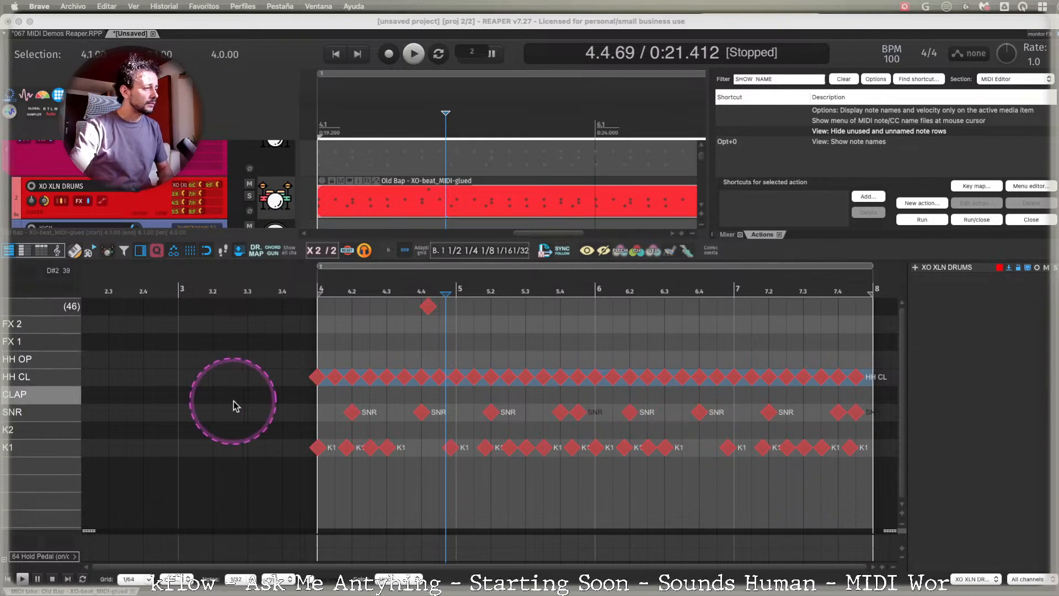
# Switch the note display from diamonds to rectangles and delete the stray note on the (46) row.
pyautogui.click(419, 377)
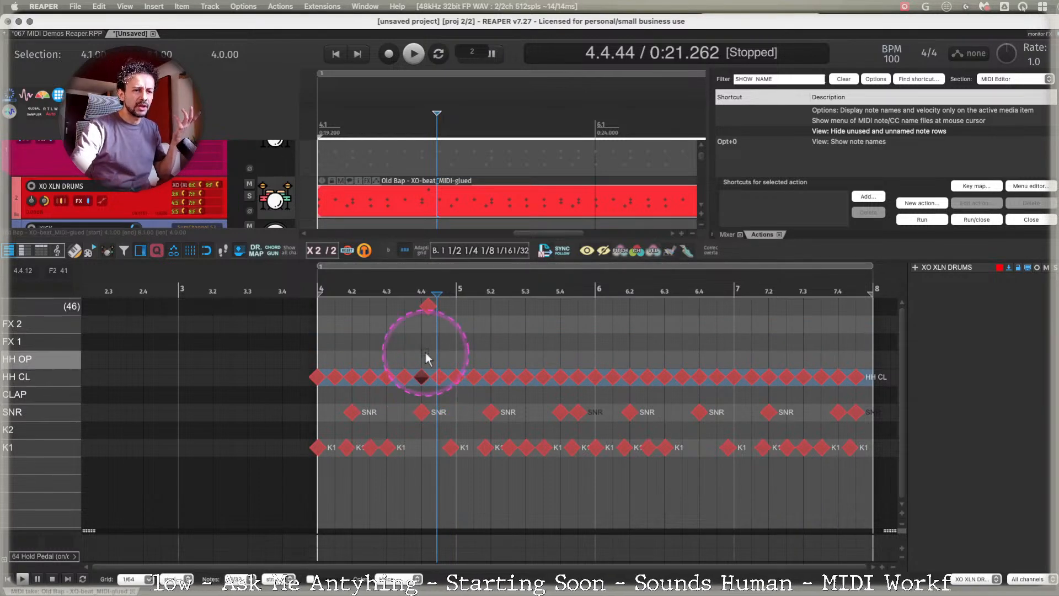
pyautogui.click(413, 361)
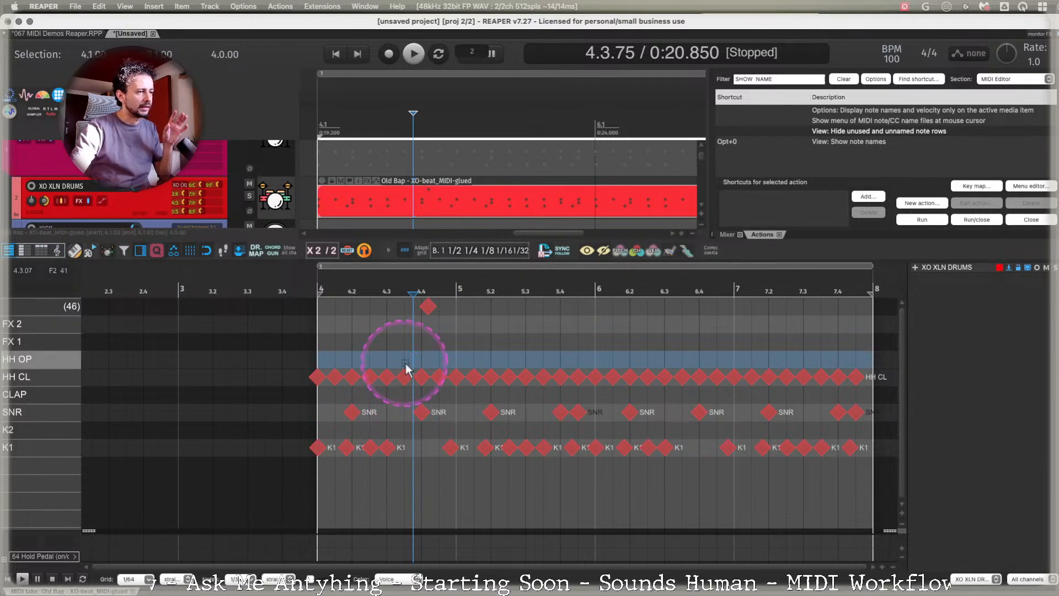
pyautogui.click(76, 251)
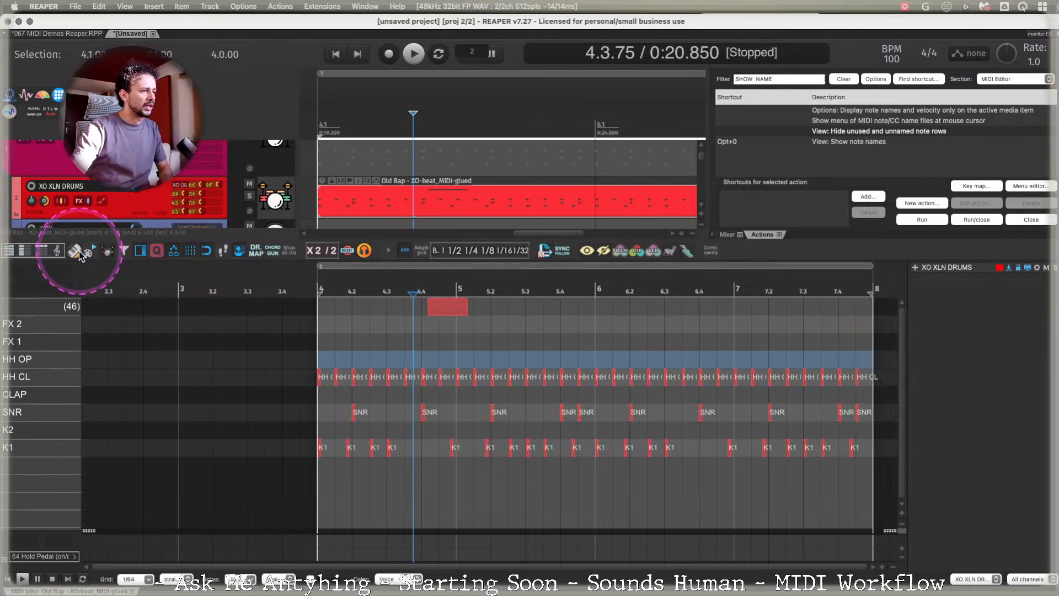
pyautogui.moveTo(446, 308); pyautogui.dragTo(484, 324)
pyautogui.press('Delete')
# Draw a long note on the FX 2 row, shift it to span about 4.4 to 7.1, and delete it.
pyautogui.moveTo(412, 327)
pyautogui.mouseDown()
pyautogui.moveTo(711, 310)
pyautogui.moveTo(716, 326)
pyautogui.mouseUp()
pyautogui.moveTo(646, 323); pyautogui.dragTo(670, 328)
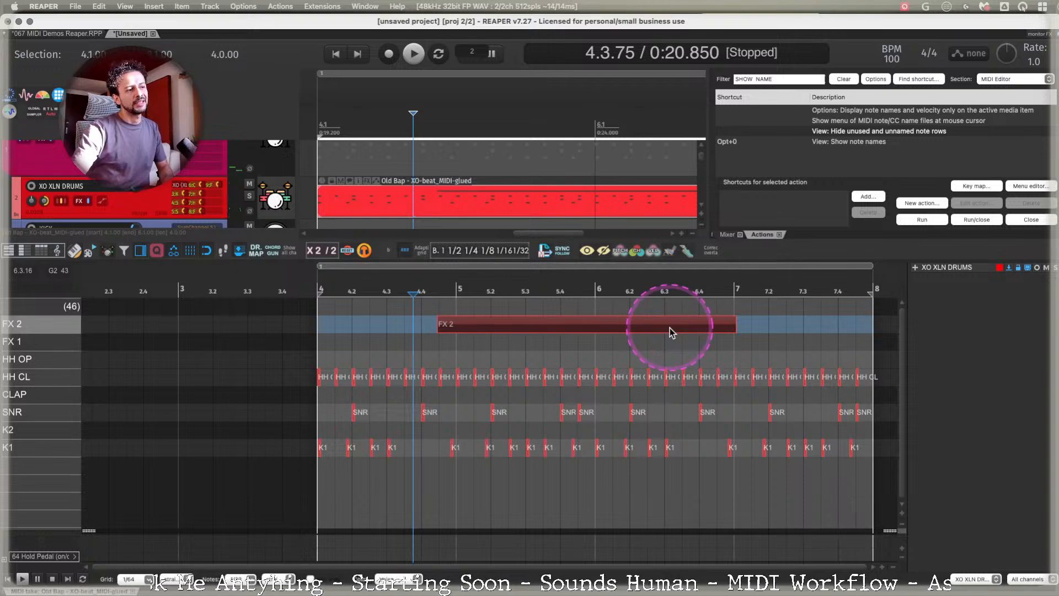
pyautogui.press('Delete')
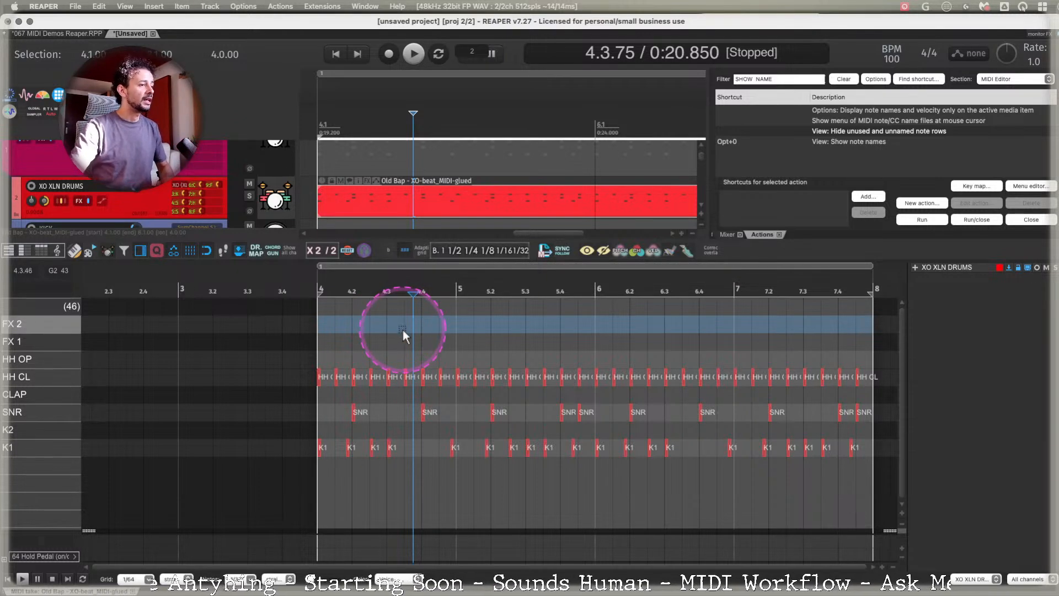
# Open the XO instrument window of the XO XLN DRUMS track.
pyautogui.click(175, 183)
pyautogui.click(651, 190)
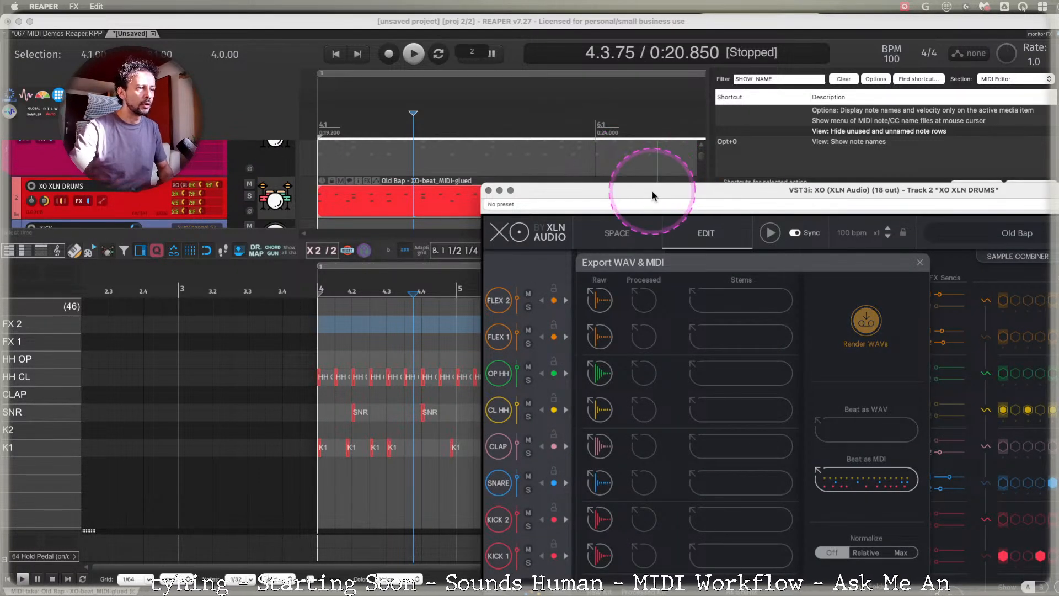
# Close the Export WAV & MIDI panel in XO and open the sample editor of the KICK 1 channel.
pyautogui.moveTo(652, 191); pyautogui.dragTo(525, 96)
pyautogui.click(792, 167)
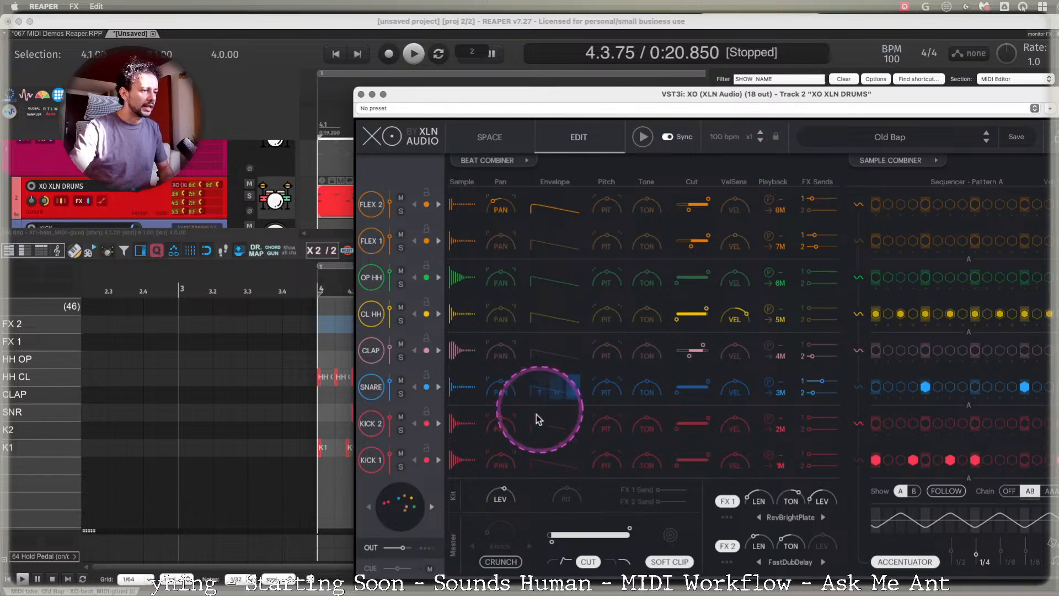
pyautogui.click(462, 458)
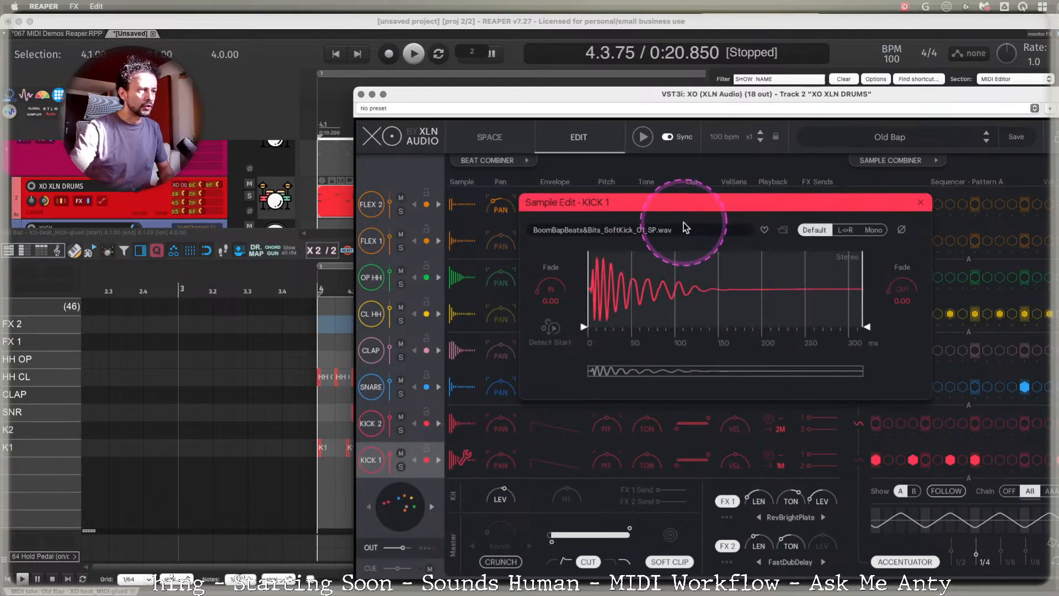
pyautogui.moveTo(723, 95); pyautogui.dragTo(604, 66)
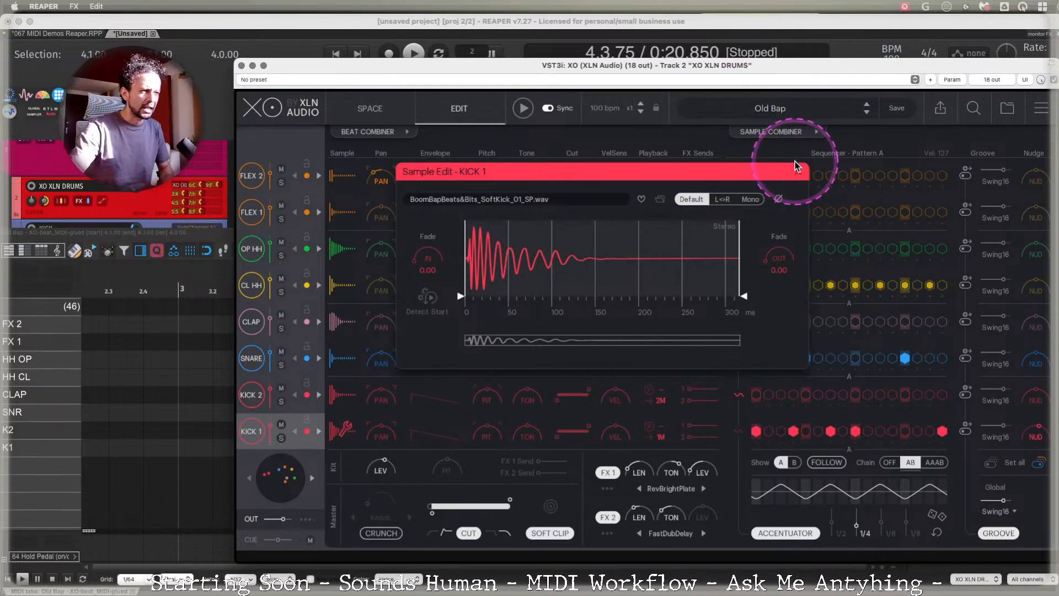
# Close the KICK 1 sample editor and the XO instrument window.
pyautogui.press('Escape')
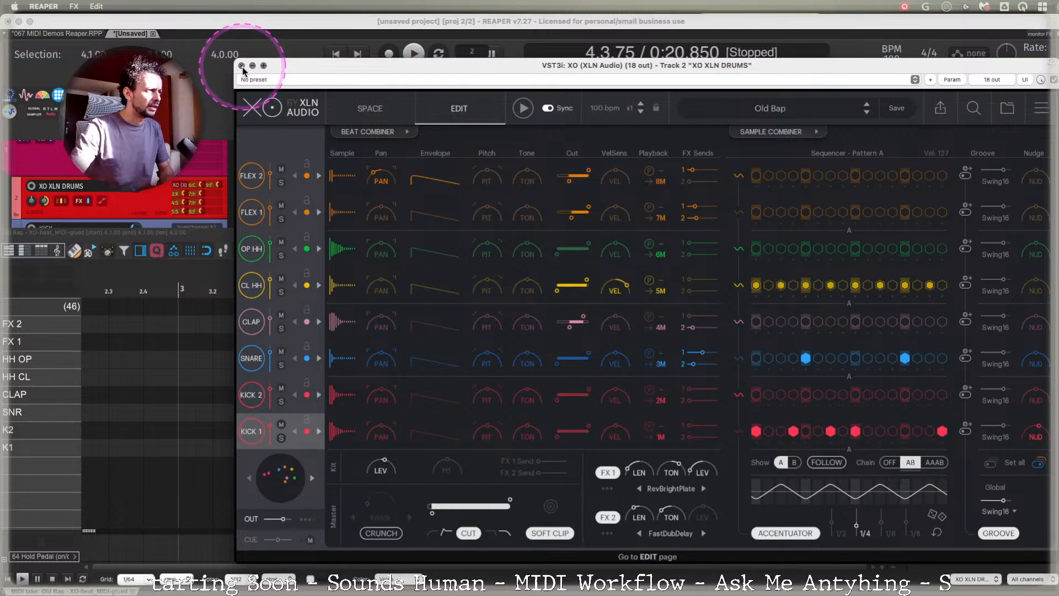
pyautogui.click(242, 66)
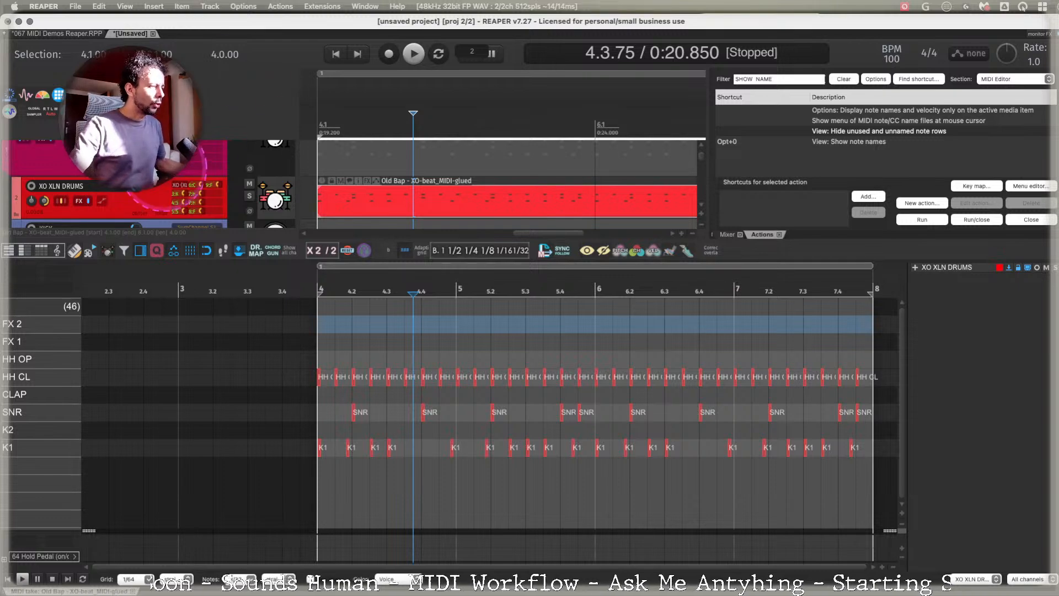
# Try diamond-shaped notes in the drum pattern and settle on the triangular drum-mode note display.
pyautogui.click(475, 349)
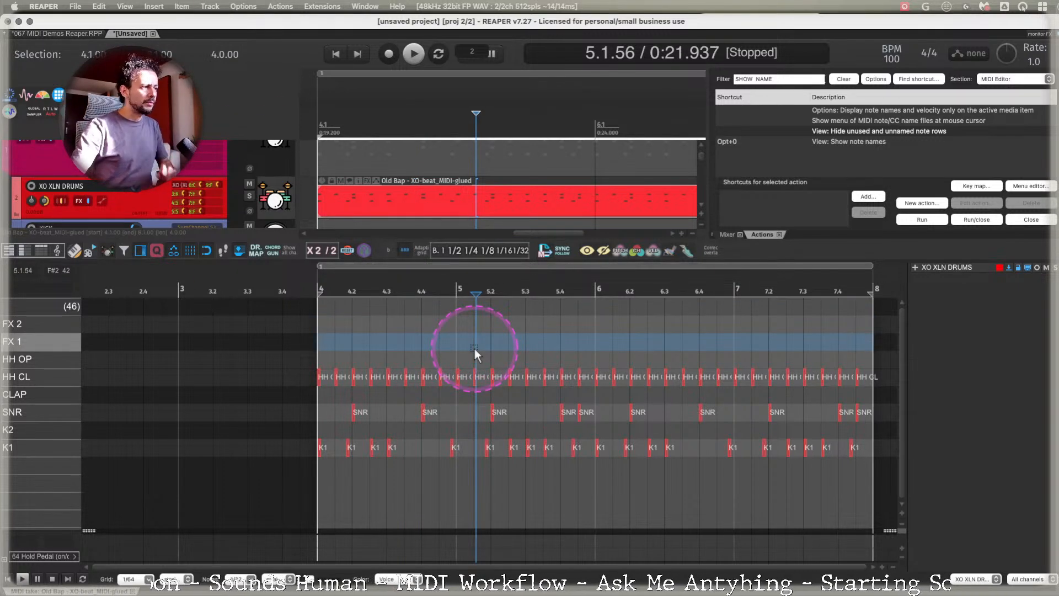
pyautogui.click(106, 254)
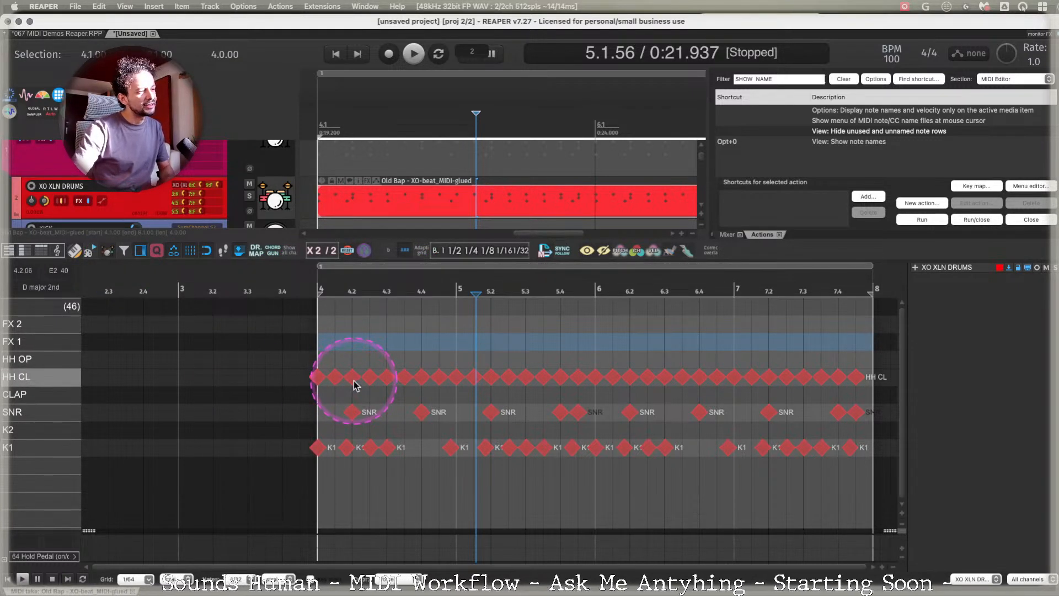
pyautogui.click(94, 255)
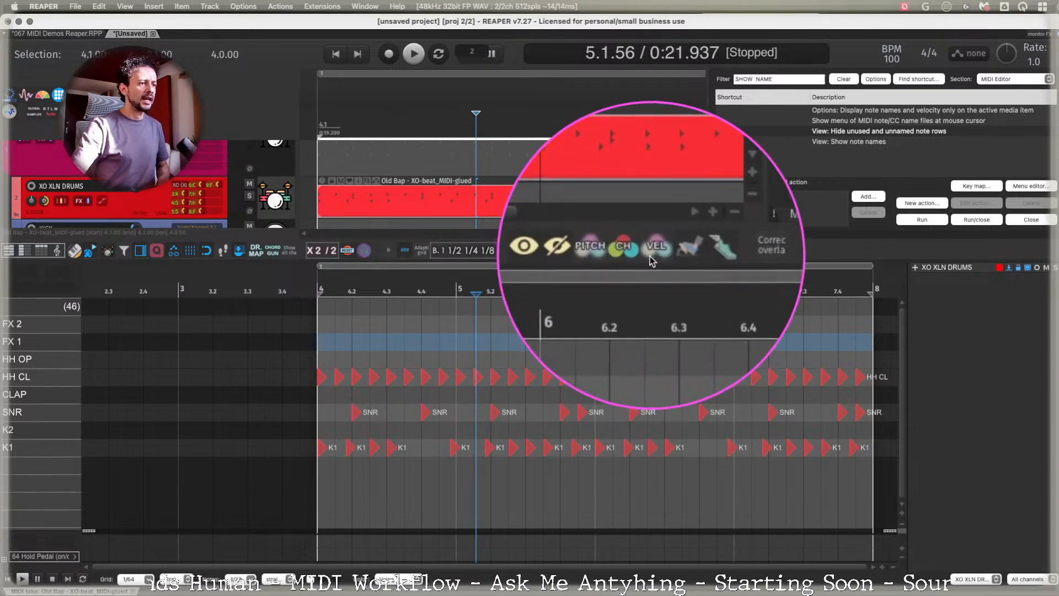
# Try colouring the notes by pitch and by channel, and leave them coloured by velocity.
pyautogui.click(618, 252)
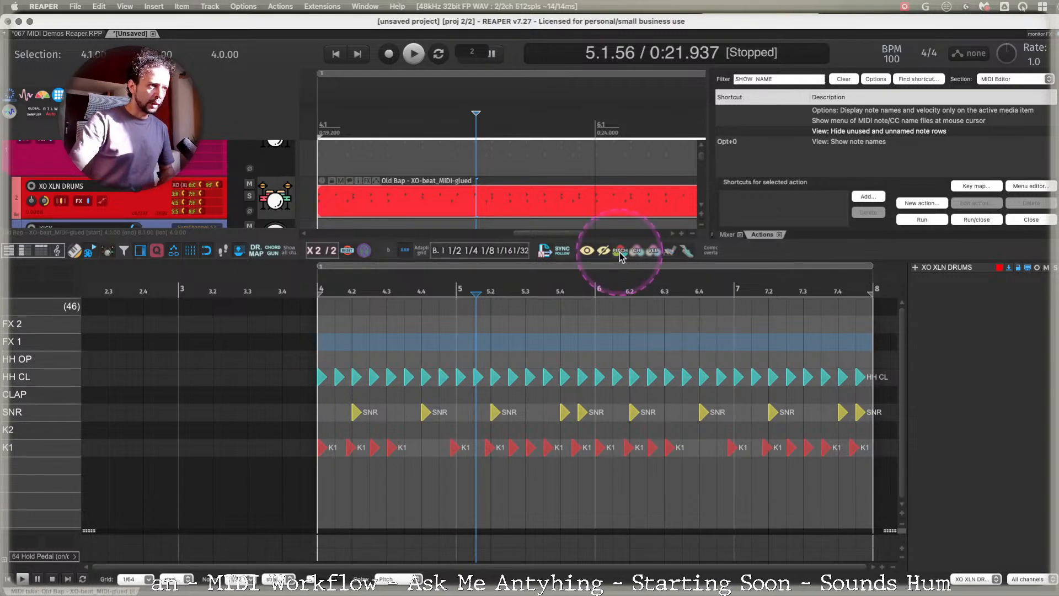
pyautogui.click(637, 252)
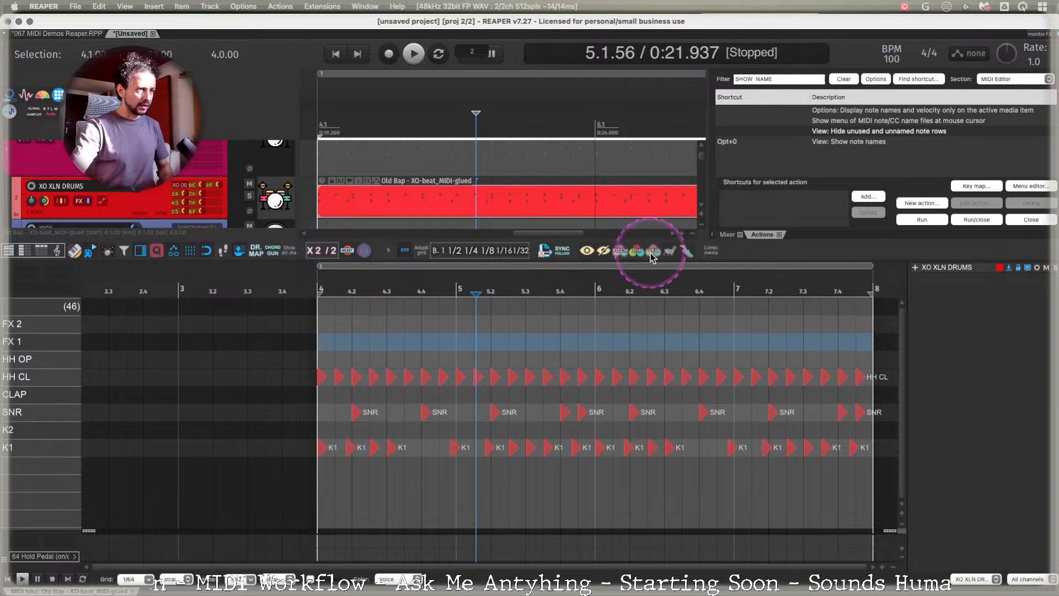
pyautogui.click(653, 251)
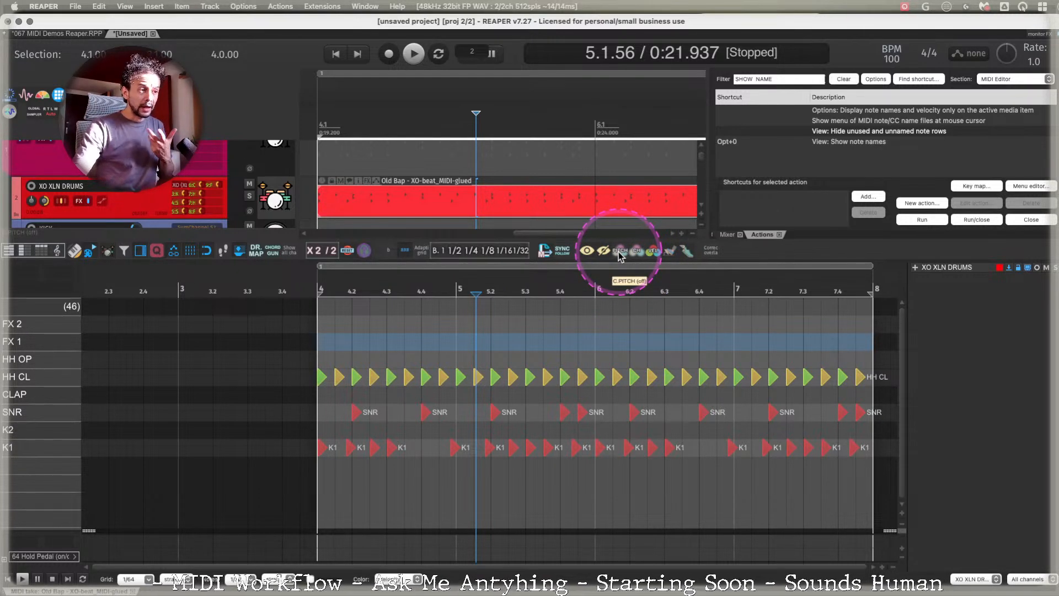
# Replace the 64 Hold Pedal lane below the notes with the Velocity lane.
pyautogui.click(43, 558)
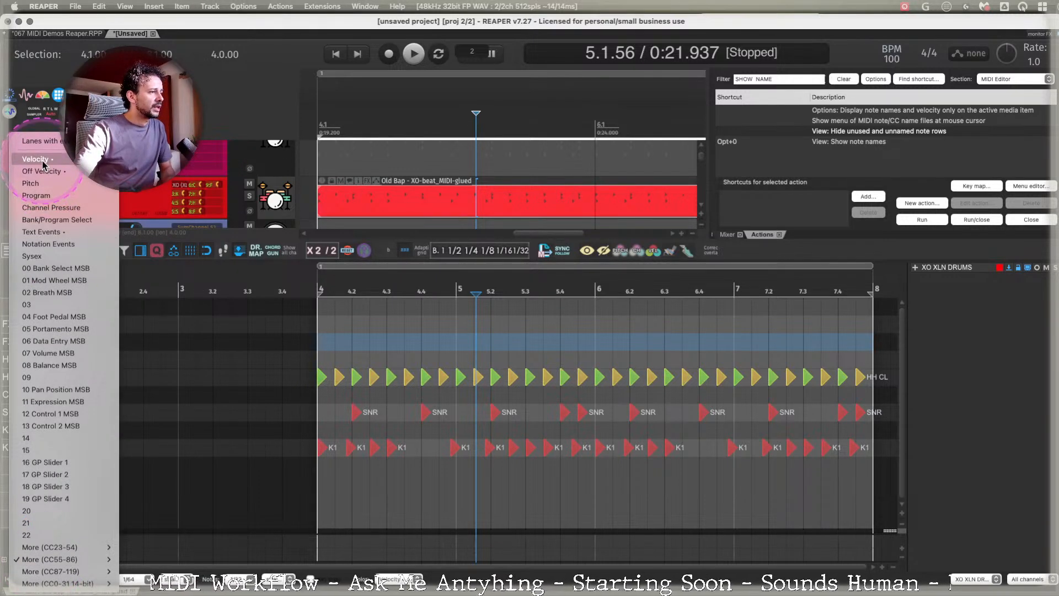
pyautogui.click(43, 165)
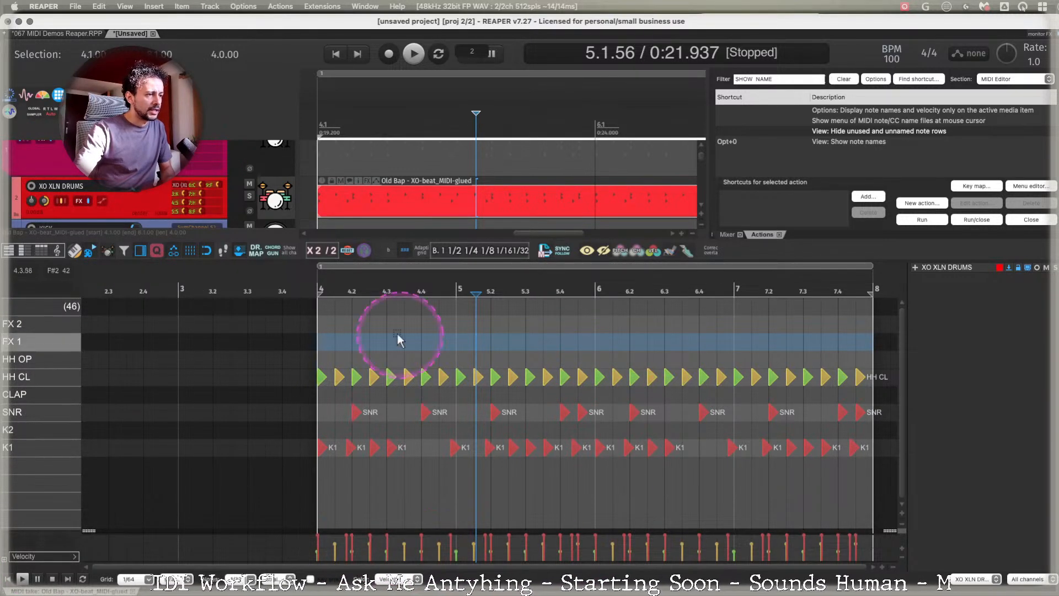
# Show velocity values on the notes of the whole drum item and switch the labels back to note names.
pyautogui.hscroll(8, 855, 364)
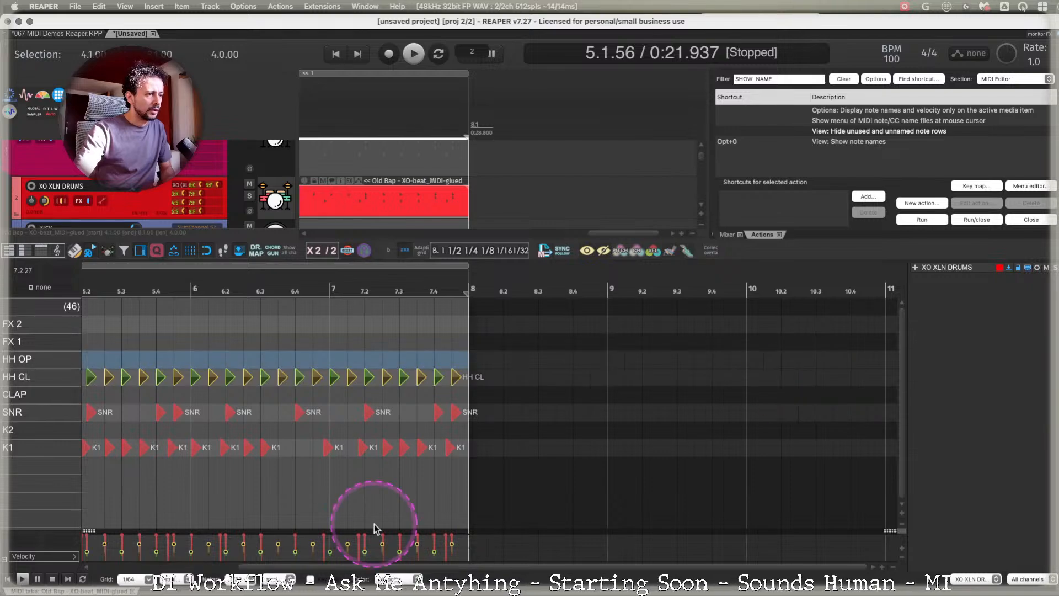
pyautogui.press('z')
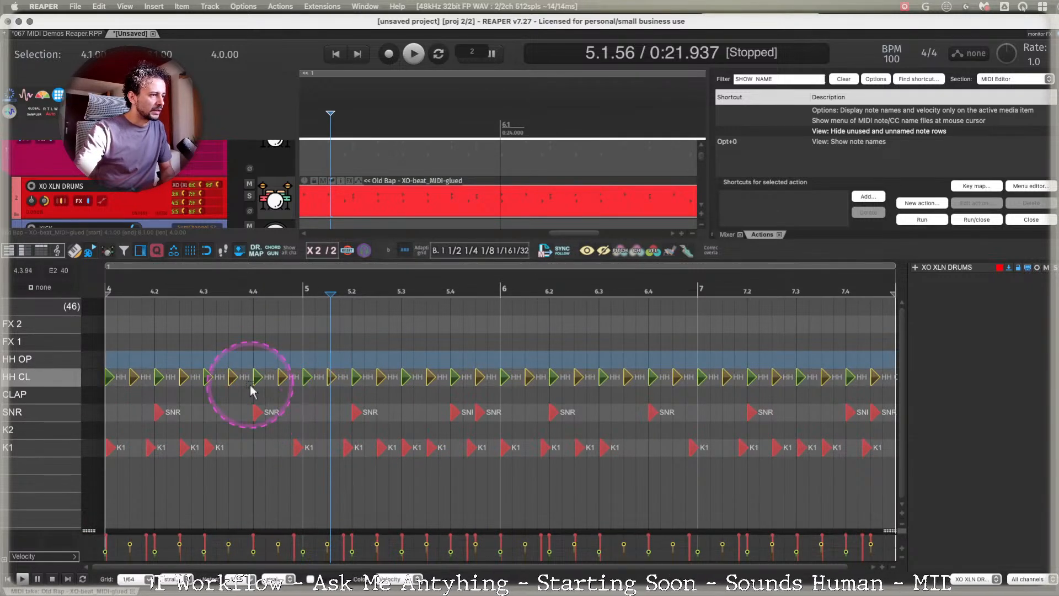
pyautogui.hotkey('alt', '0')
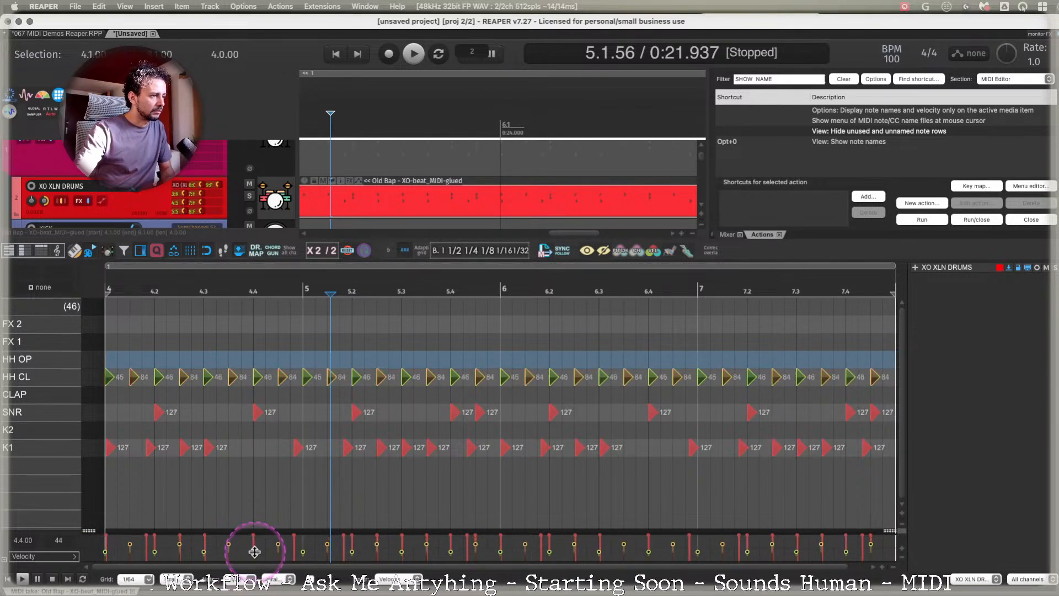
pyautogui.hotkey('alt', '0')
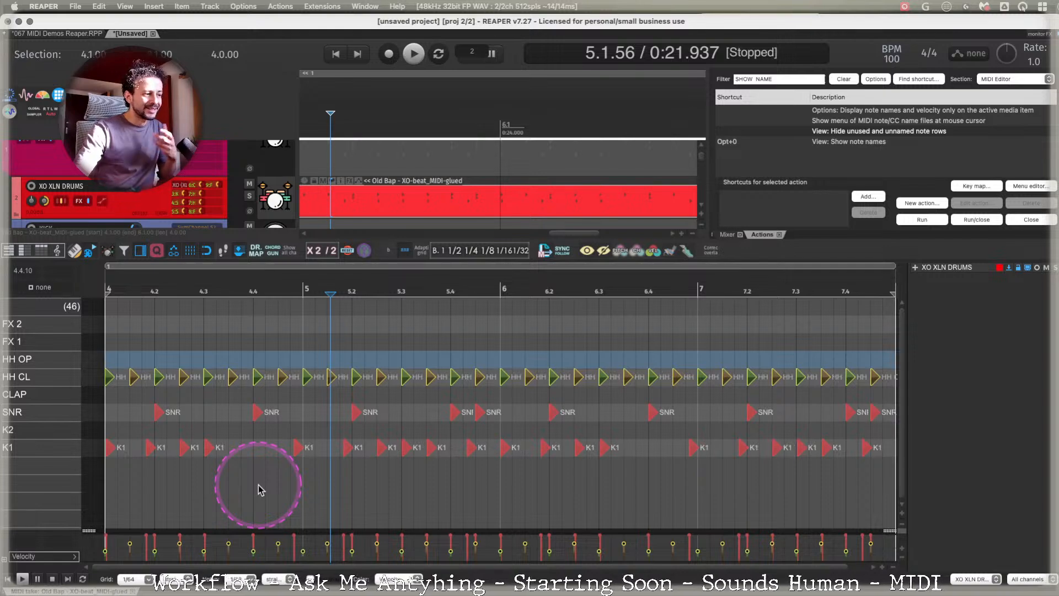
# Insert a CLAP note at about 4.2 and an FX 1 note just before bar 6.
pyautogui.click(157, 394)
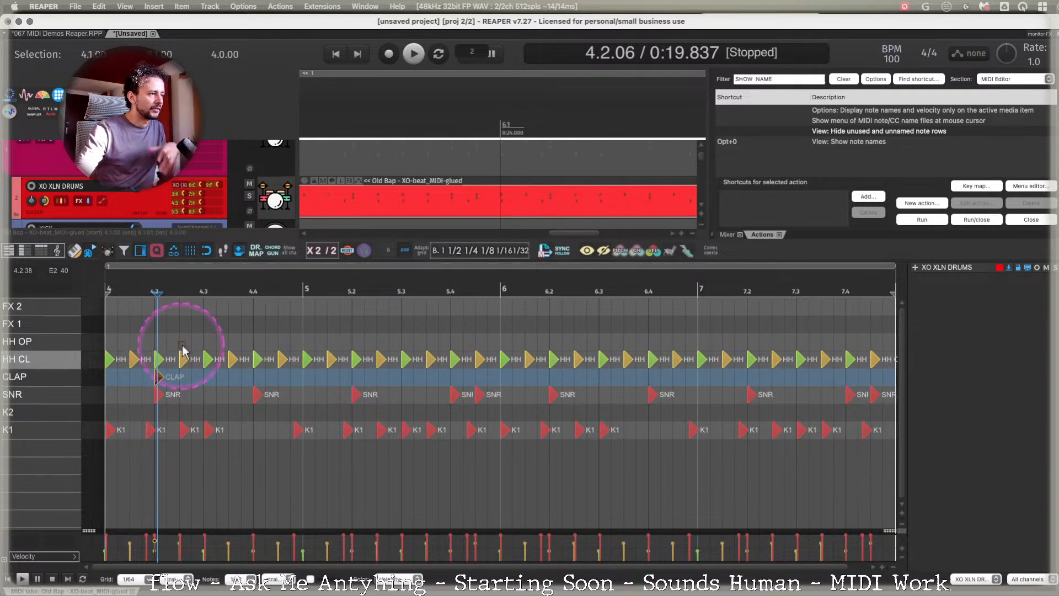
pyautogui.click(357, 324)
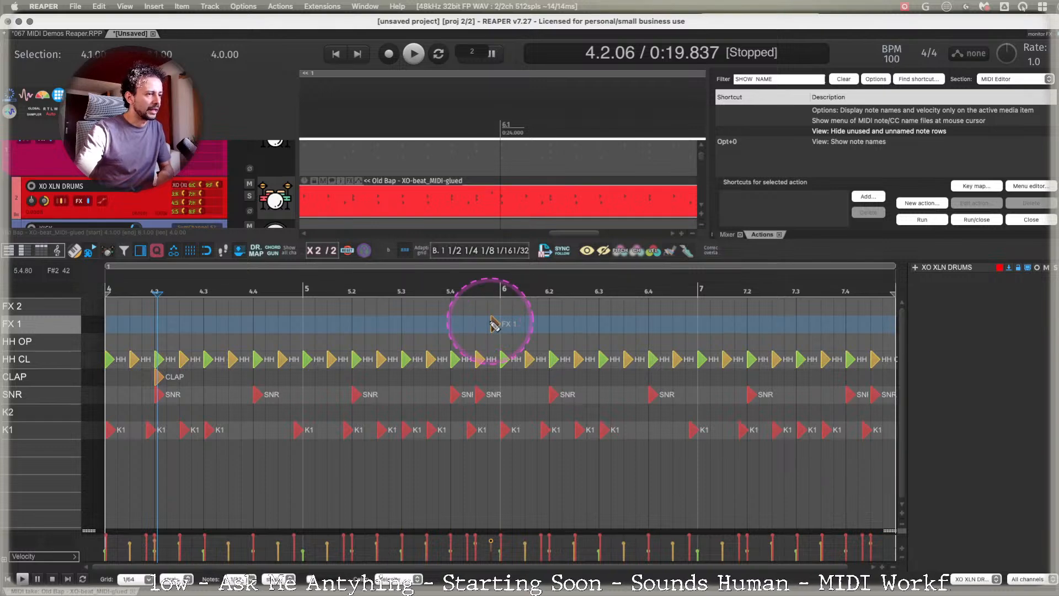
# Bring back all note rows, and run the action "View: Hide unused and unnamed note rows" to hide them again.
pyautogui.click(76, 253)
pyautogui.hotkey('alt', '2')
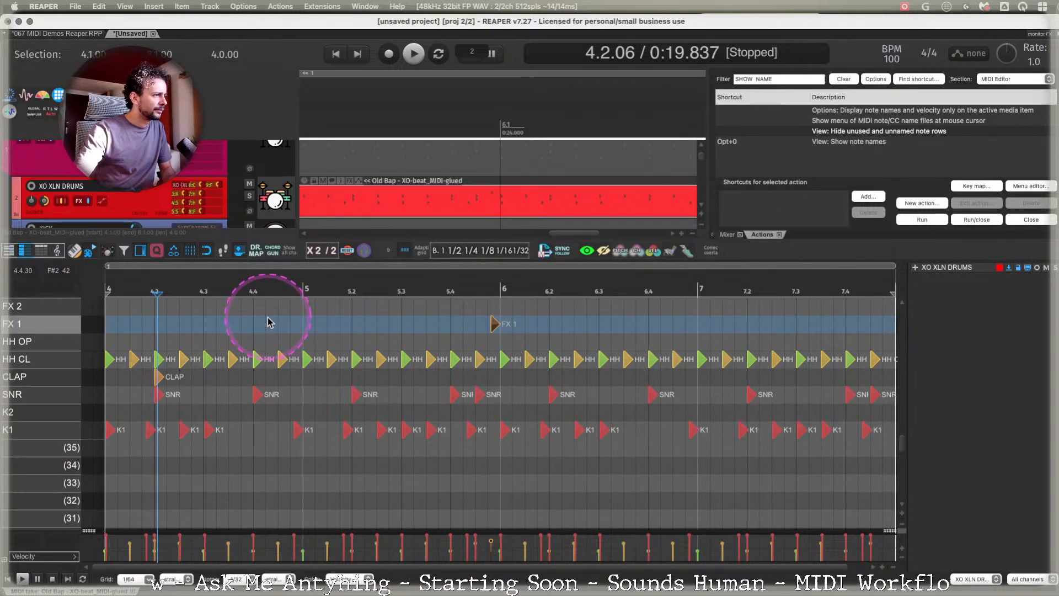
pyautogui.hotkey('alt', '1')
pyautogui.hotkey('alt', '2')
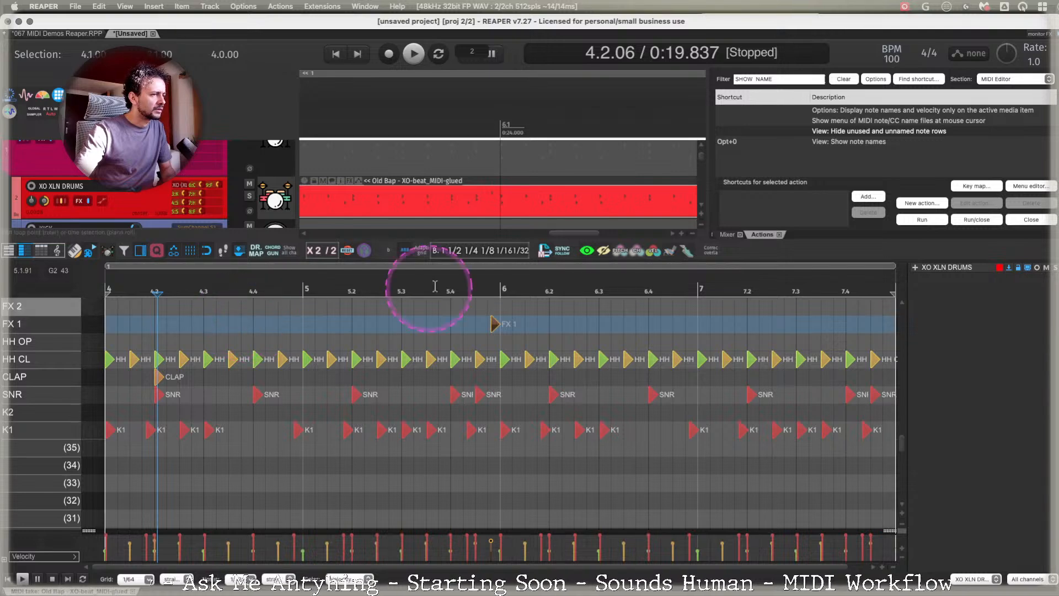
pyautogui.click(898, 138)
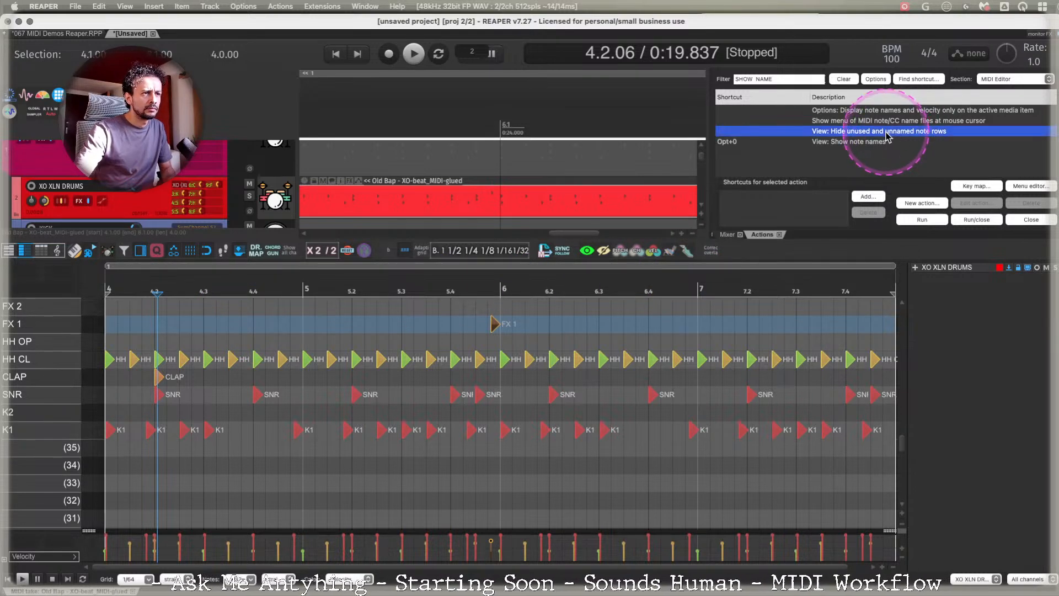
pyautogui.click(921, 219)
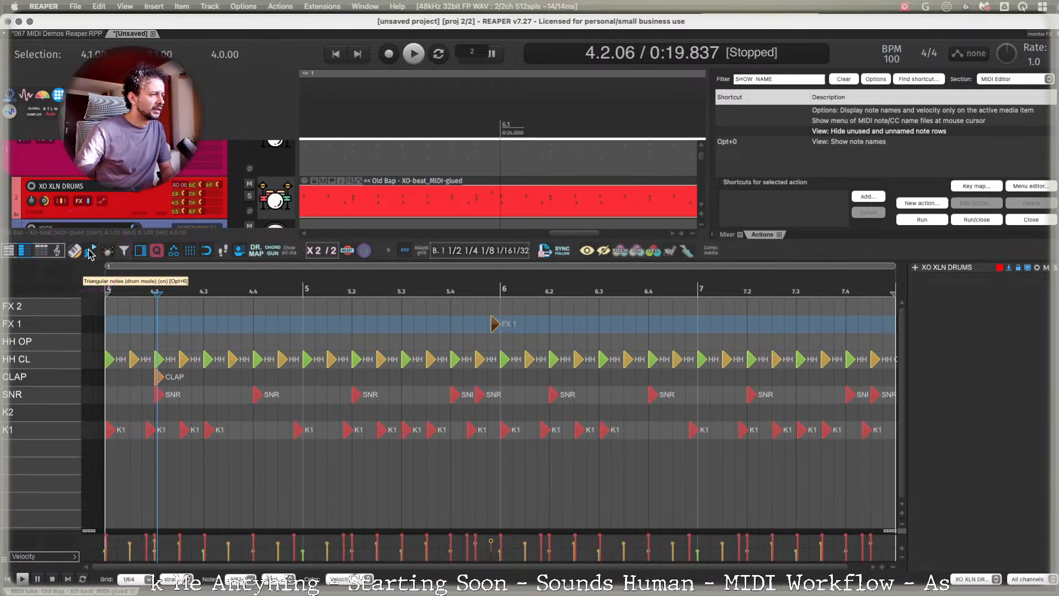
# Undo the last edit and switch through the saved window layouts to the arrangement view with the floating Actions window.
pyautogui.press('super+z')
pyautogui.press('F7')
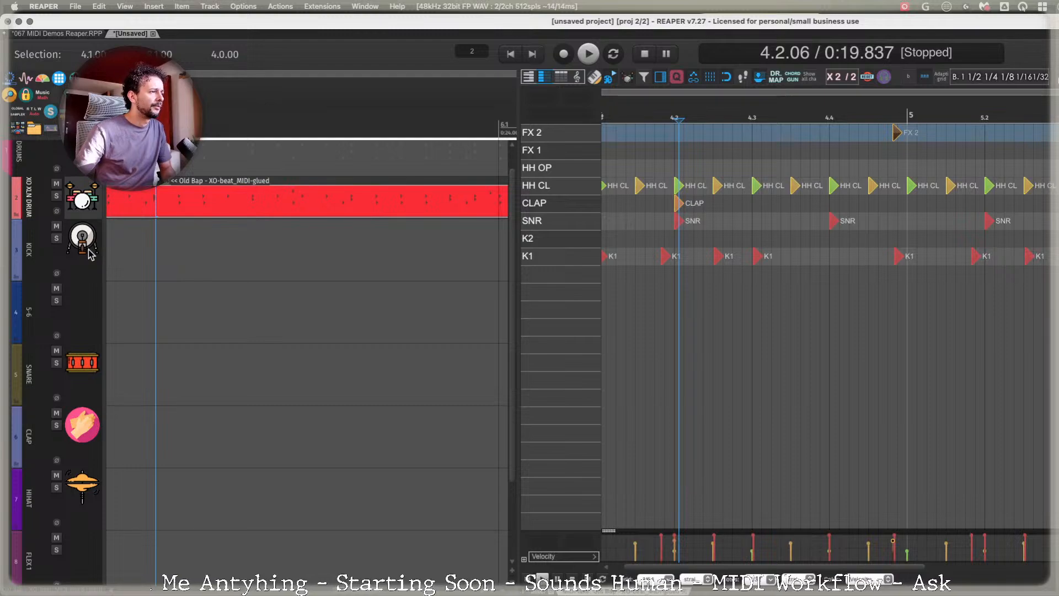
pyautogui.press('F8')
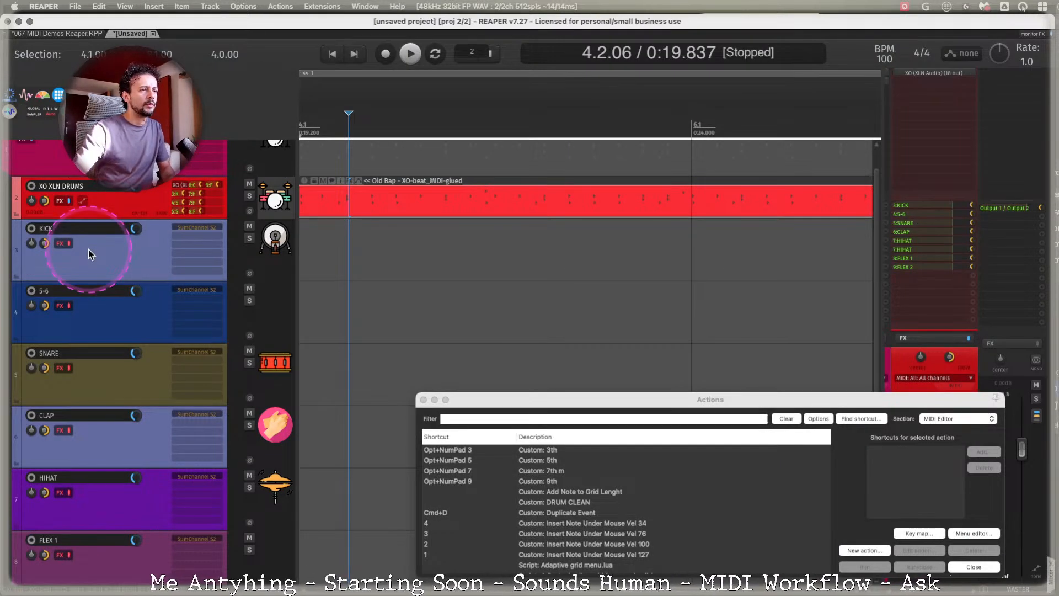
# Open the Old Bap - XO-beat_MIDI-glued item in the MIDI editor and dock the editor below the arrangement.
pyautogui.doubleClick(365, 188)
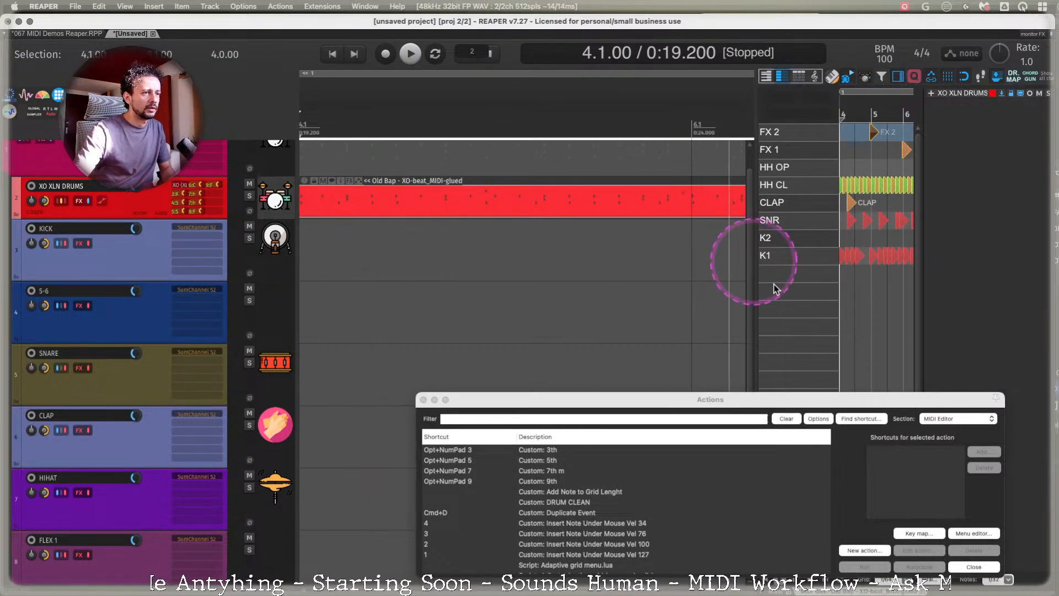
pyautogui.moveTo(767, 402); pyautogui.dragTo(576, 152)
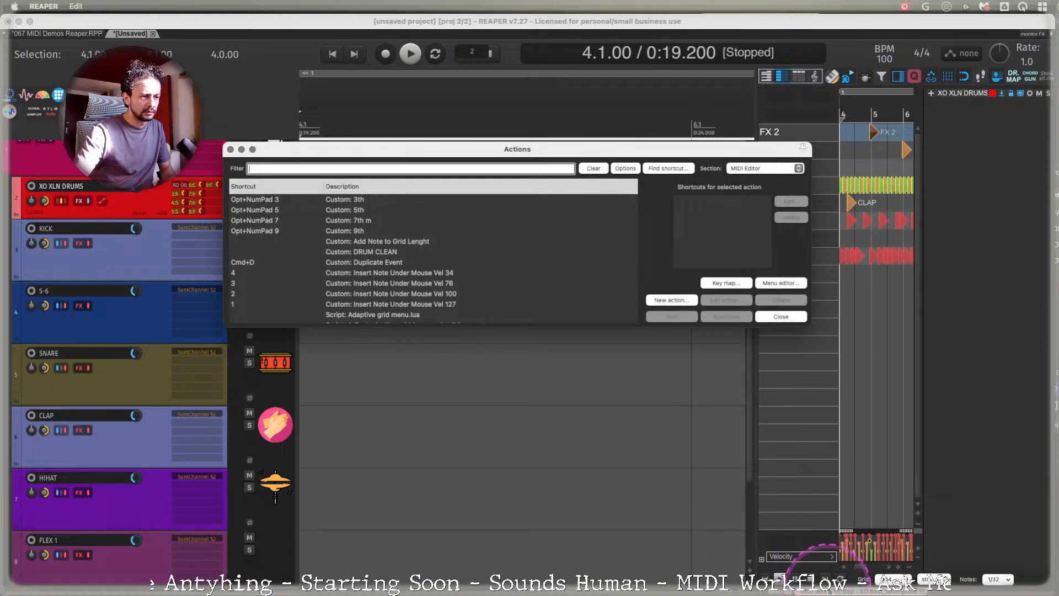
pyautogui.moveTo(828, 591); pyautogui.dragTo(568, 562)
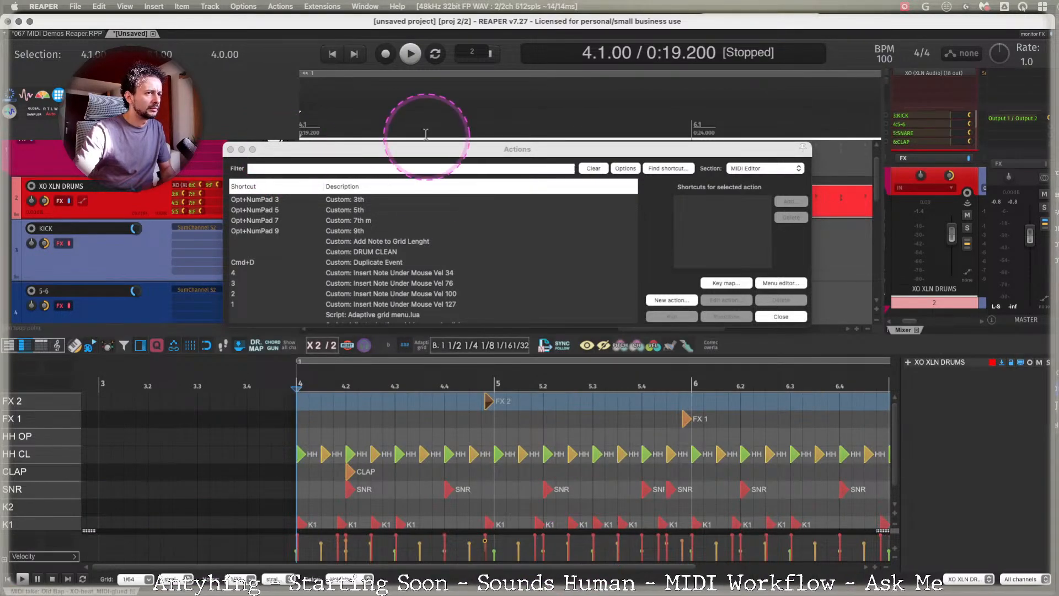
# Dock the Actions window alongside the Mixer and enlarge the MIDI editor area below it.
pyautogui.moveTo(517, 152); pyautogui.dragTo(519, 120)
pyautogui.rightClick(657, 173)
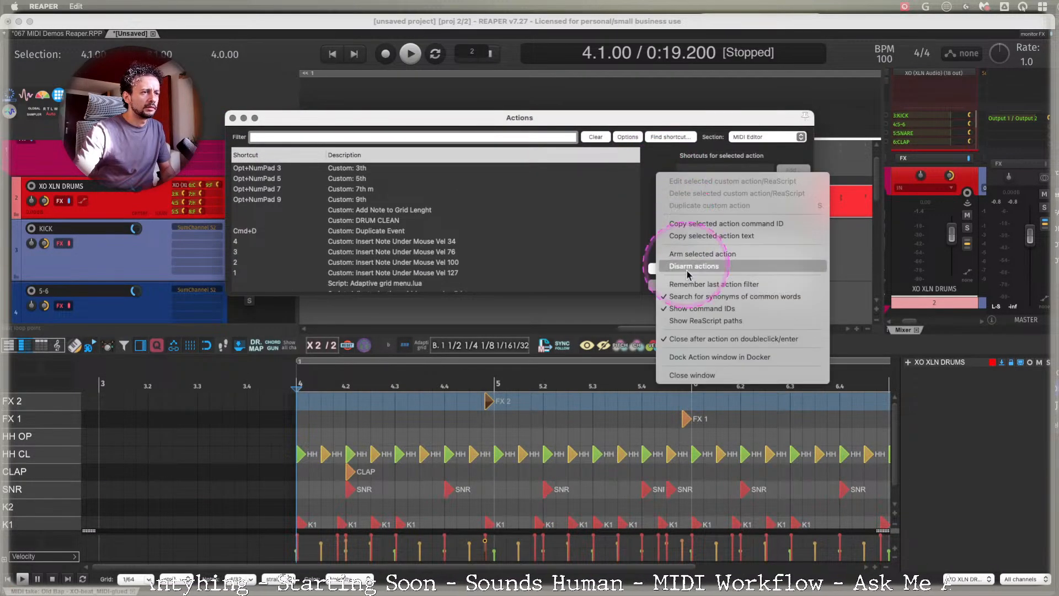
pyautogui.click(712, 356)
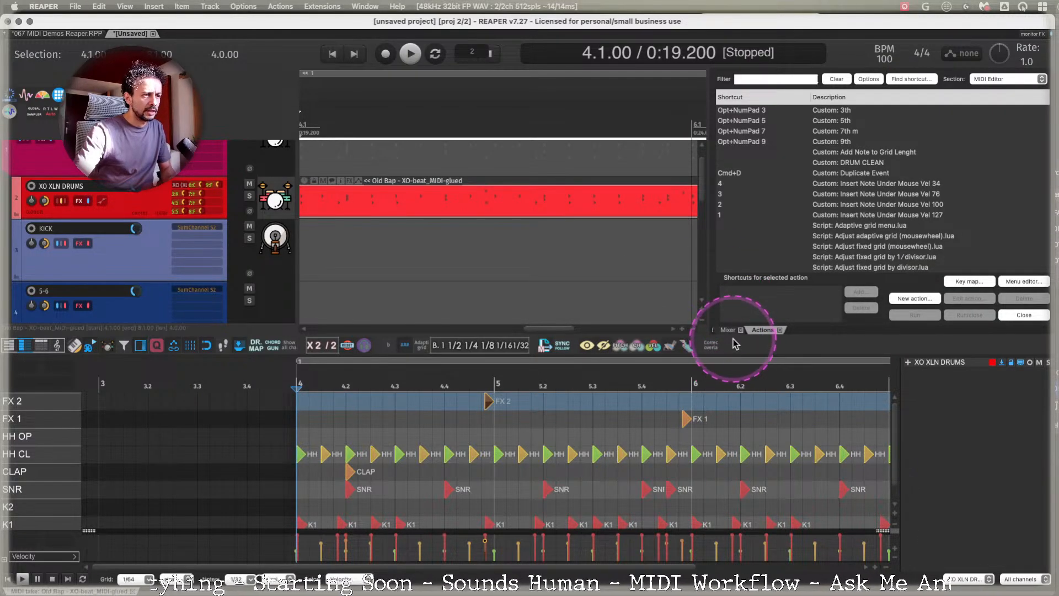
pyautogui.moveTo(735, 335); pyautogui.dragTo(736, 246)
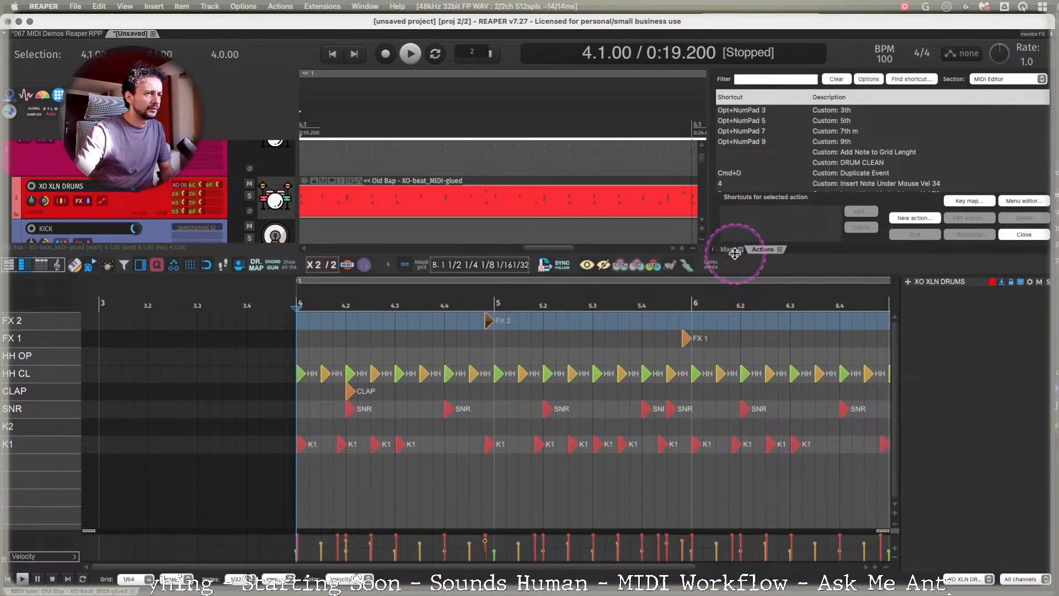
# Delete the FX 2 note just before bar 5 and switch the note display to rectangles.
pyautogui.click(458, 333)
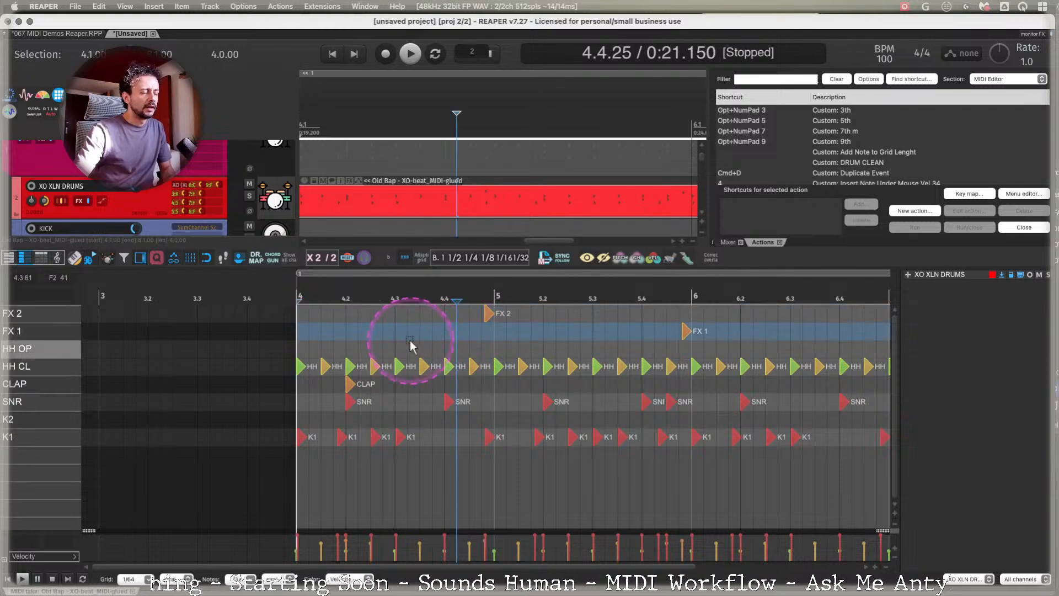
pyautogui.doubleClick(492, 314)
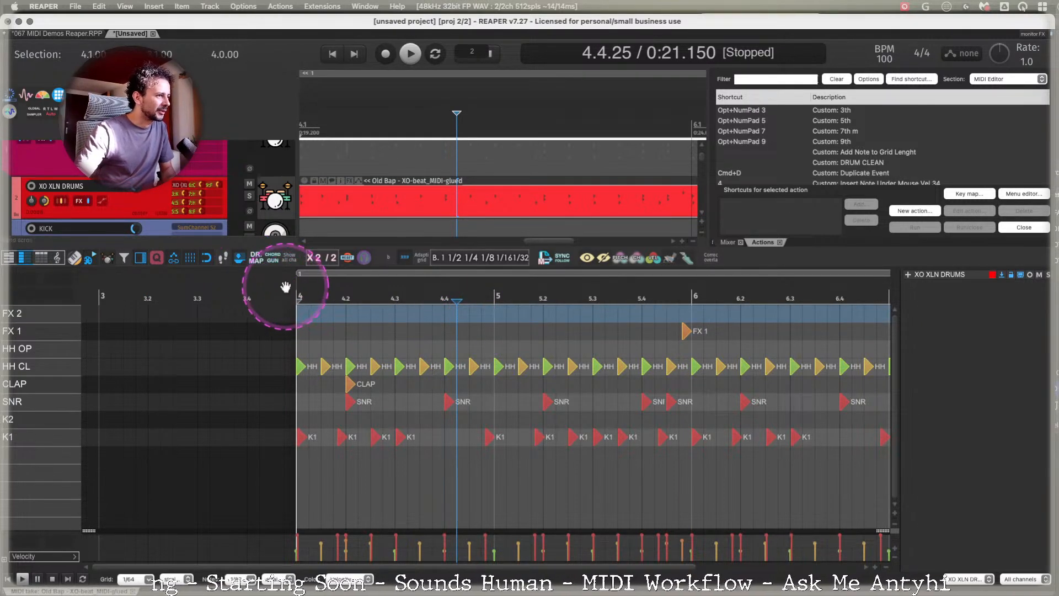
pyautogui.click(319, 337)
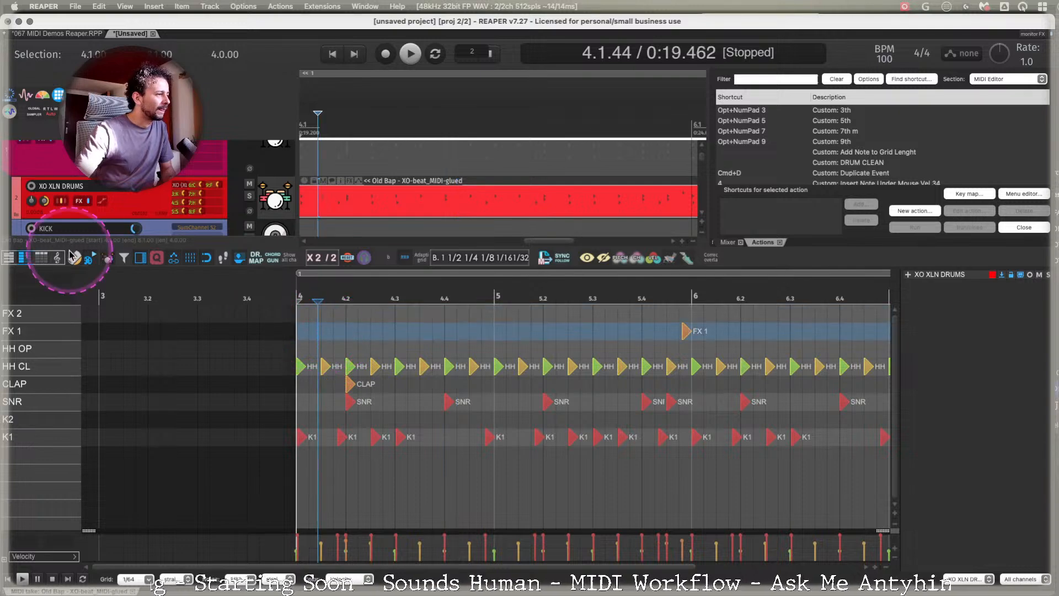
pyautogui.click(76, 258)
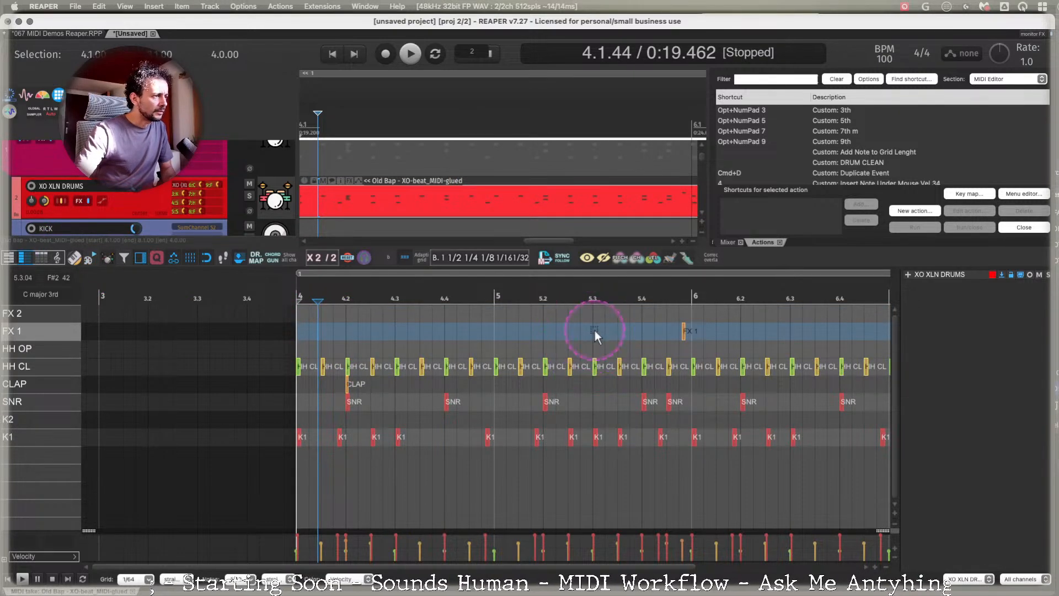
# Delete the FX 1 note just before bar 6 and switch the note display to triangles.
pyautogui.click(595, 330)
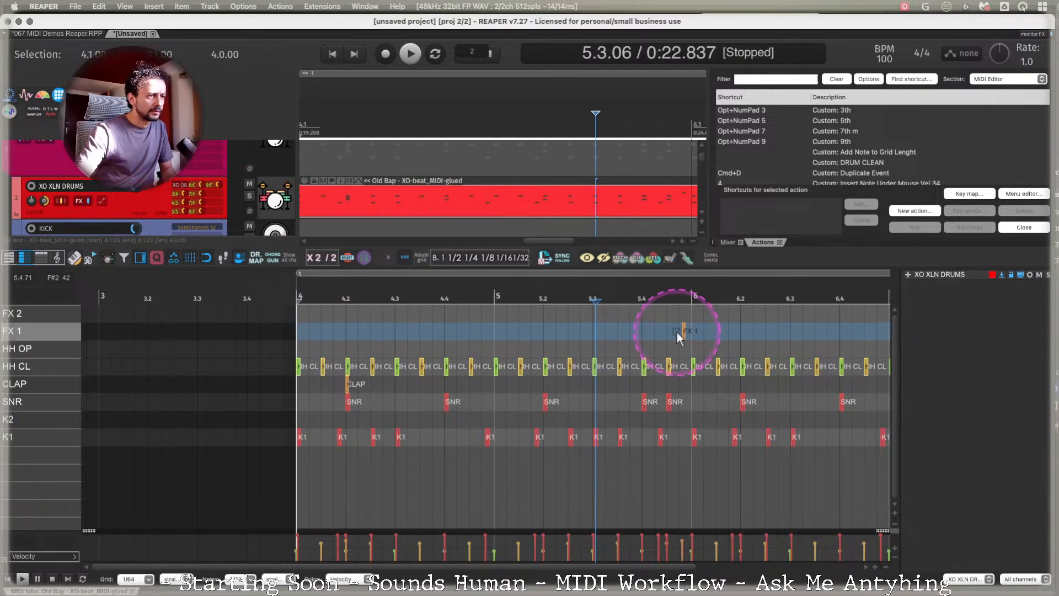
pyautogui.click(91, 258)
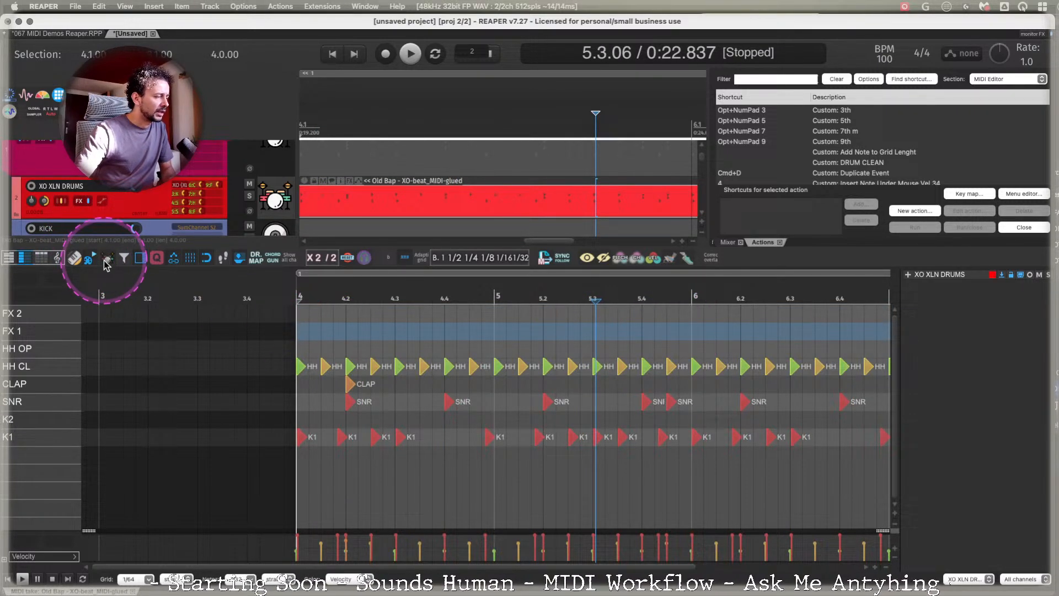
# Copy the CLAP note at 4.2 onto the snare hits at 4.4, 5.2, just before bar 6, 6.2 and 6.4.
pyautogui.click(351, 388)
pyautogui.moveTo(351, 387); pyautogui.dragTo(348, 394)
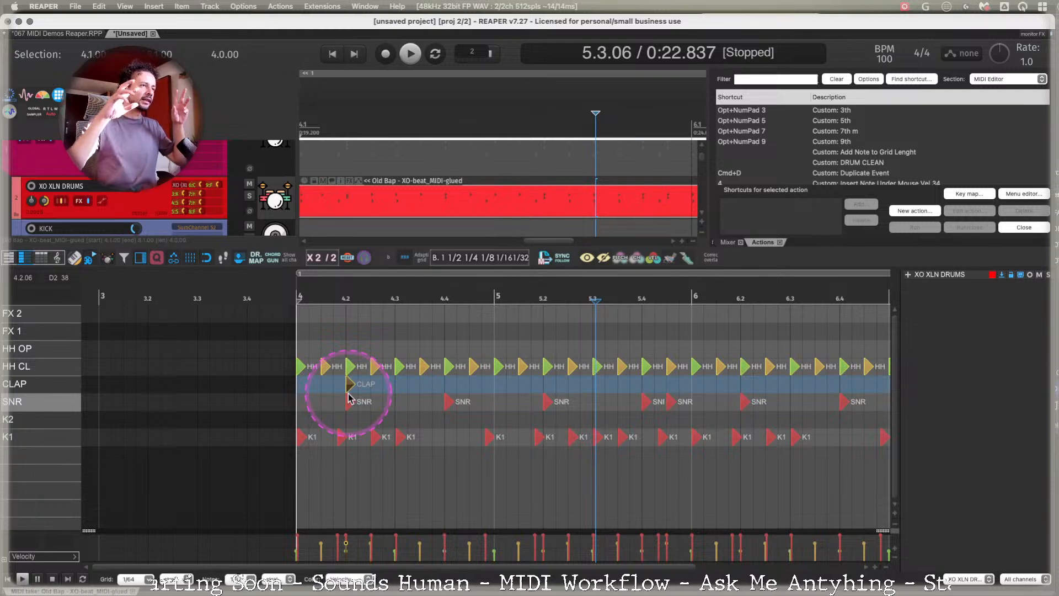
pyautogui.click(353, 385)
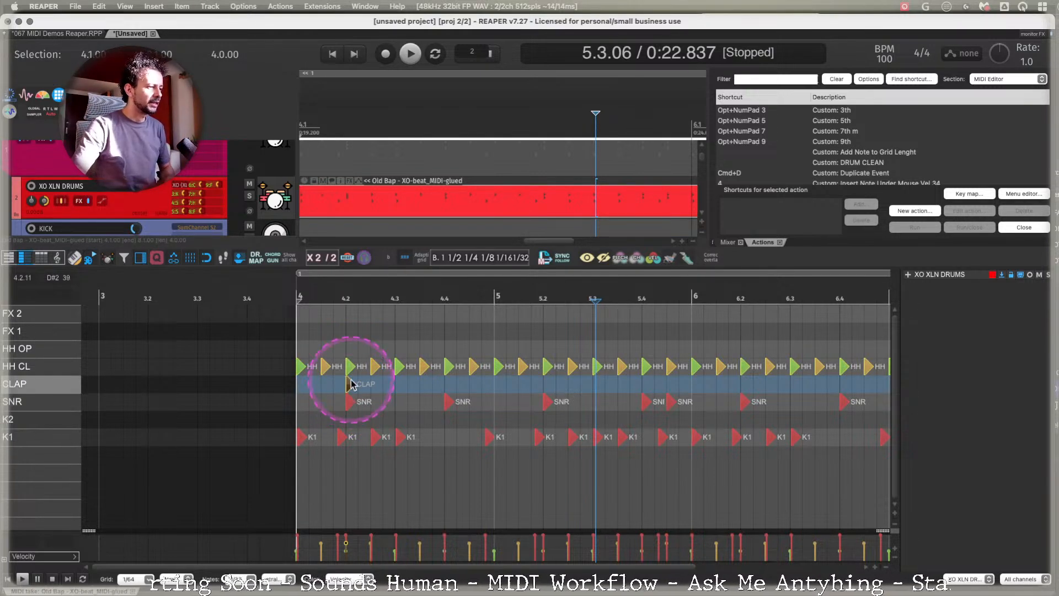
pyautogui.moveTo(348, 384); pyautogui.dragTo(431, 380)
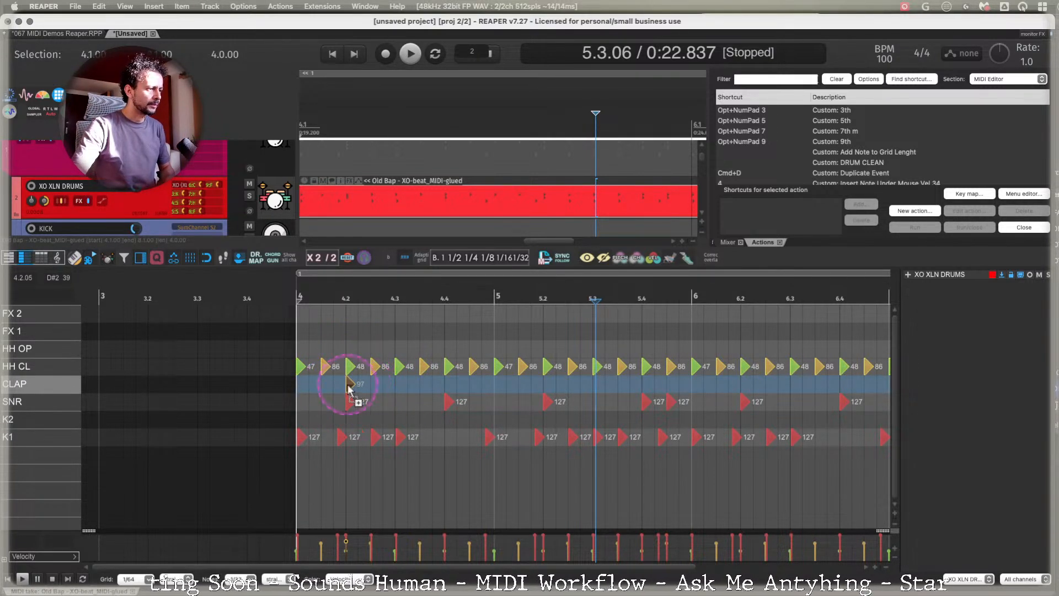
pyautogui.moveTo(348, 389); pyautogui.dragTo(435, 390)
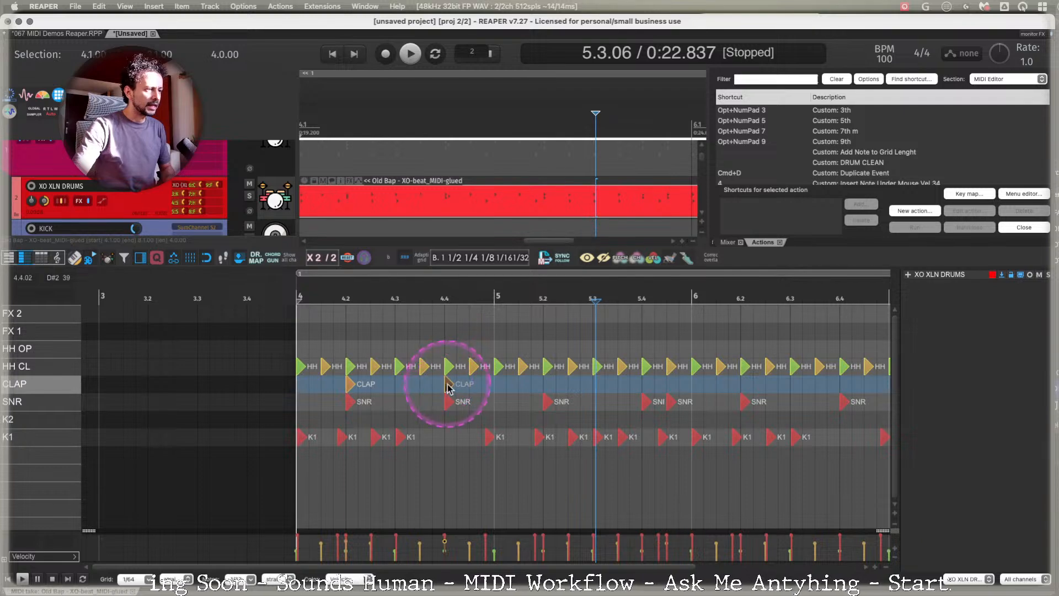
pyautogui.moveTo(554, 398); pyautogui.dragTo(555, 387)
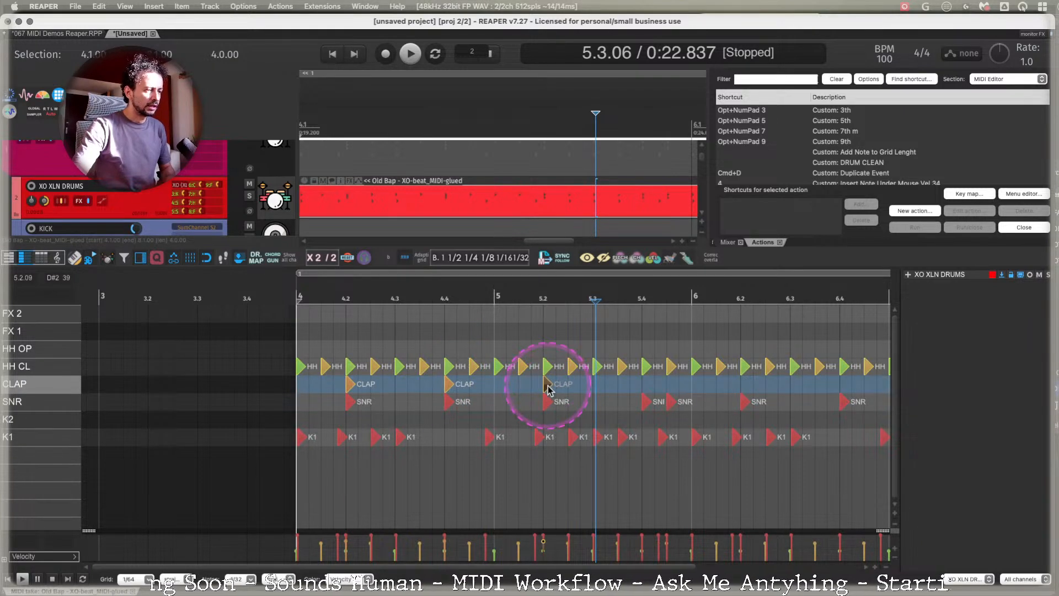
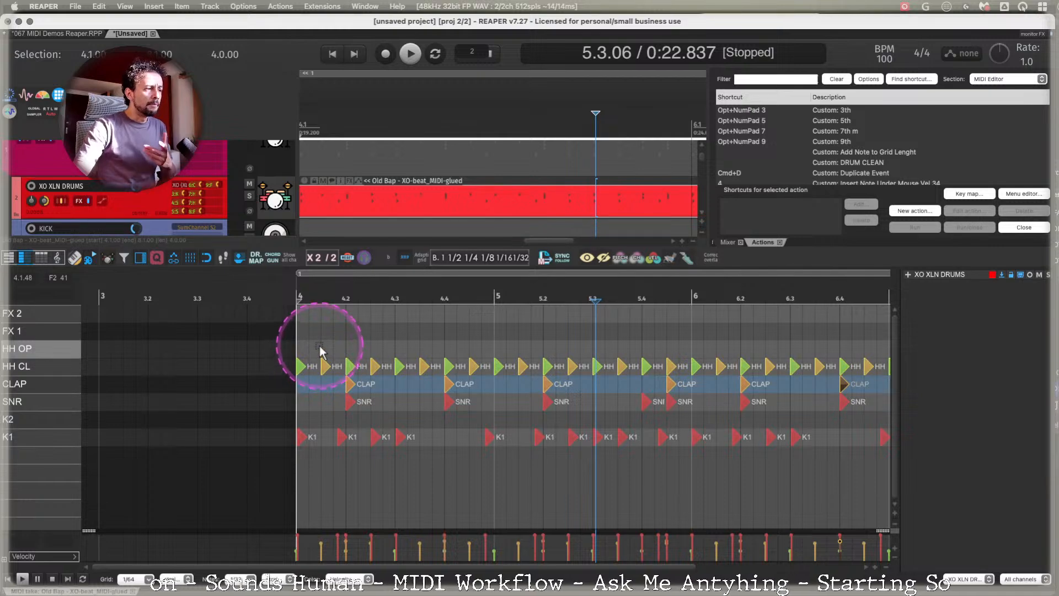
# Audition the FX 1 sound repeatedly and the K2 sound from the named note rows.
pyautogui.click(38, 333)
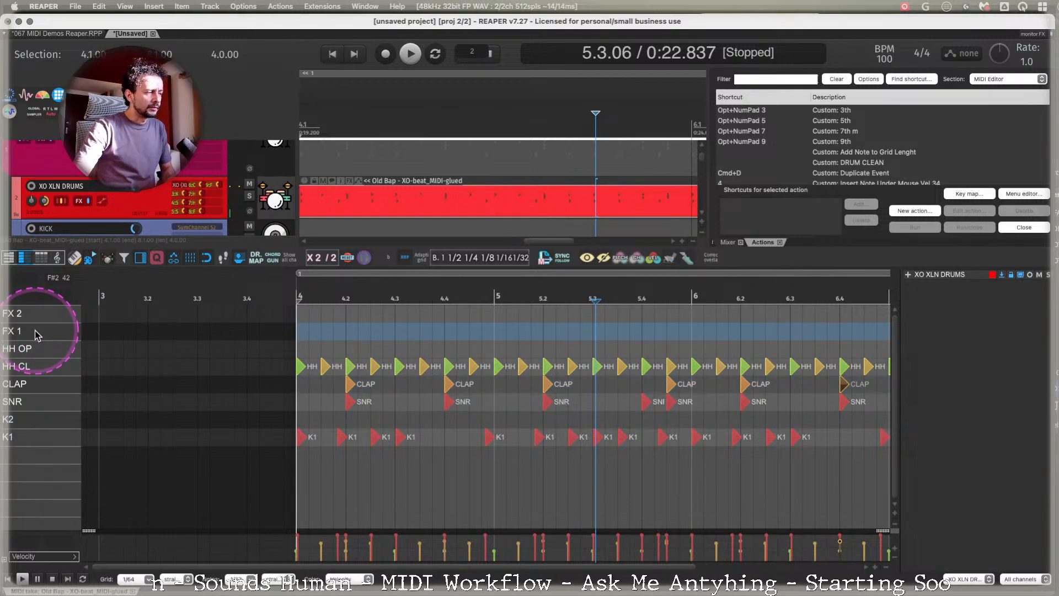
pyautogui.click(37, 334)
pyautogui.click(37, 333)
pyautogui.click(38, 333)
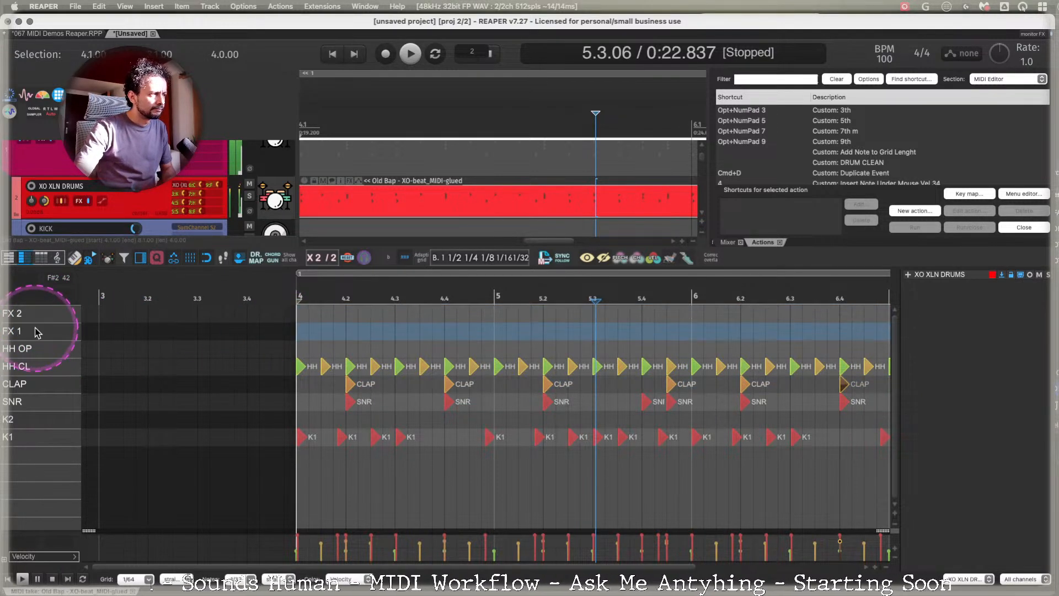
pyautogui.click(37, 332)
pyautogui.click(43, 428)
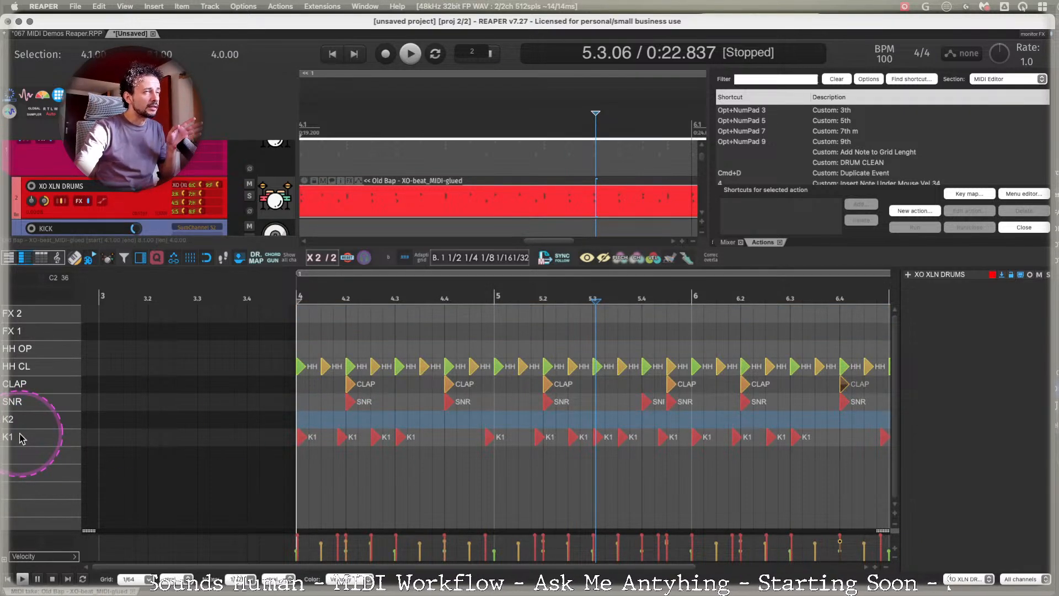
# Insert a K2 note at the start of bar 4, raise its velocity to 111 and copy it to 4.3.
pyautogui.click(302, 420)
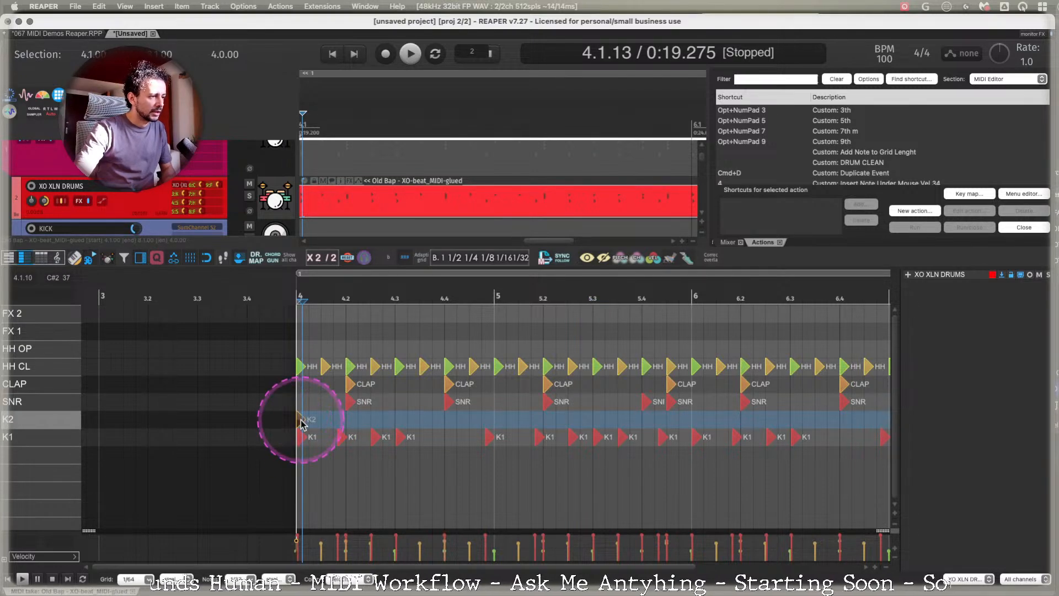
pyautogui.moveTo(301, 420)
pyautogui.mouseDown()
pyautogui.moveTo(301, 408)
pyautogui.moveTo(302, 425)
pyautogui.mouseUp()
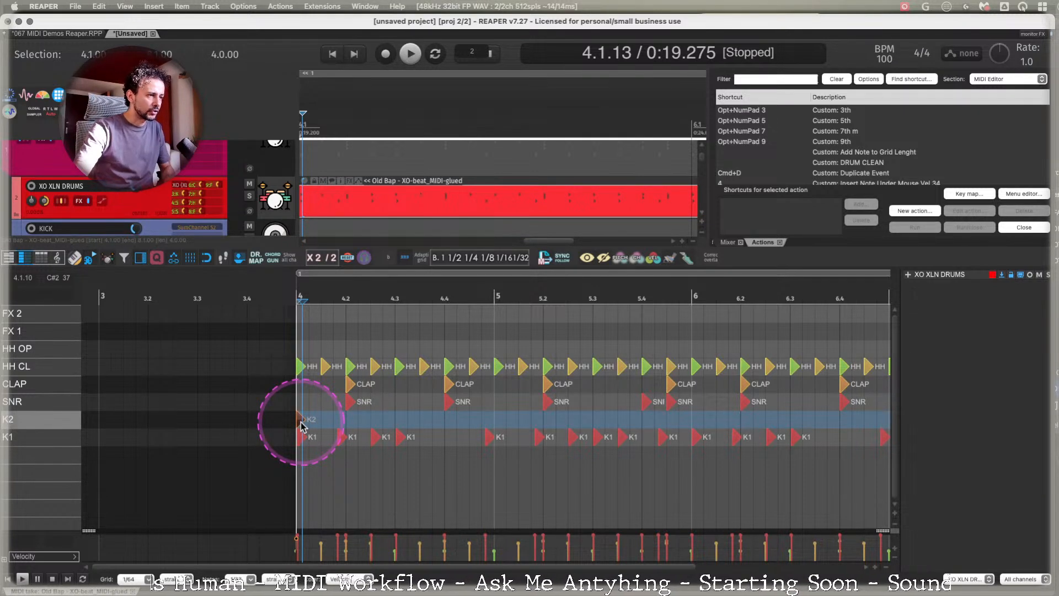
pyautogui.moveTo(302, 426); pyautogui.dragTo(414, 419)
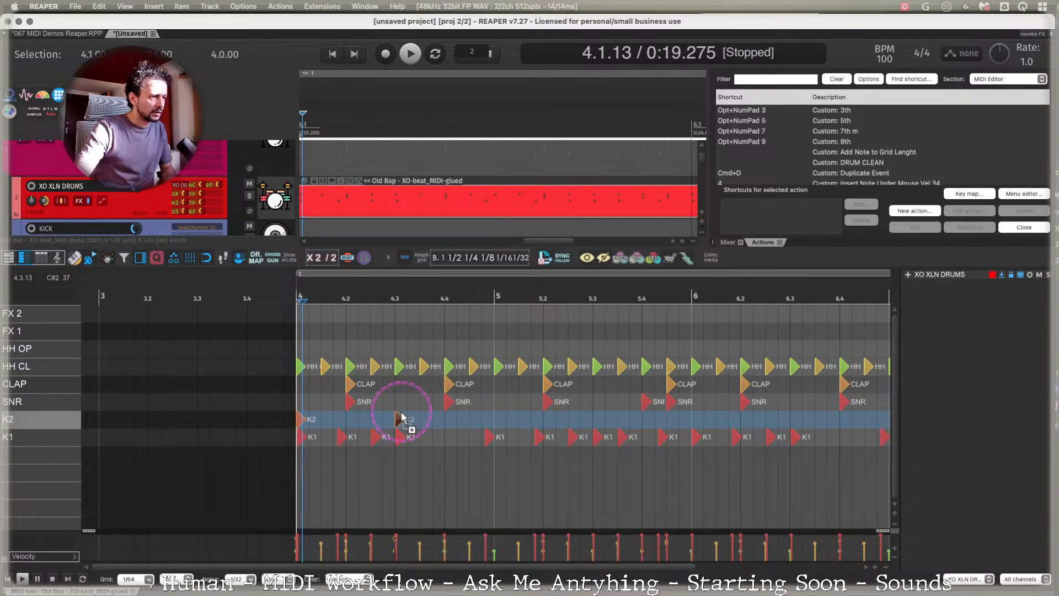
# Play the pattern from the start of bar 4 to hear the K2 hits layered with K1.
pyautogui.press('space')
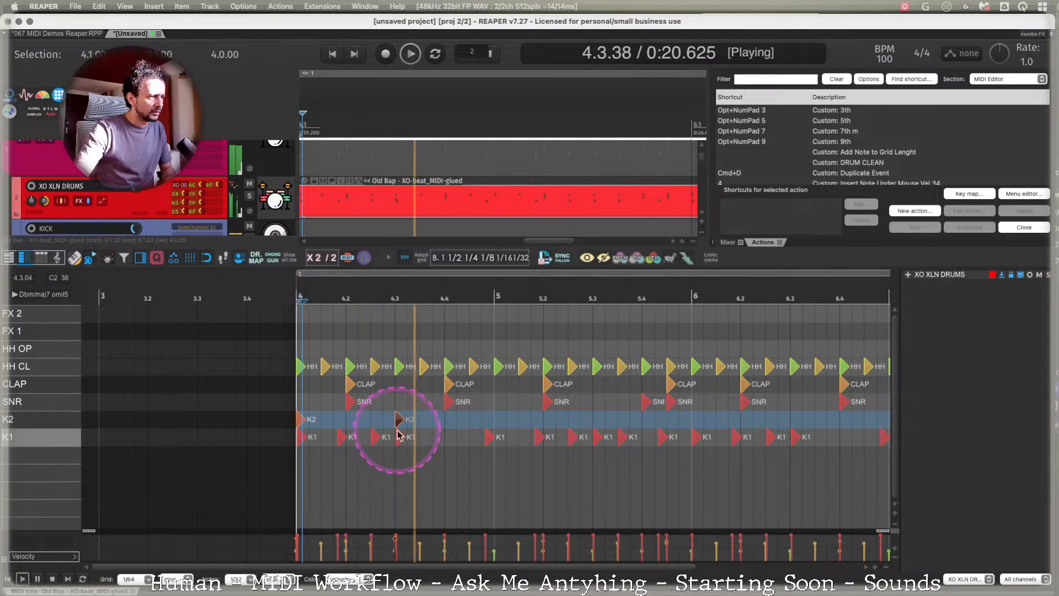
pyautogui.press('space')
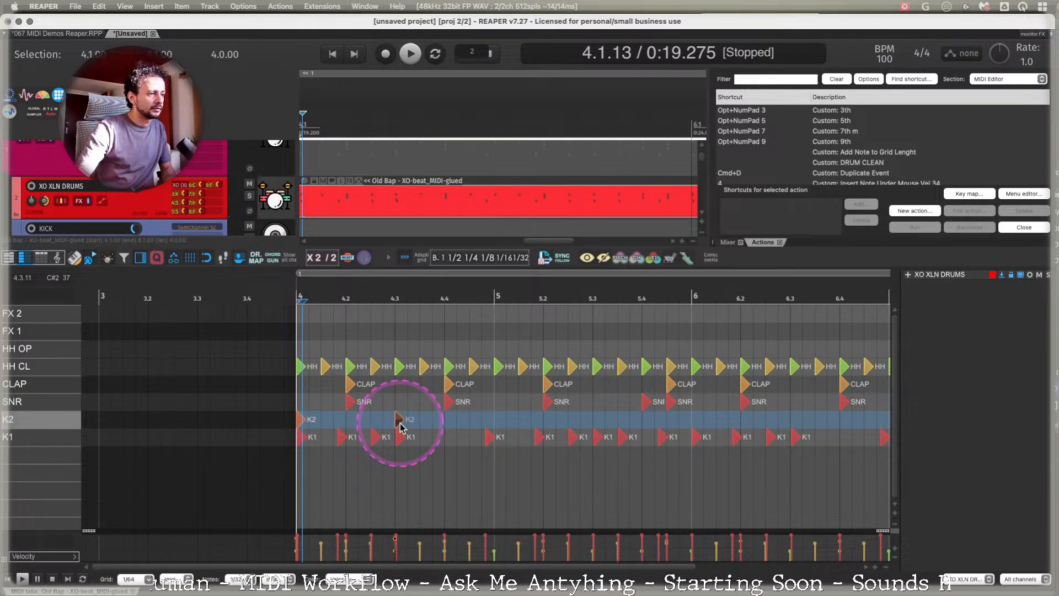
pyautogui.press('space')
pyautogui.press('space')
pyautogui.click(297, 334)
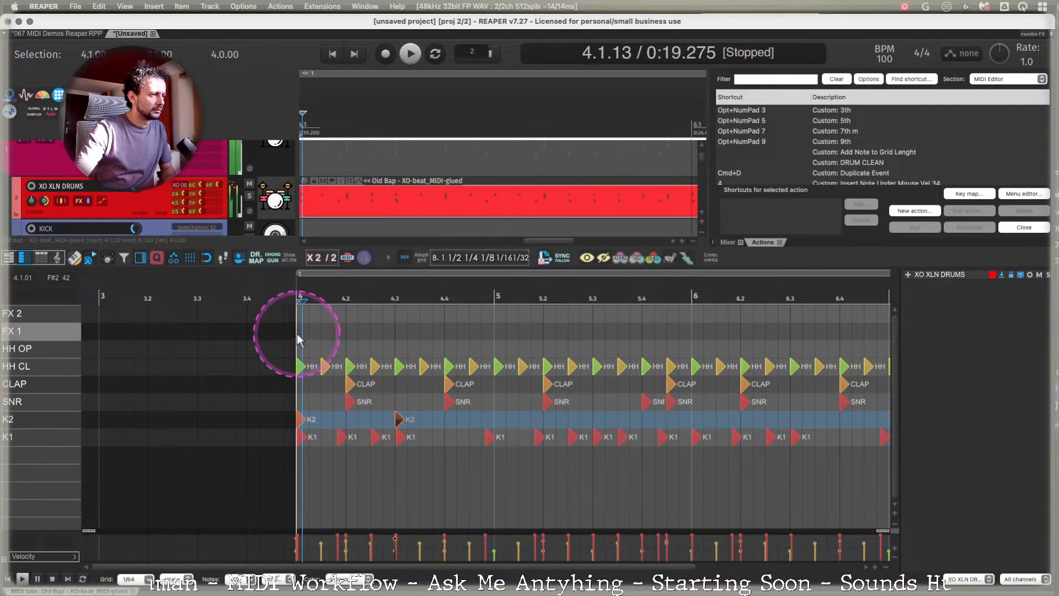
pyautogui.press('space')
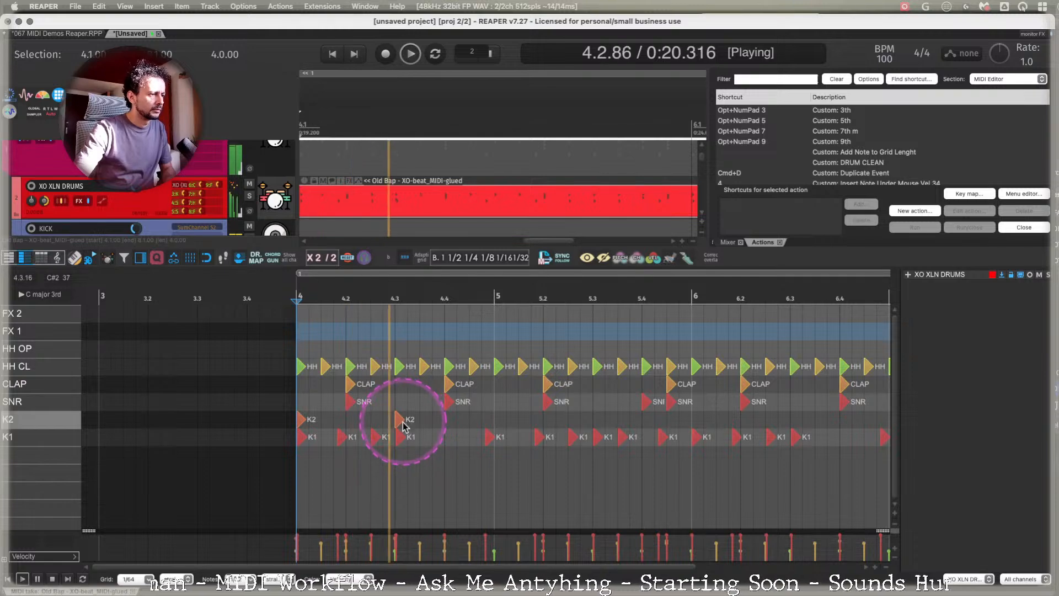
pyautogui.press('space')
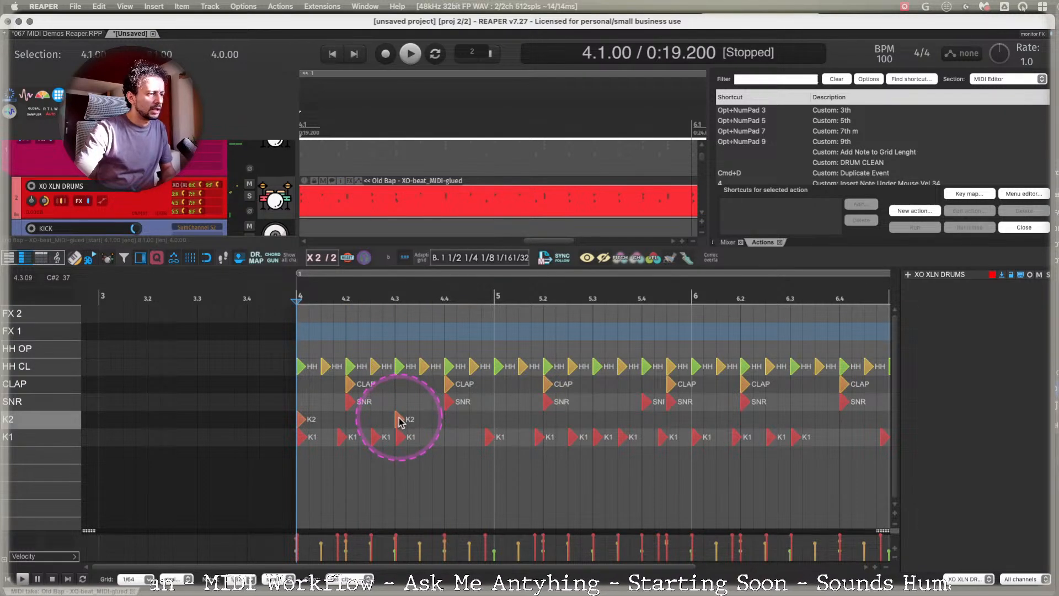
# Copy the K2 note to 5.3 and the start of bar 6, and play the pattern back.
pyautogui.click(487, 421)
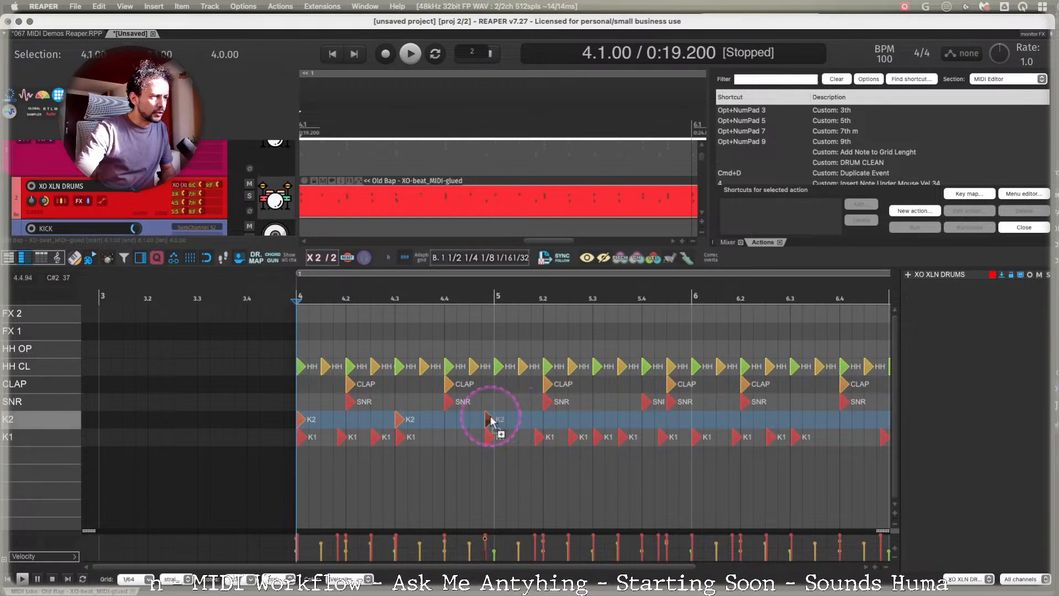
pyautogui.moveTo(489, 417); pyautogui.dragTo(600, 420)
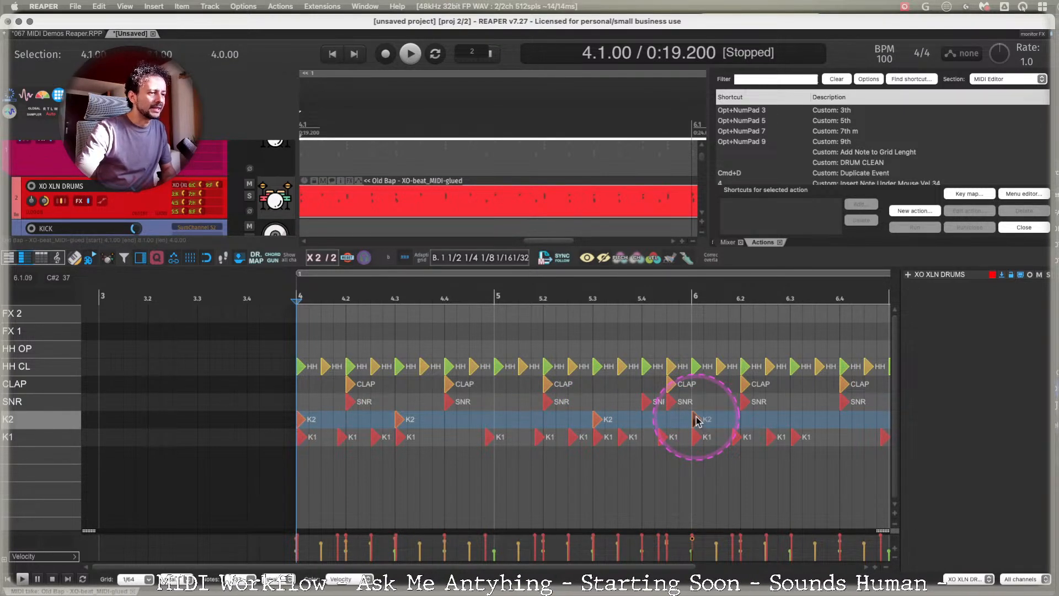
pyautogui.press('space')
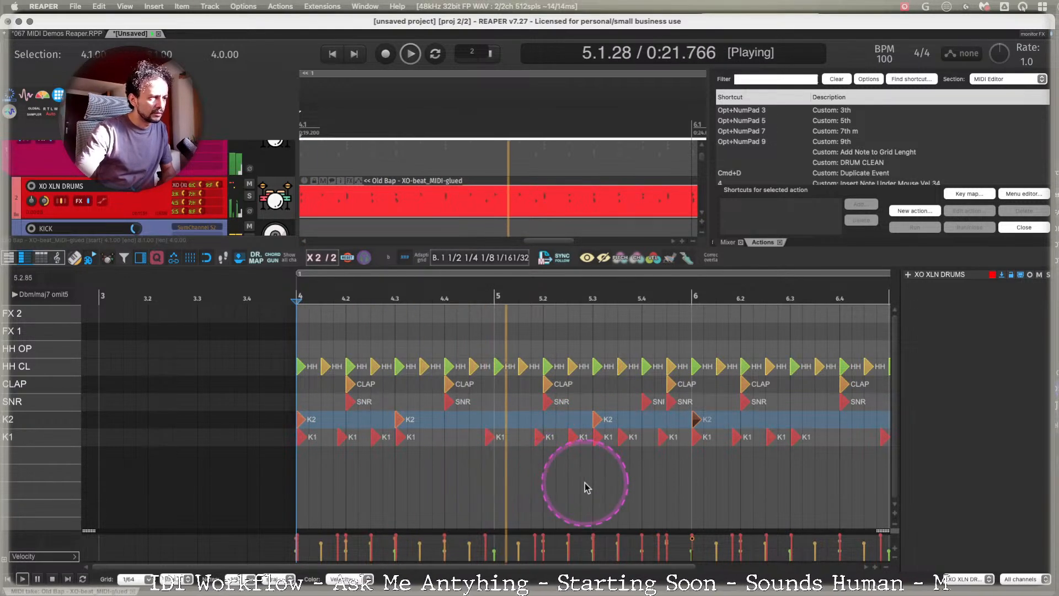
pyautogui.press('space')
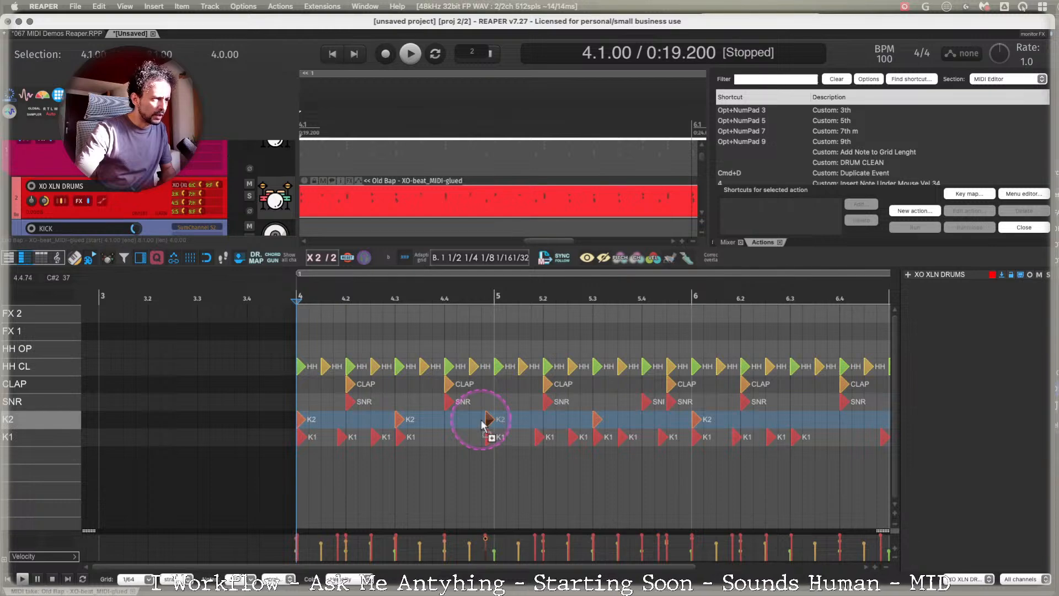
# Copy a K2 note onto the K1 hit just before bar 5 and lower that K1 hit's velocity.
pyautogui.click(489, 421)
pyautogui.click(490, 436)
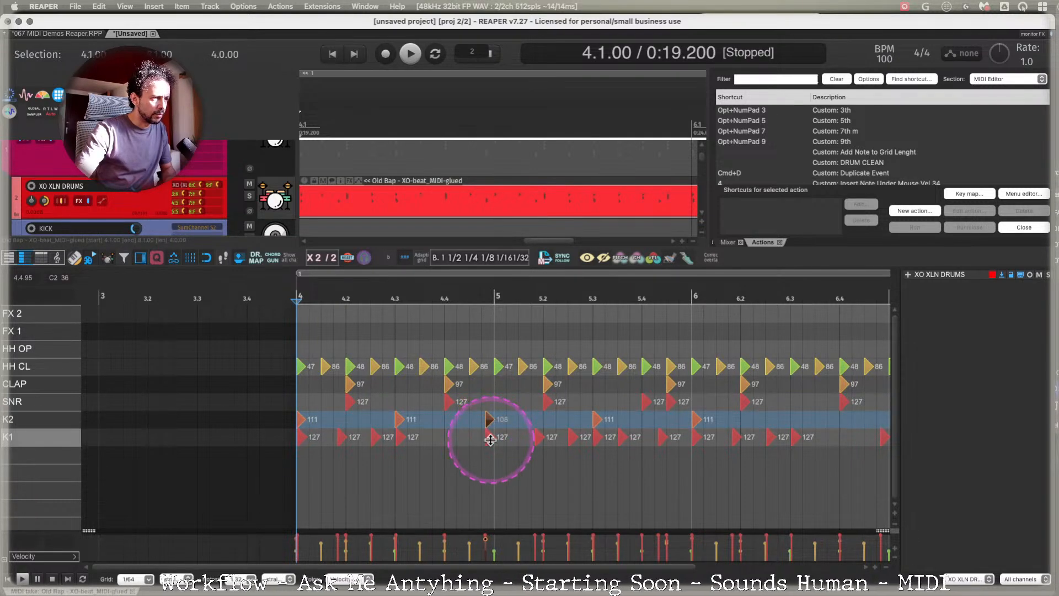
pyautogui.press('v')
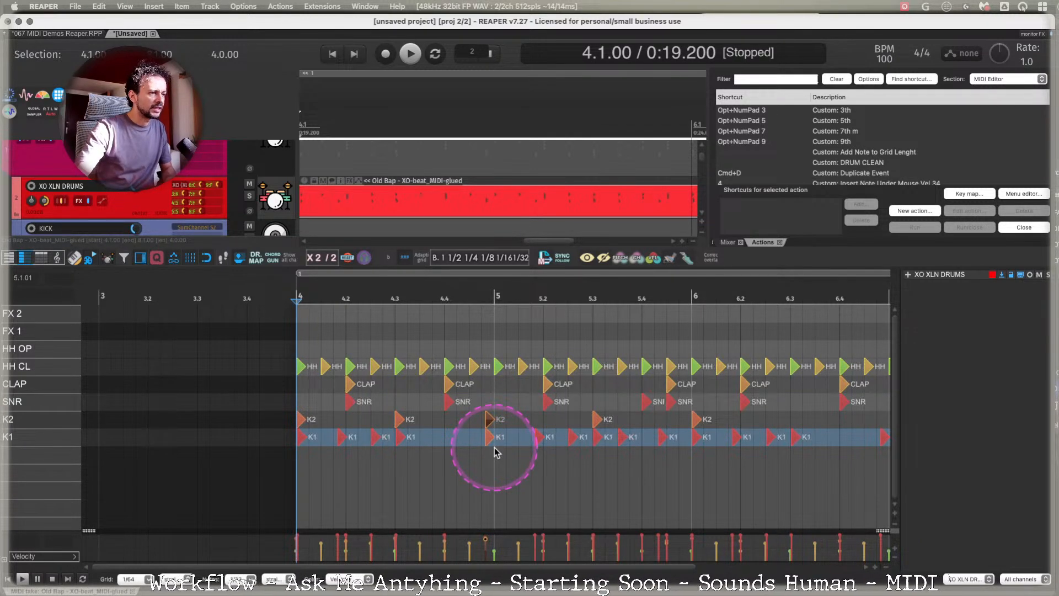
# Play the pattern back and delete the K2 note at the start of bar 6.
pyautogui.press('space')
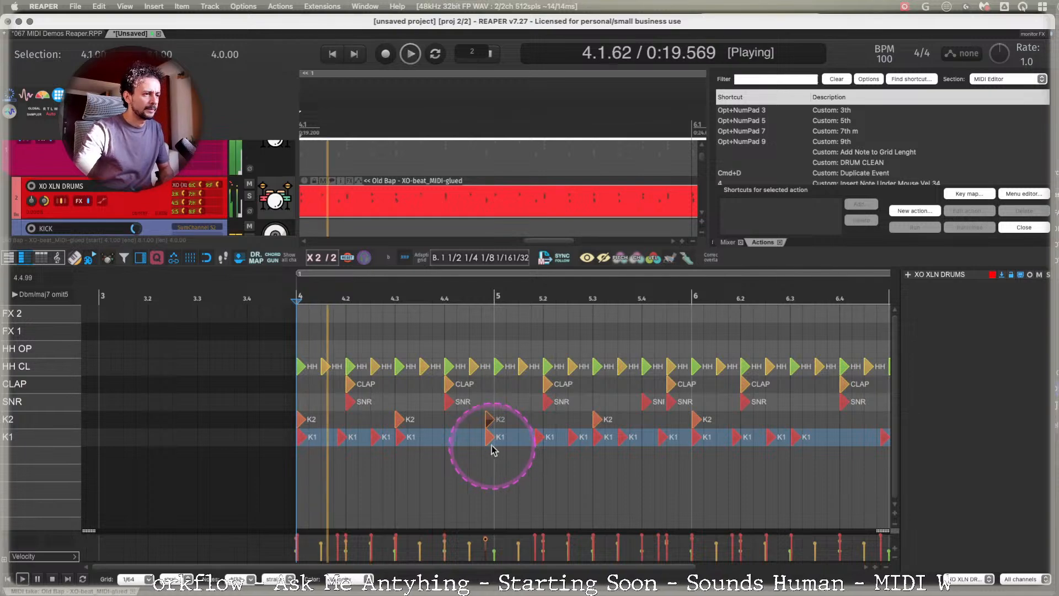
pyautogui.click(698, 424)
pyautogui.press('space')
# Copy the four K2 notes of bars 4 and 5 to the matching positions in bars 6 and 7.
pyautogui.scroll(-2, 716, 408)
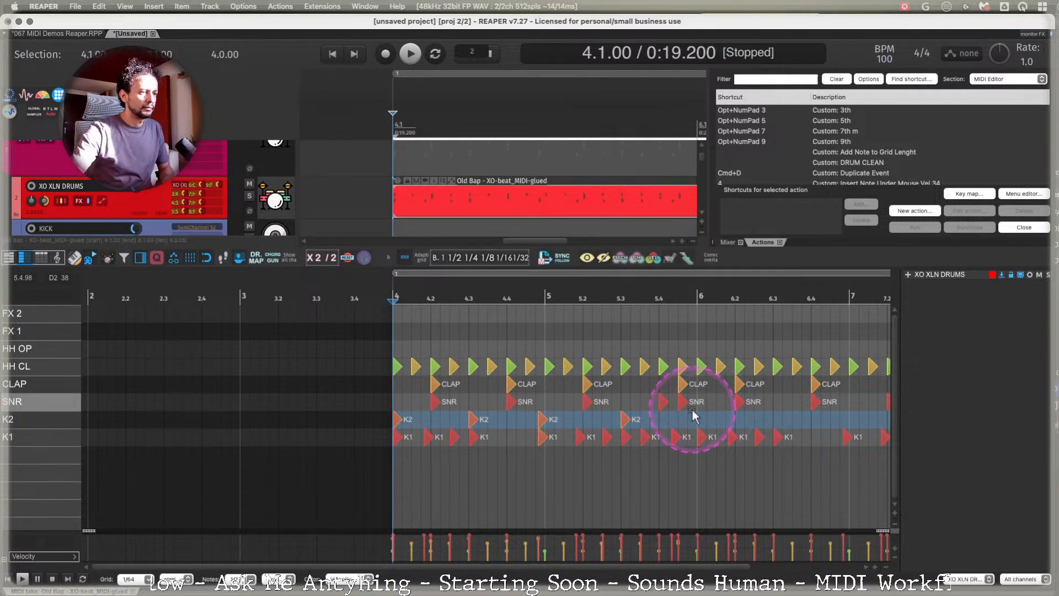
pyautogui.hscroll(5, 585, 552)
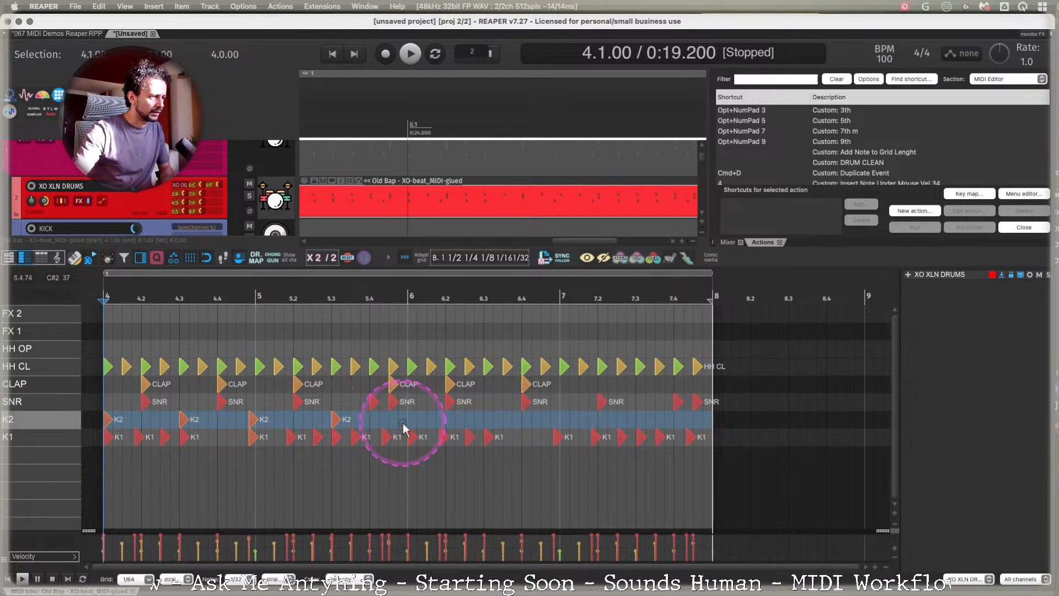
pyautogui.moveTo(405, 420); pyautogui.dragTo(105, 417)
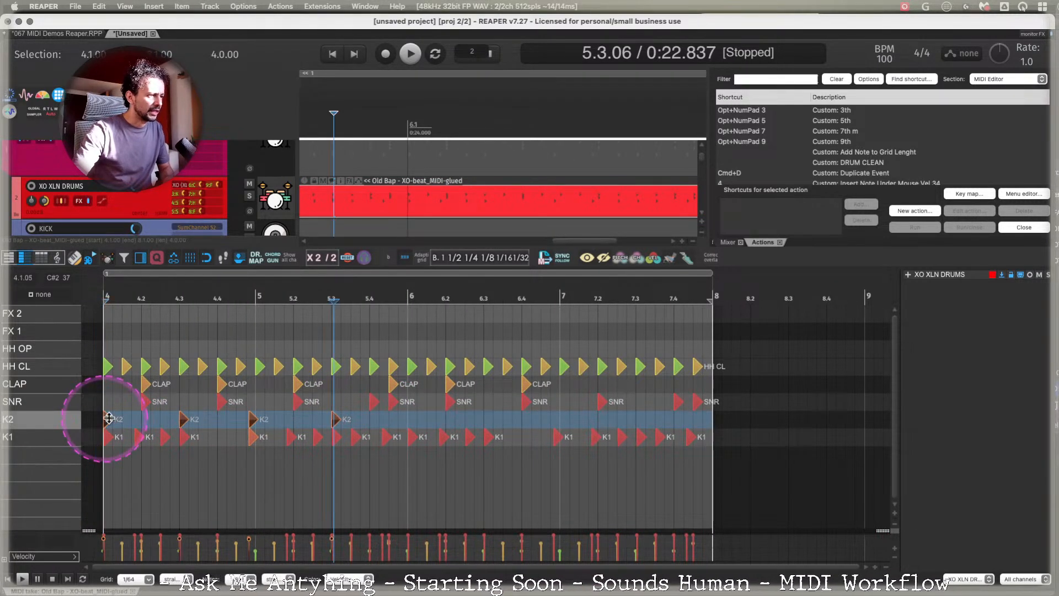
pyautogui.moveTo(339, 423); pyautogui.dragTo(647, 421)
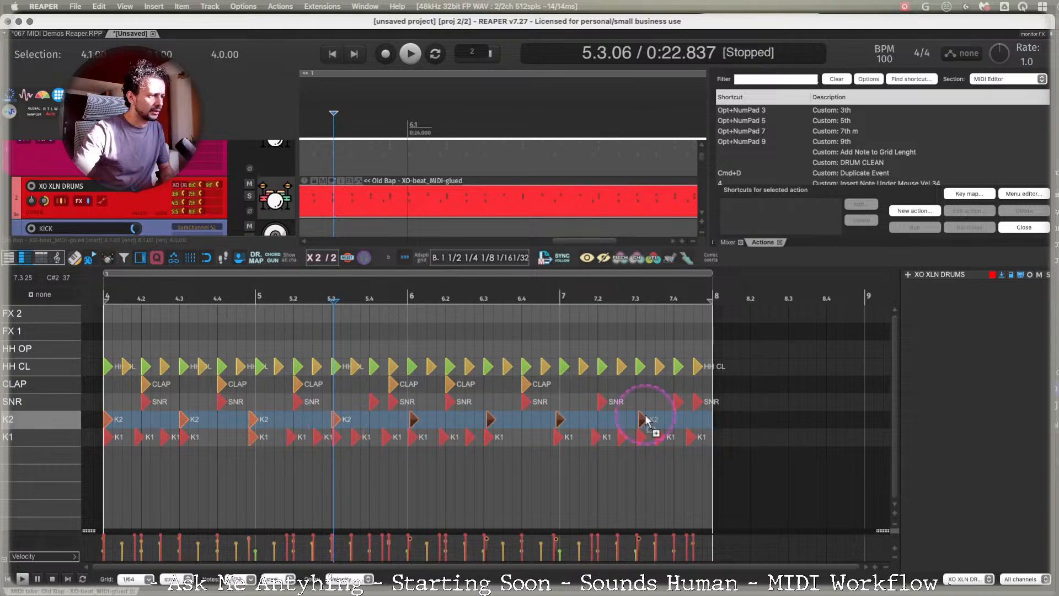
# Select all the K2 notes across bars 4 to 7.
pyautogui.click(617, 422)
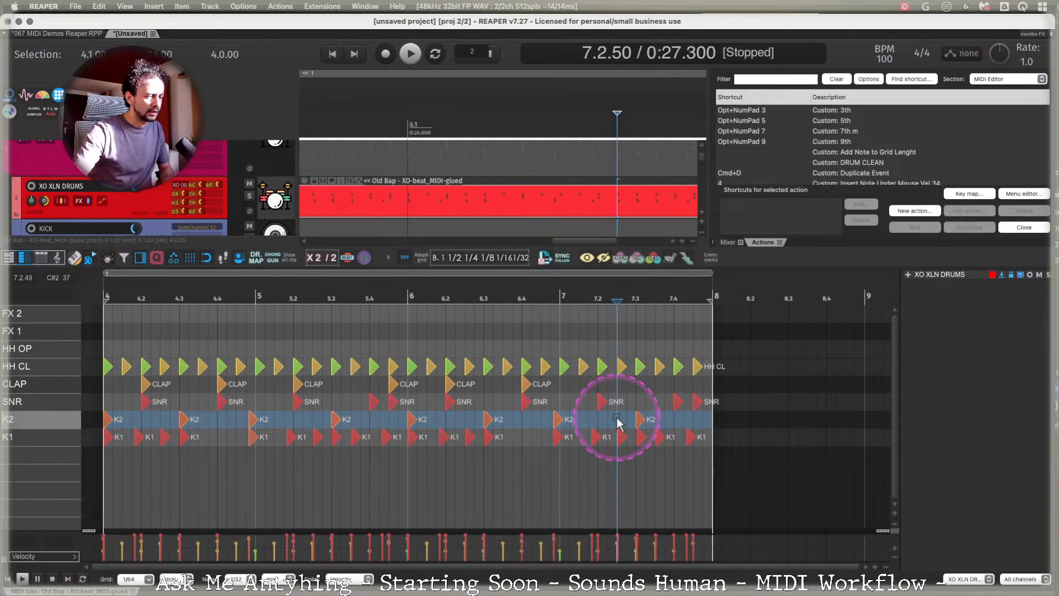
pyautogui.click(699, 421)
pyautogui.moveTo(713, 422); pyautogui.dragTo(165, 424)
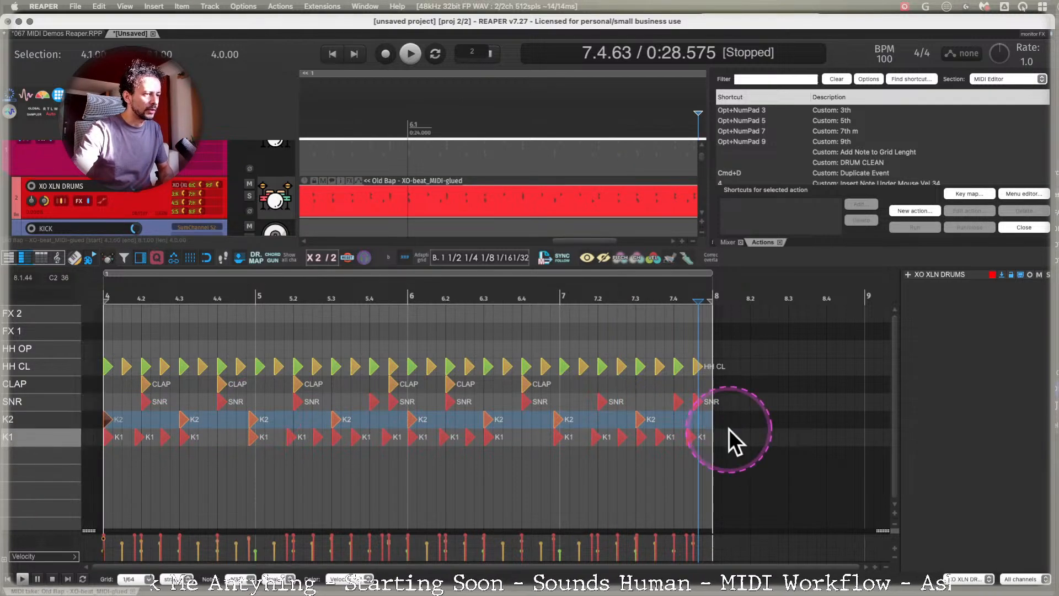
pyautogui.click(42, 419)
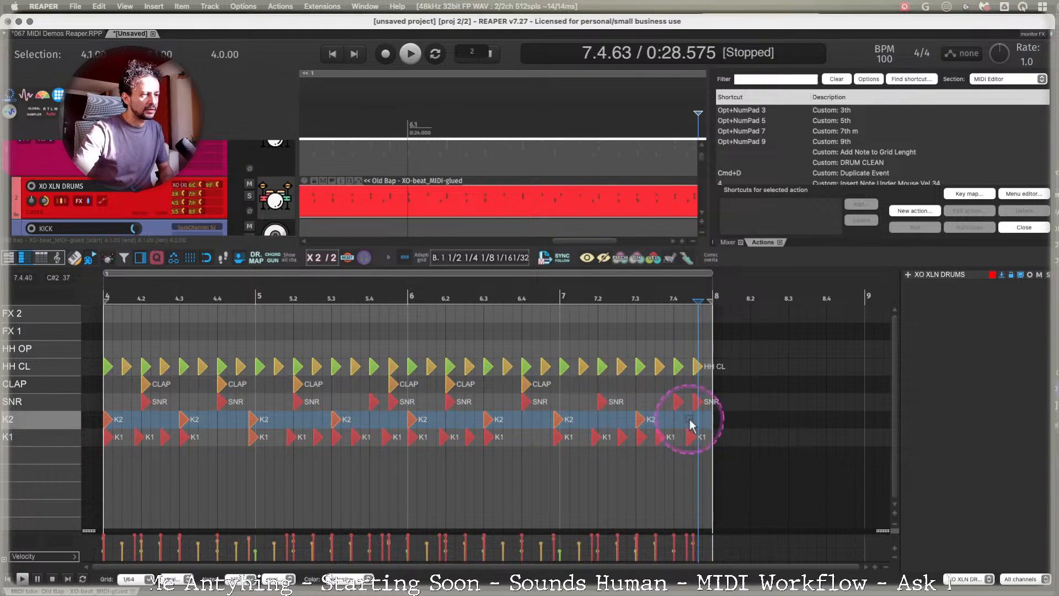
pyautogui.moveTo(690, 421); pyautogui.dragTo(91, 424)
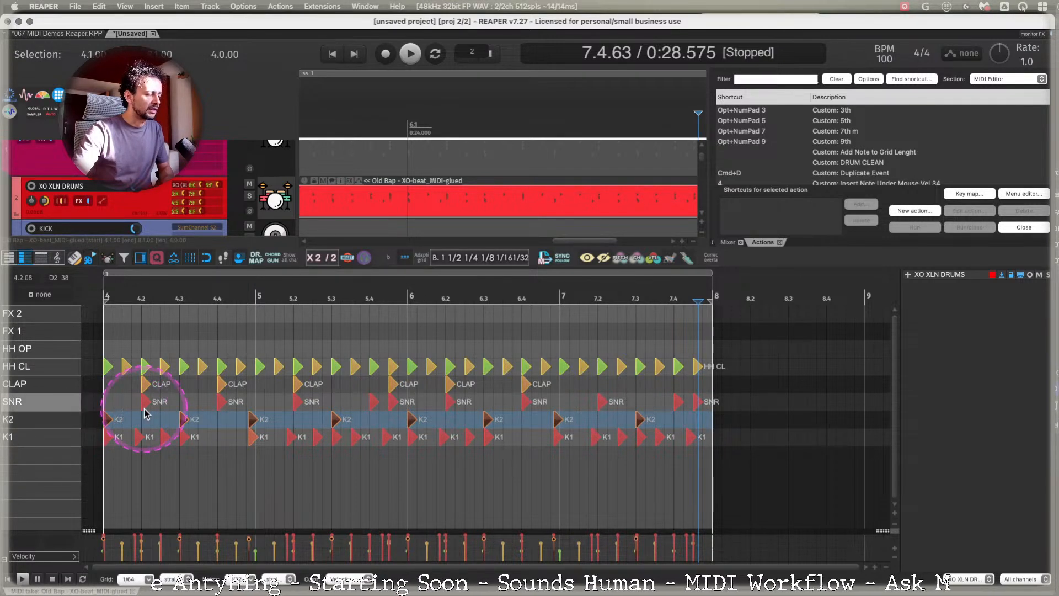
# Open Quantize Events for the selected K2 notes and switch its settings to Use grid.
pyautogui.click(157, 259)
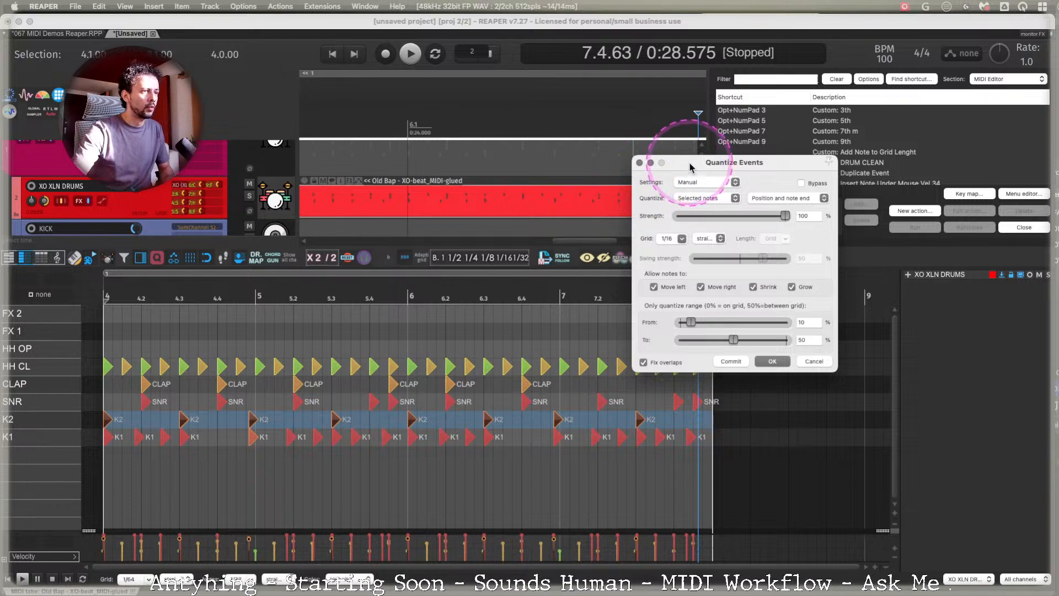
pyautogui.moveTo(691, 167); pyautogui.dragTo(285, 179)
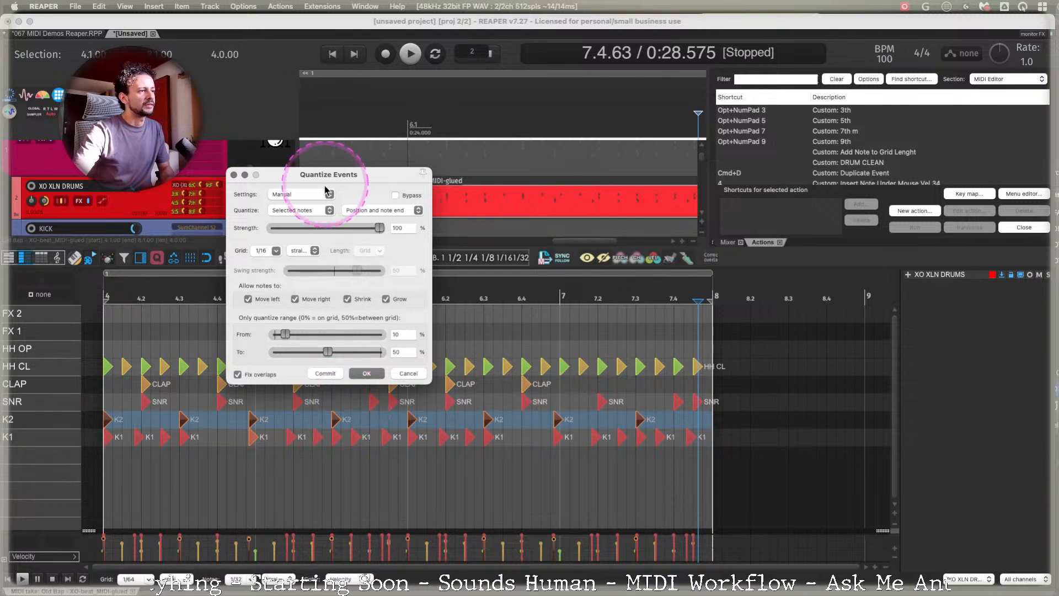
pyautogui.click(307, 196)
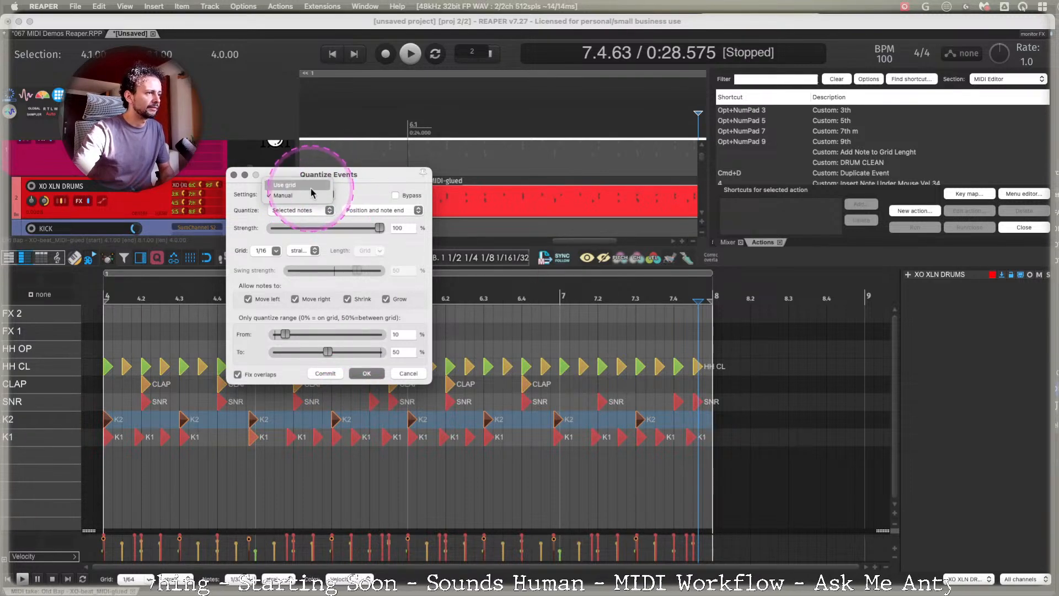
pyautogui.click(305, 186)
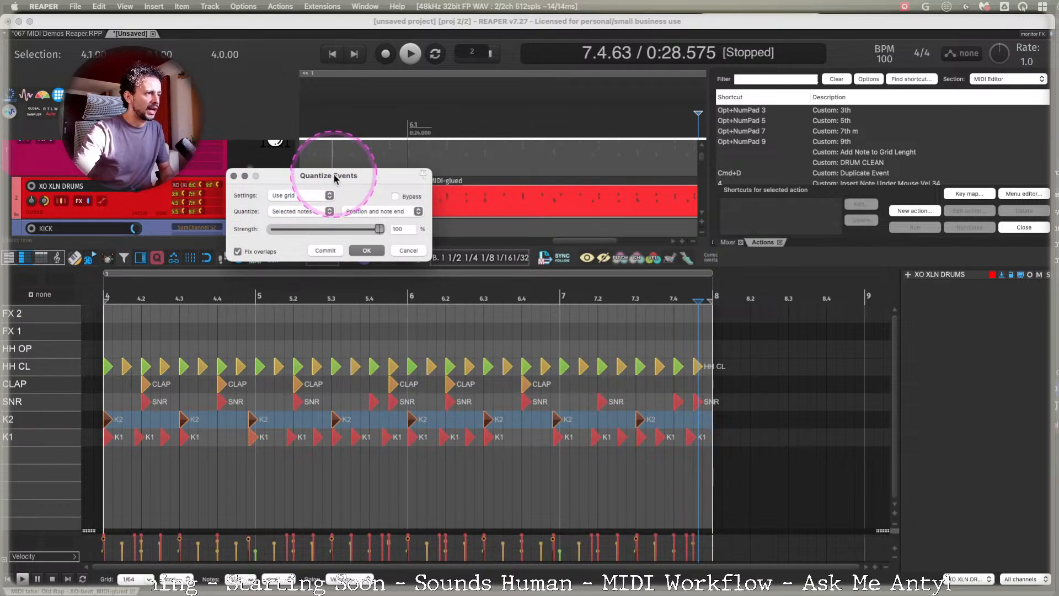
pyautogui.moveTo(335, 177); pyautogui.dragTo(336, 209)
pyautogui.click(291, 351)
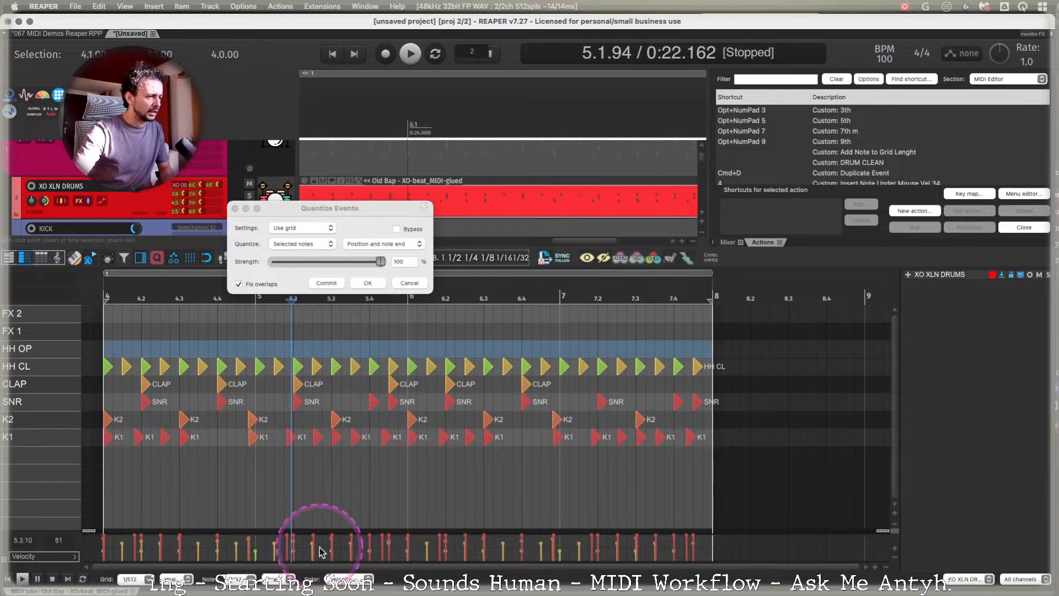
# Set the MIDI editor's grid to 1/32.
pyautogui.click(237, 578)
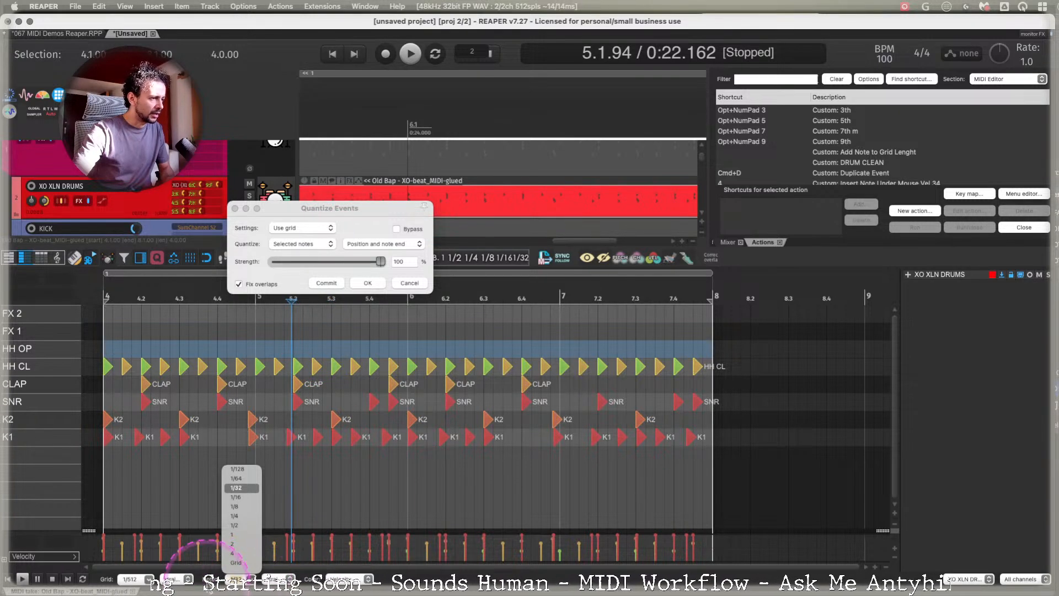
pyautogui.click(148, 578)
pyautogui.click(147, 579)
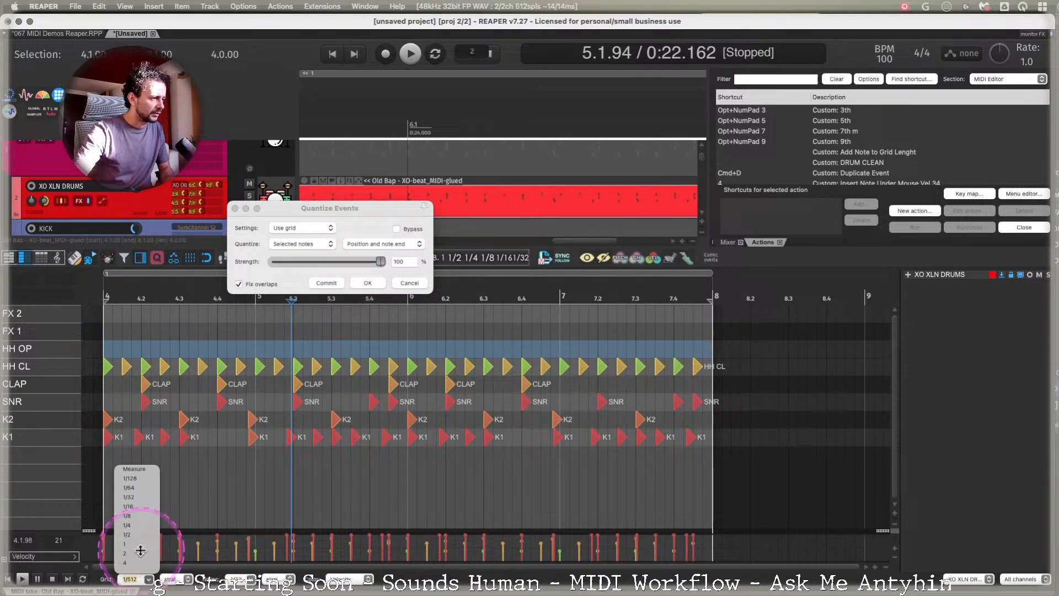
pyautogui.click(128, 506)
pyautogui.click(148, 579)
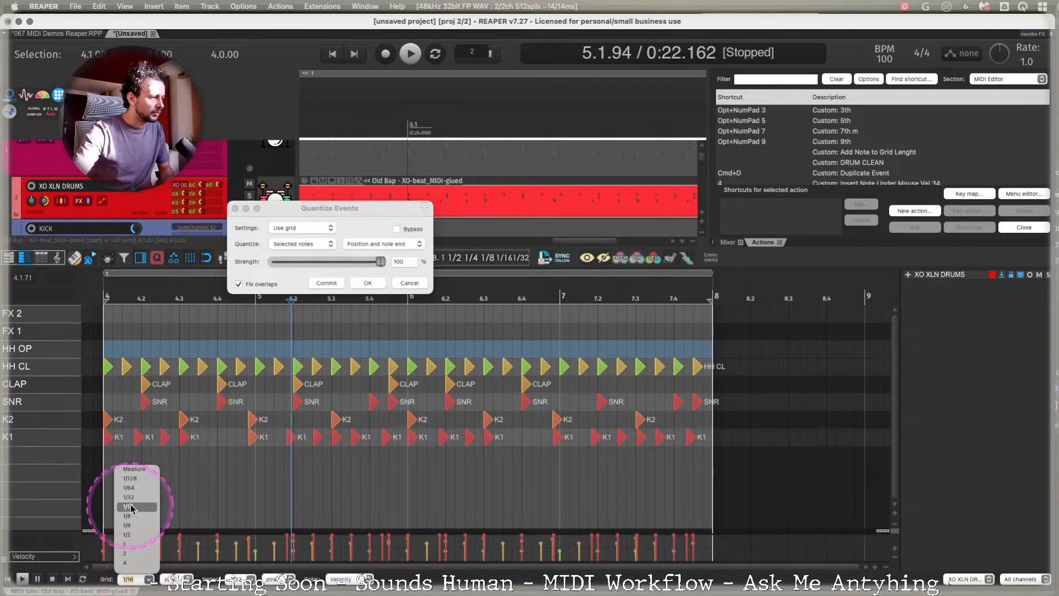
pyautogui.click(135, 497)
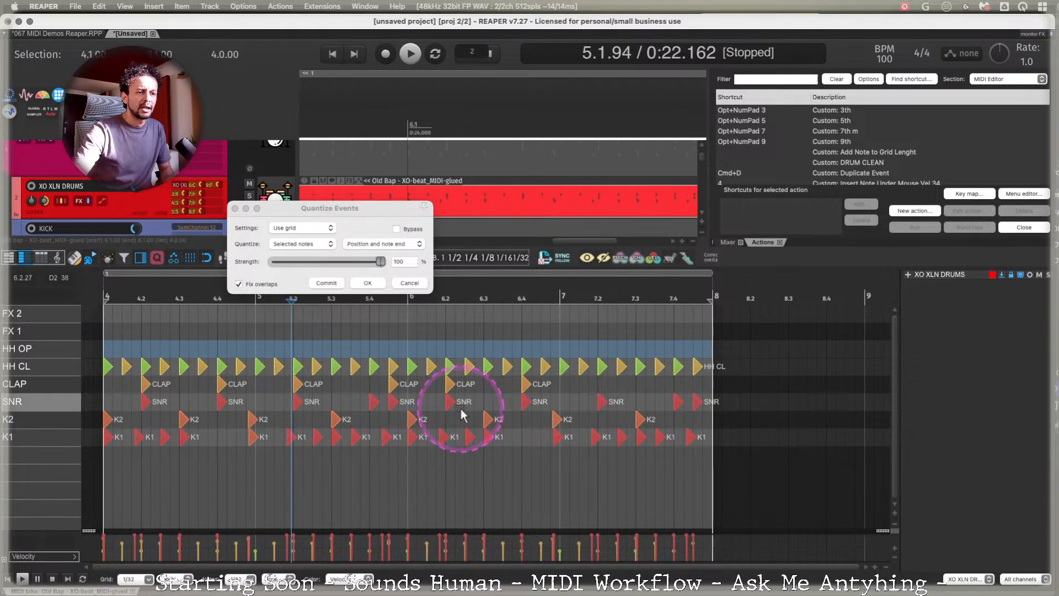
# Apply Quantize Events with the Use grid setting at 100% strength.
pyautogui.moveTo(371, 211); pyautogui.dragTo(366, 257)
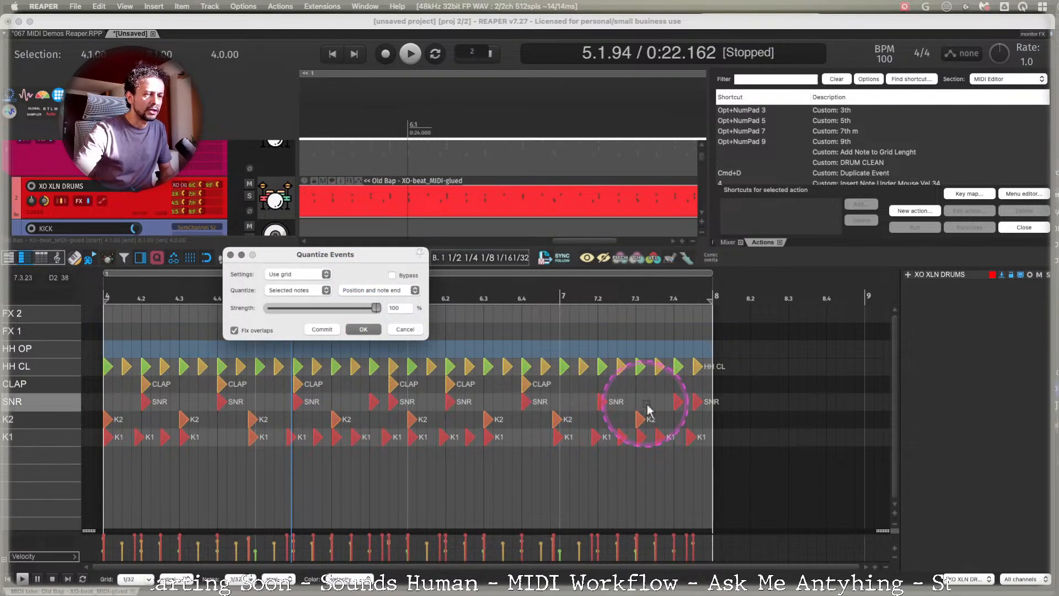
pyautogui.moveTo(375, 308); pyautogui.dragTo(355, 308)
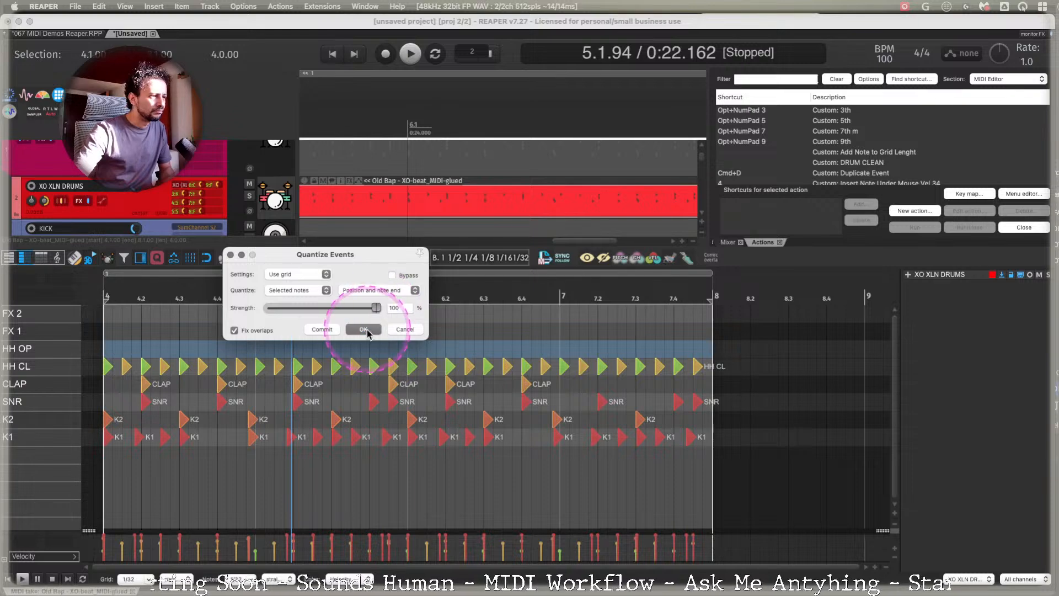
pyautogui.click(363, 328)
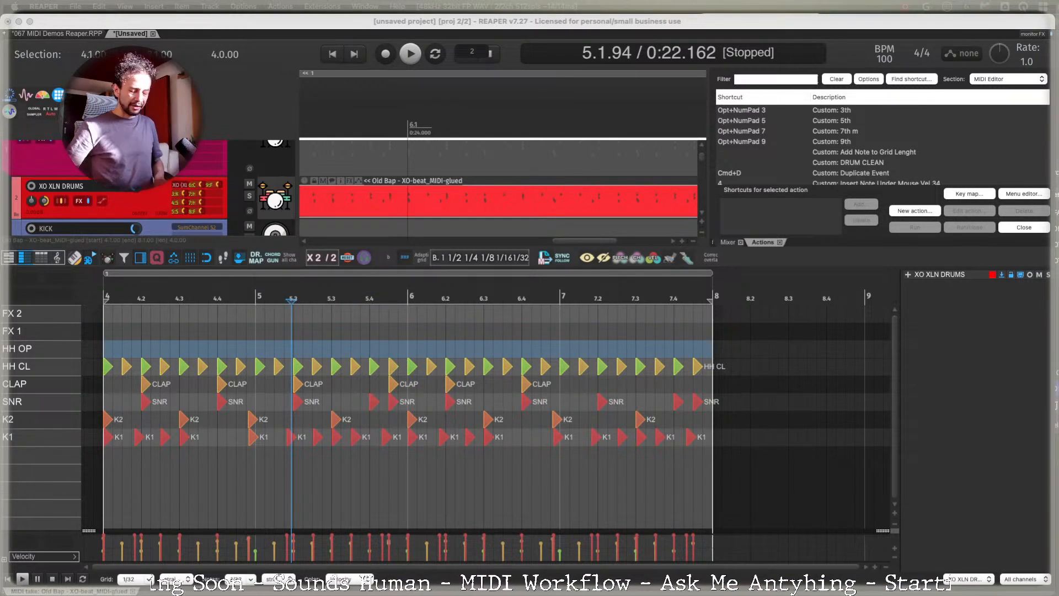
# Switch to Obsidian, review the Reaper MIDI note down to its MIDI Editing section, and return to REAPER.
pyautogui.press('ctrl+alt+super+Left')
pyautogui.hotkey('ctrl', 'alt', 'e')
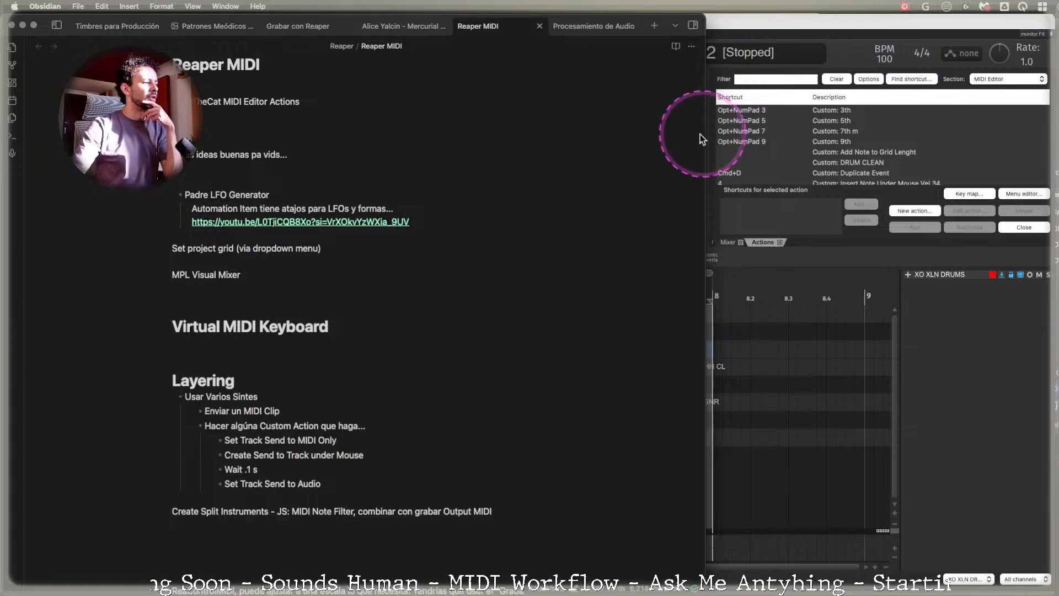
pyautogui.scroll(-15, 642, 300)
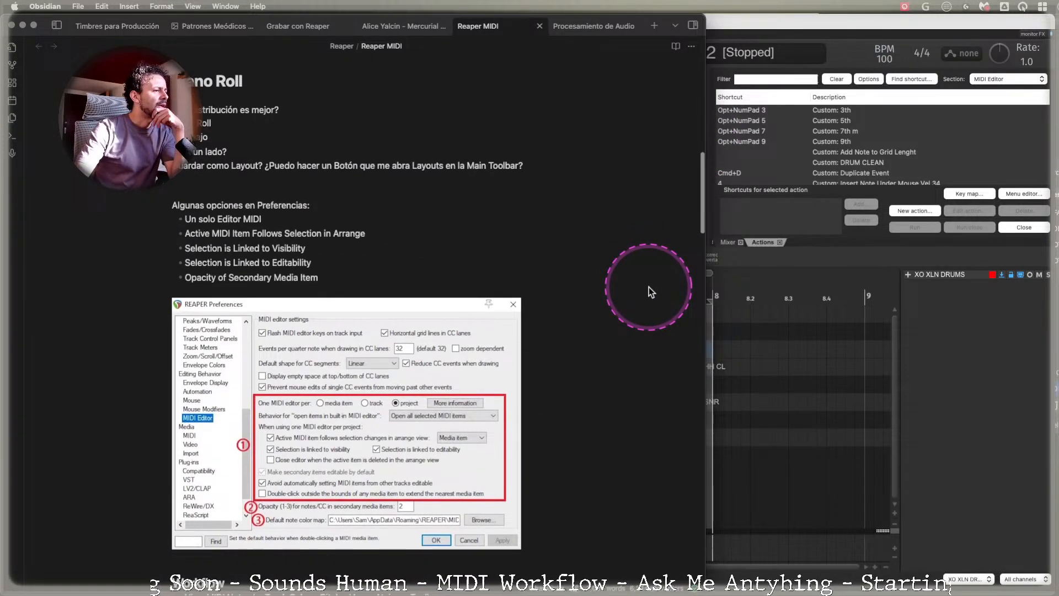
pyautogui.scroll(-15, 648, 287)
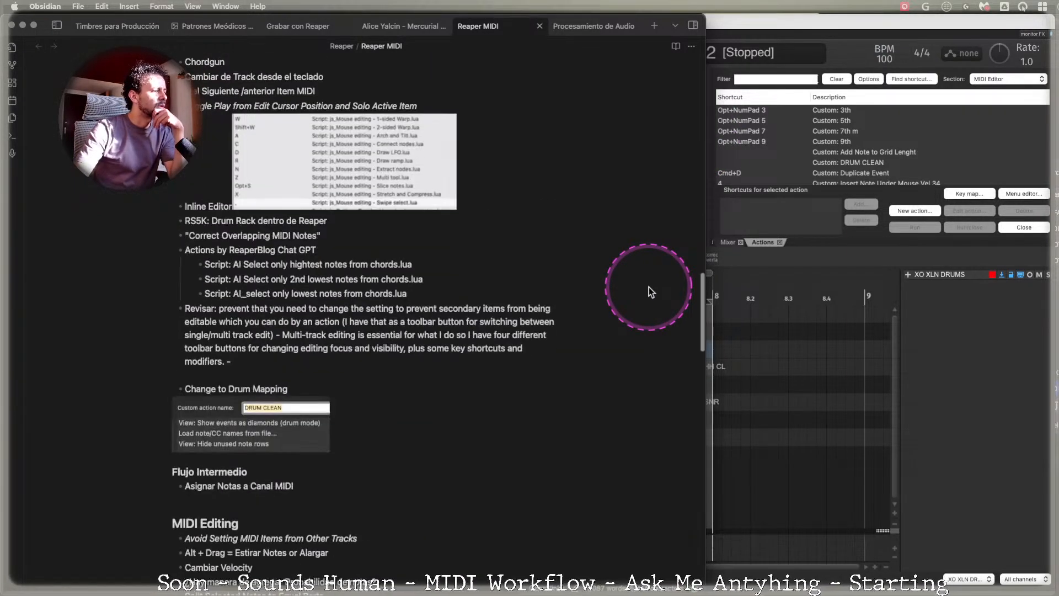
pyautogui.scroll(-10, 648, 287)
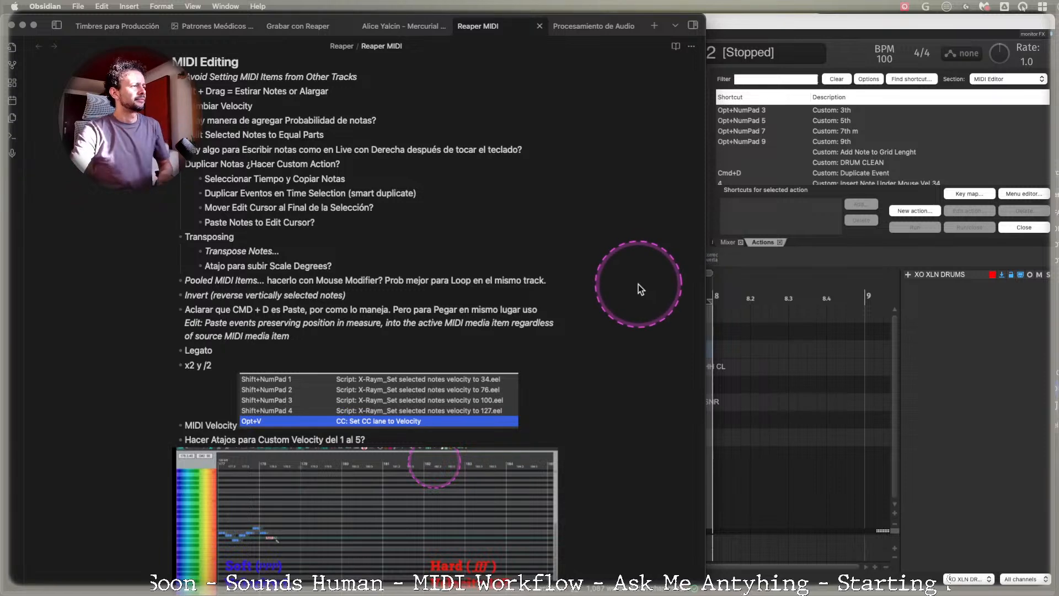
pyautogui.click(743, 380)
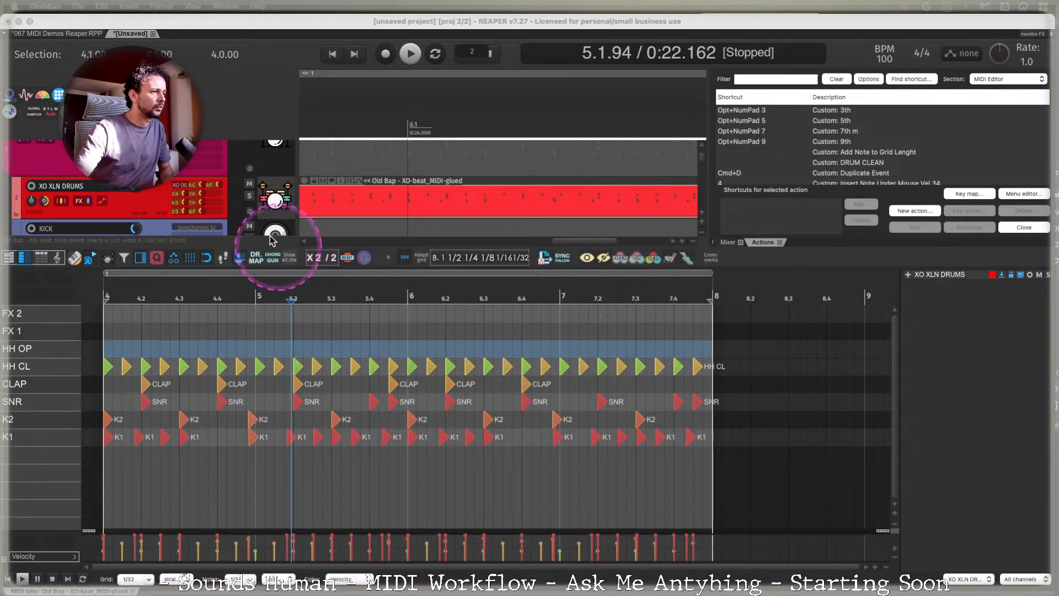
# Collapse the BUS DRUMS folder in the arrange view and add a new empty track below it.
pyautogui.click(134, 590)
pyautogui.scroll(3, 121, 227)
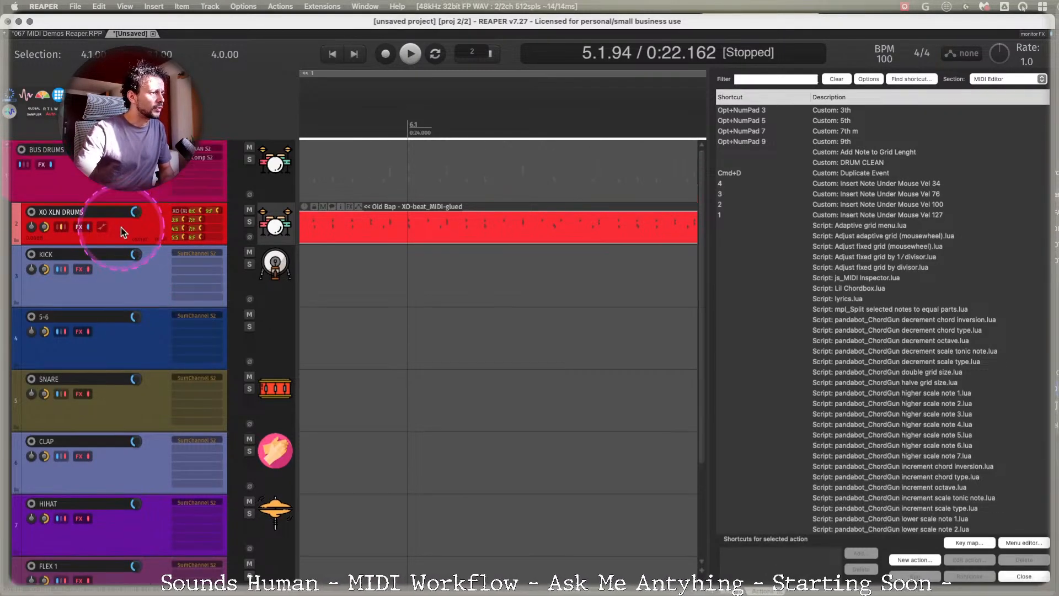
pyautogui.doubleClick(110, 188)
pyautogui.doubleClick(104, 310)
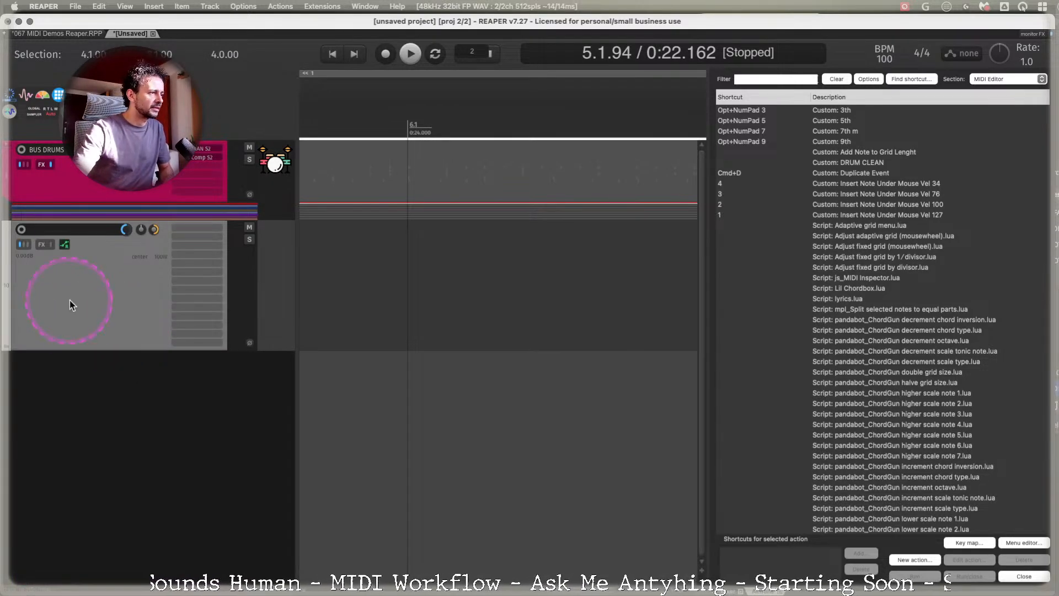
# Add the AUi: Surge XT (Surge Synth Team) instrument to the new track 10.
pyautogui.scroll(-5, 474, 270)
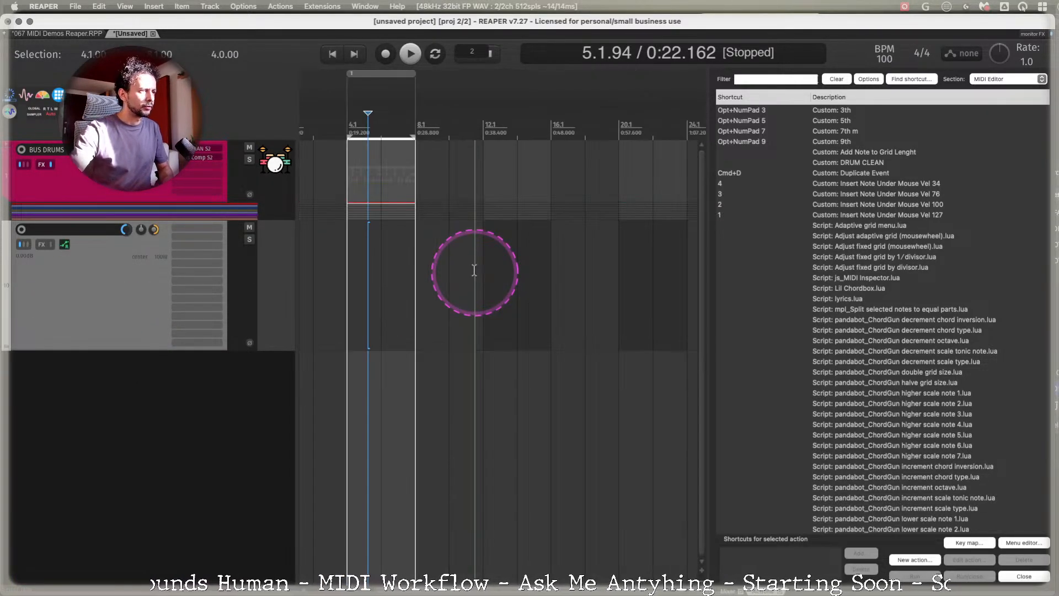
pyautogui.press('super+Page_Up')
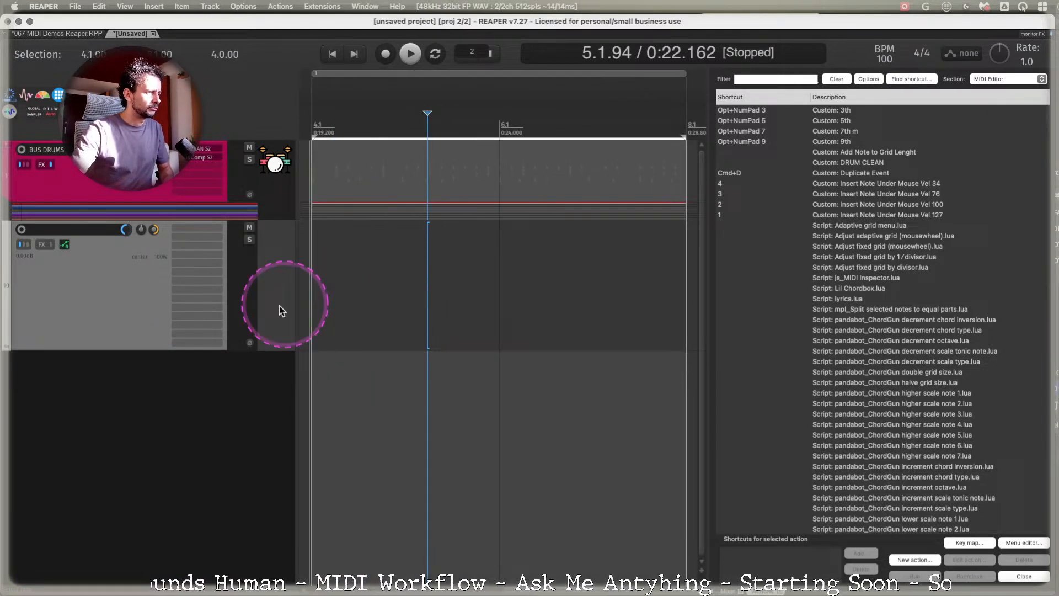
pyautogui.doubleClick(198, 247)
pyautogui.write('surge')
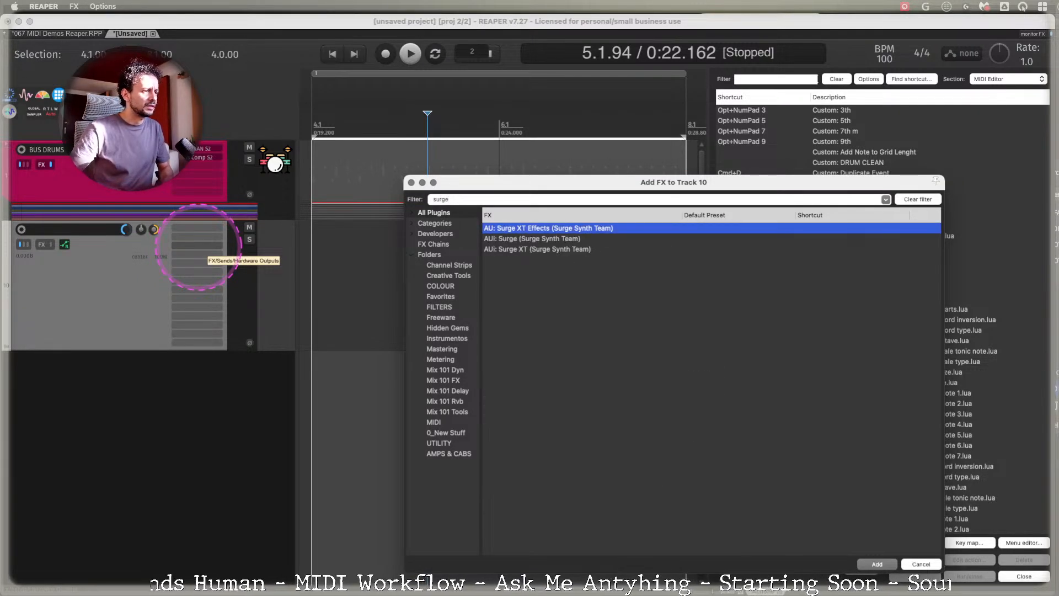
pyautogui.press('Down')
pyautogui.press('Down')
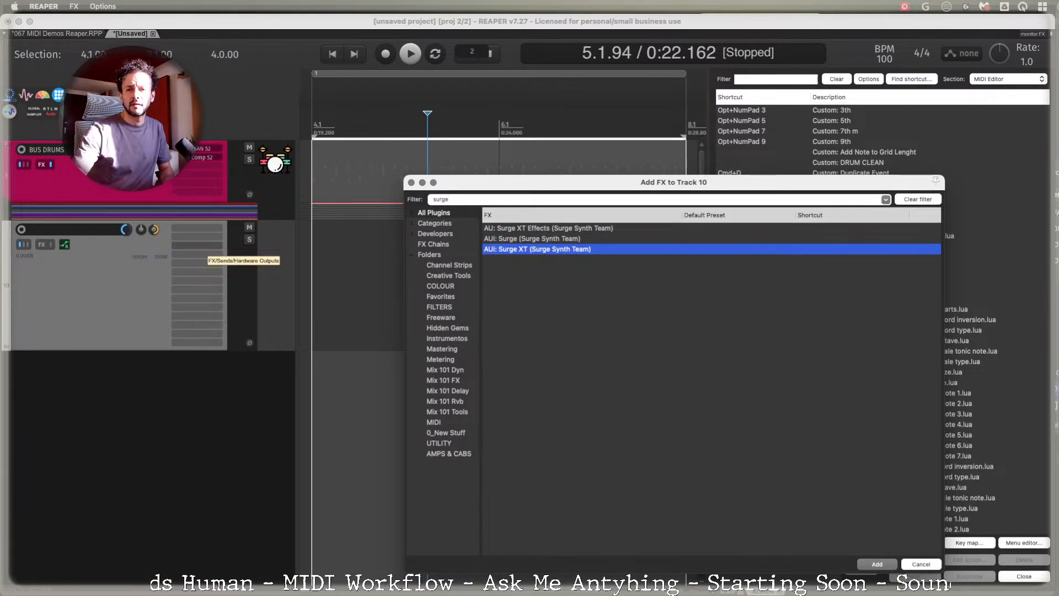
pyautogui.press('Return')
pyautogui.click(514, 18)
pyautogui.moveTo(508, 30); pyautogui.dragTo(457, 59)
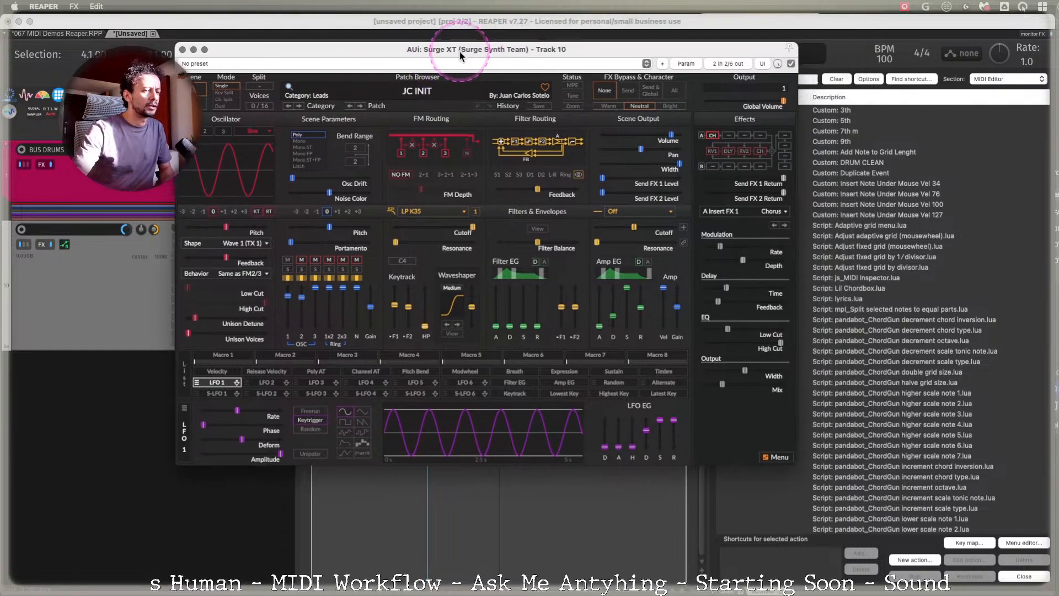
# Load the user patch Wide Nasty Pad from the Keys category in Surge XT.
pyautogui.click(436, 95)
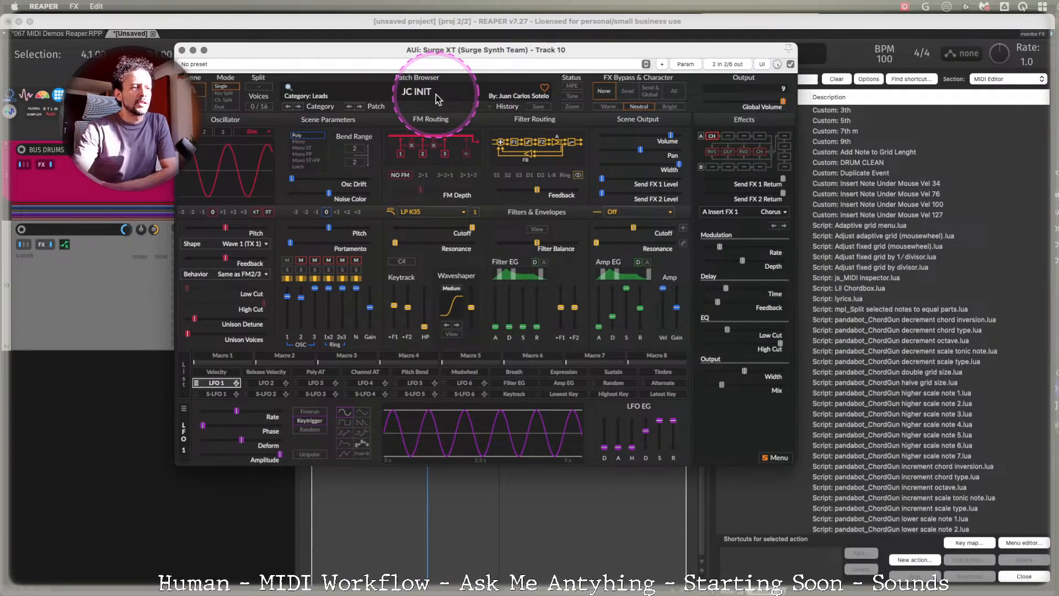
pyautogui.click(436, 94)
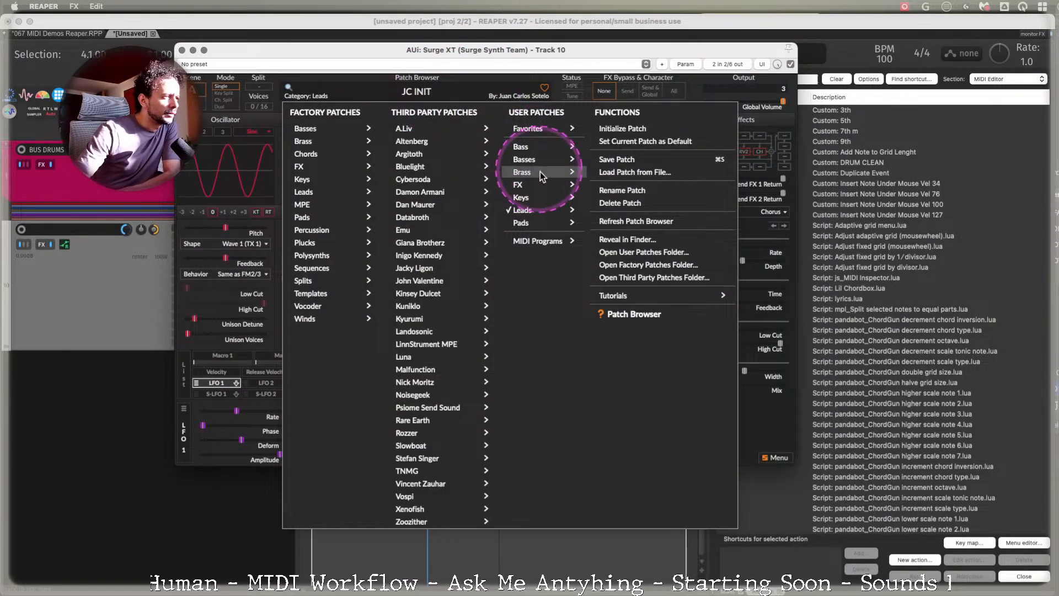
pyautogui.moveTo(539, 202)
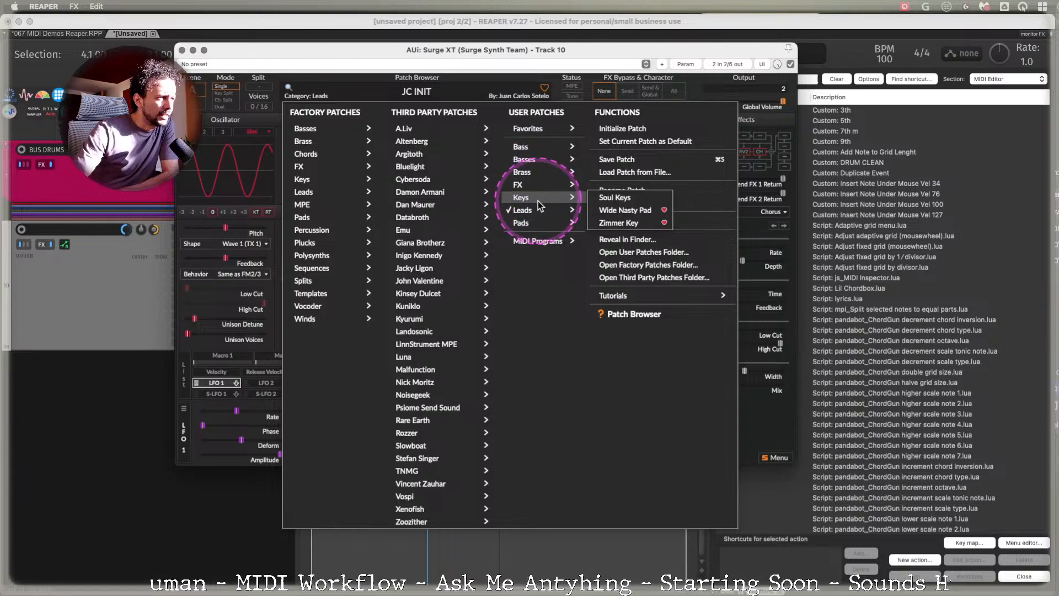
pyautogui.click(626, 215)
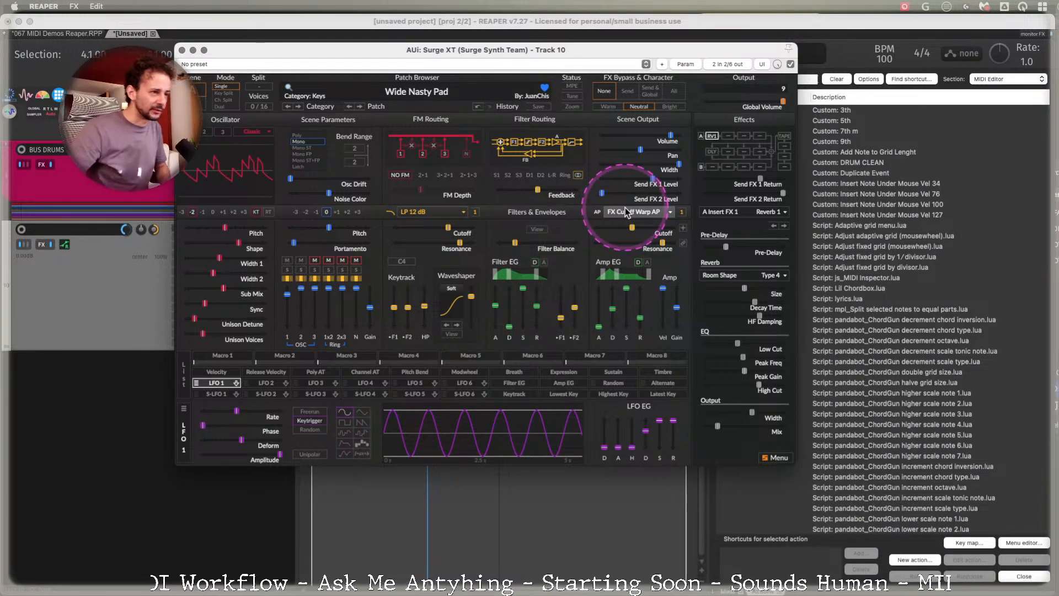
# Arm the Surge XT track, load the factory patch Pad 2 MW from the Pads category, and close the plug-in window.
pyautogui.moveTo(413, 230)
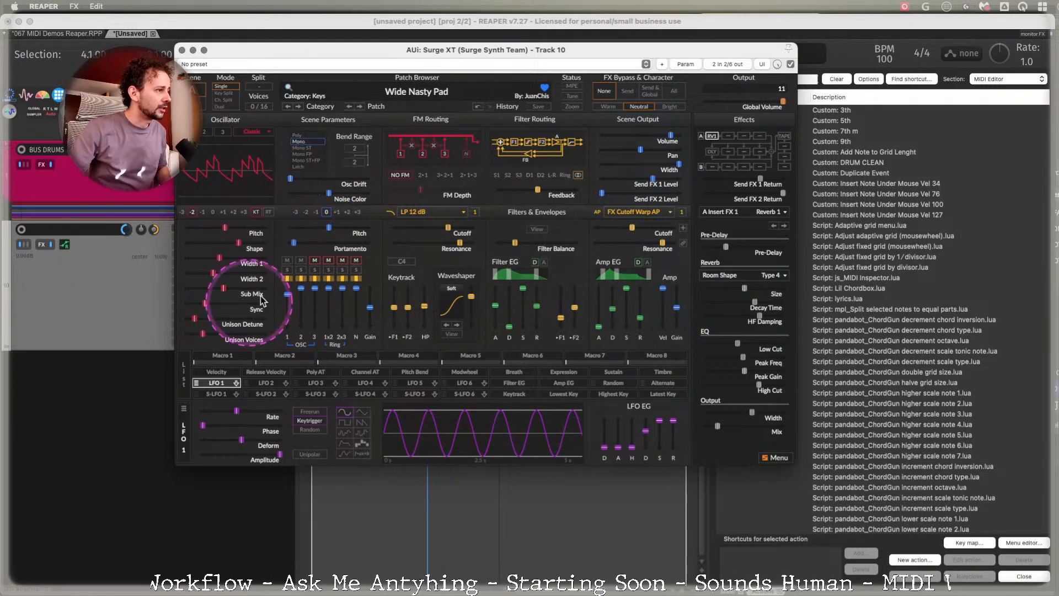
pyautogui.click(126, 302)
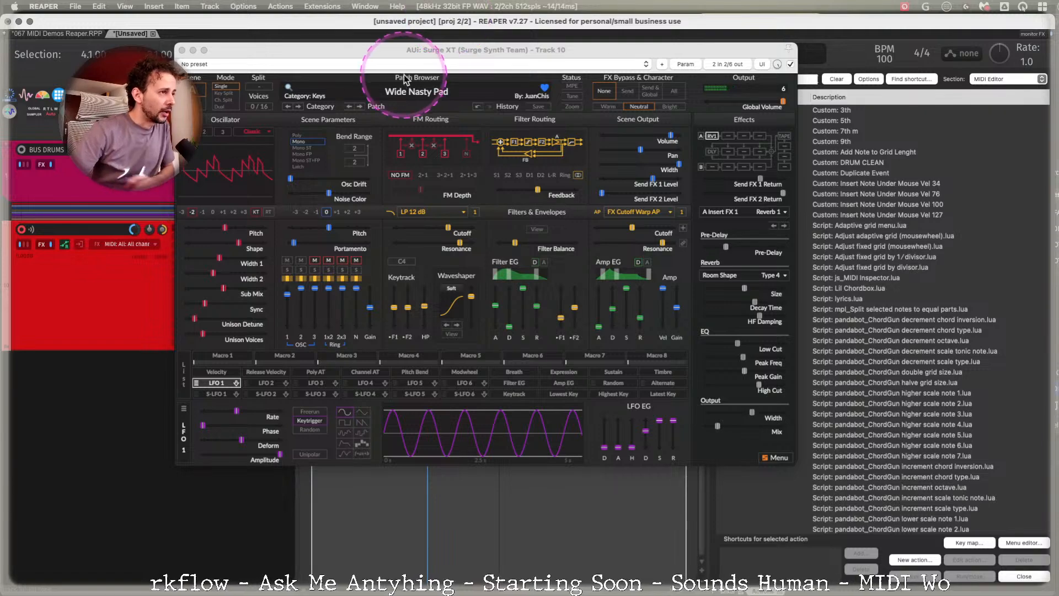
pyautogui.click(418, 97)
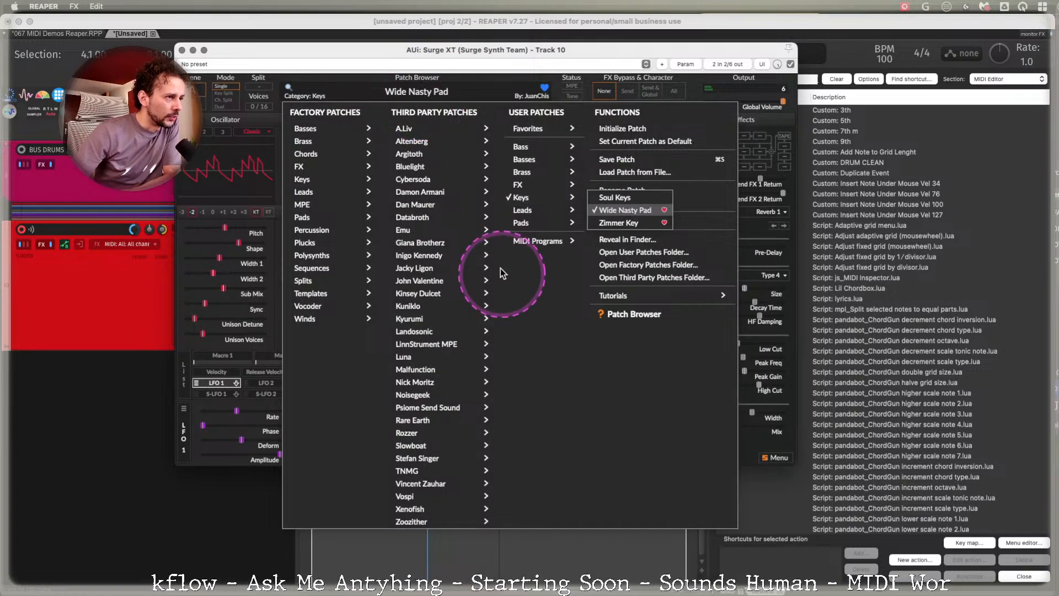
pyautogui.moveTo(326, 217)
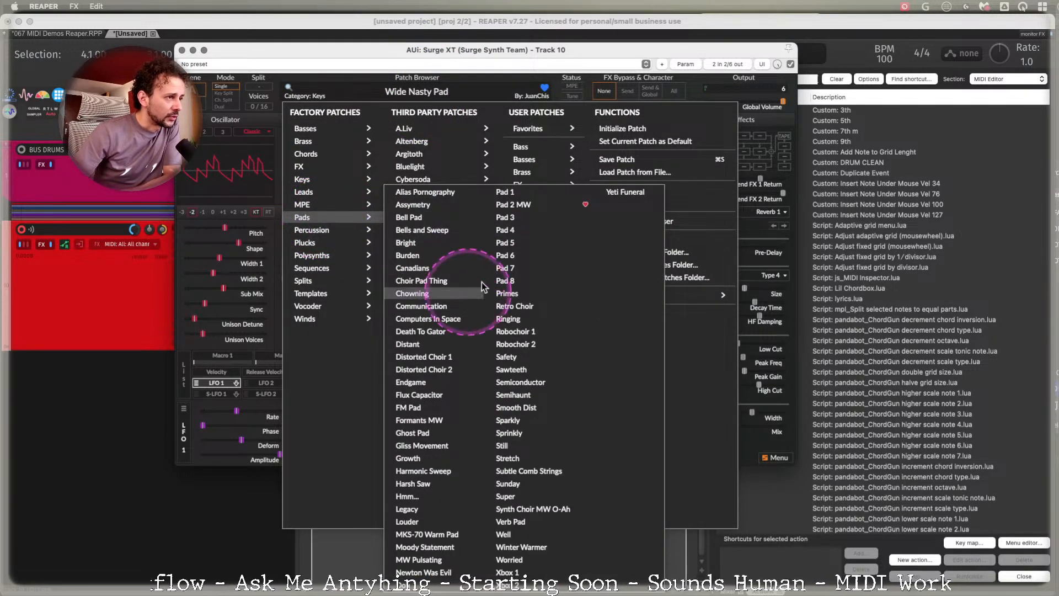
pyautogui.click(538, 205)
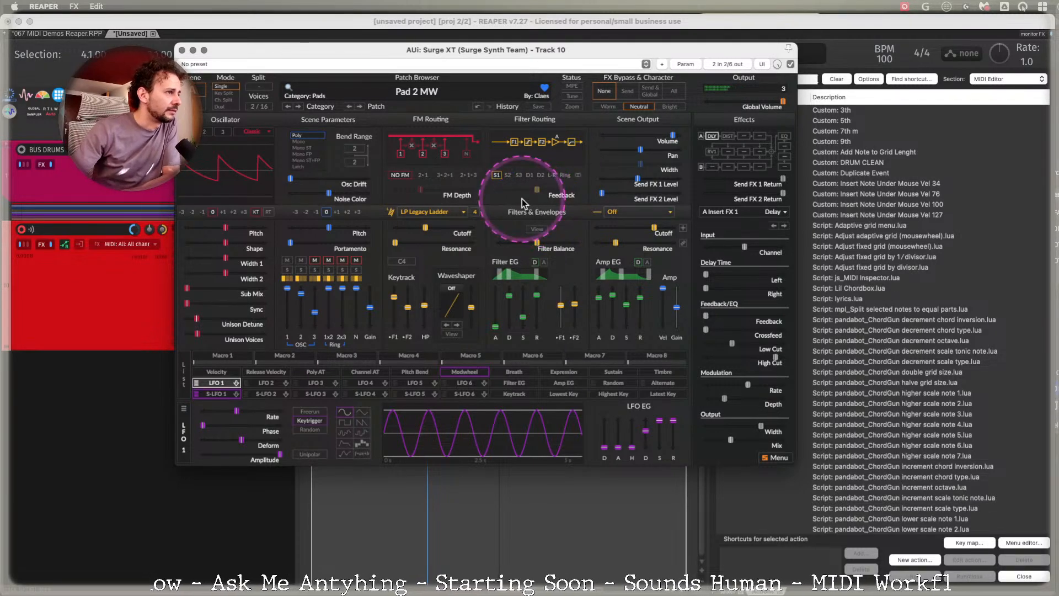
pyautogui.click(182, 50)
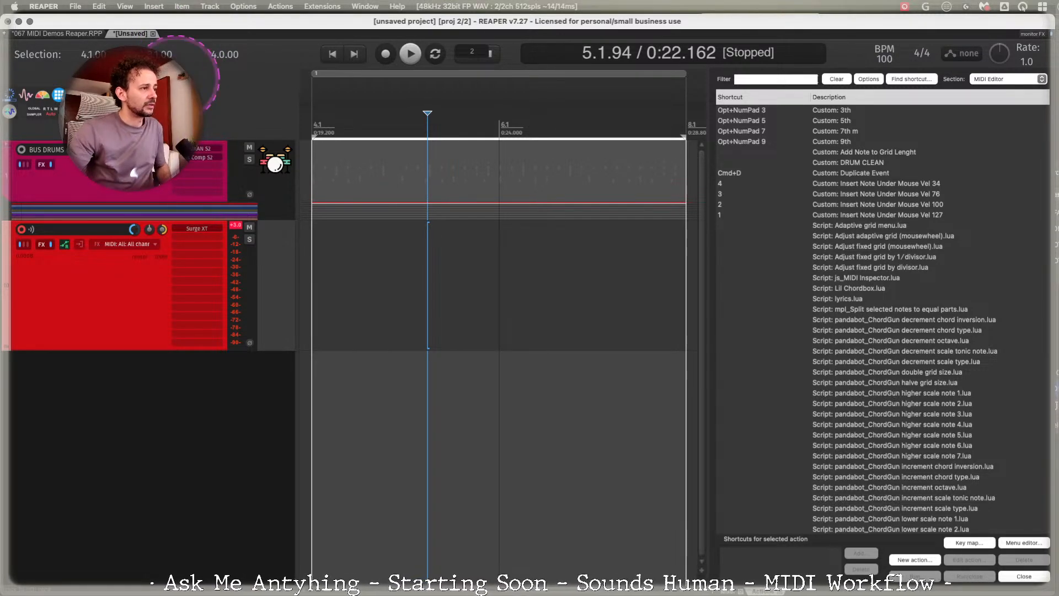
# Create an empty MIDI item over the time selection on the Surge XT track and open it in the MIDI editor.
pyautogui.click(264, 258)
pyautogui.click(235, 226)
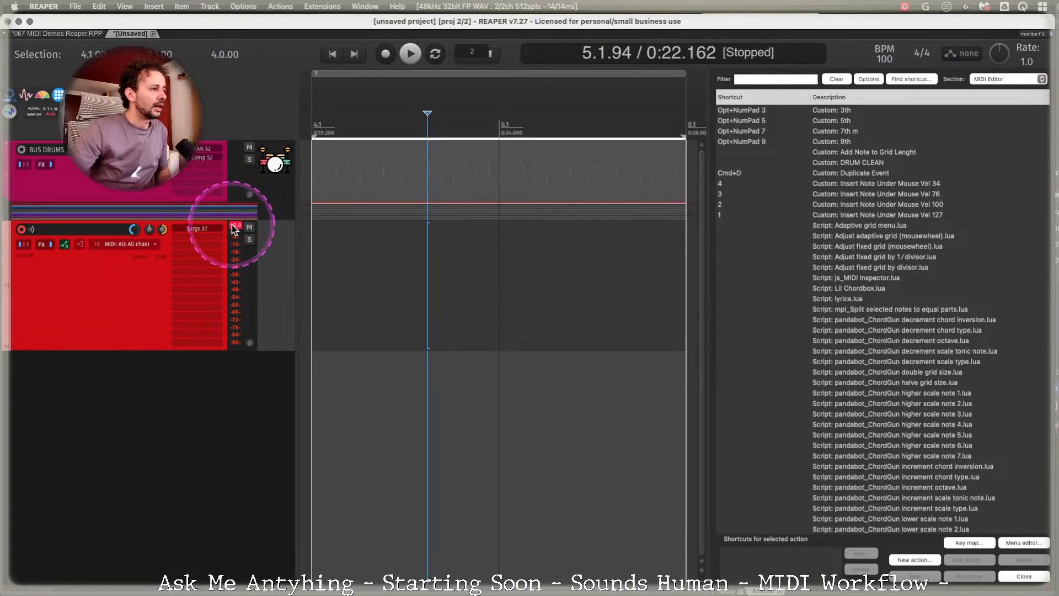
pyautogui.doubleClick(434, 314)
pyautogui.doubleClick(475, 237)
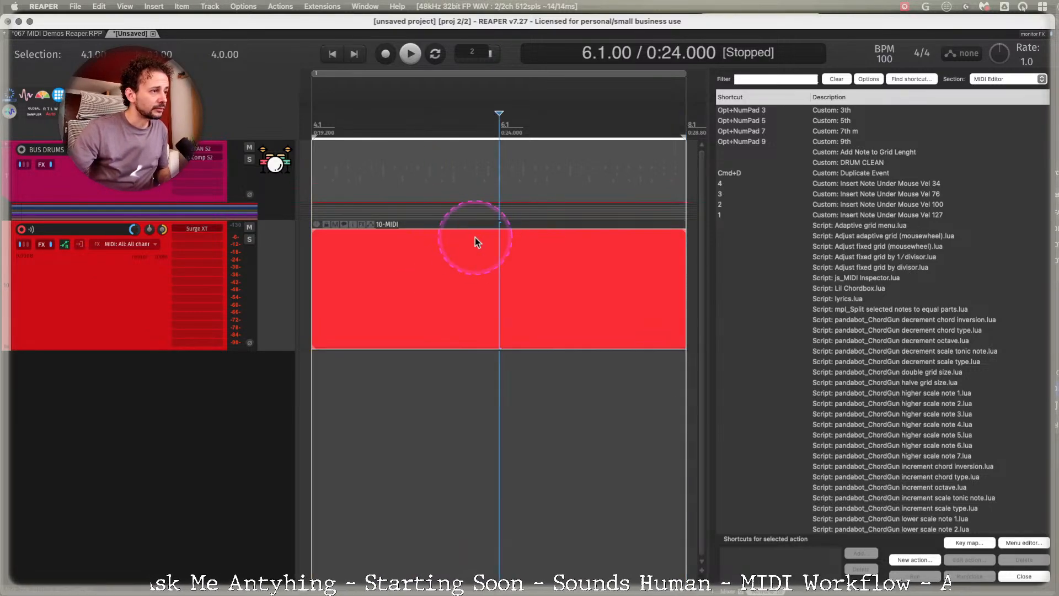
pyautogui.click(203, 230)
pyautogui.scroll(-1, 160, 187)
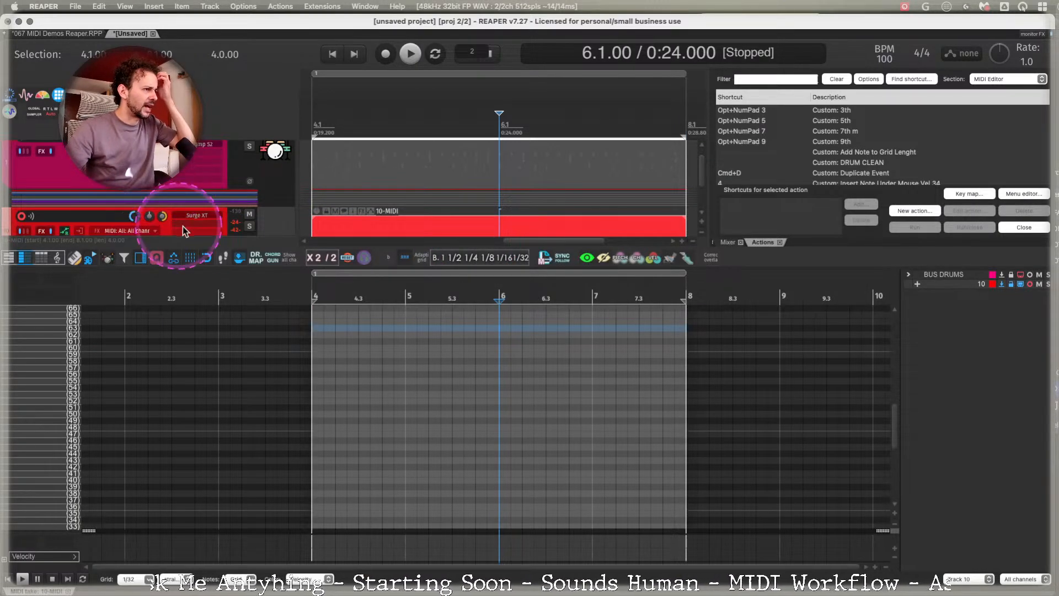
pyautogui.scroll(-1, 170, 184)
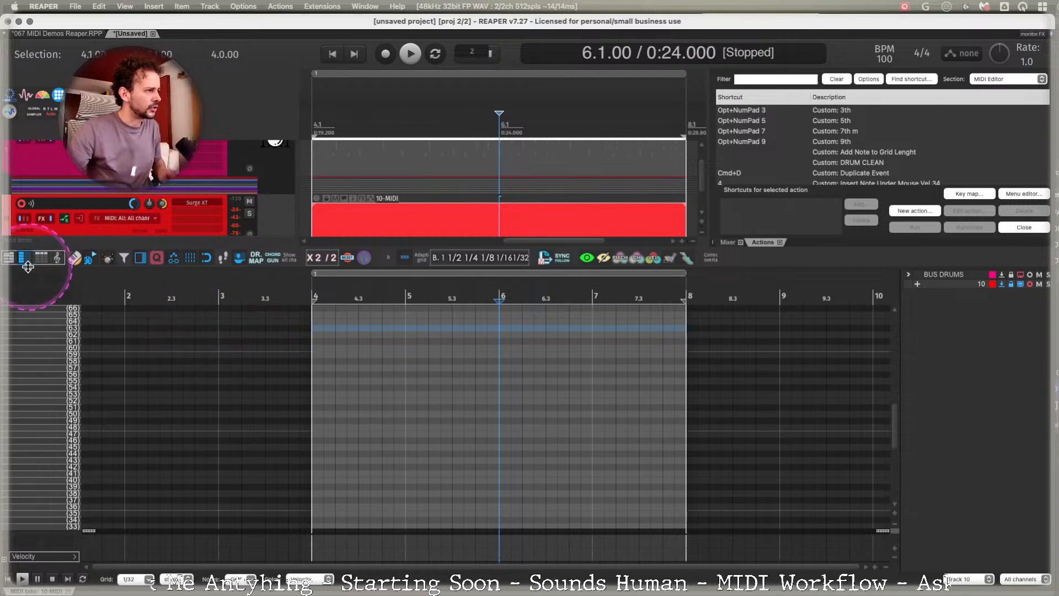
# Switch the MIDI editor to the piano roll view and open the ChordGun script window over the upper part of the project.
pyautogui.click(8, 257)
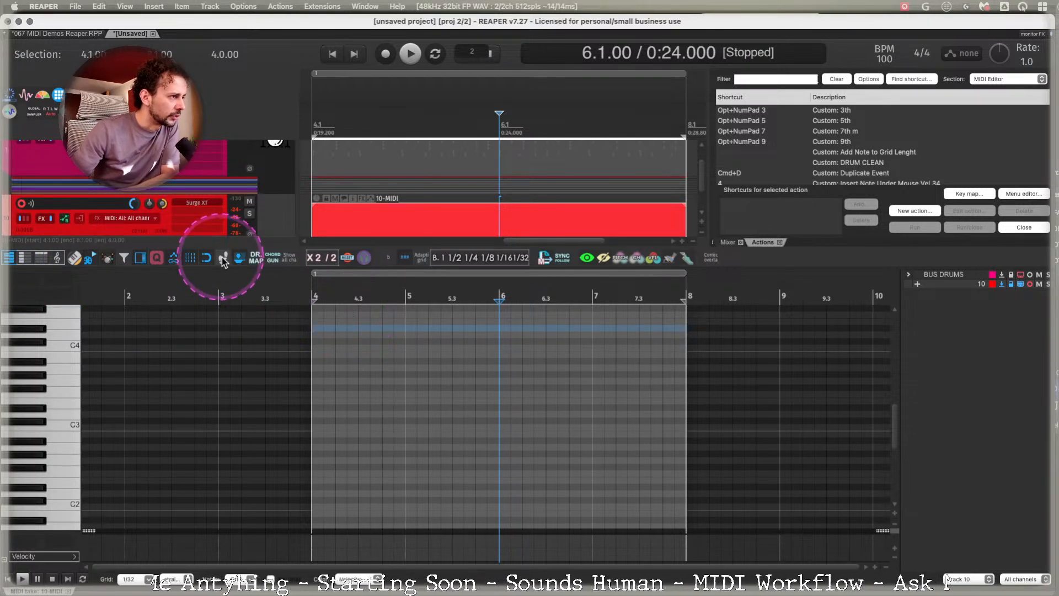
pyautogui.click(270, 257)
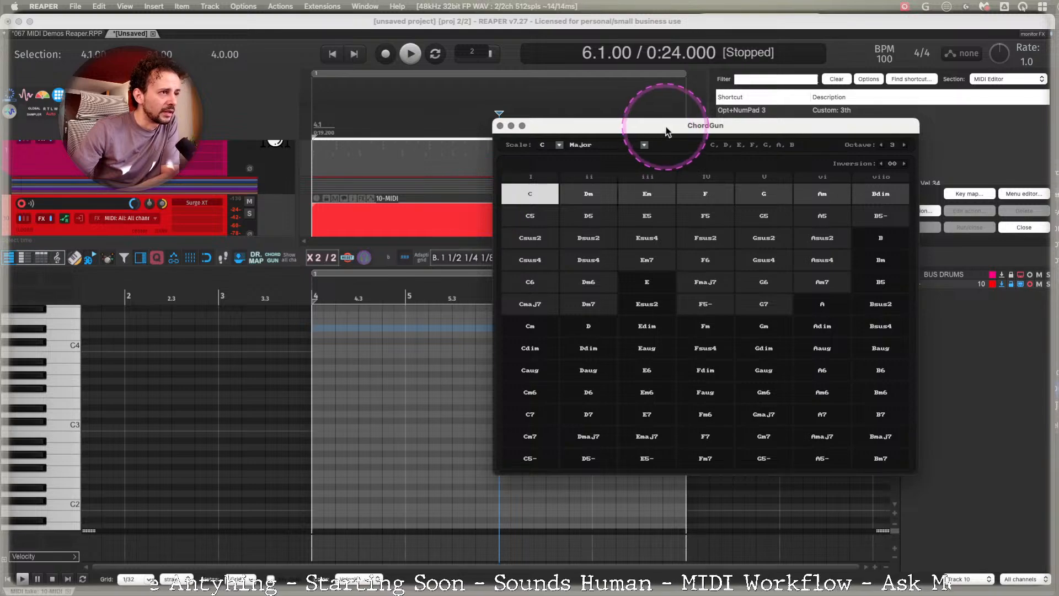
pyautogui.moveTo(673, 126); pyautogui.dragTo(535, 131)
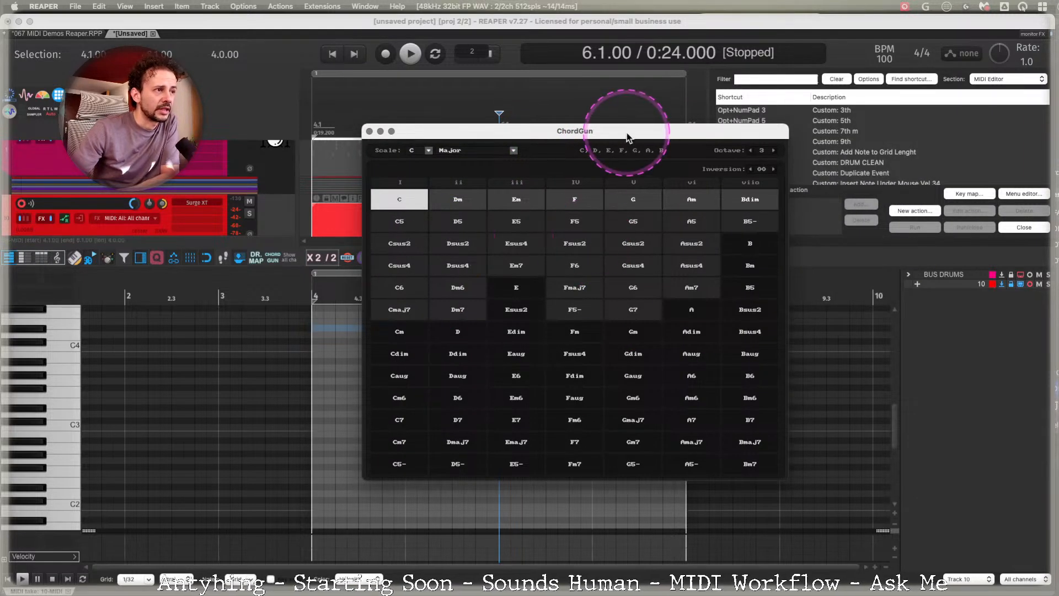
pyautogui.moveTo(626, 131); pyautogui.dragTo(558, 67)
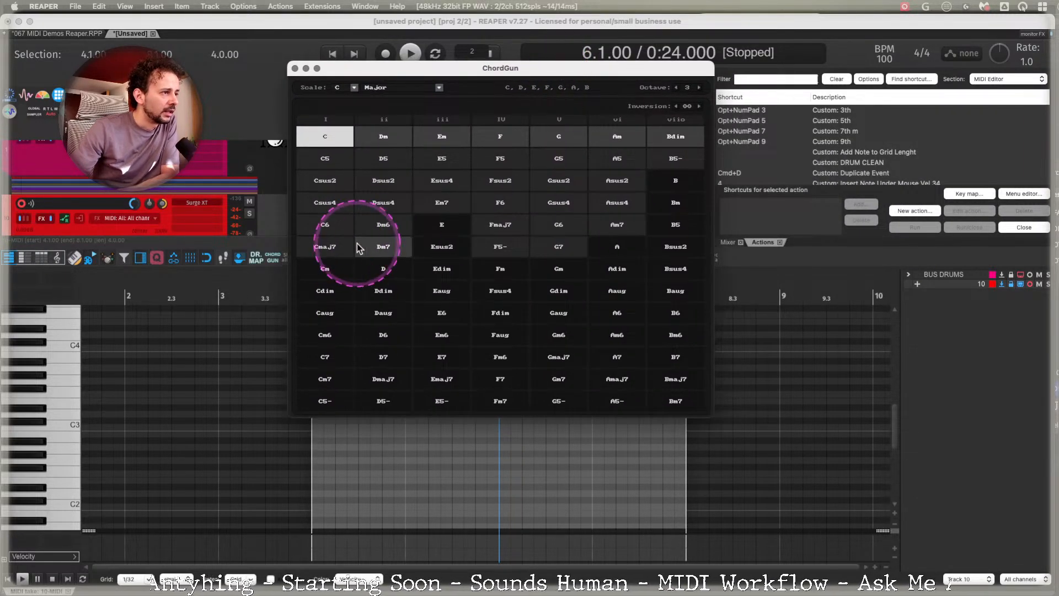
# Audition the Dm7, Csus4, D5, Dsus2 and Esus4 chords in ChordGun, and disarm the Surge XT track.
pyautogui.click(384, 247)
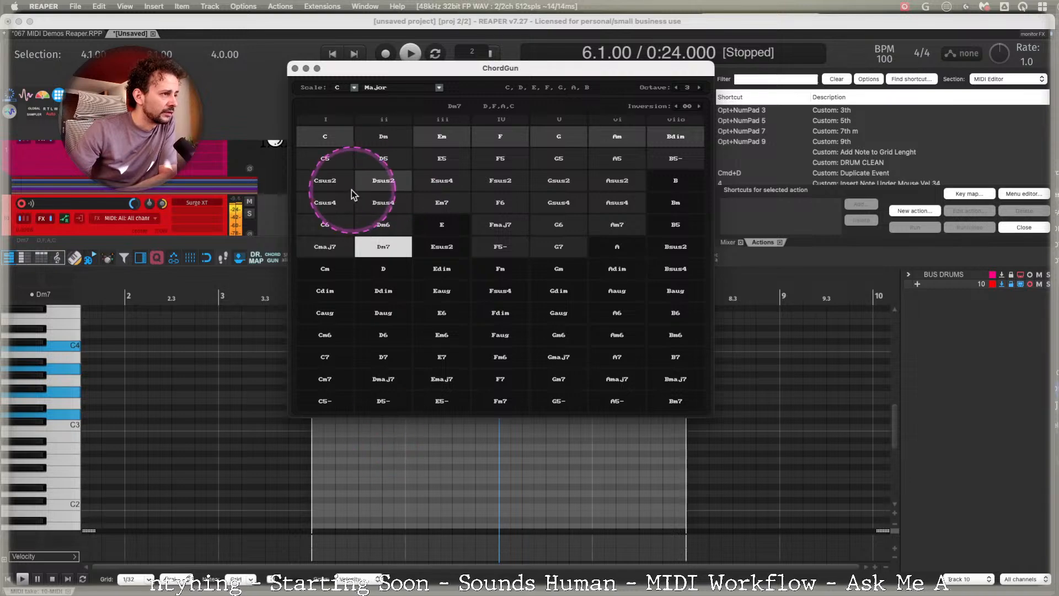
pyautogui.click(345, 204)
pyautogui.click(385, 165)
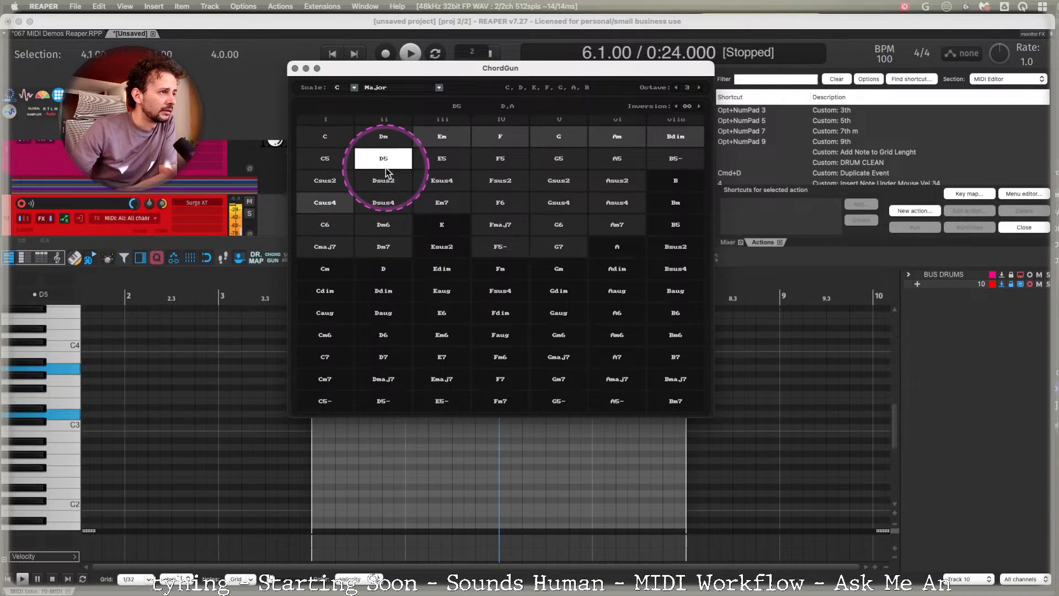
pyautogui.click(394, 176)
pyautogui.click(421, 180)
pyautogui.click(443, 180)
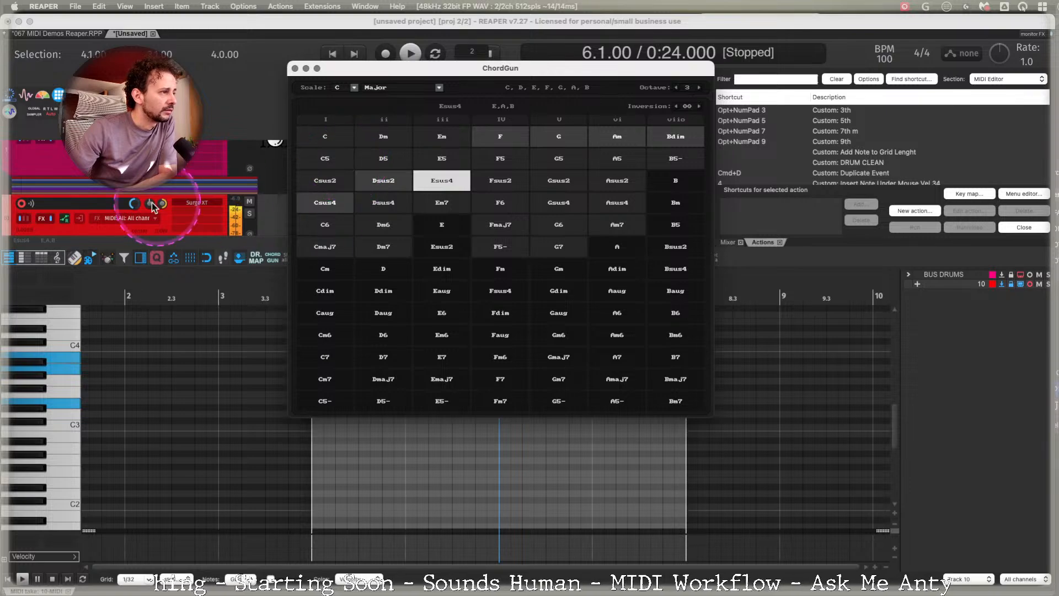
pyautogui.click(22, 203)
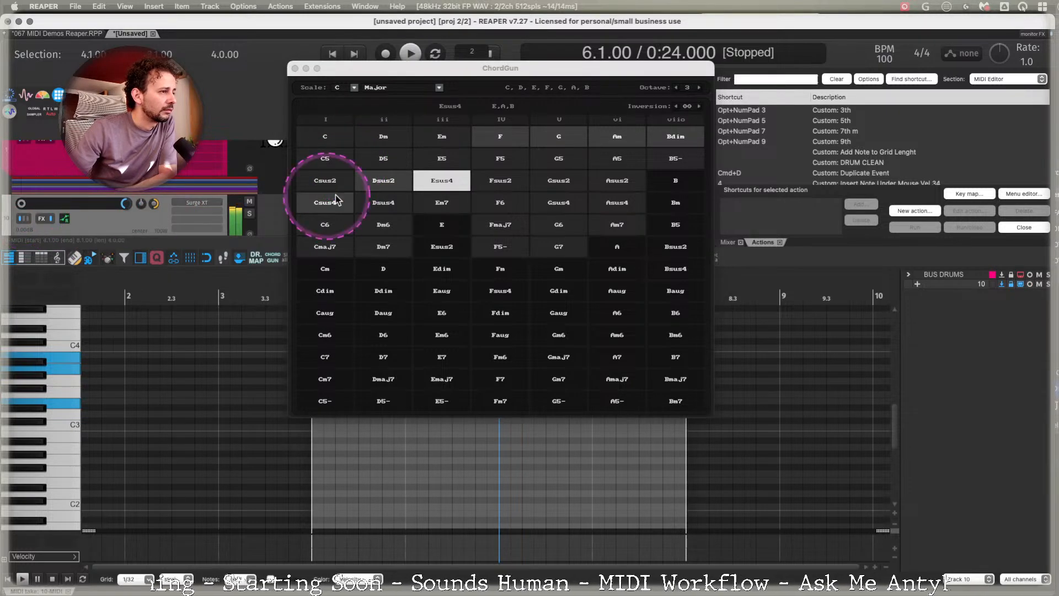
# Review ChordGun's scale root and scale type choices, try chord inversion 07, and close ChordGun.
pyautogui.moveTo(575, 65); pyautogui.dragTo(329, 154)
pyautogui.click(326, 131)
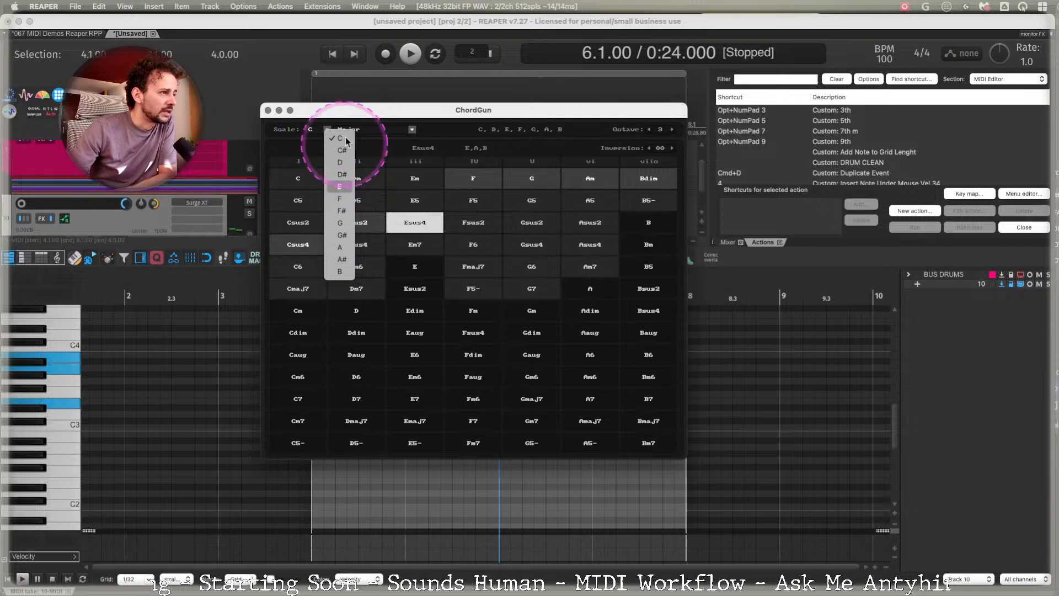
pyautogui.click(413, 130)
pyautogui.click(412, 131)
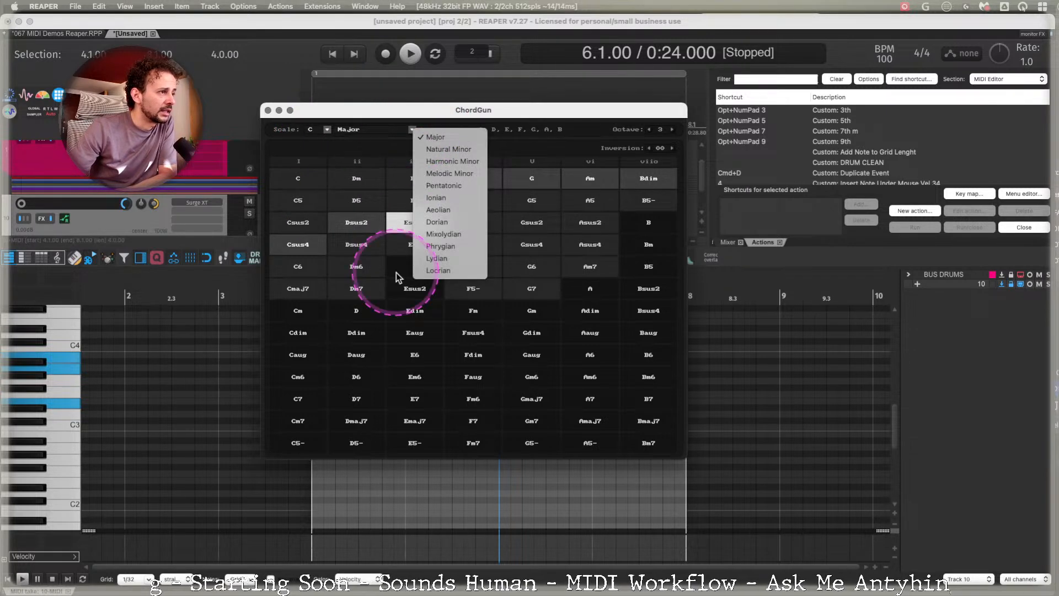
pyautogui.click(442, 119)
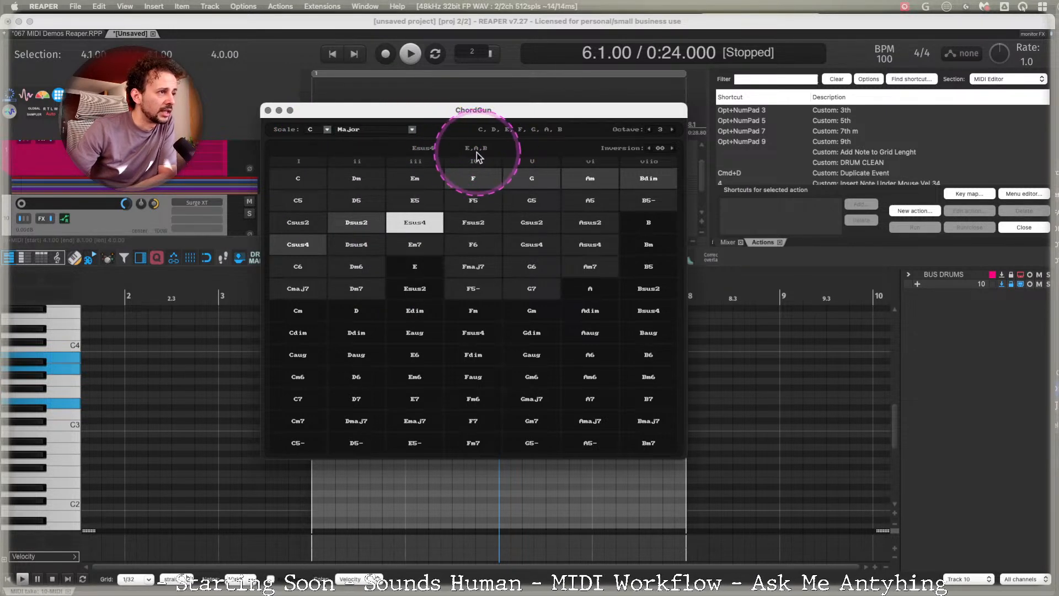
pyautogui.click(673, 148)
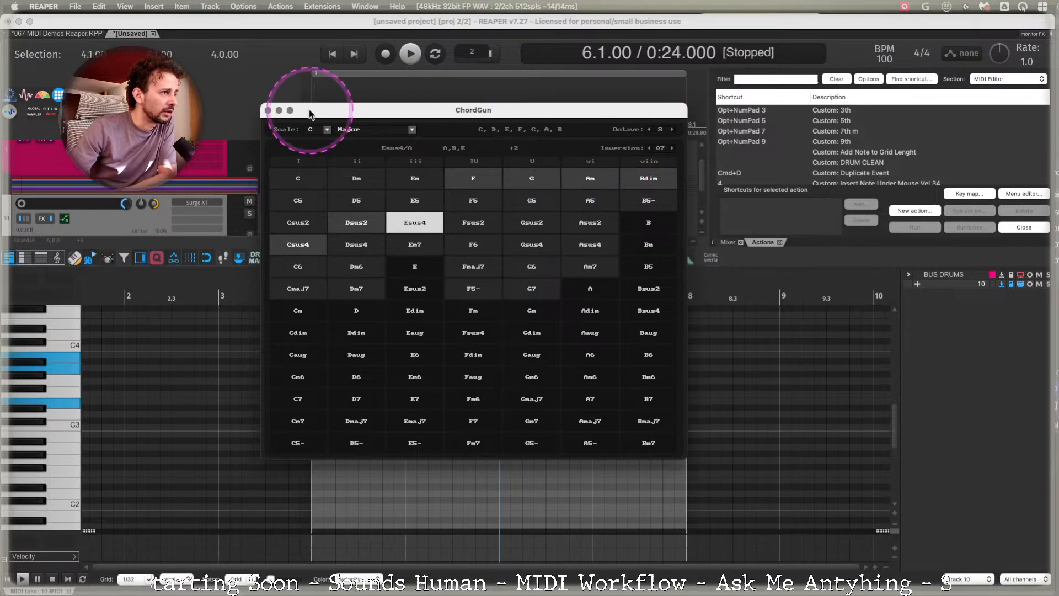
pyautogui.click(268, 110)
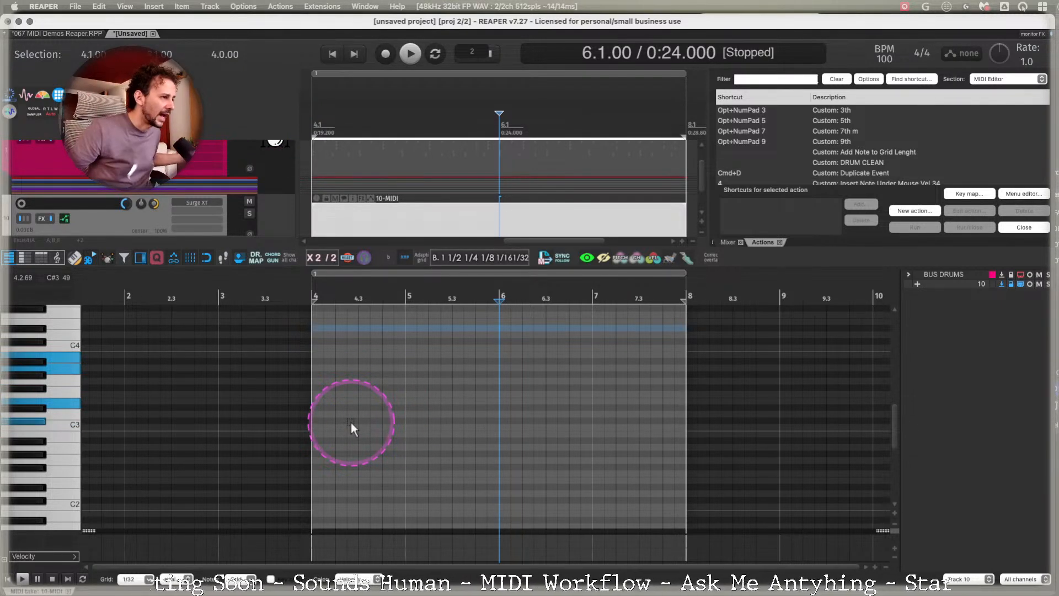
# Enable key snap in the MIDI editor with D as the root and Natural minor as the scale.
pyautogui.click(374, 441)
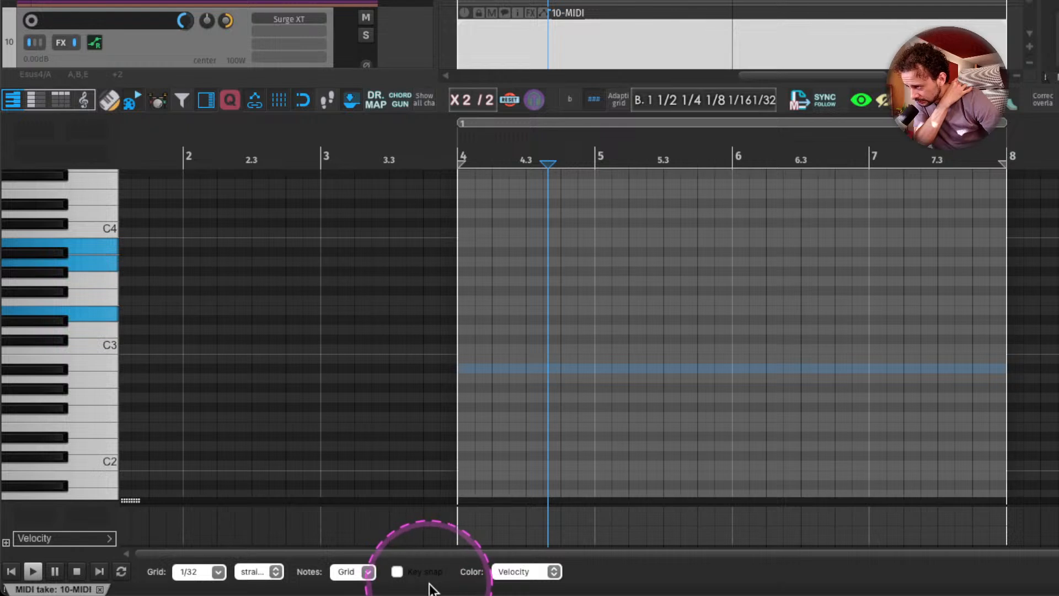
pyautogui.click(398, 571)
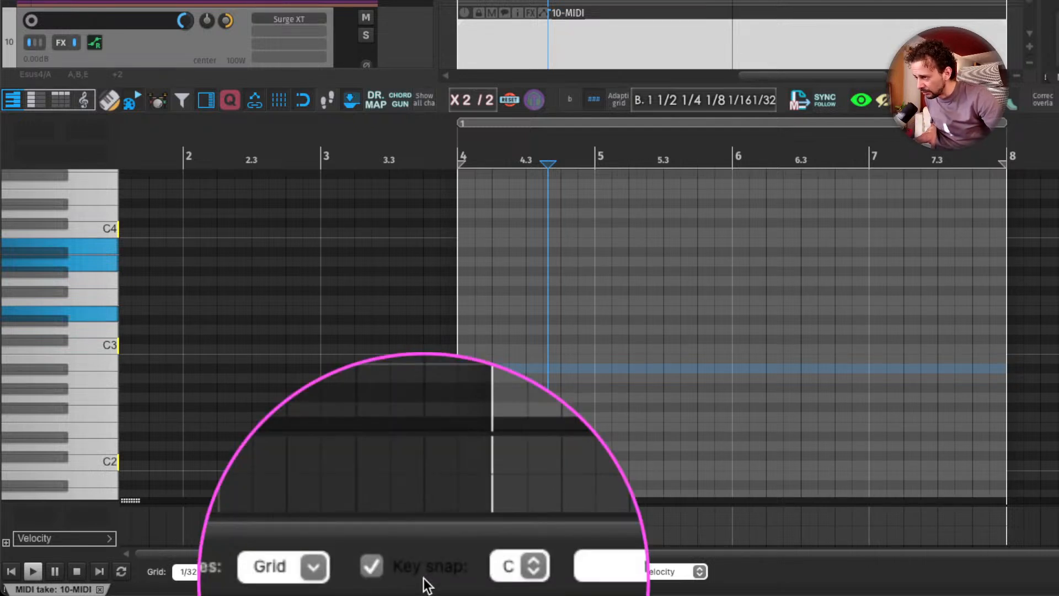
pyautogui.click(469, 574)
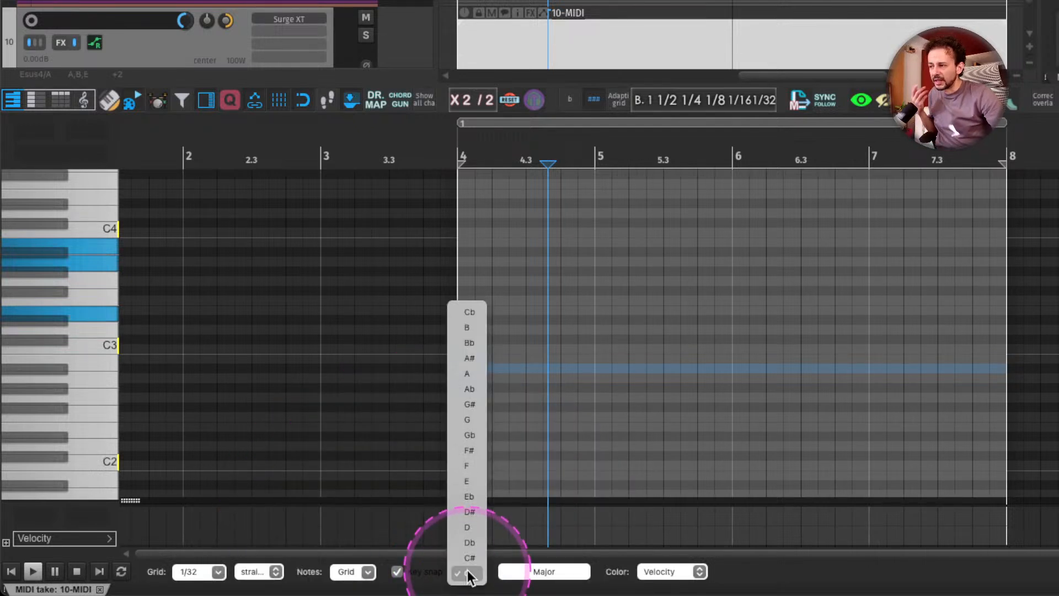
pyautogui.click(475, 528)
pyautogui.click(560, 571)
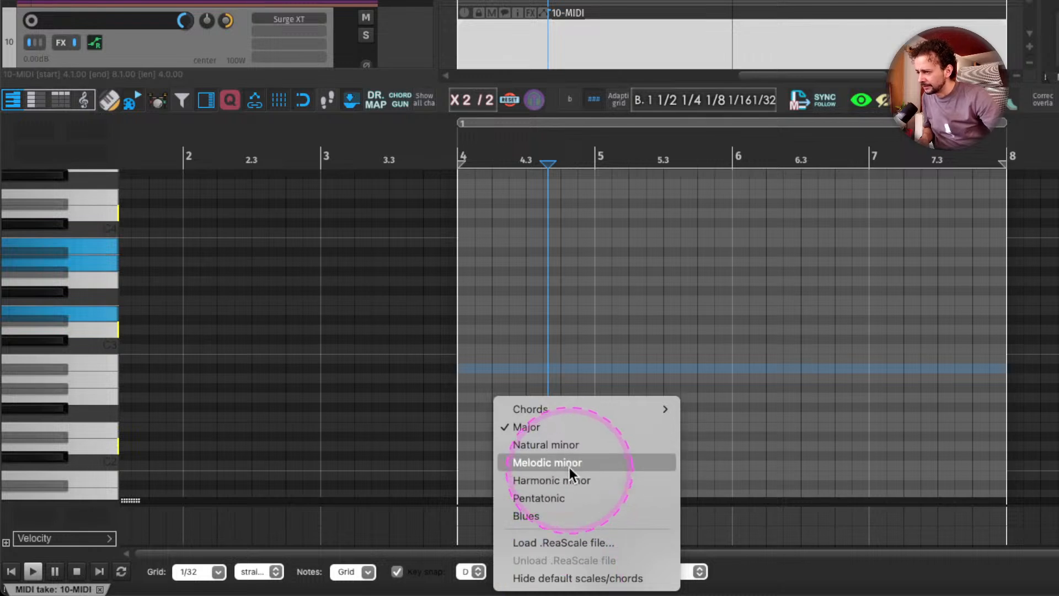
pyautogui.click(569, 441)
# Try the Major triad chord as the key snap scale, and switch it back to Natural minor.
pyautogui.click(544, 572)
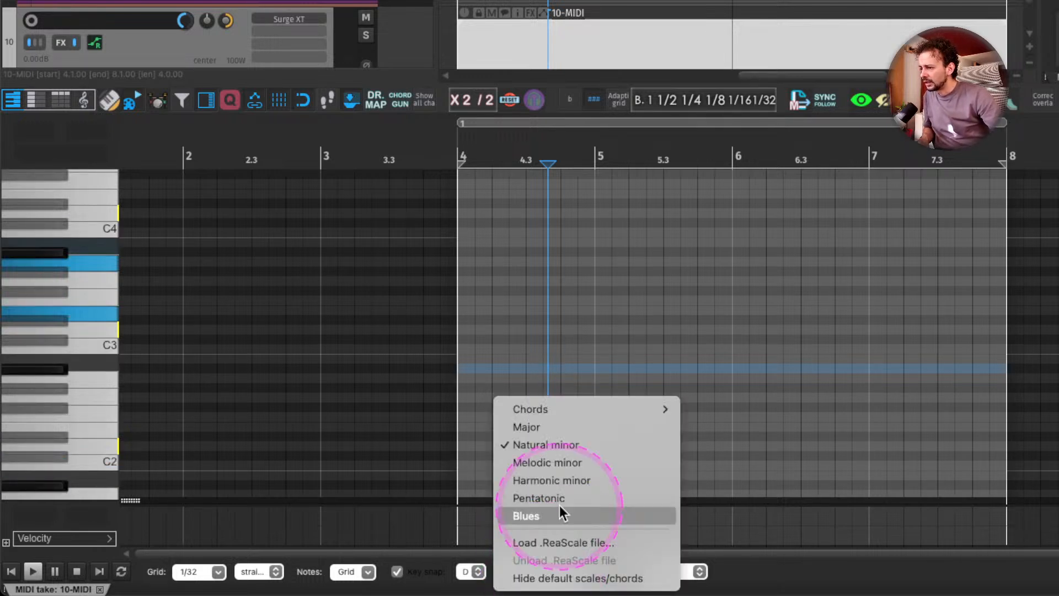
pyautogui.moveTo(673, 409)
pyautogui.click(717, 409)
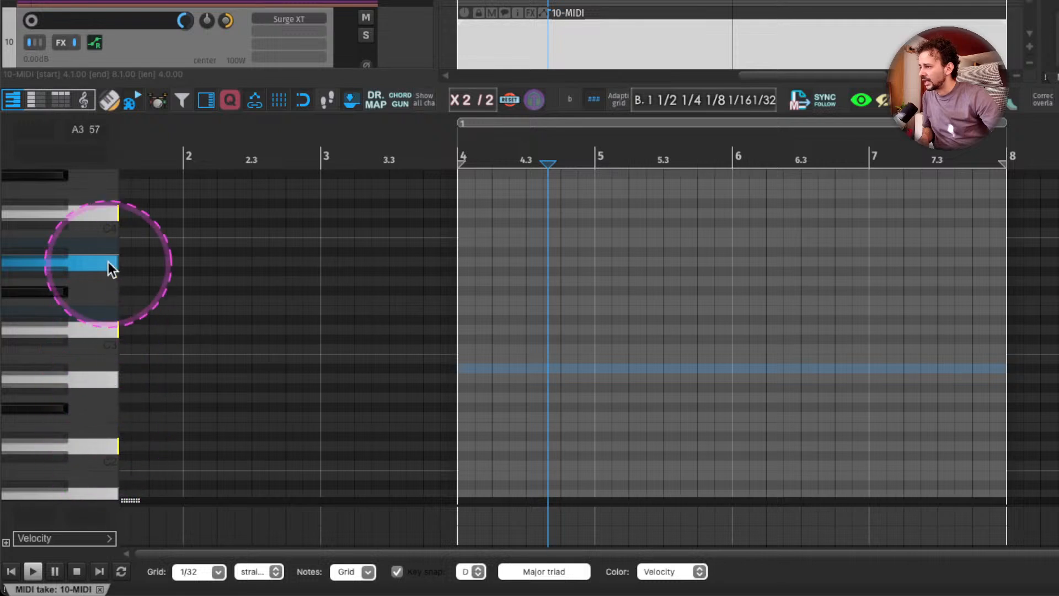
pyautogui.click(543, 572)
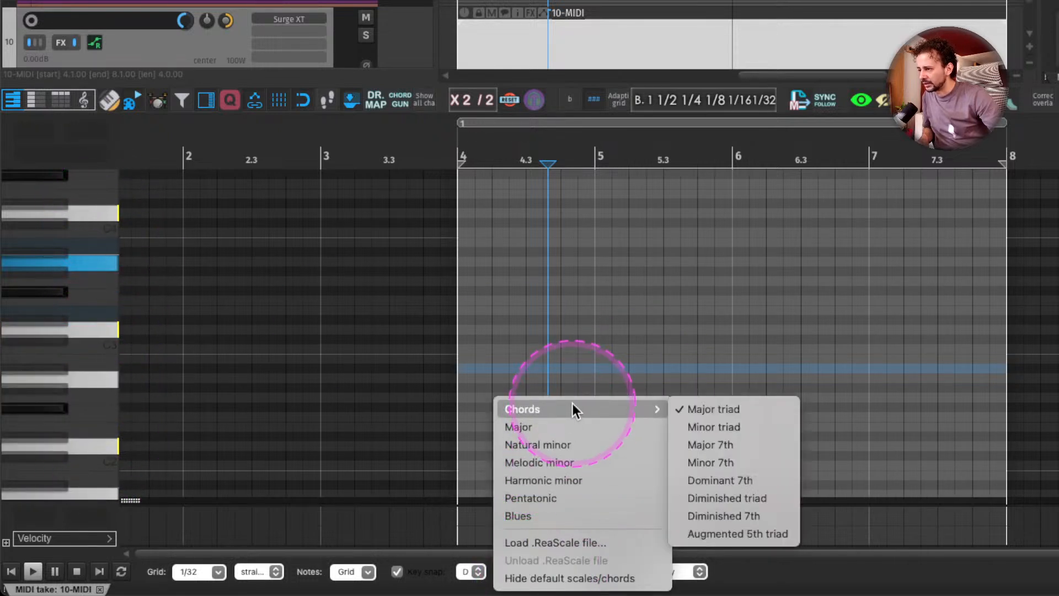
pyautogui.click(565, 446)
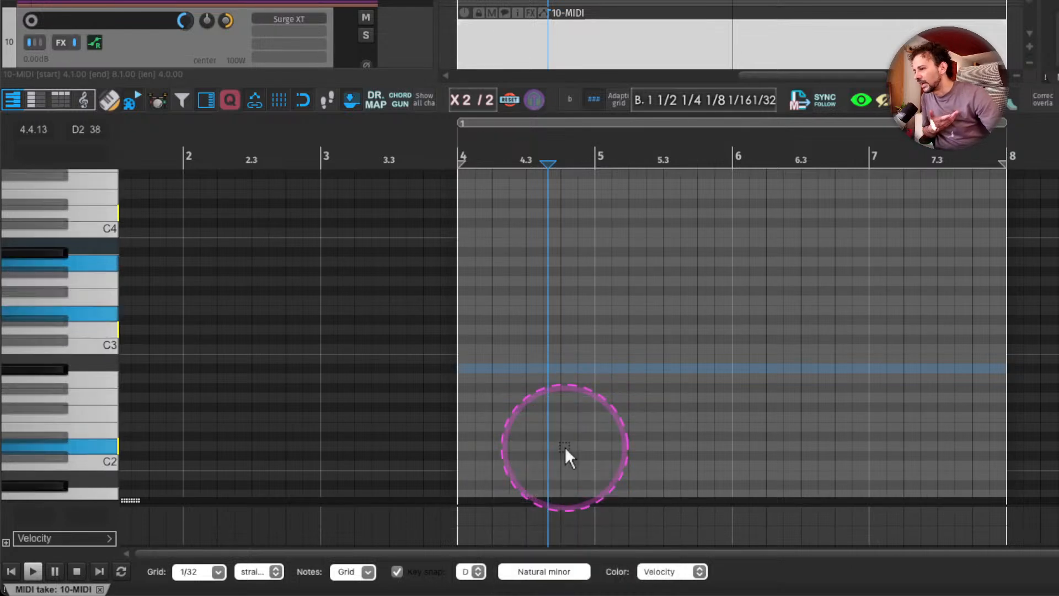
# Open the mouse modifiers settings in the preferences and reposition the dialog to uncover the piano roll.
pyautogui.press('super+comma')
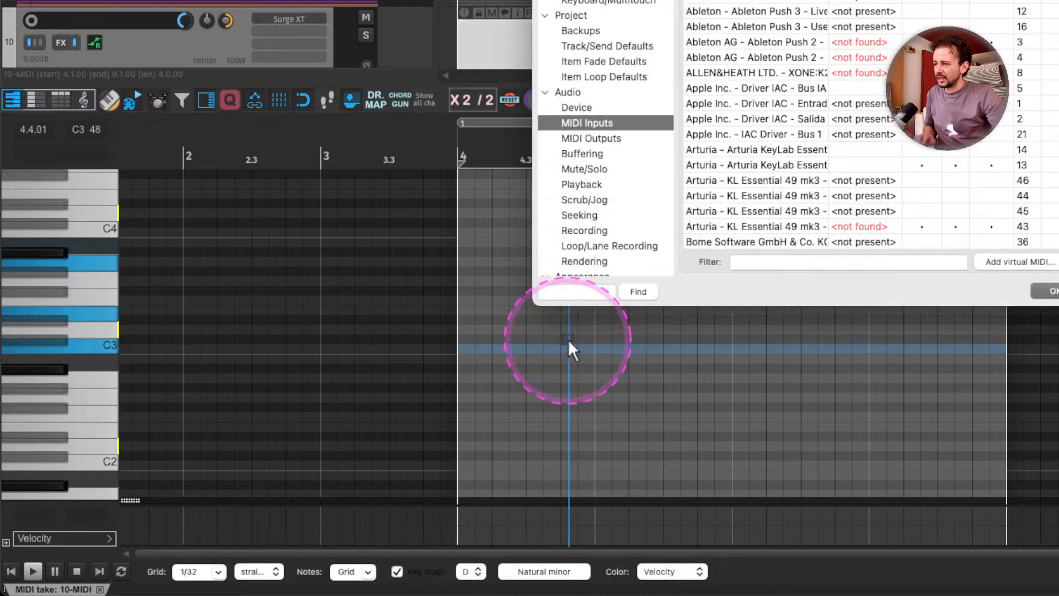
pyautogui.scroll(-5, 505, 233)
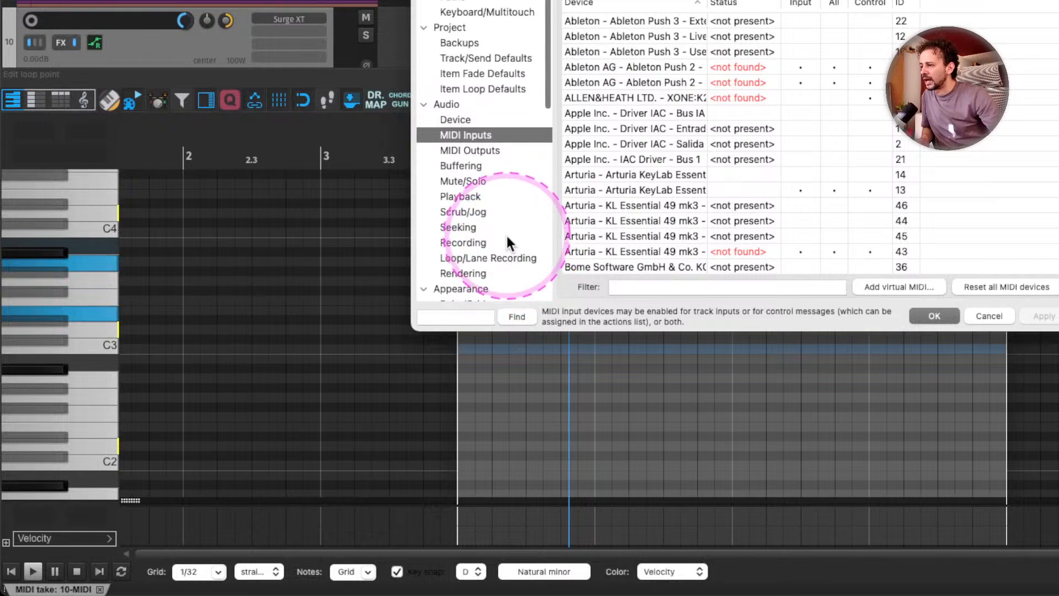
pyautogui.moveTo(550, 108); pyautogui.dragTo(514, 180)
pyautogui.click(502, 183)
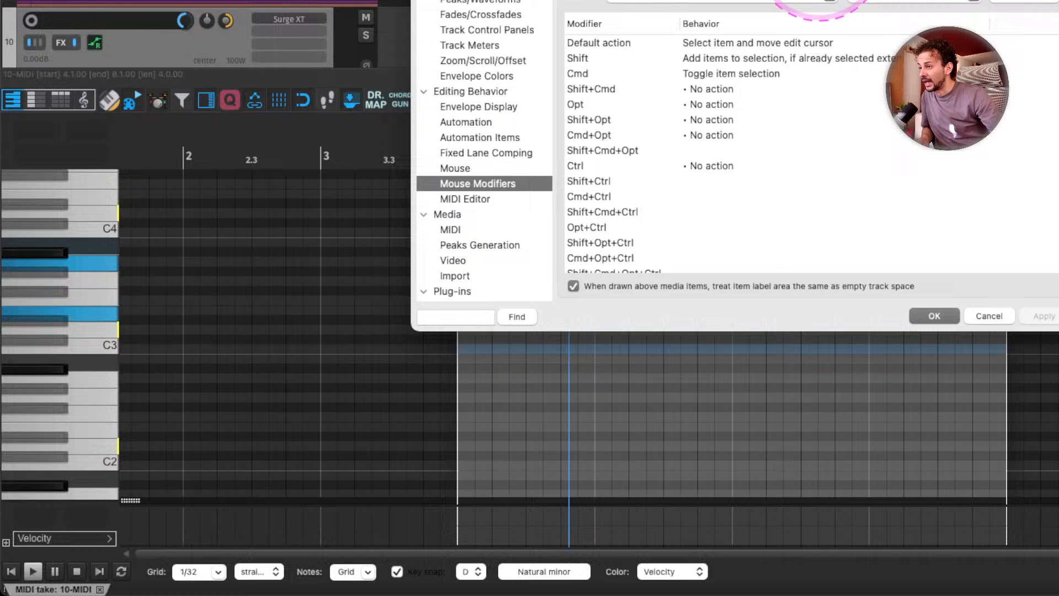
pyautogui.moveTo(820, 0); pyautogui.dragTo(759, 15)
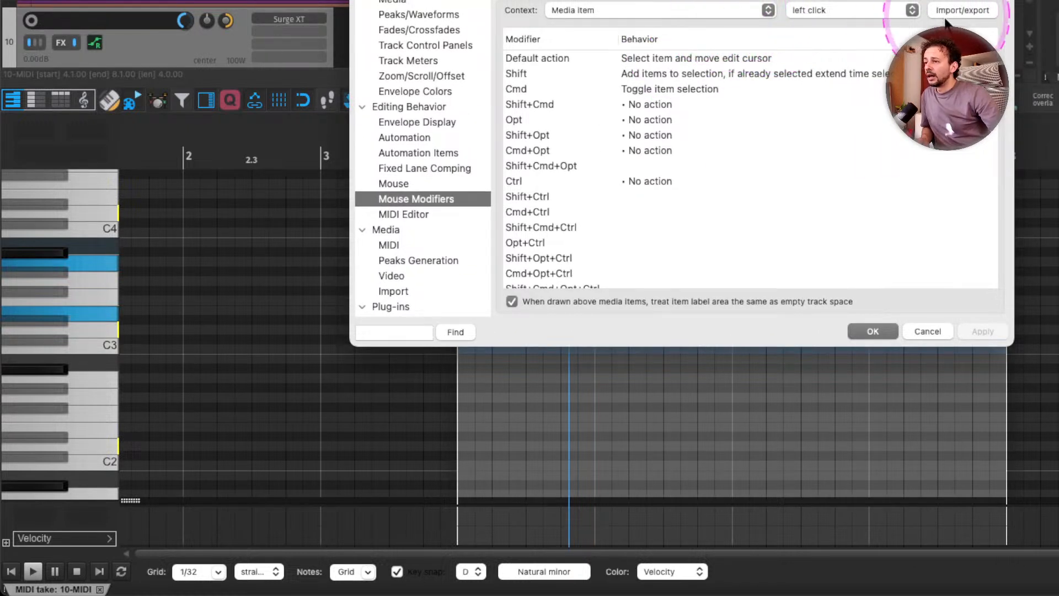
pyautogui.moveTo(846, 1); pyautogui.dragTo(837, 0)
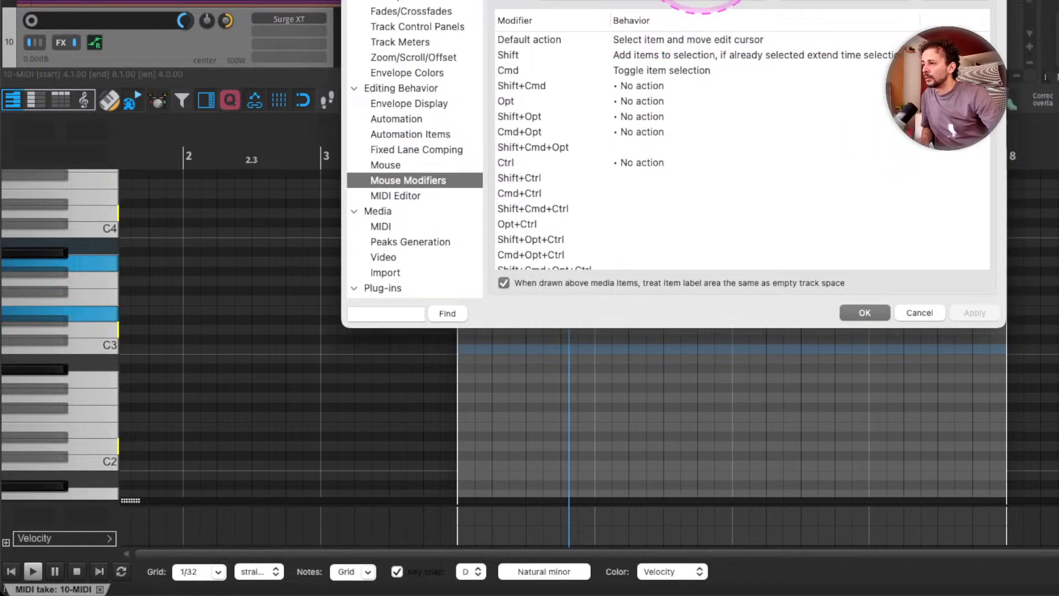
pyautogui.moveTo(649, 3); pyautogui.dragTo(618, 0)
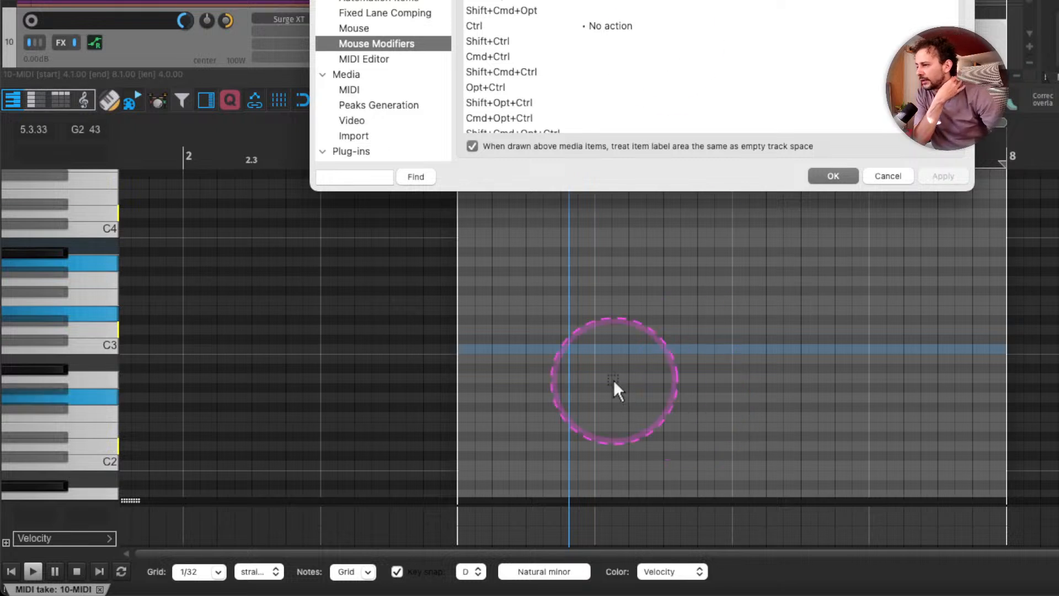
# Show the left drag mouse modifiers for the MIDI piano roll context.
pyautogui.click(565, 339)
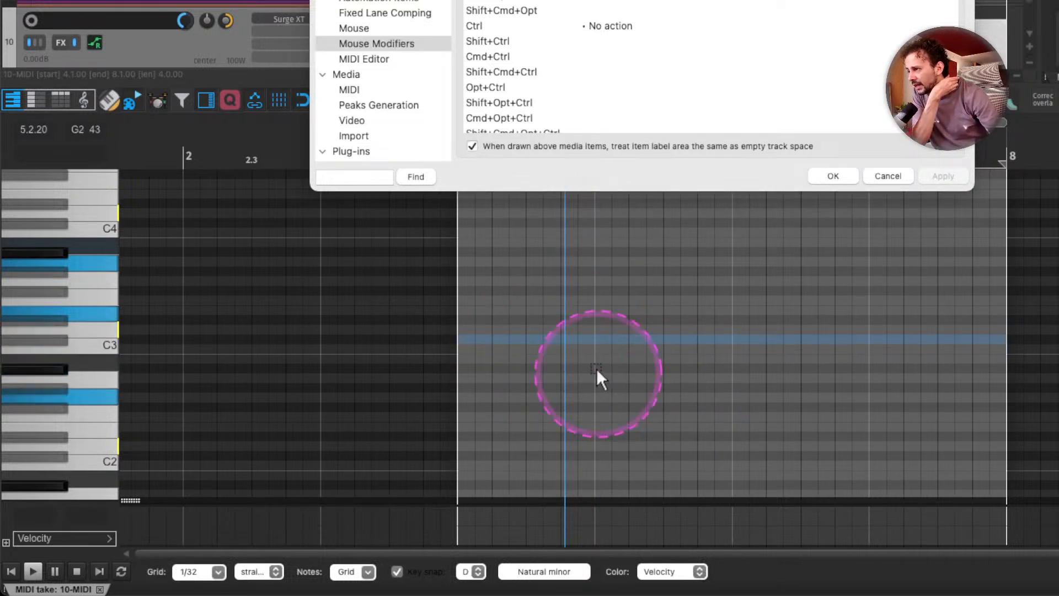
pyautogui.click(602, 339)
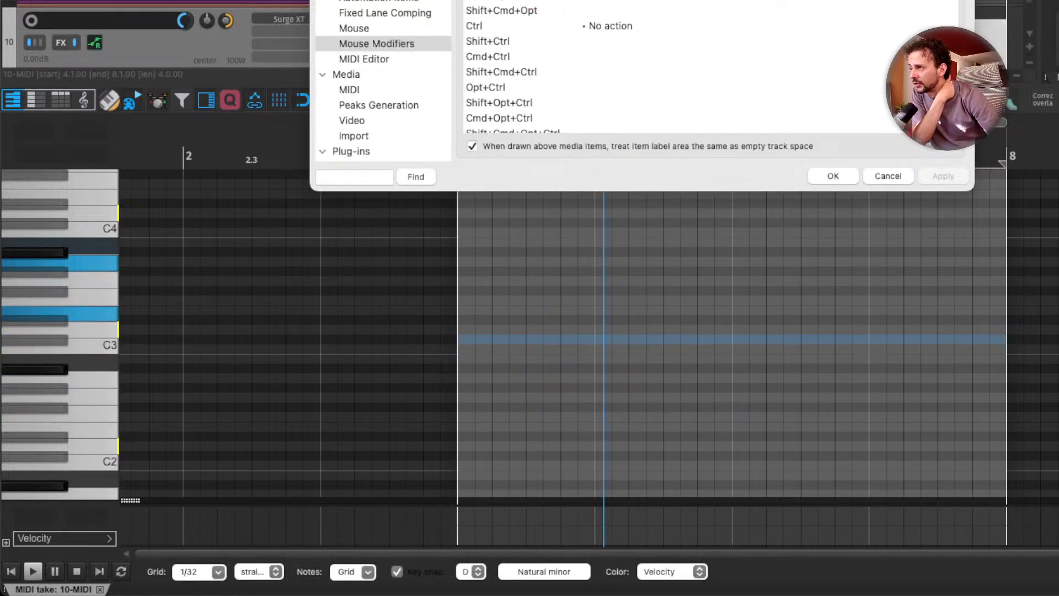
pyautogui.click(611, 0)
pyautogui.click(611, 0)
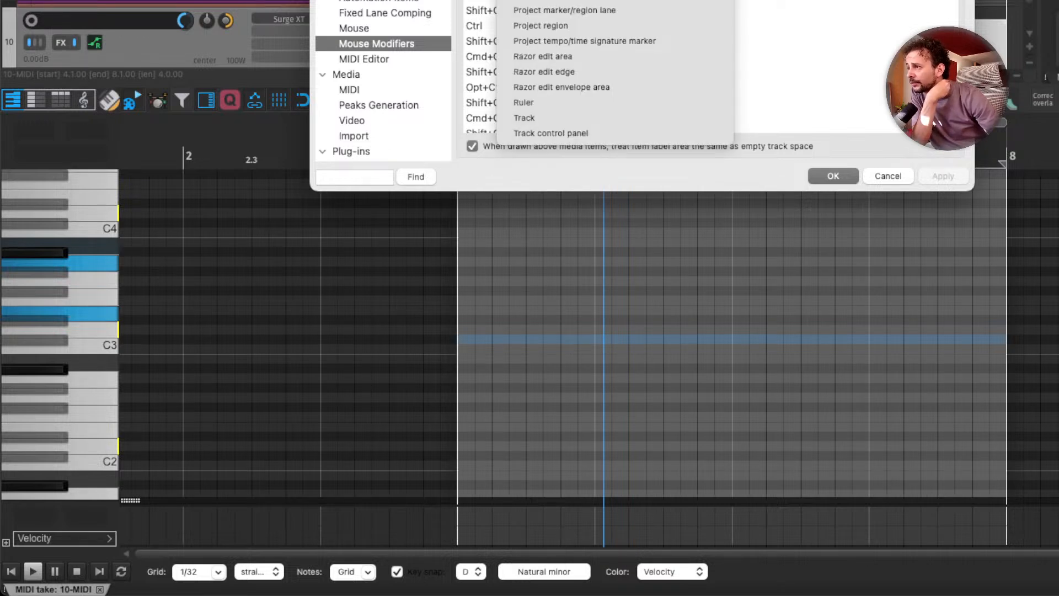
pyautogui.scroll(5, 615, 72)
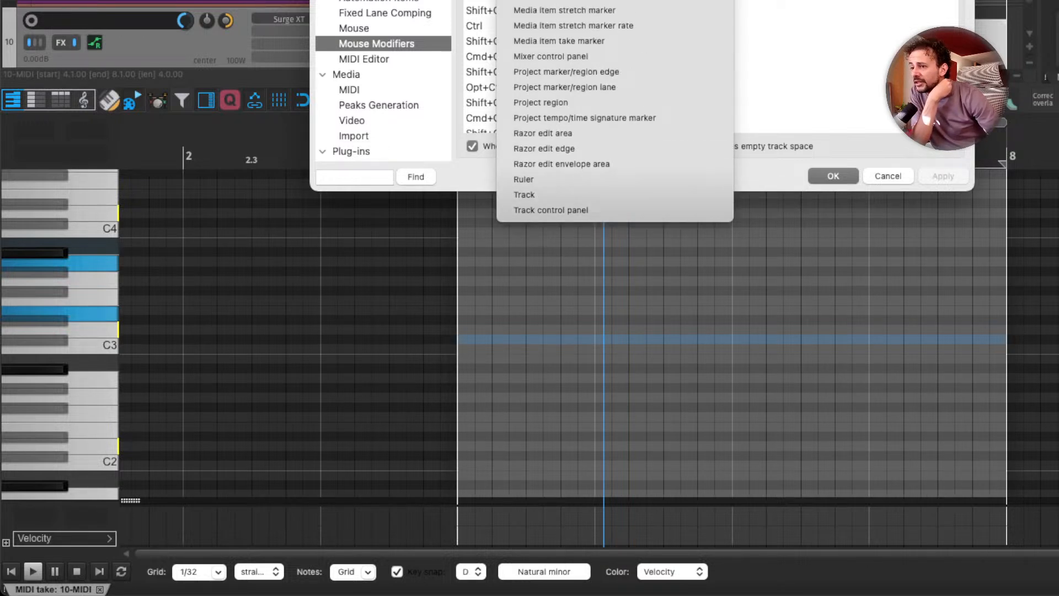
pyautogui.click(611, 0)
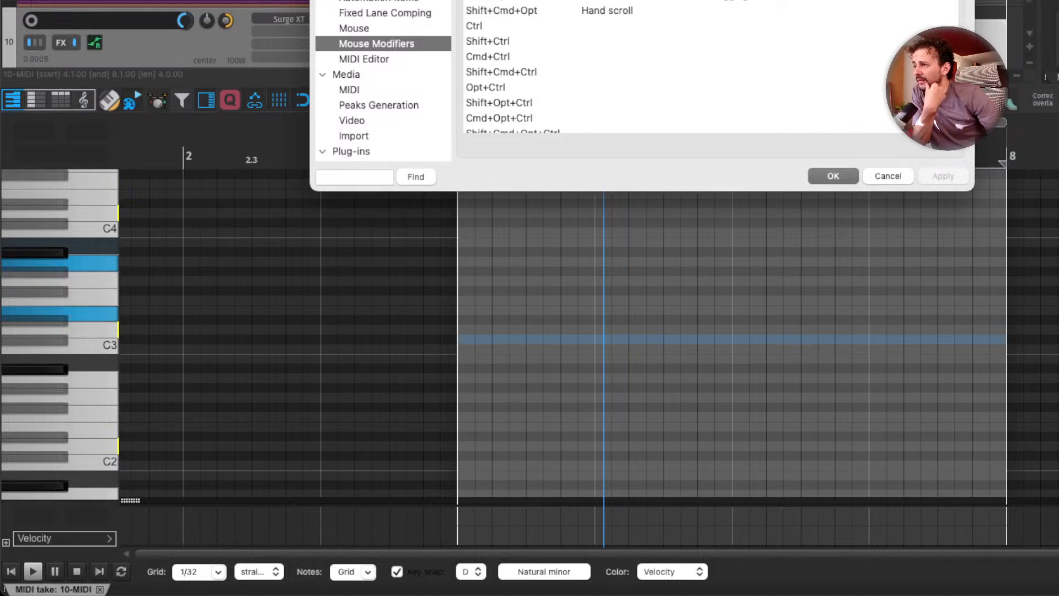
pyautogui.click(615, 2)
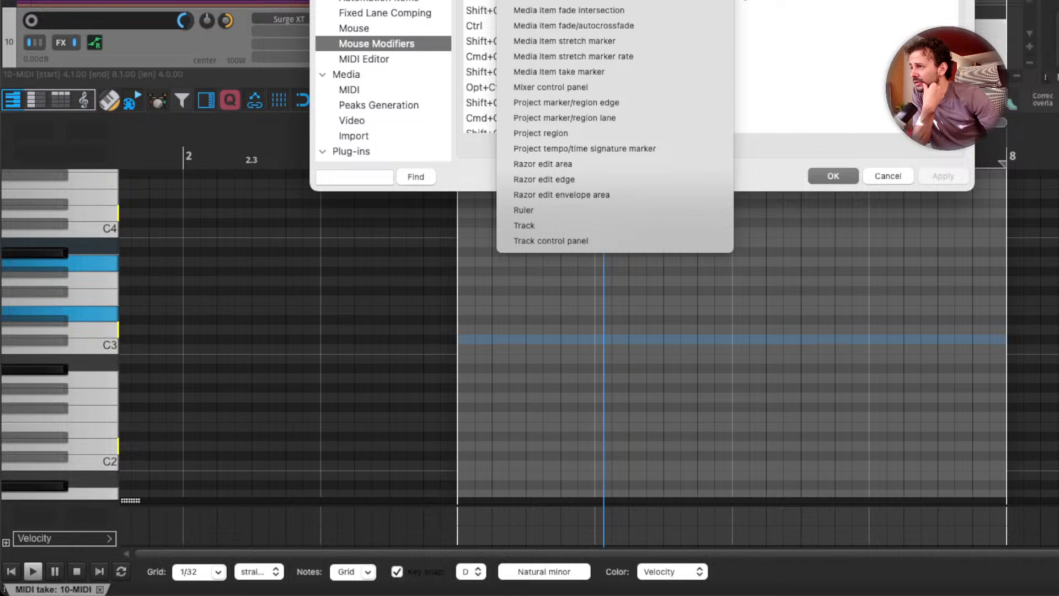
pyautogui.click(579, 1)
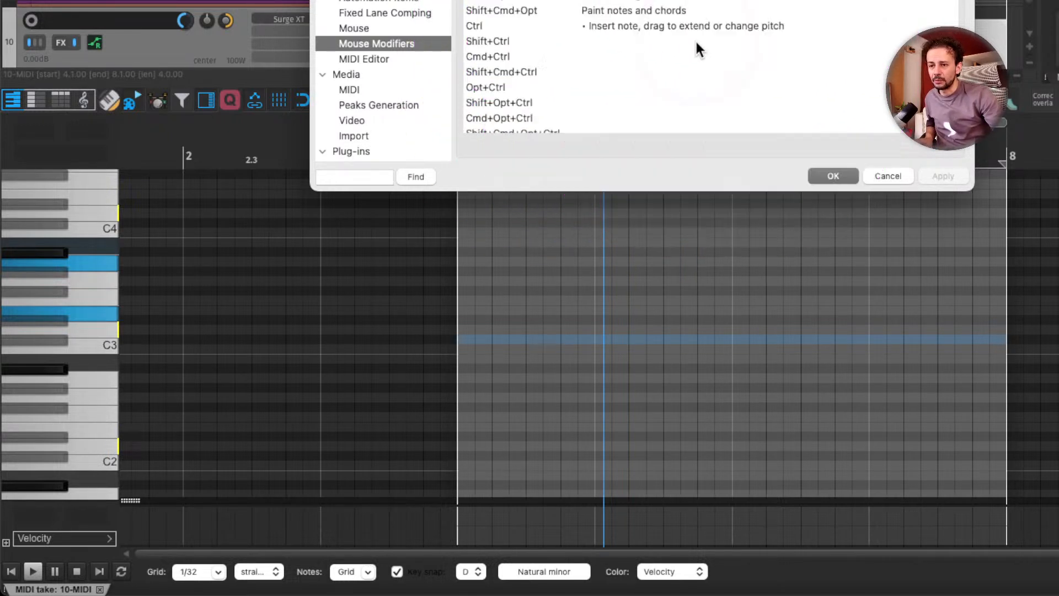
pyautogui.click(832, 177)
pyautogui.moveTo(643, 0); pyautogui.dragTo(667, 0)
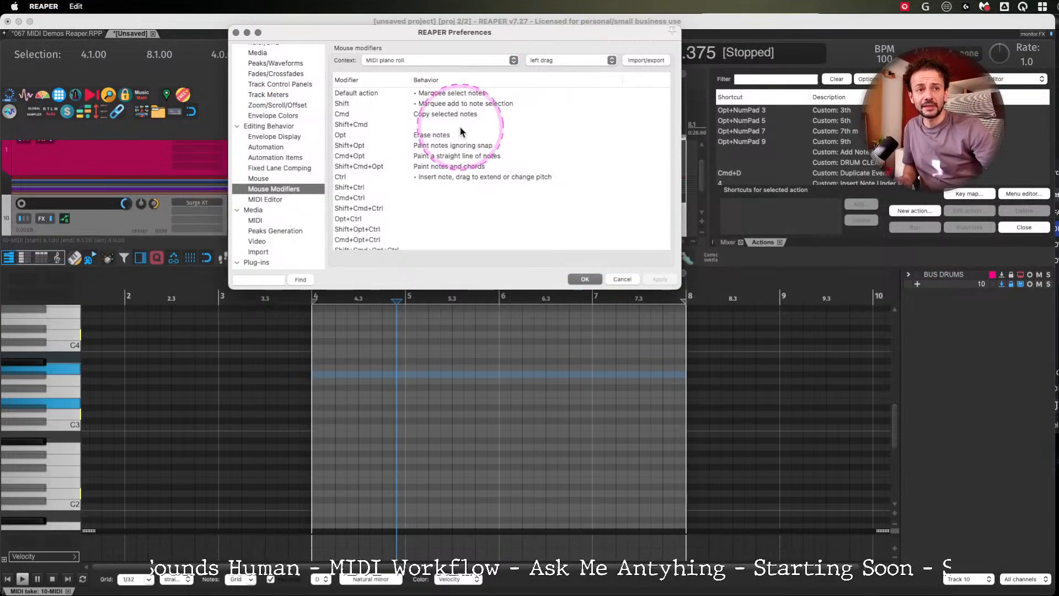
pyautogui.click(339, 445)
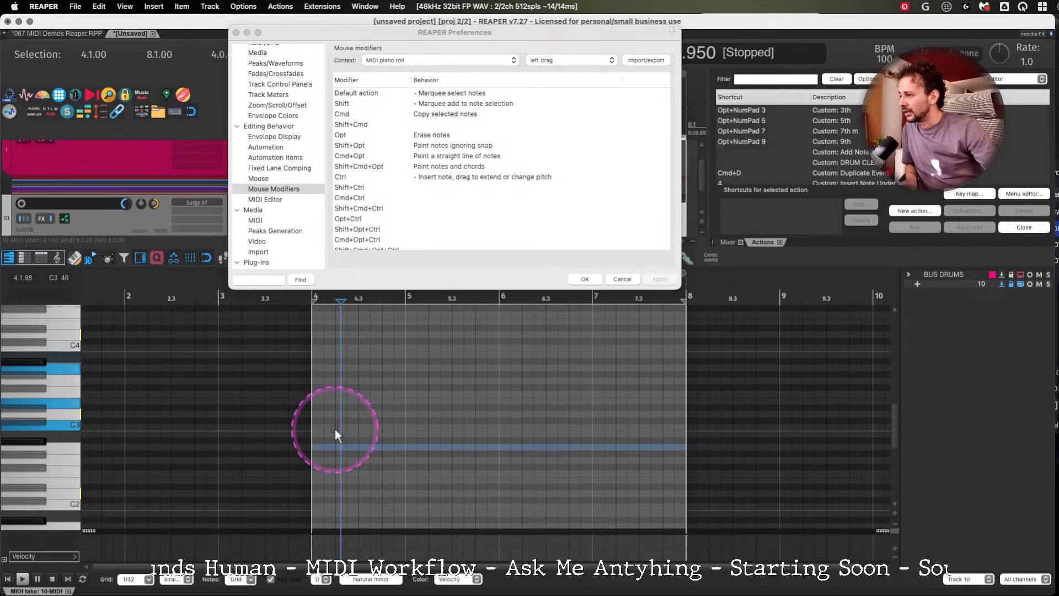
pyautogui.click(324, 417)
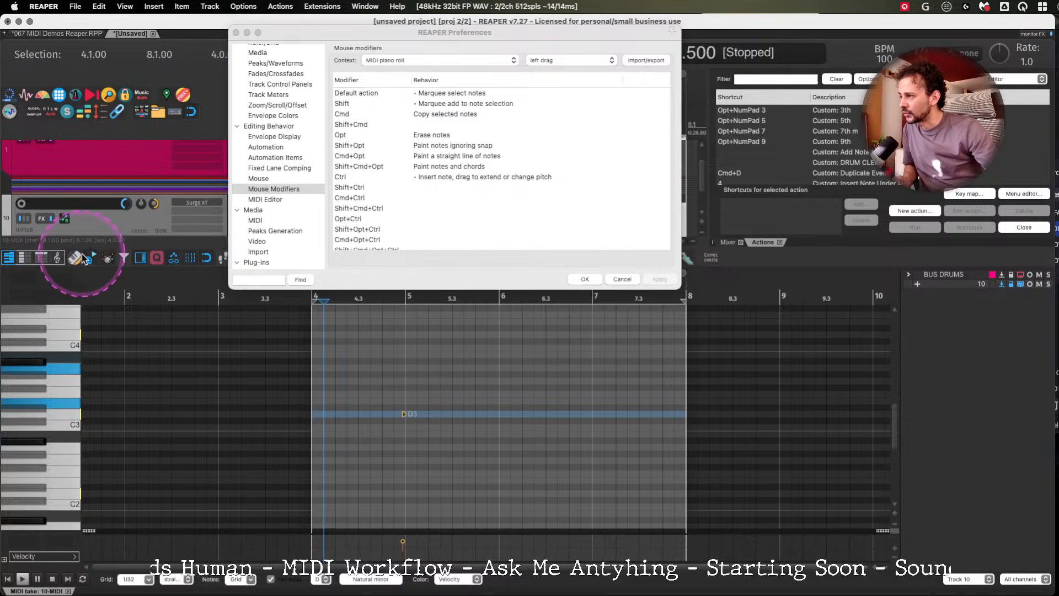
pyautogui.press('super+z')
pyautogui.keyDown('ctrl'); pyautogui.click(404, 396); pyautogui.keyUp('ctrl')
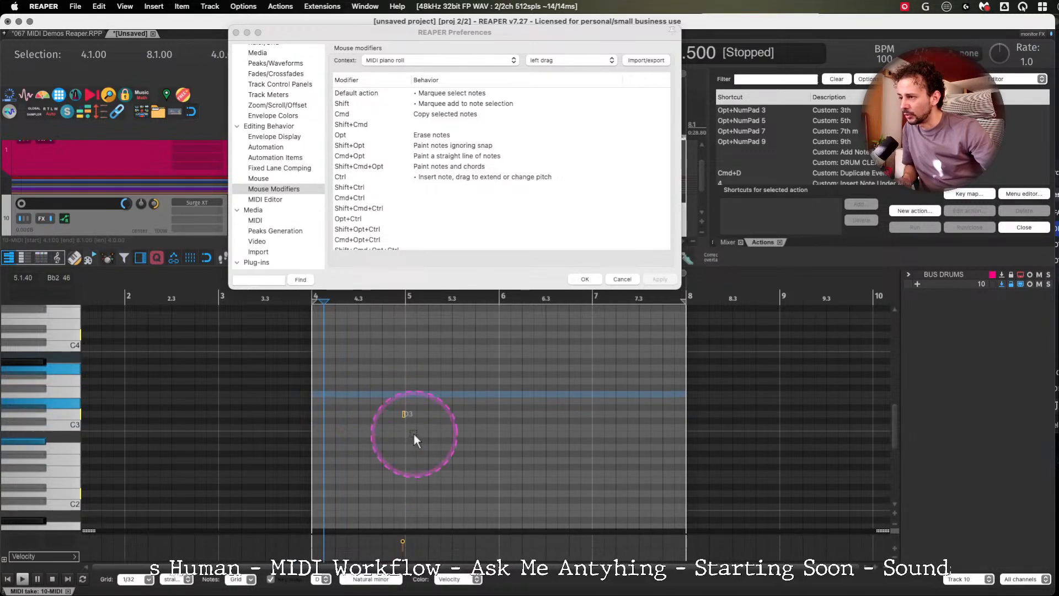
pyautogui.press('super+z')
# Draw a one-bar D3 note at the start of bar 4 and move it to bar 6.
pyautogui.keyDown('ctrl'); pyautogui.click(317, 413); pyautogui.keyUp('ctrl')
pyautogui.moveTo(319, 414); pyautogui.dragTo(405, 417)
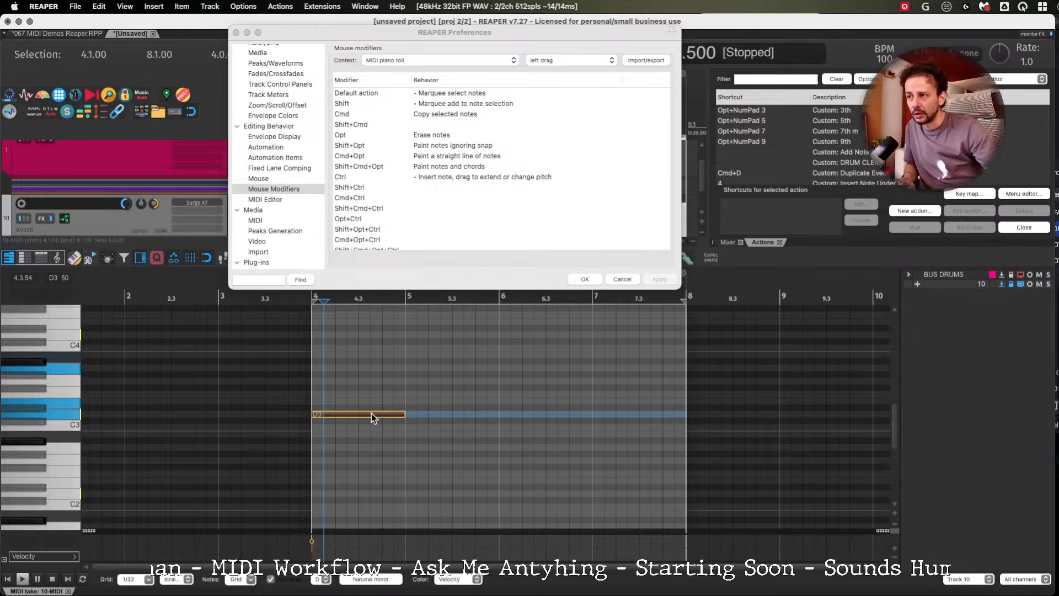
pyautogui.moveTo(372, 412); pyautogui.dragTo(471, 414)
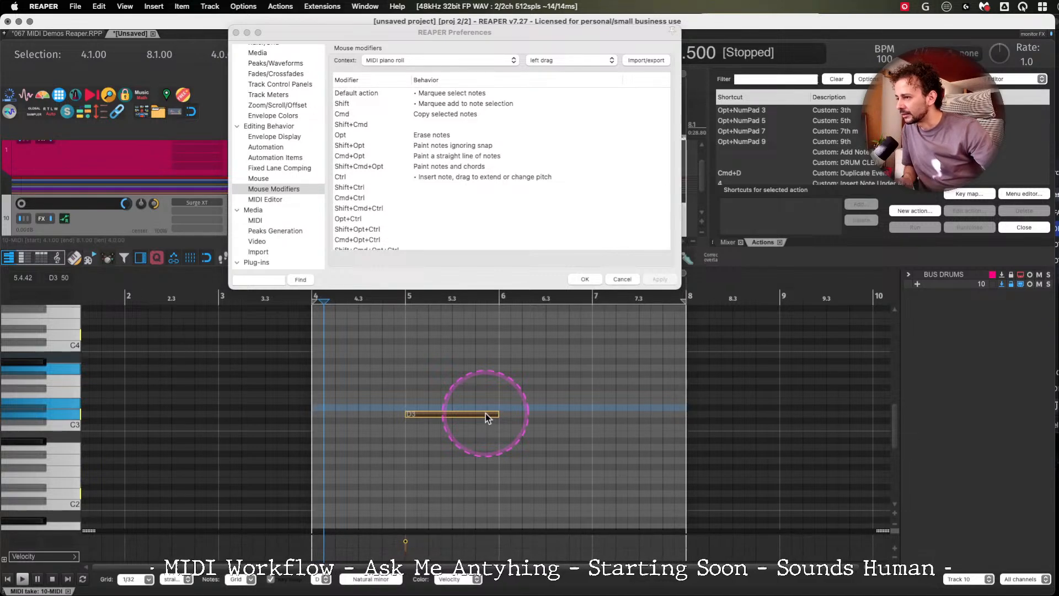
pyautogui.moveTo(486, 413); pyautogui.dragTo(586, 416)
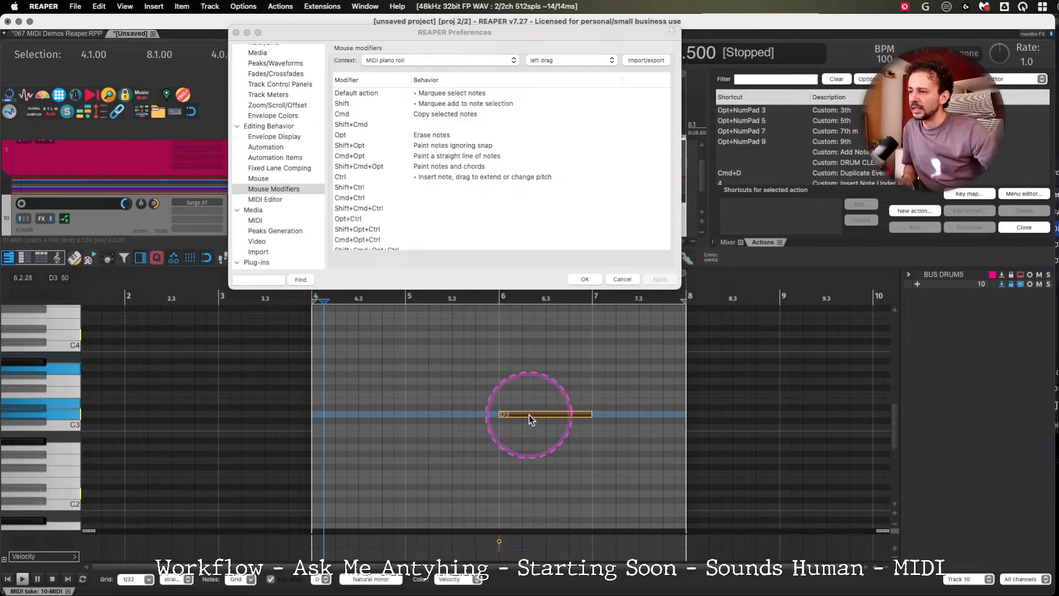
# Draw a one-bar E3 note at bar 4 and a one-bar A2 note at bar 5.
pyautogui.click(316, 401)
pyautogui.press('super+z')
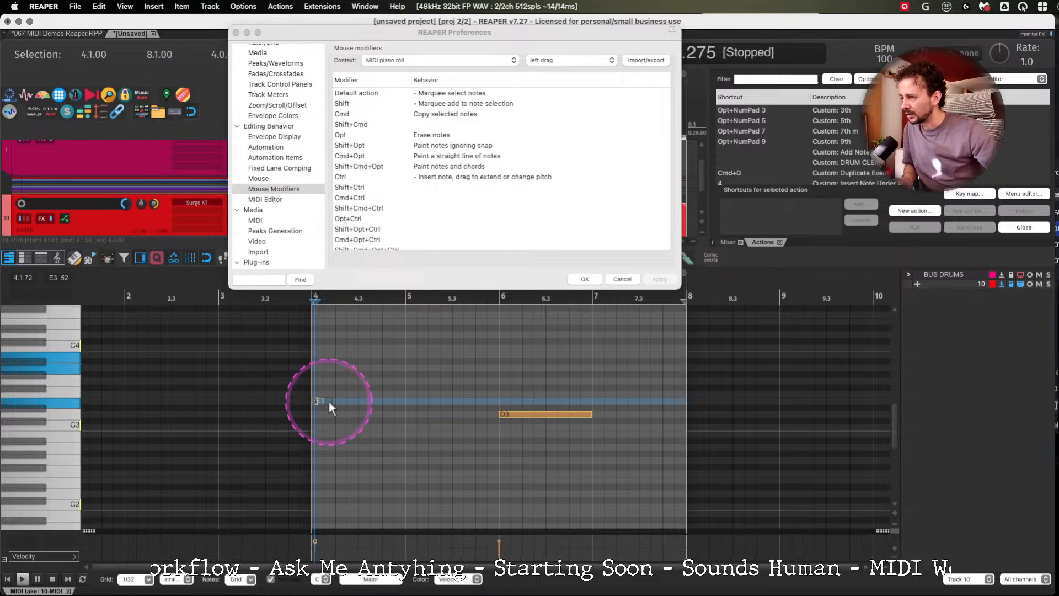
pyautogui.click(316, 400)
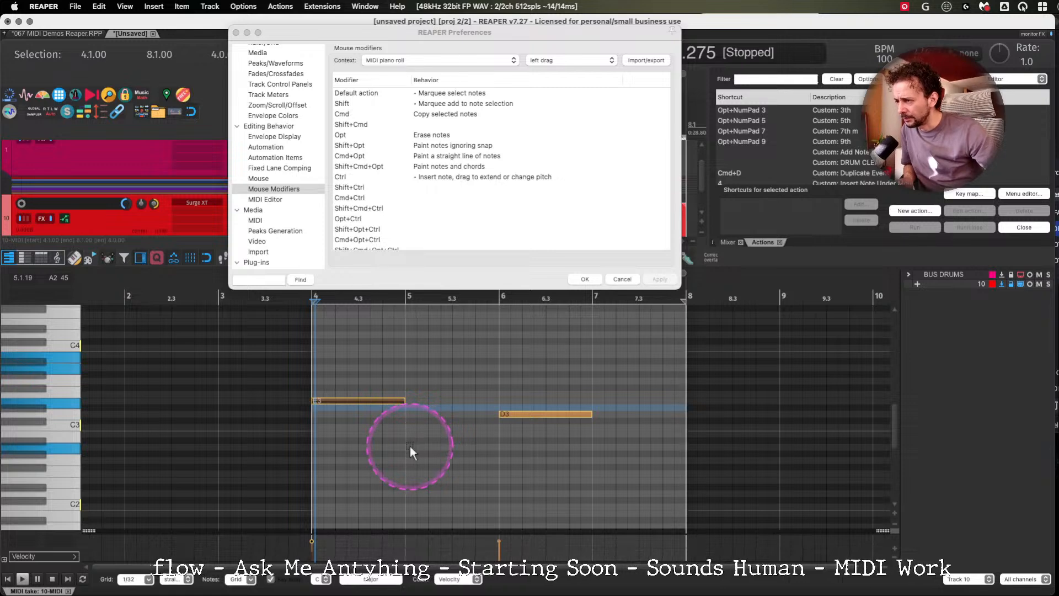
pyautogui.moveTo(407, 448); pyautogui.dragTo(500, 448)
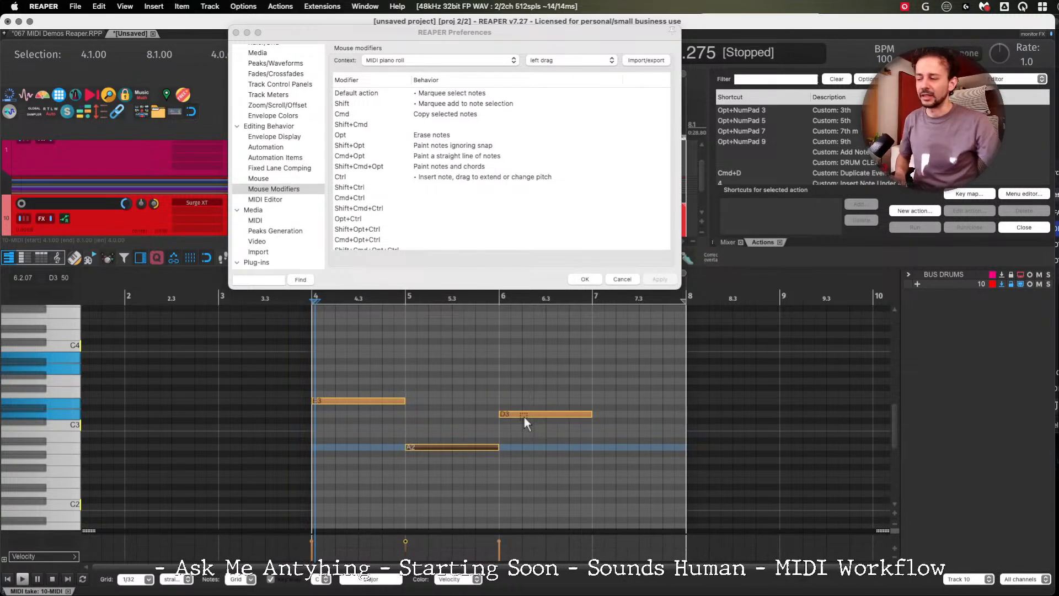
# Place the edit cursor at 5.3 and close the preferences without applying changes.
pyautogui.moveTo(521, 413); pyautogui.dragTo(454, 394)
pyautogui.click(454, 394)
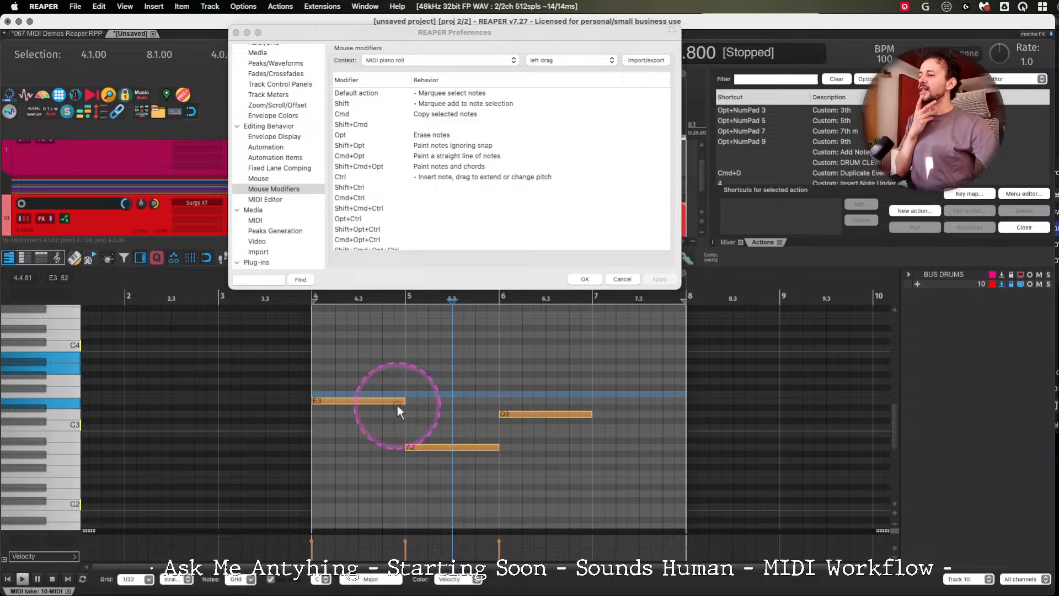
pyautogui.moveTo(380, 355); pyautogui.dragTo(519, 357)
pyautogui.doubleClick(507, 355)
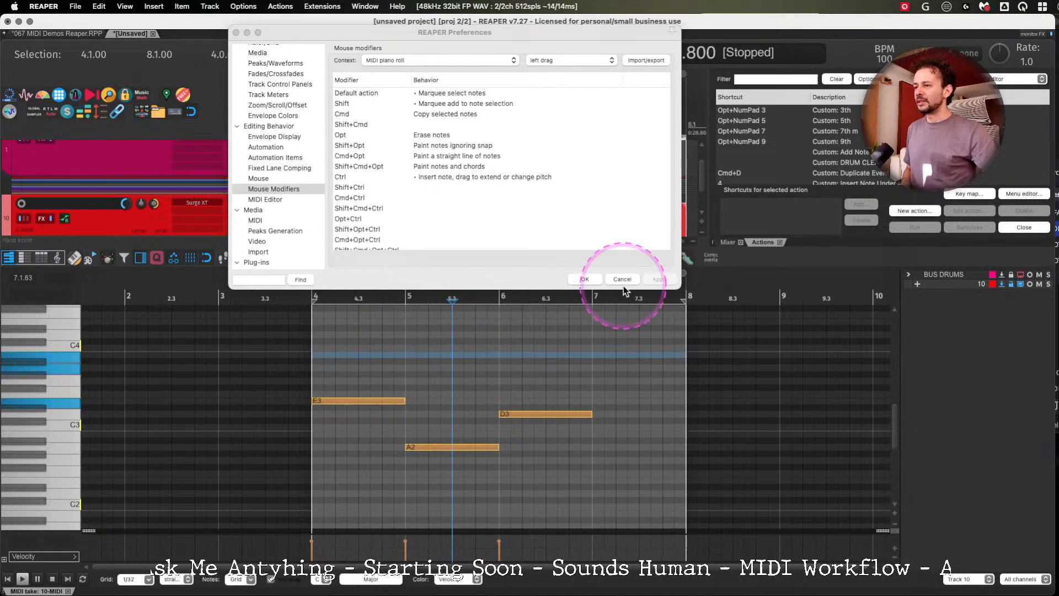
pyautogui.click(630, 279)
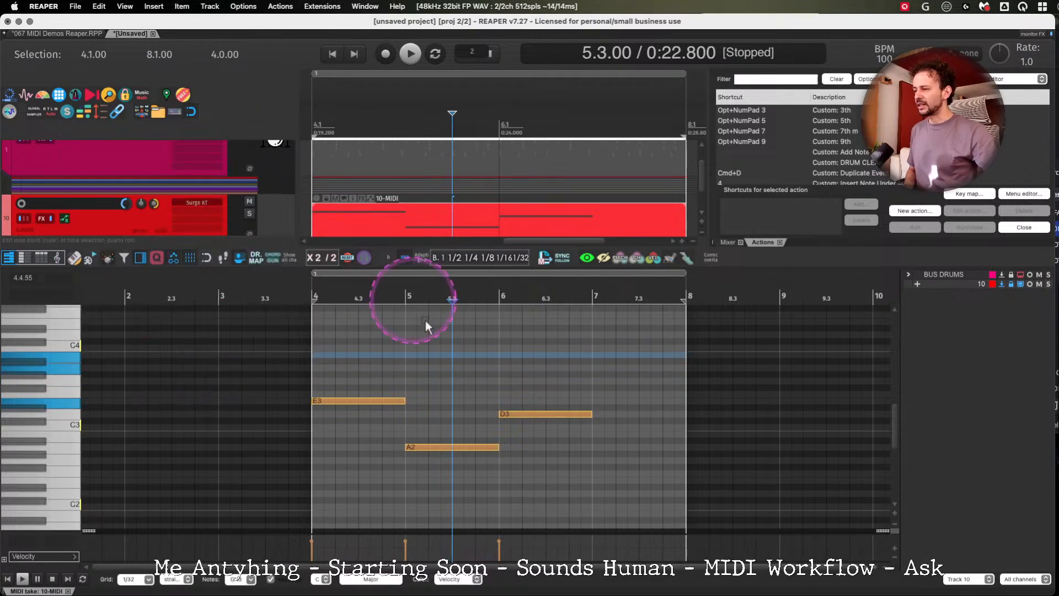
# Try a B3 note drawn across bars 5 and 6 with its end shortened to bar 6, and delete it.
pyautogui.moveTo(449, 354)
pyautogui.mouseDown()
pyautogui.moveTo(577, 356)
pyautogui.moveTo(529, 357)
pyautogui.moveTo(549, 354)
pyautogui.mouseUp()
pyautogui.click(208, 259)
pyautogui.click(543, 334)
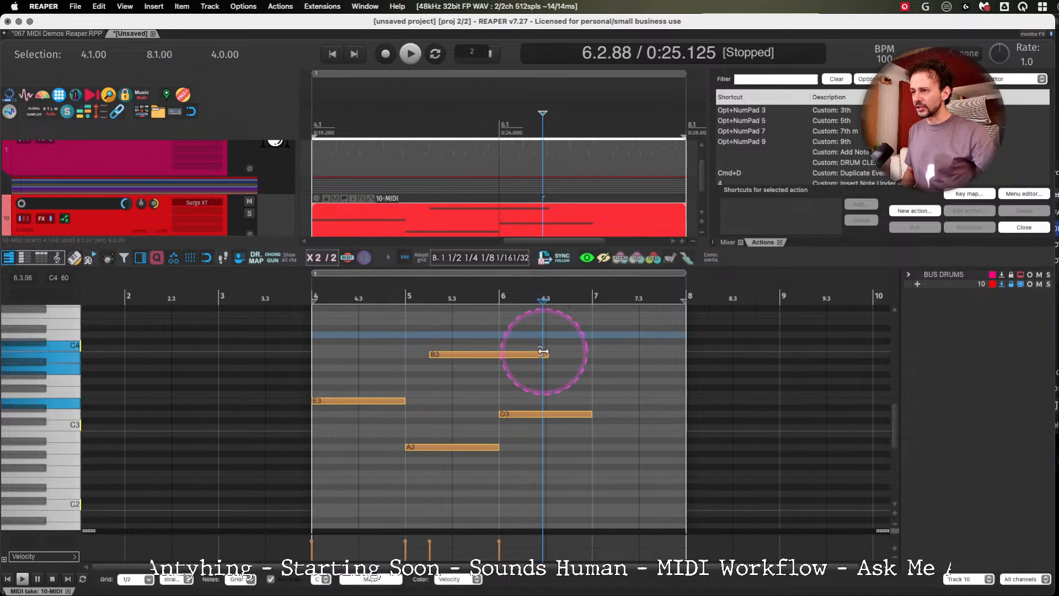
pyautogui.click(546, 354)
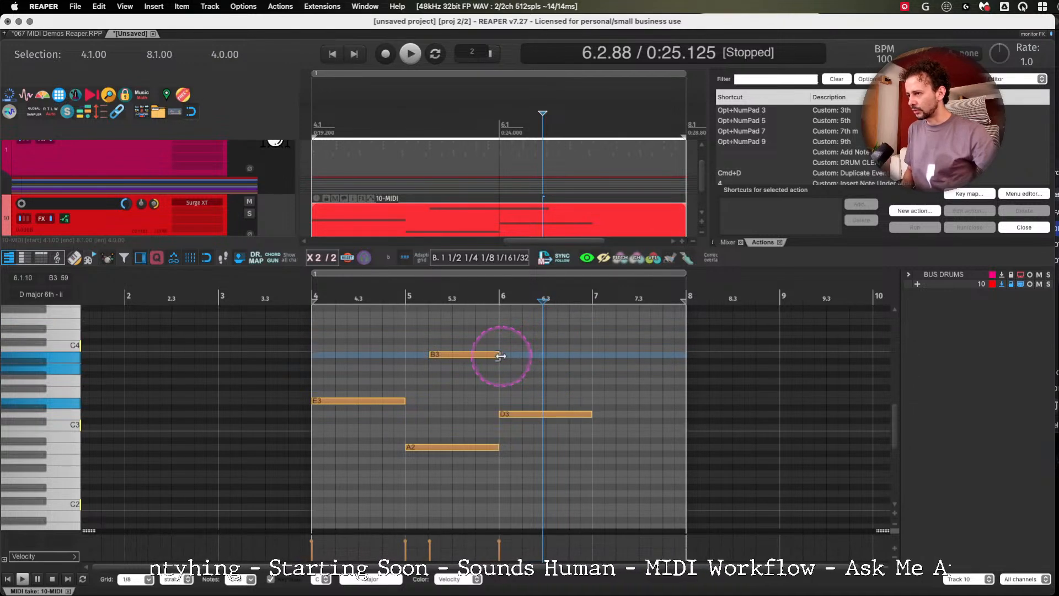
pyautogui.doubleClick(462, 356)
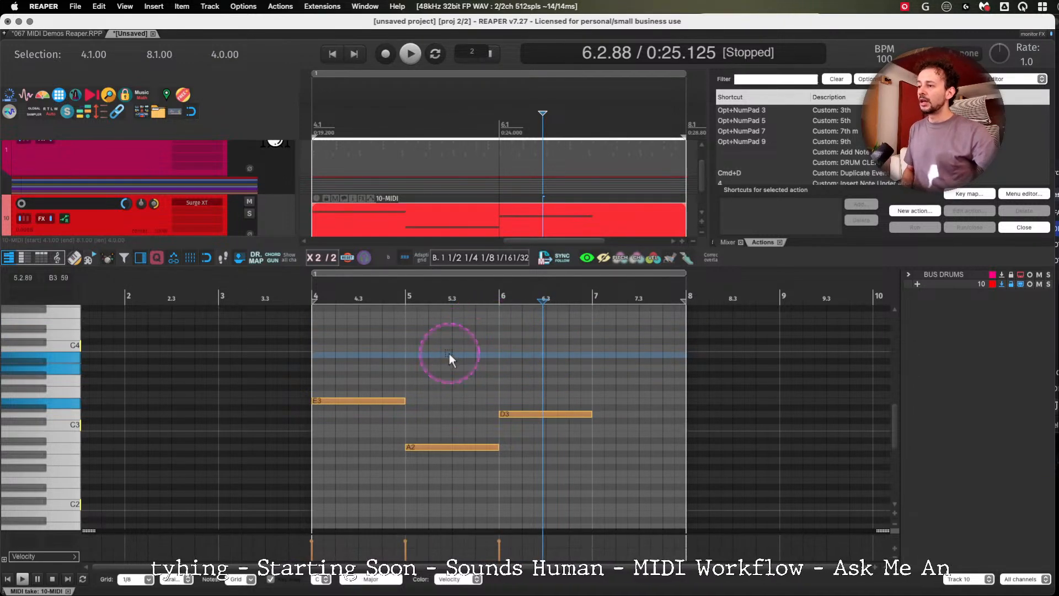
# Set the MIDI grid to 1/2 and insert a half-bar B3 note at the start of bar 5.
pyautogui.click(451, 356)
pyautogui.press('2')
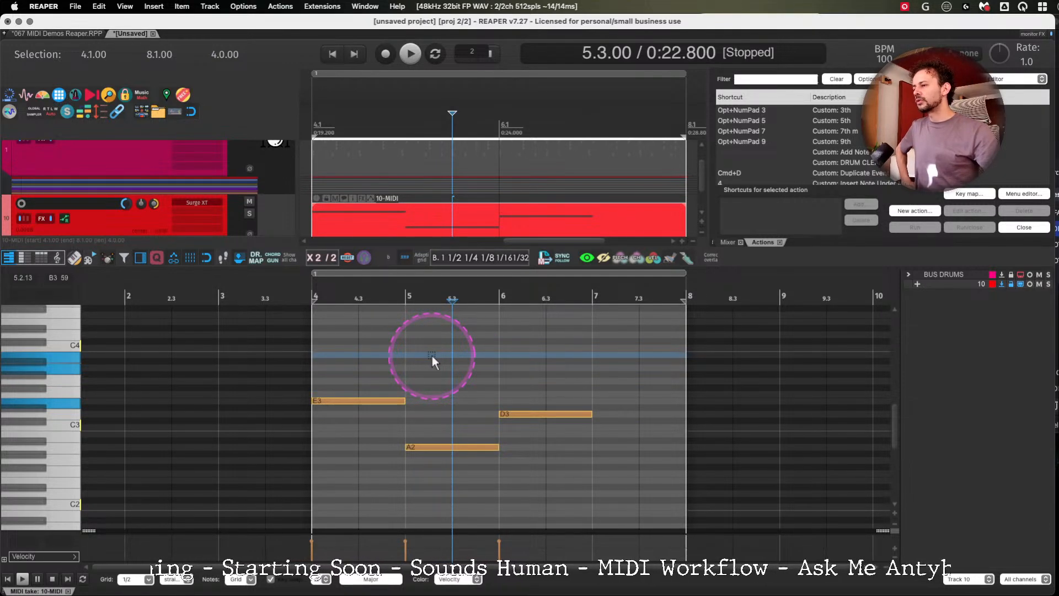
pyautogui.doubleClick(432, 355)
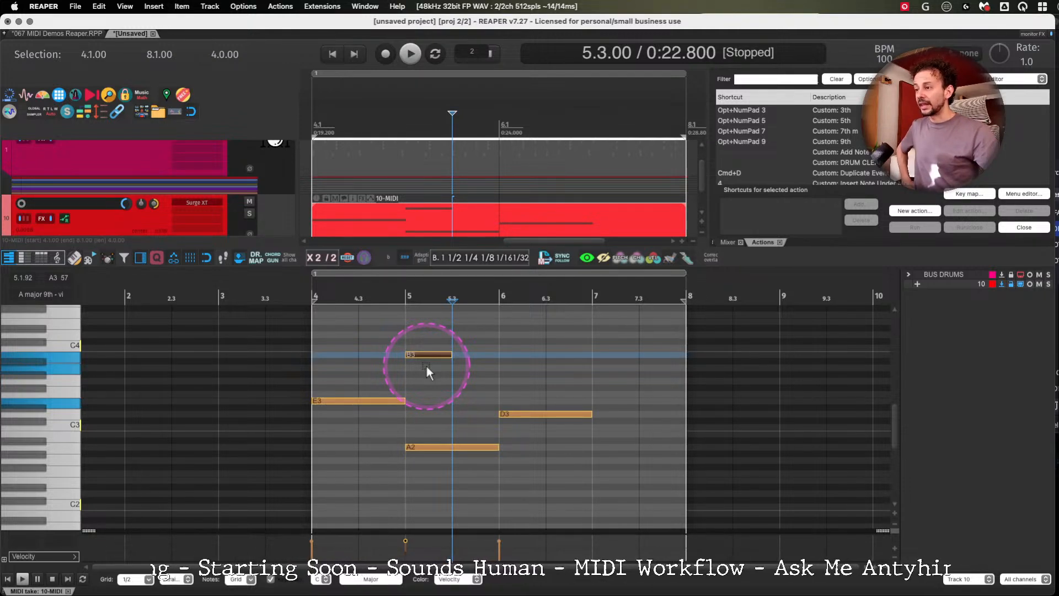
# Delete the B3, A2, E3 and D3 notes to empty the piano roll.
pyautogui.press('Delete')
pyautogui.click(438, 445)
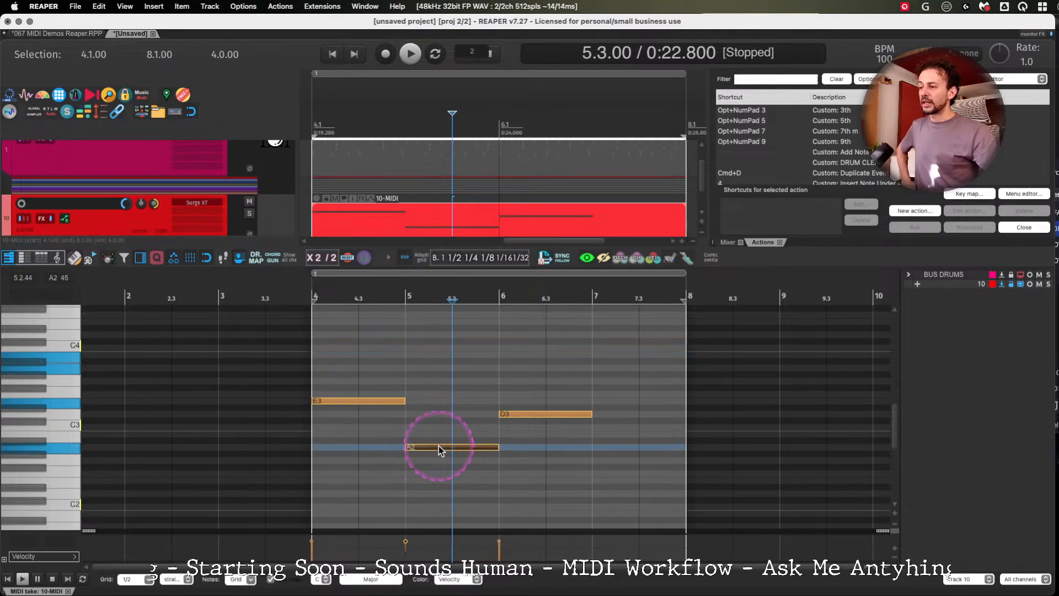
pyautogui.press('Delete')
pyautogui.click(378, 405)
pyautogui.press('Delete')
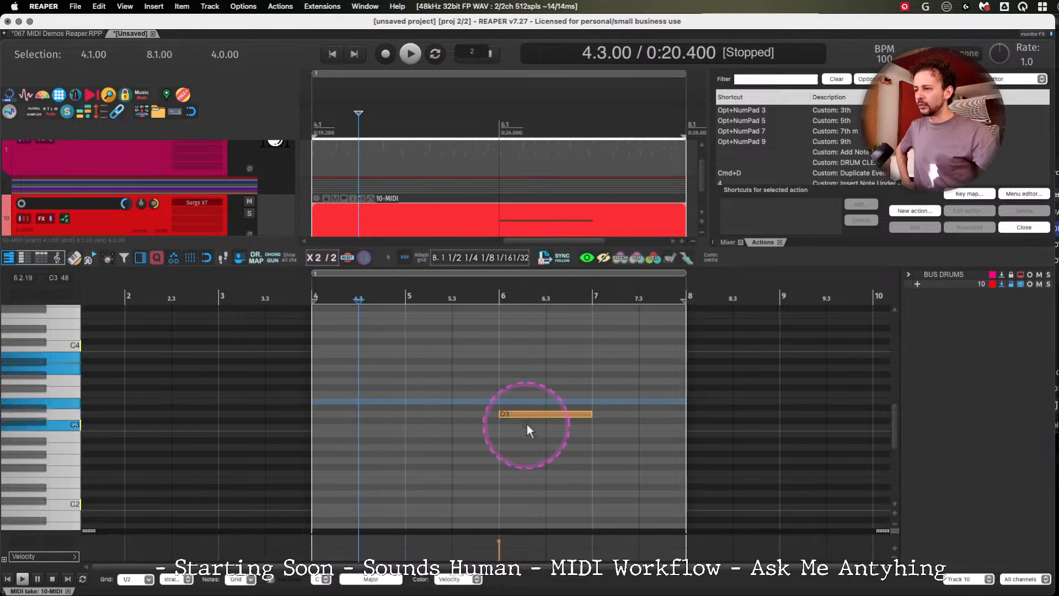
pyautogui.click(532, 415)
pyautogui.press('Delete')
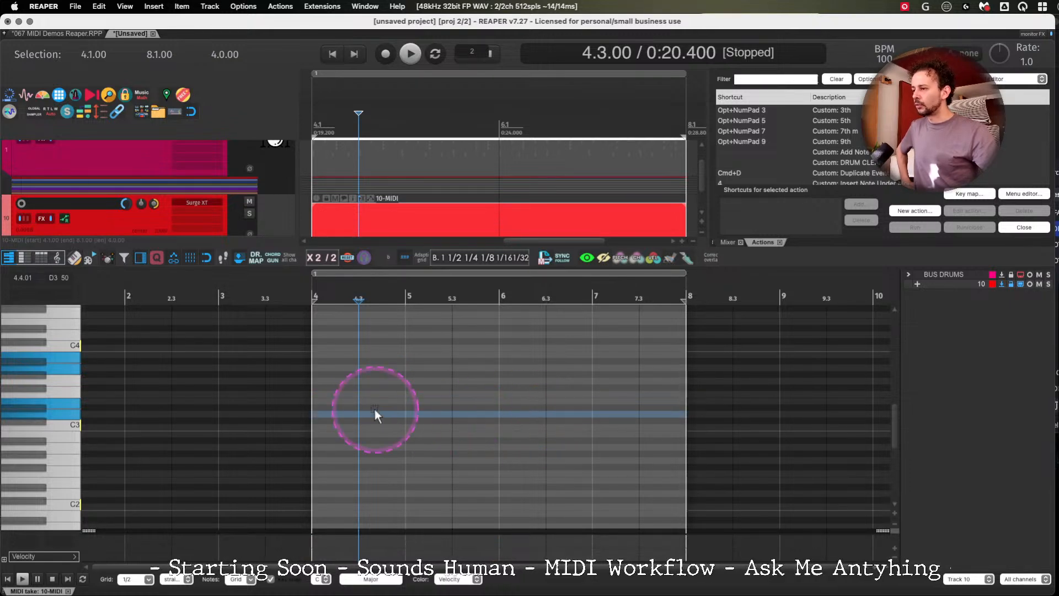
# Insert a half-bar E3 note at the start of bar 4 and zoom the piano roll to it.
pyautogui.doubleClick(335, 400)
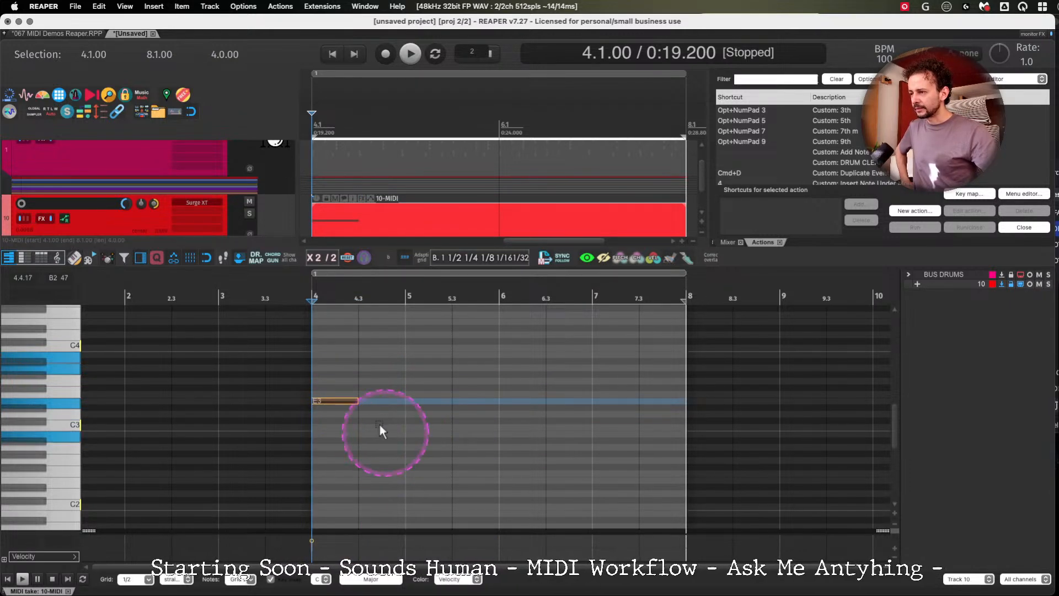
pyautogui.press('z')
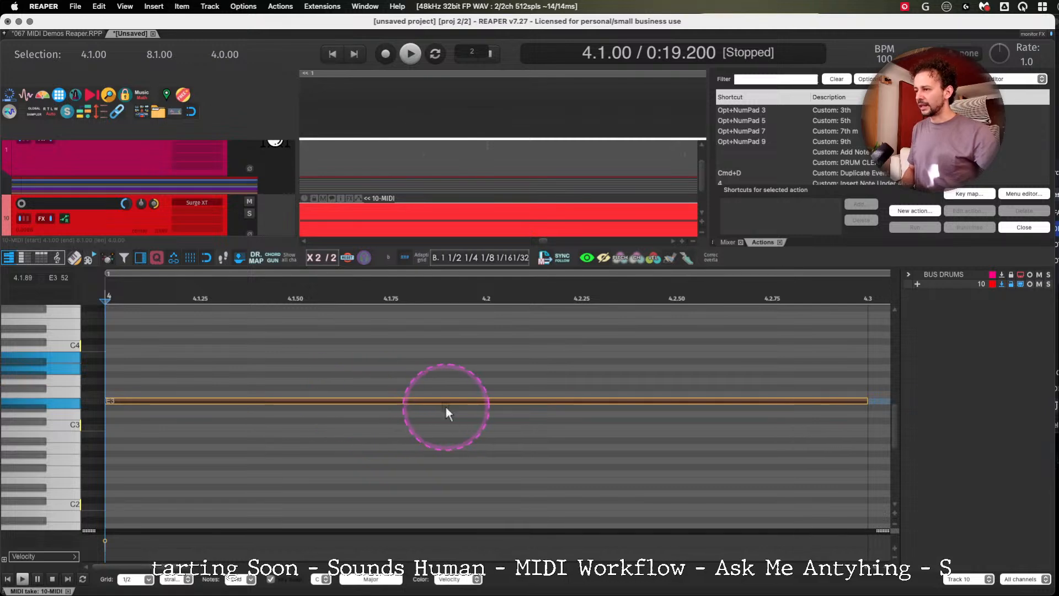
pyautogui.click(480, 416)
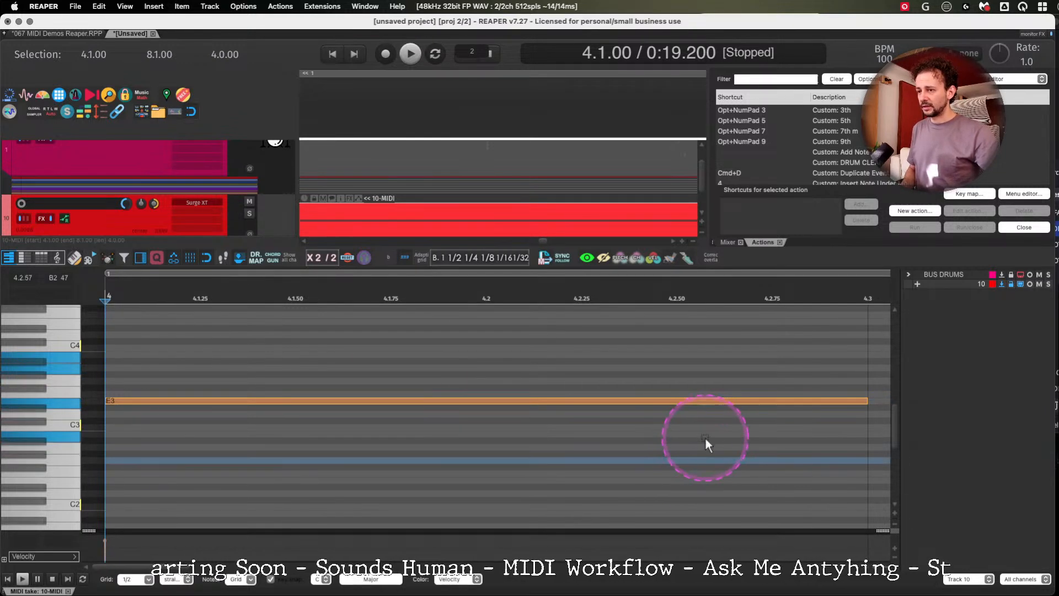
pyautogui.click(894, 524)
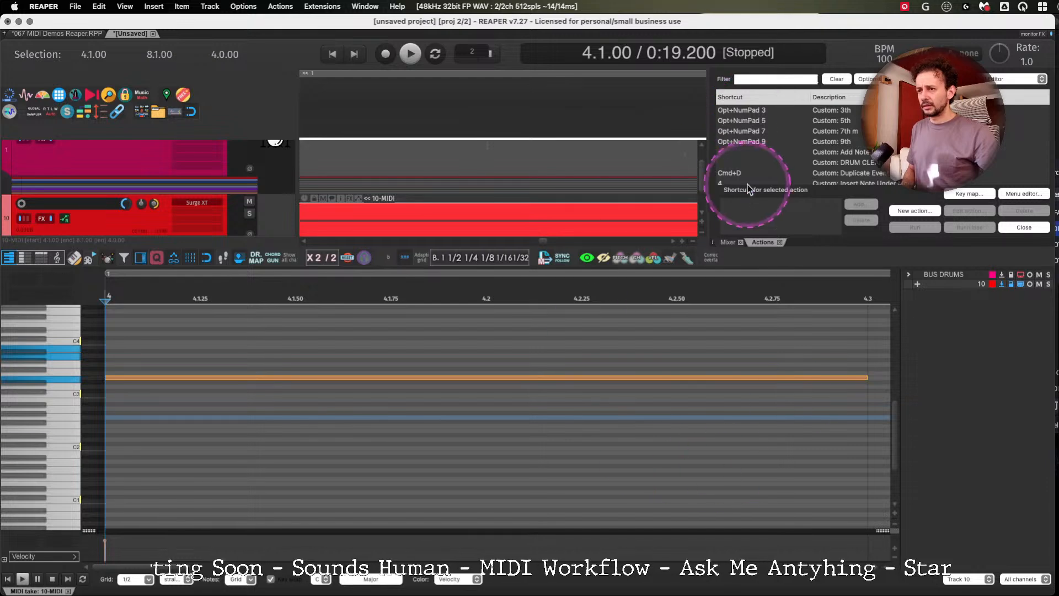
# Filter the MIDI editor action list by "zoom" and sort it by shortcut.
pyautogui.click(768, 80)
pyautogui.write('zoom')
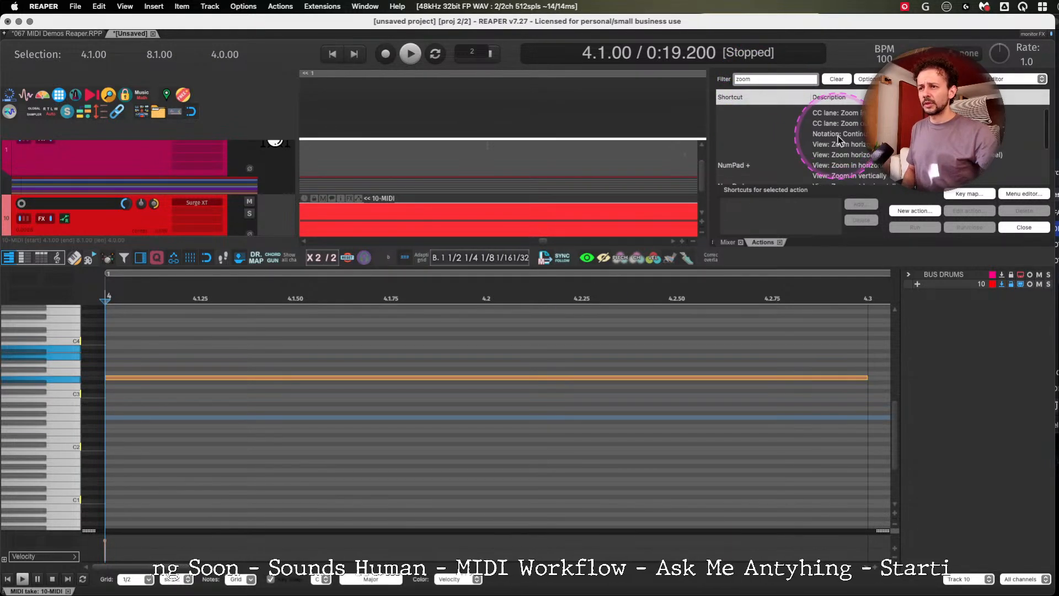
pyautogui.click(765, 97)
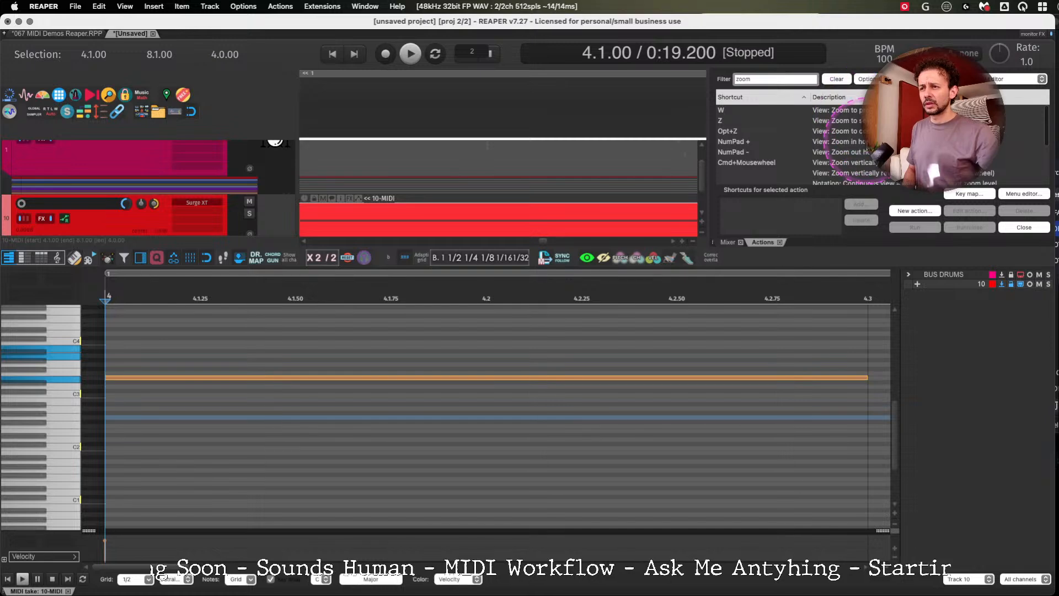
# Place the edit cursor at 4.3 and delete the E3 note in bar 4.
pyautogui.click(664, 354)
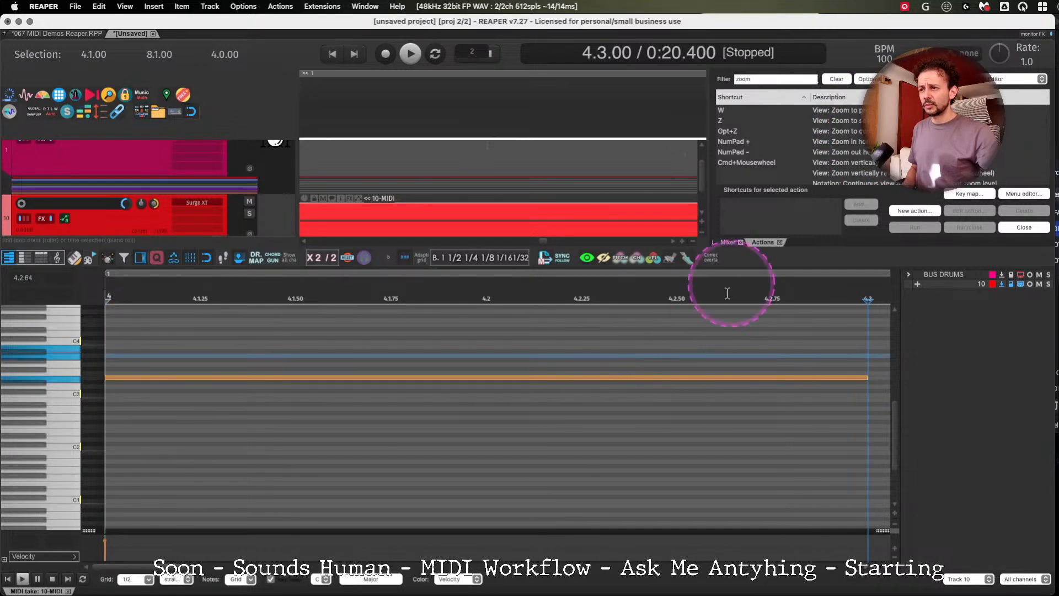
pyautogui.scroll(-1, 724, 309)
pyautogui.scroll(-4, 724, 310)
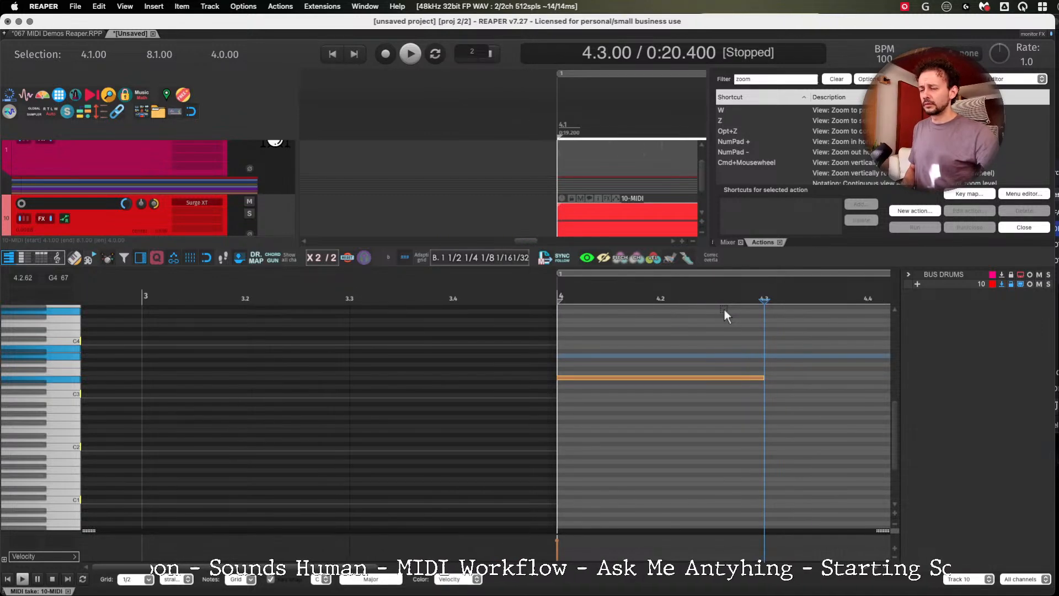
pyautogui.scroll(4, 724, 309)
pyautogui.click(692, 377)
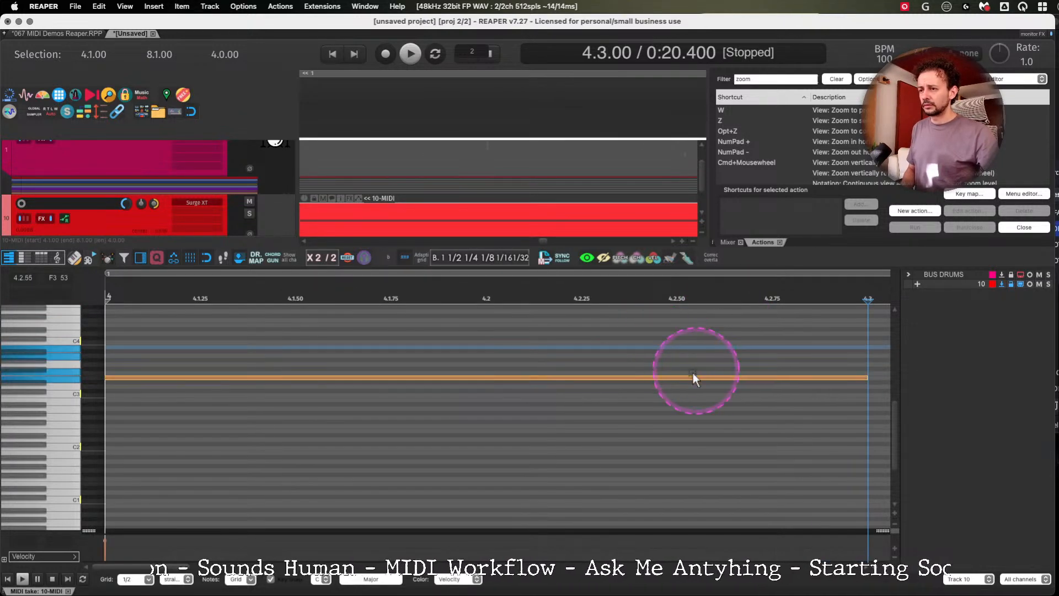
pyautogui.press('Delete')
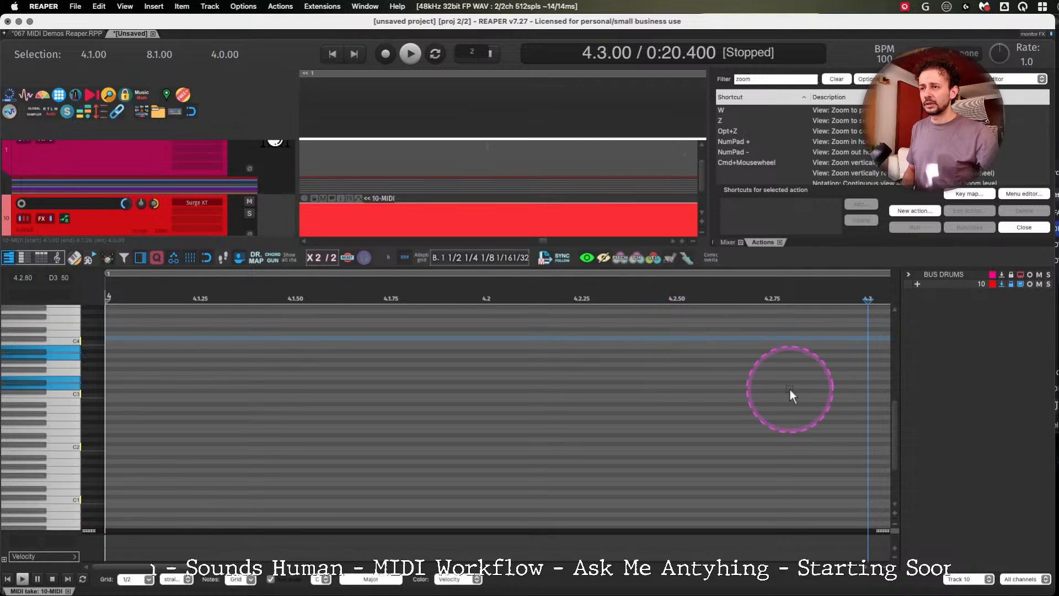
# Adjust the piano roll's horizontal zoom and position to view bars 4 to 8 together.
pyautogui.scroll(-3, 789, 389)
pyautogui.scroll(-1, 790, 389)
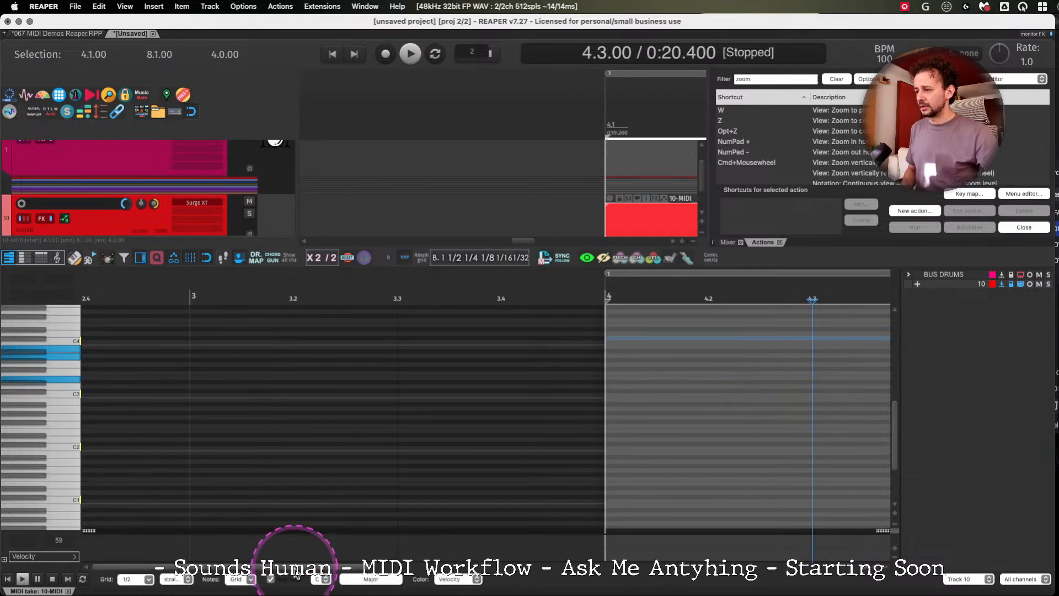
pyautogui.moveTo(293, 567); pyautogui.dragTo(382, 573)
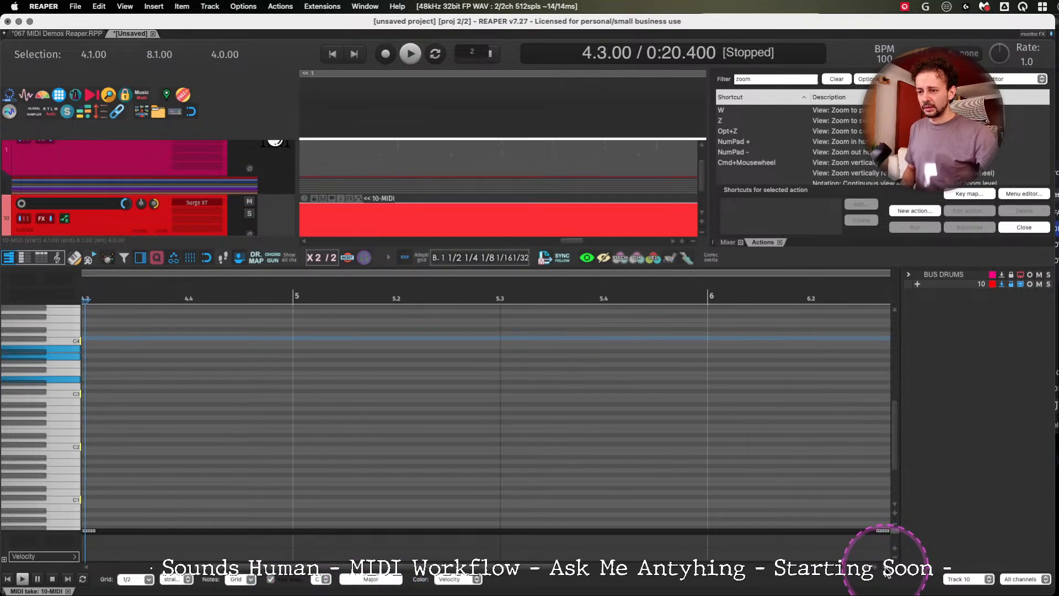
pyautogui.click(886, 568)
pyautogui.click(888, 569)
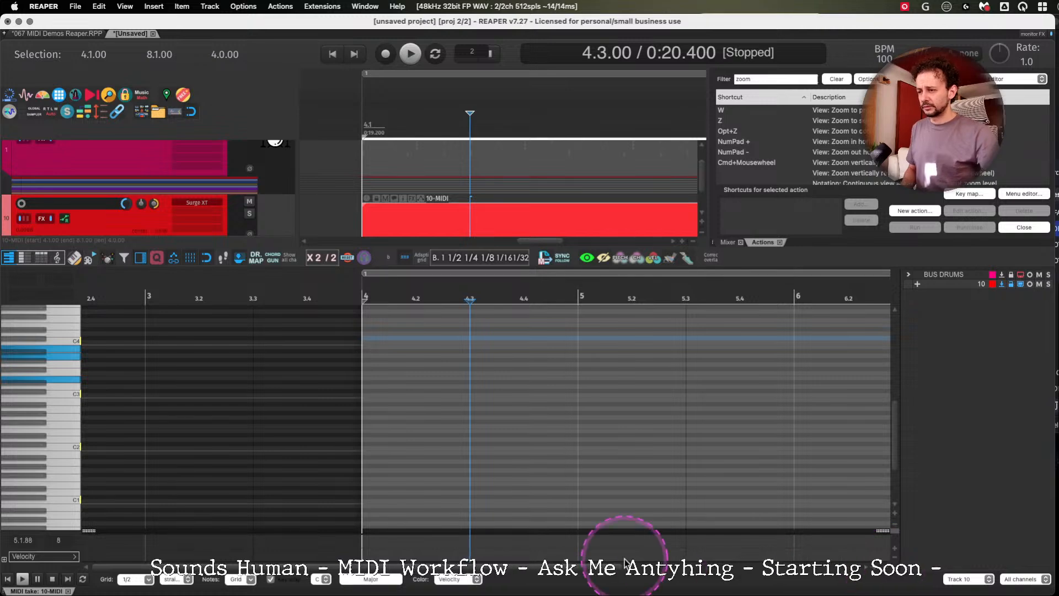
pyautogui.moveTo(614, 567); pyautogui.dragTo(633, 583)
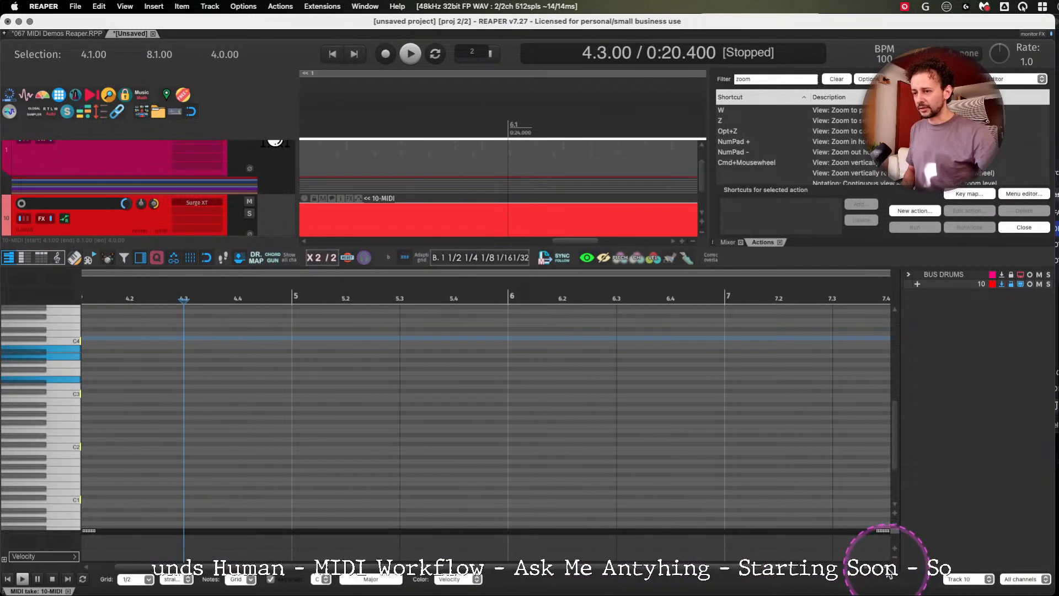
pyautogui.click(886, 567)
pyautogui.click(886, 567)
pyautogui.hscroll(5, 778, 577)
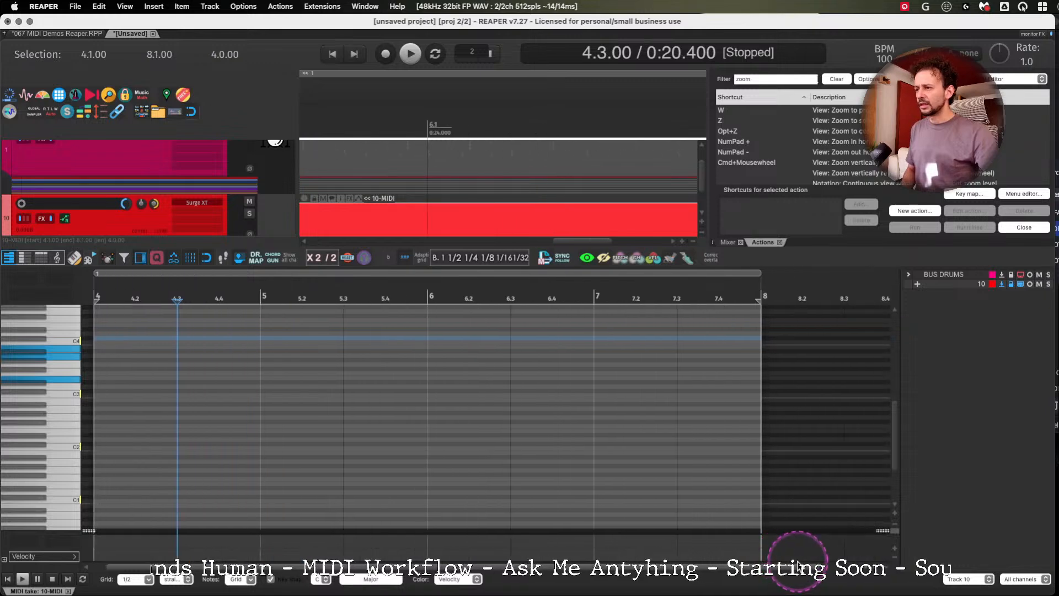
# Set the MIDI grid to 1 and the key snap scale to D natural minor.
pyautogui.click(158, 356)
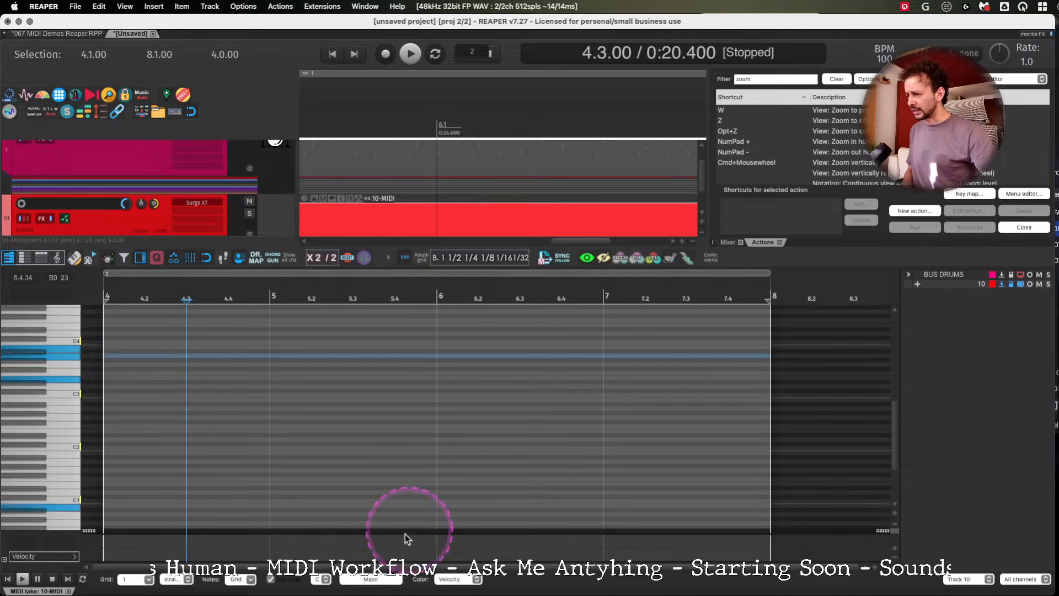
pyautogui.click(319, 579)
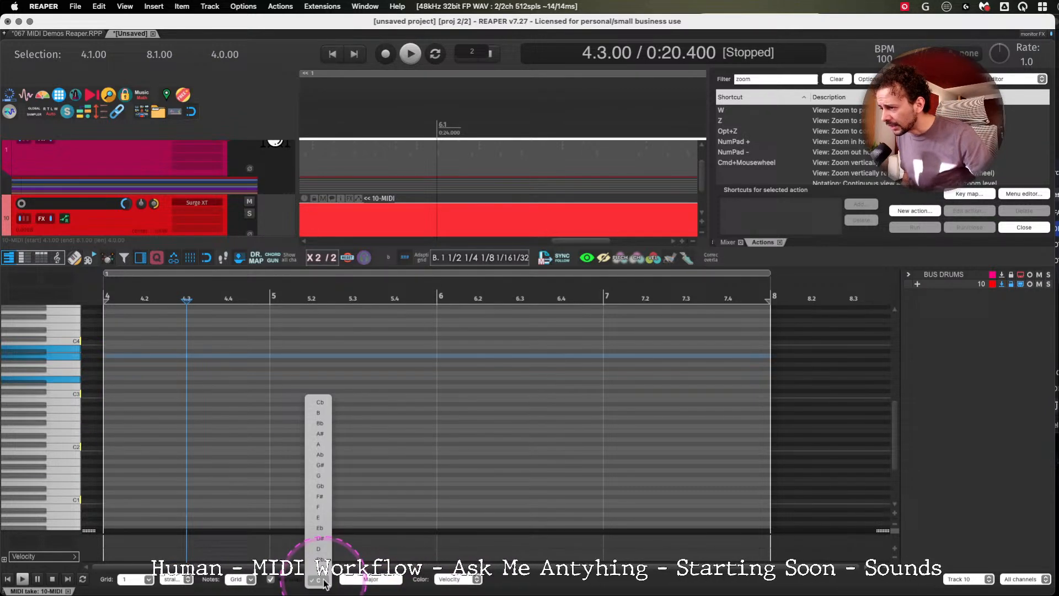
pyautogui.click(319, 548)
pyautogui.click(377, 579)
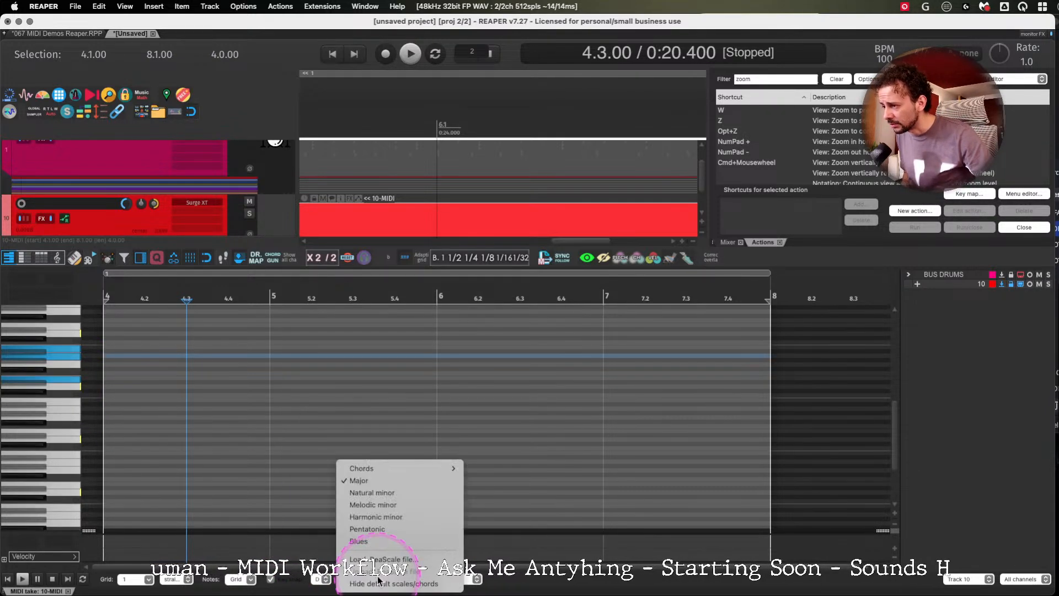
pyautogui.click(380, 492)
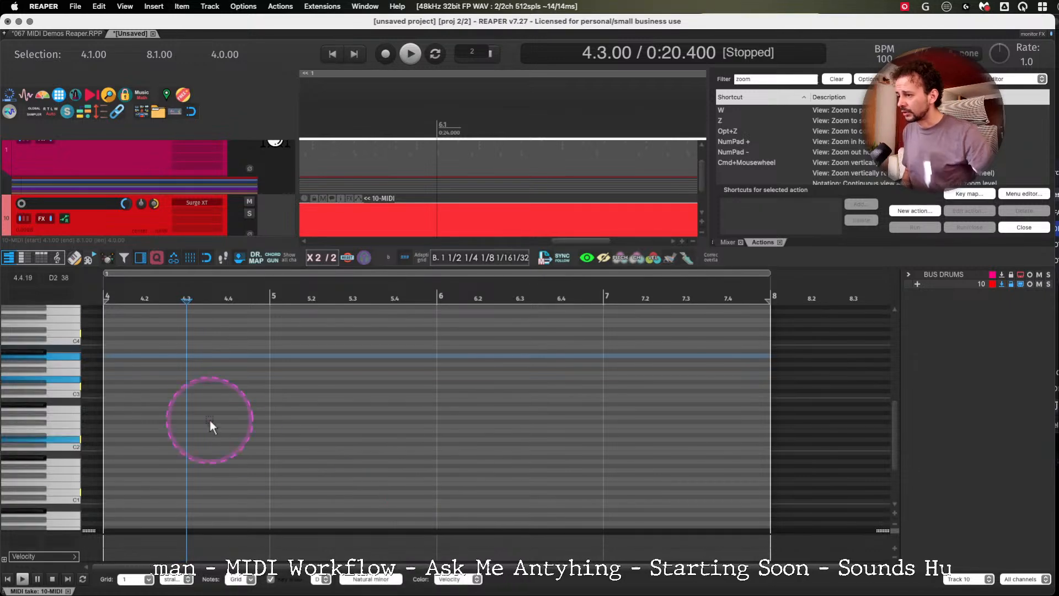
# Insert one-bar notes E3, A2, D3 and D3 in bars 4 to 7.
pyautogui.click(124, 389)
pyautogui.moveTo(142, 387); pyautogui.dragTo(145, 379)
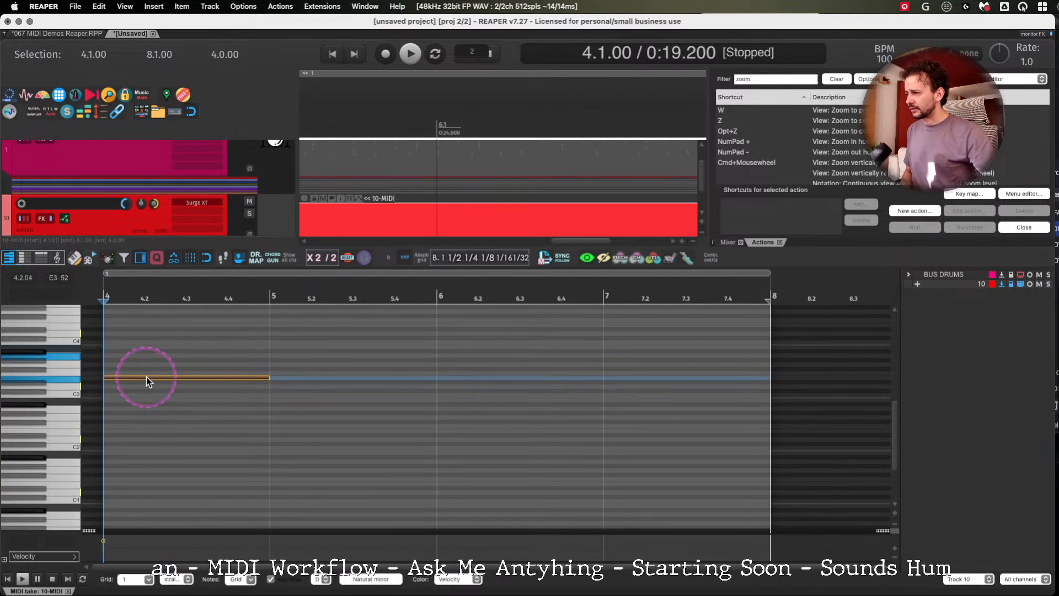
pyautogui.click(895, 513)
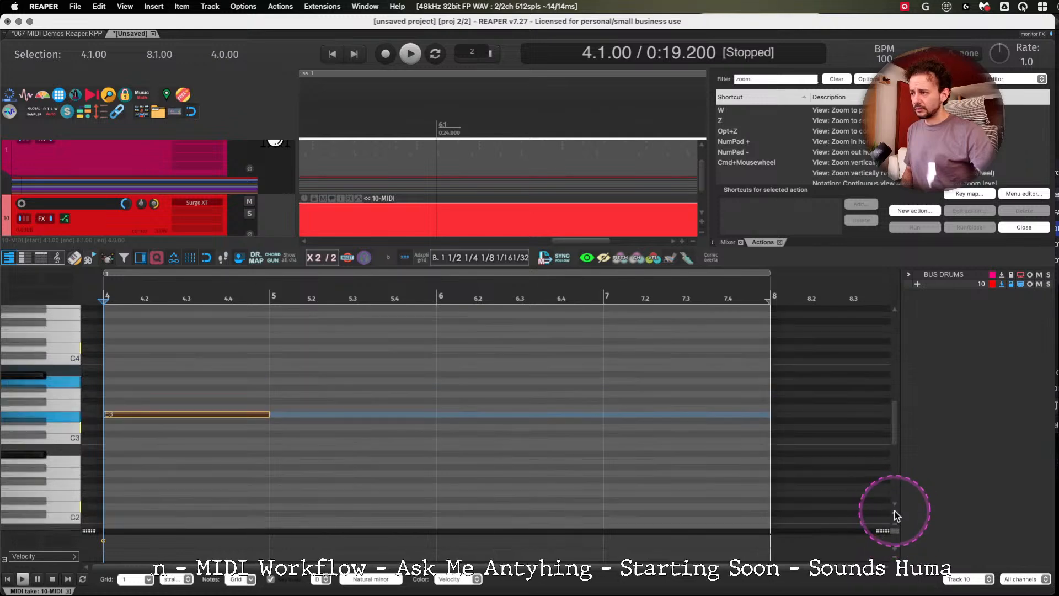
pyautogui.click(895, 513)
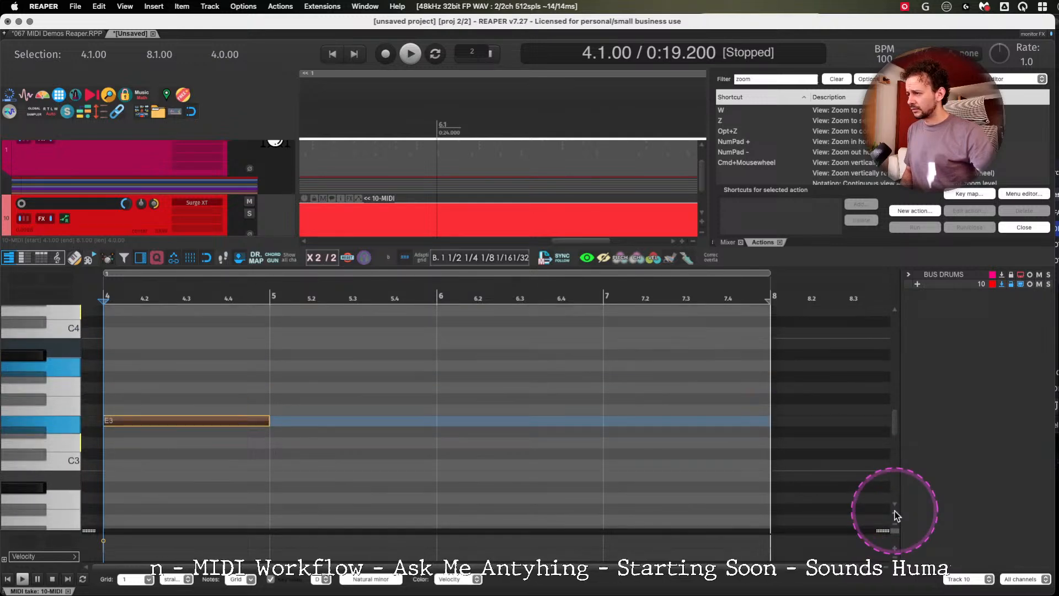
pyautogui.click(324, 498)
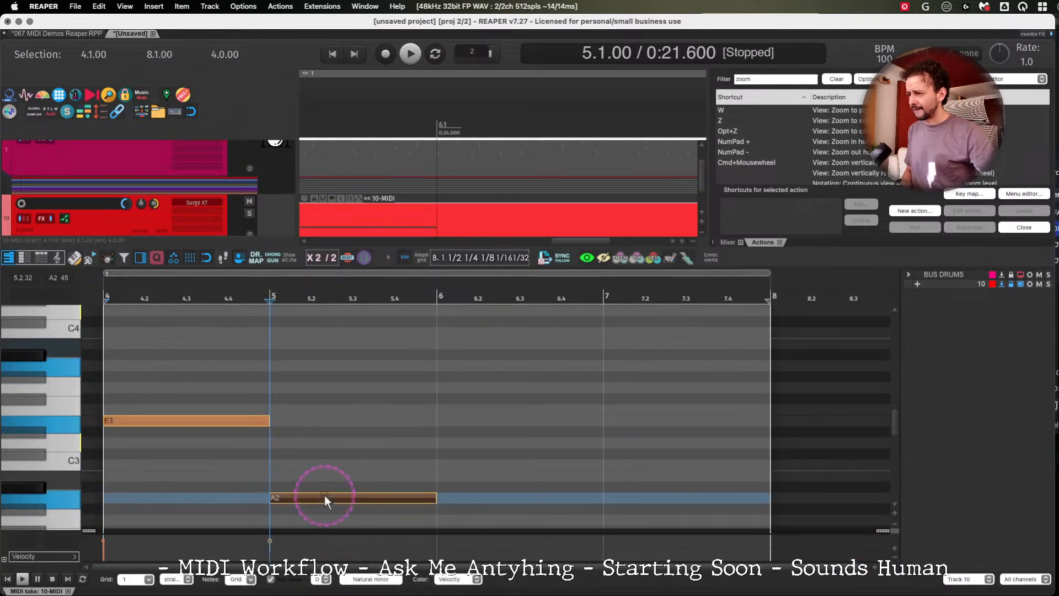
pyautogui.click(478, 445)
pyautogui.click(633, 442)
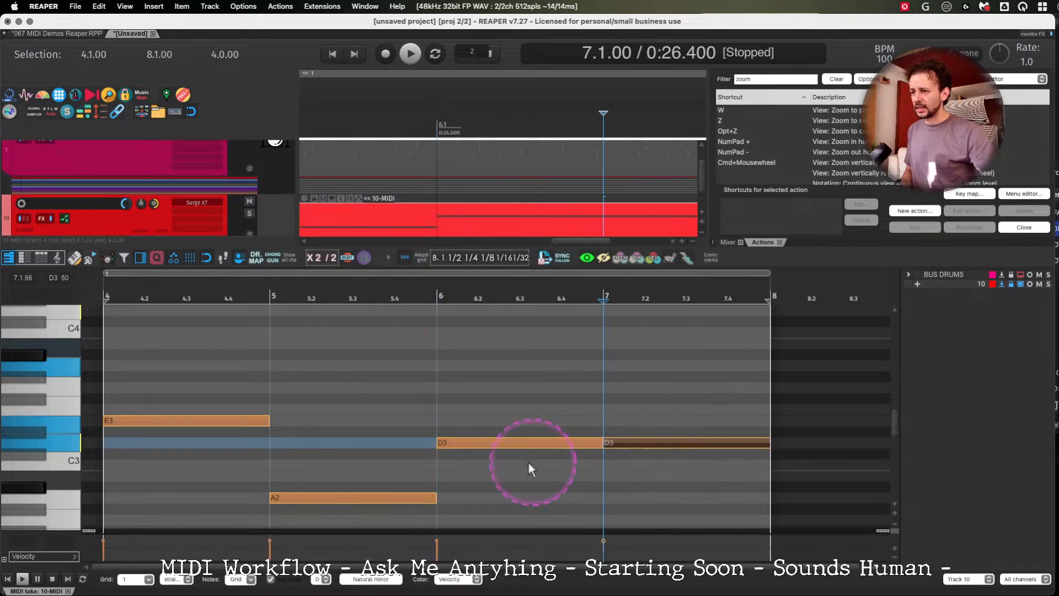
# Try pasting a copy of the four notes from bar 5 onward, and delete the pasted notes.
pyautogui.click(187, 388)
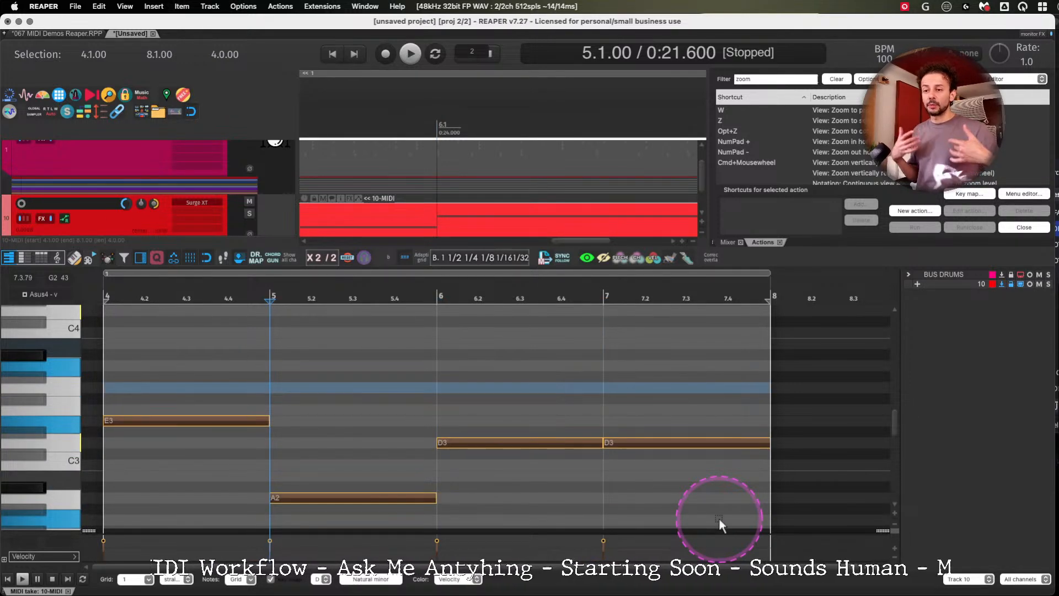
pyautogui.press('super+v')
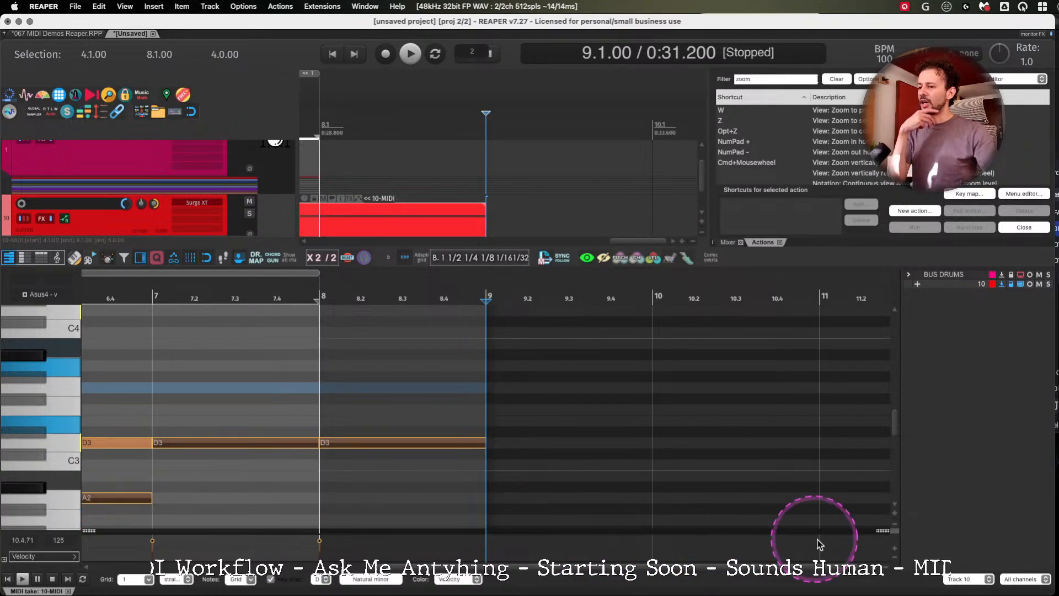
pyautogui.moveTo(792, 567); pyautogui.dragTo(713, 568)
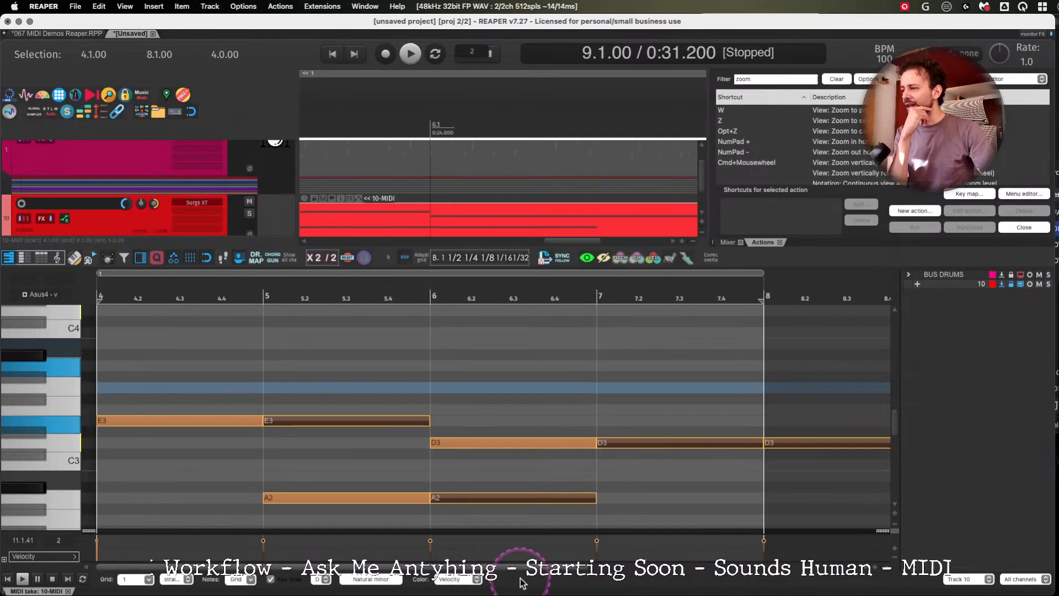
pyautogui.scroll(-2, 887, 573)
pyautogui.scroll(-1, 816, 571)
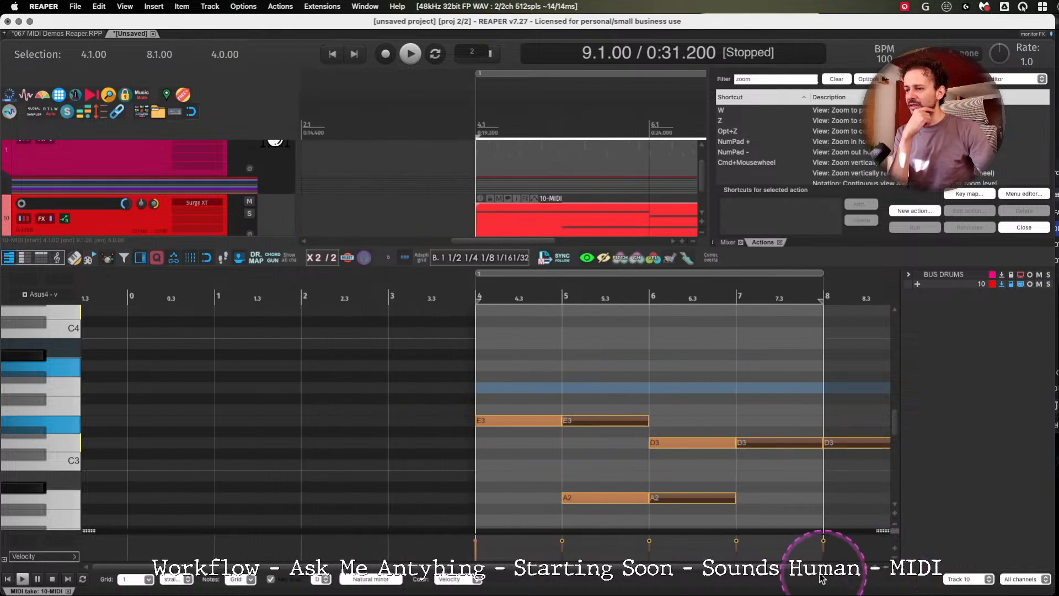
pyautogui.hscroll(5, 811, 571)
pyautogui.moveTo(817, 572); pyautogui.dragTo(789, 575)
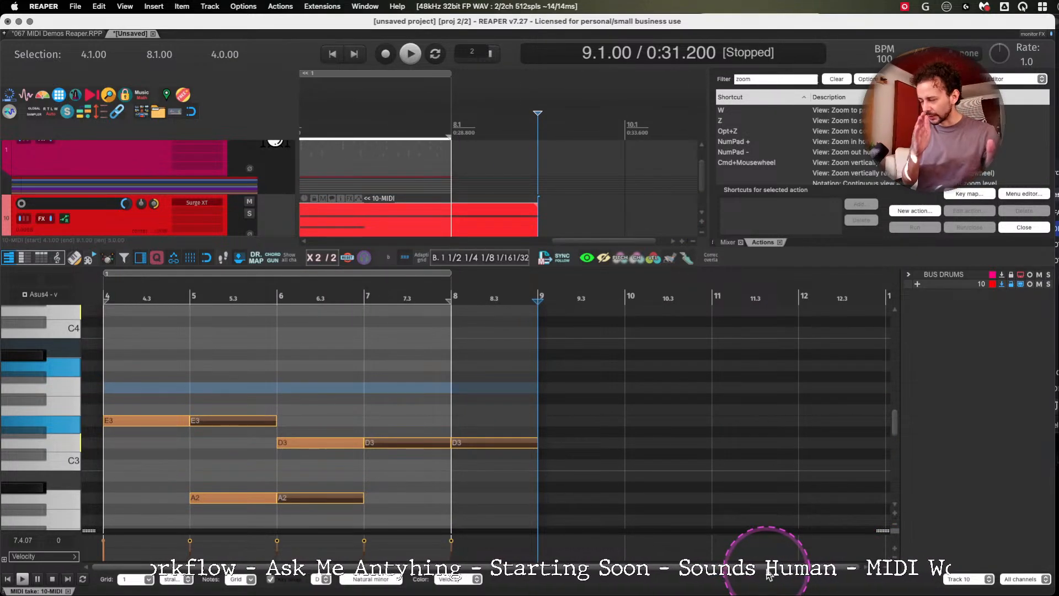
pyautogui.press('Delete')
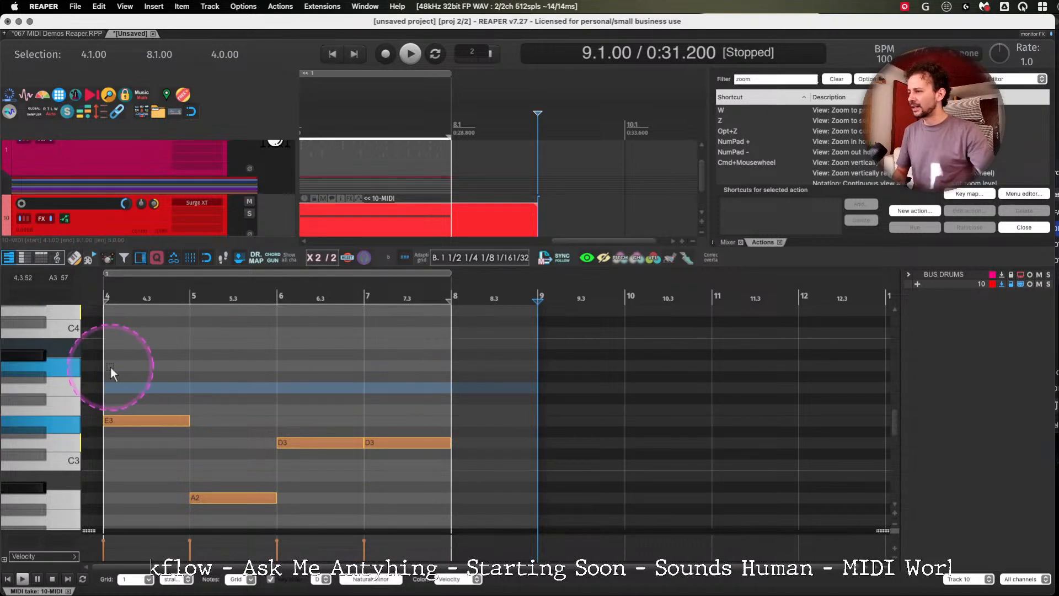
# Duplicate the four notes upward within the scale and raise the copies to A3, D3, G3 and G3.
pyautogui.moveTo(110, 366); pyautogui.dragTo(407, 512)
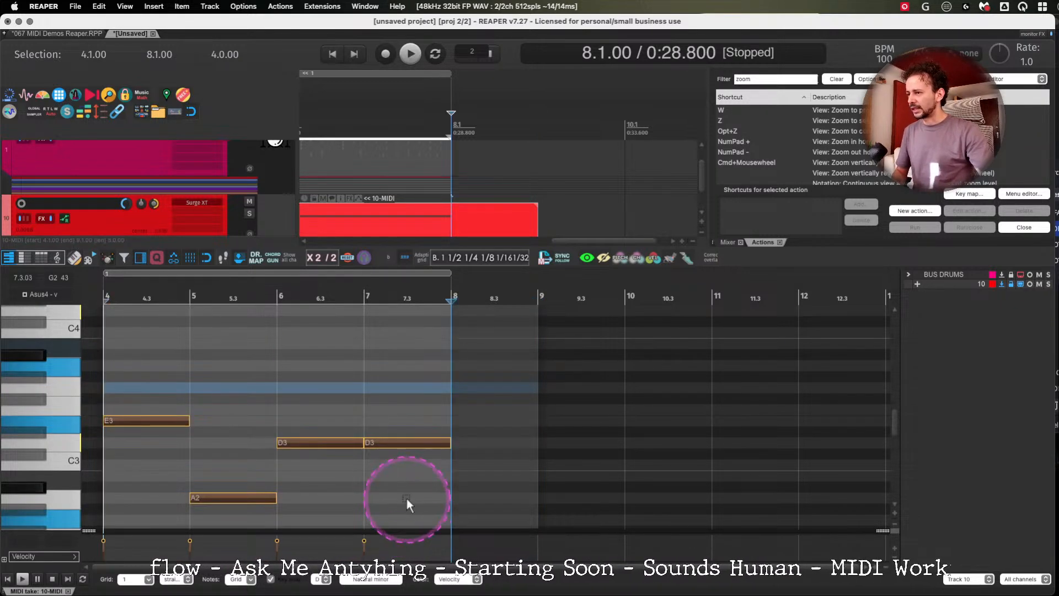
pyautogui.hotkey('alt', 'Up')
pyautogui.press('Up')
pyautogui.press('Down')
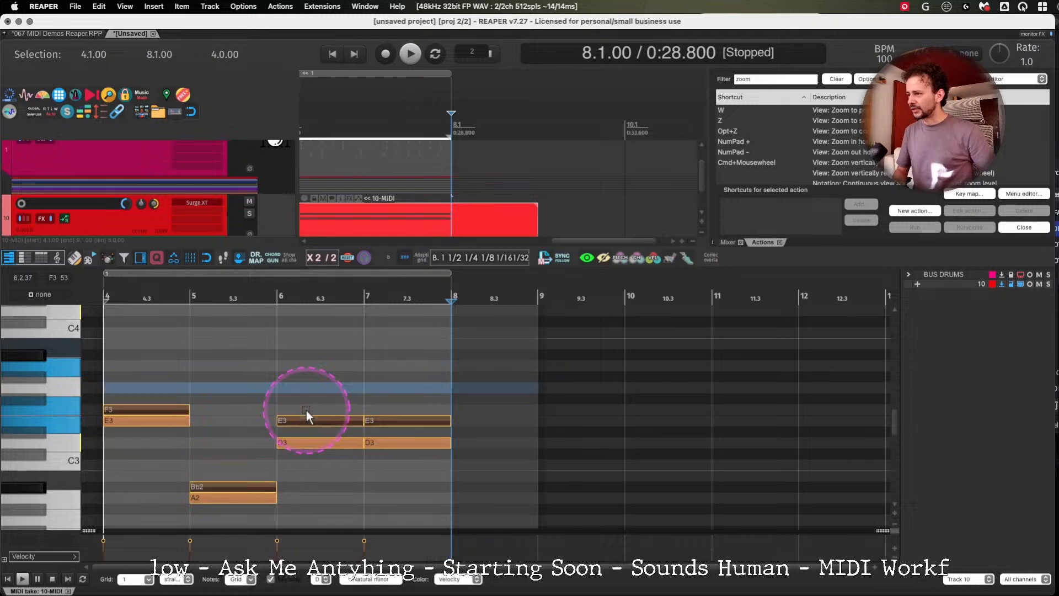
pyautogui.press('Up')
pyautogui.press('Up')
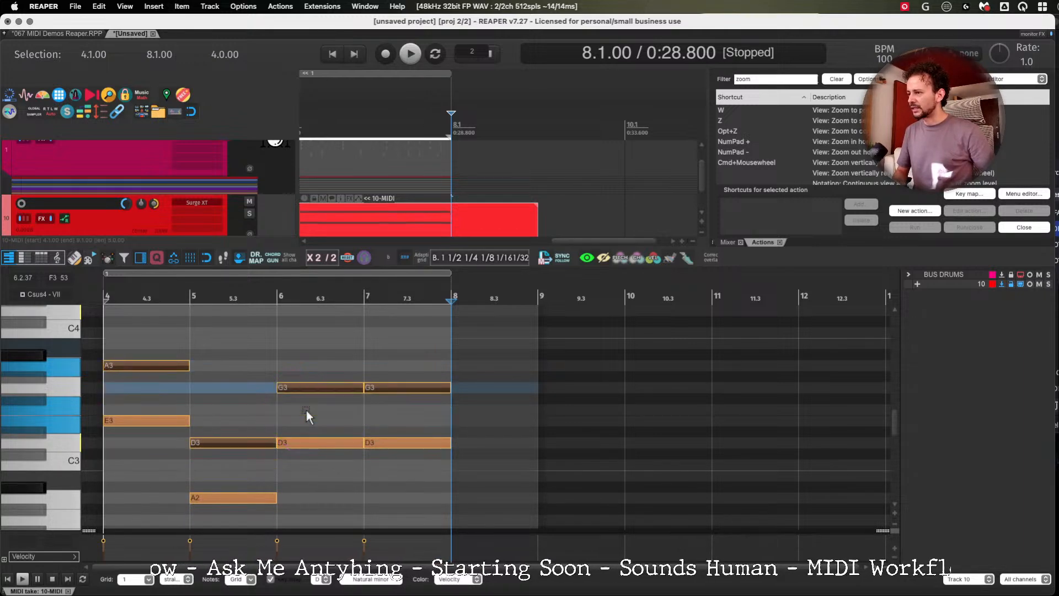
# Undo the duplication and transposition of the four notes.
pyautogui.press('super+z')
pyautogui.press('super+z')
pyautogui.press('super+z')
pyautogui.press('super+z')
pyautogui.press('super+z')
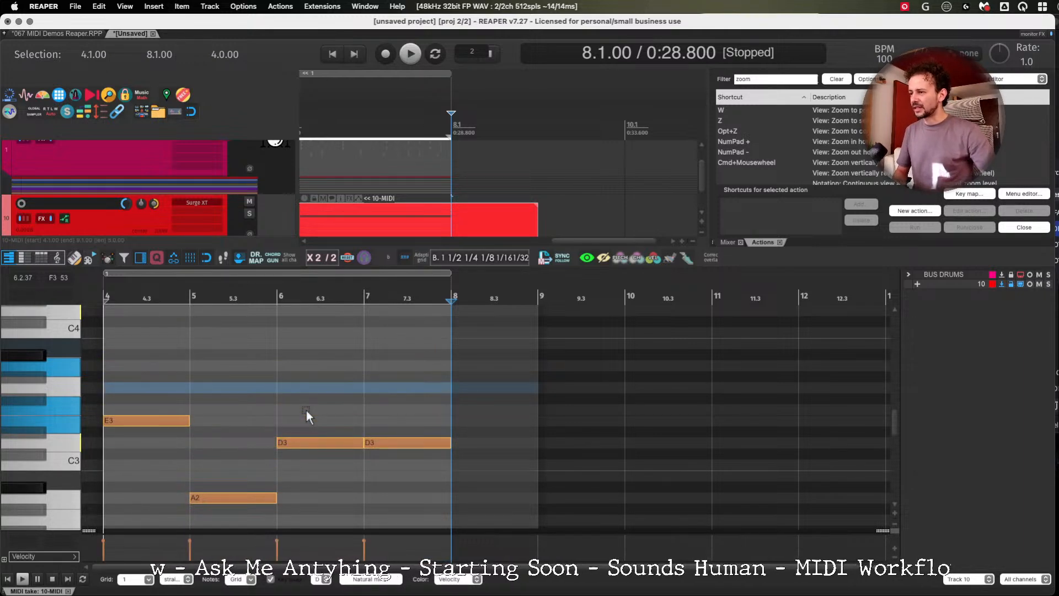
# Look up the MIDI editor action assigned to Cmd+V and widen the action list to read its full description.
pyautogui.click(233, 403)
pyautogui.click(908, 78)
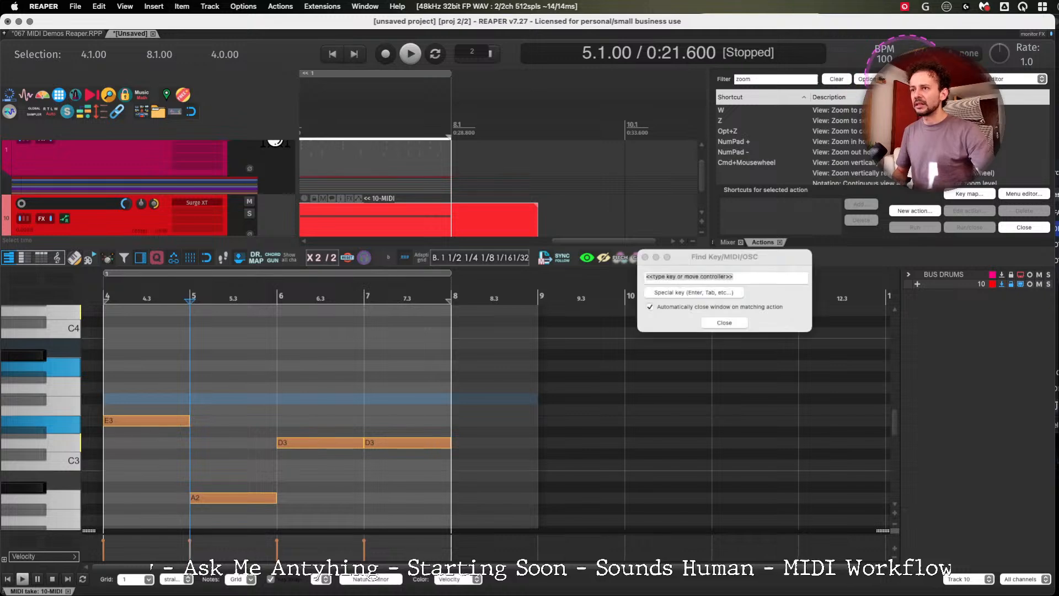
pyautogui.click(694, 292)
pyautogui.press('super+v')
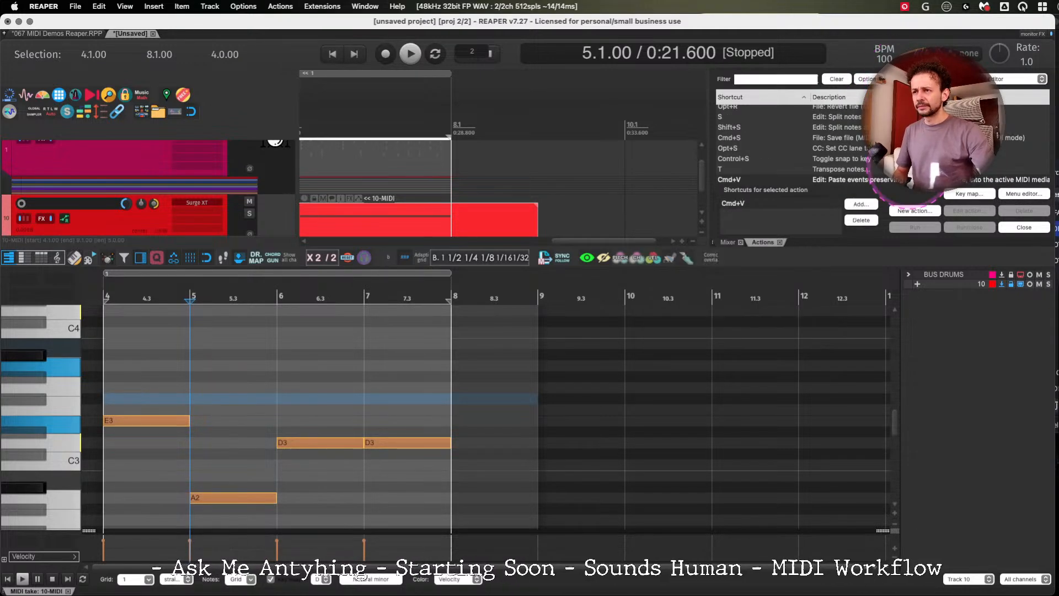
pyautogui.moveTo(713, 153); pyautogui.dragTo(549, 151)
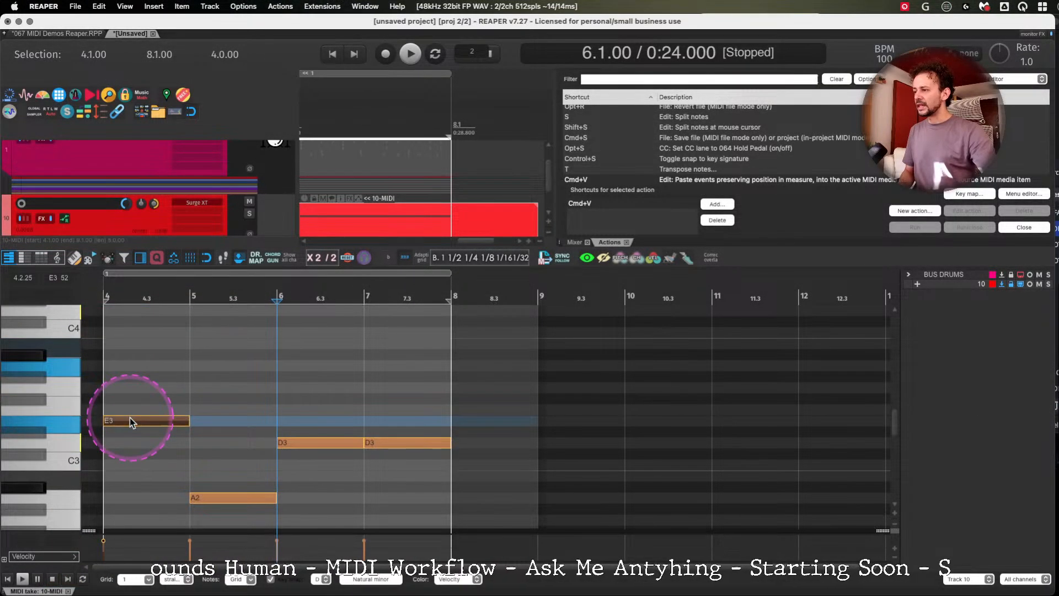
# Try pasting a copy of the bar 4 E3 note into bar 6, and delete the pasted note.
pyautogui.press('super+v')
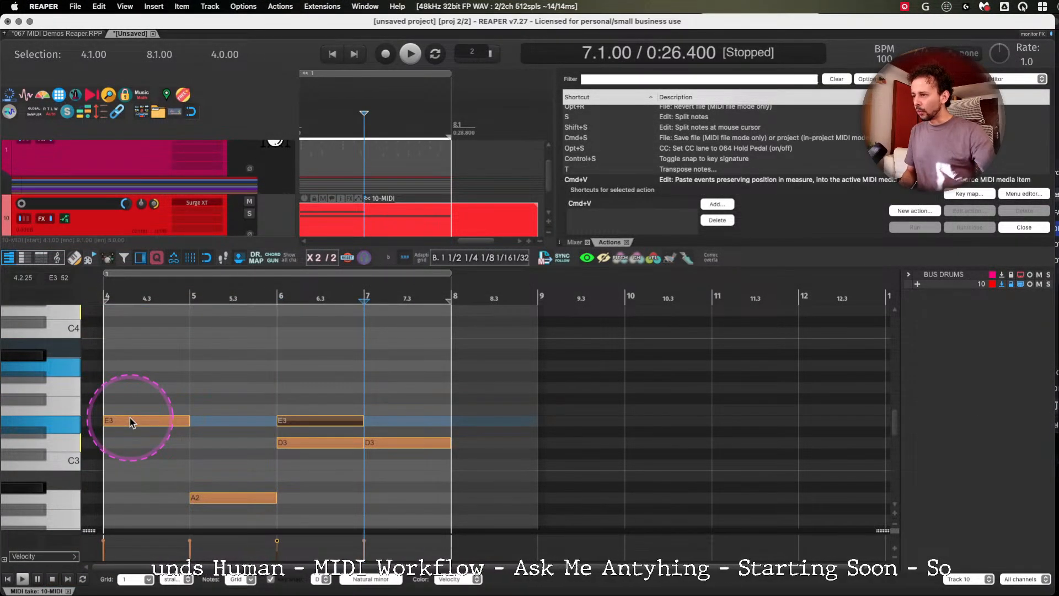
pyautogui.click(226, 406)
pyautogui.click(313, 421)
pyautogui.press('Delete')
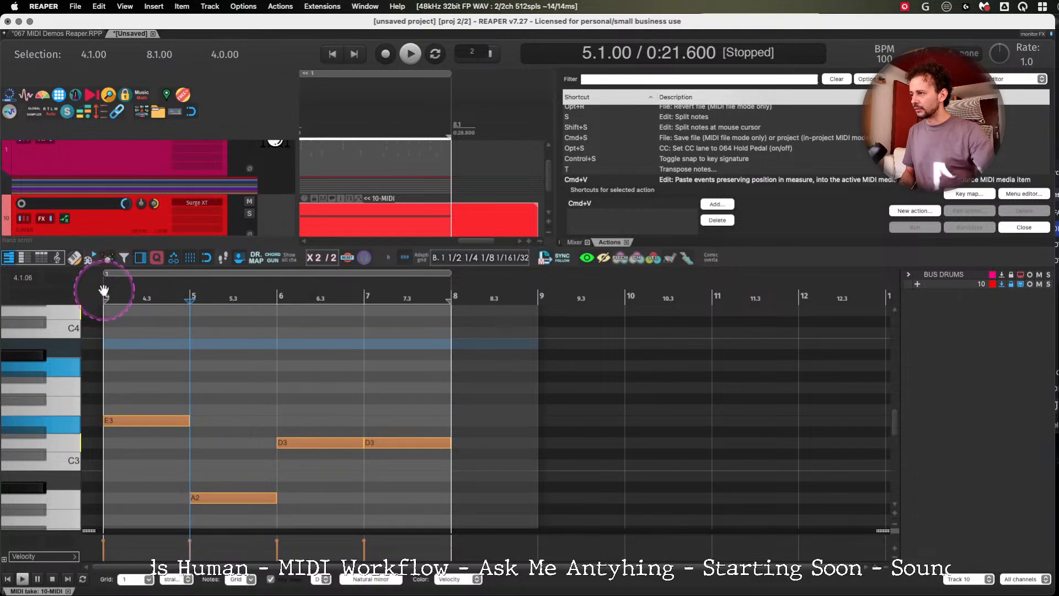
# Try pasting the E3 note into bar 5, and undo the paste.
pyautogui.click(106, 295)
pyautogui.click(130, 419)
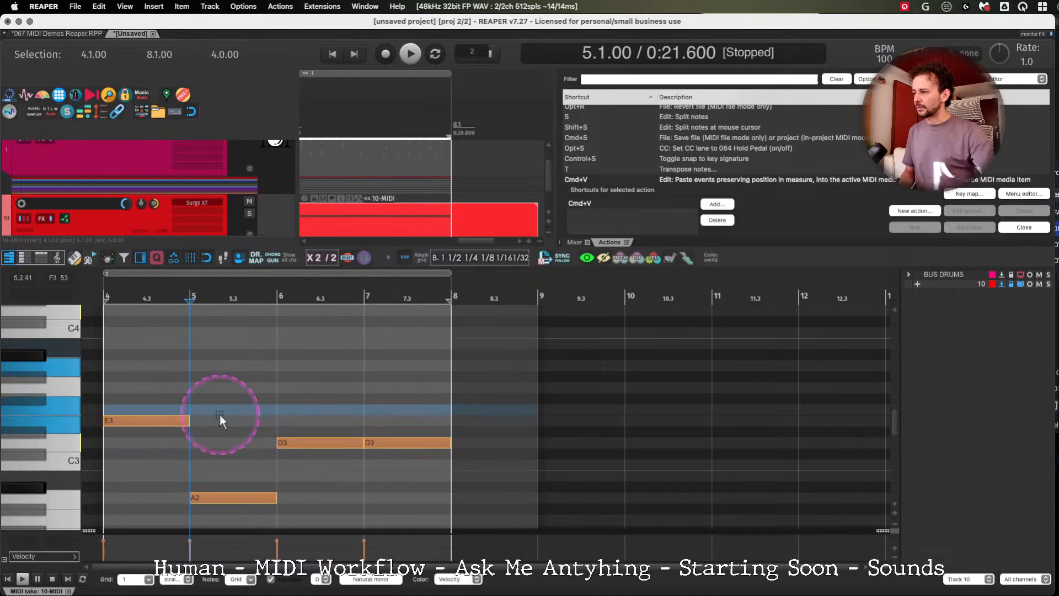
pyautogui.press('super+v')
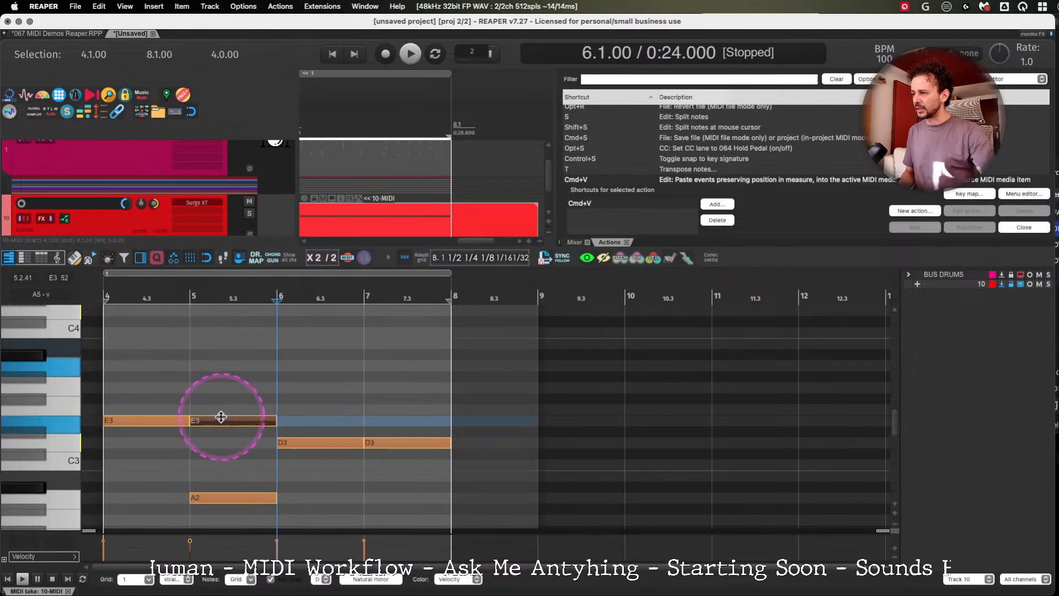
pyautogui.press('super+v')
pyautogui.press('super+z')
pyautogui.press('super+z')
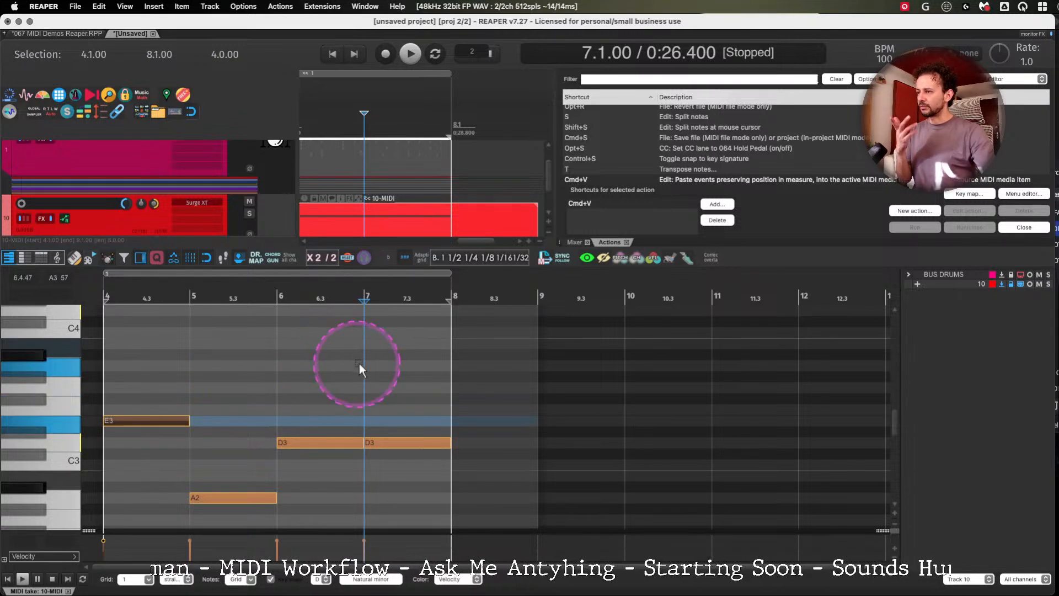
# Try pasting the E3 note into bar 6 and again into bar 7, deleting each pasted copy.
pyautogui.click(369, 394)
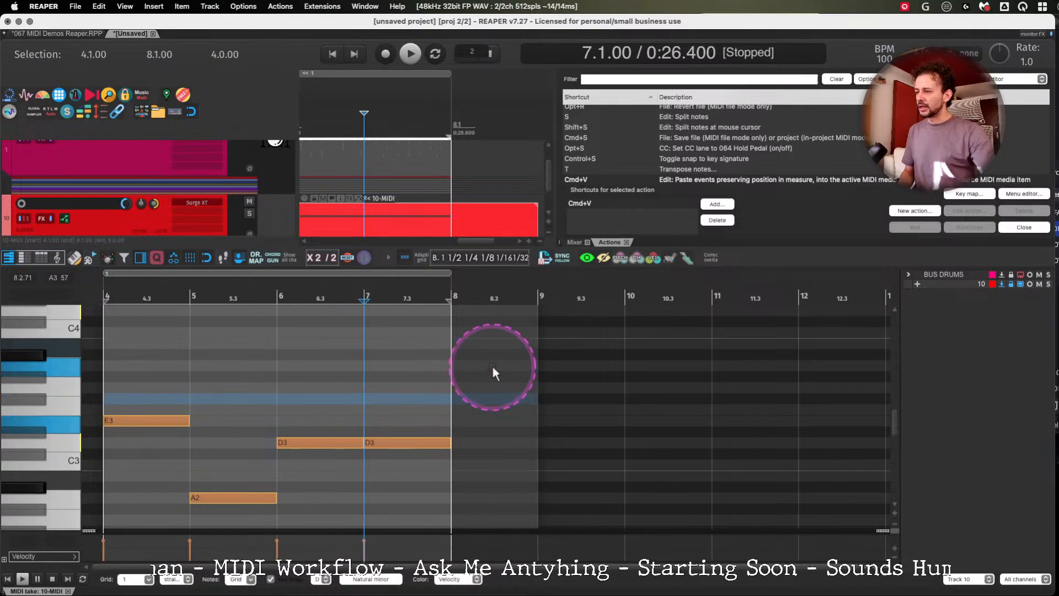
pyautogui.click(275, 370)
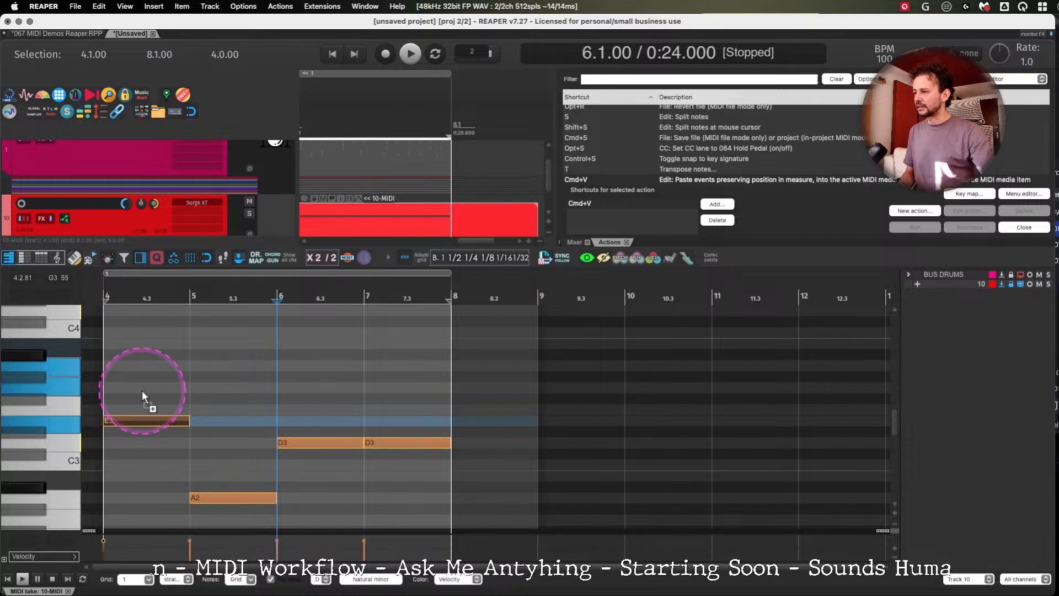
pyautogui.press('super+v')
pyautogui.press('ctrl')
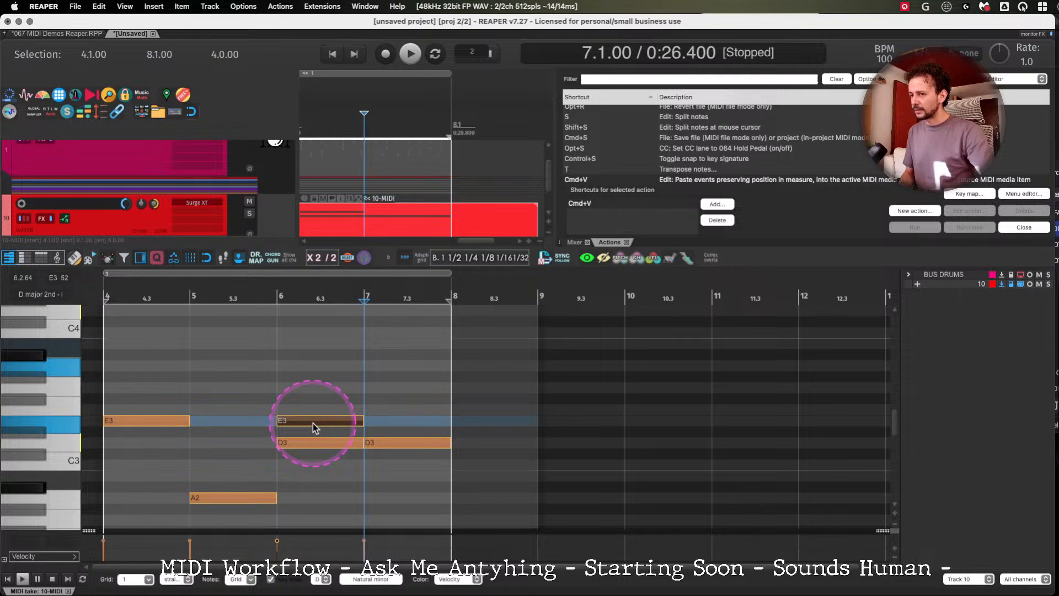
pyautogui.click(128, 421)
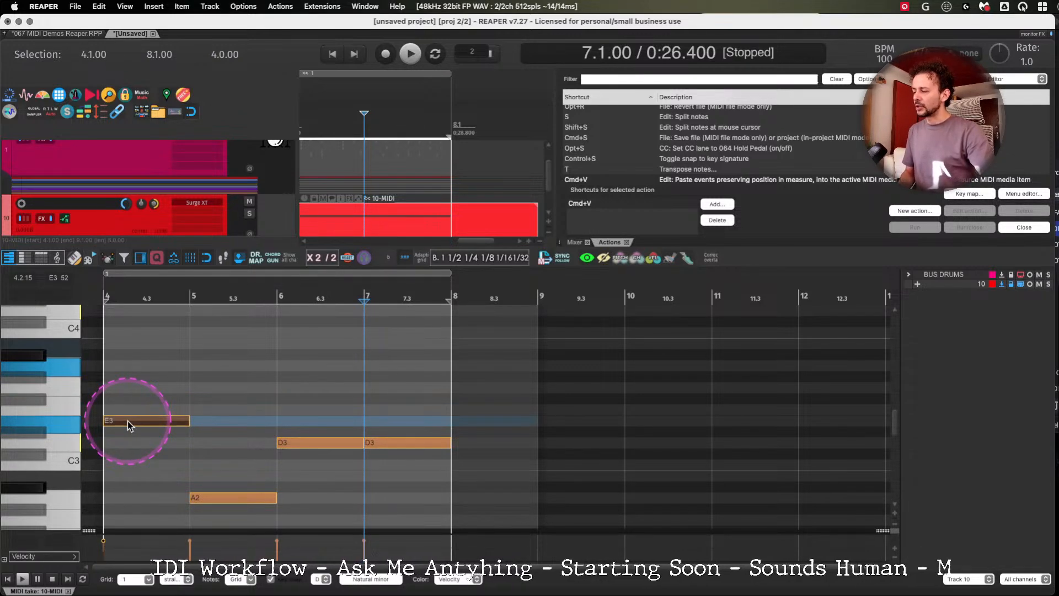
pyautogui.press('super+v')
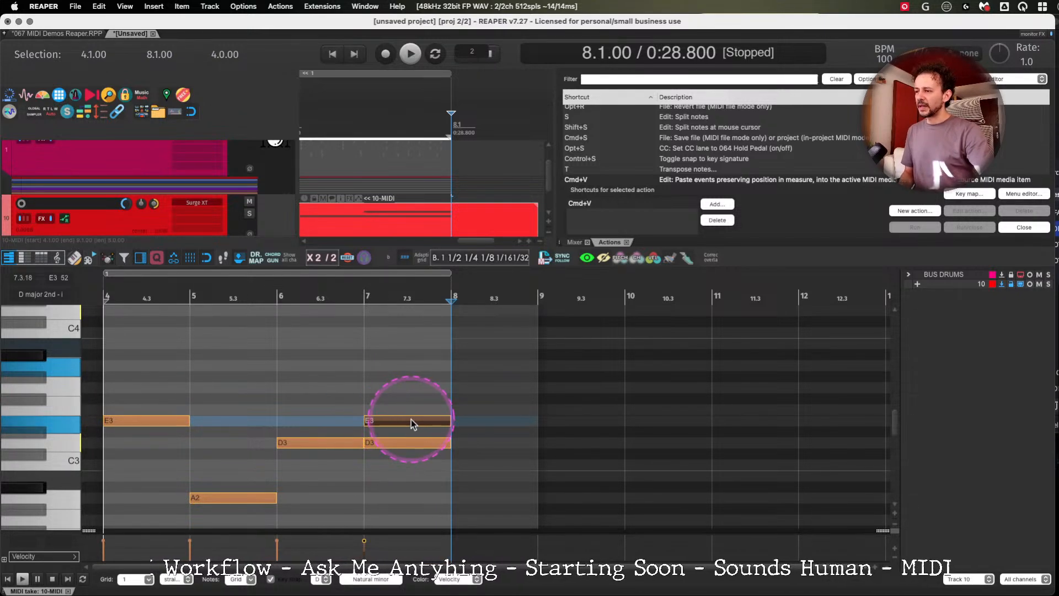
pyautogui.press('Delete')
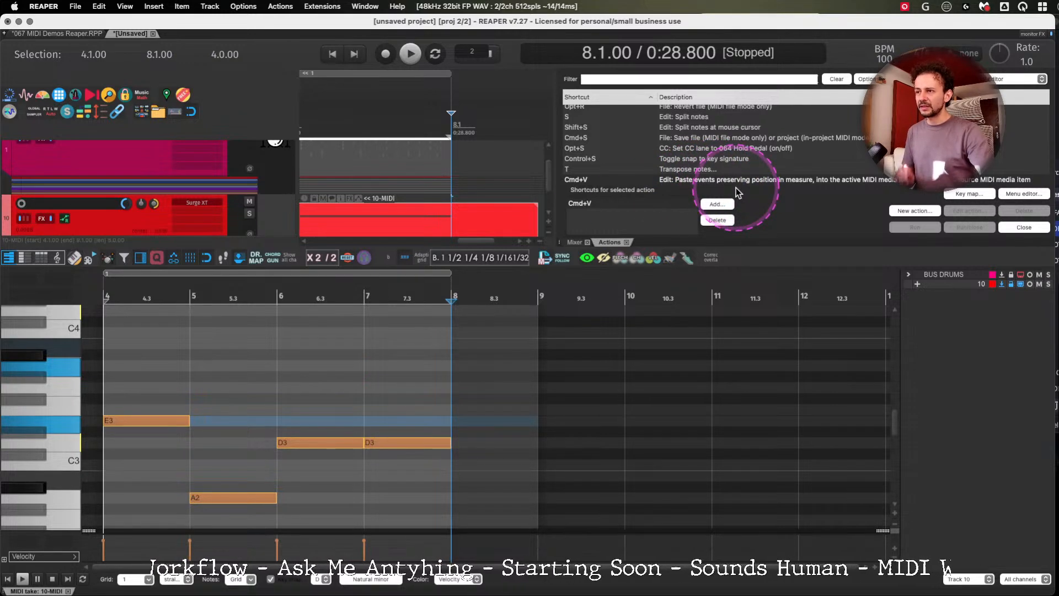
# Duplicate the four notes in bars 4 to 7 and align the copies with the originals from bar 4.
pyautogui.click(145, 420)
pyautogui.moveTo(136, 380); pyautogui.dragTo(393, 502)
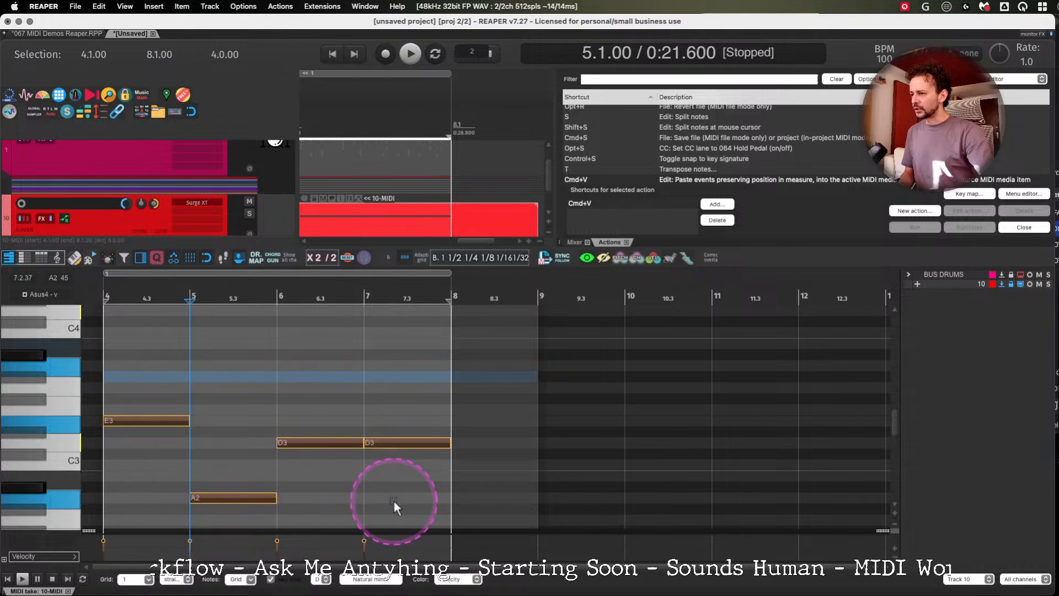
pyautogui.press('super+c')
pyautogui.press('super+v')
pyautogui.press('Left')
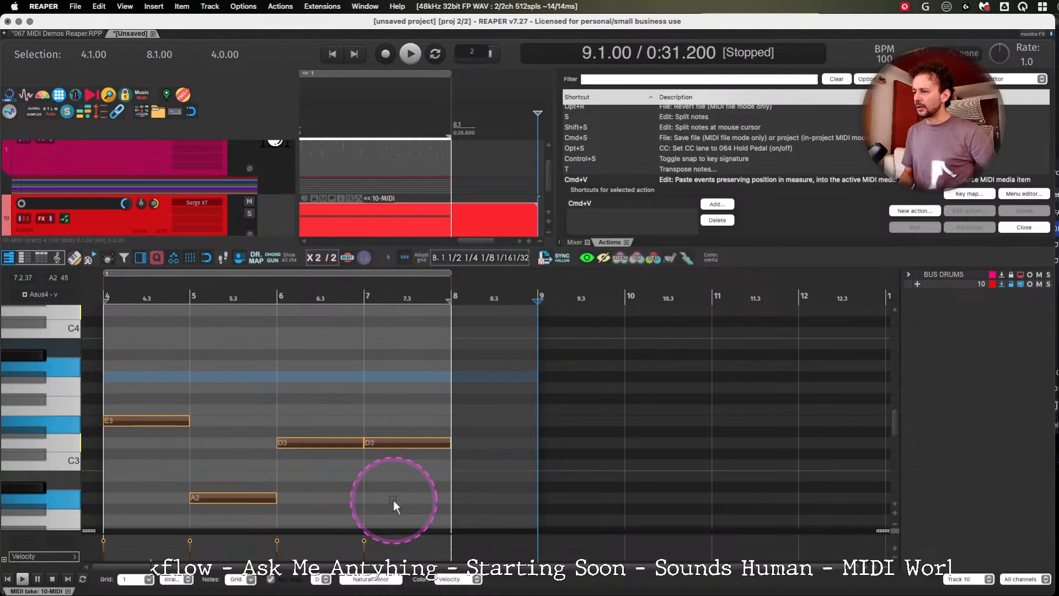
# Transpose the duplicated notes upward within the scale to G3, C3, F3 and F3.
pyautogui.press('Up')
pyautogui.press('Up')
pyautogui.press('Up')
pyautogui.press('Up')
pyautogui.press('Down')
pyautogui.press('Down')
pyautogui.press('Up')
pyautogui.press('Up')
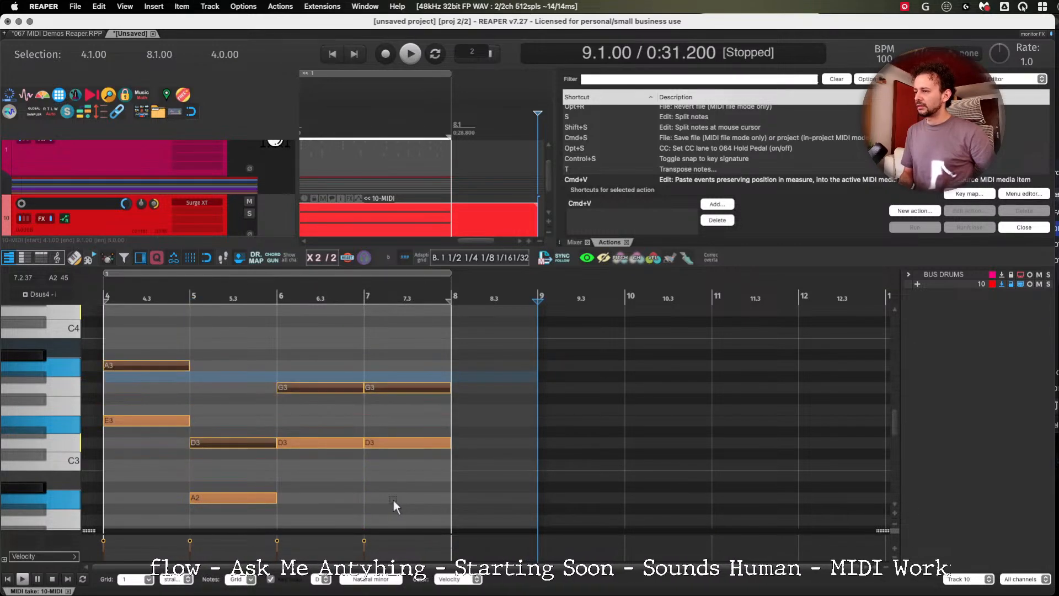
pyautogui.press('Down')
pyautogui.press('Down')
pyautogui.press('Up')
pyautogui.press('Down')
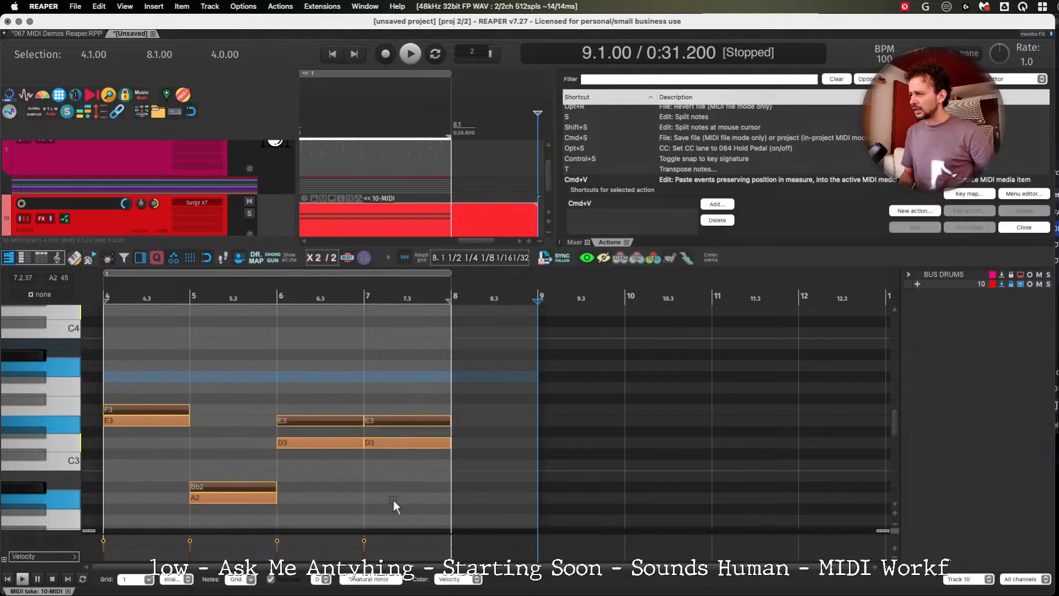
pyautogui.press('Up')
pyautogui.press('Down')
pyautogui.press('Up')
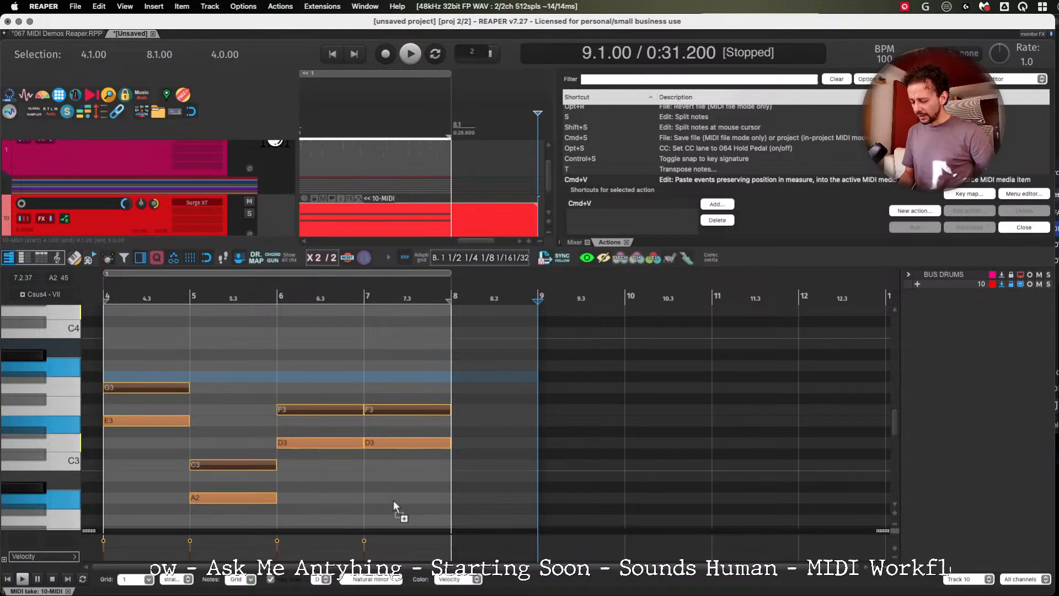
# Try pasting four-note copies from bar 9 and from bar 13, removing each pasted group.
pyautogui.press('super+v')
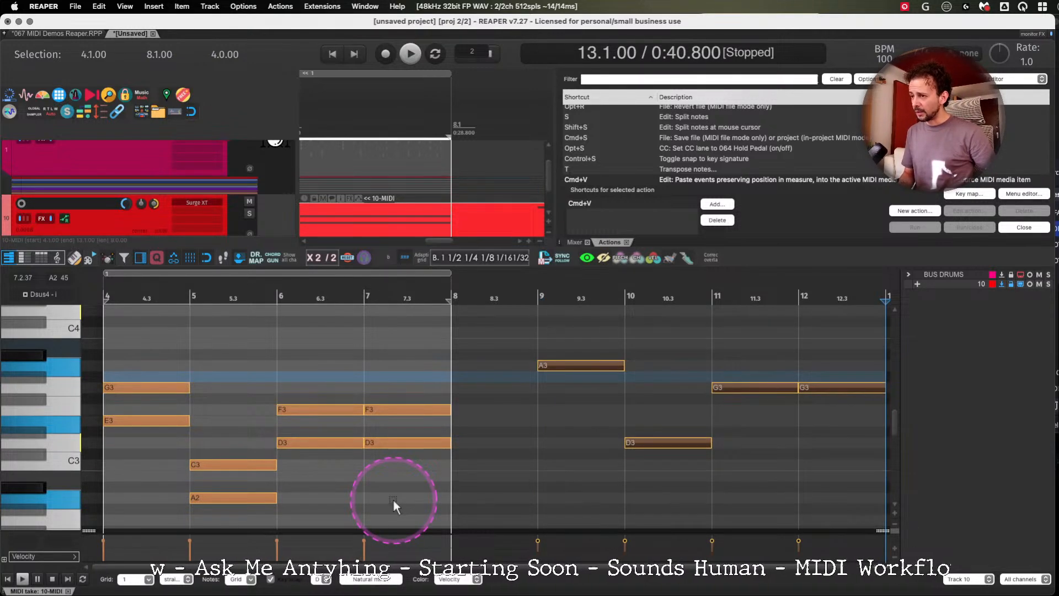
pyautogui.press('Down')
pyautogui.press('super+x')
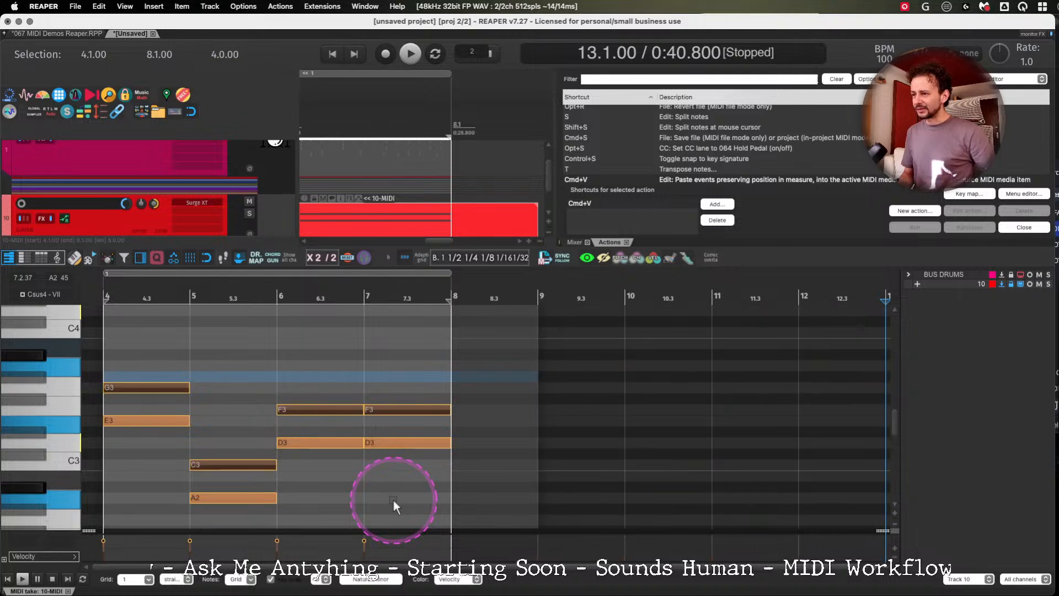
pyautogui.press('super+v')
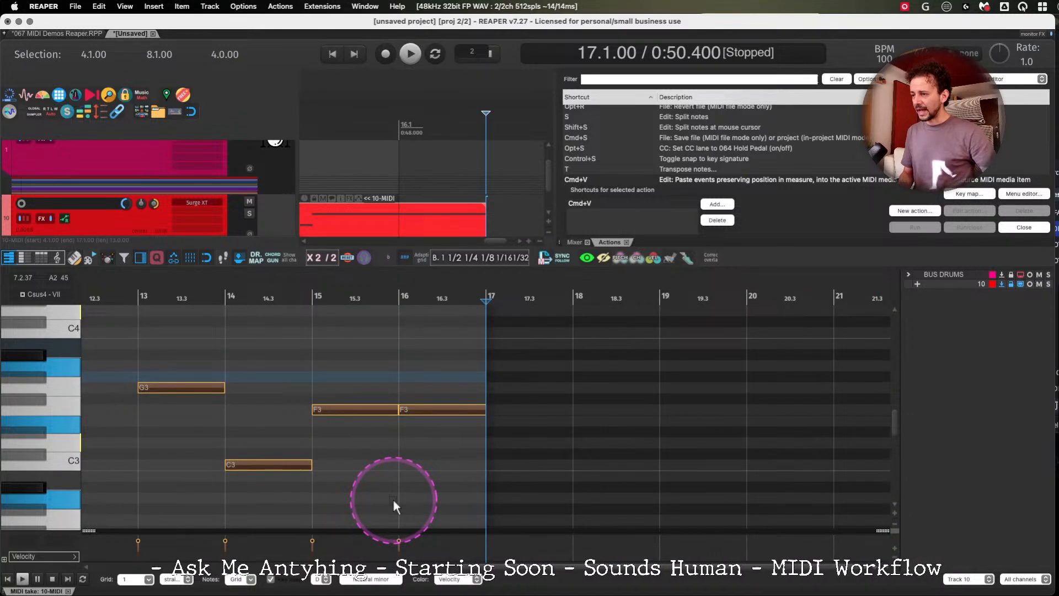
pyautogui.hscroll(-10, 601, 568)
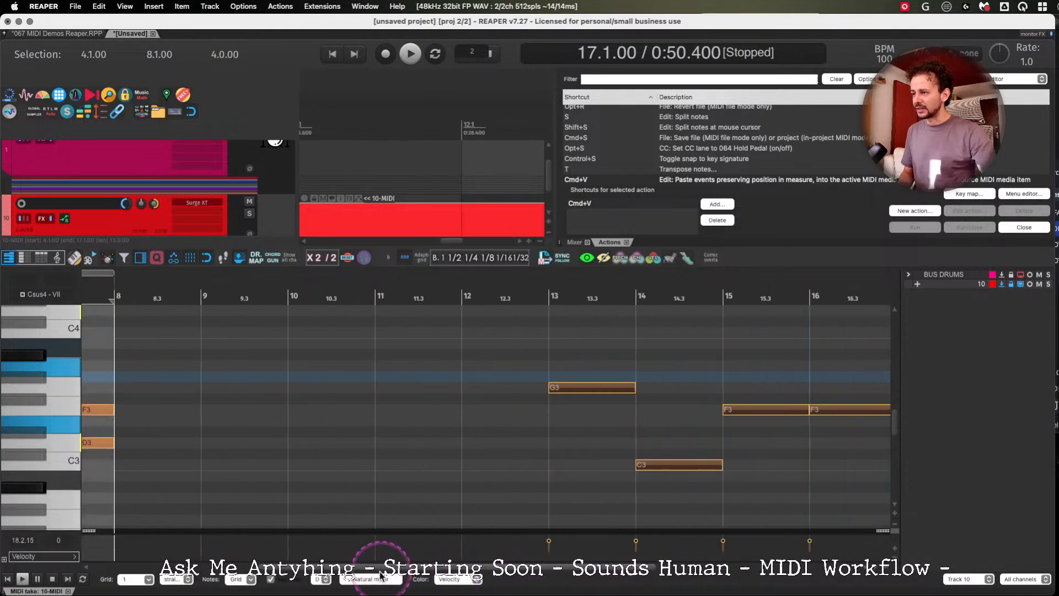
pyautogui.scroll(-5, 881, 574)
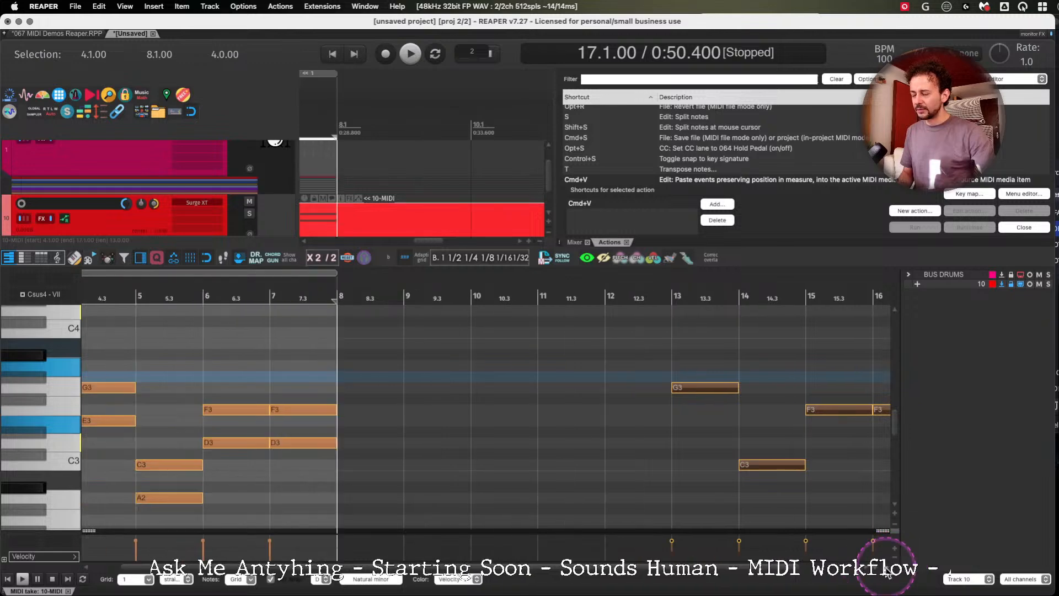
pyautogui.hscroll(3, 696, 575)
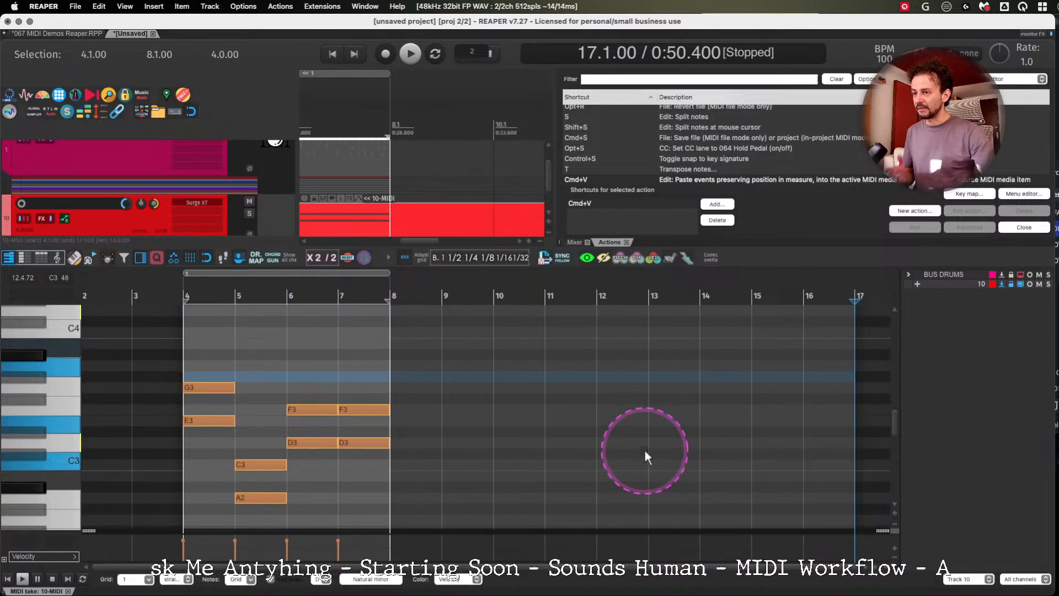
# Select the upper notes G3, C3, F3 and F3 in bars 4 to 7 one by one, and clear the selection.
pyautogui.keyDown('super'); pyautogui.click(216, 388); pyautogui.keyUp('super')
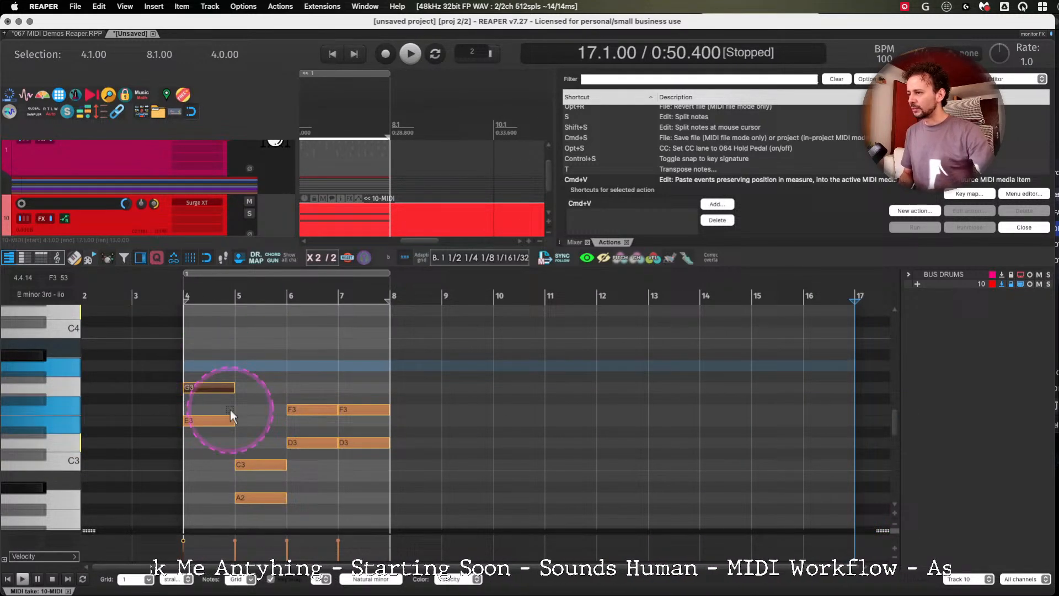
pyautogui.keyDown('super'); pyautogui.click(256, 465); pyautogui.keyUp('super')
pyautogui.keyDown('super'); pyautogui.click(301, 409); pyautogui.keyUp('super')
pyautogui.keyDown('super'); pyautogui.click(362, 411); pyautogui.keyUp('super')
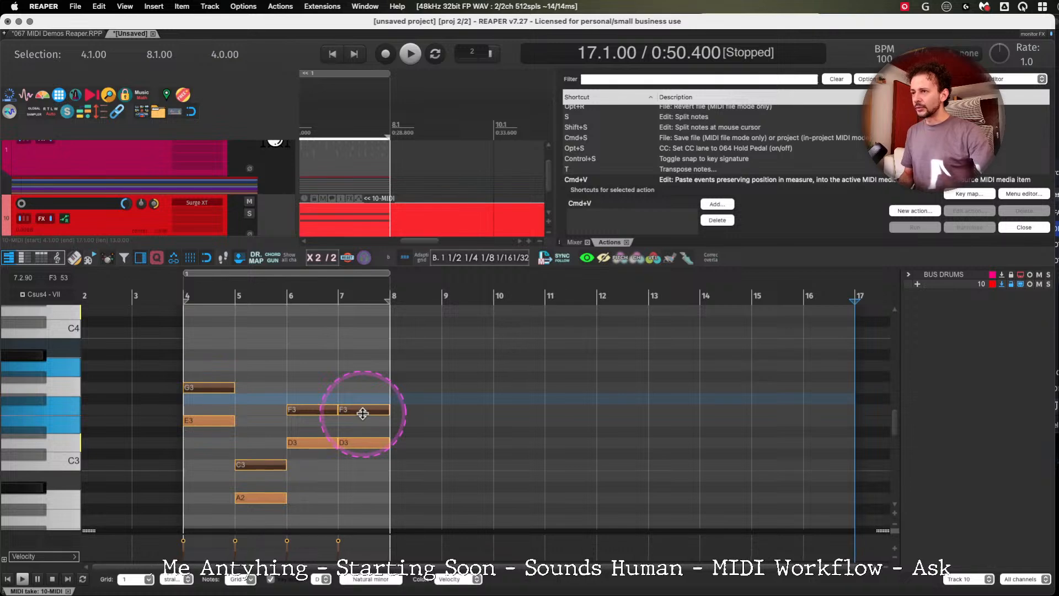
pyautogui.click(239, 385)
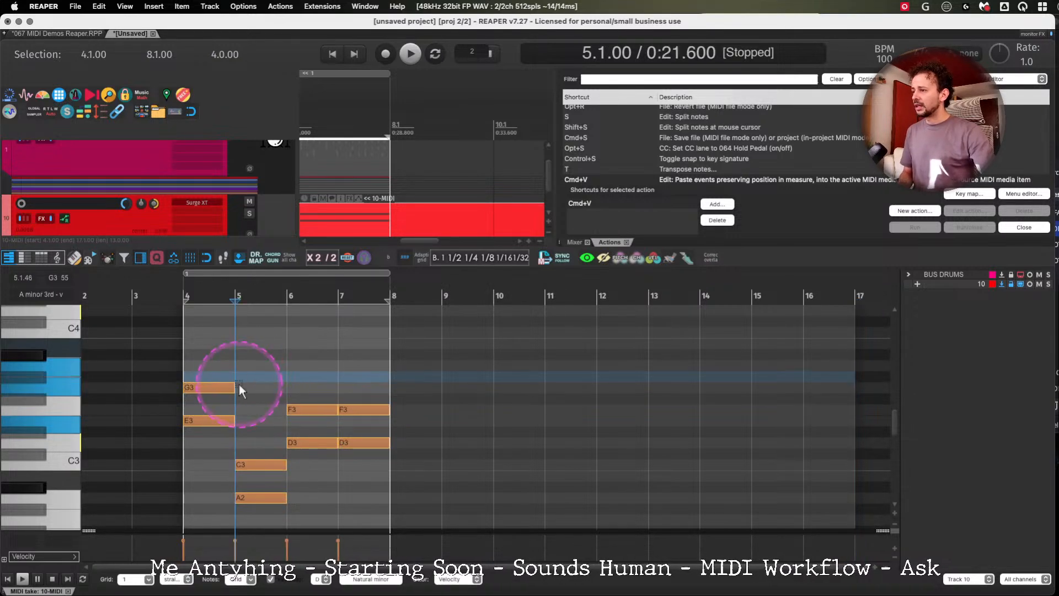
# Select the four upper notes in bars 4 to 7 and paste a copy of them from bar 6.
pyautogui.click(267, 388)
pyautogui.moveTo(217, 388); pyautogui.dragTo(217, 390)
pyautogui.moveTo(248, 432); pyautogui.dragTo(280, 462)
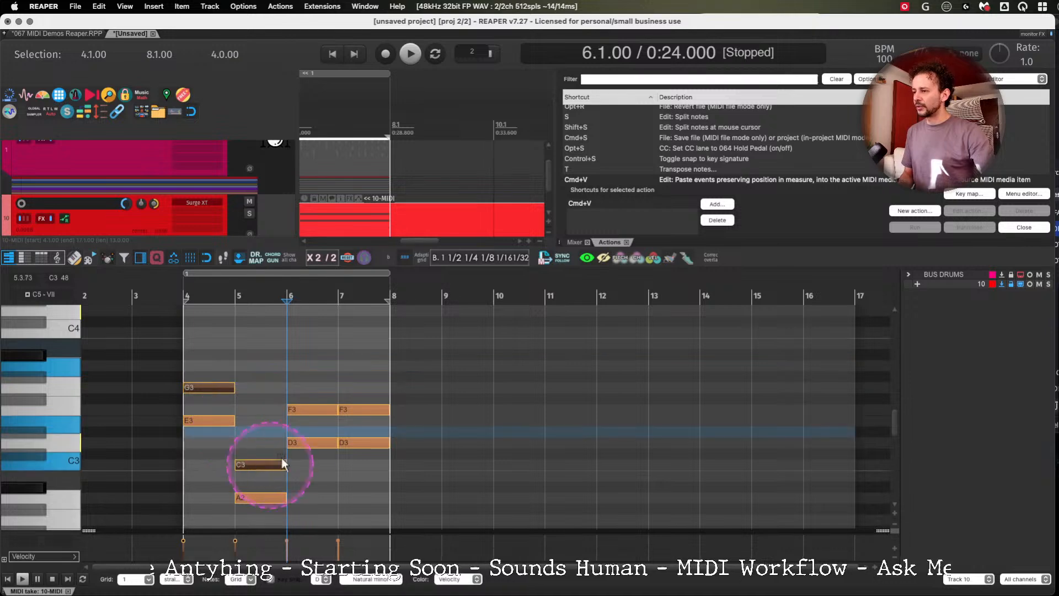
pyautogui.moveTo(311, 389); pyautogui.dragTo(349, 411)
pyautogui.press('super+v')
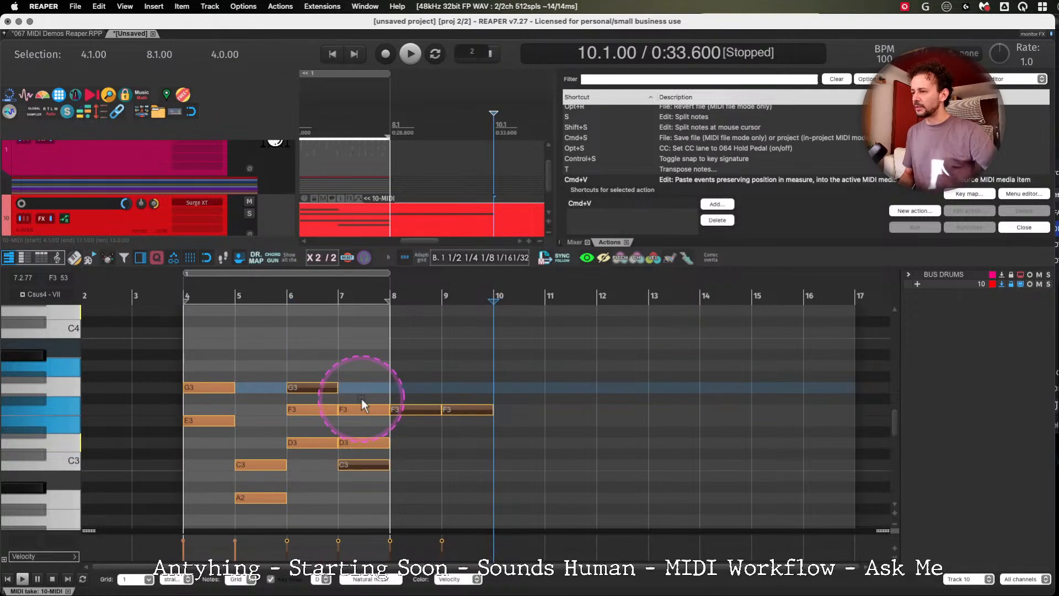
# Move the pasted notes back to start at bar 4 and transpose them within the scale to Bb3, E3, A3 and A3.
pyautogui.press('Up')
pyautogui.press('Left')
pyautogui.press('Left')
pyautogui.press('Up')
pyautogui.press('Down')
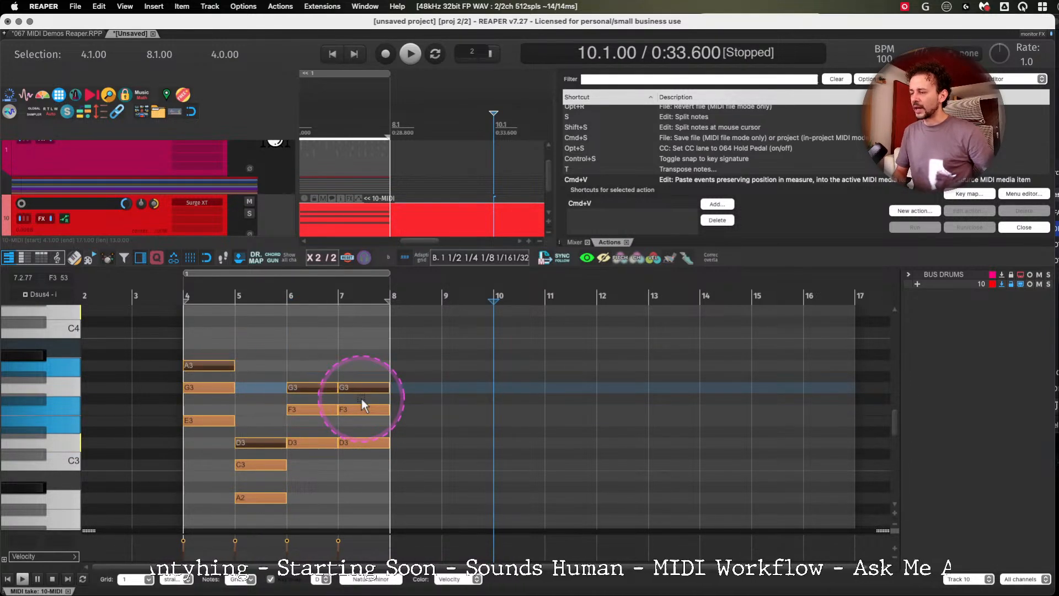
pyautogui.press('Up')
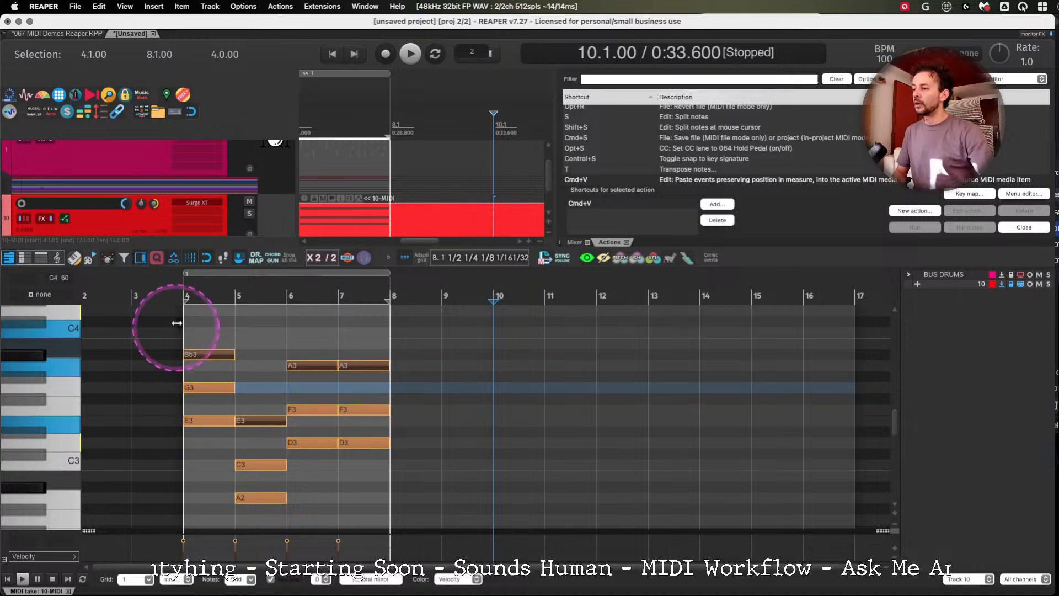
pyautogui.moveTo(206, 327); pyautogui.dragTo(381, 374)
pyautogui.keyDown('super'); pyautogui.click(269, 419); pyautogui.keyUp('super')
pyautogui.moveTo(269, 419); pyautogui.dragTo(273, 379)
pyautogui.press('Delete')
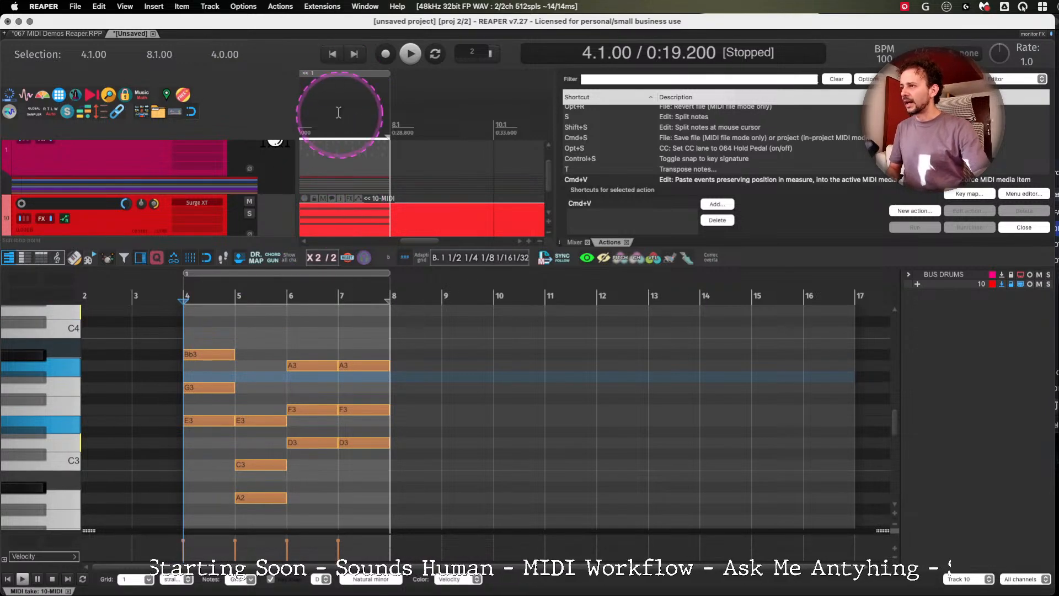
# Zoom to the time selection of bars 4 to 7 and play back the three-note chords.
pyautogui.press('z')
pyautogui.press('space')
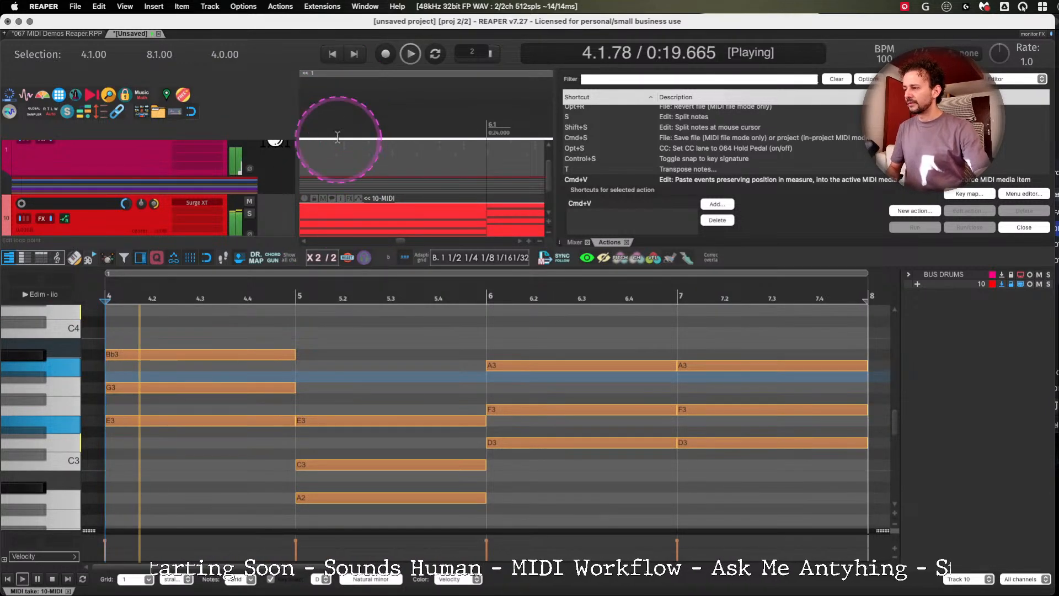
pyautogui.press('space')
pyautogui.click(447, 381)
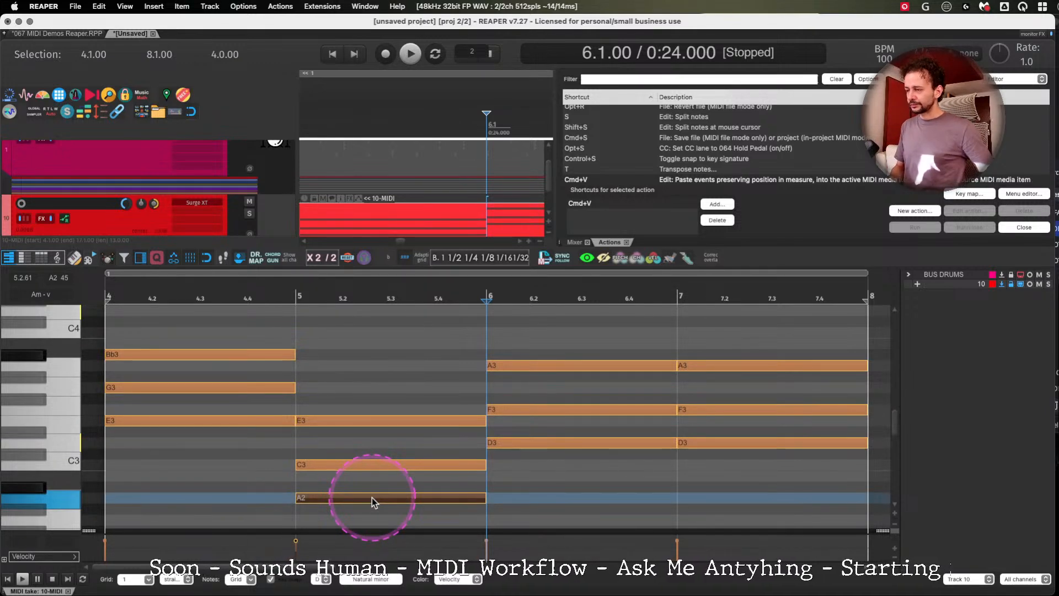
# Add a bar-long G3 to the A2-C3-E3 chord in bar 5 and play back the progression from bar 4.
pyautogui.moveTo(372, 497); pyautogui.dragTo(373, 510)
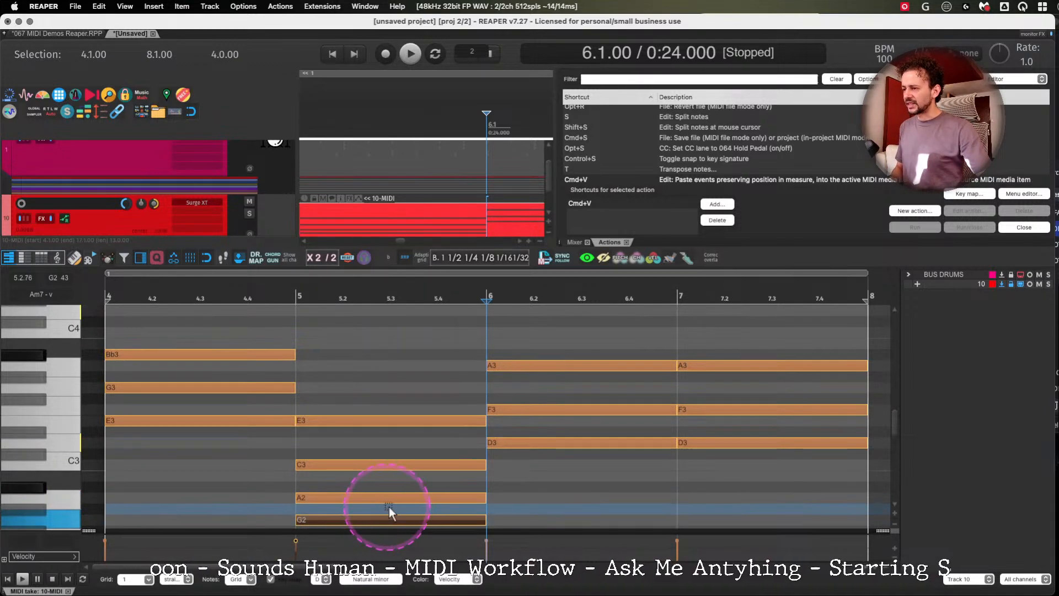
pyautogui.hotkey('alt', 'Up')
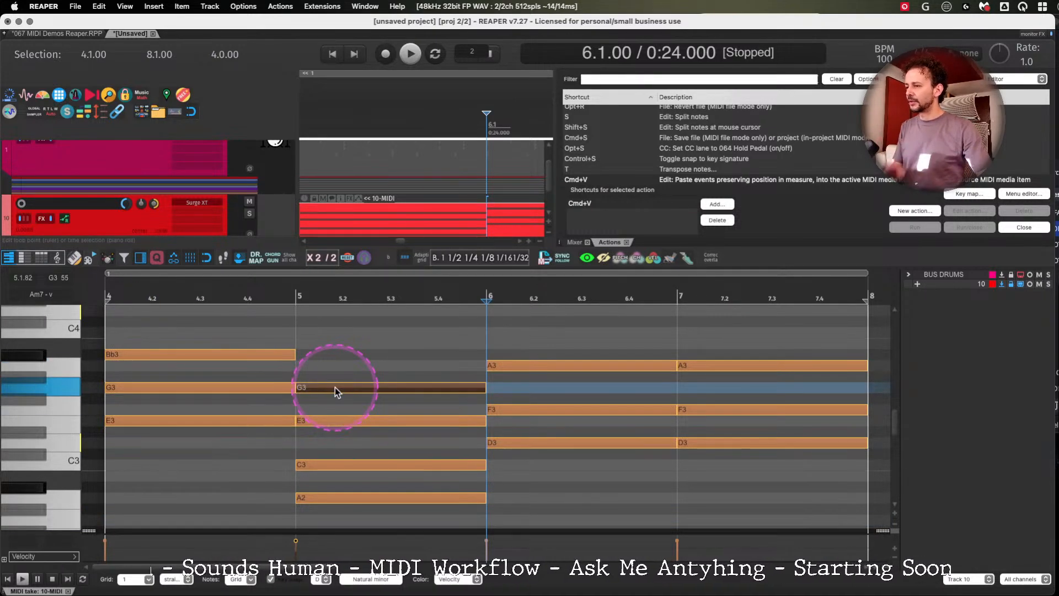
pyautogui.click(104, 320)
pyautogui.press('space')
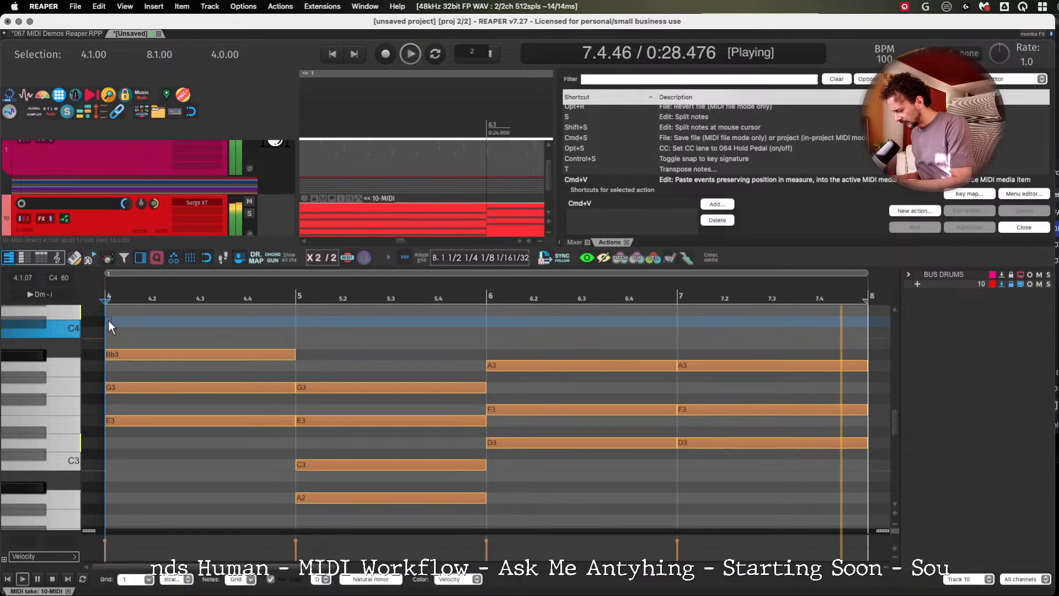
pyautogui.press('space')
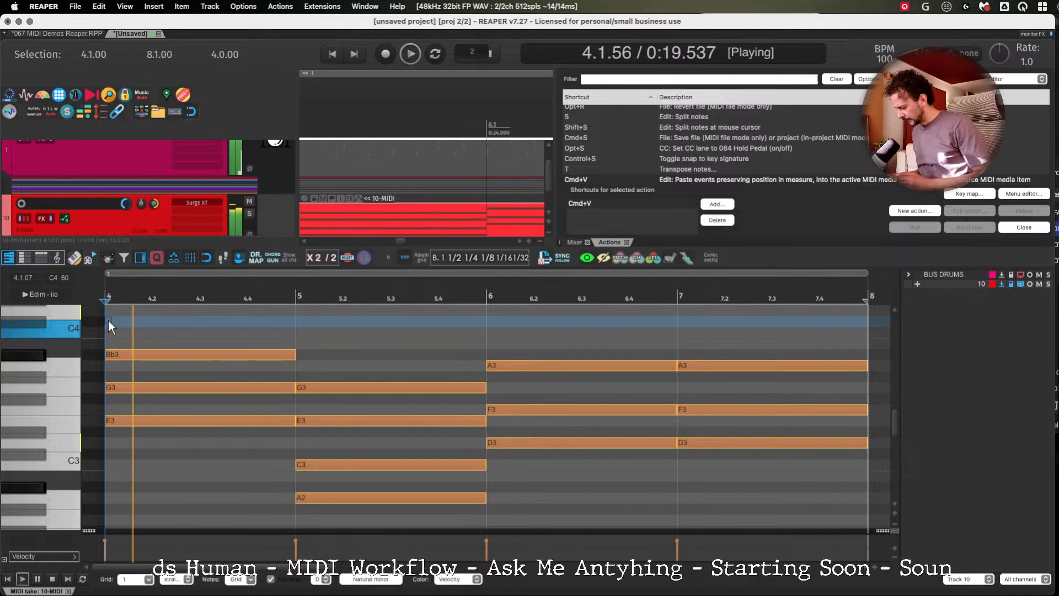
pyautogui.press('space')
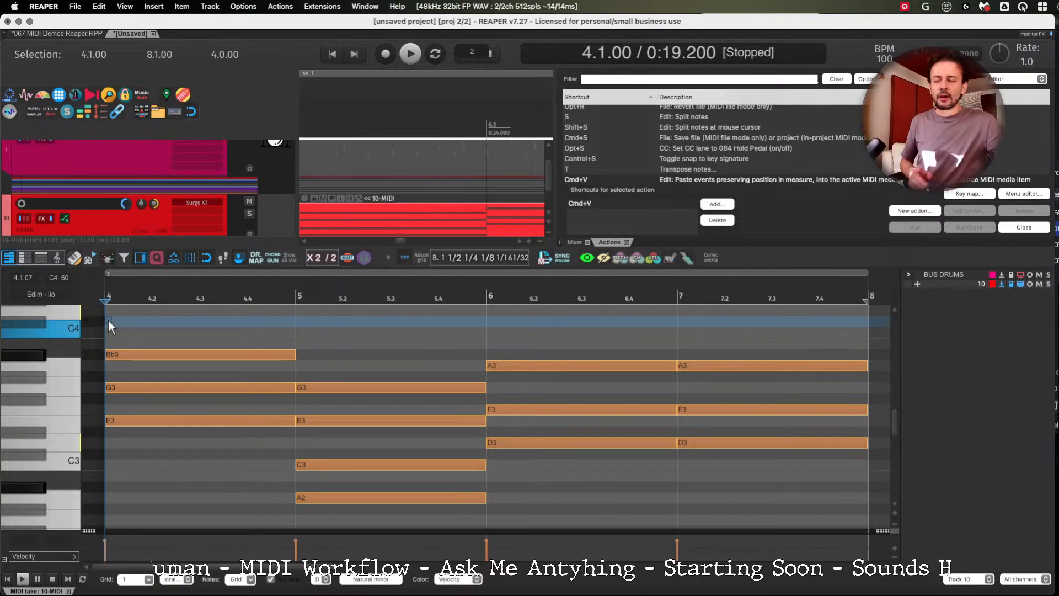
# Widen the arrange view slightly against the action list and place the edit cursor at the start of bar 6.
pyautogui.click(108, 320)
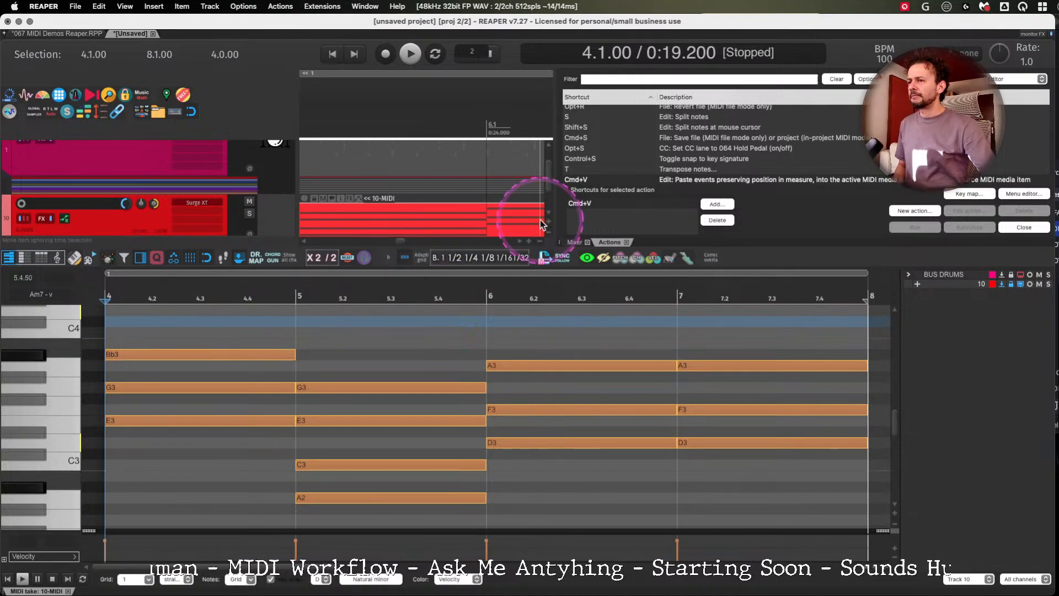
pyautogui.moveTo(558, 185); pyautogui.dragTo(598, 184)
pyautogui.click(443, 336)
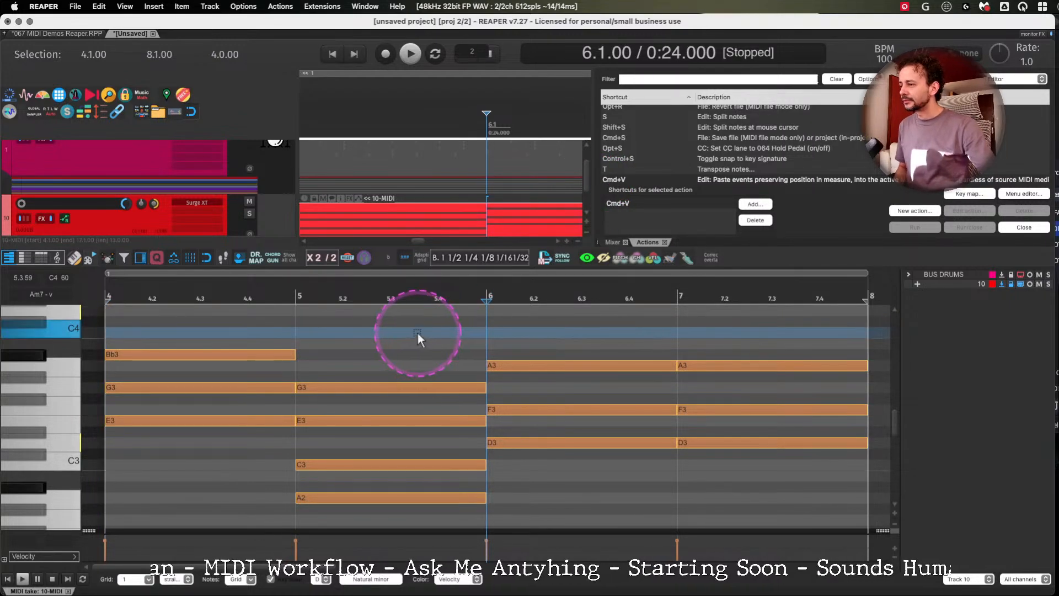
# Paste copies of the Bb3 note at bars 5 and 6 of the MIDI take.
pyautogui.click(389, 360)
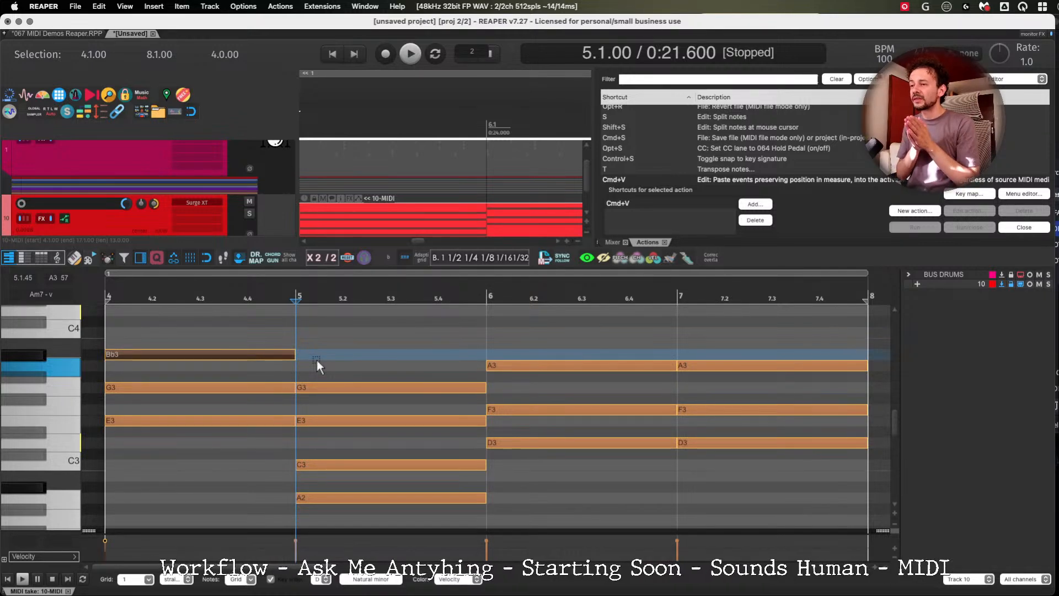
pyautogui.scroll(-6, 317, 360)
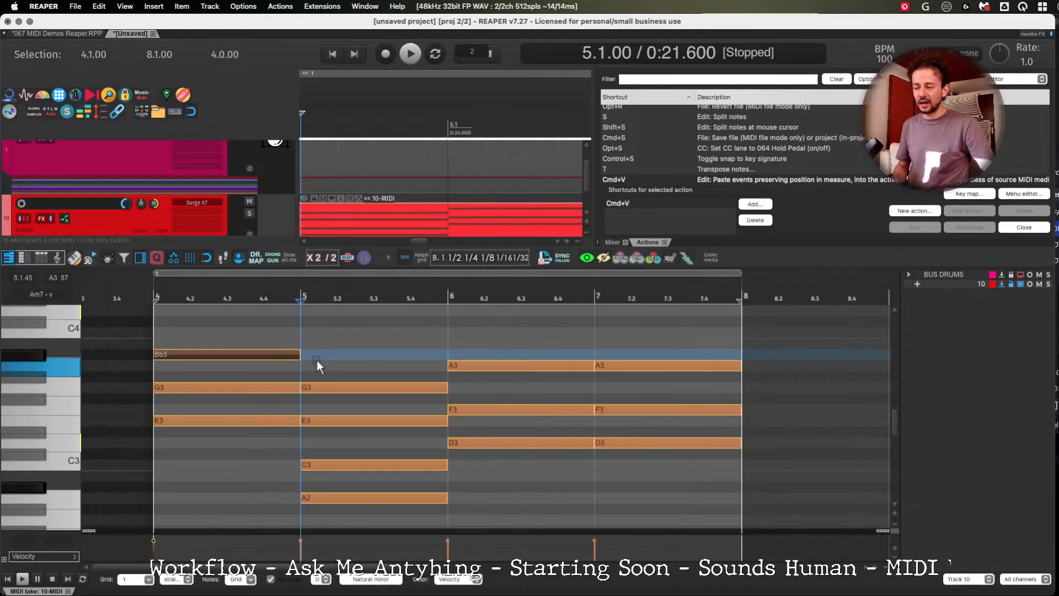
pyautogui.press('super+v')
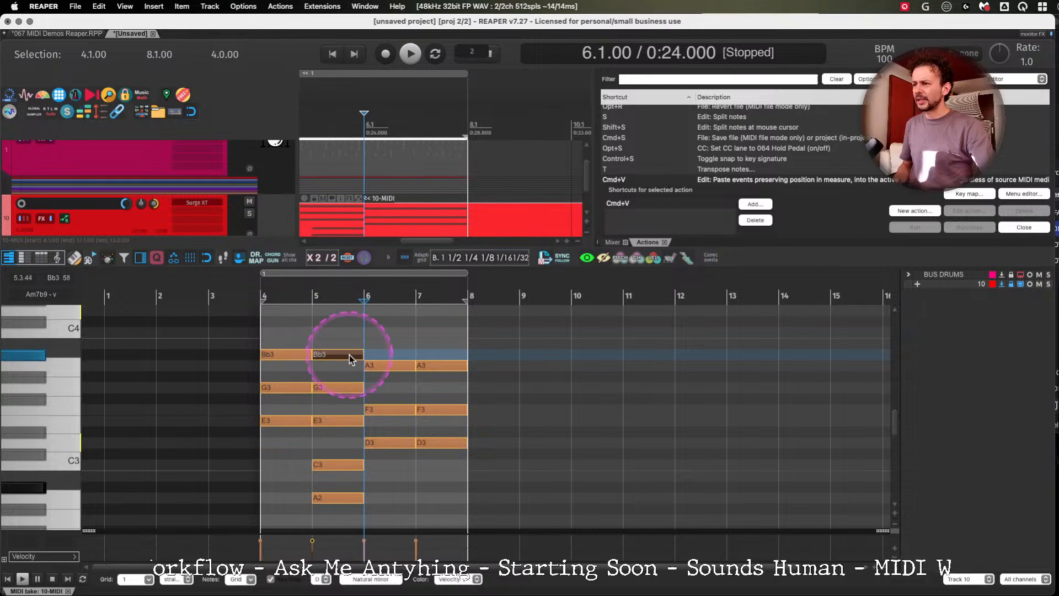
pyautogui.press('super+v')
pyautogui.press('super+v')
pyautogui.press('Delete')
pyautogui.click(389, 344)
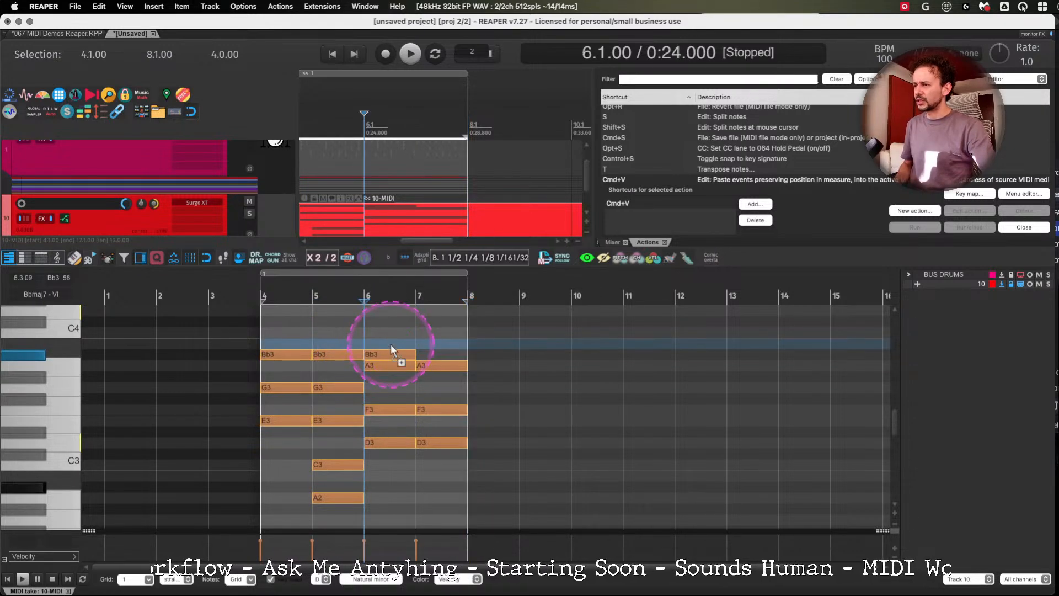
# Undo the pasted Bb3 copies, and try another paste of the bar 4 note before reverting it.
pyautogui.press('super+z')
pyautogui.press('super+z')
pyautogui.press('super+z')
pyautogui.press('super+z')
pyautogui.click(296, 352)
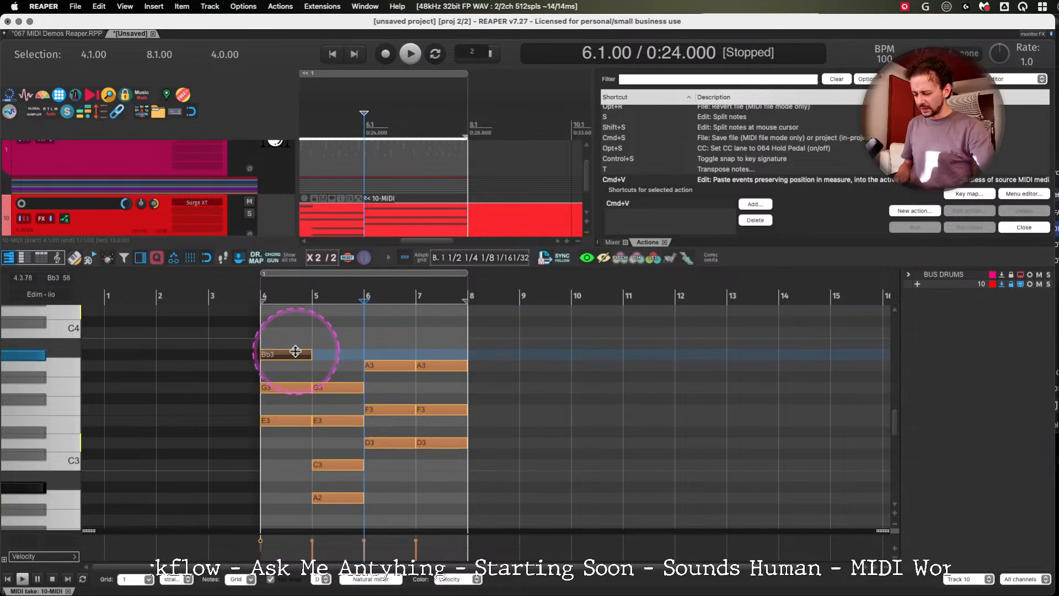
pyautogui.press('super+v')
pyautogui.press('super+z')
pyautogui.press('super+z')
# Paste the bar 4 Bb3 note at bar 6 and delete the pasted copy again.
pyautogui.click(292, 353)
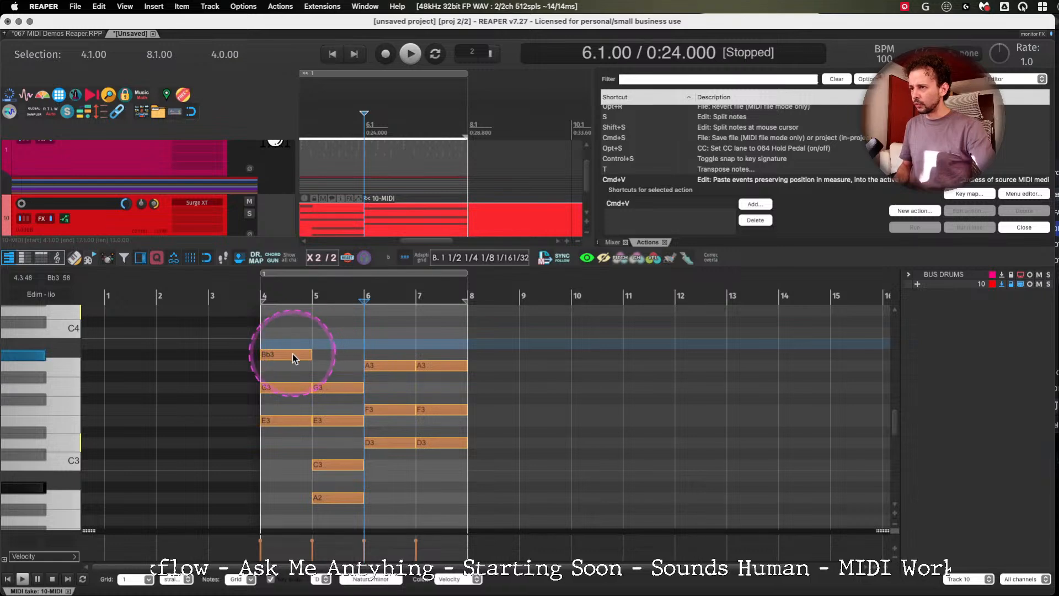
pyautogui.press('super+v')
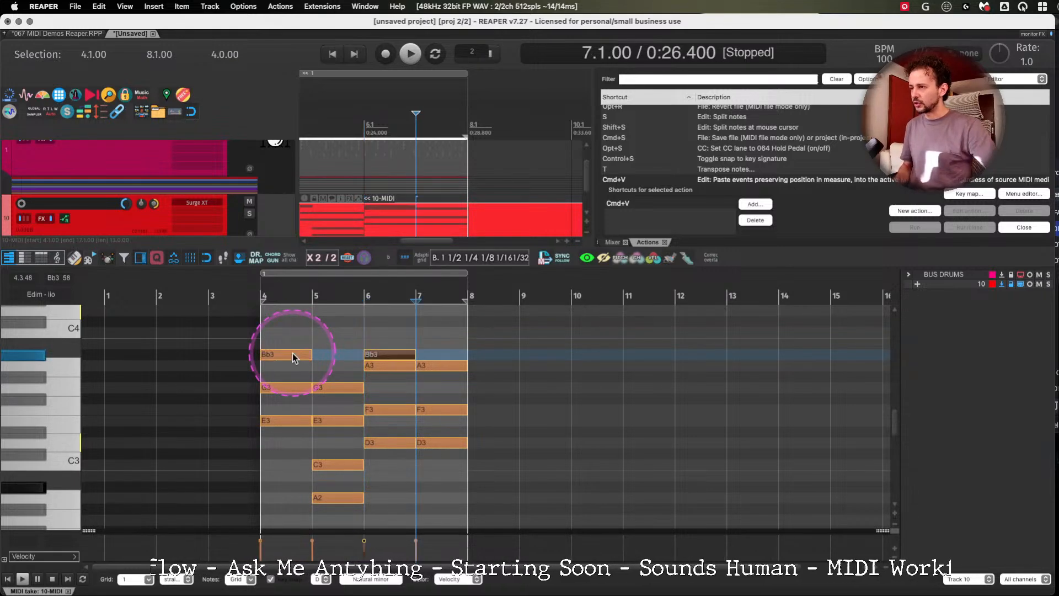
pyautogui.click(292, 353)
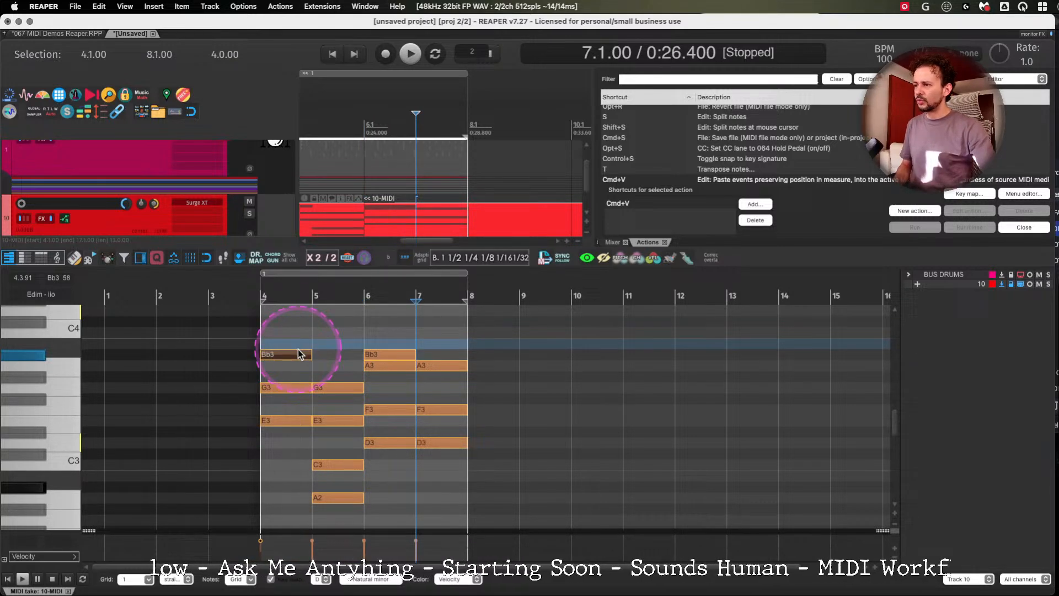
pyautogui.click(373, 355)
pyautogui.press('Delete')
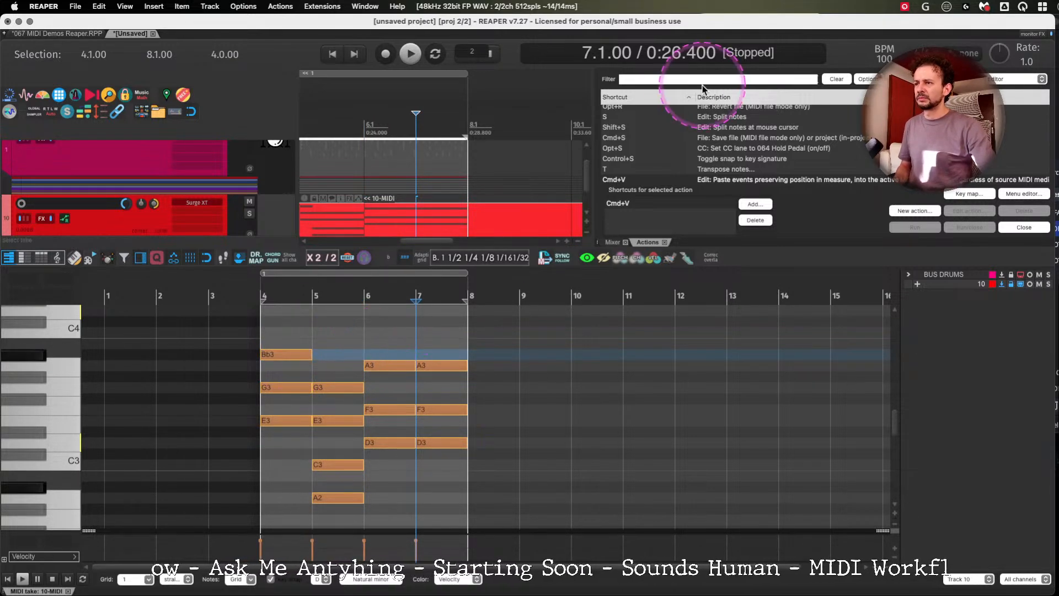
# Search the MIDI editor actions for "paste" and "duplic", and clear the filter.
pyautogui.click(669, 80)
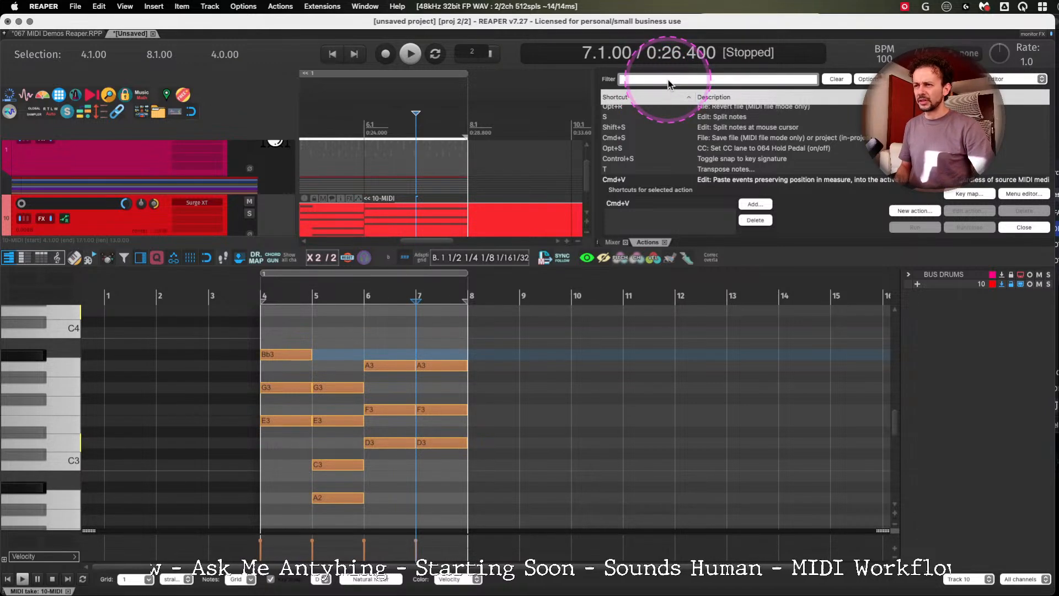
pyautogui.write('paste')
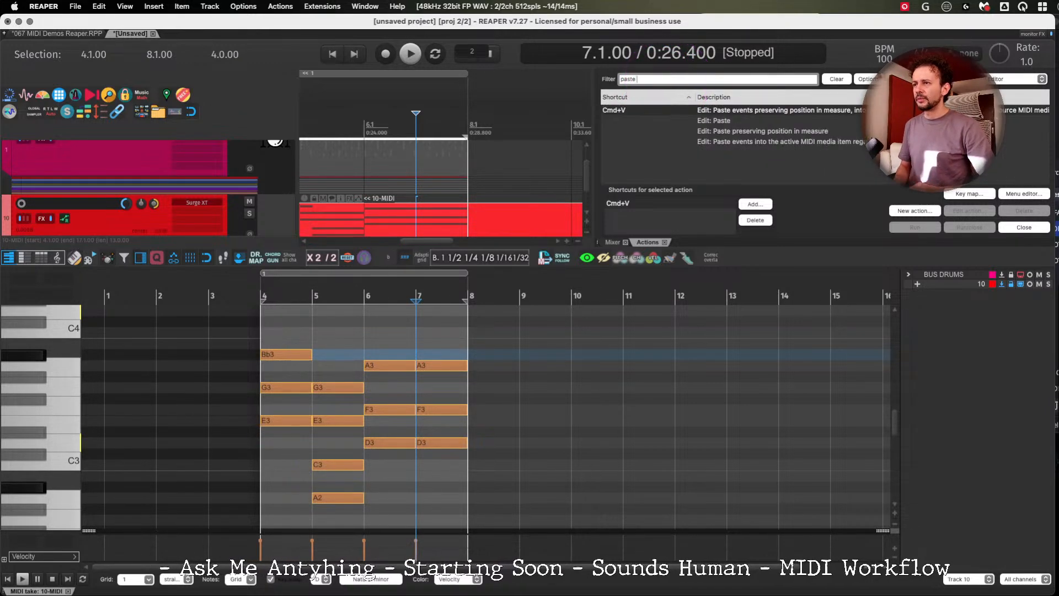
pyautogui.doubleClick(664, 82)
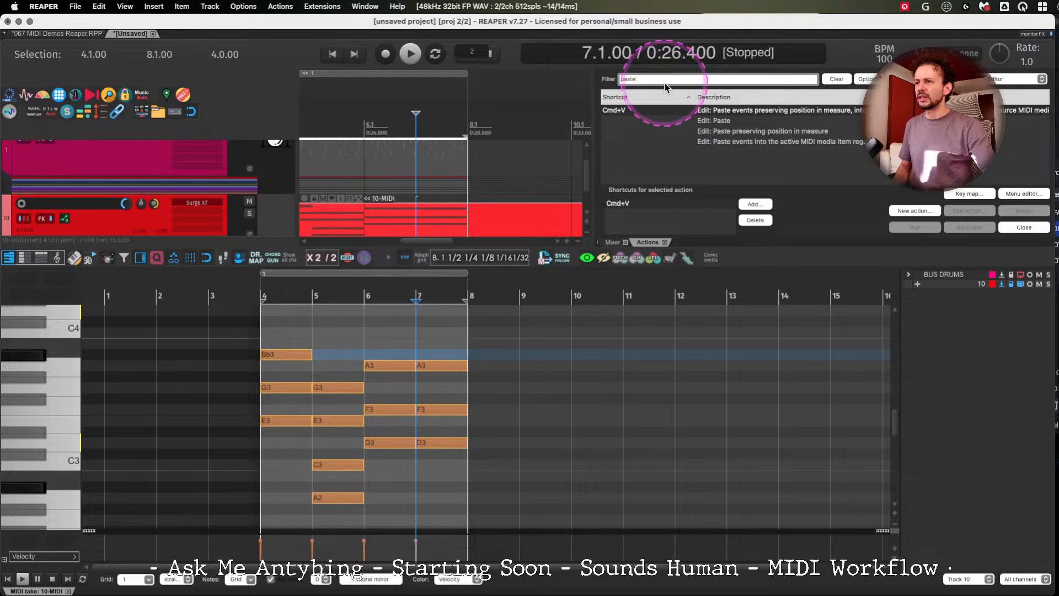
pyautogui.write('duplic')
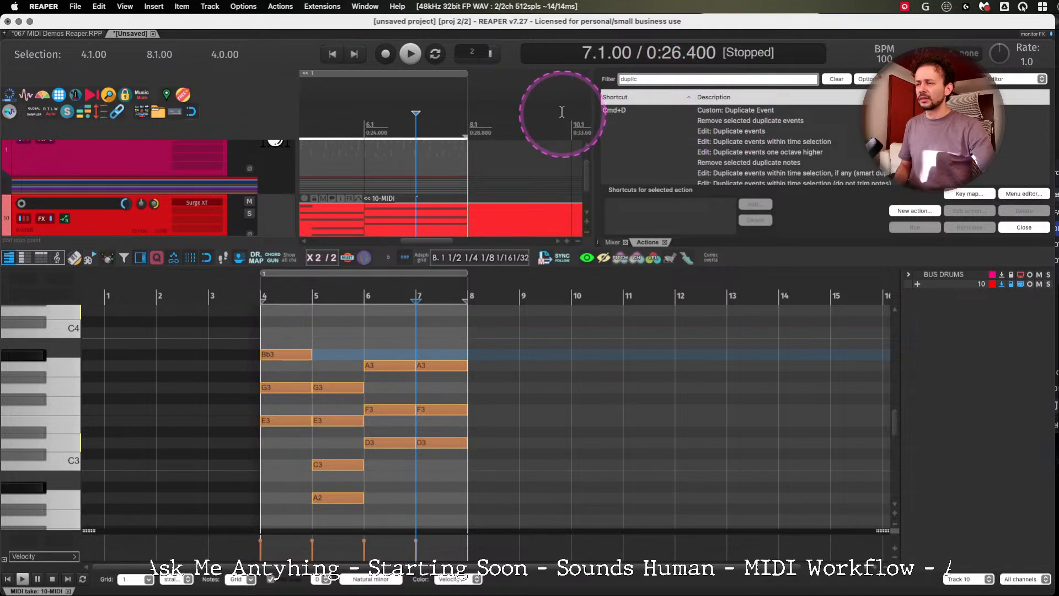
pyautogui.doubleClick(667, 83)
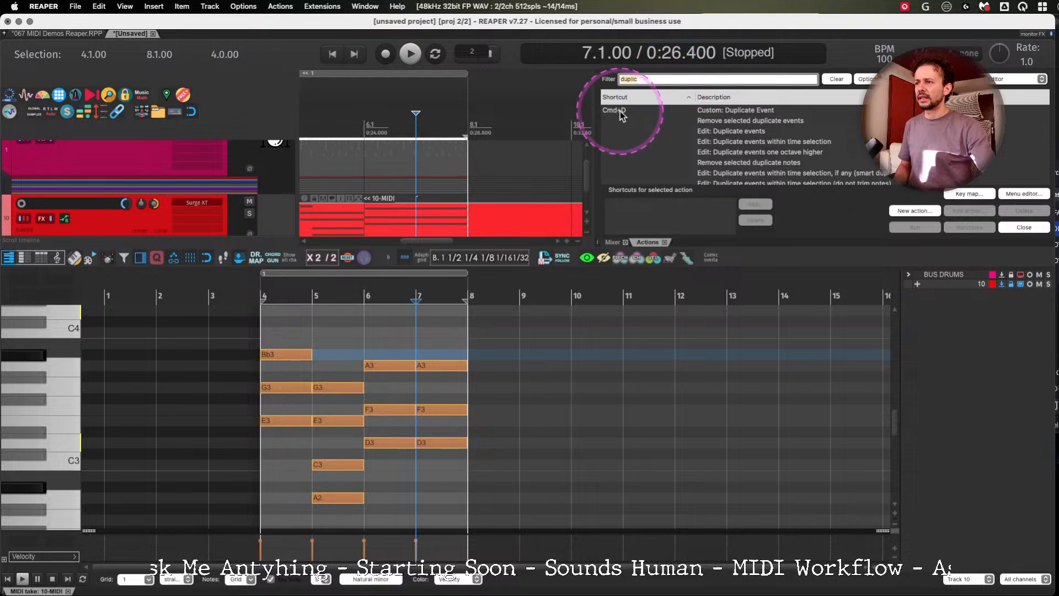
pyautogui.press('BackSpace')
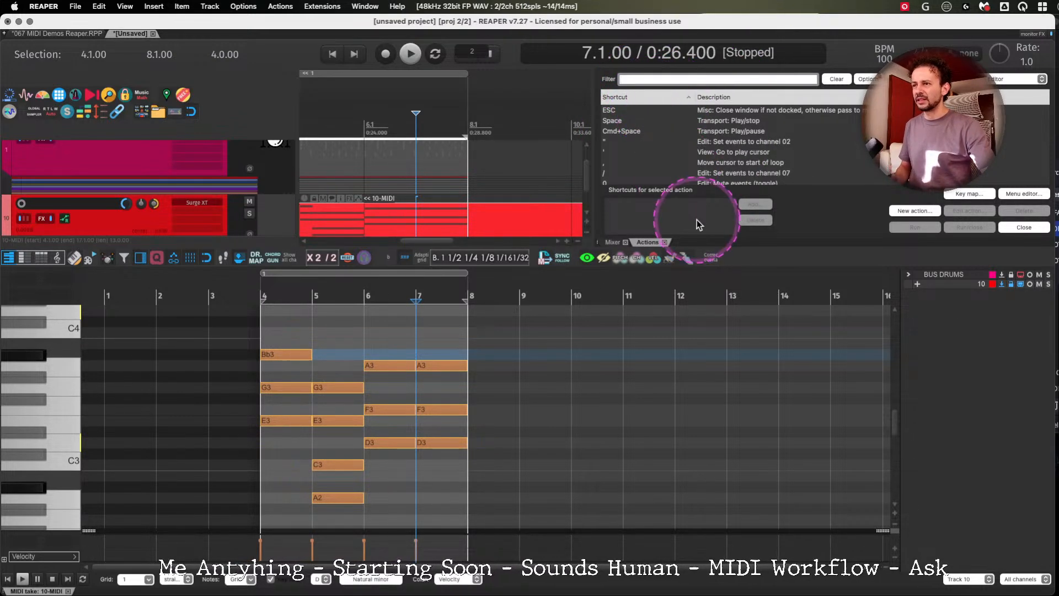
# Switch to Obsidian and review the Reaper MIDI note, from its editing topics to the references and back to the Workflow section.
pyautogui.click(313, 354)
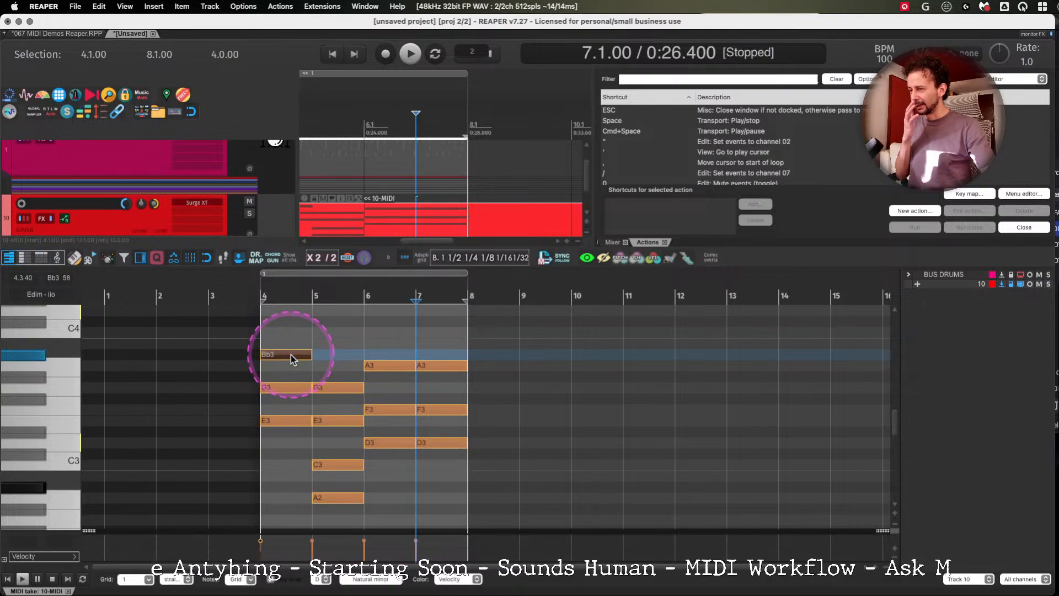
pyautogui.press('super+Tab')
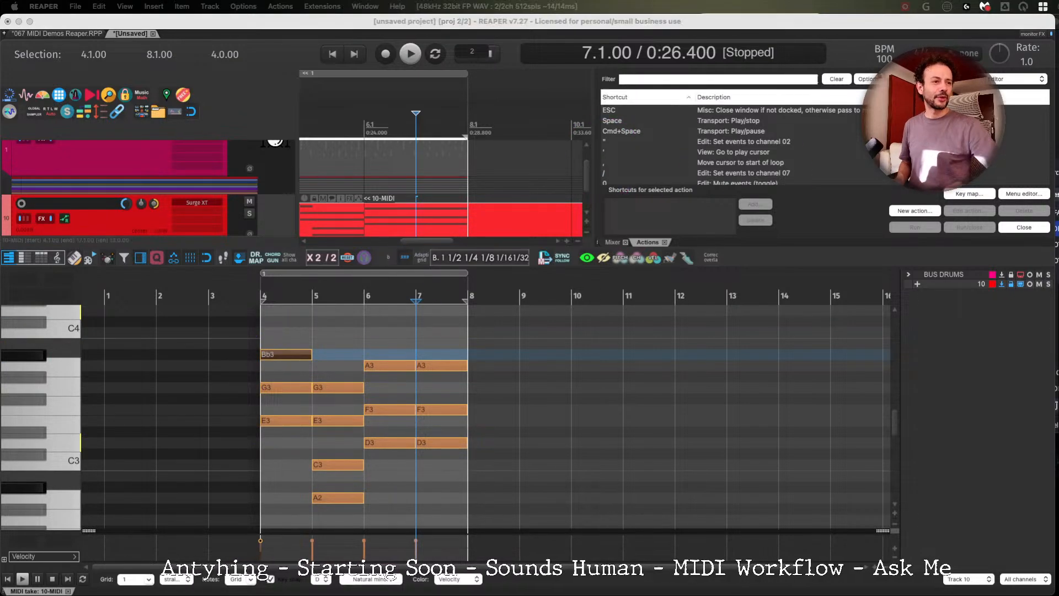
pyautogui.hotkey('ctrl', 'alt', 'e')
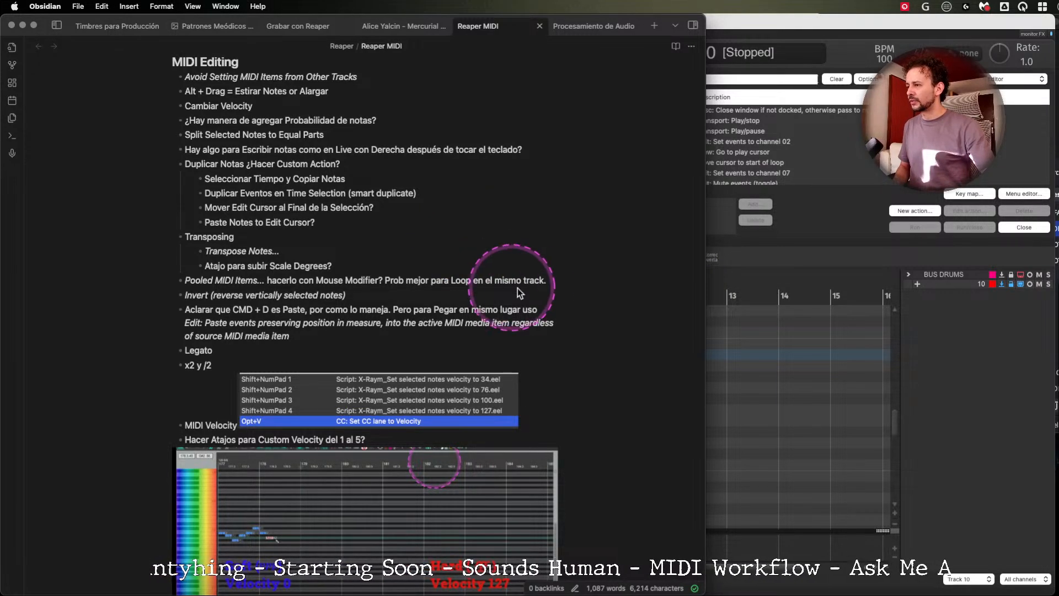
pyautogui.scroll(-10, 596, 289)
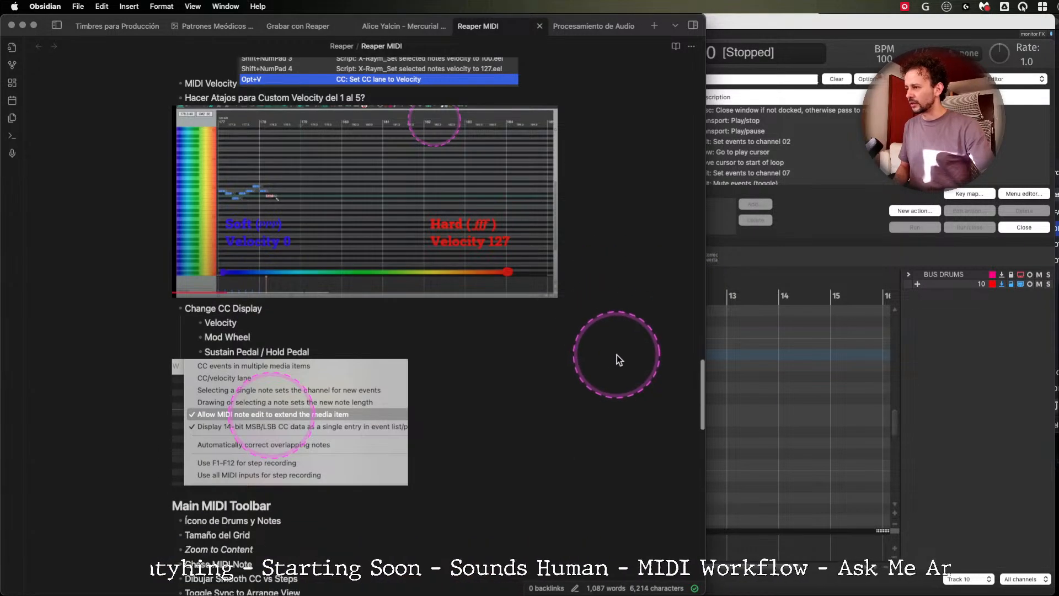
pyautogui.scroll(-15, 617, 360)
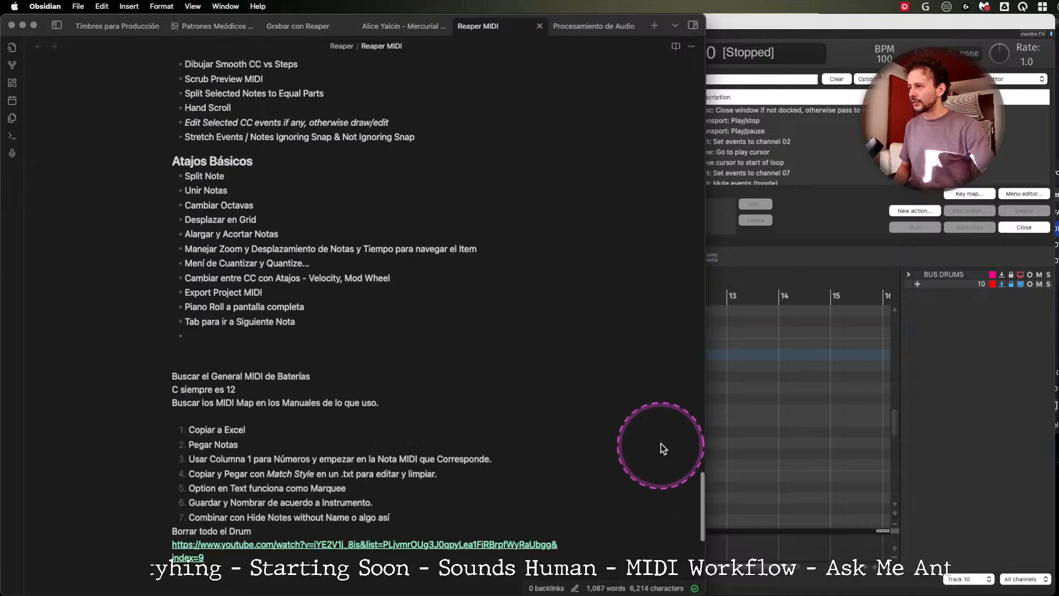
pyautogui.scroll(-7, 651, 436)
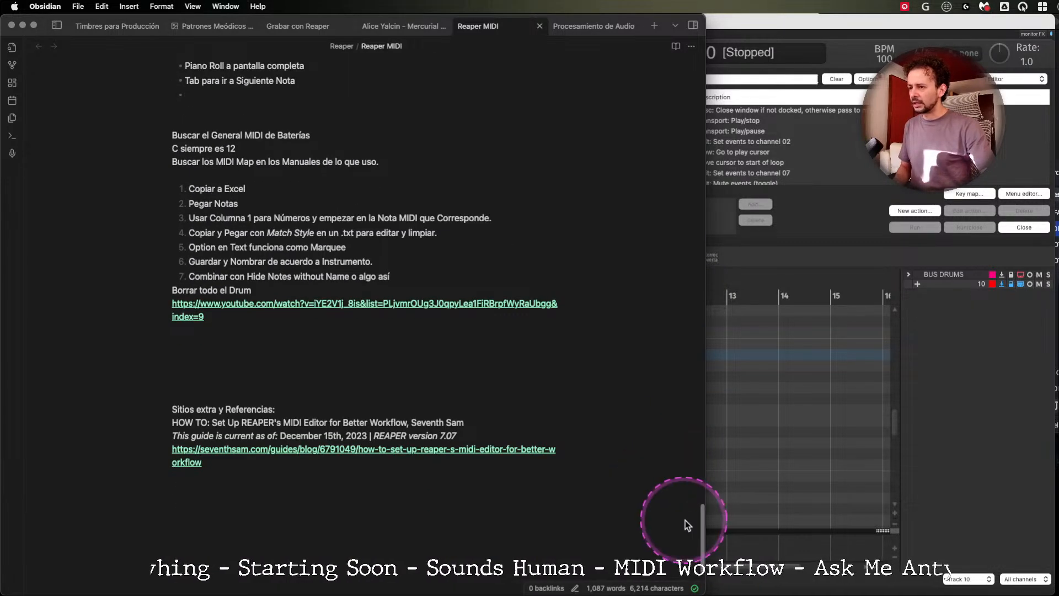
pyautogui.scroll(1, 699, 525)
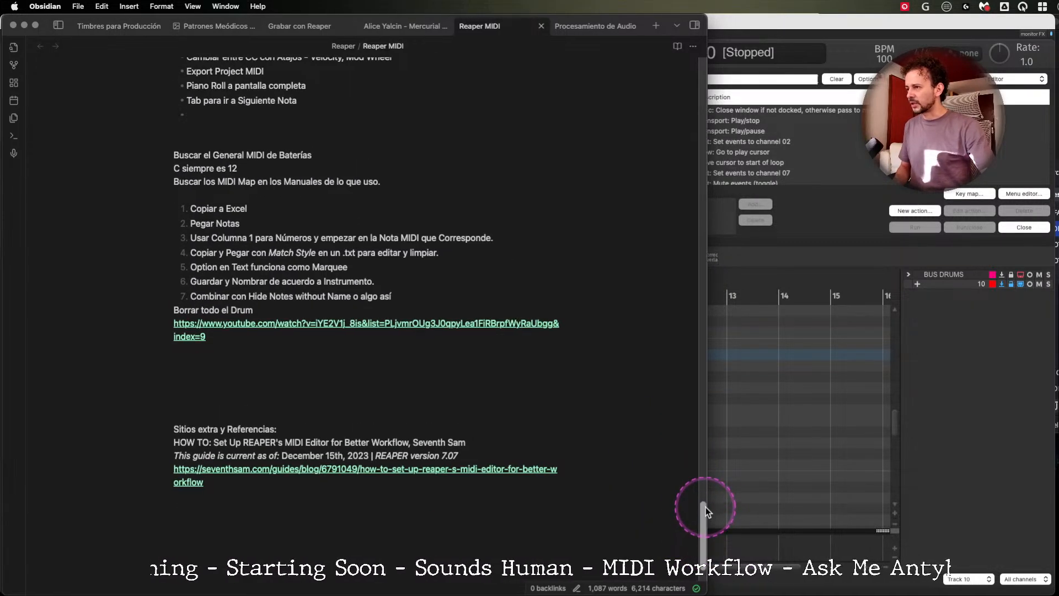
pyautogui.moveTo(703, 513); pyautogui.dragTo(705, 233)
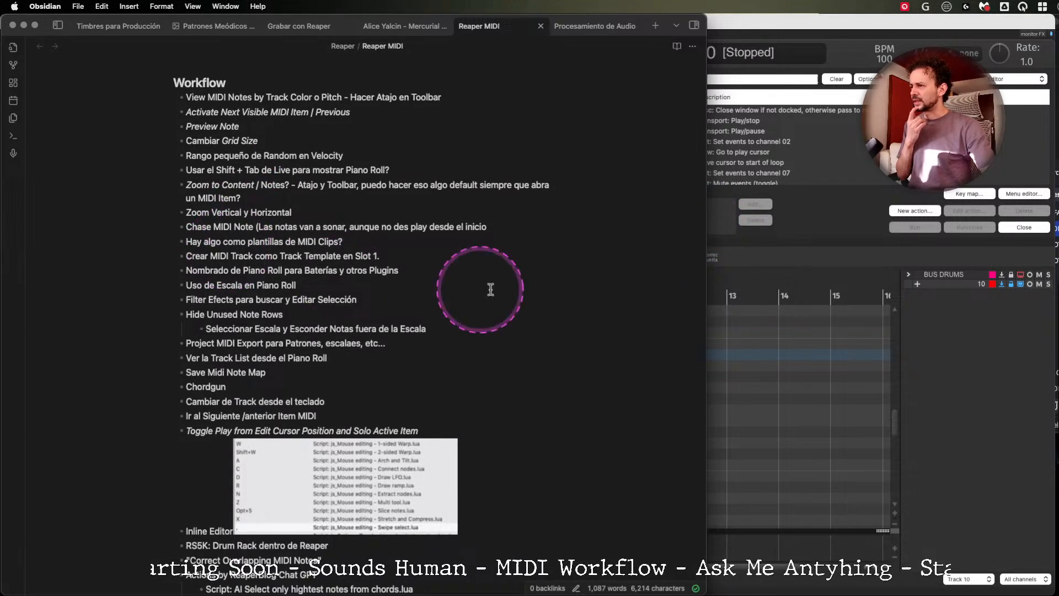
# Return to REAPER, close the open MIDI take and switch to the 067 MIDI Demos Reaper project.
pyautogui.click(762, 344)
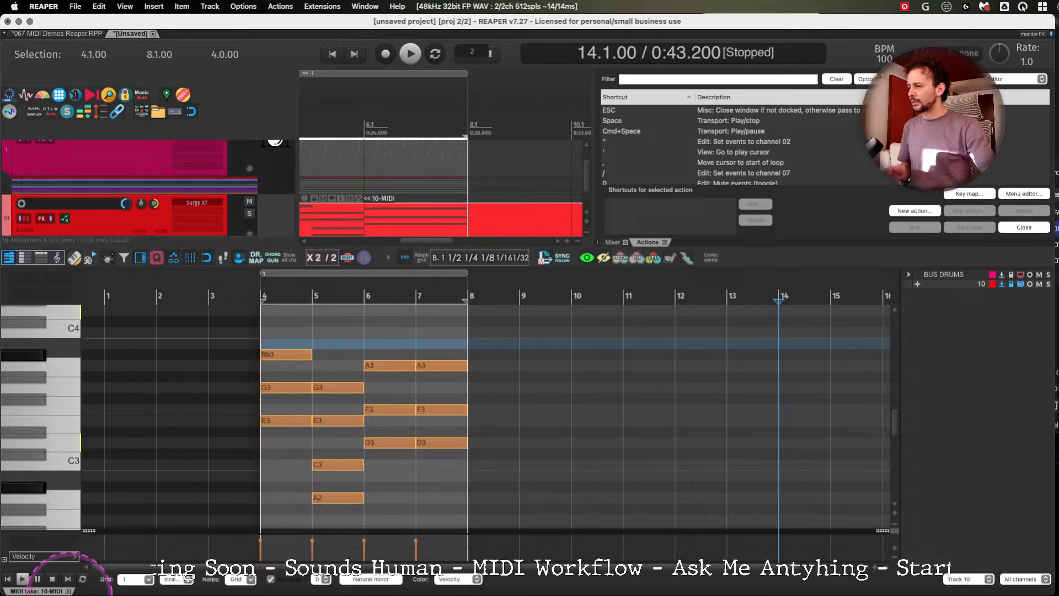
pyautogui.click(68, 592)
pyautogui.click(57, 34)
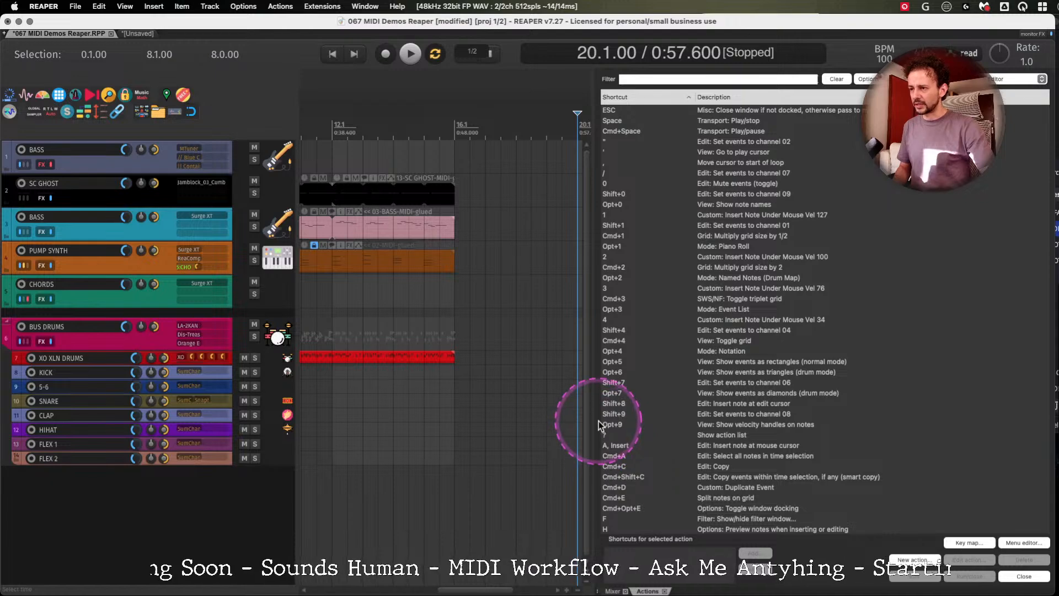
# Enlarge the arrange view, and play the 0.1.00 to 16.1.00 section from its start and from bar 8.
pyautogui.moveTo(592, 421); pyautogui.dragTo(799, 414)
pyautogui.press('z')
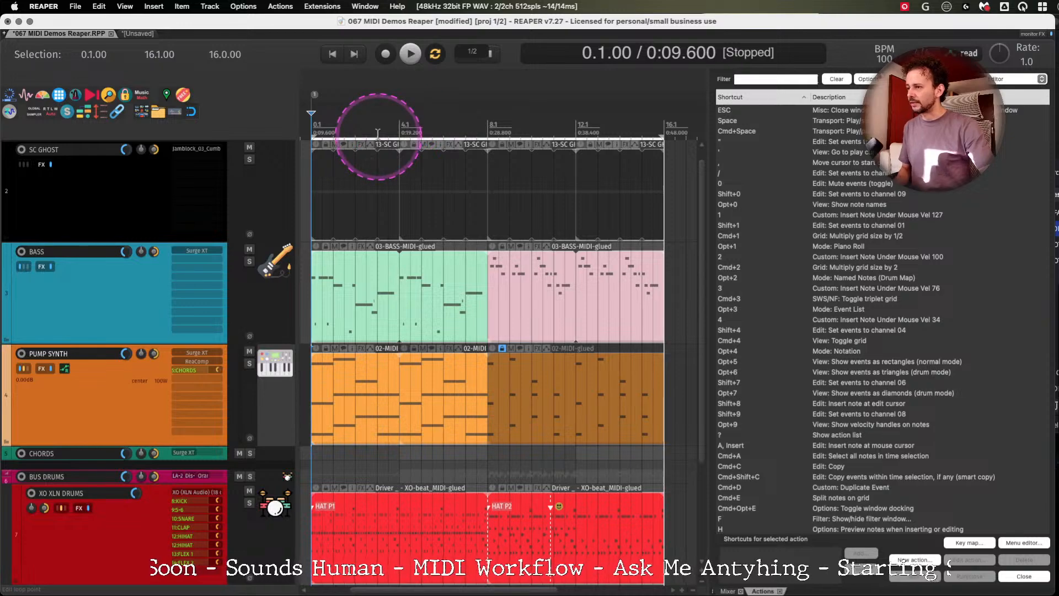
pyautogui.press('space')
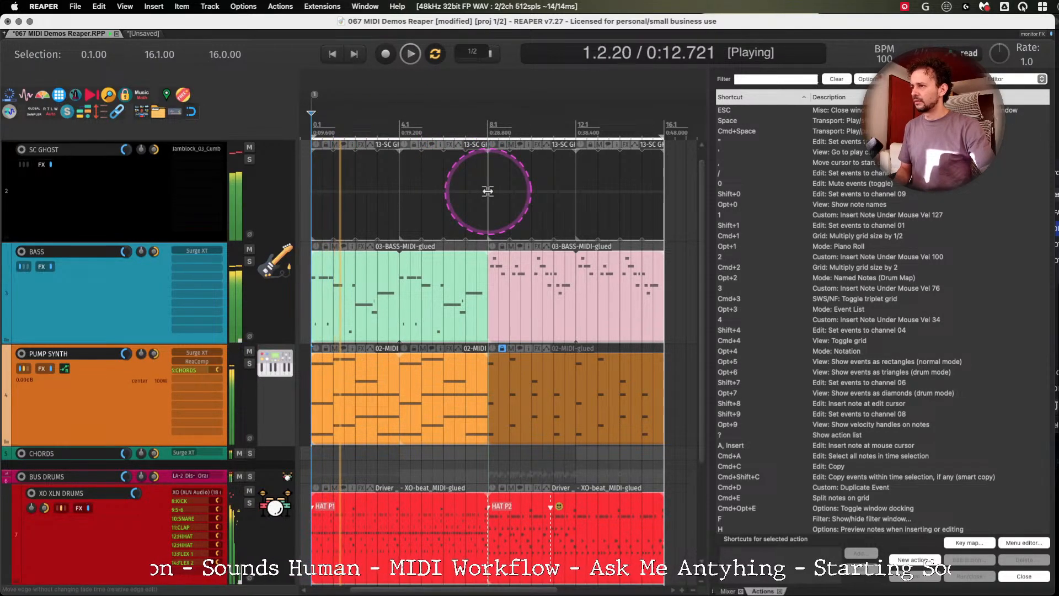
pyautogui.press('space')
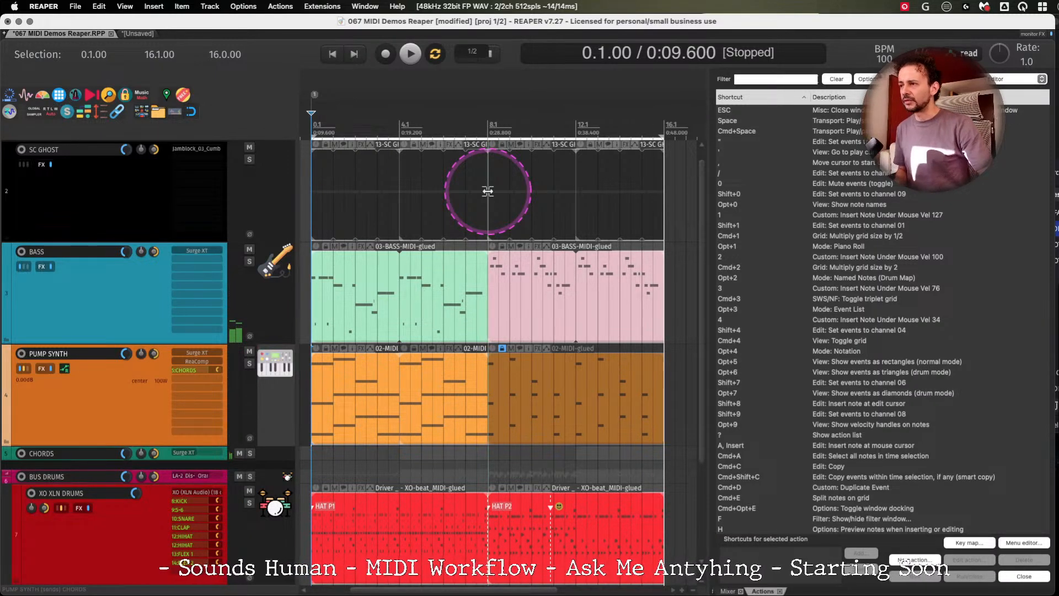
pyautogui.click(487, 191)
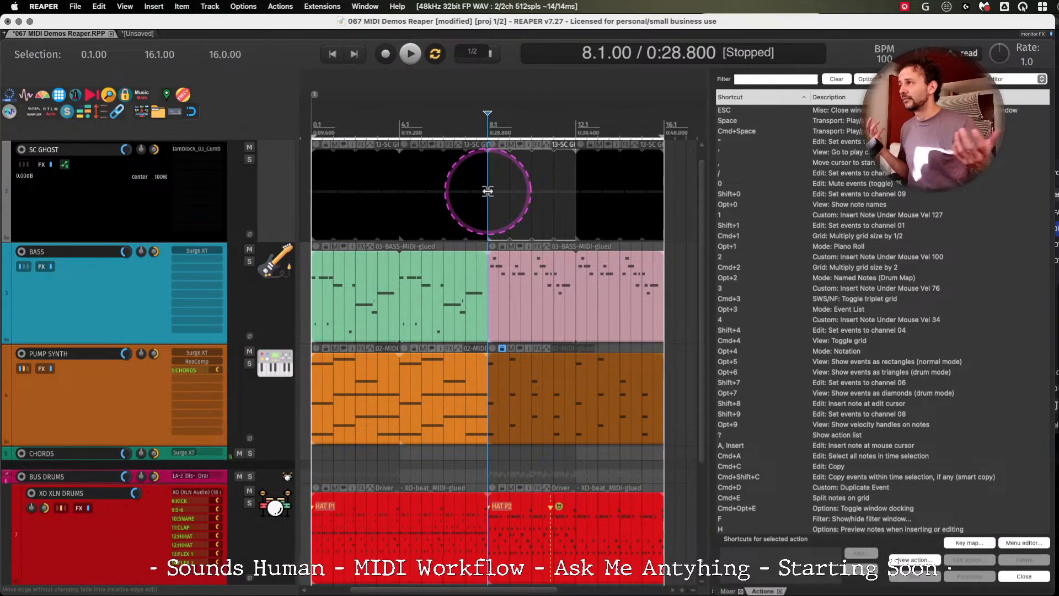
pyautogui.press('space')
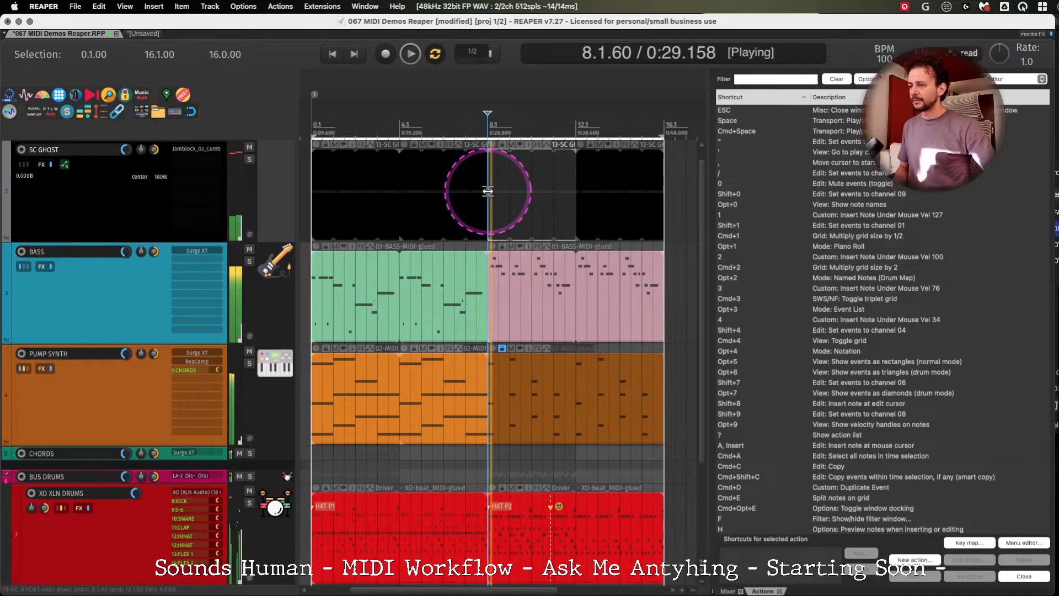
pyautogui.press('space')
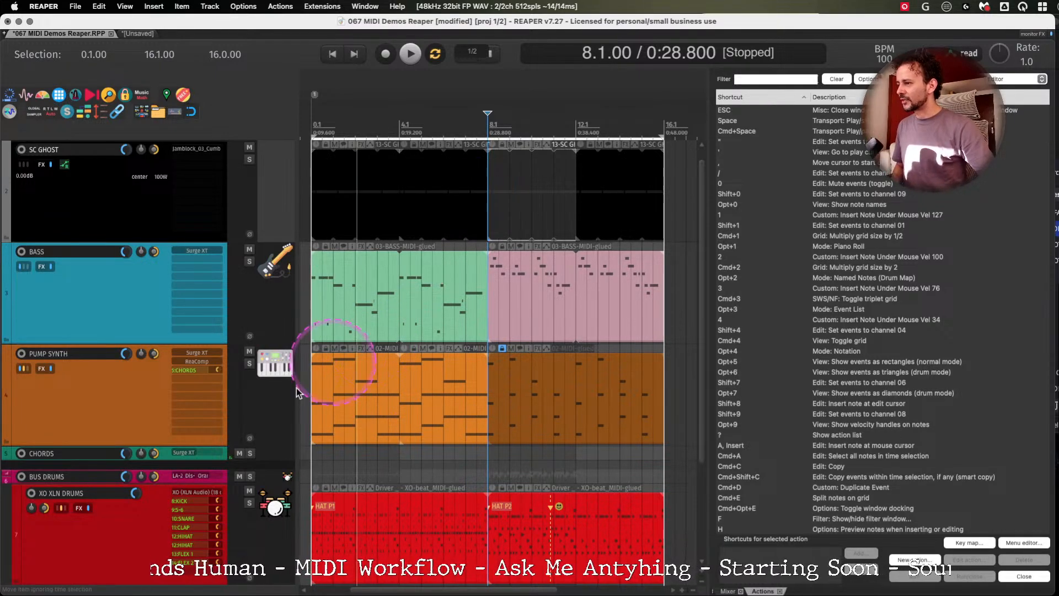
# View the first MIDI item of the BASS track in the MIDI editor and return to the arrangement.
pyautogui.click(144, 322)
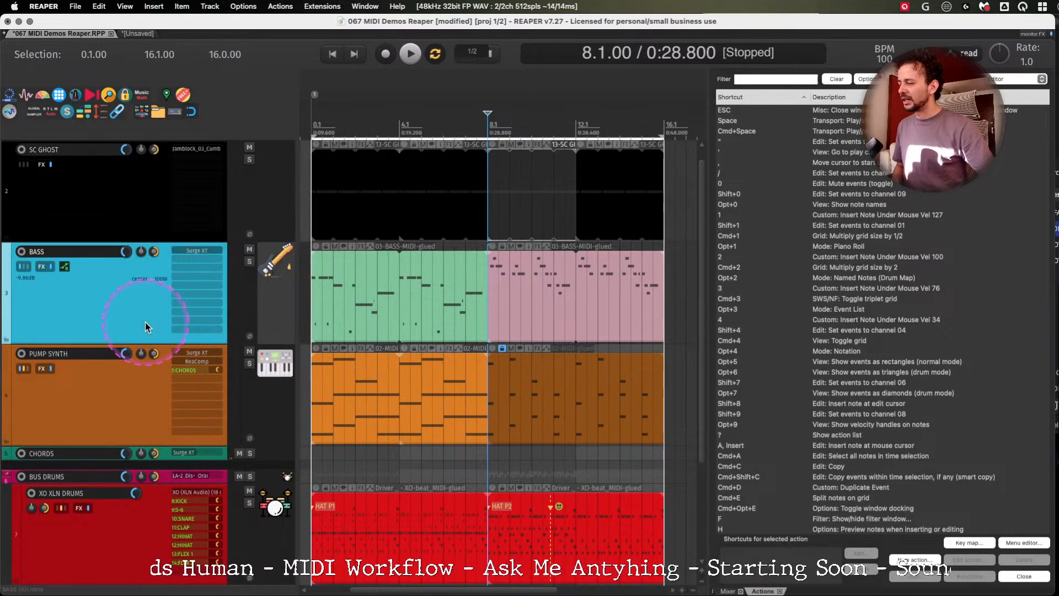
pyautogui.doubleClick(353, 277)
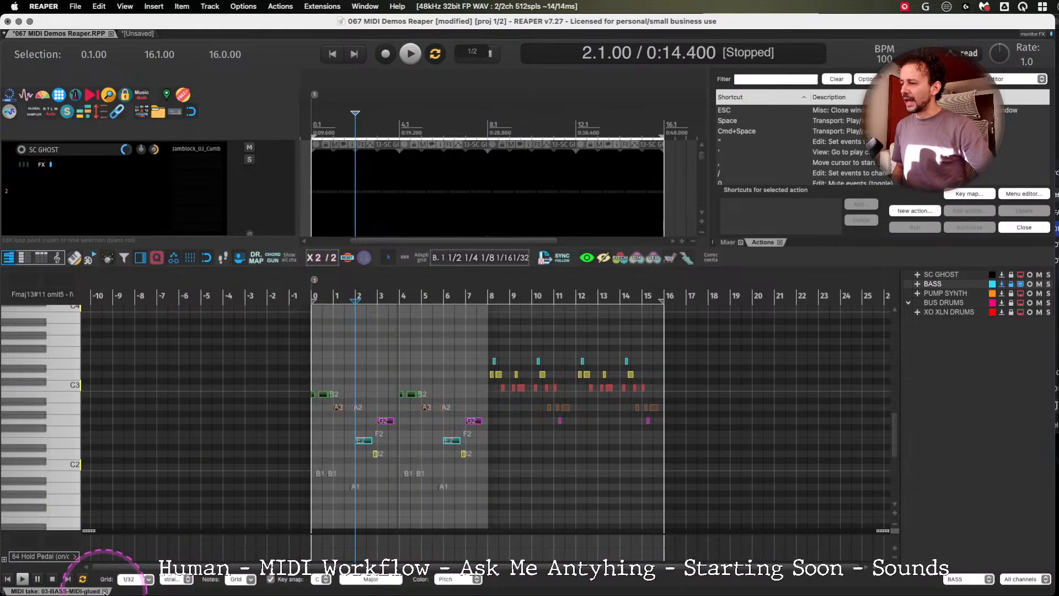
pyautogui.click(104, 591)
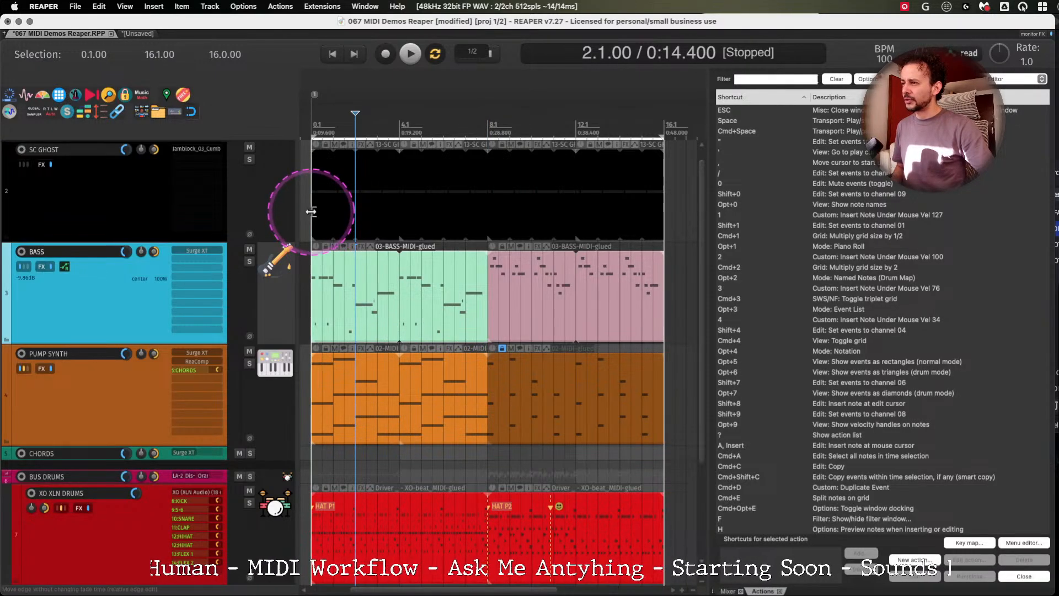
pyautogui.moveTo(311, 183); pyautogui.dragTo(676, 518)
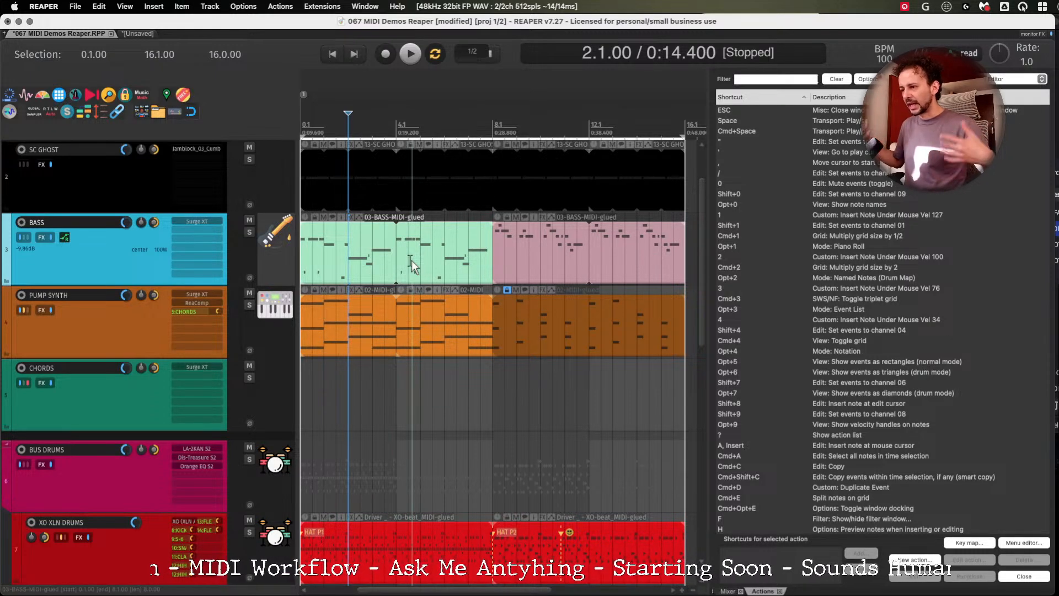
# Open the preferences and review the MIDI Editor settings and the MIDI media settings.
pyautogui.press('super+comma')
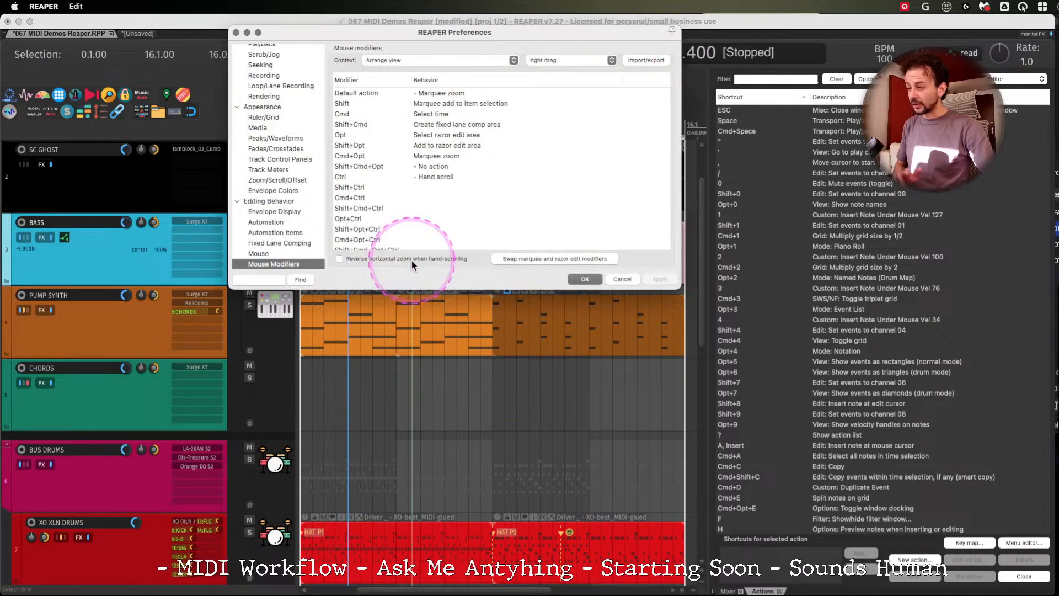
pyautogui.moveTo(328, 33); pyautogui.dragTo(321, 117)
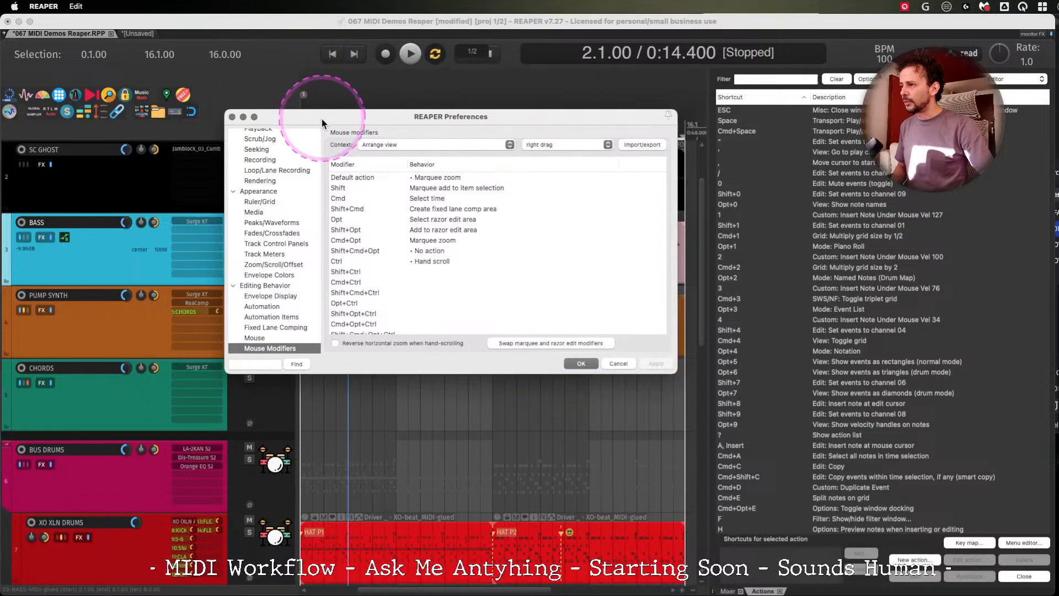
pyautogui.scroll(3, 286, 316)
pyautogui.moveTo(314, 256); pyautogui.dragTo(309, 289)
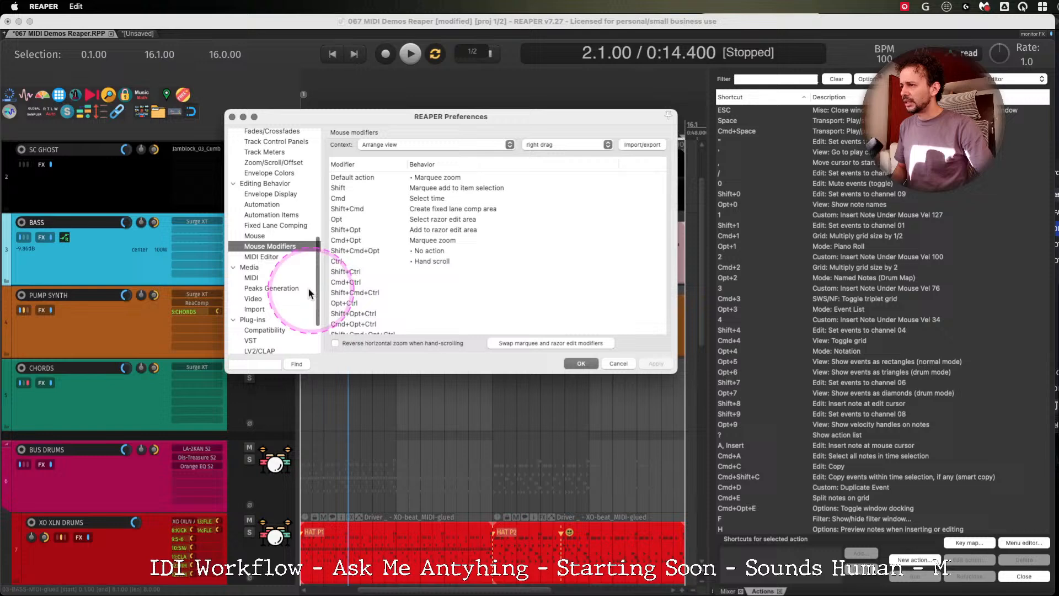
pyautogui.click(274, 256)
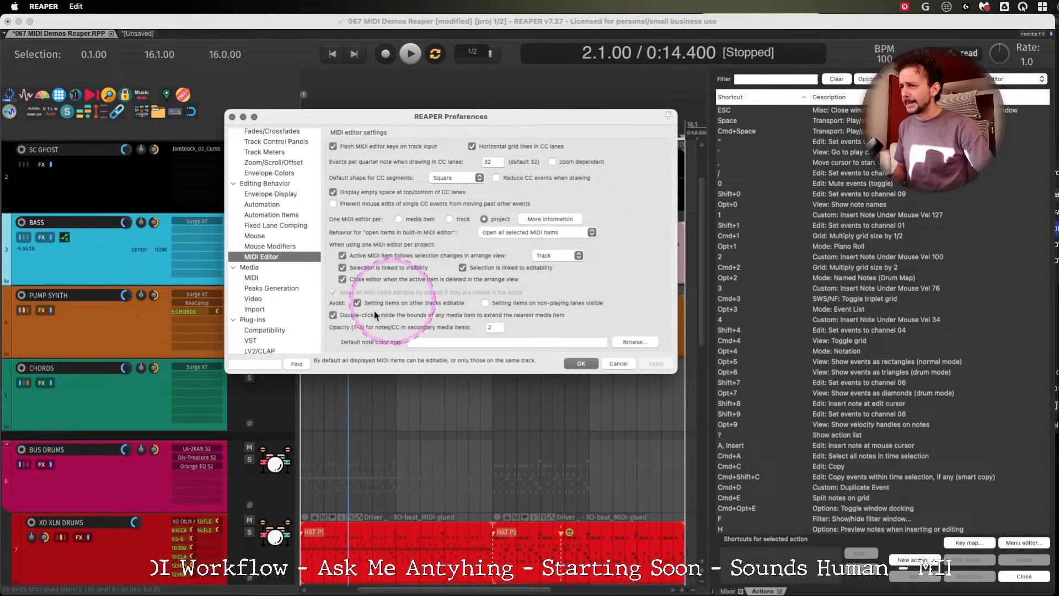
pyautogui.click(255, 364)
pyautogui.click(261, 276)
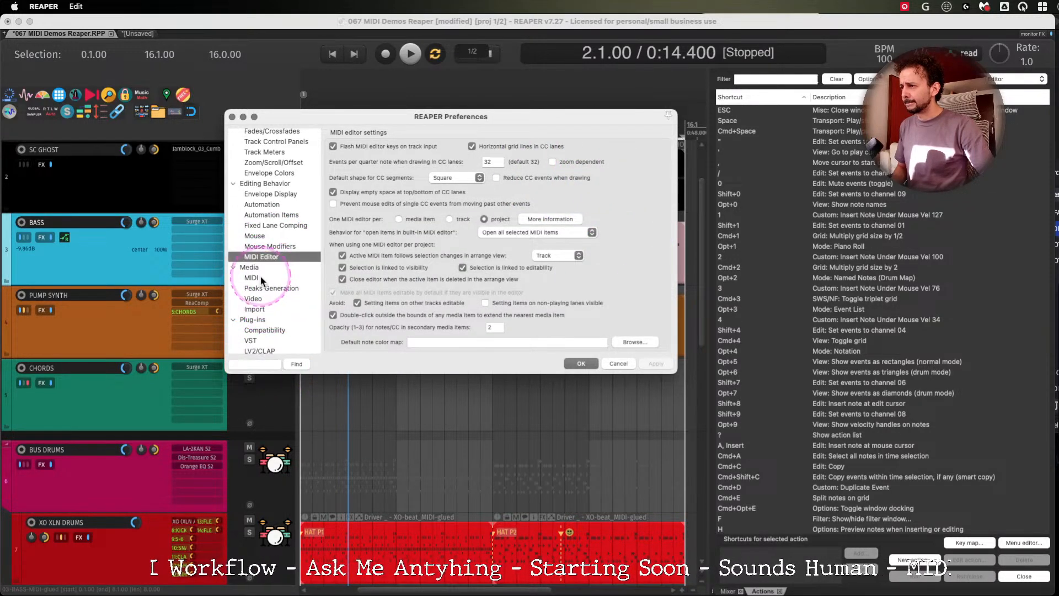
# Search the preferences for "midi per project" and close the preferences.
pyautogui.click(261, 366)
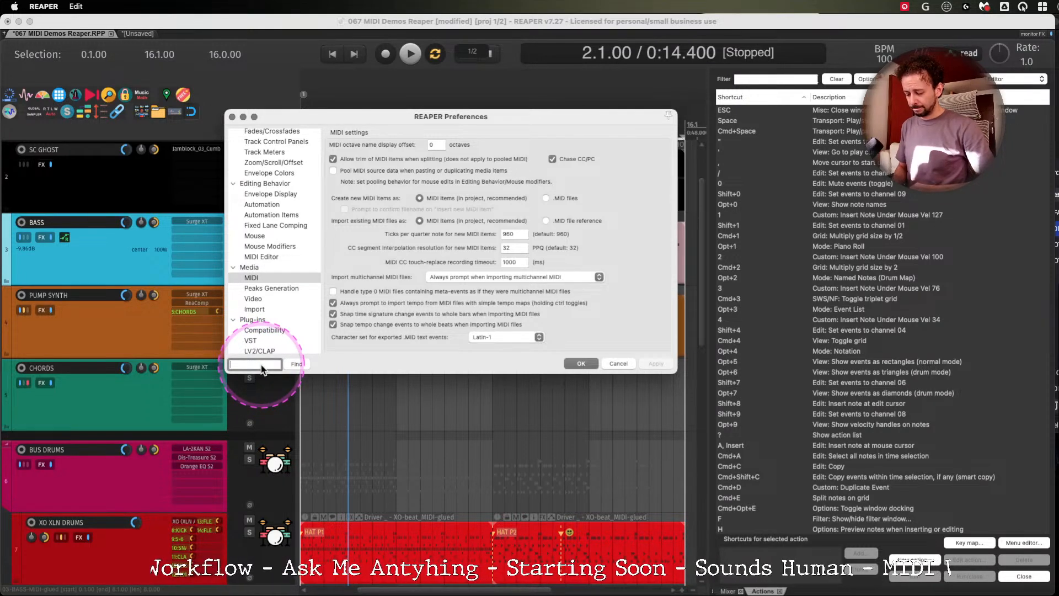
pyautogui.write('midi per project')
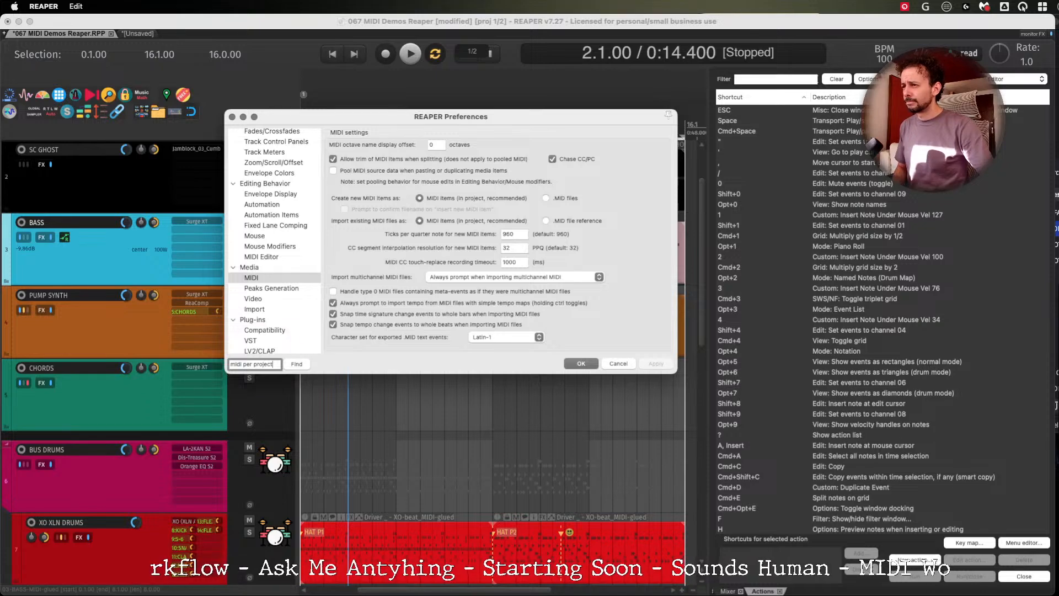
pyautogui.click(297, 364)
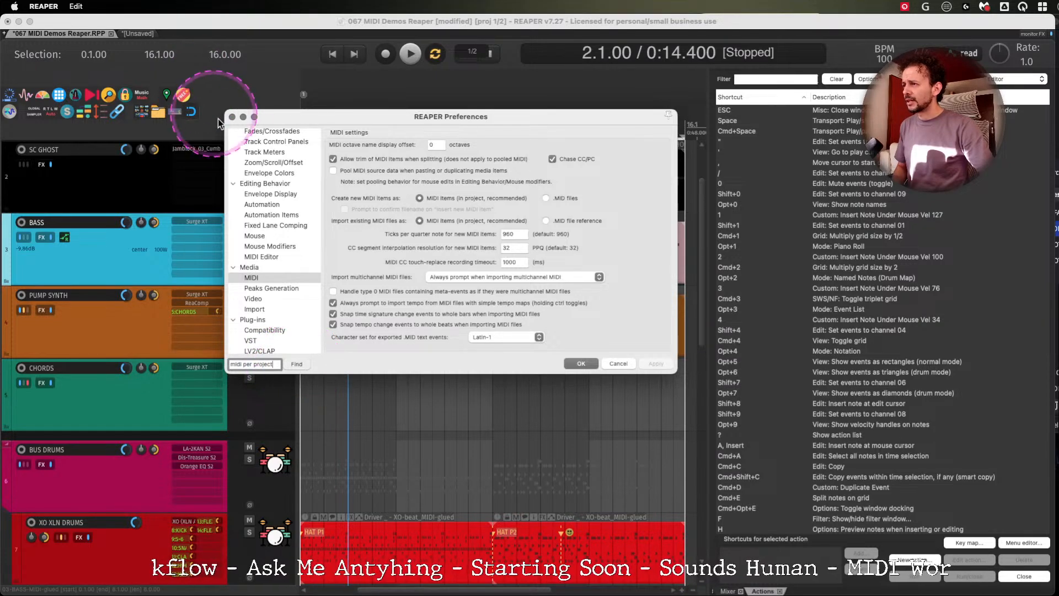
# Open the first XO XLN DRUMS item in the MIDI editor, widen its track list and check the One MIDI editor per options.
pyautogui.click(405, 534)
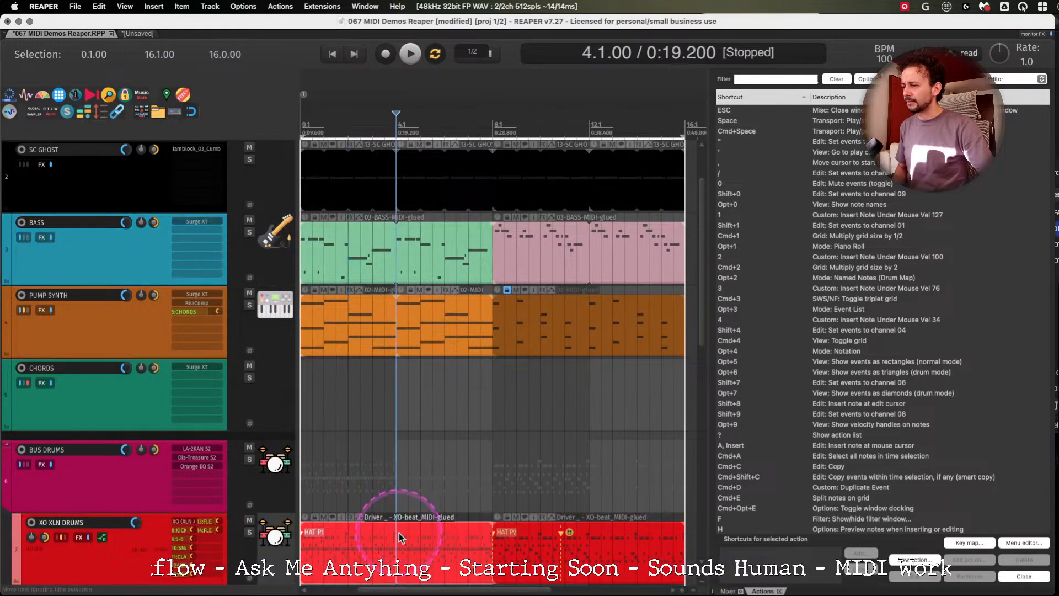
pyautogui.doubleClick(406, 534)
pyautogui.rightClick(939, 358)
pyautogui.click(934, 352)
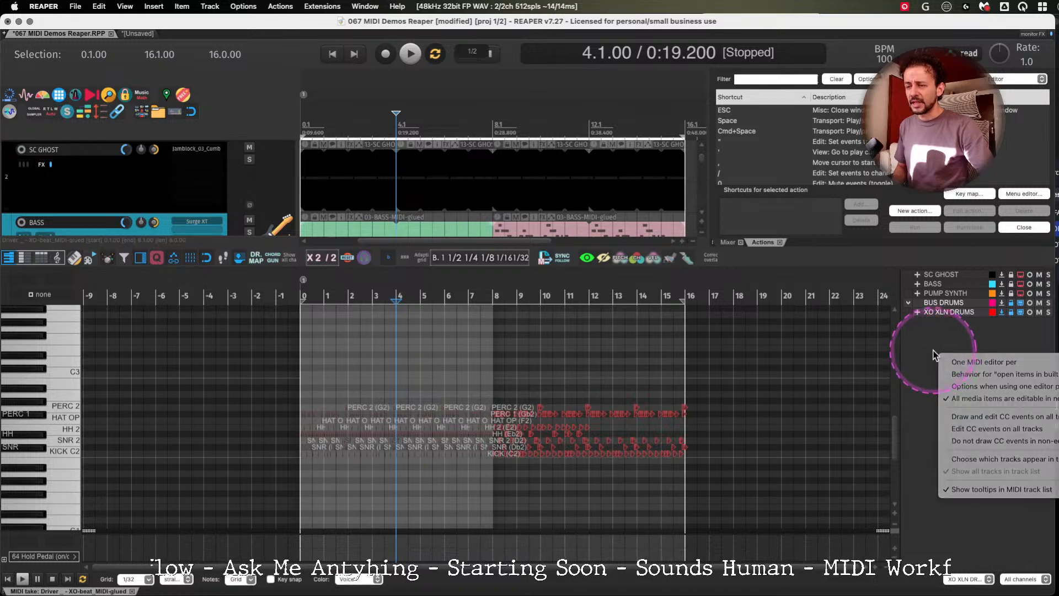
pyautogui.moveTo(901, 352); pyautogui.dragTo(534, 377)
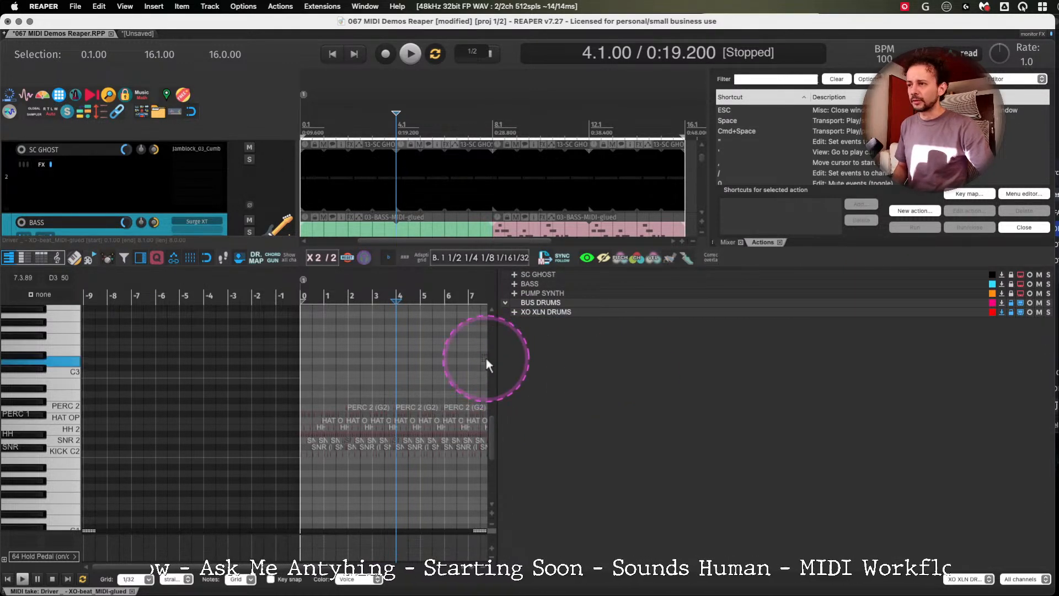
pyautogui.rightClick(560, 360)
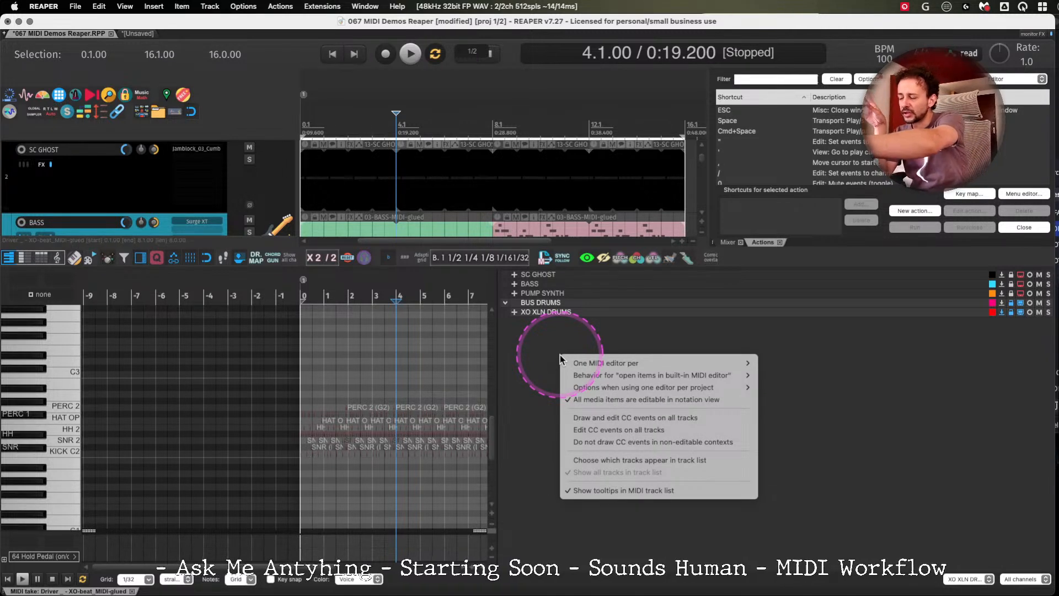
pyautogui.moveTo(600, 366)
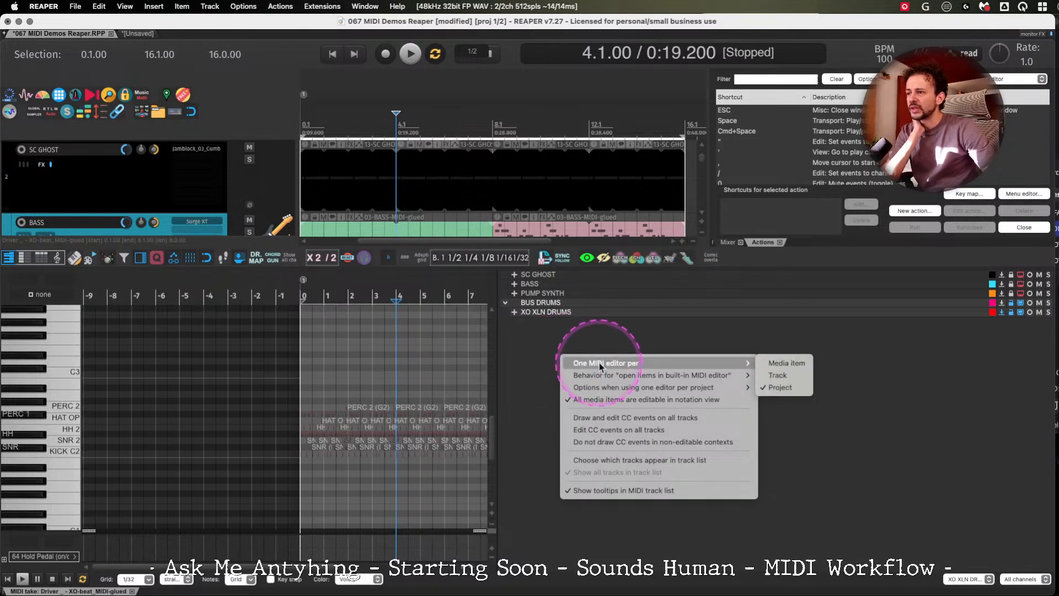
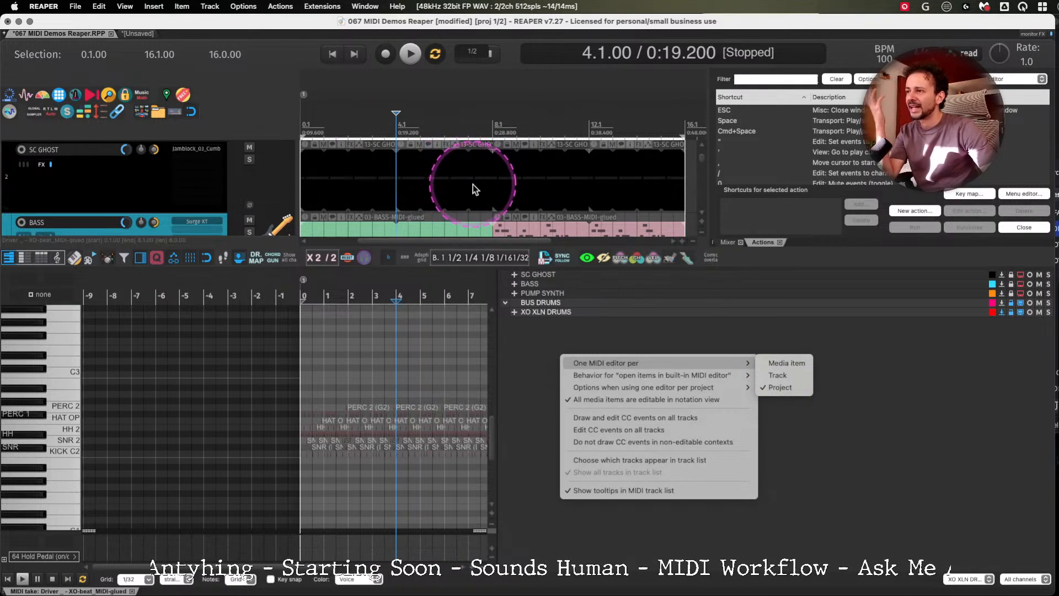
pyautogui.click(513, 406)
# Show the SC GHOST take in the MIDI editor and fit all tracks in the arrange view.
pyautogui.click(393, 175)
pyautogui.press('super+a')
pyautogui.press('z')
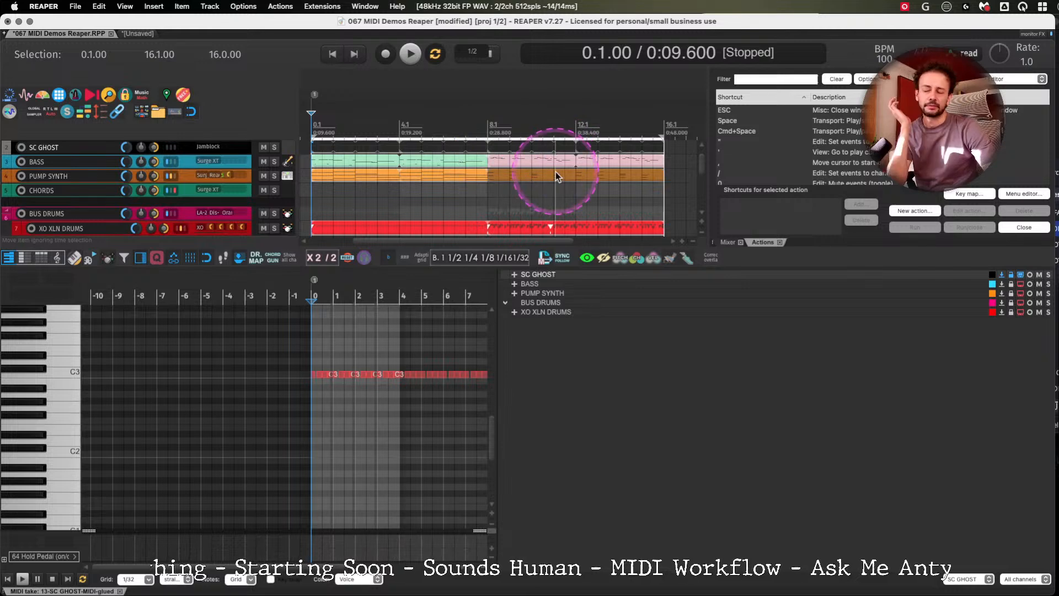
# Set the MIDI editor to one editor per track and narrow its track list.
pyautogui.rightClick(582, 360)
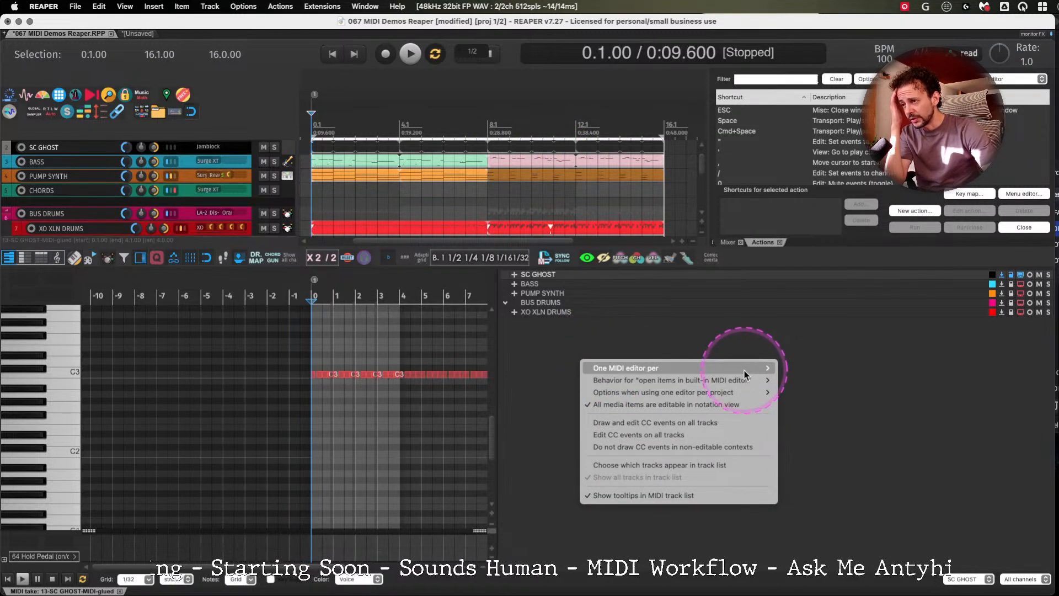
pyautogui.moveTo(744, 367)
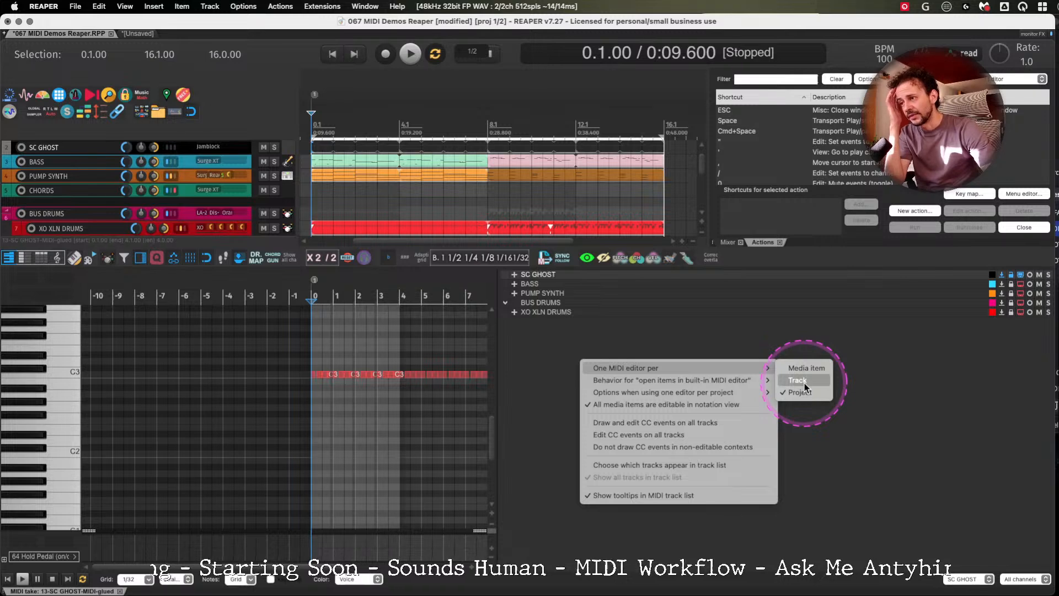
pyautogui.click(803, 380)
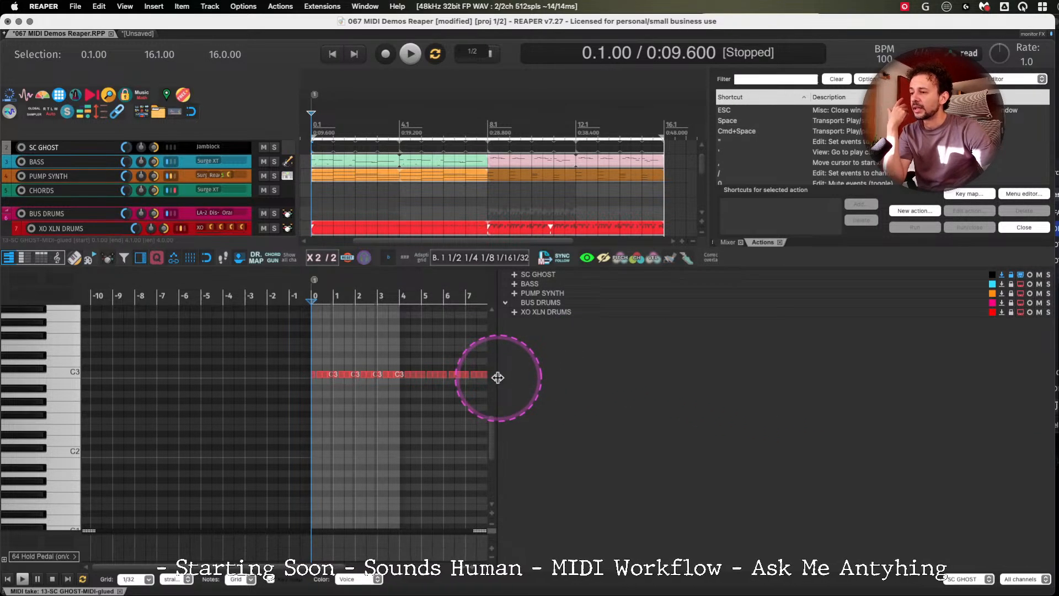
pyautogui.moveTo(498, 378); pyautogui.dragTo(895, 375)
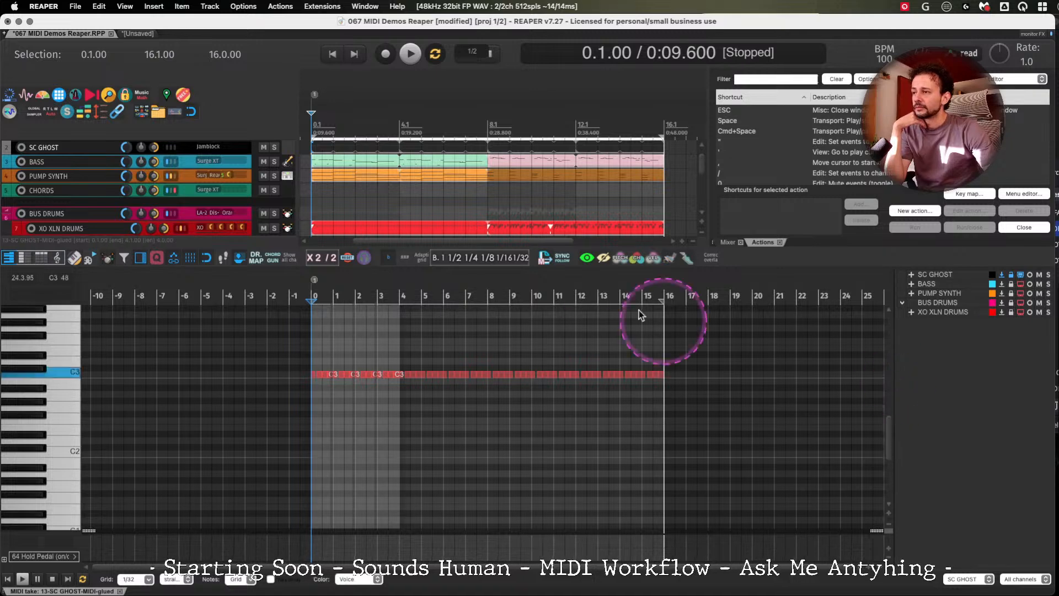
# Open the first PUMP SYNTH, XO XLN DRUMS and BASS items in separate MIDI editors, keeping the track list narrow.
pyautogui.click(389, 174)
pyautogui.doubleClick(367, 170)
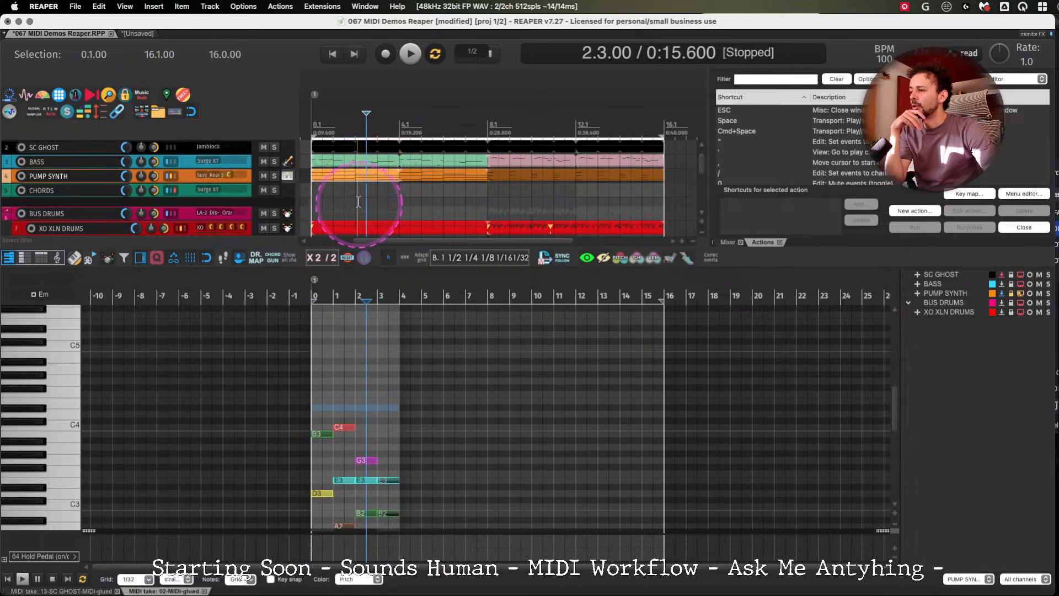
pyautogui.doubleClick(351, 228)
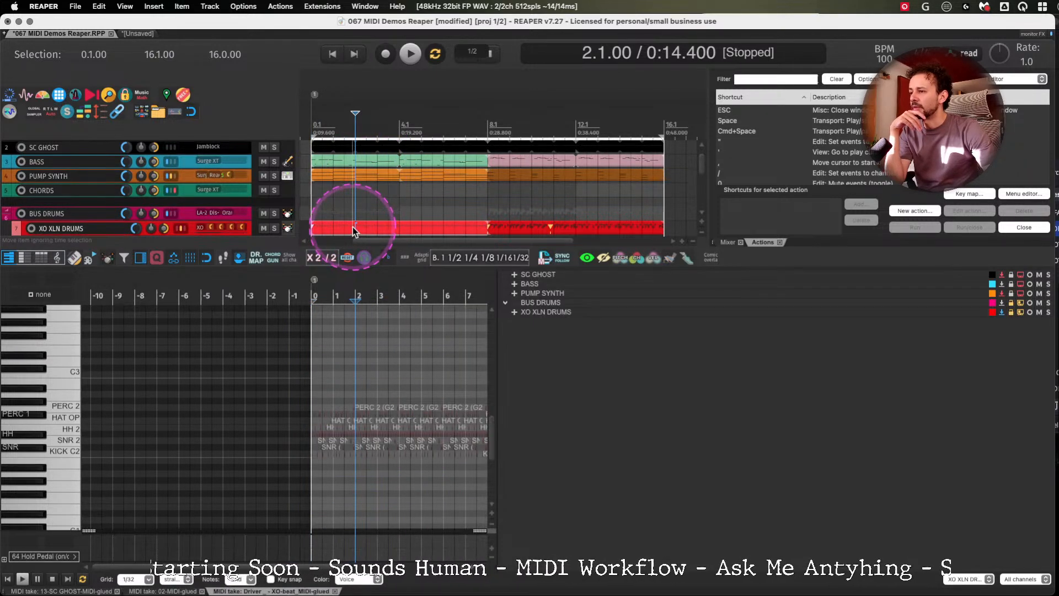
pyautogui.moveTo(496, 374); pyautogui.dragTo(878, 359)
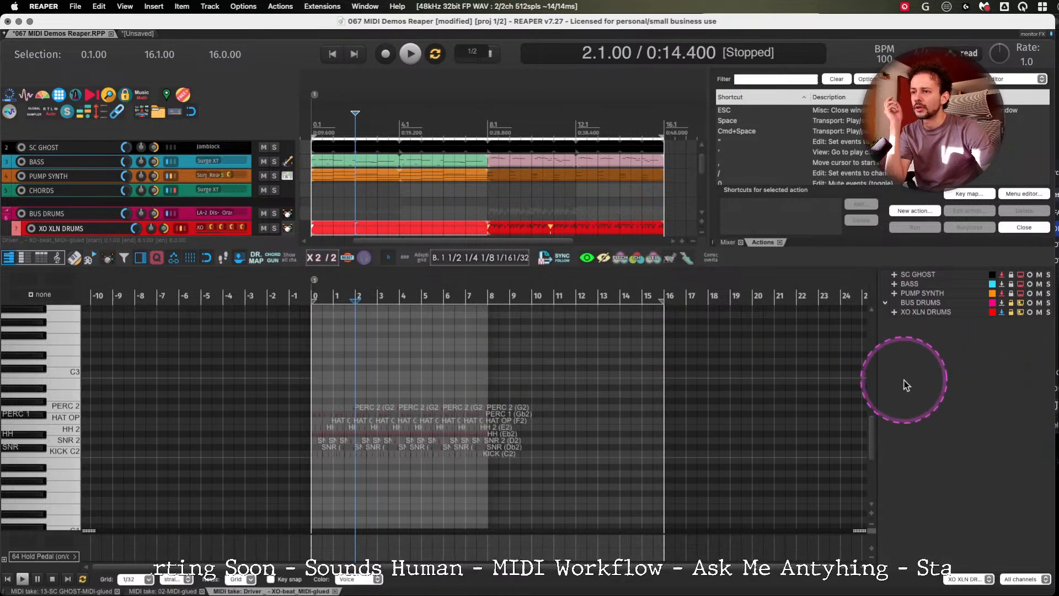
pyautogui.click(422, 160)
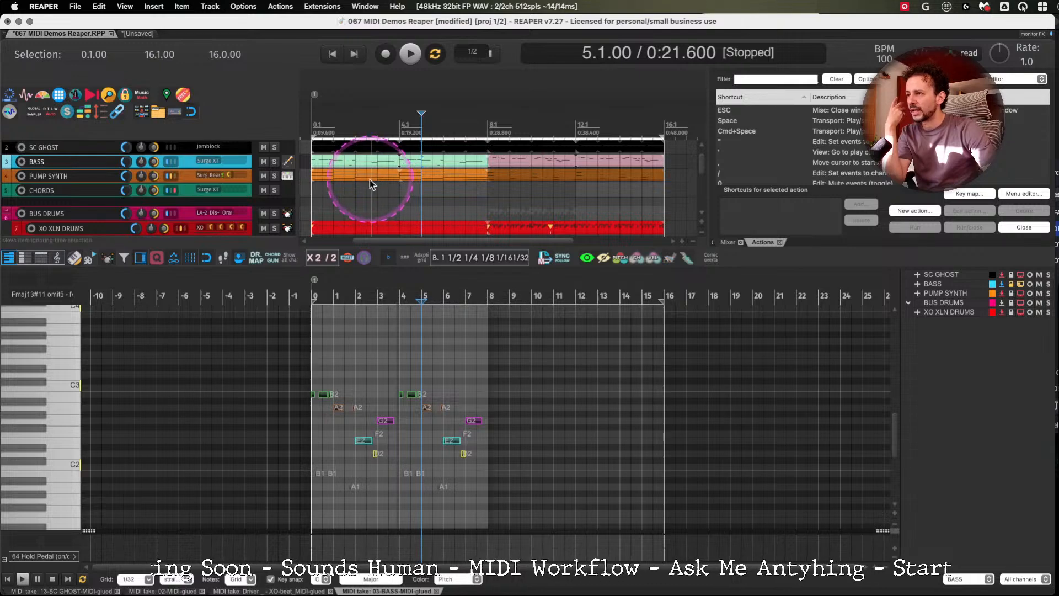
# Bring the PUMP SYNTH take back into the MIDI editor and place the edit cursor at 7.3.00.
pyautogui.click(368, 178)
pyautogui.click(407, 176)
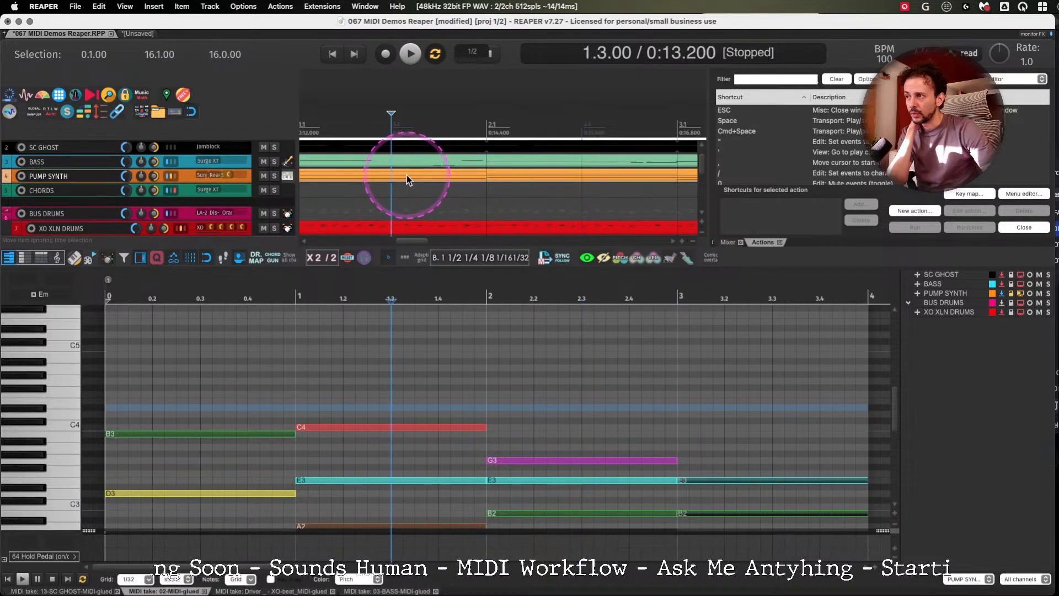
pyautogui.press('Escape')
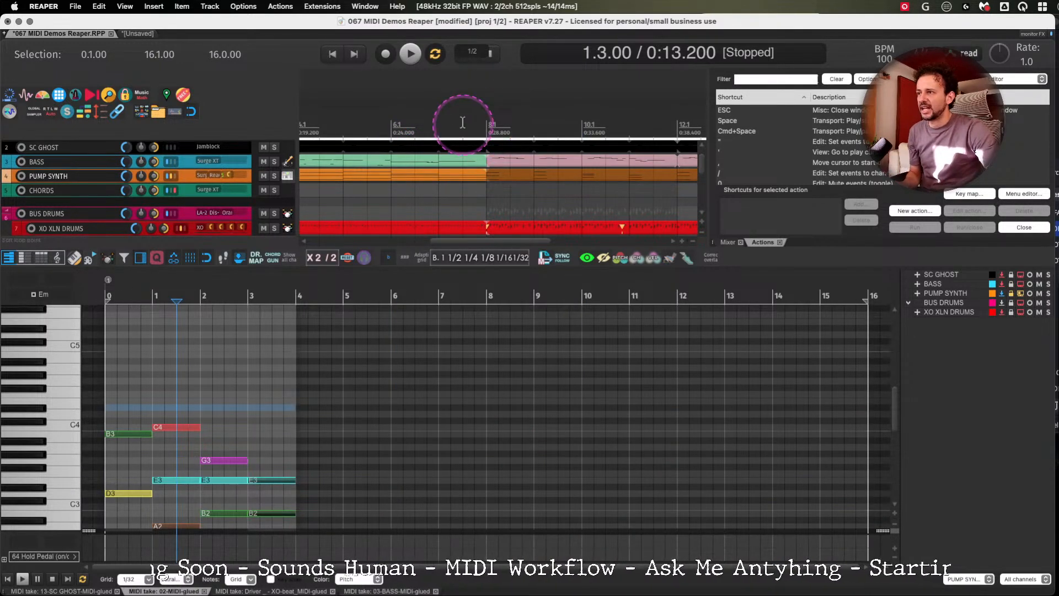
pyautogui.click(485, 107)
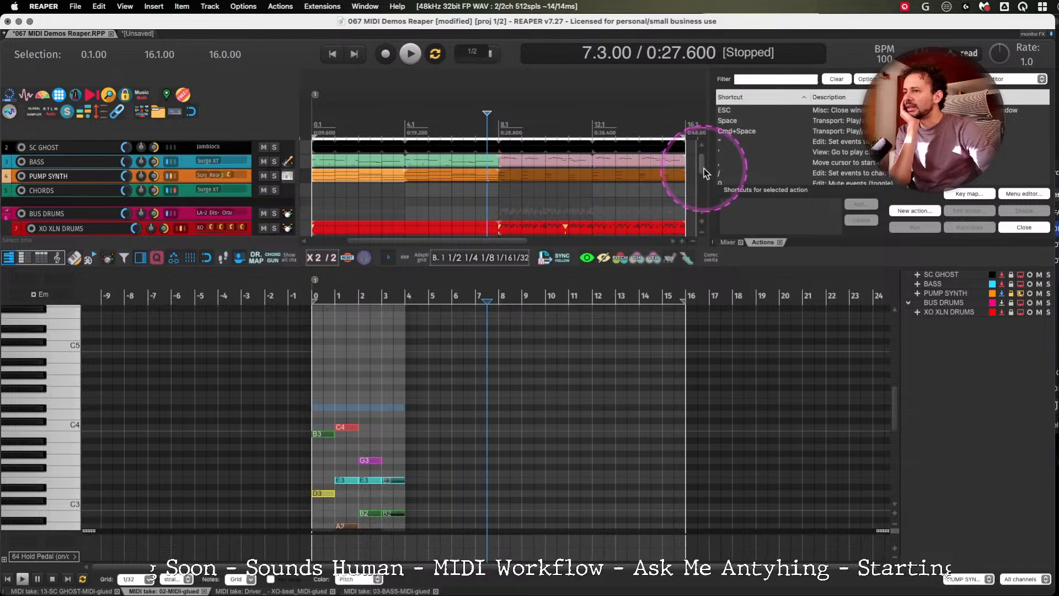
pyautogui.scroll(-4, 703, 174)
pyautogui.scroll(5, 704, 168)
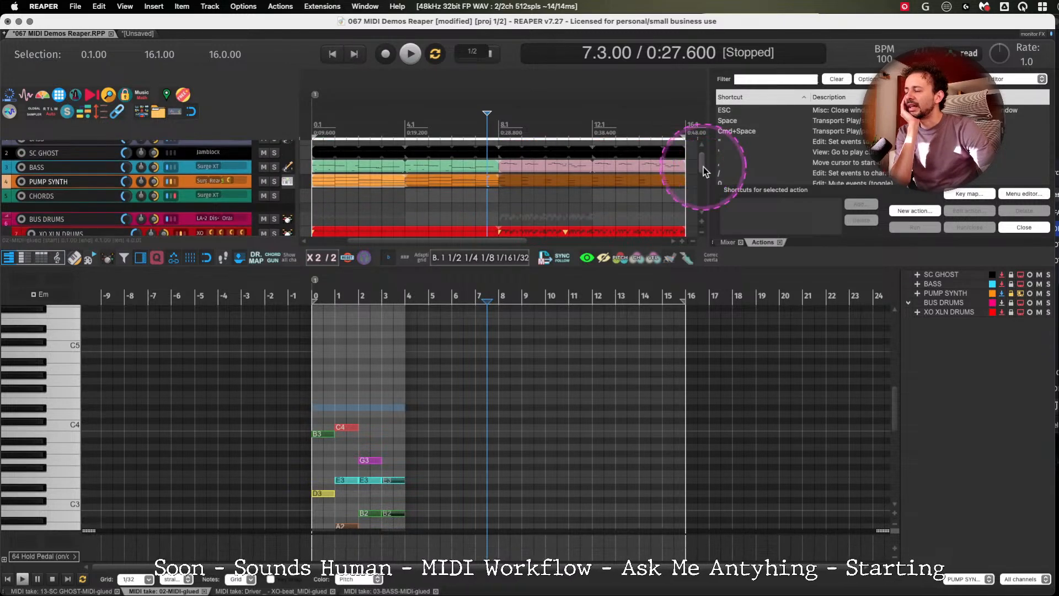
pyautogui.scroll(-1, 703, 169)
pyautogui.moveTo(703, 170); pyautogui.dragTo(704, 170)
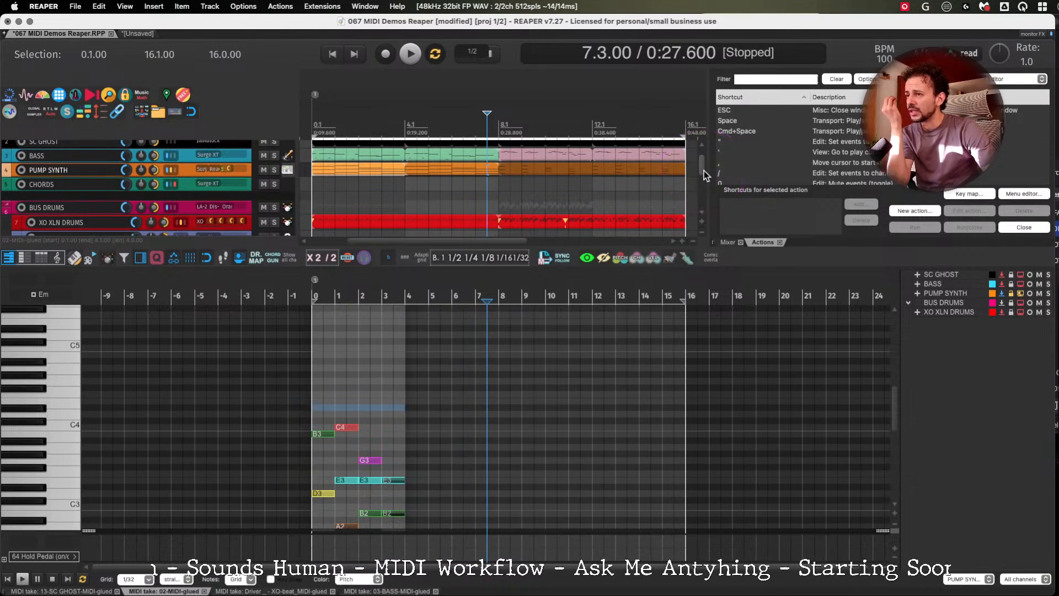
pyautogui.moveTo(704, 170)
pyautogui.mouseDown()
pyautogui.moveTo(702, 198)
pyautogui.moveTo(703, 170)
pyautogui.mouseUp()
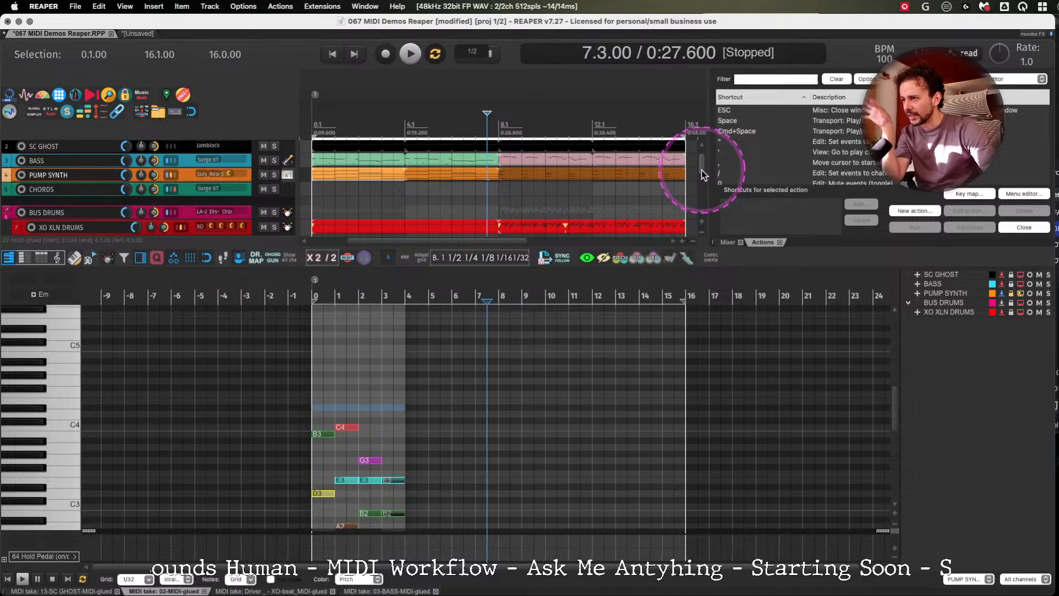
# Set the MIDI editor to one editor per project and resize its track list to leave more room for the notes.
pyautogui.rightClick(922, 346)
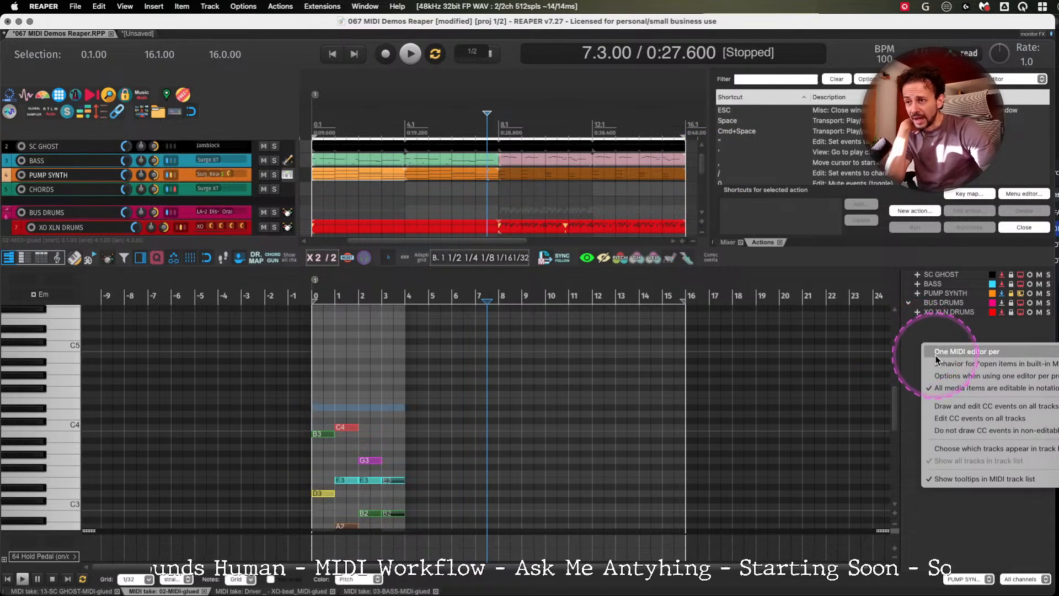
pyautogui.click(863, 354)
pyautogui.rightClick(640, 342)
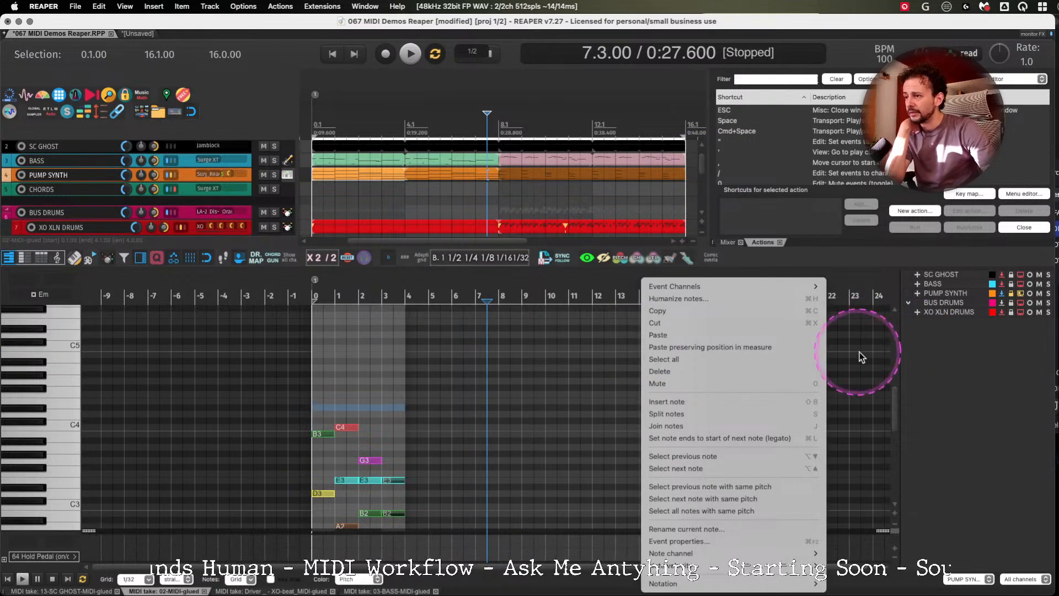
pyautogui.click(877, 355)
pyautogui.moveTo(899, 348); pyautogui.dragTo(502, 350)
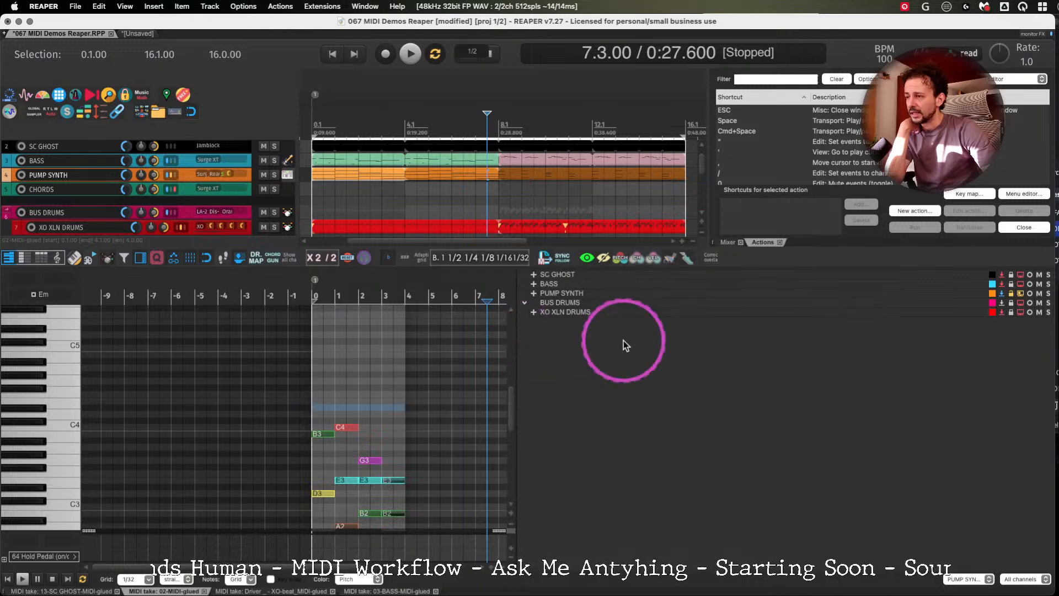
pyautogui.rightClick(626, 345)
pyautogui.moveTo(669, 349)
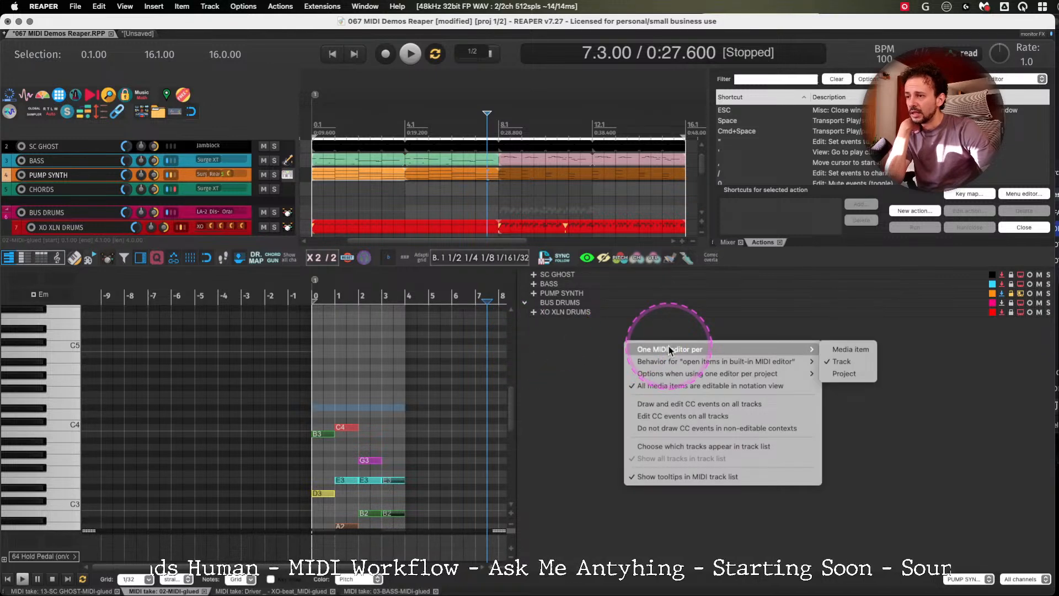
pyautogui.click(839, 375)
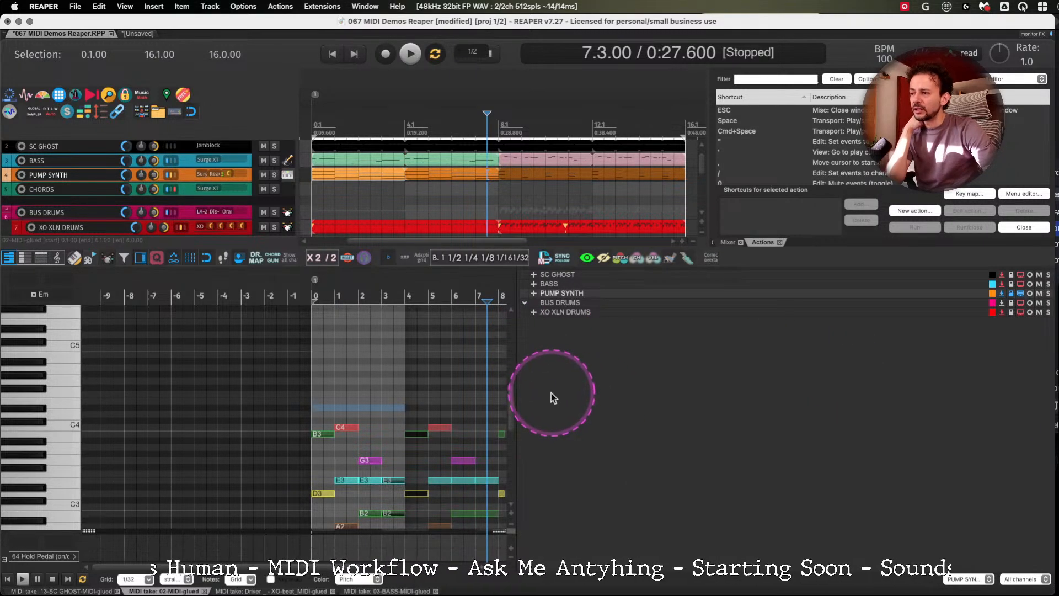
pyautogui.moveTo(517, 383); pyautogui.dragTo(634, 416)
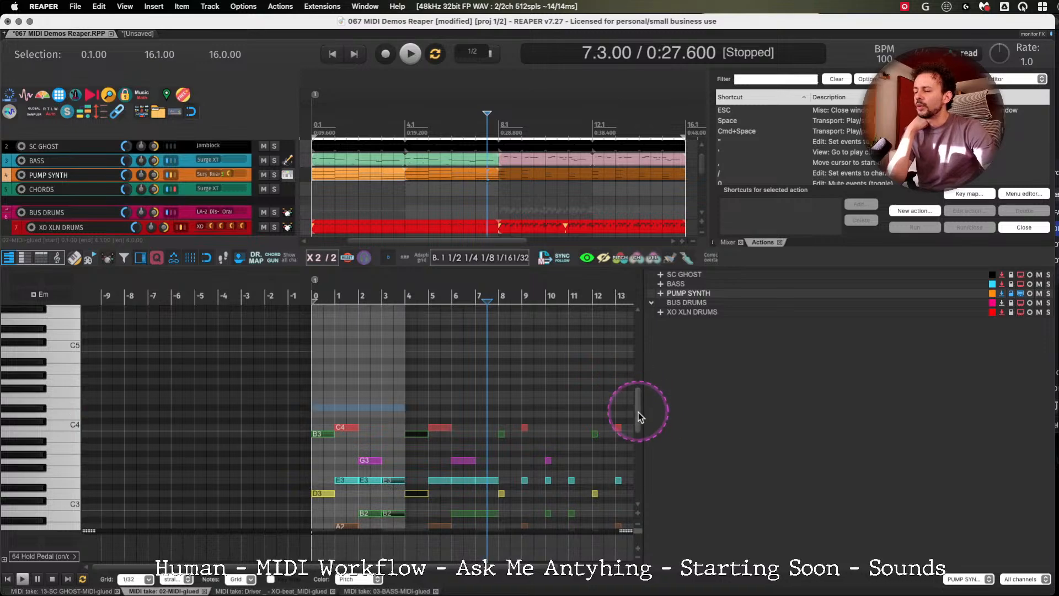
# Set the MIDI editor to one editor per track from the track list options.
pyautogui.scroll(-3, 638, 433)
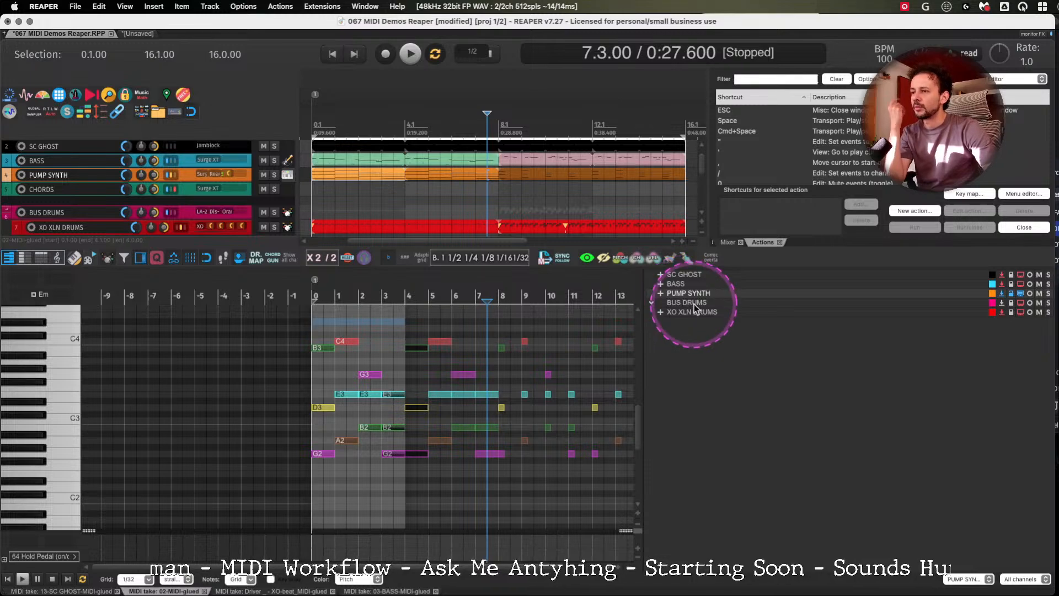
pyautogui.rightClick(699, 347)
pyautogui.moveTo(830, 355)
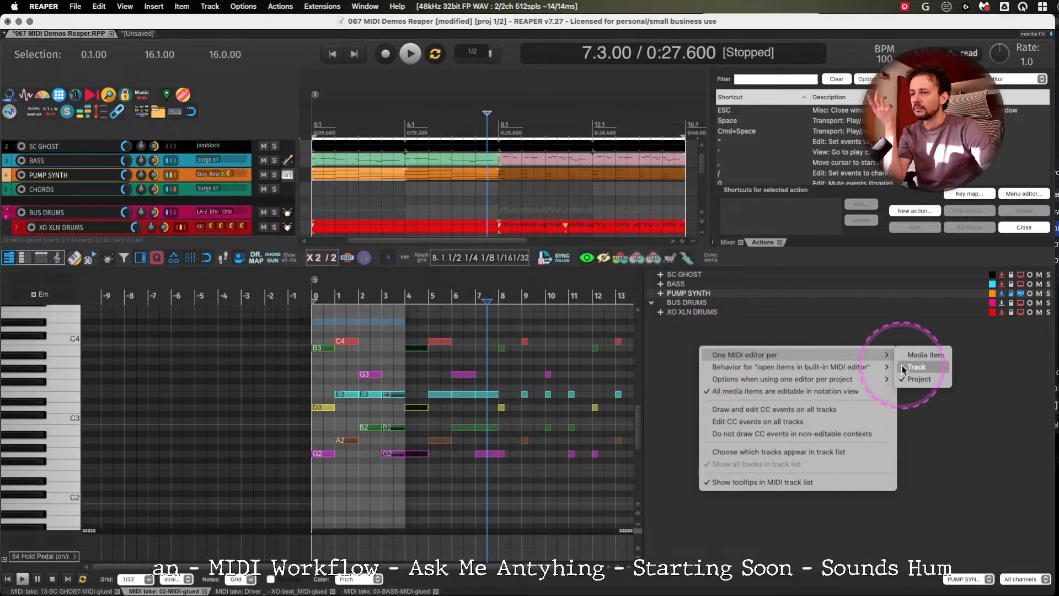
pyautogui.click(909, 369)
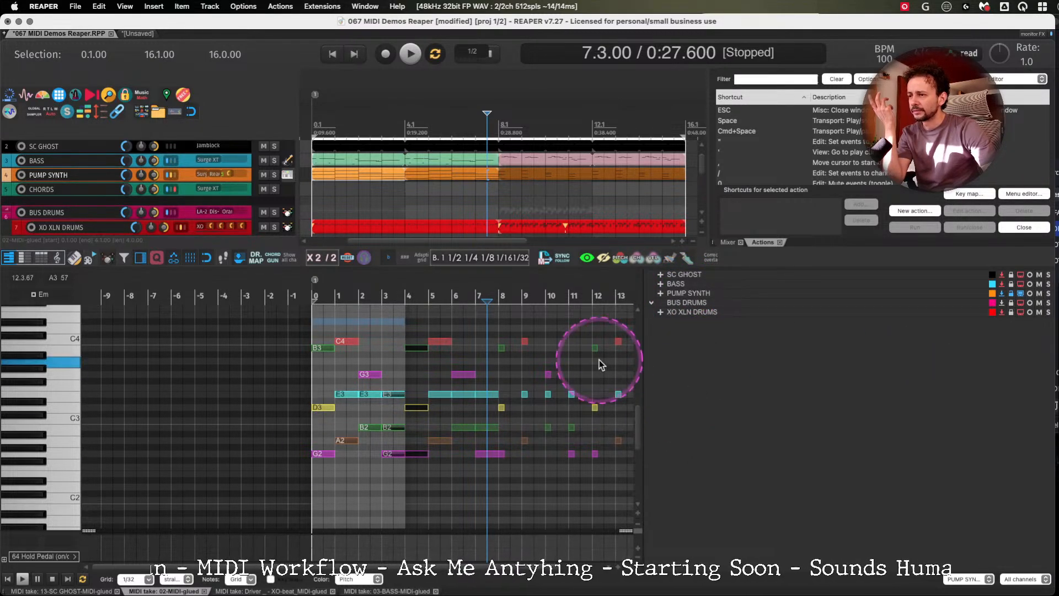
# Deselect the PUMP SYNTH notes and place the edit cursor at 5.3.00 on the BASS track.
pyautogui.click(582, 343)
pyautogui.click(561, 349)
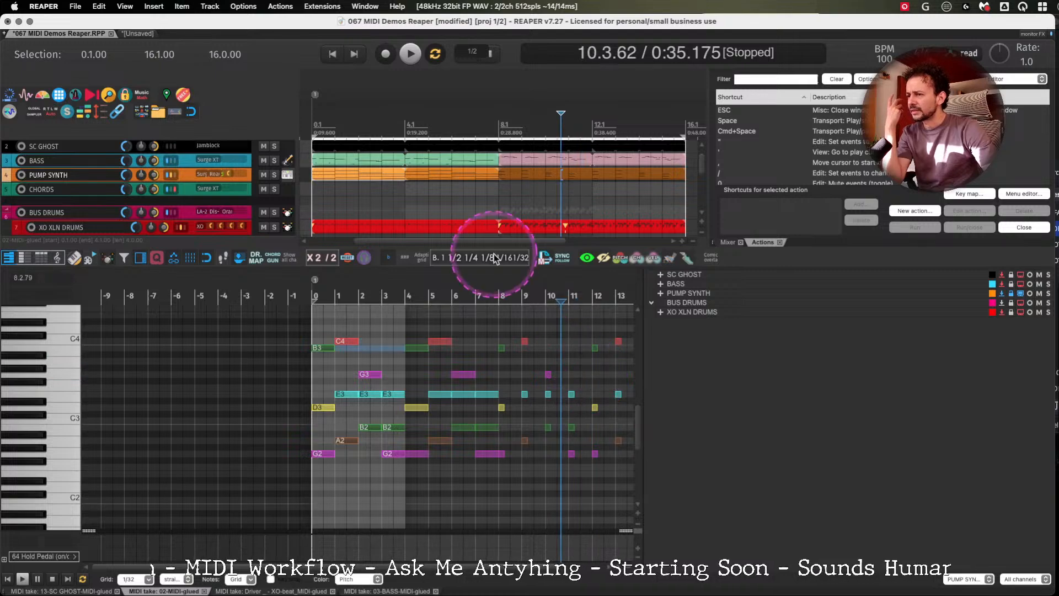
pyautogui.click(458, 224)
pyautogui.click(455, 216)
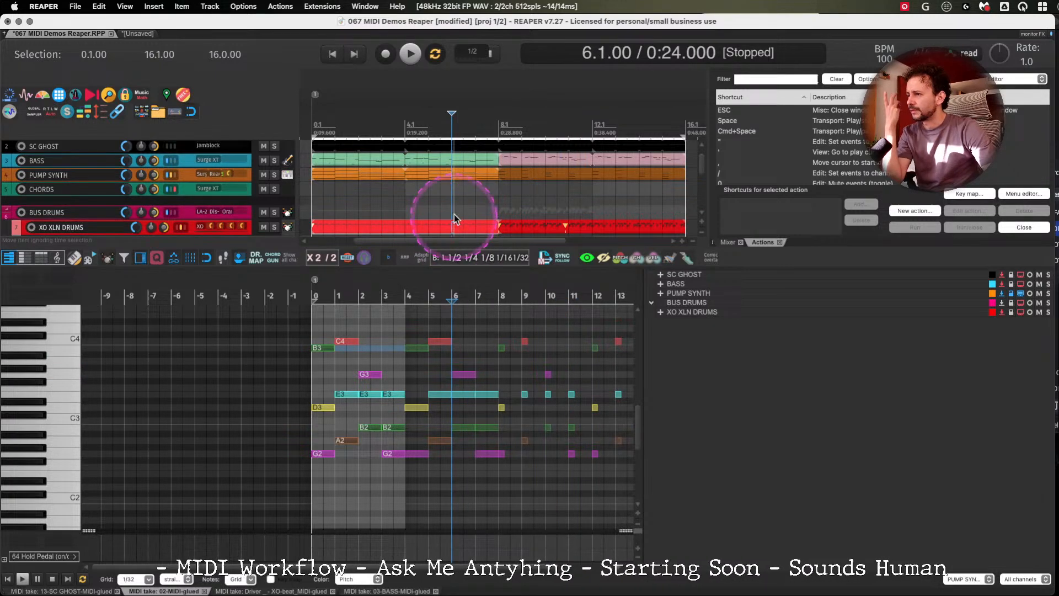
pyautogui.click(453, 176)
pyautogui.click(445, 159)
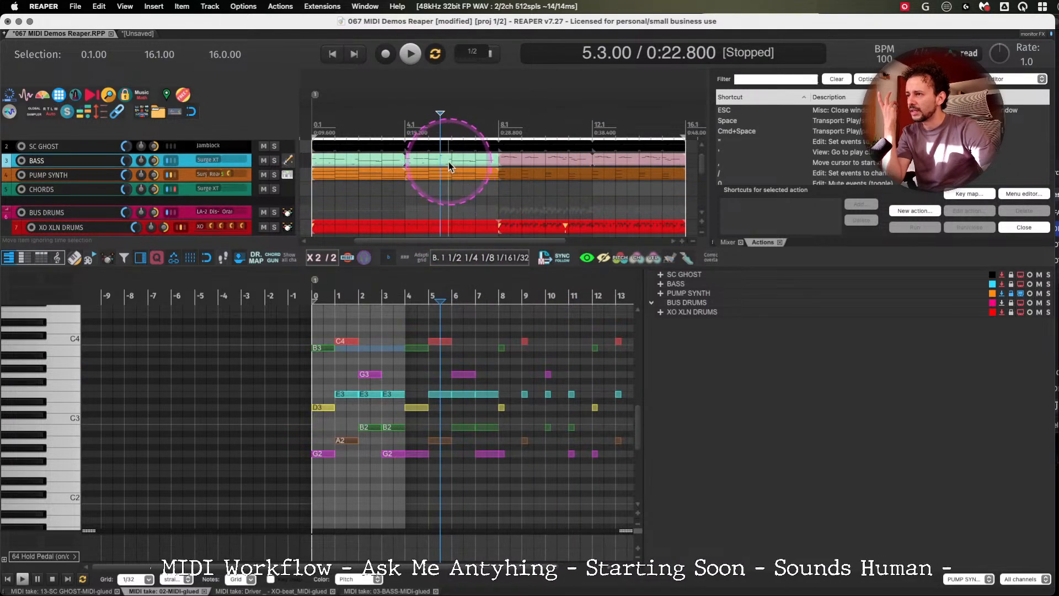
# Open the first BASS item and the first XO XLN DRUMS item in separate MIDI editors, and widen the drum editor's track list.
pyautogui.doubleClick(441, 158)
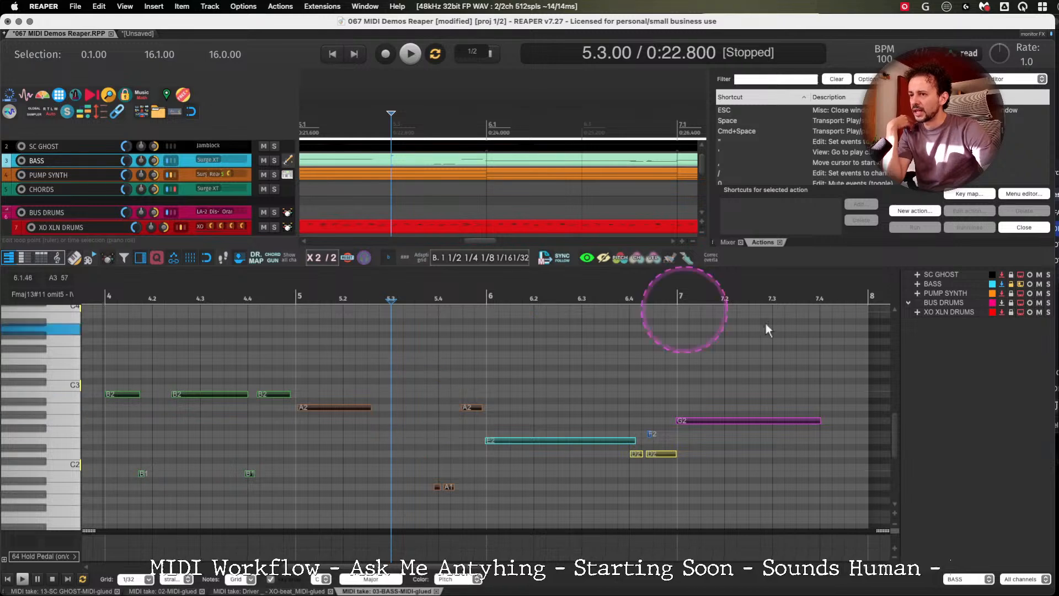
pyautogui.scroll(-2, 426, 231)
pyautogui.doubleClick(428, 227)
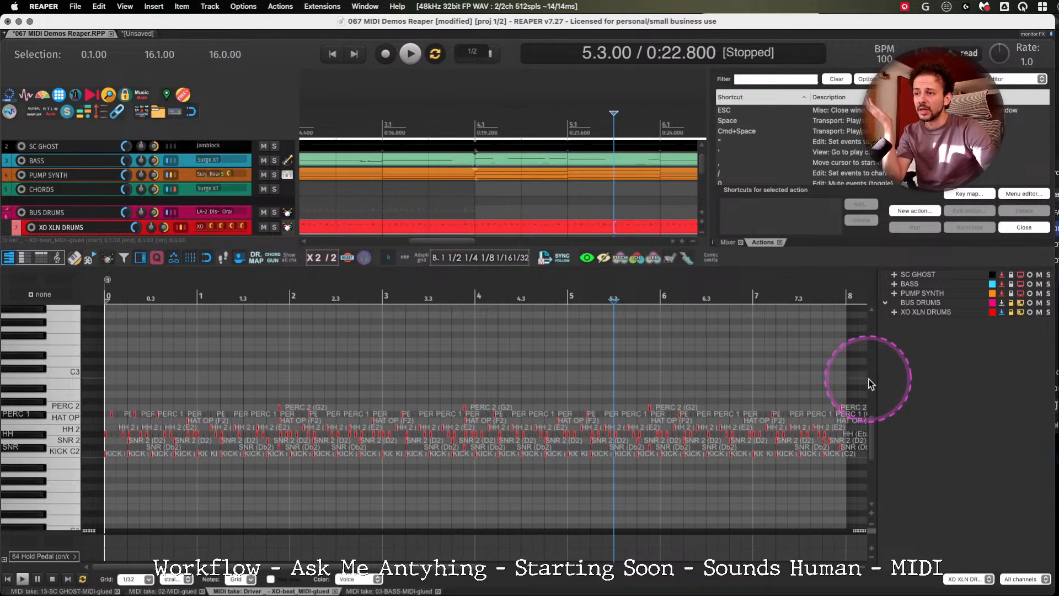
pyautogui.moveTo(878, 379); pyautogui.dragTo(711, 368)
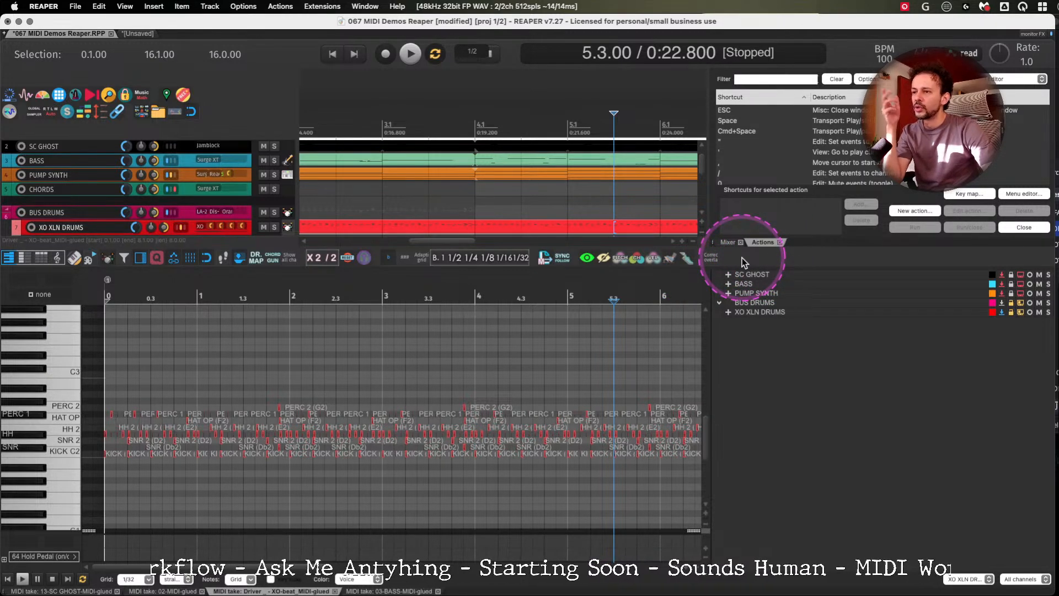
pyautogui.rightClick(735, 342)
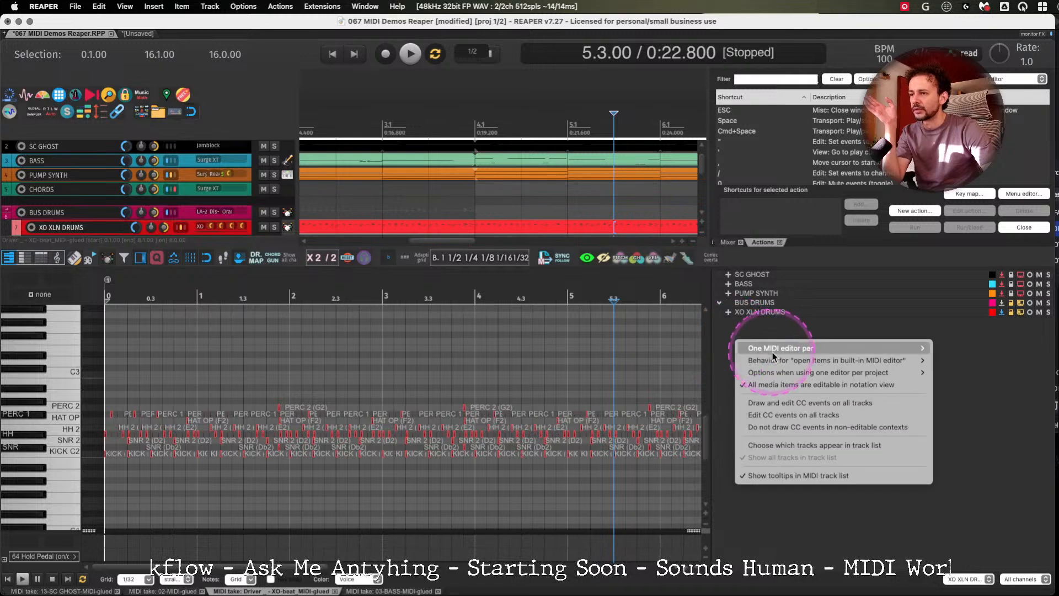
pyautogui.moveTo(926, 350)
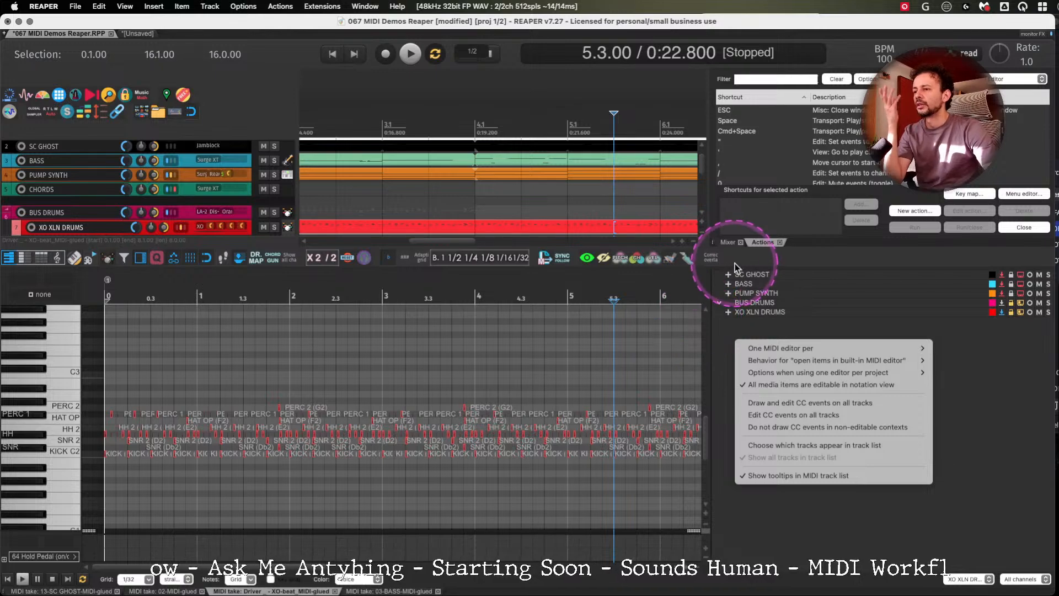
pyautogui.click(720, 342)
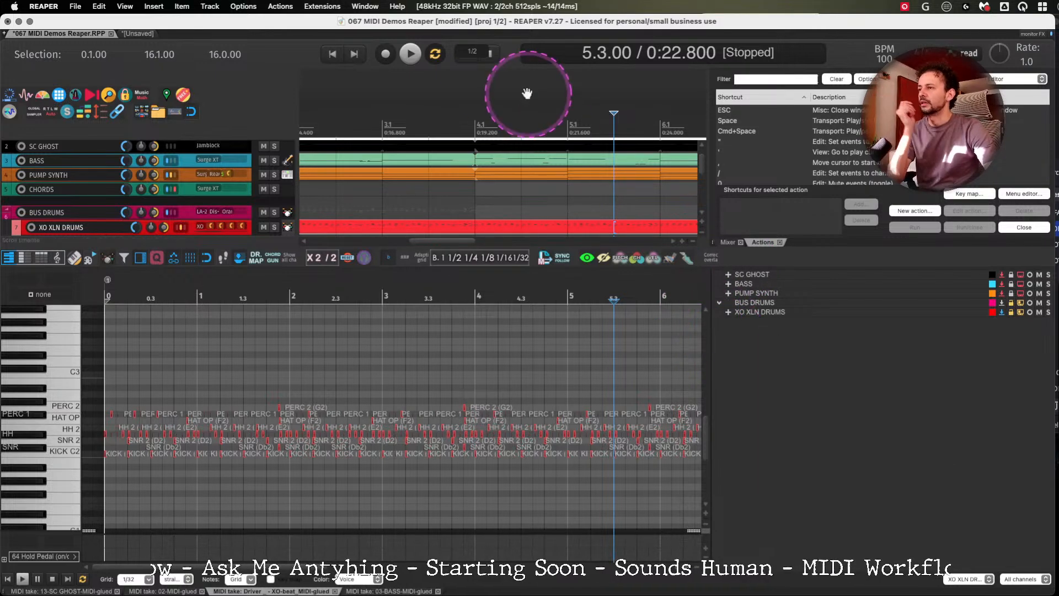
# Open the SWS/S&M Cycle Action editor by searching for "cycle" and move its window over the arrange view.
pyautogui.click(320, 7)
pyautogui.moveTo(279, 8)
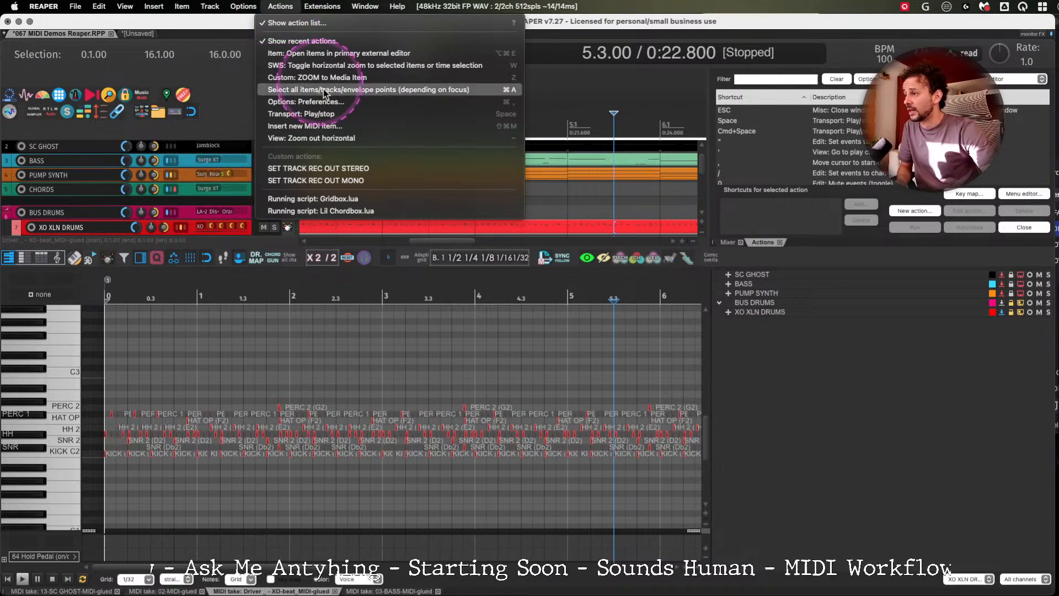
pyautogui.moveTo(412, 7)
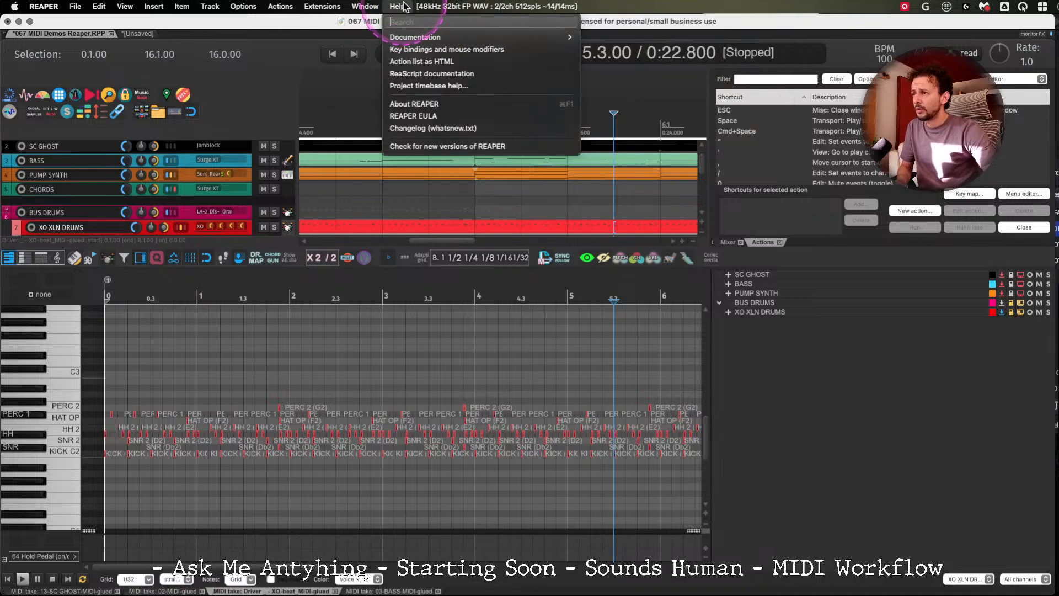
pyautogui.write('cycle')
pyautogui.press('Return')
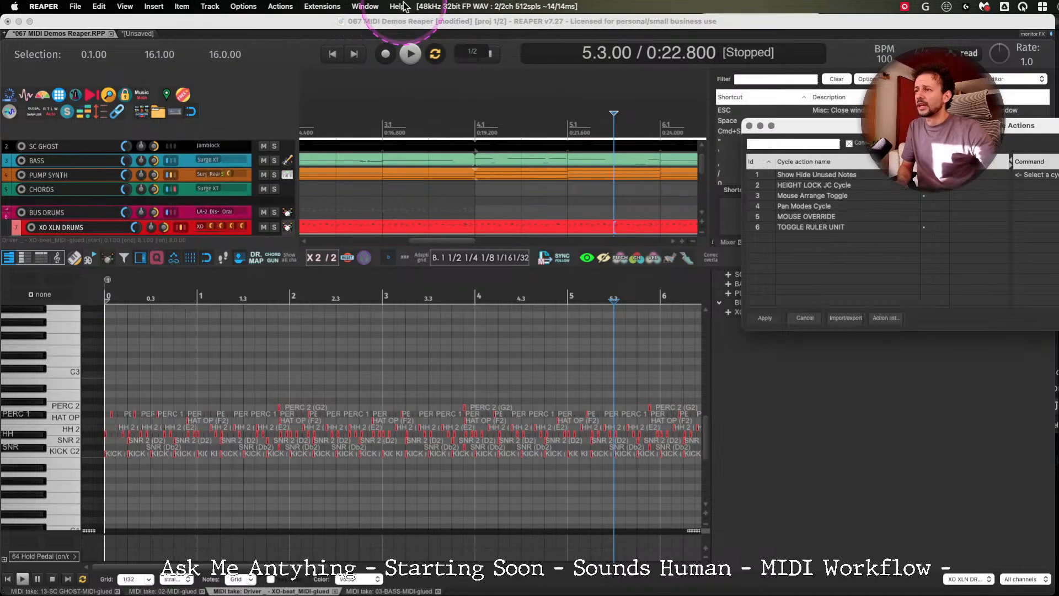
pyautogui.moveTo(1004, 128); pyautogui.dragTo(487, 105)
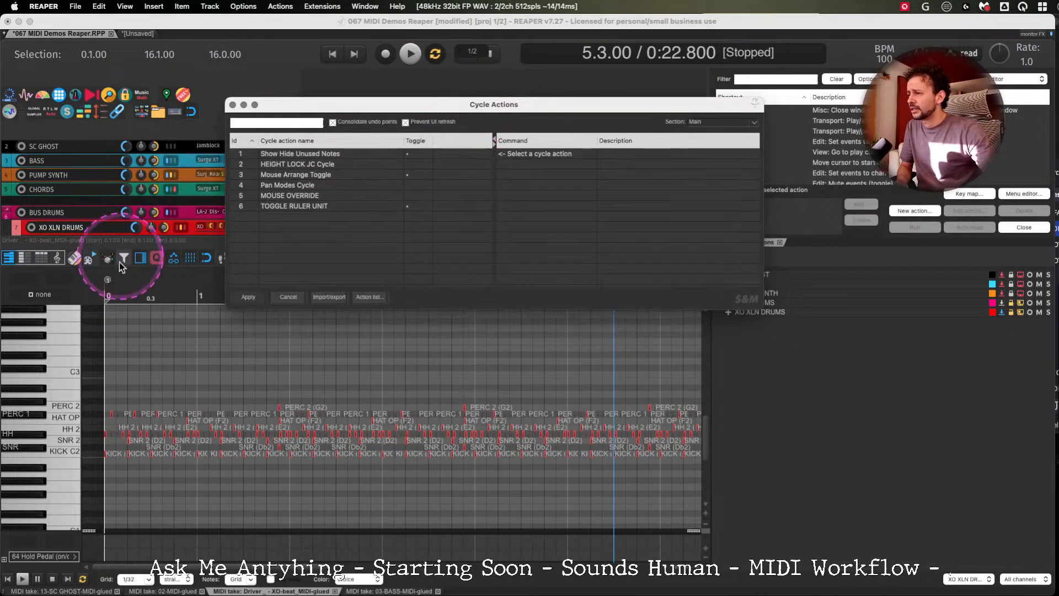
# Add a cycle action named MIDI EDITOR VIEW and move the Cycle Actions window clear of the MIDI track list.
pyautogui.rightClick(285, 247)
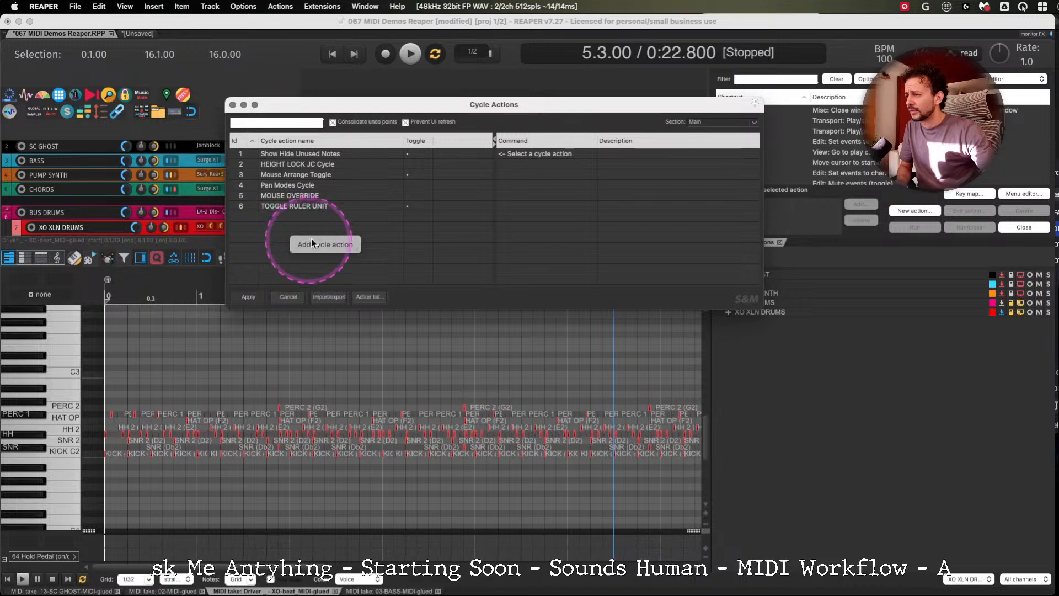
pyautogui.click(312, 242)
pyautogui.moveTo(426, 108); pyautogui.dragTo(327, 105)
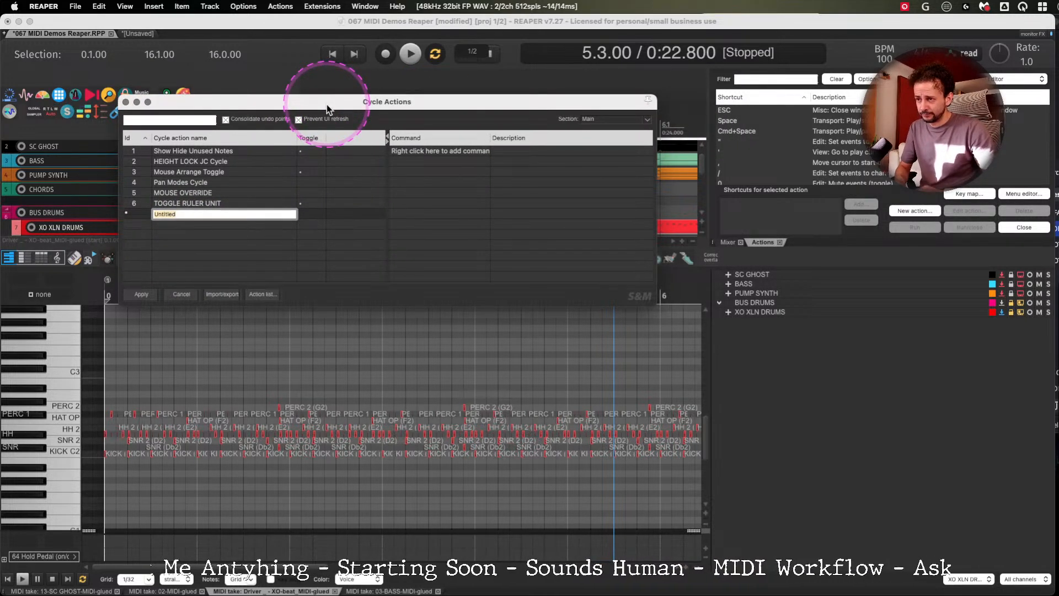
pyautogui.write('MI')
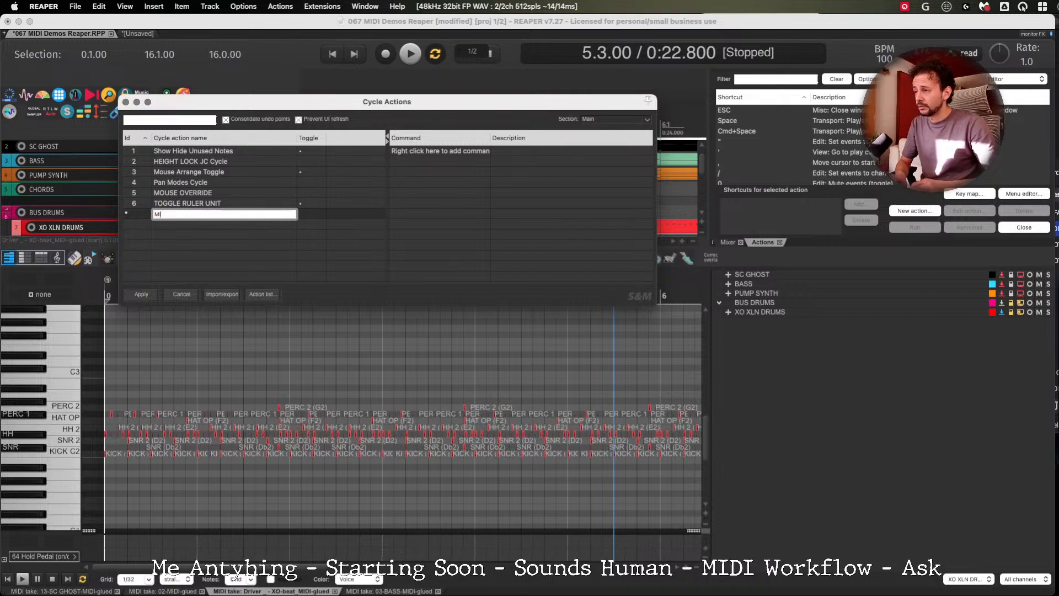
pyautogui.write('DI EDITOR')
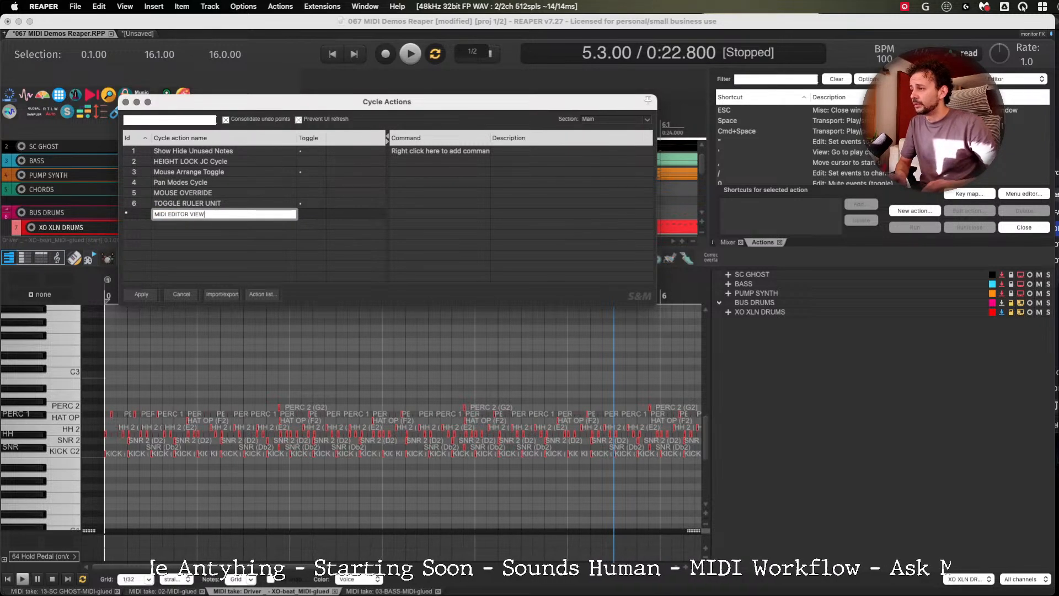
pyautogui.write(' VIEW')
pyautogui.press('Return')
pyautogui.click(804, 311)
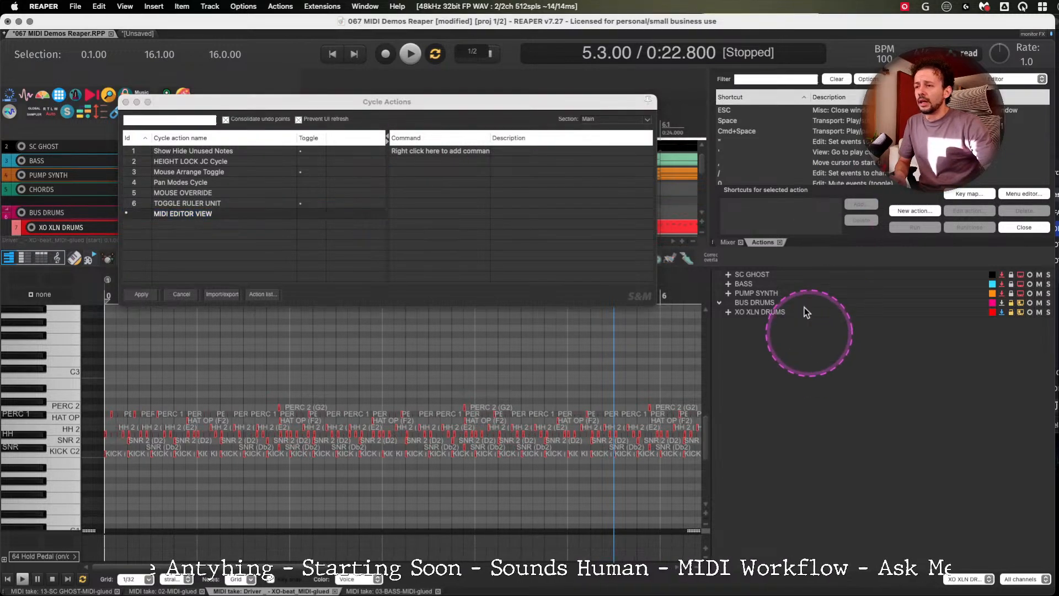
pyautogui.moveTo(432, 105); pyautogui.dragTo(389, 79)
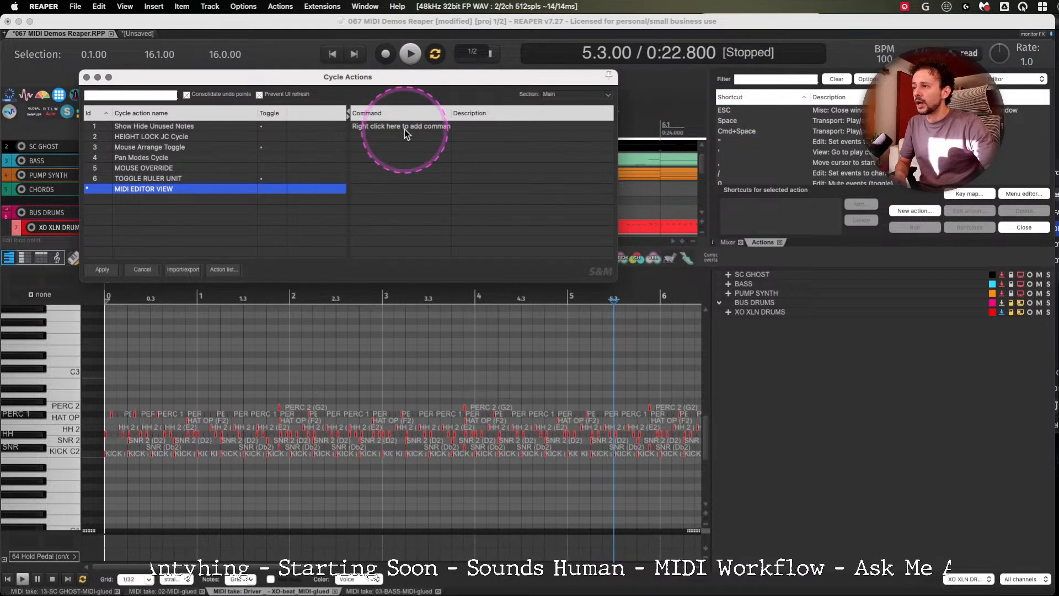
# Search the MIDI Editor section of the action list for "VIEW MIDI PER" and "VIEW MIDI PROJE".
pyautogui.click(778, 80)
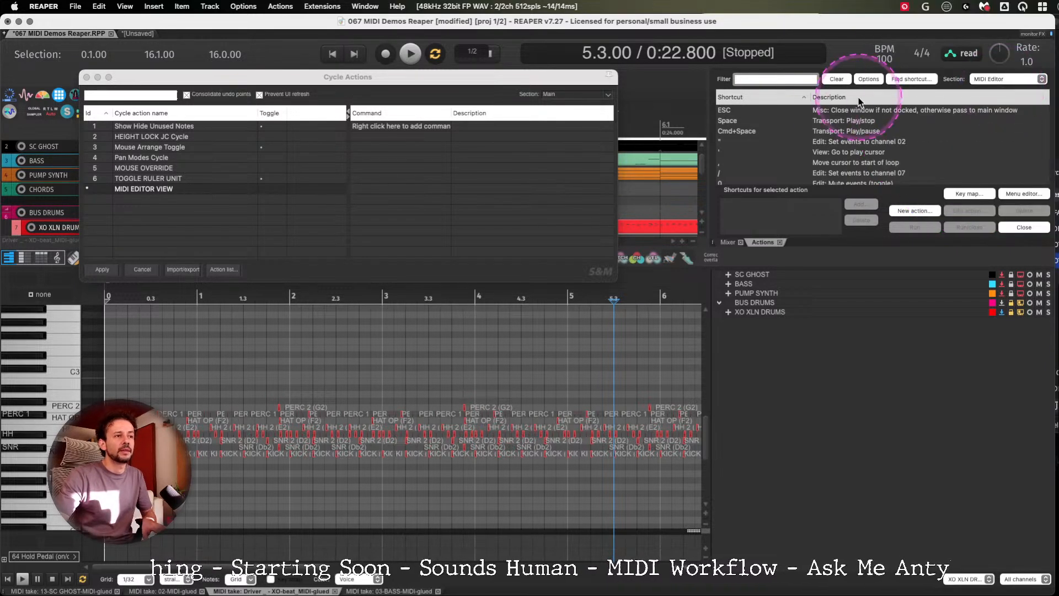
pyautogui.write('VIEW ')
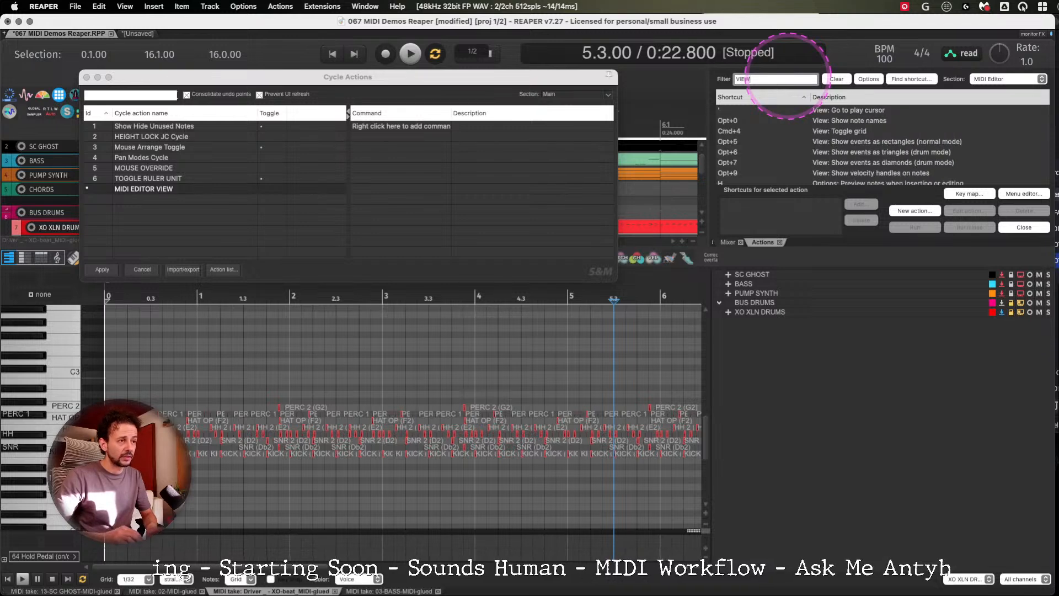
pyautogui.write('MIDI PER')
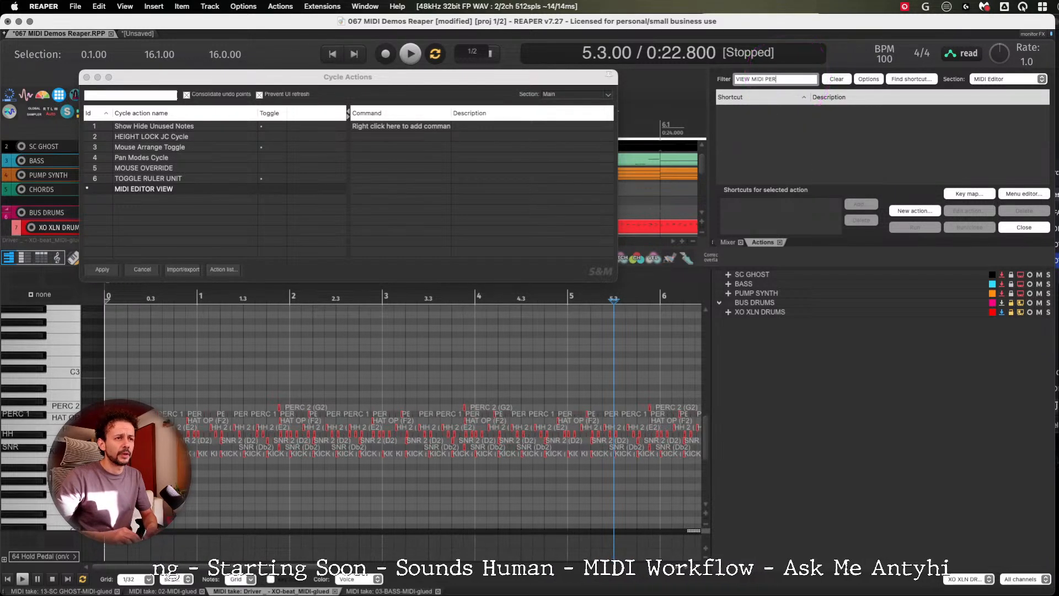
pyautogui.press('BackSpace')
pyautogui.press('BackSpace')
pyautogui.write('ROJE')
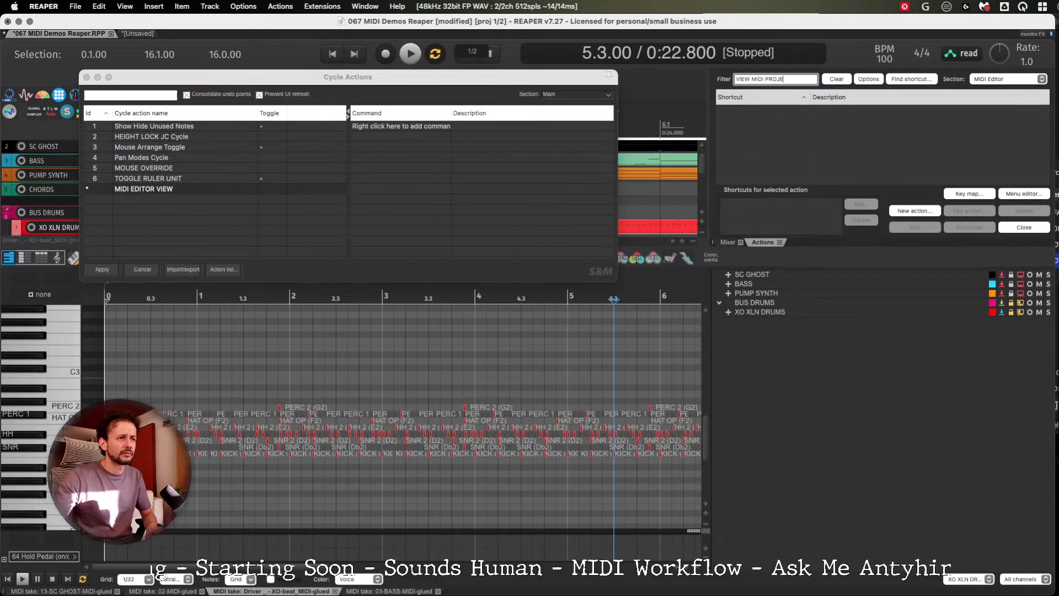
# Check the wording of the One MIDI editor per options, filter the action list by "VIEW MIDI EDITO", and widen the action list.
pyautogui.rightClick(769, 380)
pyautogui.moveTo(792, 389)
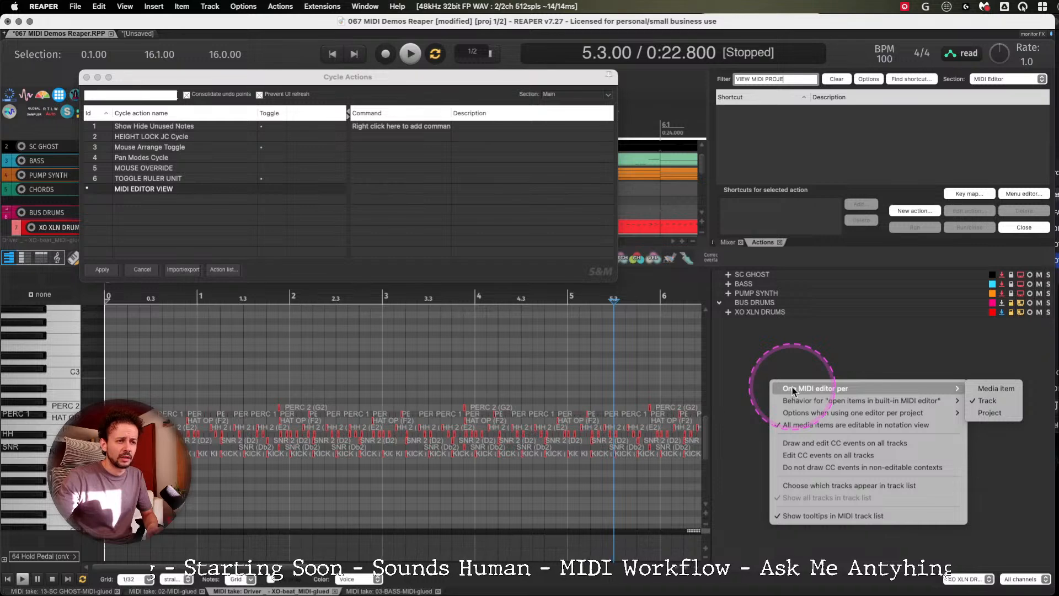
pyautogui.doubleClick(794, 82)
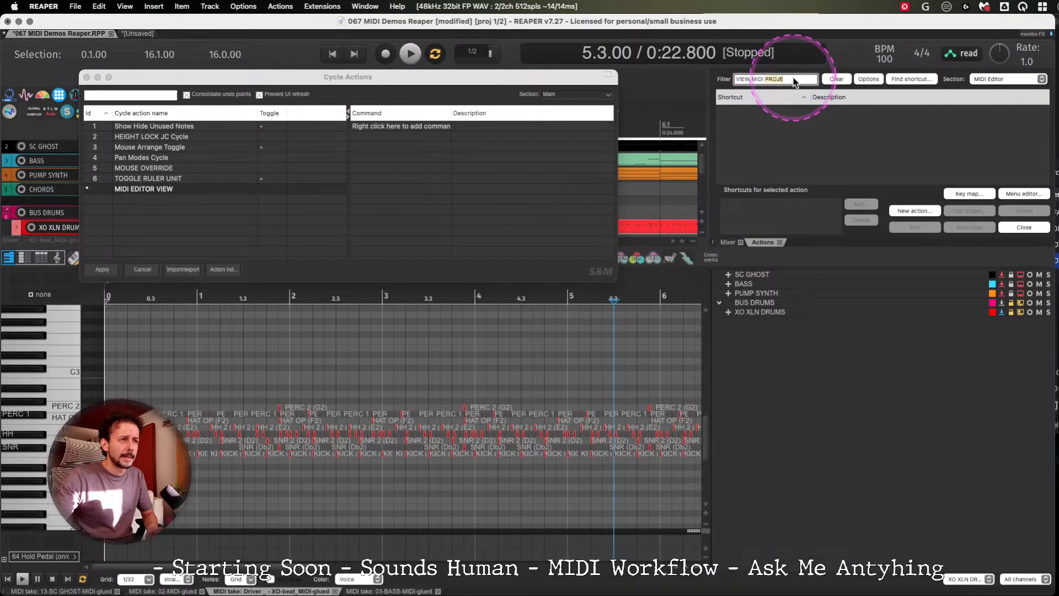
pyautogui.press('BackSpace')
pyautogui.write('EDI')
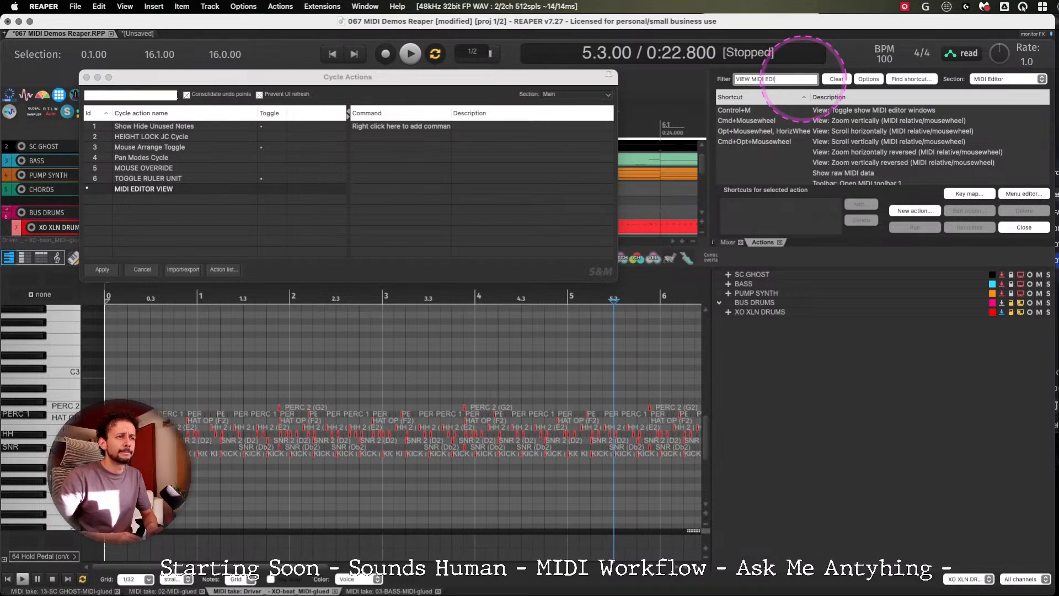
pyautogui.write('TO')
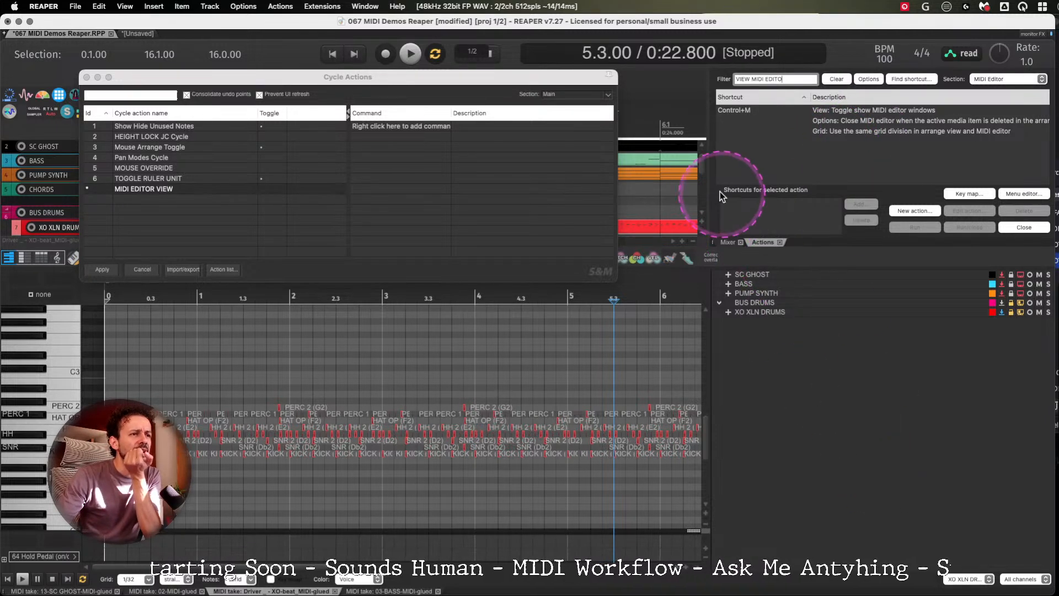
pyautogui.moveTo(713, 168); pyautogui.dragTo(630, 164)
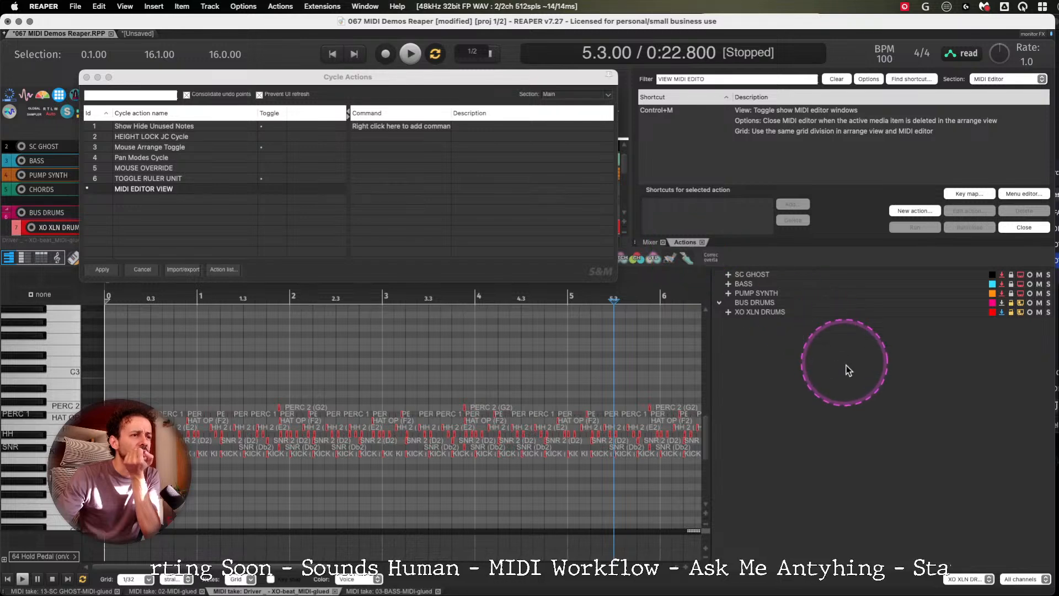
# Start synchronizing the ReaPack packages.
pyautogui.click(369, 8)
pyautogui.moveTo(393, 10)
pyautogui.write('cycle')
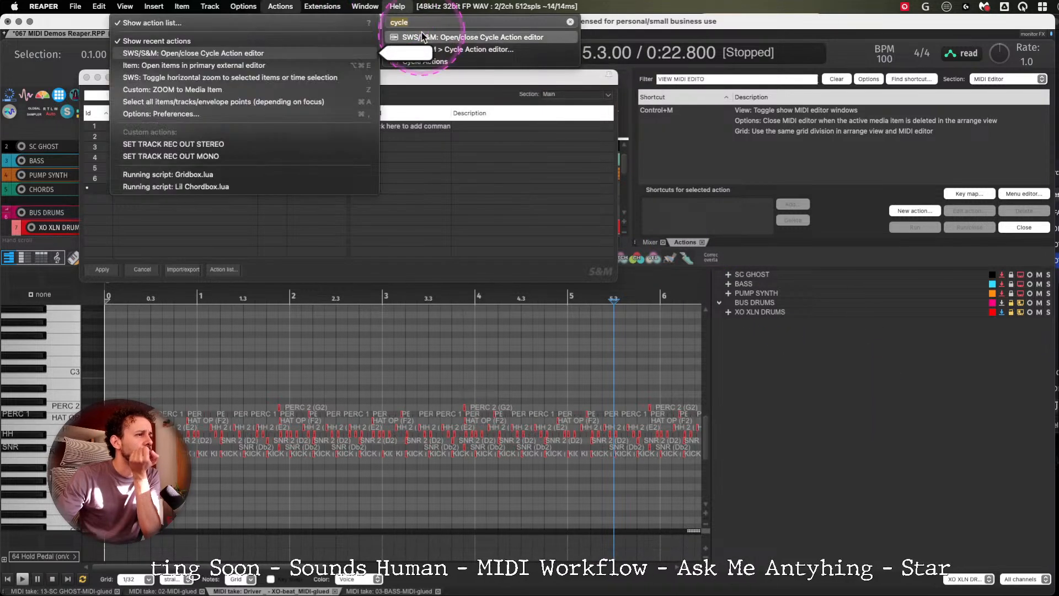
pyautogui.moveTo(322, 7)
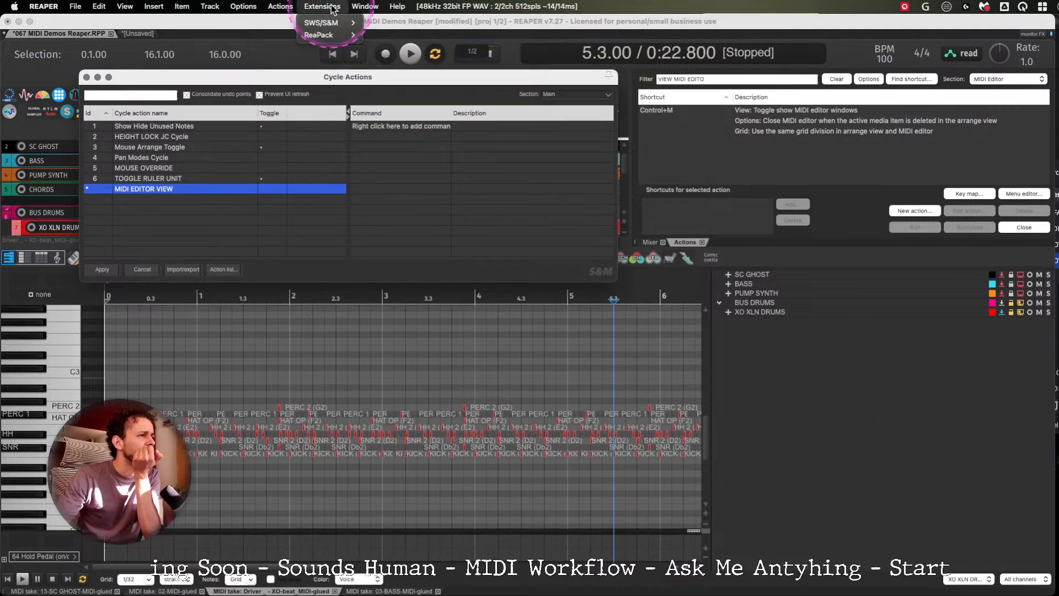
pyautogui.moveTo(328, 35)
pyautogui.click(402, 35)
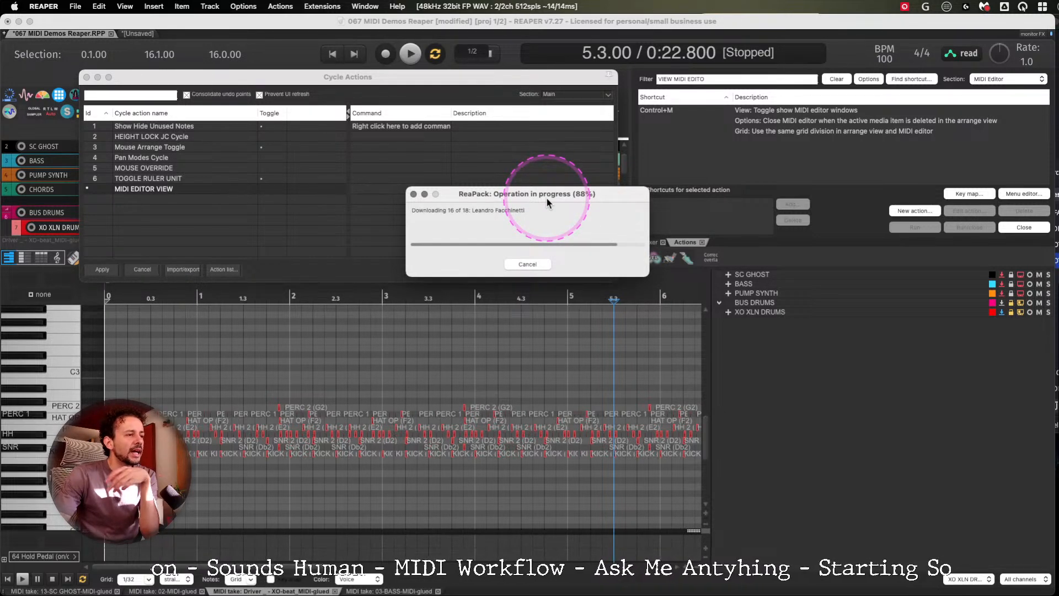
# Set the One MIDI editor per option to Project.
pyautogui.rightClick(796, 371)
pyautogui.moveTo(823, 380)
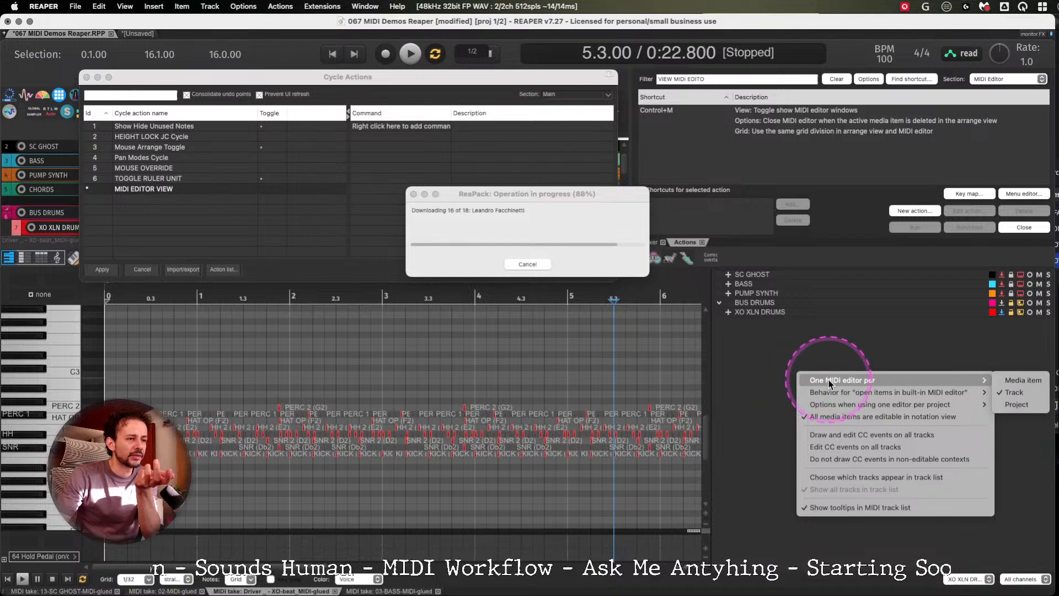
pyautogui.click(1013, 405)
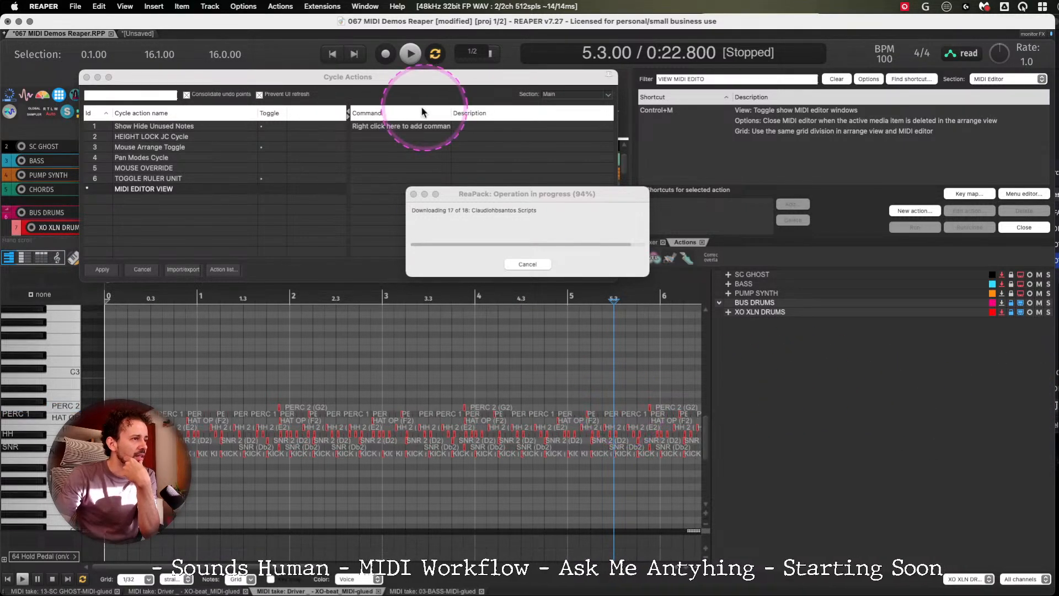
# Move the Cycle Actions window off the tracks, display the PUMP SYNTH item in the MIDI editor, and uncover its notes.
pyautogui.moveTo(110, 80); pyautogui.dragTo(148, 293)
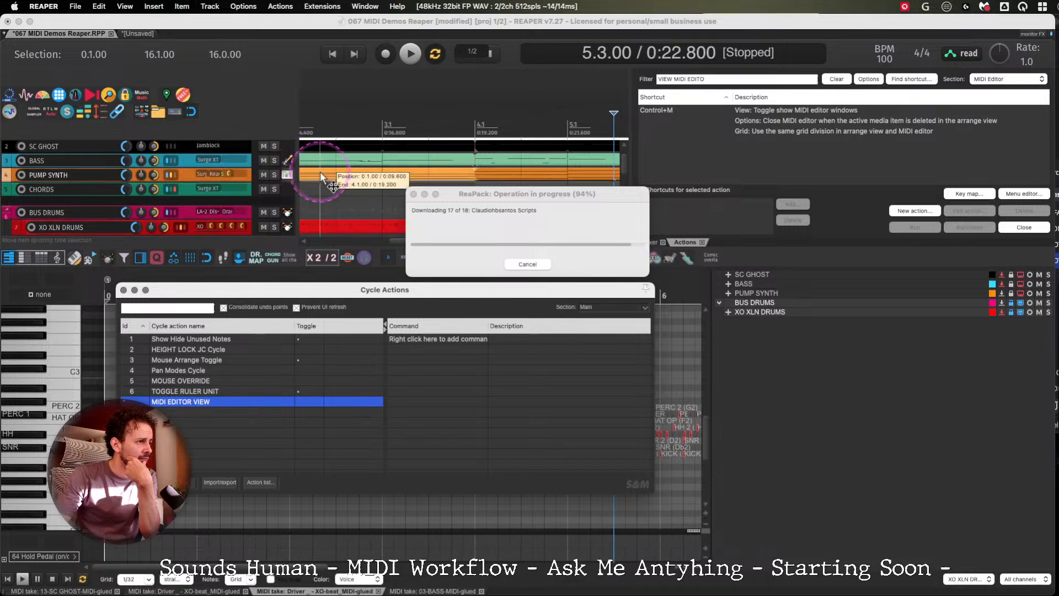
pyautogui.click(324, 176)
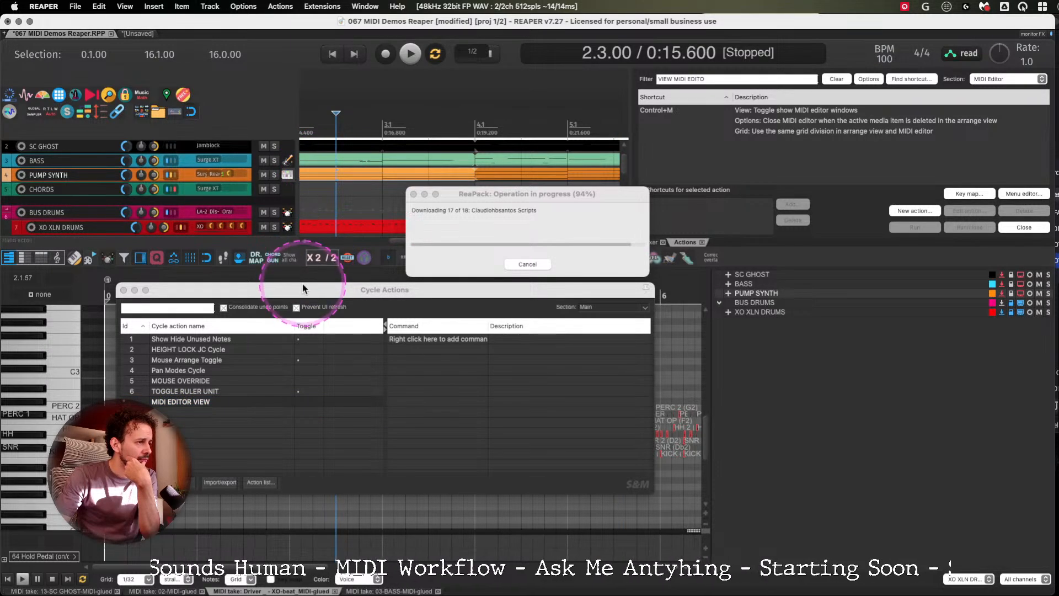
pyautogui.moveTo(303, 291)
pyautogui.mouseDown()
pyautogui.moveTo(279, 142)
pyautogui.moveTo(298, 310)
pyautogui.mouseUp()
pyautogui.click(339, 174)
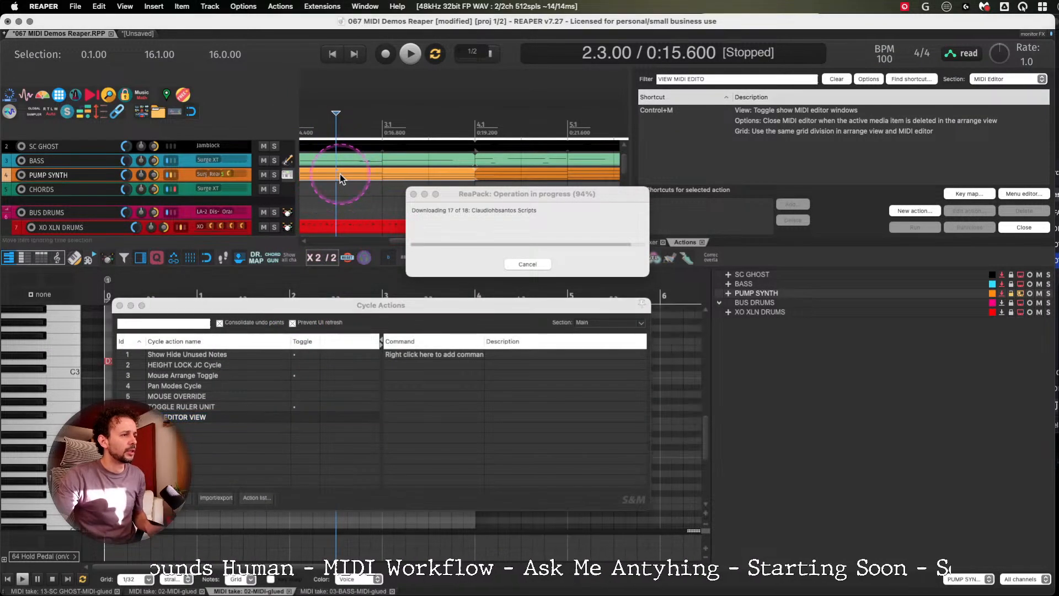
pyautogui.press('z')
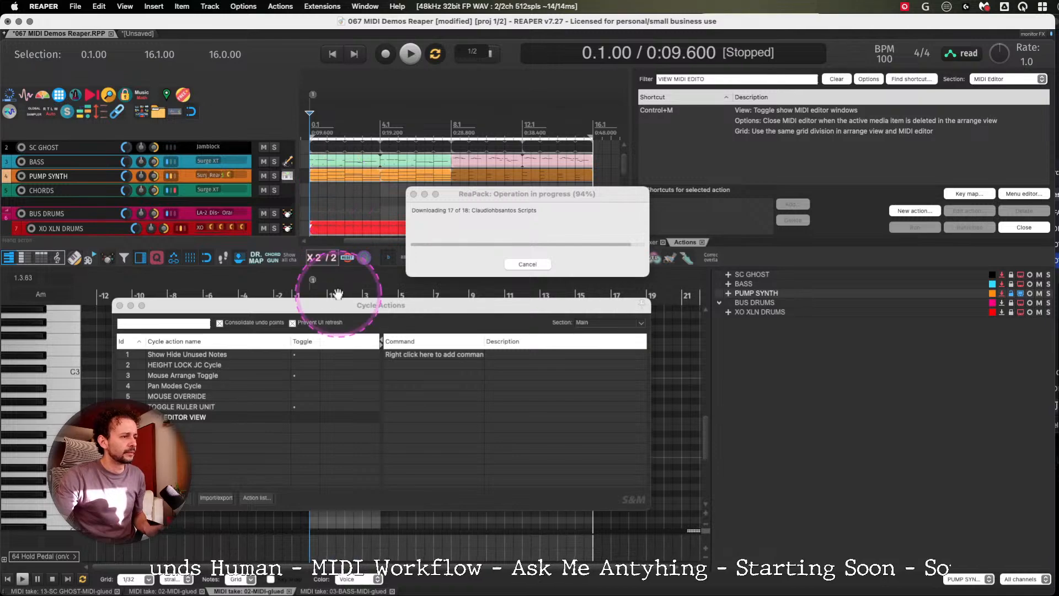
pyautogui.moveTo(337, 306); pyautogui.dragTo(301, 89)
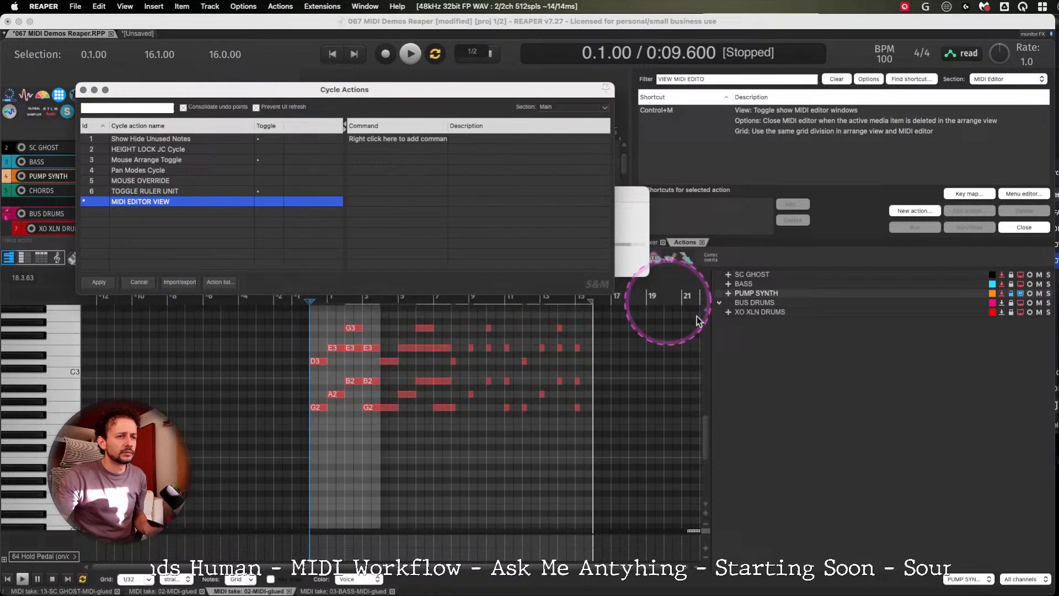
# Check the One MIDI editor per setting in the MIDI track list's options.
pyautogui.rightClick(784, 372)
pyautogui.moveTo(802, 382)
pyautogui.click(368, 322)
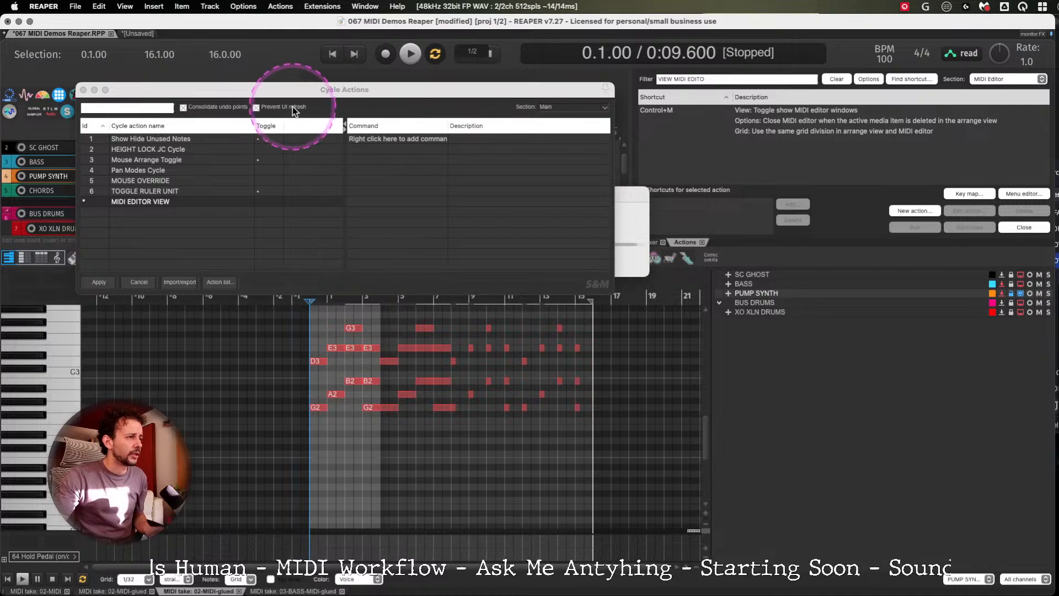
# Dismiss the ReaPack transaction report and move the Cycle Actions window clear of the arrange view and the notes.
pyautogui.moveTo(300, 87); pyautogui.dragTo(307, 312)
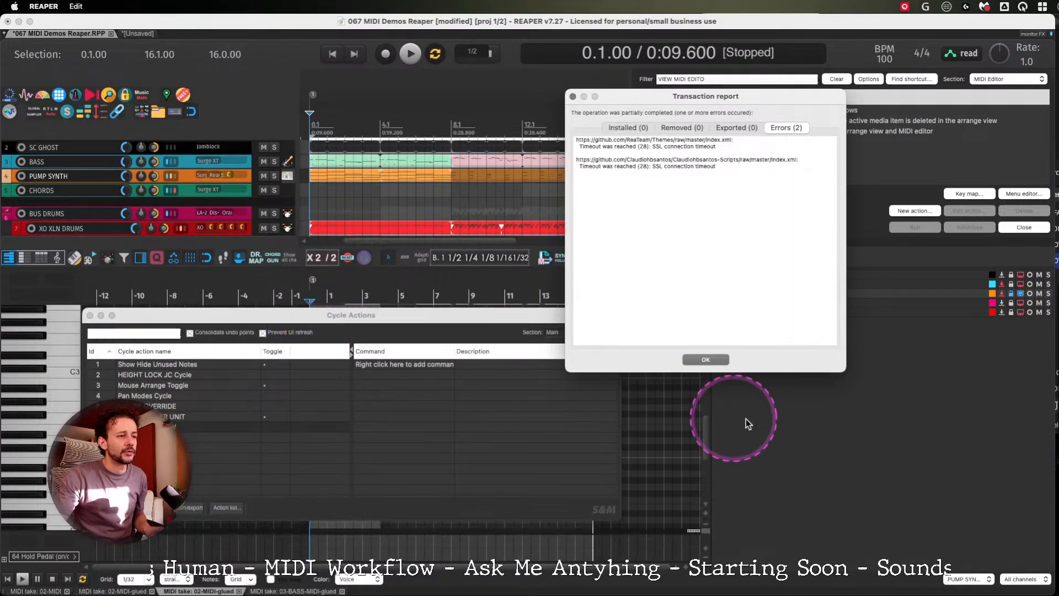
pyautogui.click(706, 360)
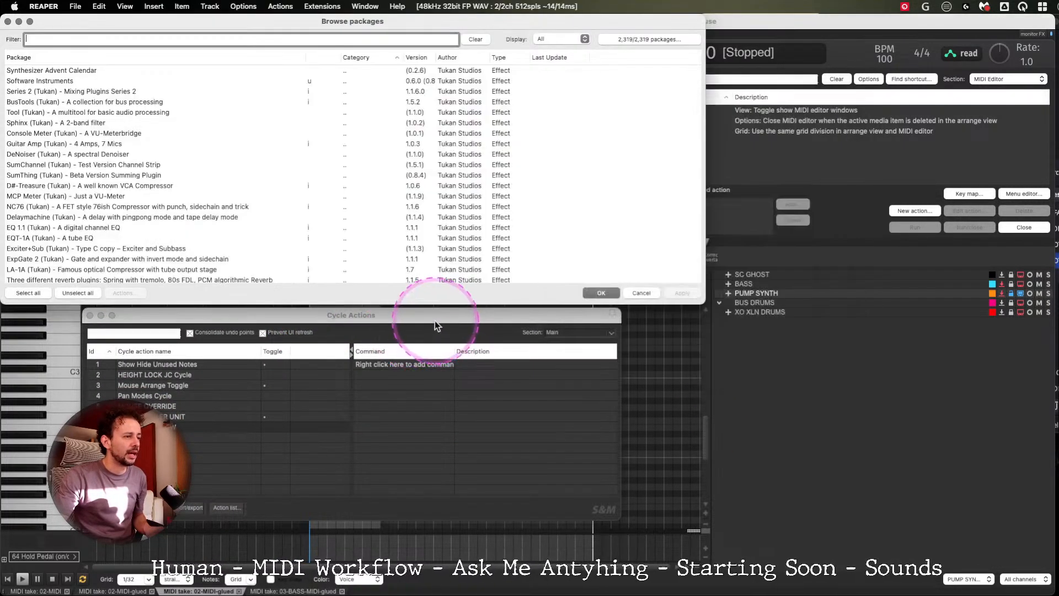
pyautogui.moveTo(313, 316); pyautogui.dragTo(934, 367)
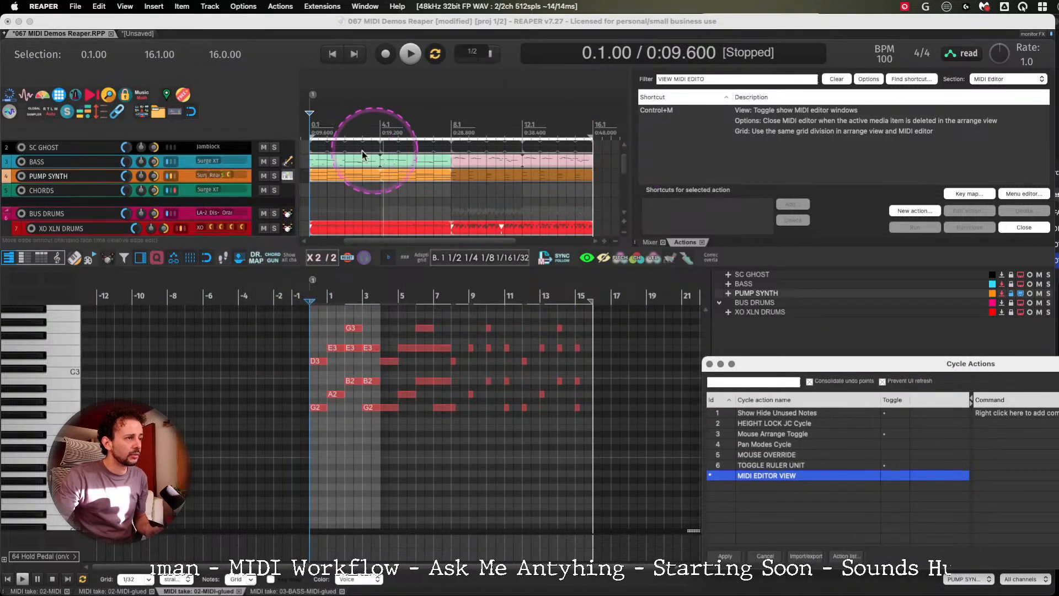
# Display the SC GHOST item and the XO XLN DRUMS item in the MIDI editor, and move the Cycle Actions window below the MIDI track list.
pyautogui.click(323, 147)
pyautogui.click(553, 235)
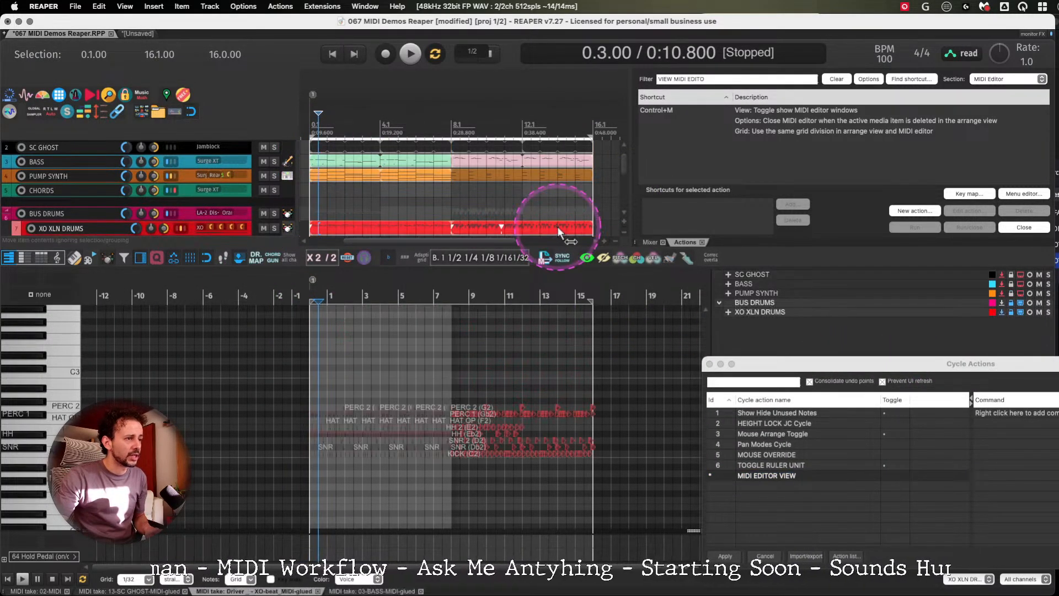
pyautogui.moveTo(798, 364); pyautogui.dragTo(776, 450)
pyautogui.moveTo(707, 433)
pyautogui.mouseDown()
pyautogui.moveTo(704, 488)
pyautogui.moveTo(711, 346)
pyautogui.moveTo(721, 433)
pyautogui.mouseUp()
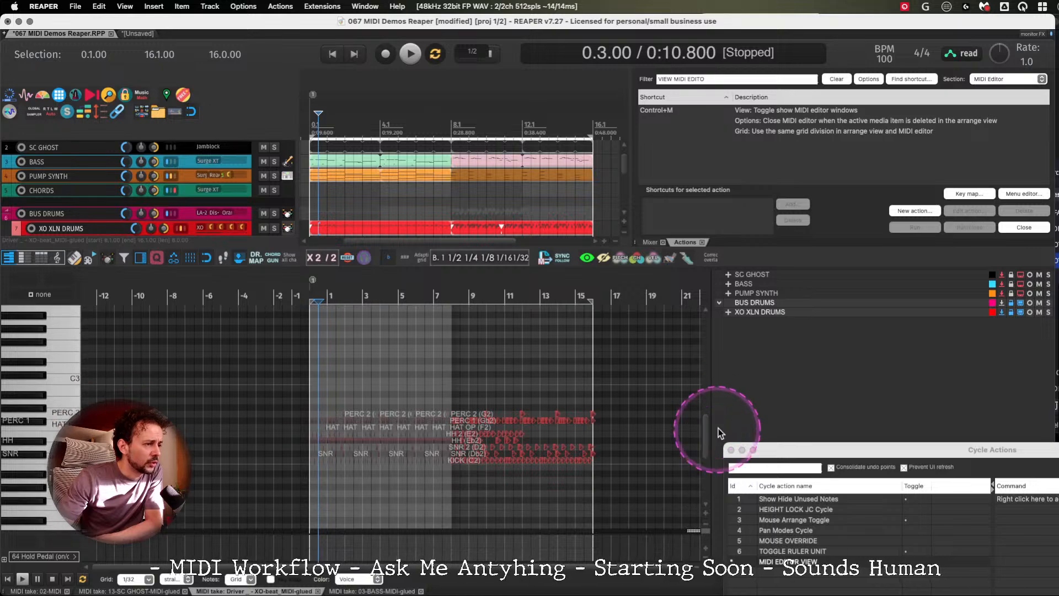
# Look through the MIDI track list's options and try the record-arm toggle of BUS DRUMS.
pyautogui.rightClick(771, 363)
pyautogui.moveTo(833, 370)
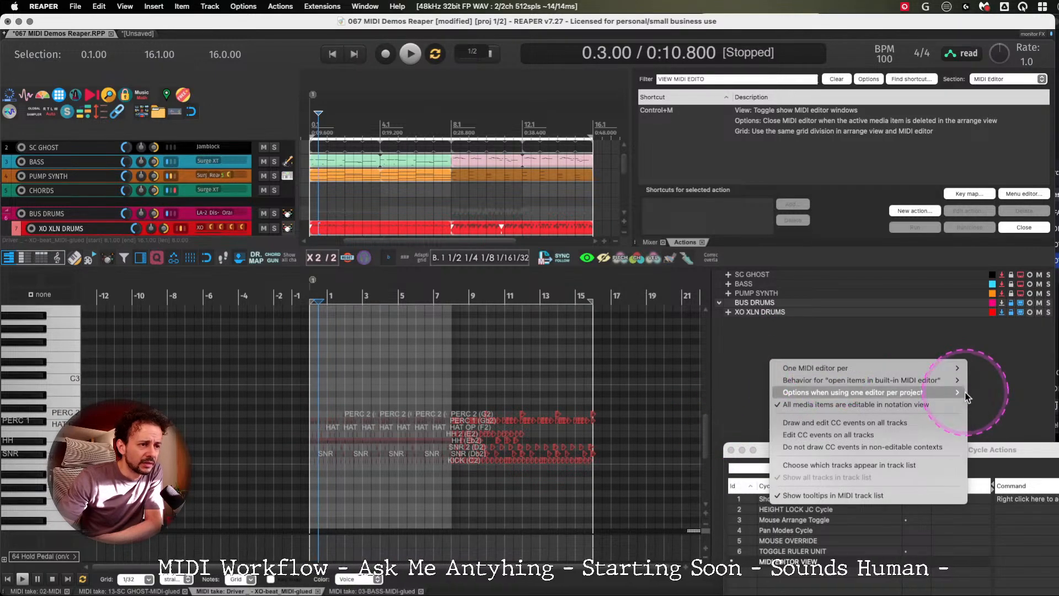
pyautogui.click(932, 353)
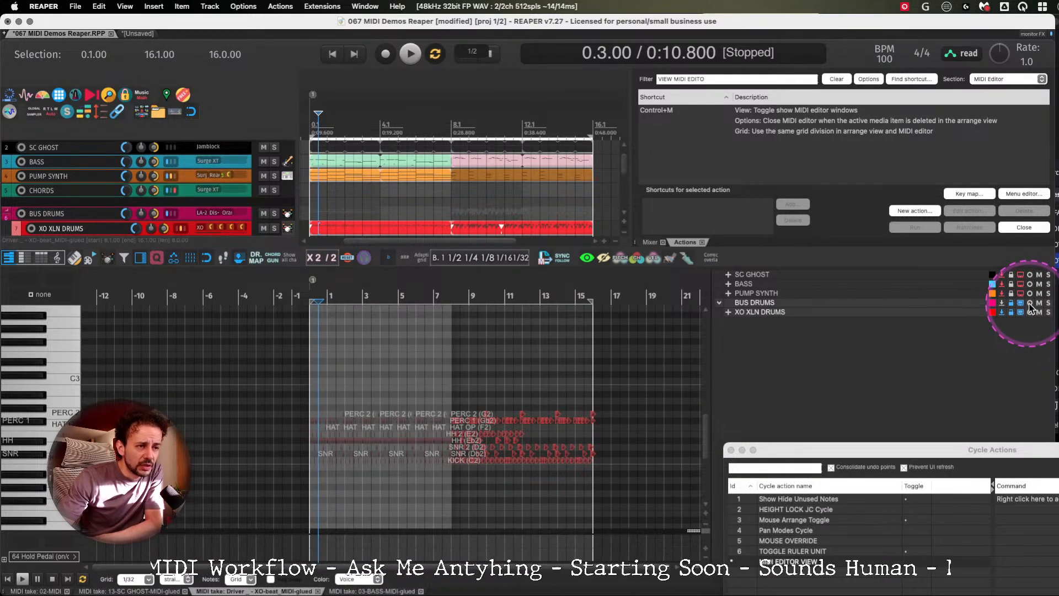
pyautogui.click(1029, 304)
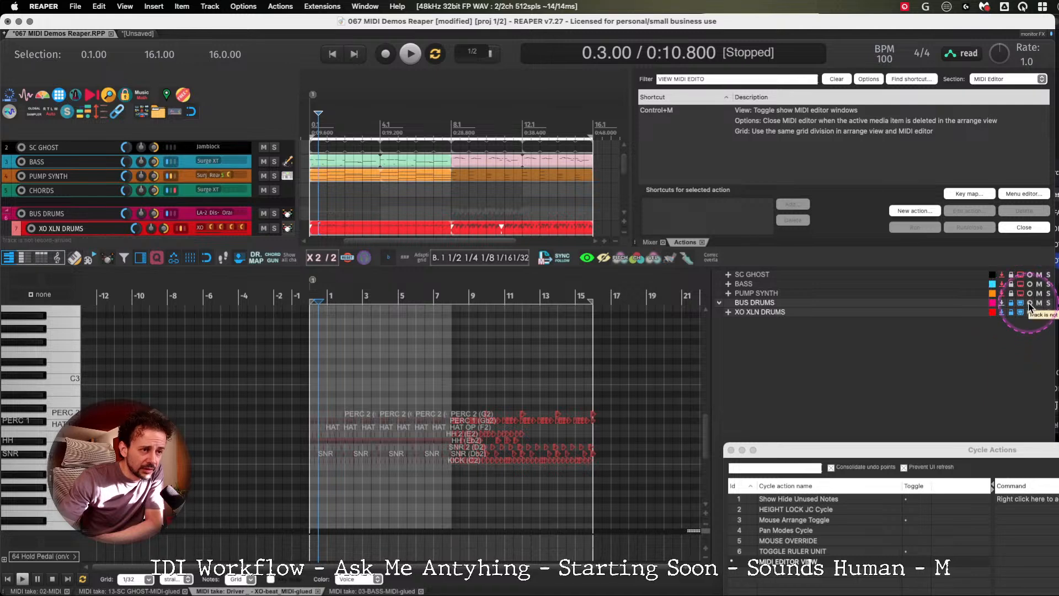
pyautogui.click(1030, 304)
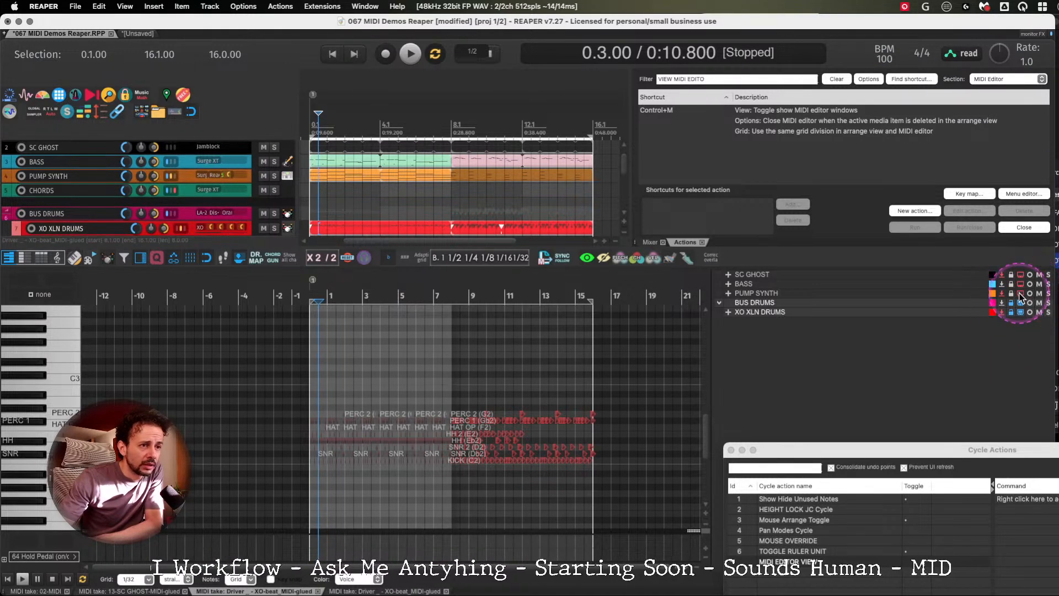
# Show the PUMP SYNTH, BASS and SC GHOST notes alongside the drums in the MIDI editor, and hide them again.
pyautogui.click(1020, 293)
pyautogui.click(1020, 284)
pyautogui.click(1020, 274)
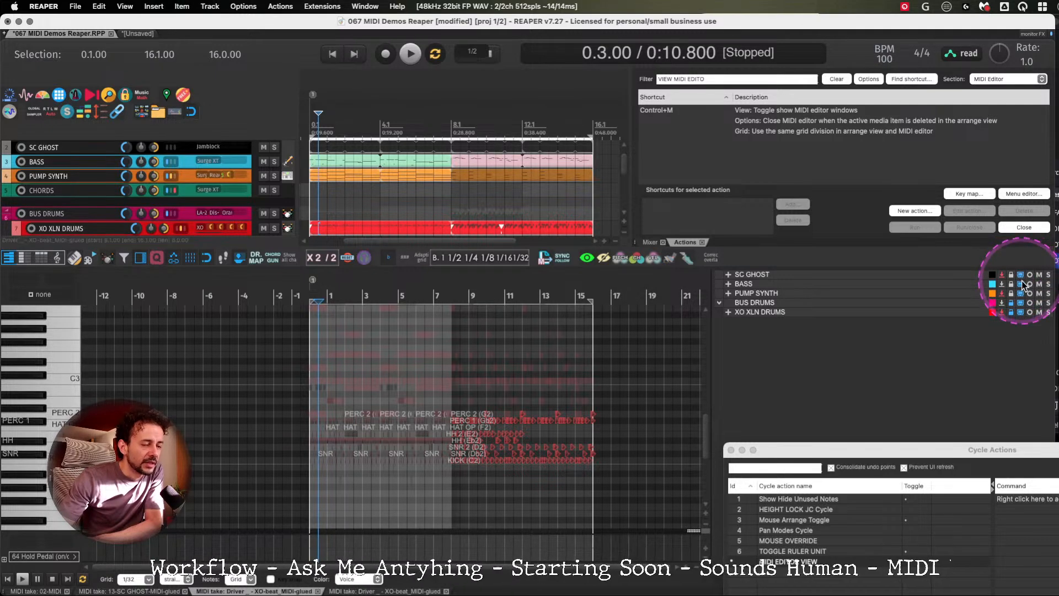
pyautogui.click(1021, 275)
pyautogui.click(1021, 284)
pyautogui.click(1020, 293)
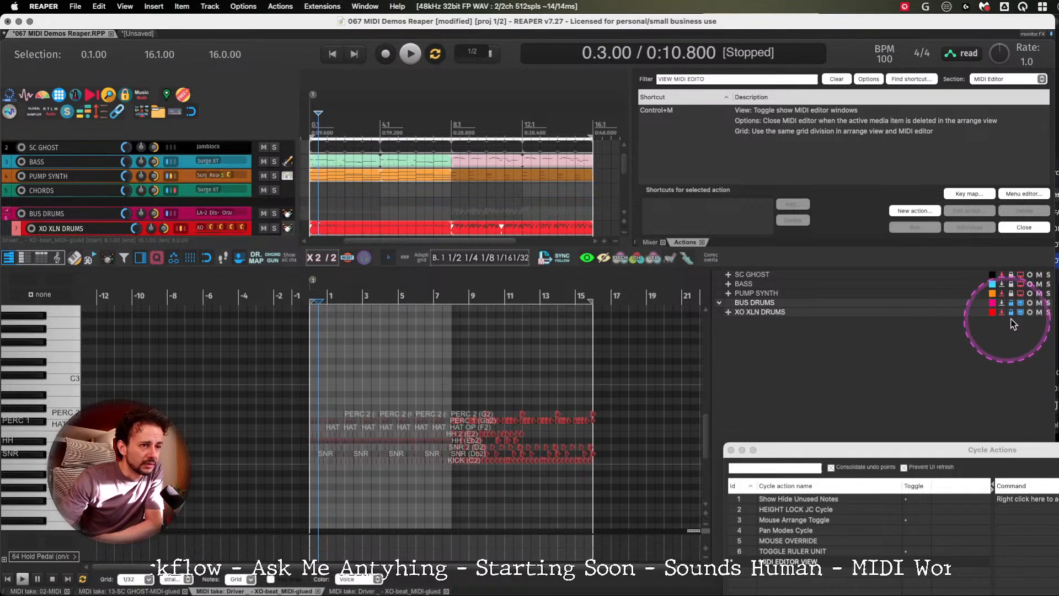
# Make BASS, PUMP SYNTH and SC GHOST the active MIDI track in turn from the track list.
pyautogui.click(750, 285)
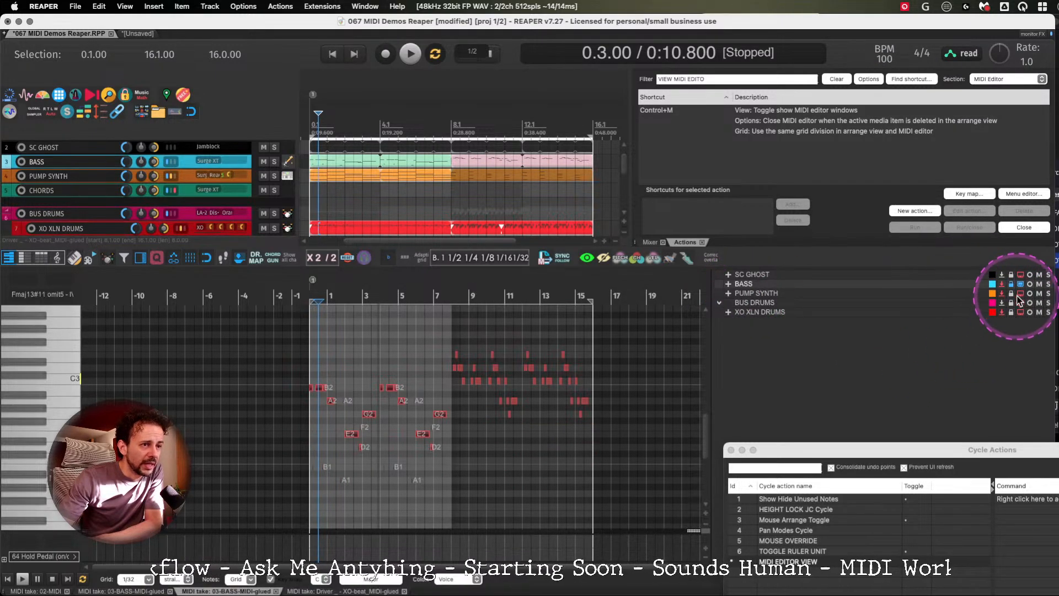
pyautogui.click(756, 303)
pyautogui.click(752, 275)
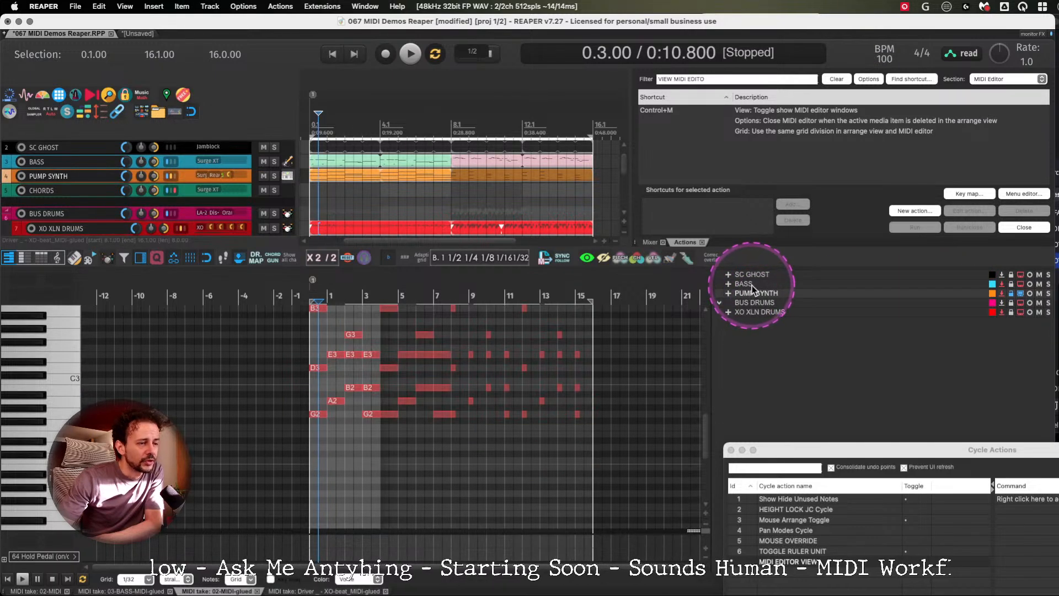
# Make the BASS, PUMP SYNTH and BUS DRUMS notes visible in the MIDI editor while SC GHOST is active.
pyautogui.click(1020, 284)
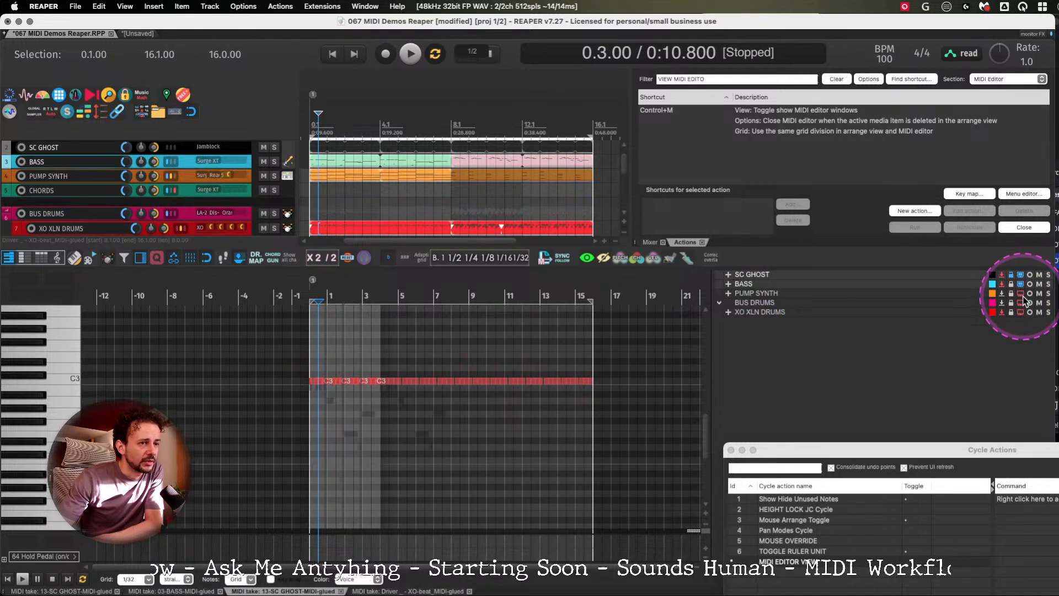
pyautogui.click(1021, 293)
pyautogui.click(1021, 303)
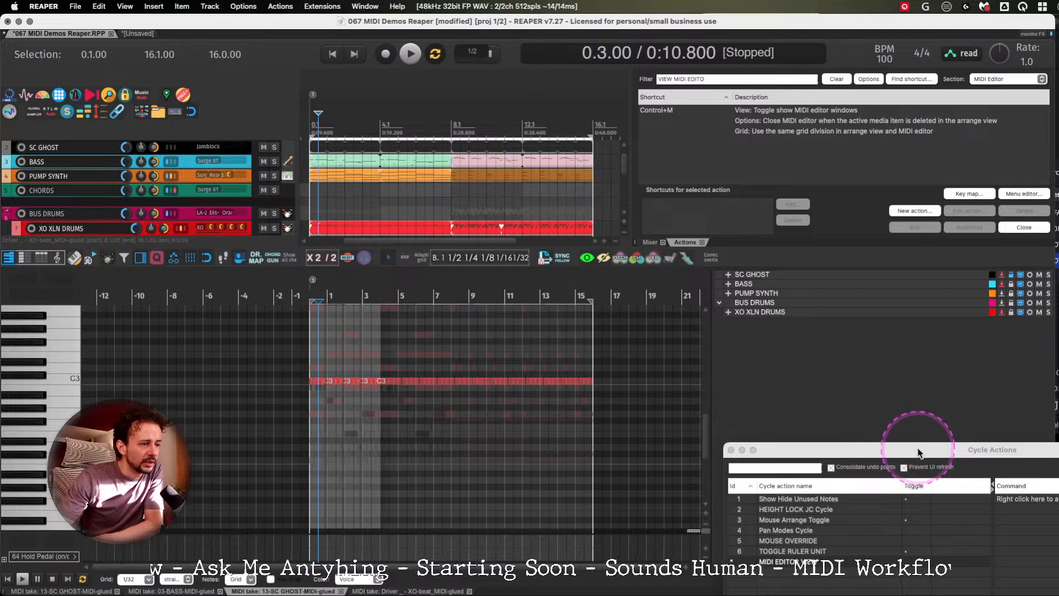
# Bring the whole Cycle Actions window into view, synchronize the ReaPack packages again, and dismiss the transaction report.
pyautogui.moveTo(919, 451); pyautogui.dragTo(697, 352)
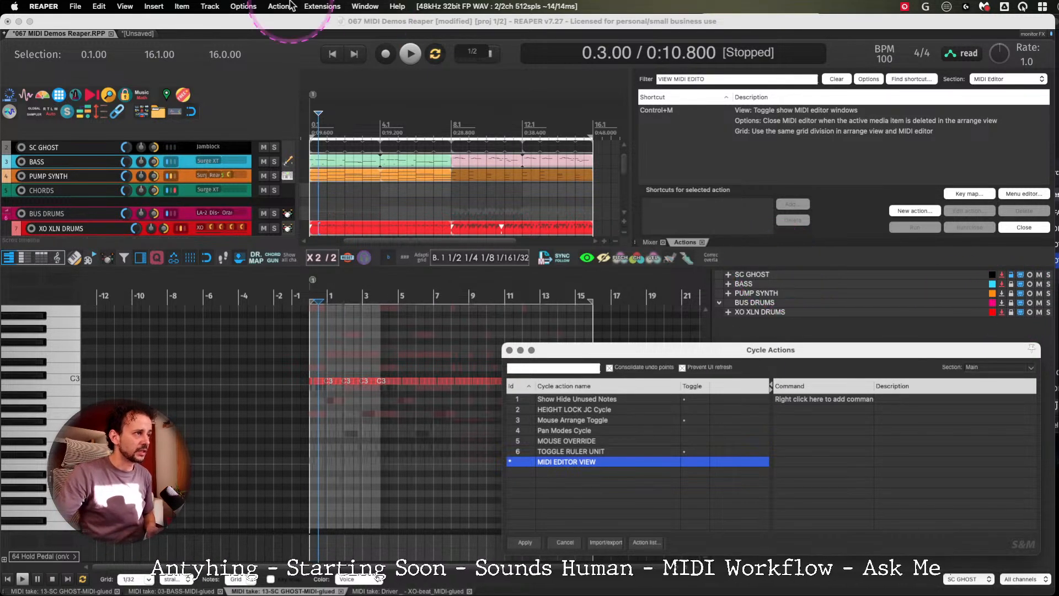
pyautogui.click(323, 6)
pyautogui.moveTo(342, 33)
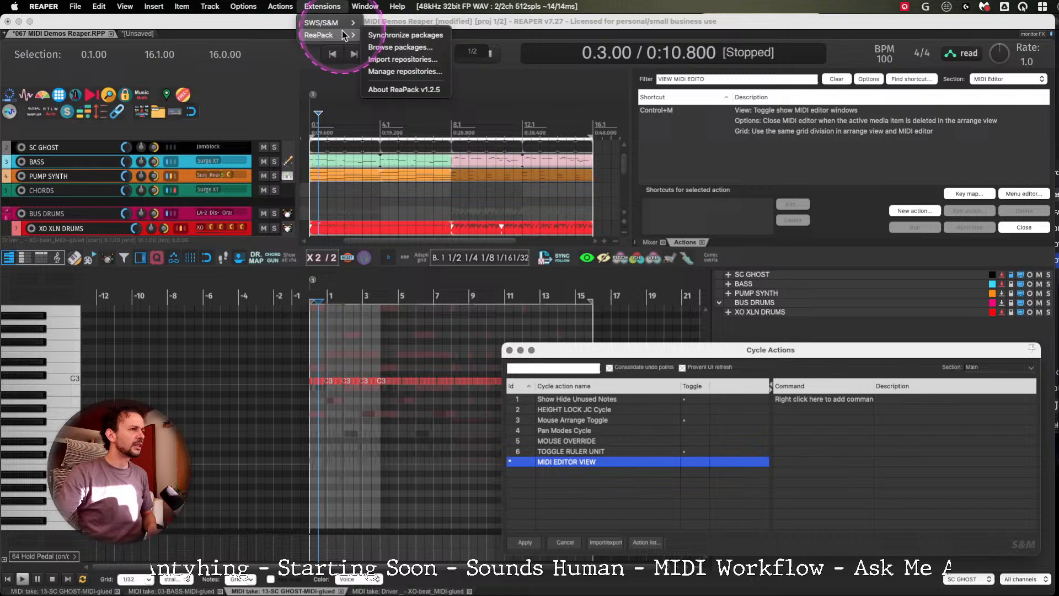
pyautogui.click(389, 37)
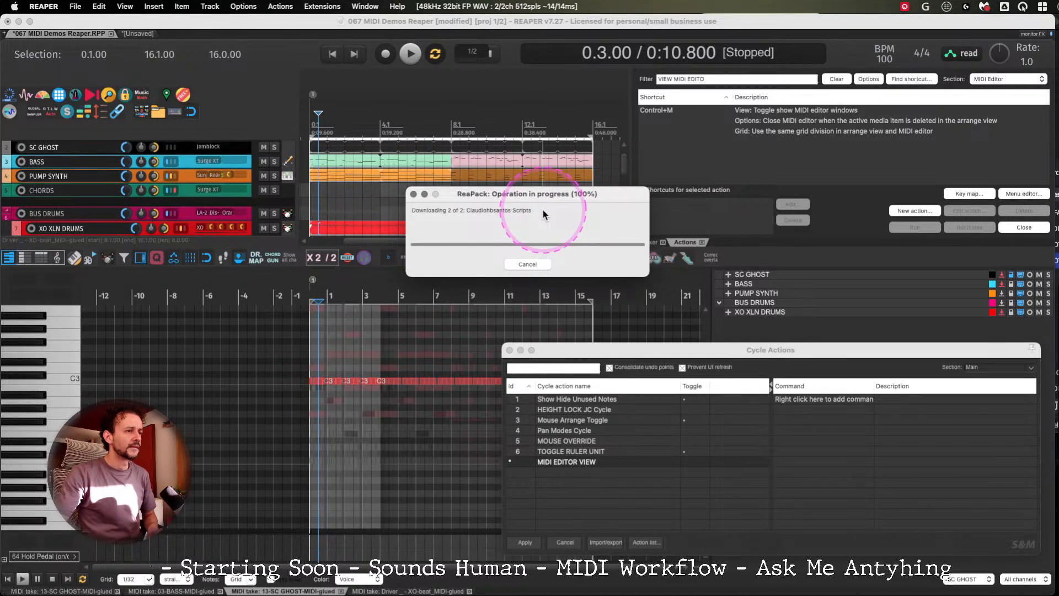
pyautogui.click(706, 359)
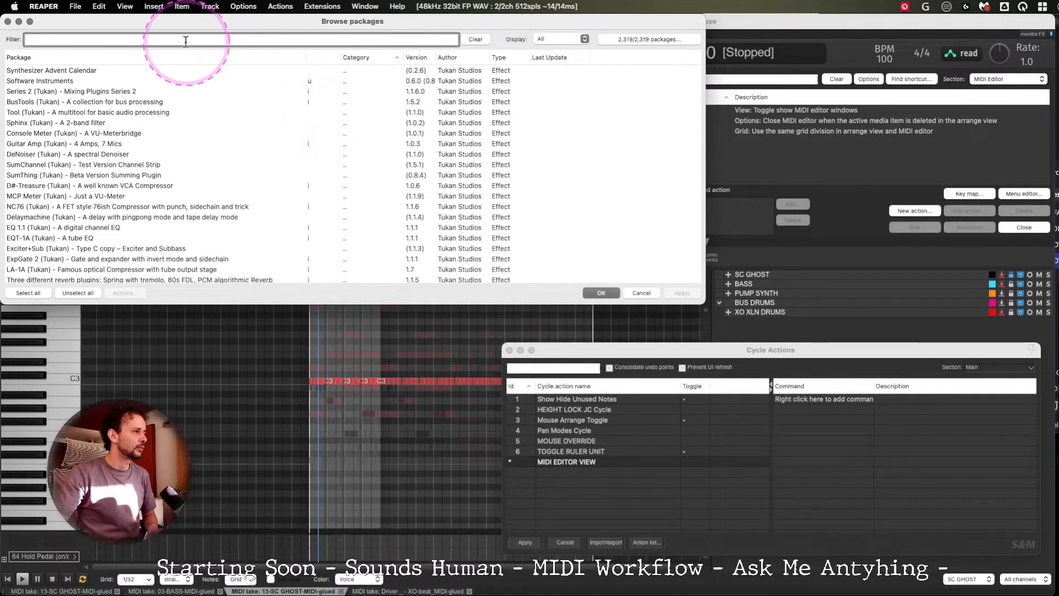
# Search the ReaPack packages for "MIDI EDITOR VIEW" and "MIDI VIEW".
pyautogui.write('MIDI EDI')
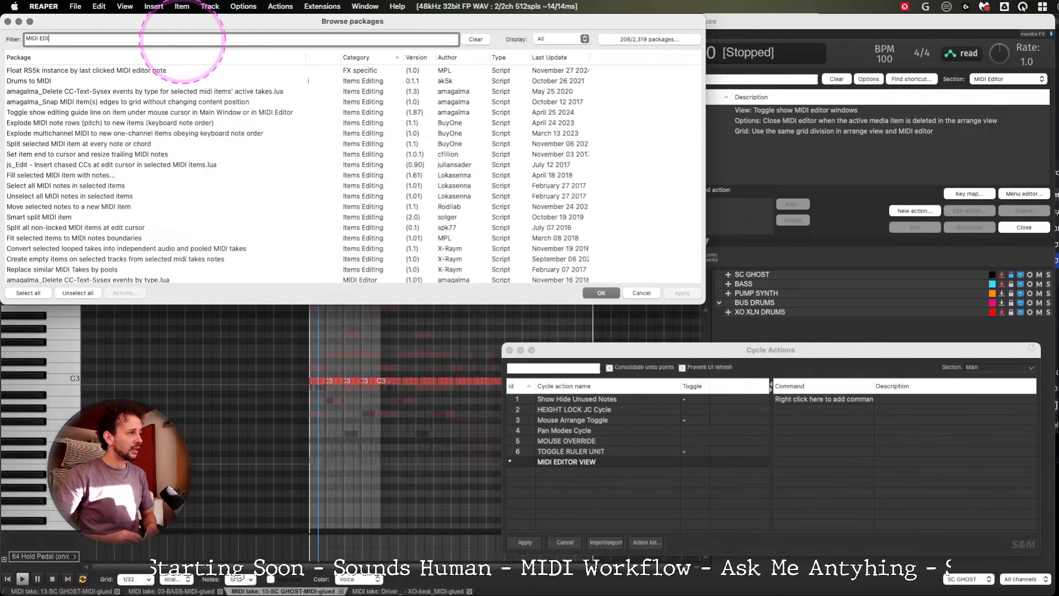
pyautogui.write('TOR VIEW')
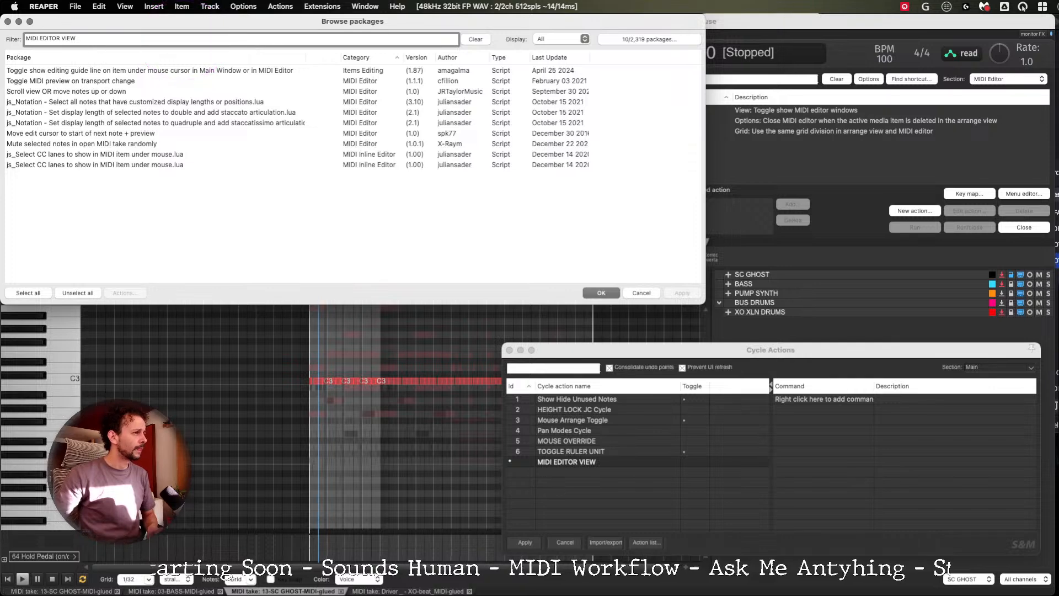
pyautogui.click(212, 71)
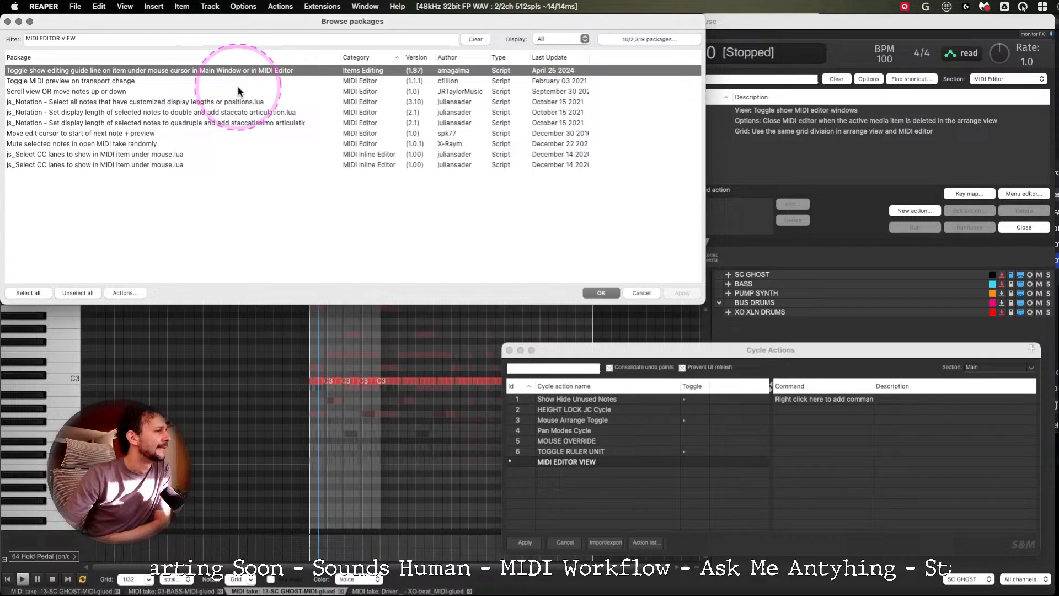
pyautogui.click(204, 90)
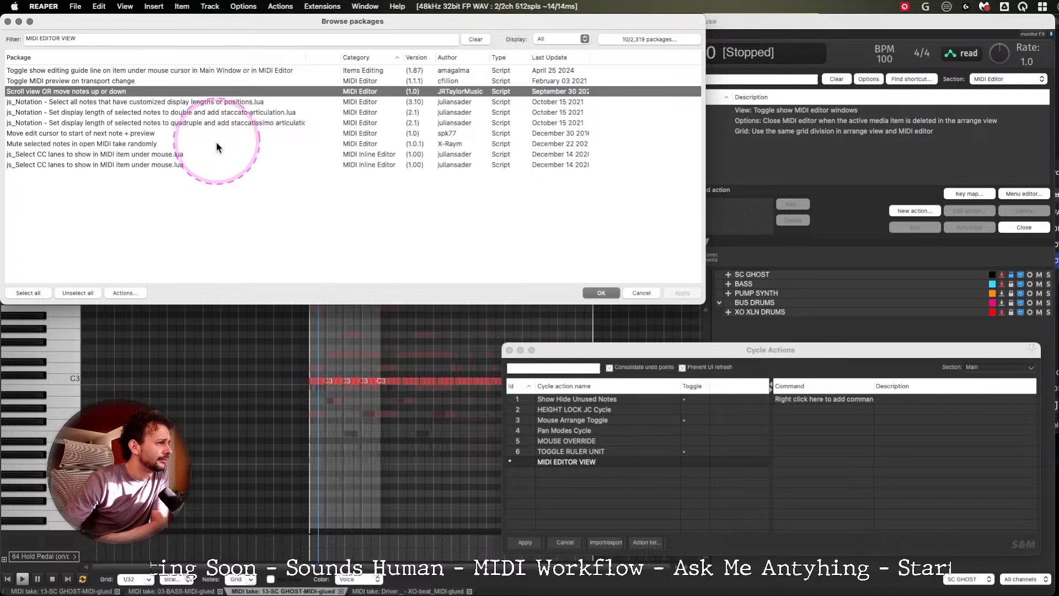
pyautogui.click(34, 39)
pyautogui.doubleClick(49, 38)
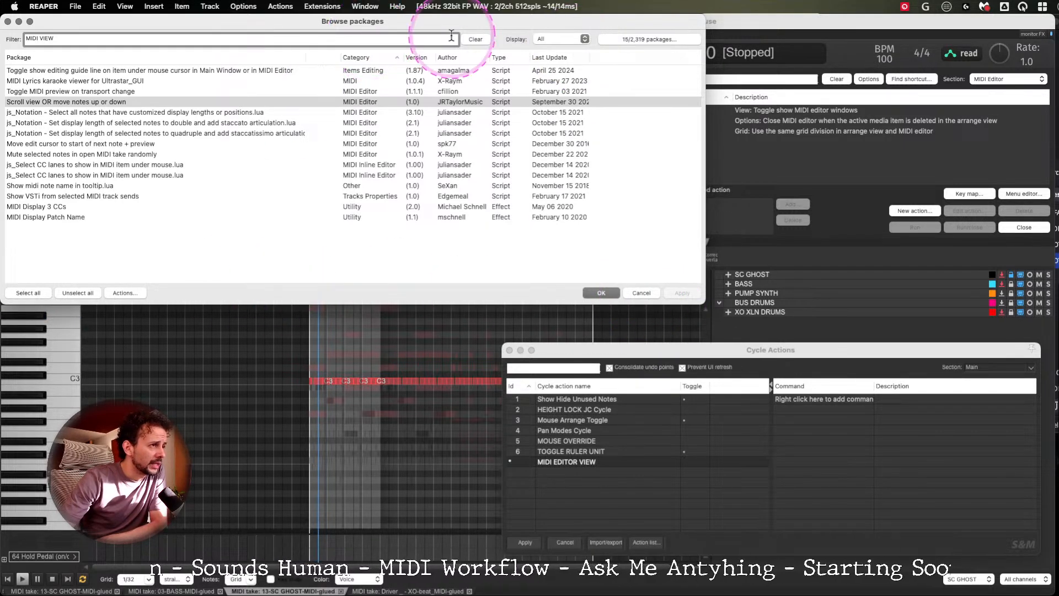
# Clear the package filter, sort the list by status, and update the Software Instruments and Adaptive grid.lua packages.
pyautogui.click(474, 39)
pyautogui.click(323, 55)
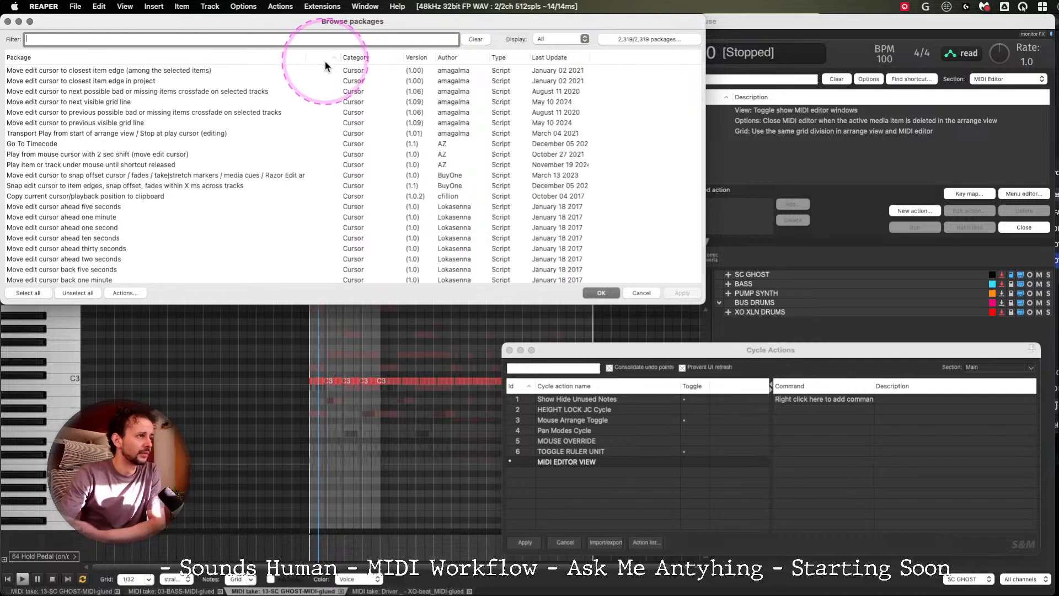
pyautogui.click(320, 58)
pyautogui.click(301, 72)
pyautogui.keyDown('shift'); pyautogui.click(286, 80); pyautogui.keyUp('shift')
pyautogui.rightClick(291, 80)
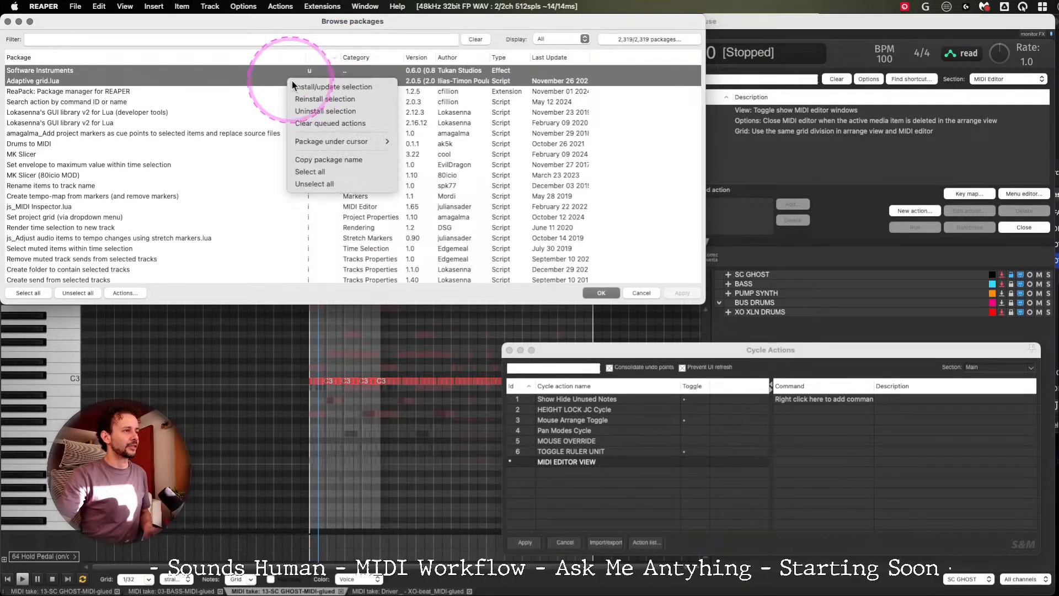
pyautogui.click(316, 86)
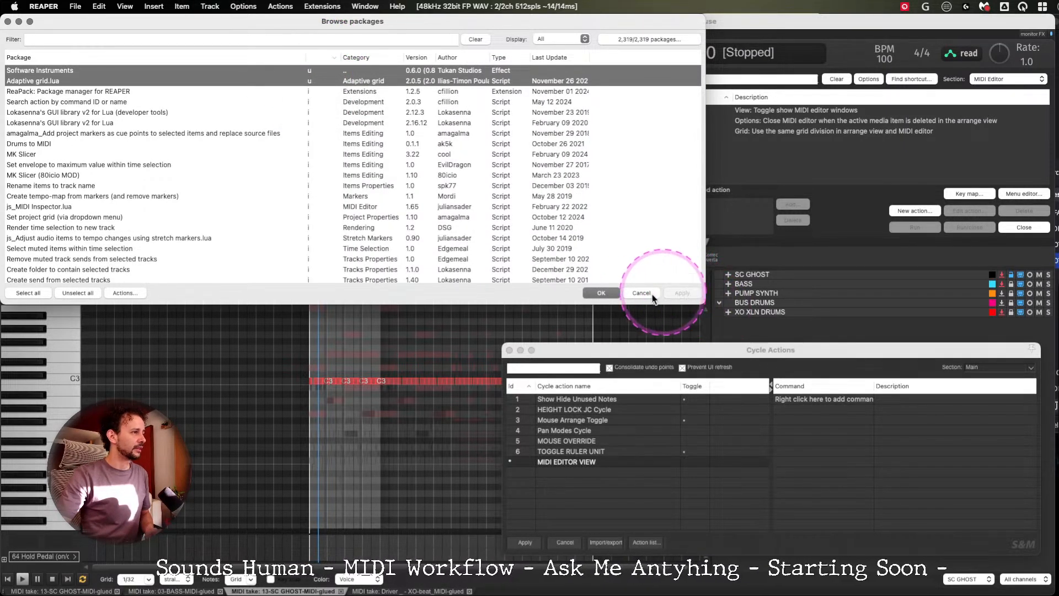
pyautogui.click(590, 294)
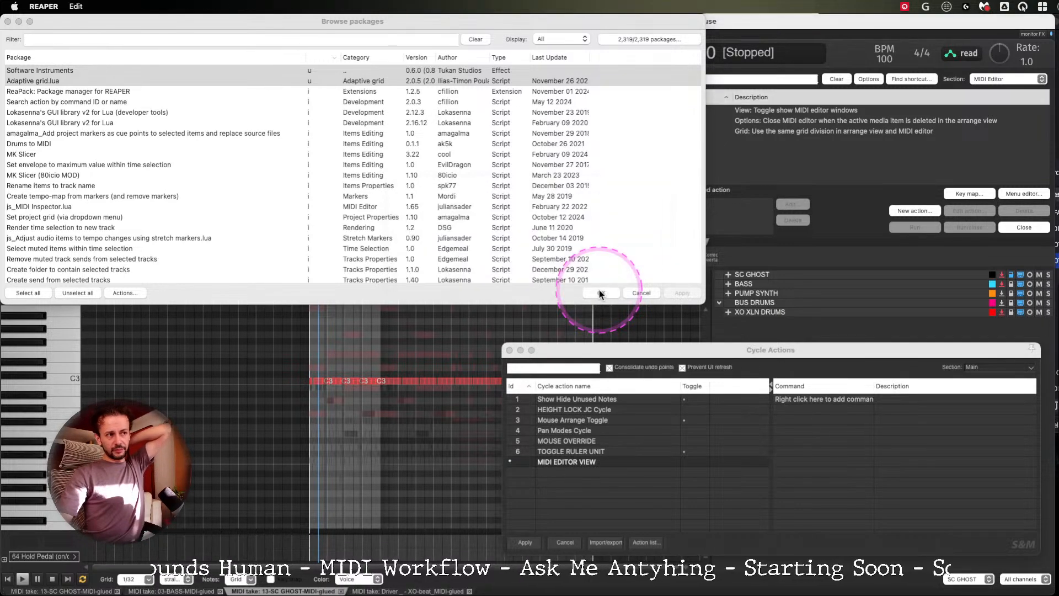
pyautogui.click(693, 359)
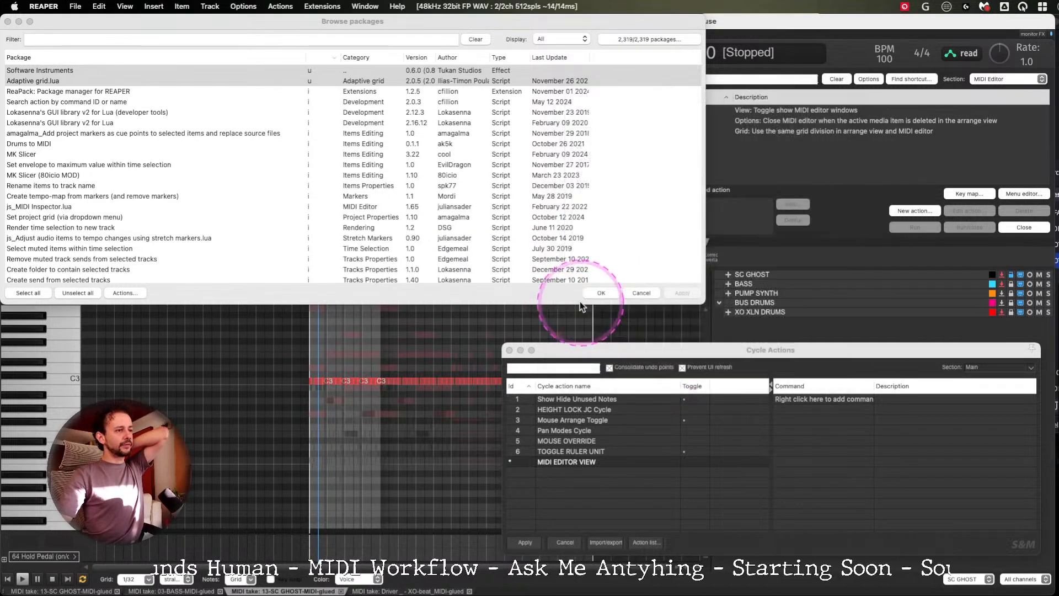
pyautogui.click(595, 293)
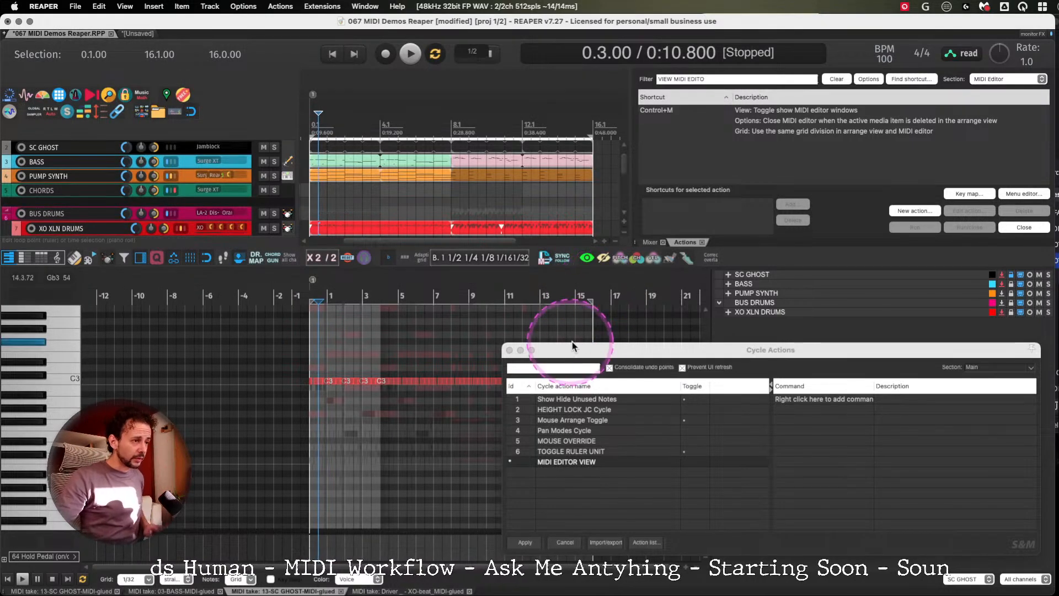
# Close the Cycle Actions window to uncover the MIDI editor.
pyautogui.moveTo(516, 350); pyautogui.dragTo(475, 330)
pyautogui.click(468, 330)
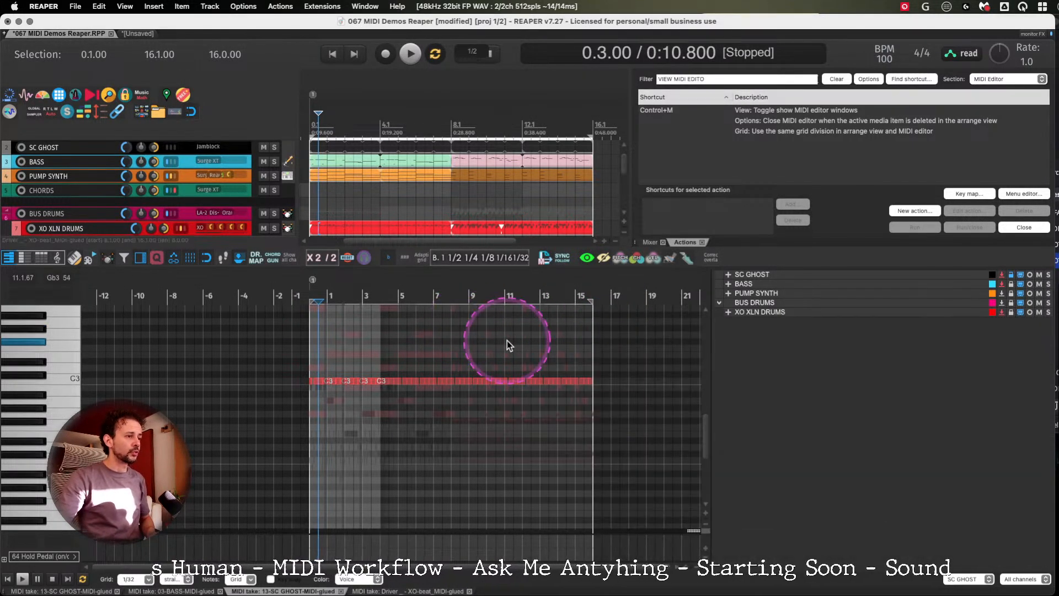
pyautogui.scroll(1, 707, 432)
pyautogui.scroll(3, 707, 431)
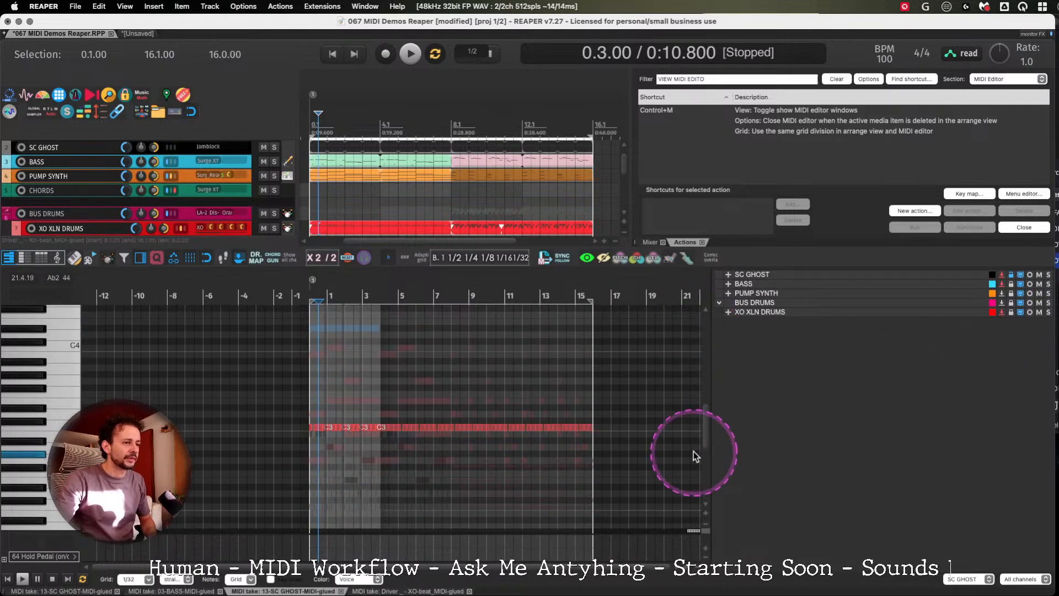
# Narrow the MIDI editor's track list to enlarge the piano roll, and clear the action list filter.
pyautogui.moveTo(716, 425); pyautogui.dragTo(875, 425)
pyautogui.click(366, 359)
pyautogui.scroll(5, 365, 358)
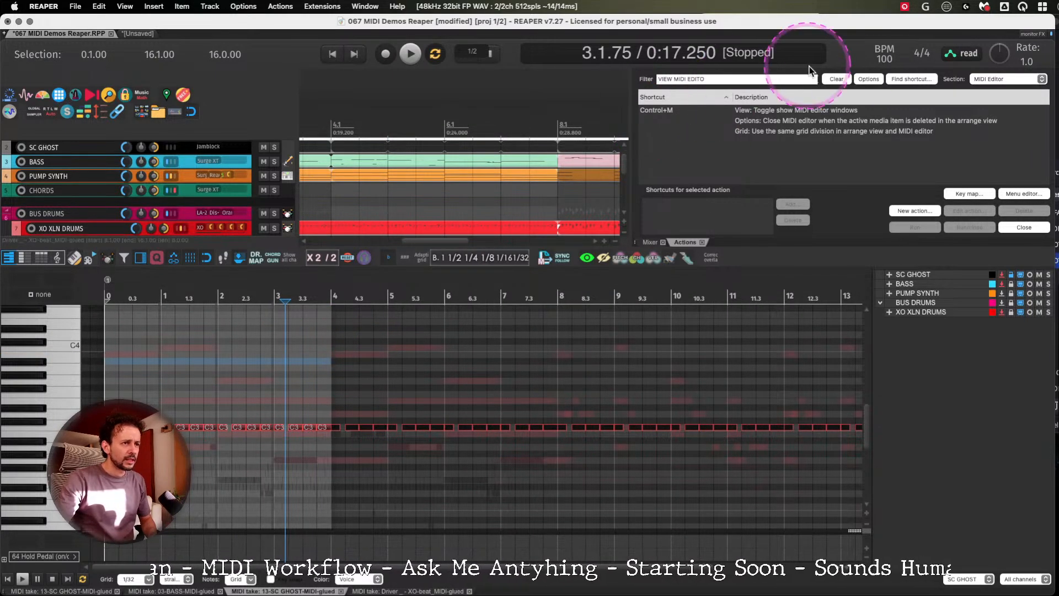
pyautogui.click(836, 79)
pyautogui.click(220, 380)
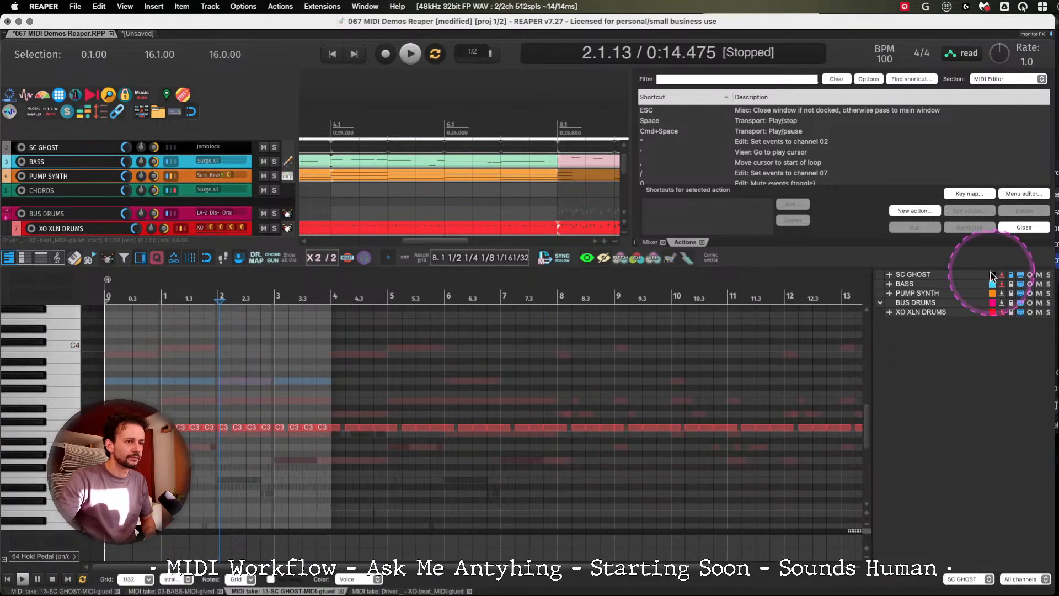
# Activate BASS, SC GHOST and PUMP SYNTH in turn, and color the PUMP SYNTH notes by pitch and again by voice.
pyautogui.click(913, 284)
pyautogui.click(916, 275)
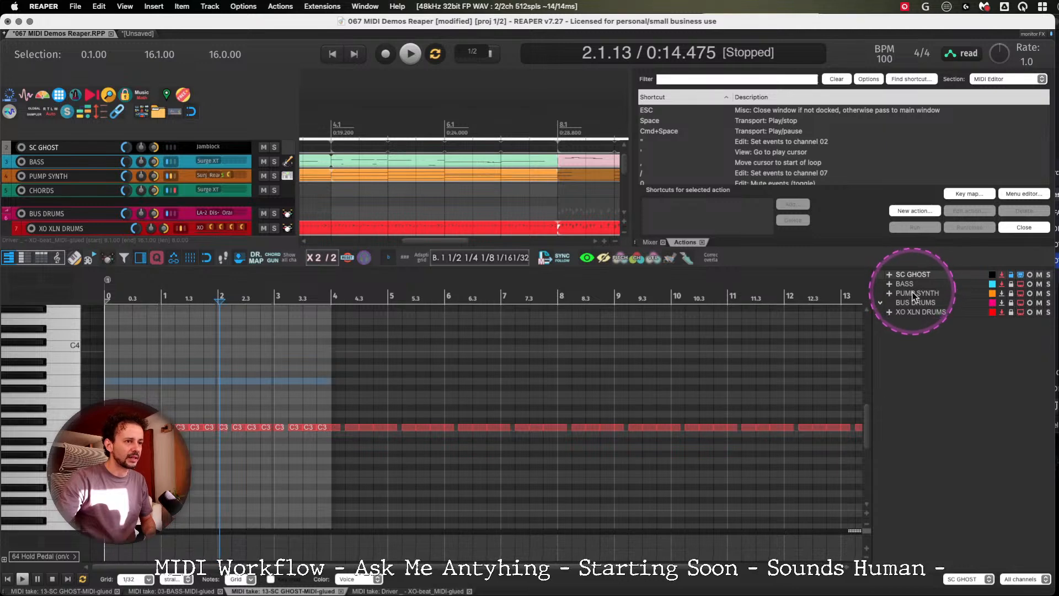
pyautogui.click(914, 294)
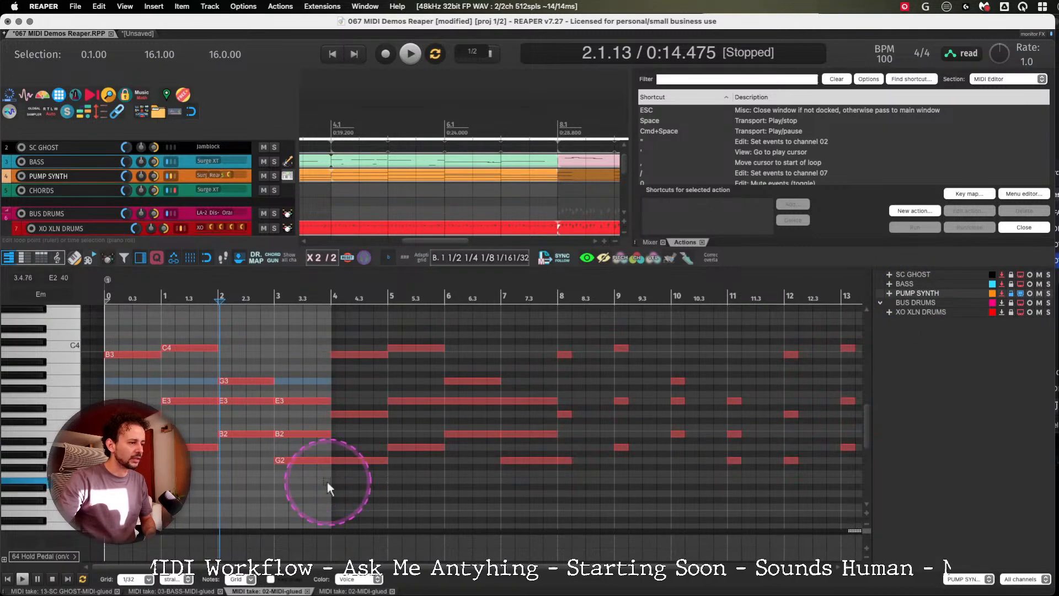
pyautogui.click(621, 258)
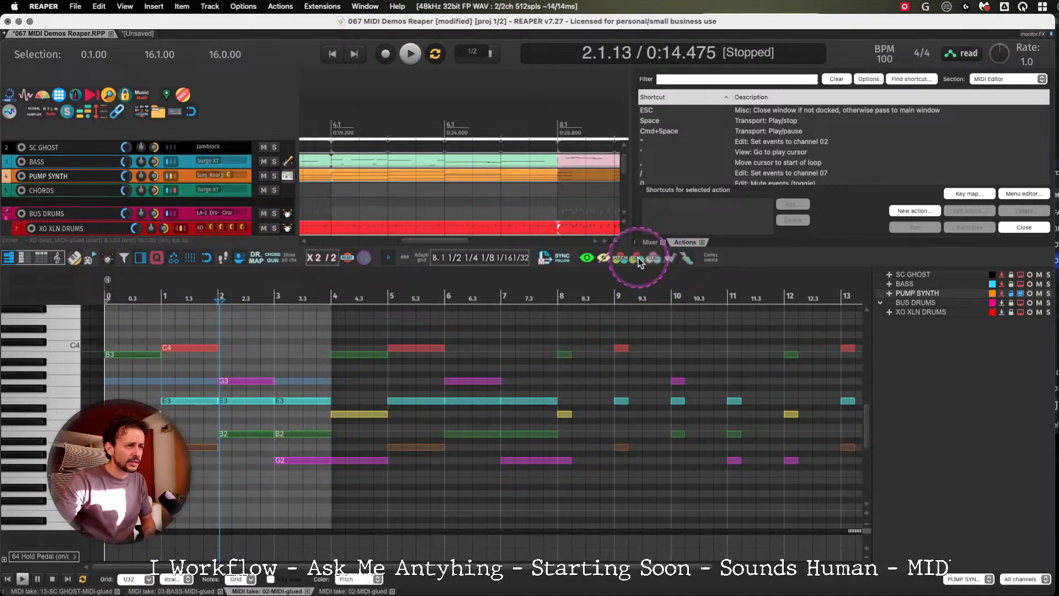
pyautogui.click(638, 257)
# Make SC GHOST the active MIDI track with the notes of all other listed tracks visible.
pyautogui.click(913, 275)
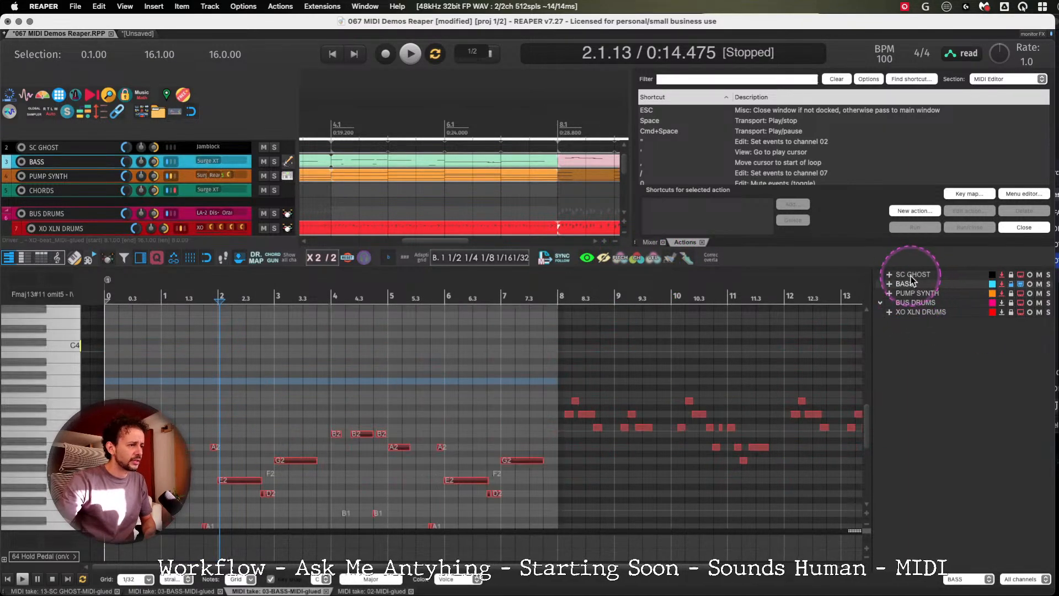
pyautogui.keyDown('shift'); pyautogui.click(913, 313); pyautogui.keyUp('shift')
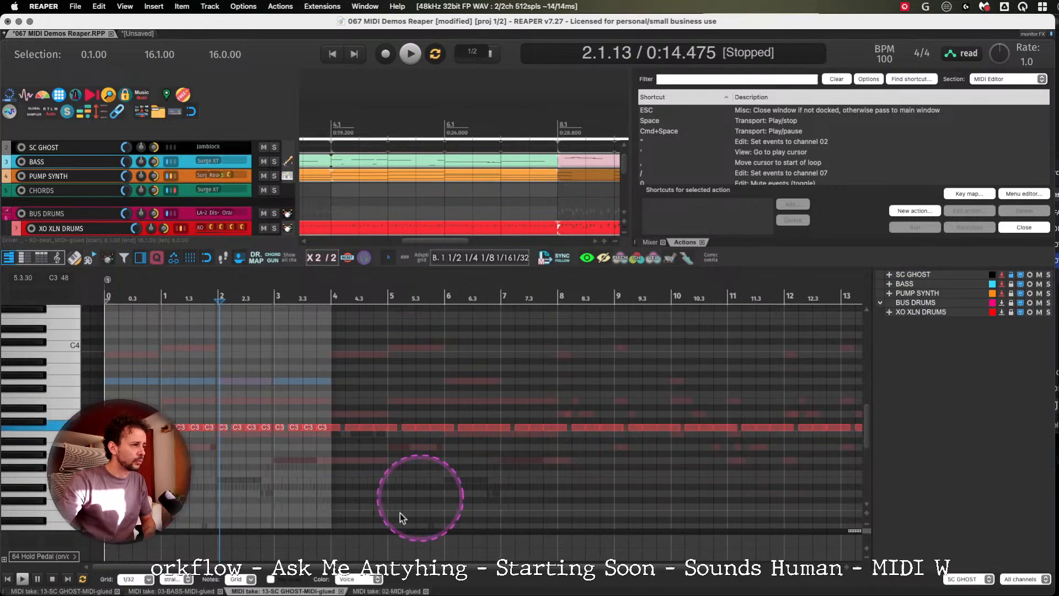
pyautogui.moveTo(868, 433); pyautogui.dragTo(868, 440)
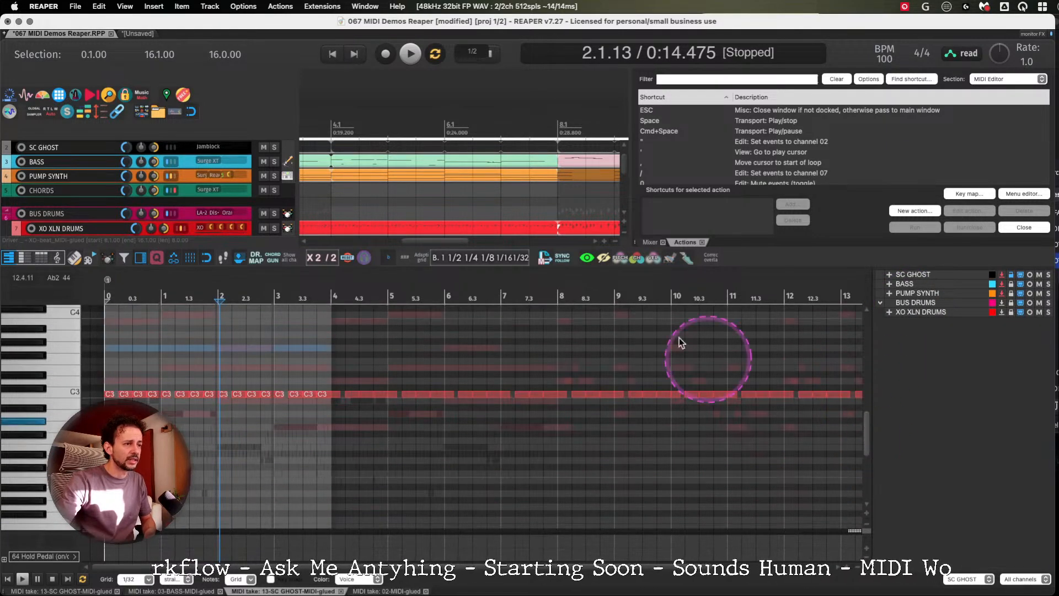
# Color the MIDI notes by pitch, hide the unused note rows, and show all rows again.
pyautogui.click(654, 259)
pyautogui.click(639, 258)
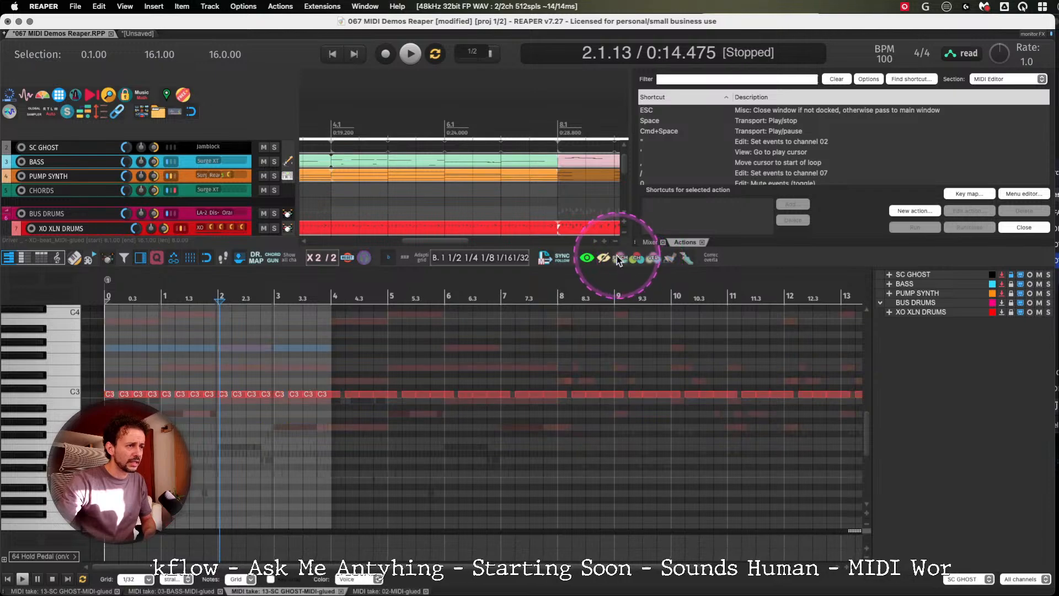
pyautogui.click(619, 258)
pyautogui.click(601, 258)
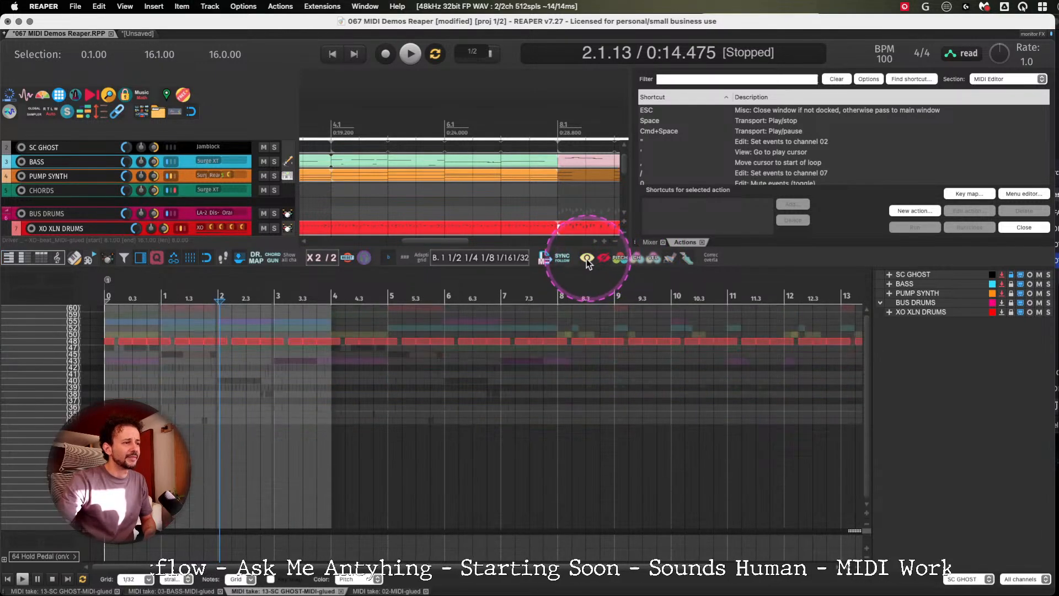
pyautogui.click(587, 259)
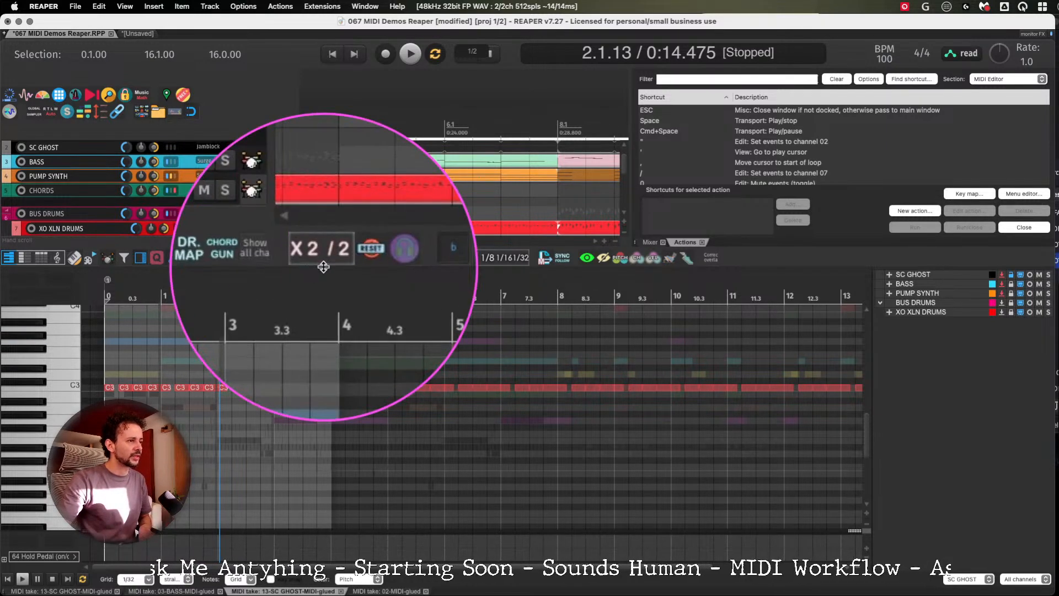
# Switch to the unsaved project and fit the 10-MIDI item into a widened arrange view.
pyautogui.click(138, 34)
pyautogui.click(406, 301)
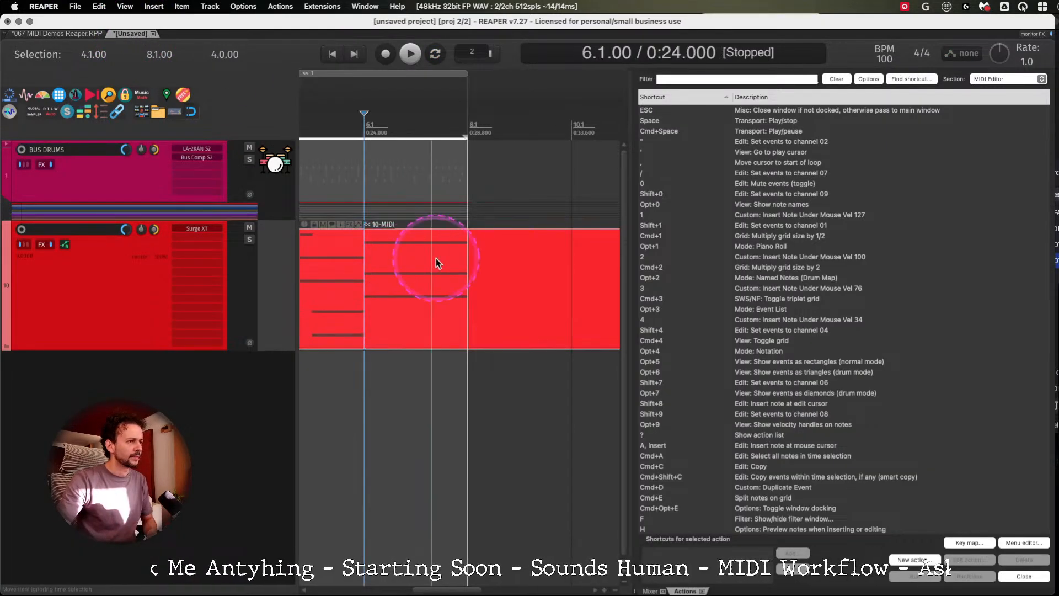
pyautogui.press('z')
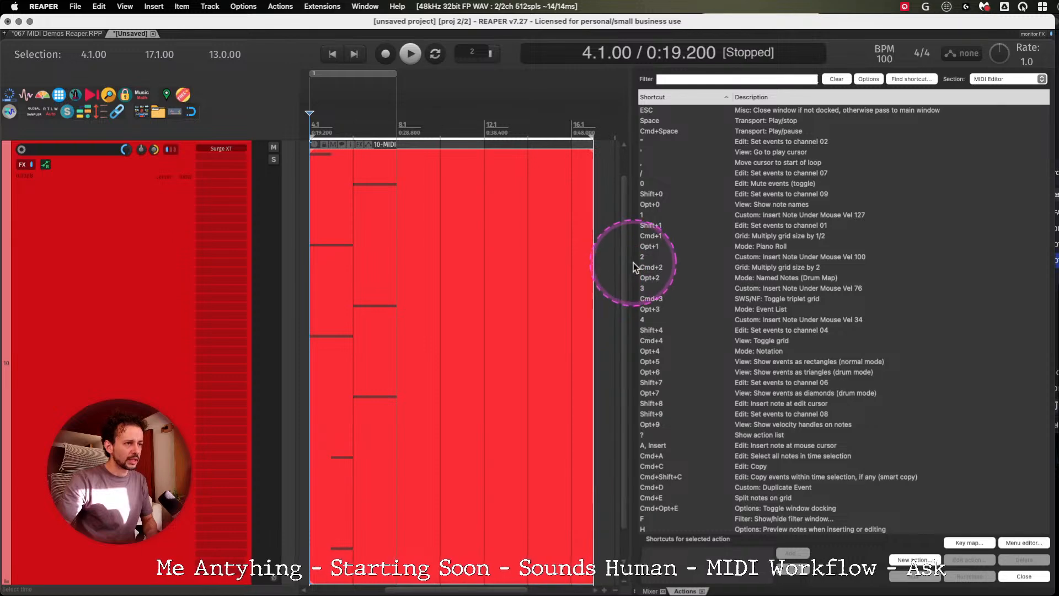
pyautogui.moveTo(671, 262); pyautogui.dragTo(871, 265)
pyautogui.click(507, 257)
pyautogui.press('z')
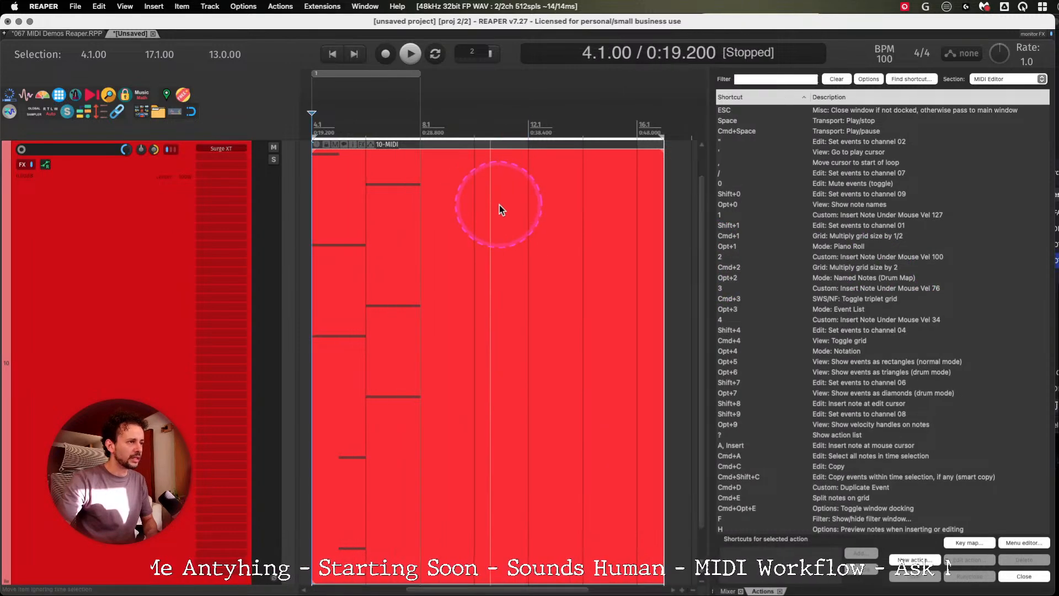
pyautogui.click(423, 209)
pyautogui.click(461, 200)
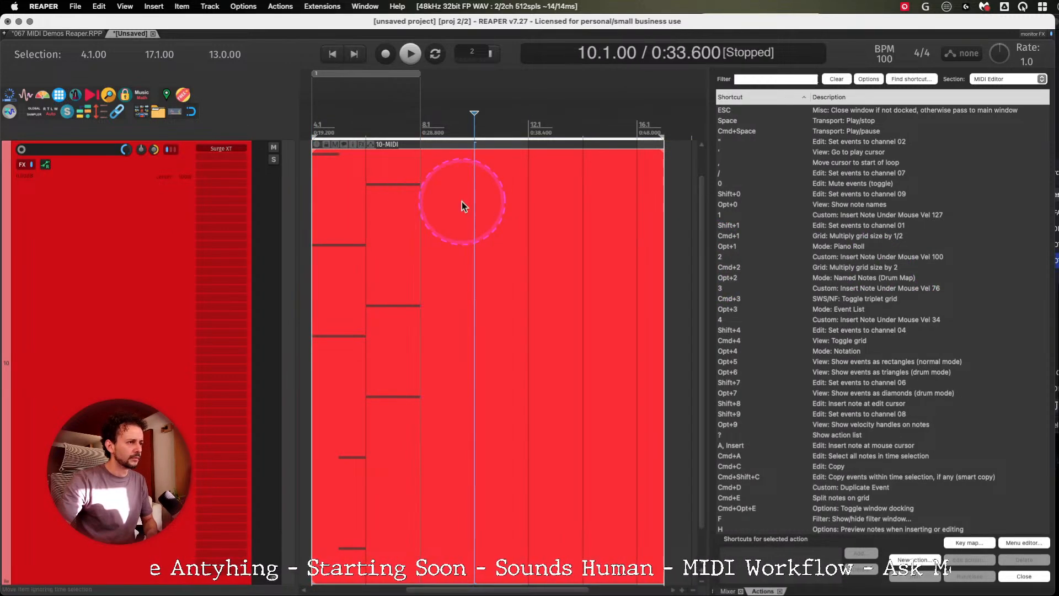
# Split the 10-MIDI item at 8.1 and delete the part after the split.
pyautogui.click(418, 167)
pyautogui.press('s')
pyautogui.click(489, 170)
pyautogui.press('Delete')
# Open the shortened 10-MIDI item in the MIDI editor and double the length of the time selection.
pyautogui.click(414, 186)
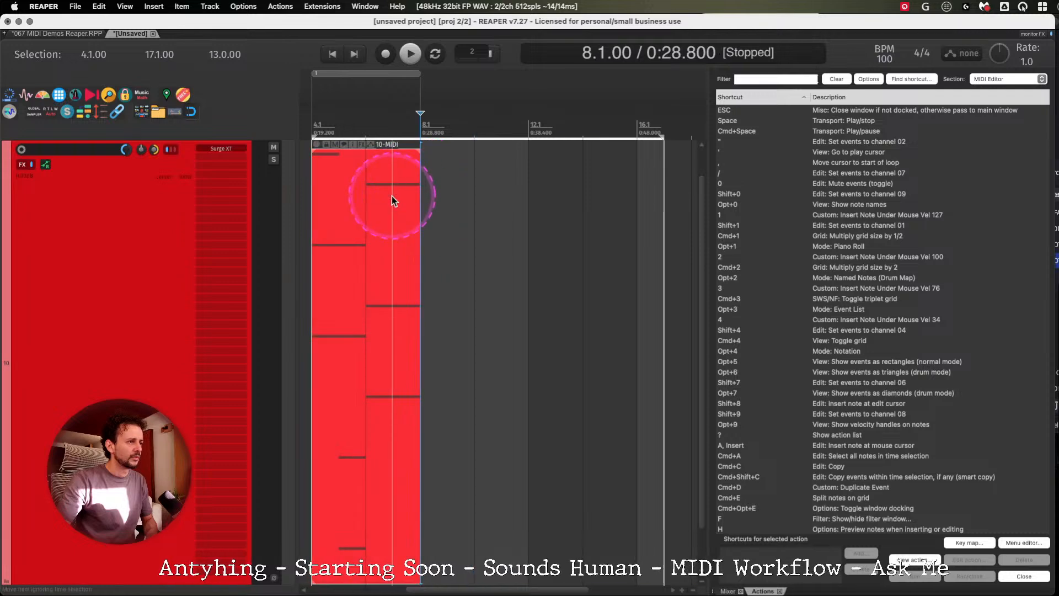
pyautogui.doubleClick(359, 209)
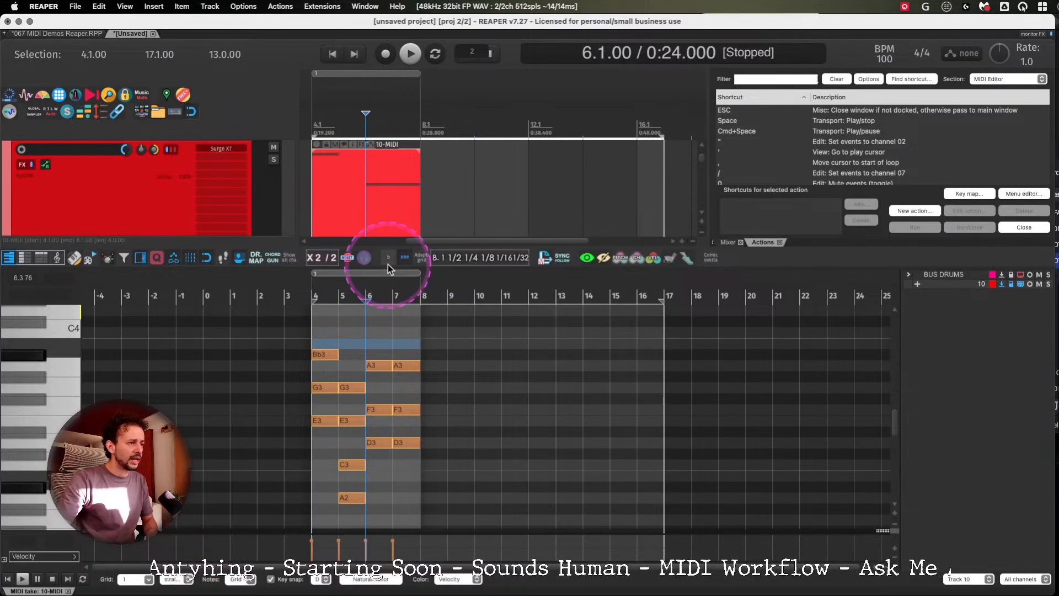
pyautogui.click(313, 258)
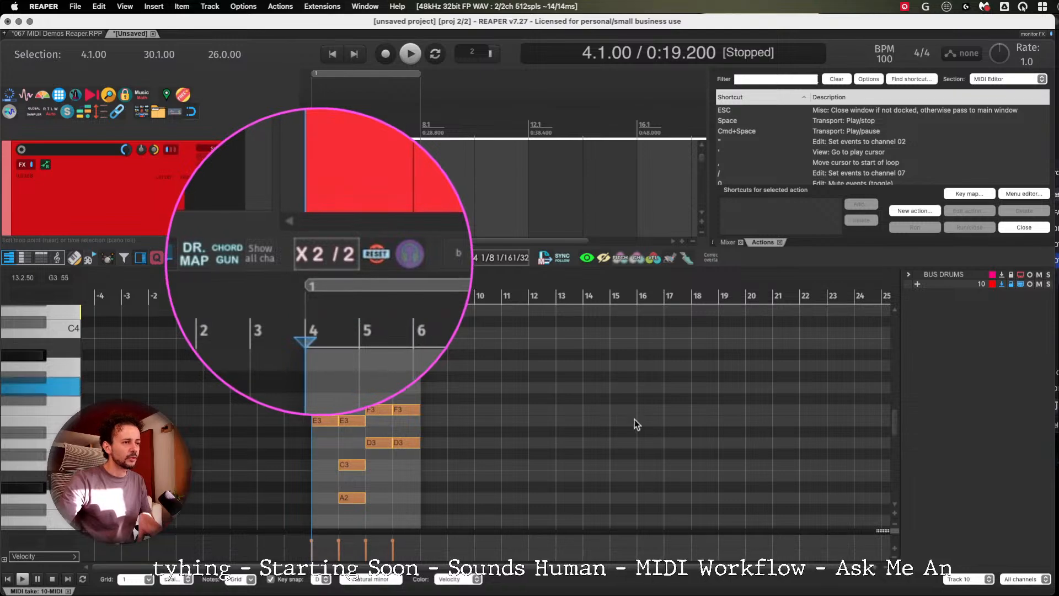
# Set the time selection to the MIDI item's span, 4.1 to 8.1, and double its length to end at 12.1.
pyautogui.click(435, 175)
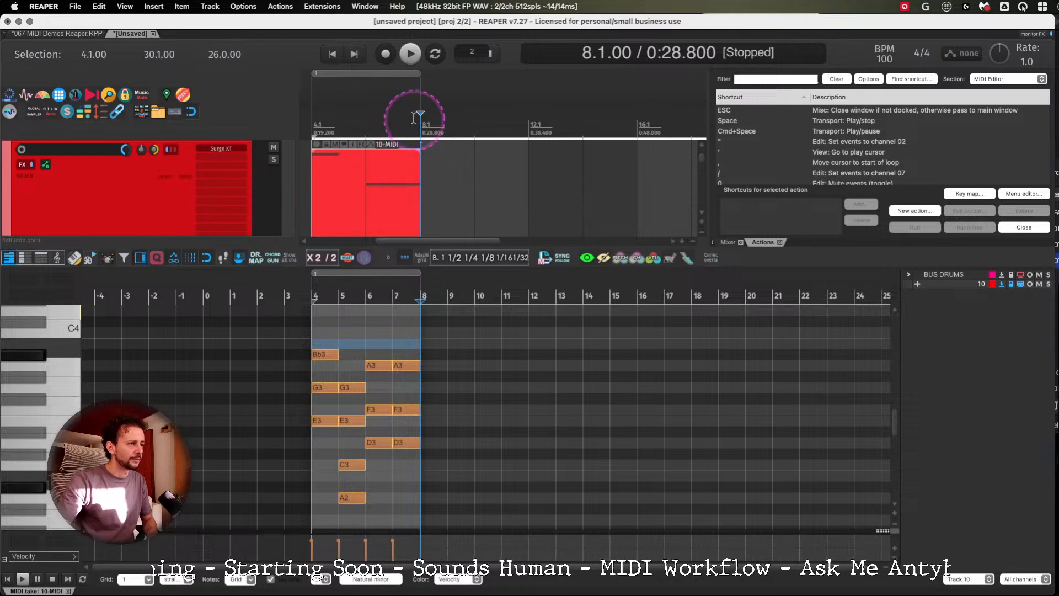
pyautogui.click(407, 150)
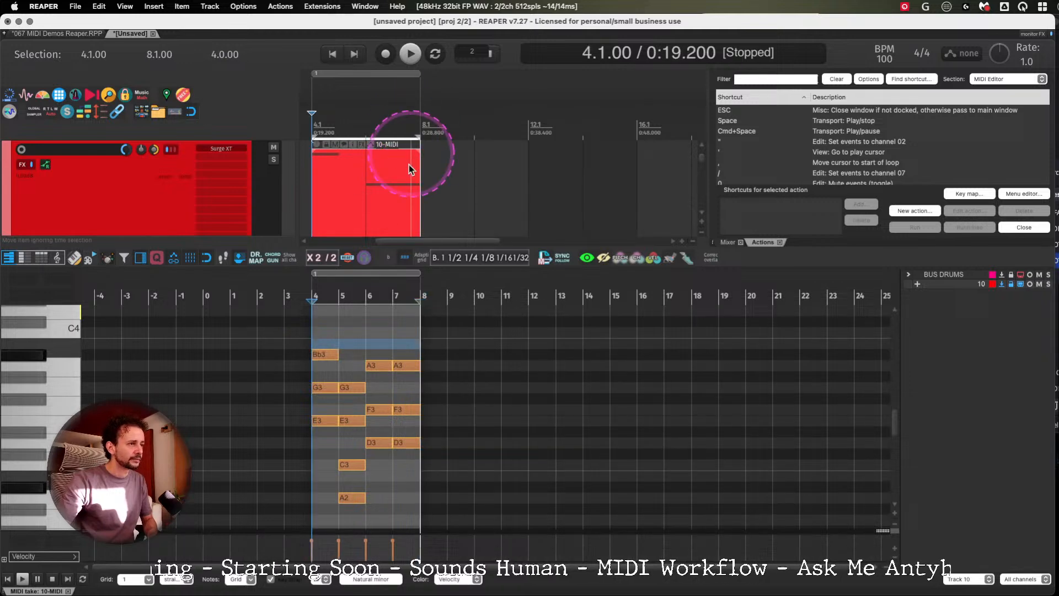
pyautogui.click(319, 258)
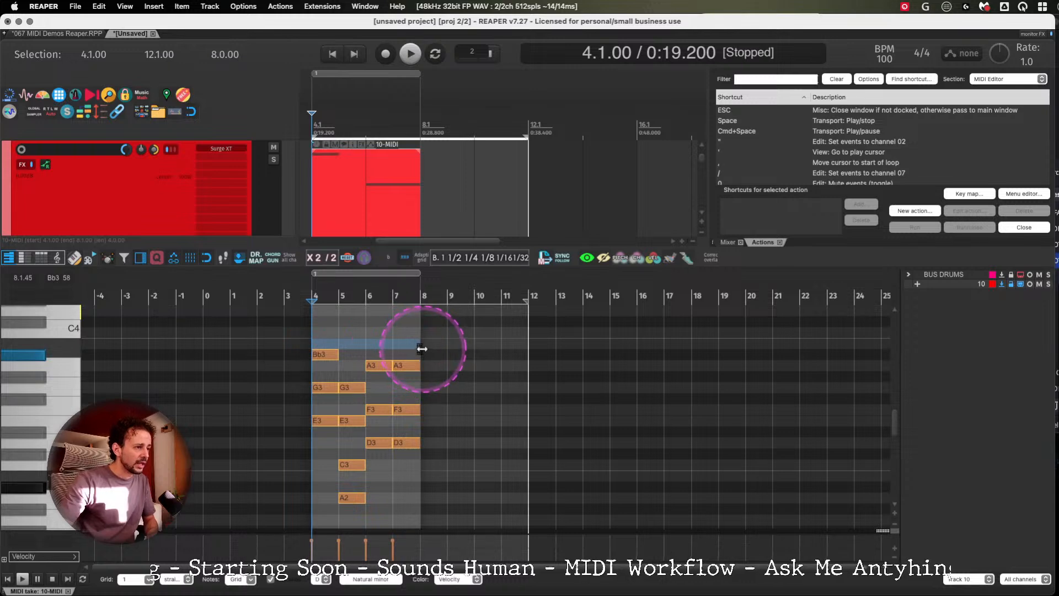
# Draw a Bb2 note ending at measure 12 to extend the item, and move the note's start to measure 8.
pyautogui.moveTo(422, 349)
pyautogui.mouseDown()
pyautogui.moveTo(429, 487)
pyautogui.moveTo(531, 497)
pyautogui.mouseUp()
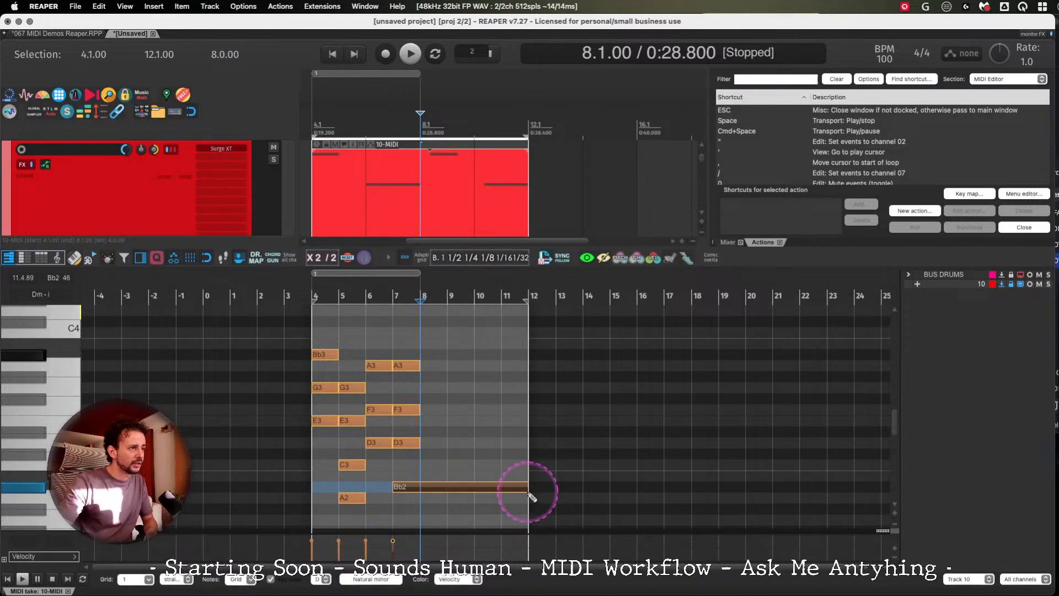
pyautogui.doubleClick(372, 200)
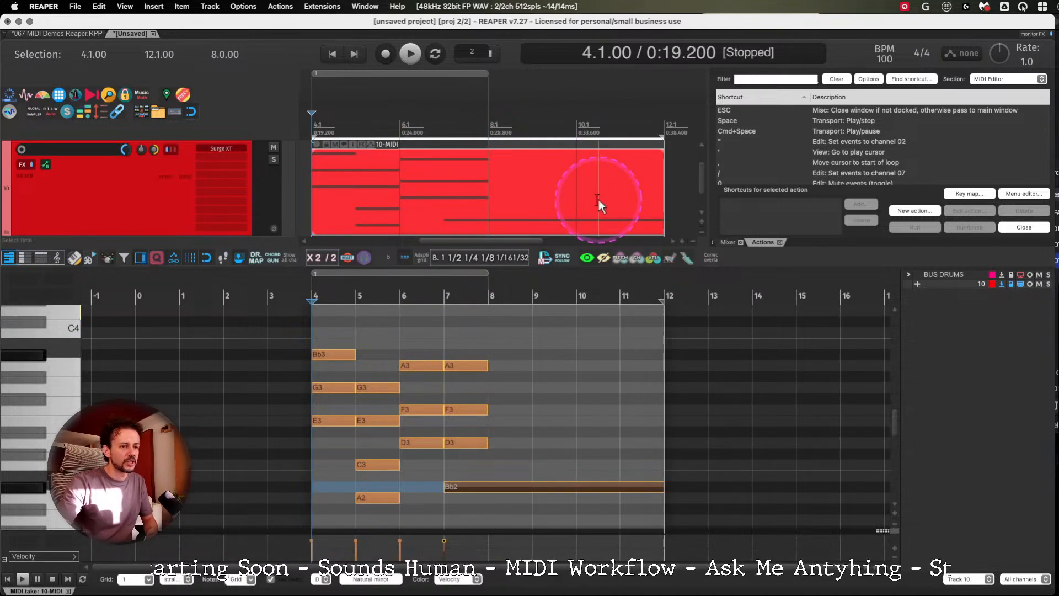
pyautogui.moveTo(446, 486); pyautogui.dragTo(485, 486)
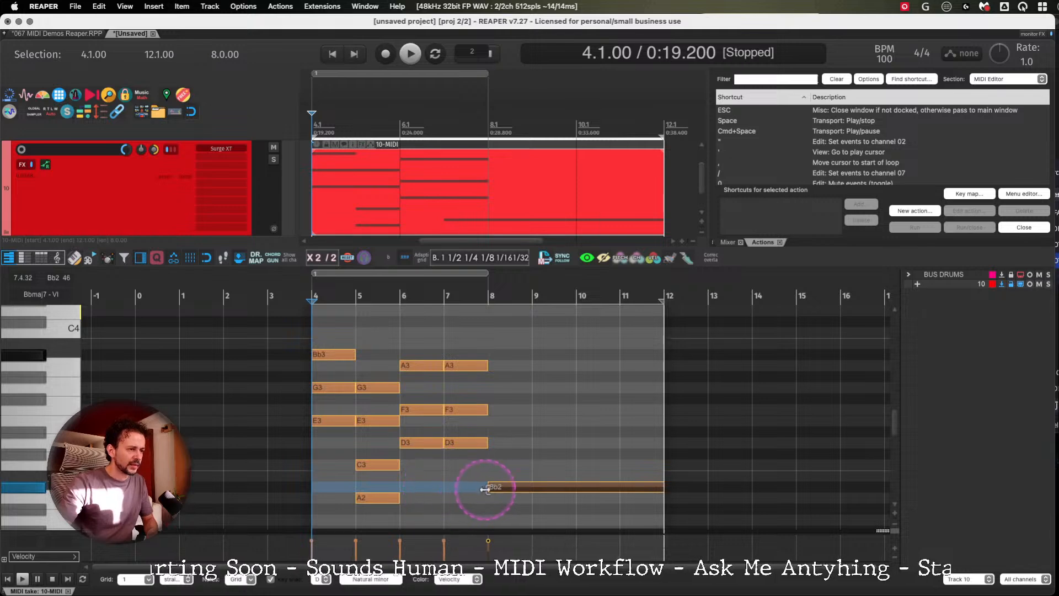
# Set the time selection in the MIDI editor to 4.1–8.1, and replace it with 10.1–15.1.
pyautogui.click(535, 387)
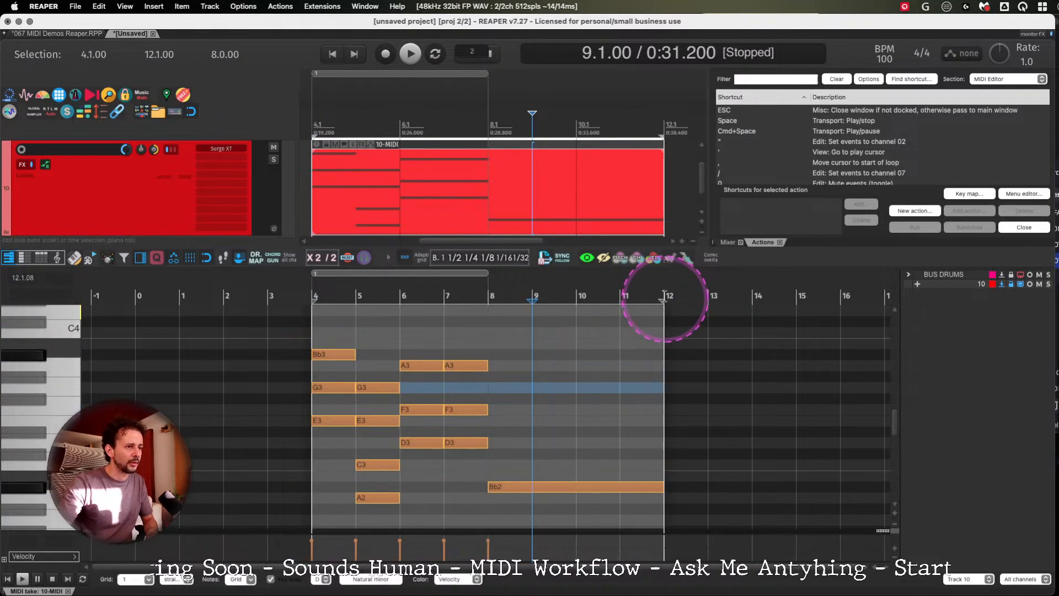
pyautogui.moveTo(645, 304); pyautogui.dragTo(484, 307)
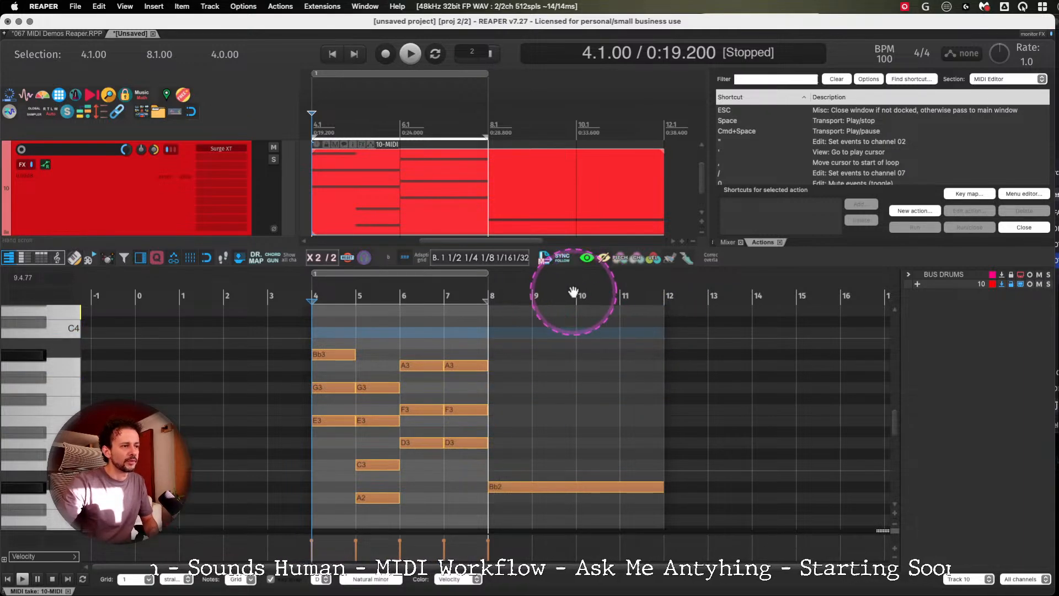
pyautogui.moveTo(574, 293); pyautogui.dragTo(783, 296)
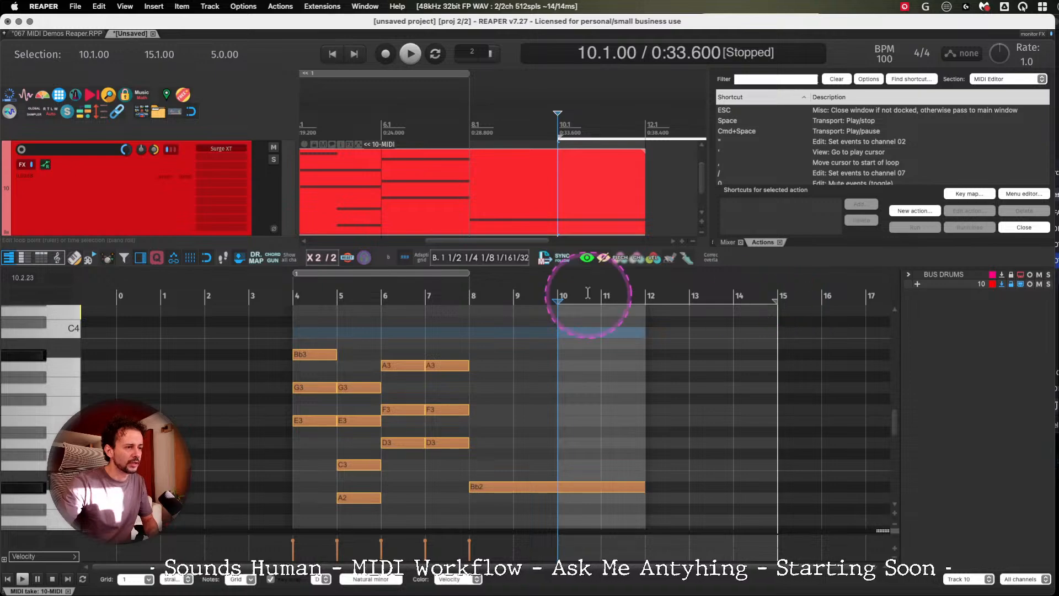
# Set the time selection in the MIDI editor to 9.1–17.1, and replace it with 4.1–8.1.
pyautogui.moveTo(469, 293); pyautogui.dragTo(303, 300)
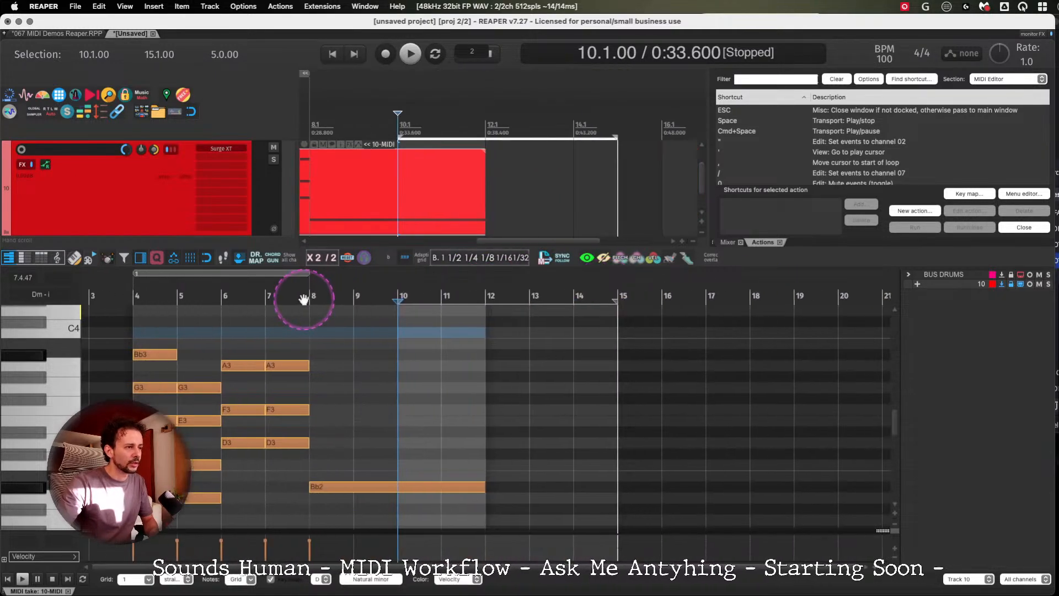
pyautogui.moveTo(374, 297); pyautogui.dragTo(756, 297)
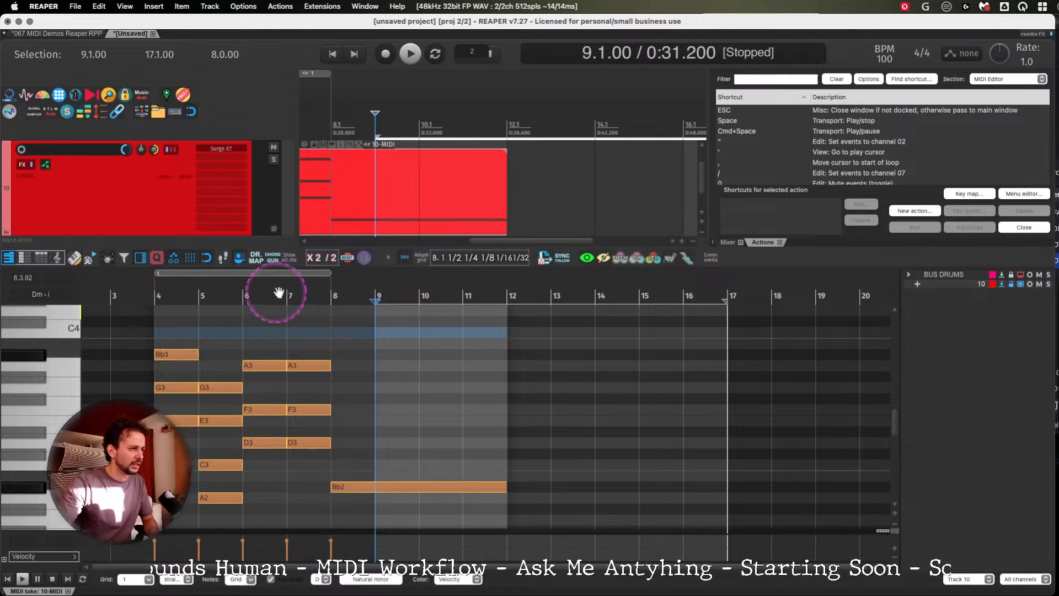
pyautogui.moveTo(276, 293); pyautogui.dragTo(503, 298)
pyautogui.moveTo(393, 296); pyautogui.dragTo(568, 289)
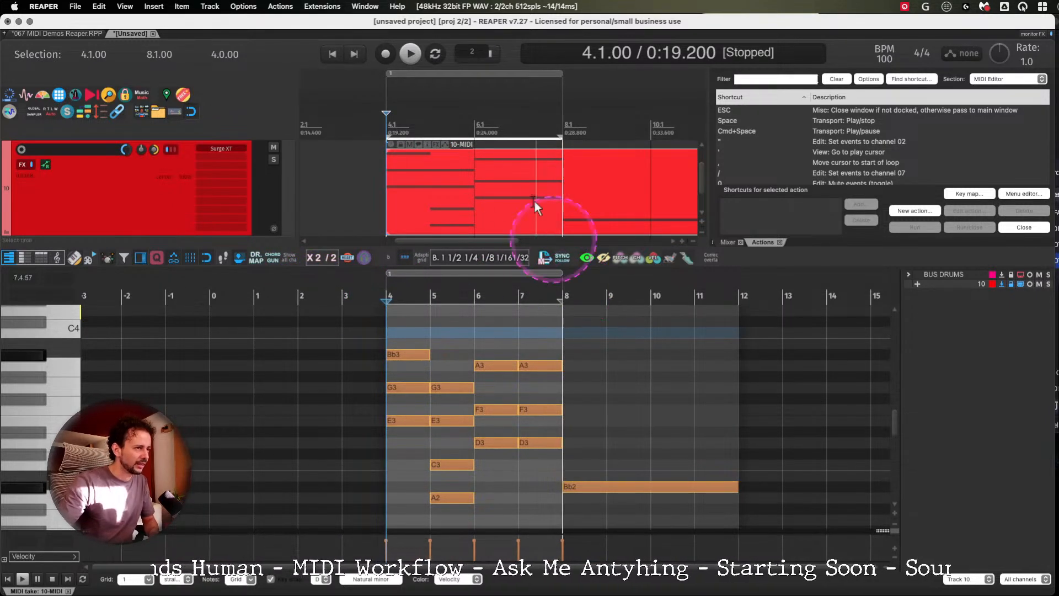
# Switch to Obsidian, review the workflow topics in the Reaper MIDI note around the drum mapping section, and return to REAPER.
pyautogui.press('super+Tab')
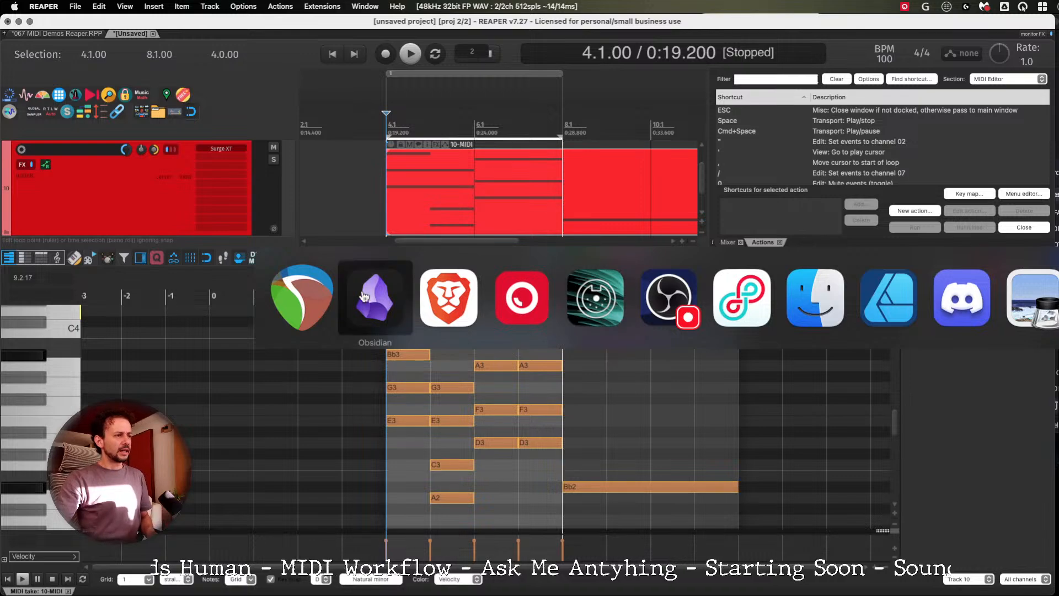
pyautogui.scroll(-3, 544, 316)
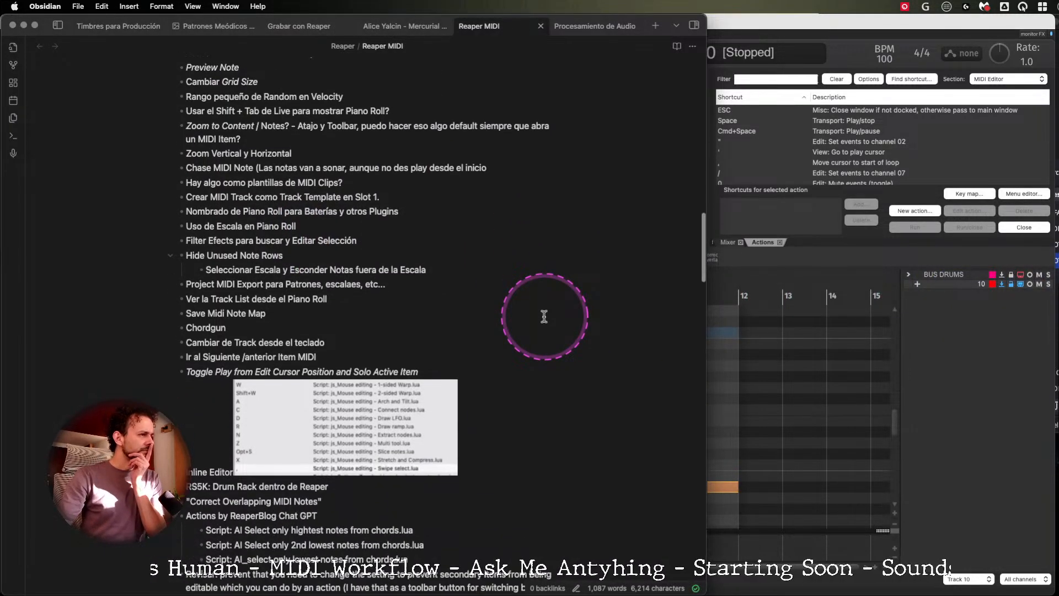
pyautogui.scroll(-7, 544, 316)
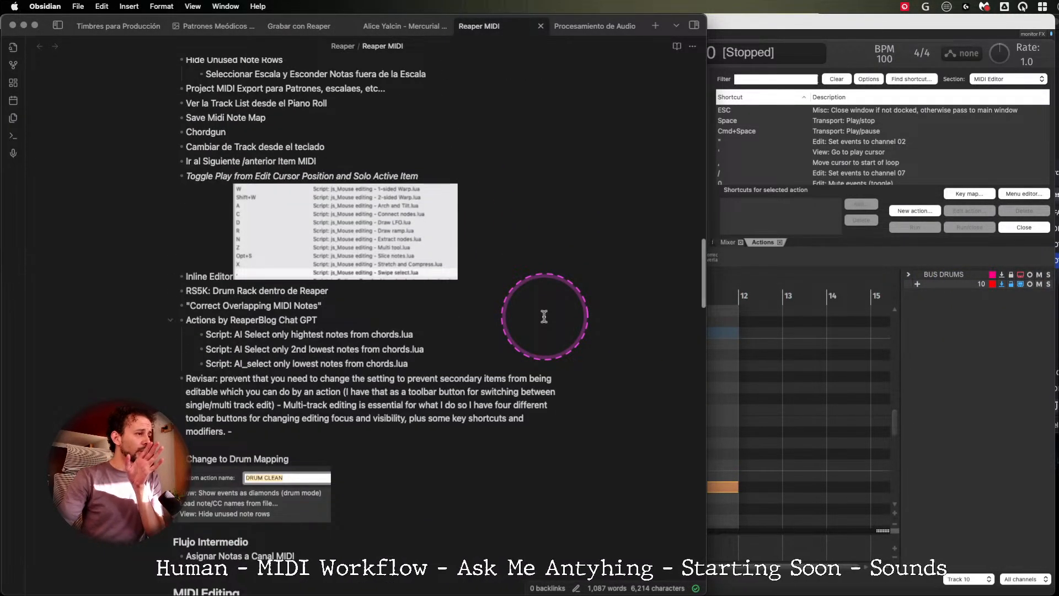
pyautogui.scroll(-2, 544, 316)
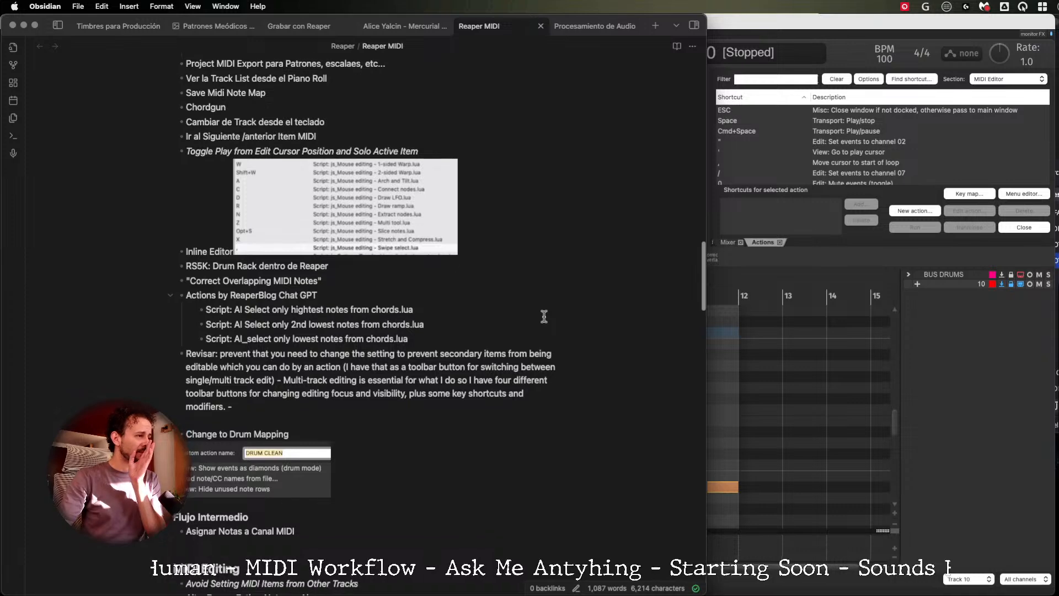
pyautogui.scroll(-2, 544, 317)
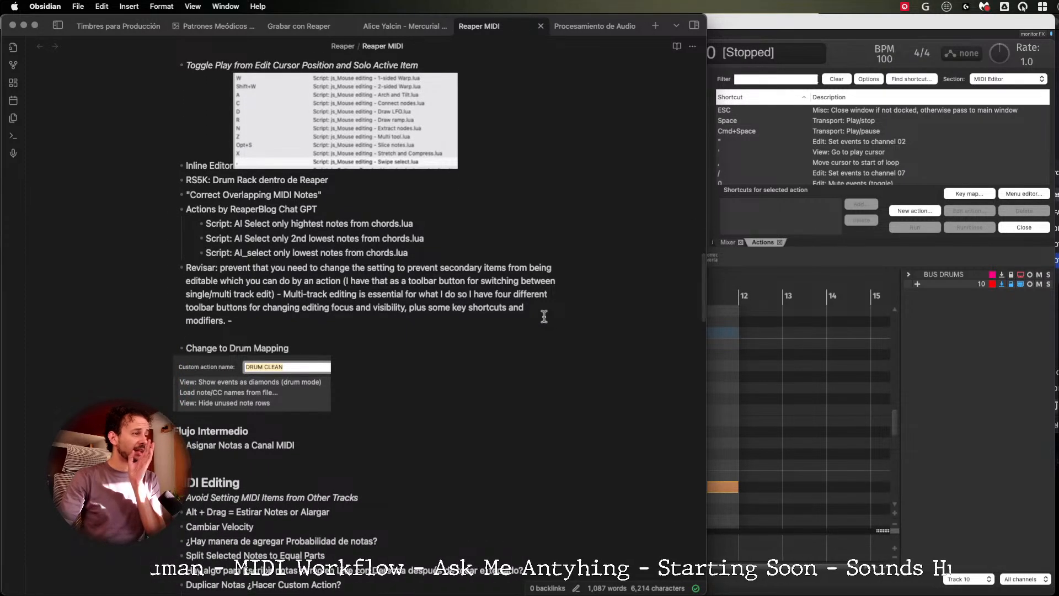
pyautogui.scroll(3, 544, 316)
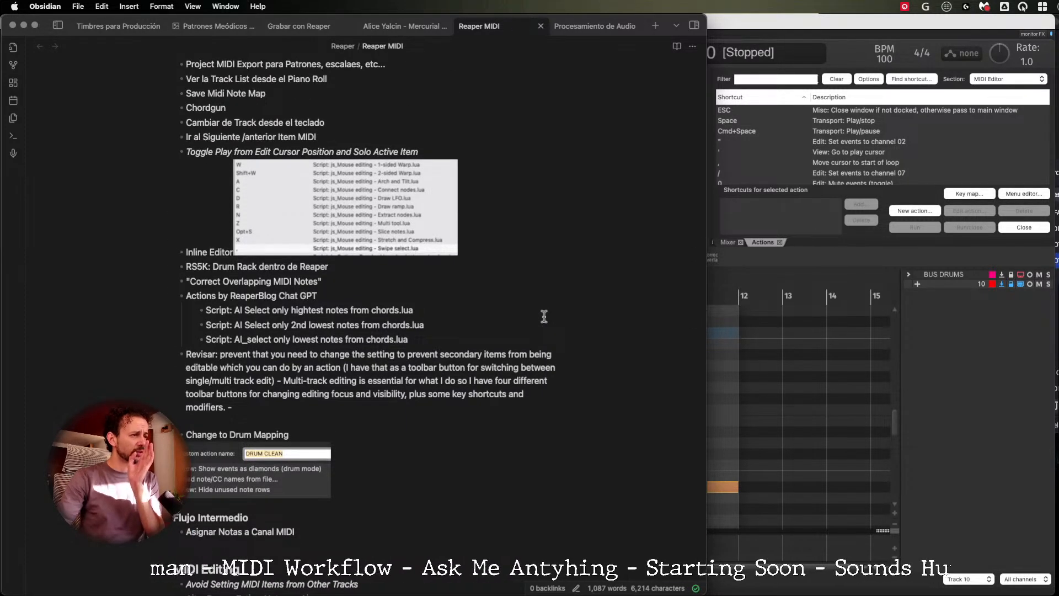
pyautogui.scroll(2, 544, 316)
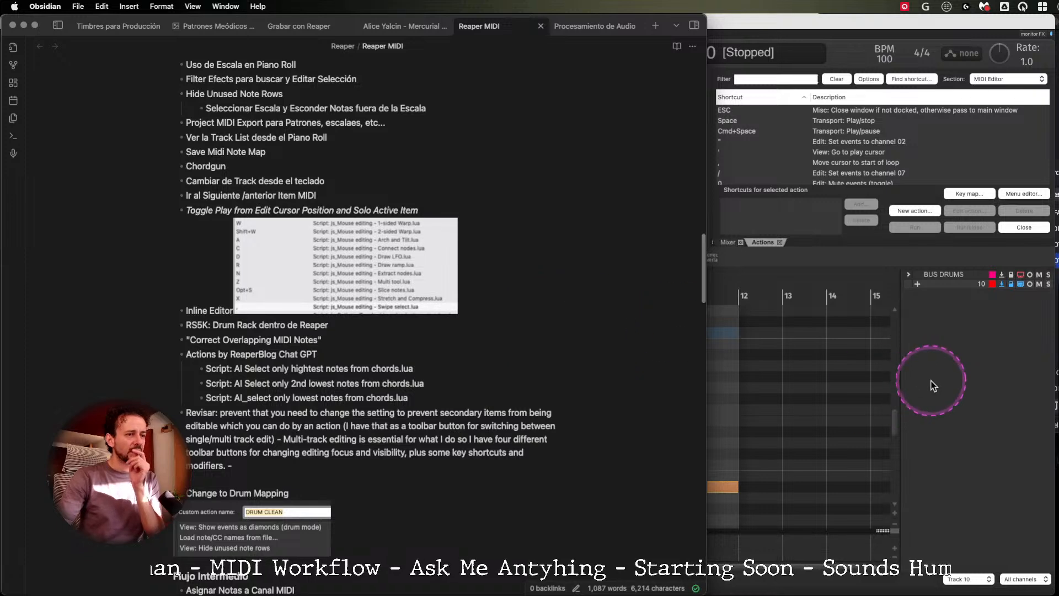
pyautogui.click(933, 387)
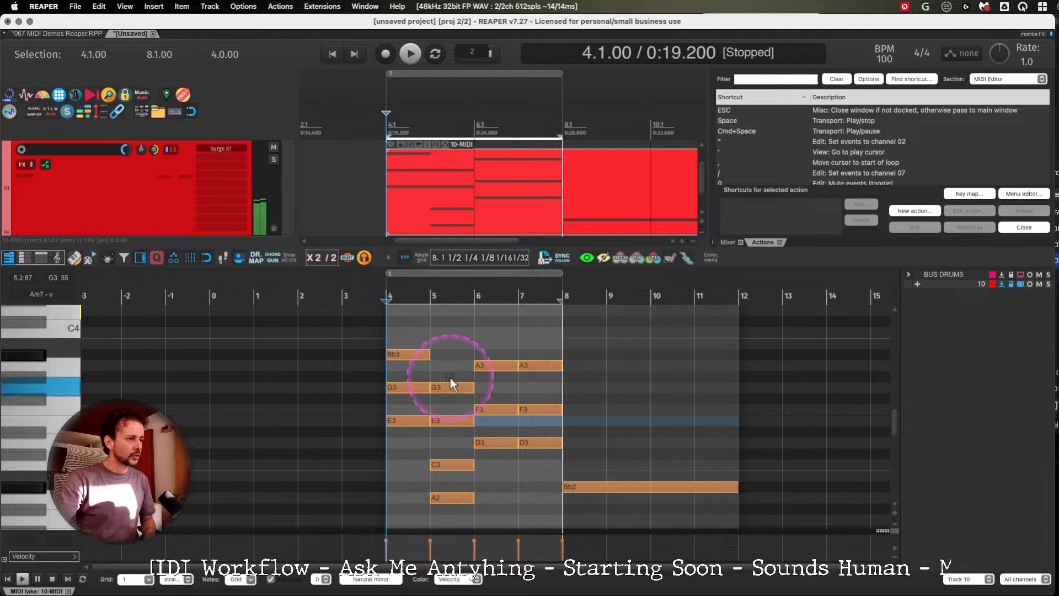
# Select the G3 note in measure 5 to hear its preview, and use the MIDI editor's preview-related toggle.
pyautogui.moveTo(449, 385)
pyautogui.mouseDown()
pyautogui.moveTo(450, 343)
pyautogui.moveTo(453, 379)
pyautogui.mouseUp()
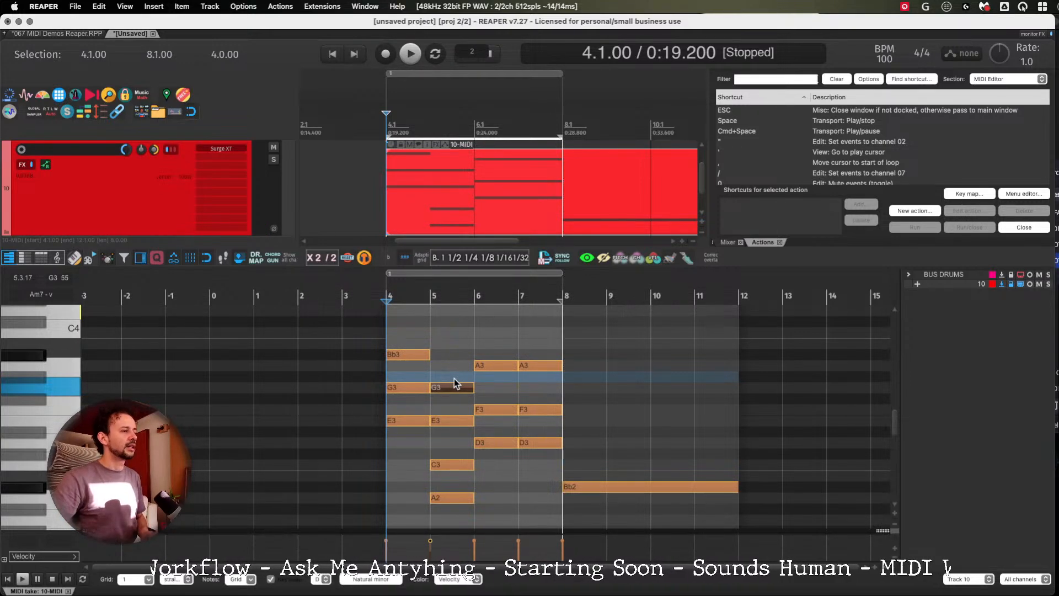
pyautogui.click(348, 257)
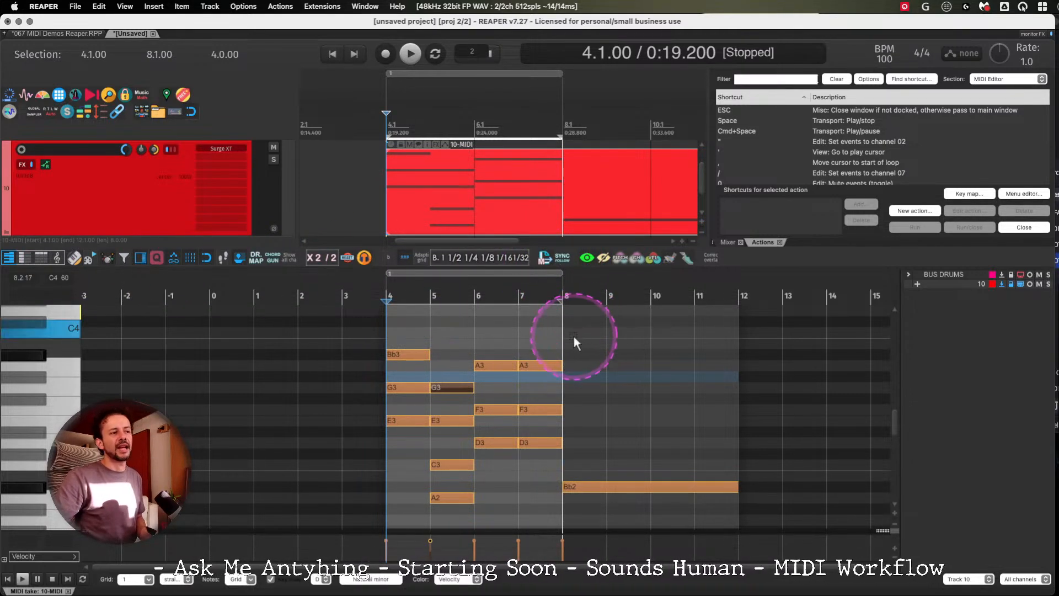
# Switch to Obsidian, read the MIDI Editing section of the Reaper MIDI note, and return to REAPER.
pyautogui.press('super+Tab')
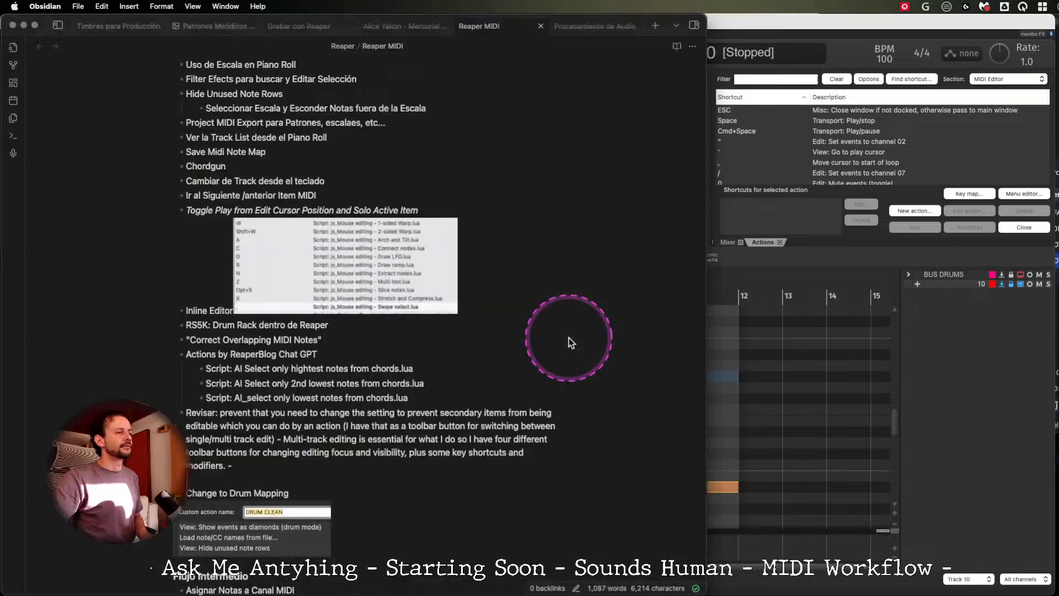
pyautogui.scroll(-4, 571, 375)
pyautogui.scroll(-10, 597, 403)
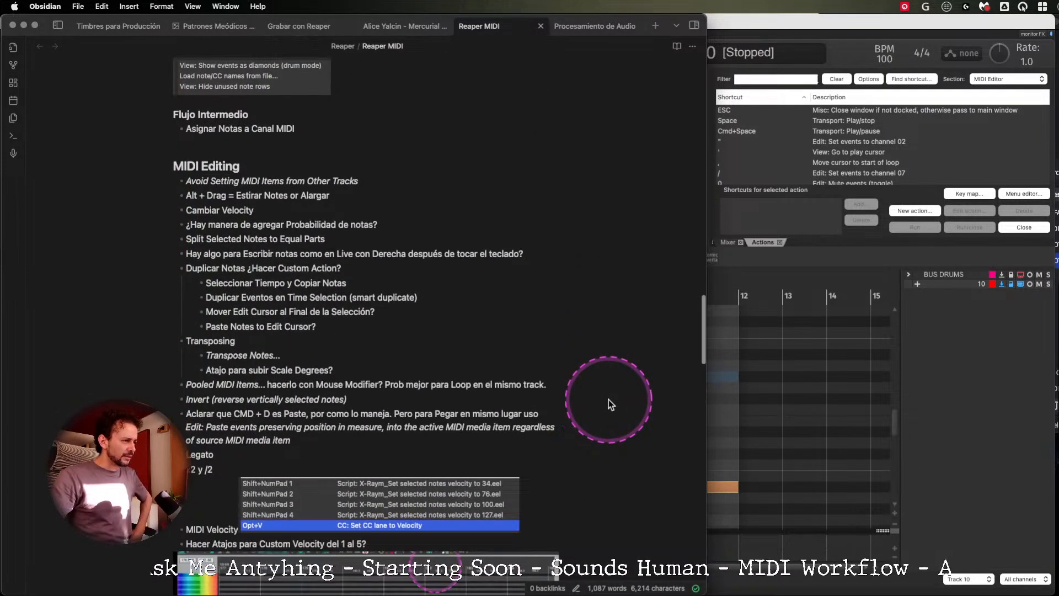
pyautogui.scroll(-3, 615, 399)
pyautogui.click(750, 399)
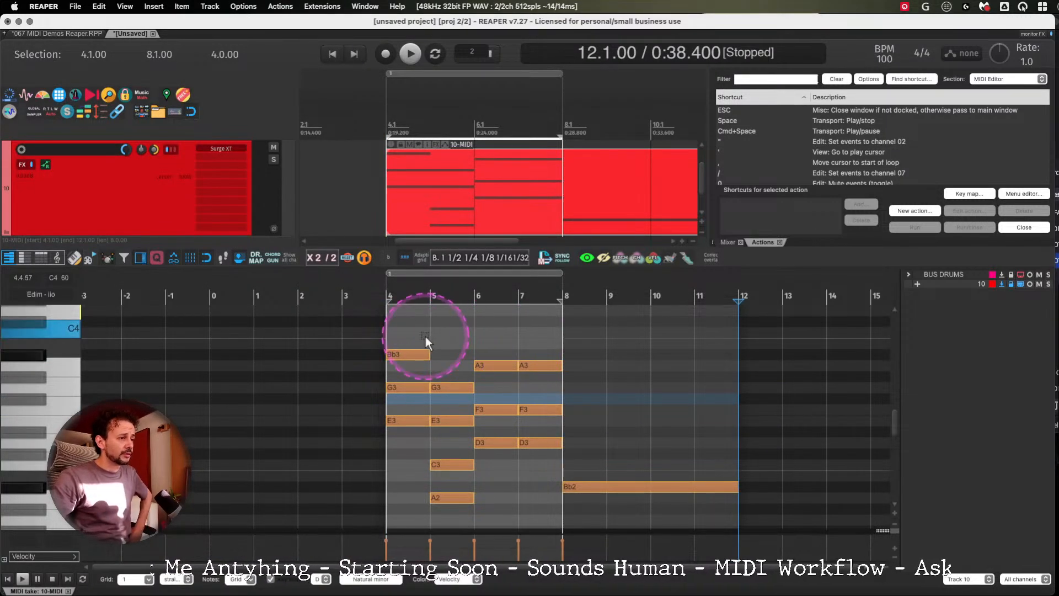
# Select all notes from measure 4 to measure 8, transpose them up one octave and move them back down.
pyautogui.moveTo(413, 335); pyautogui.dragTo(547, 511)
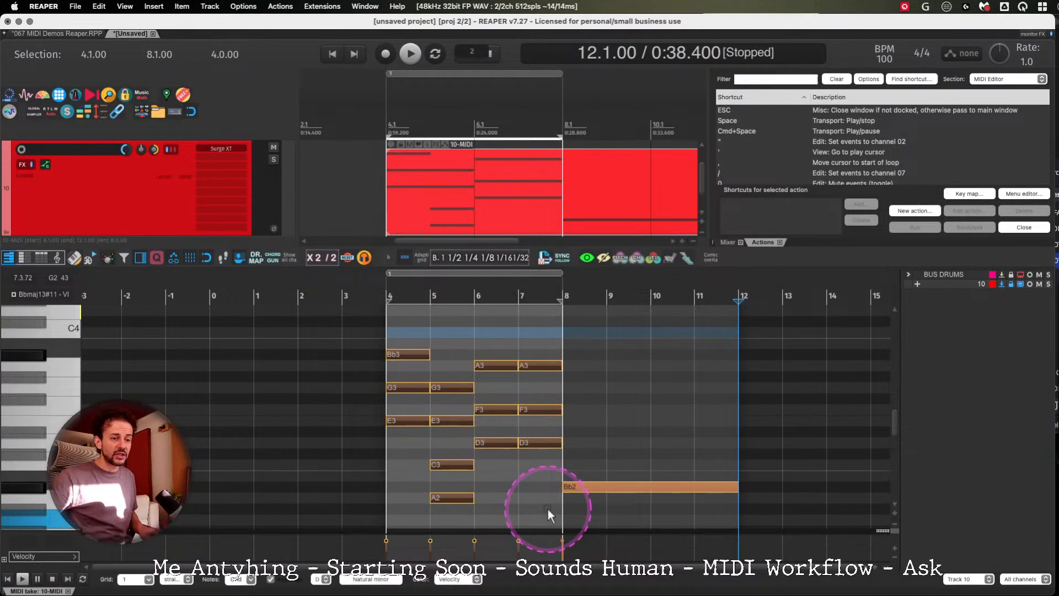
pyautogui.hotkey('shift', 'Up')
pyautogui.hotkey('shift', 'Down')
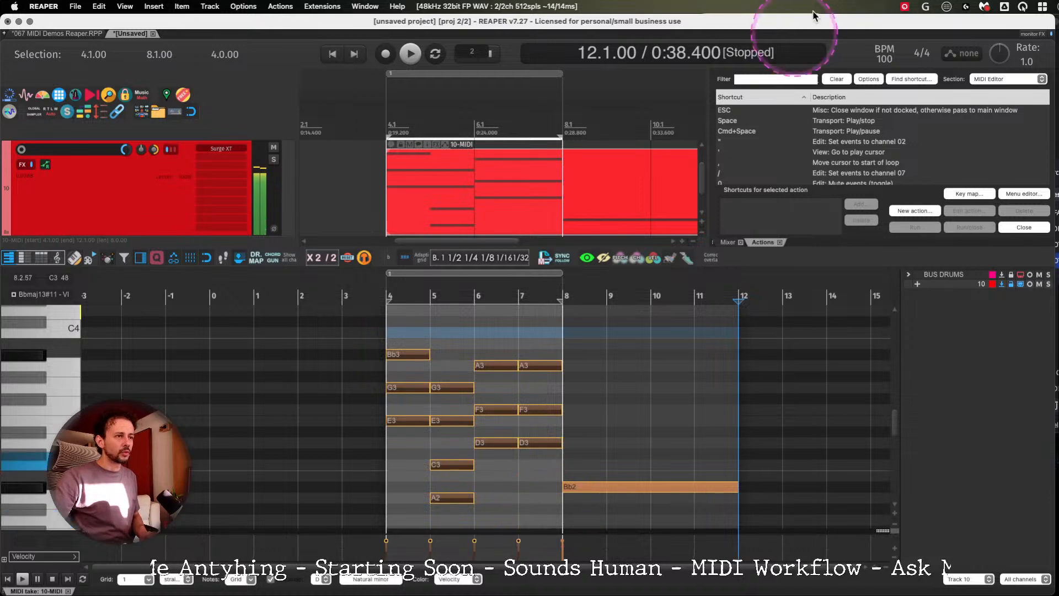
# Look up which MIDI editor actions are assigned to Shift+Up and Up, reselecting the notes from measure 4 to 8 between lookups.
pyautogui.click(902, 80)
pyautogui.hotkey('shift', 'Up')
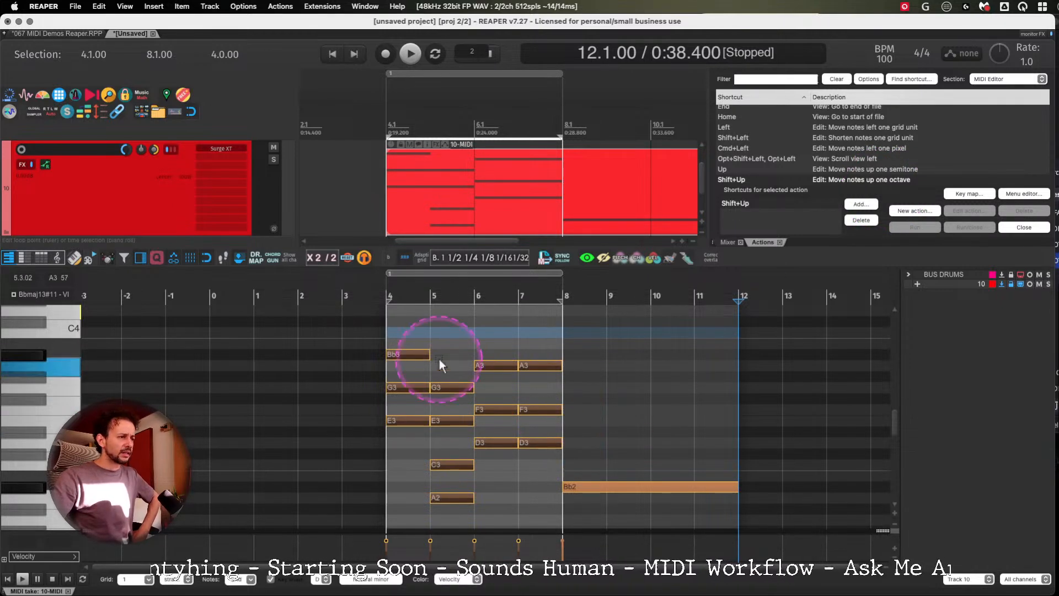
pyautogui.moveTo(404, 331); pyautogui.dragTo(541, 507)
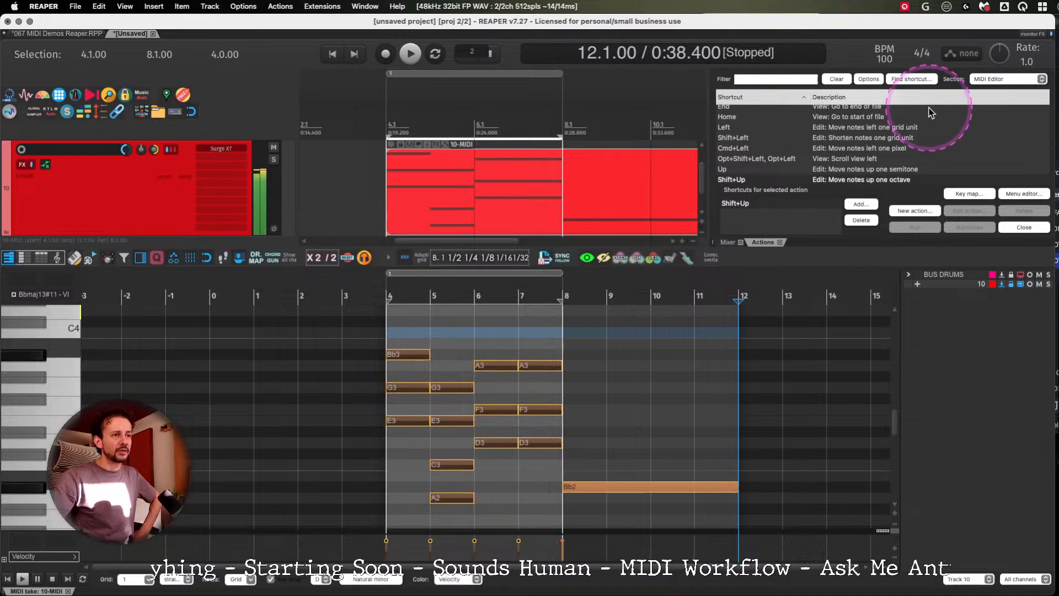
pyautogui.click(913, 80)
pyautogui.press('Up')
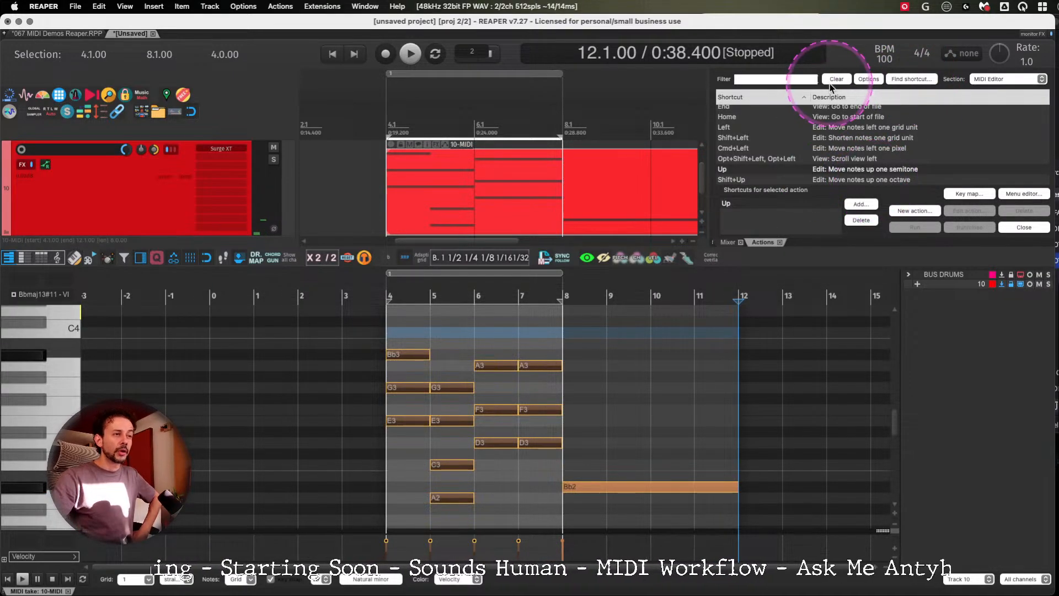
# Filter the MIDI editor actions by "UP SCALE" and select "Edit: Move notes up one semitone ignoring scale/key".
pyautogui.click(795, 79)
pyautogui.write('U')
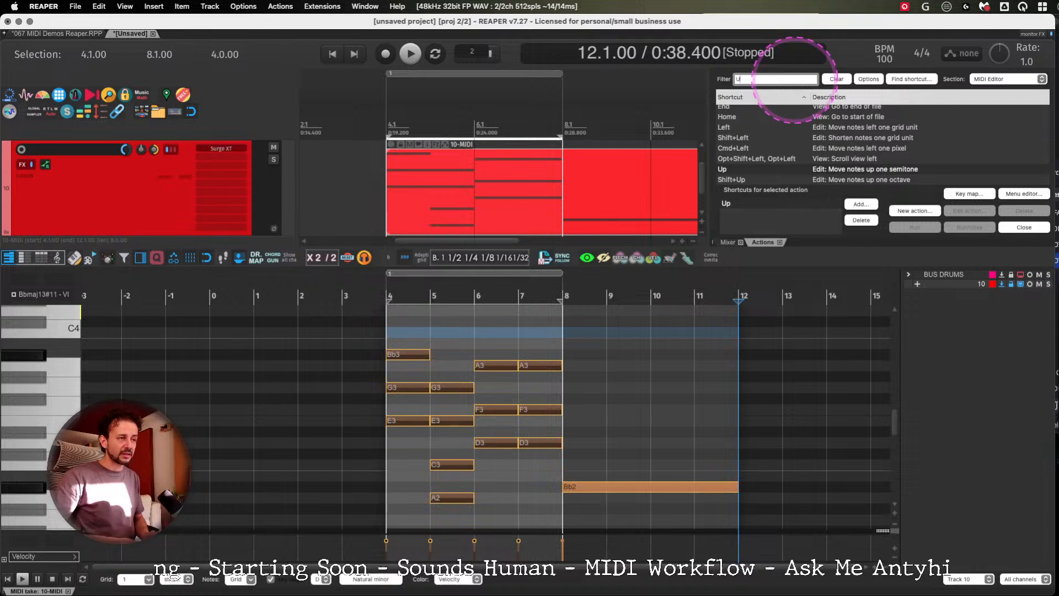
pyautogui.write('P DOWN')
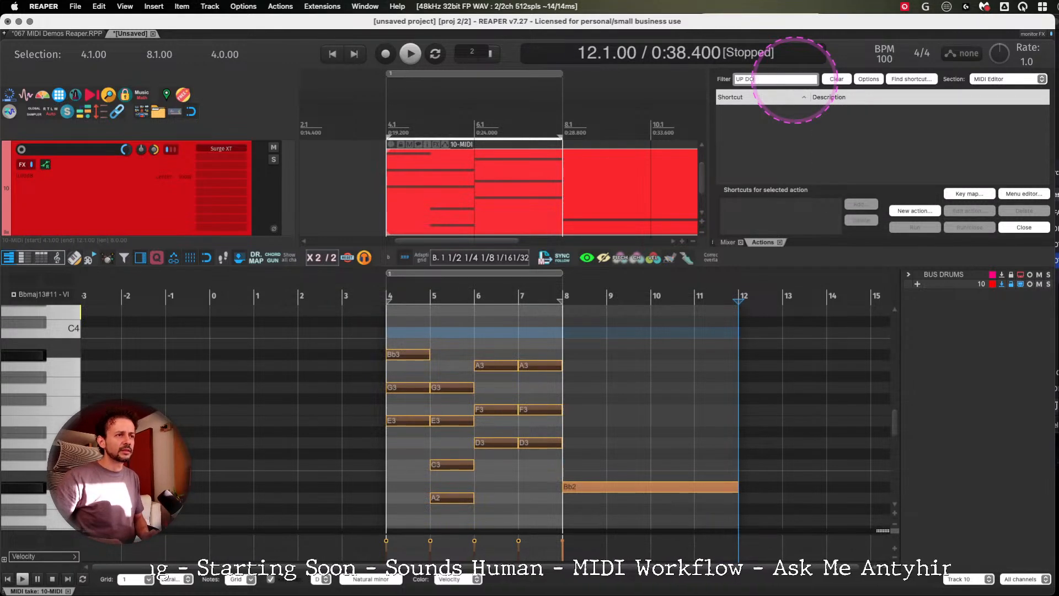
pyautogui.press('BackSpace')
pyautogui.press('BackSpace')
pyautogui.press('BackSpace')
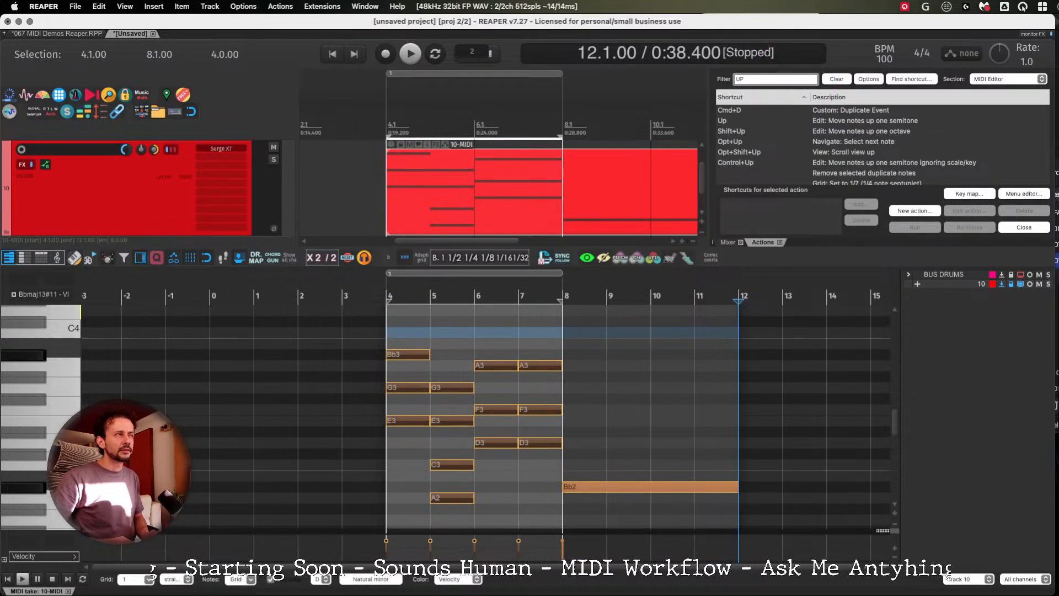
pyautogui.write('SCALE')
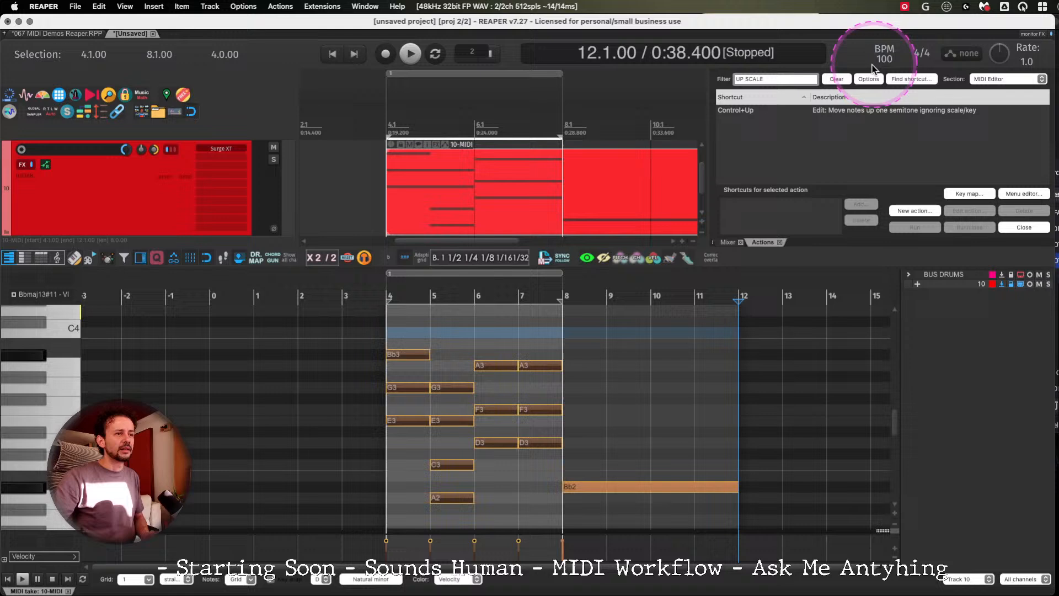
pyautogui.click(805, 110)
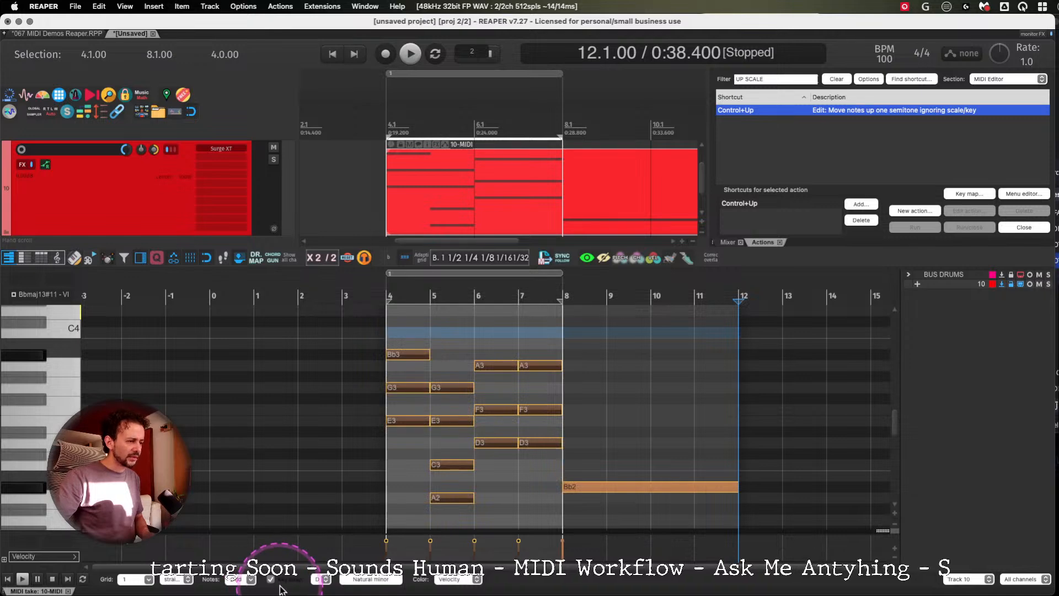
# Select only the Bb3 note at measure 4 and move it by scale steps, two up and one down, to C4.
pyautogui.click(424, 337)
pyautogui.moveTo(404, 335)
pyautogui.mouseDown()
pyautogui.moveTo(414, 348)
pyautogui.moveTo(383, 375)
pyautogui.moveTo(422, 371)
pyautogui.mouseUp()
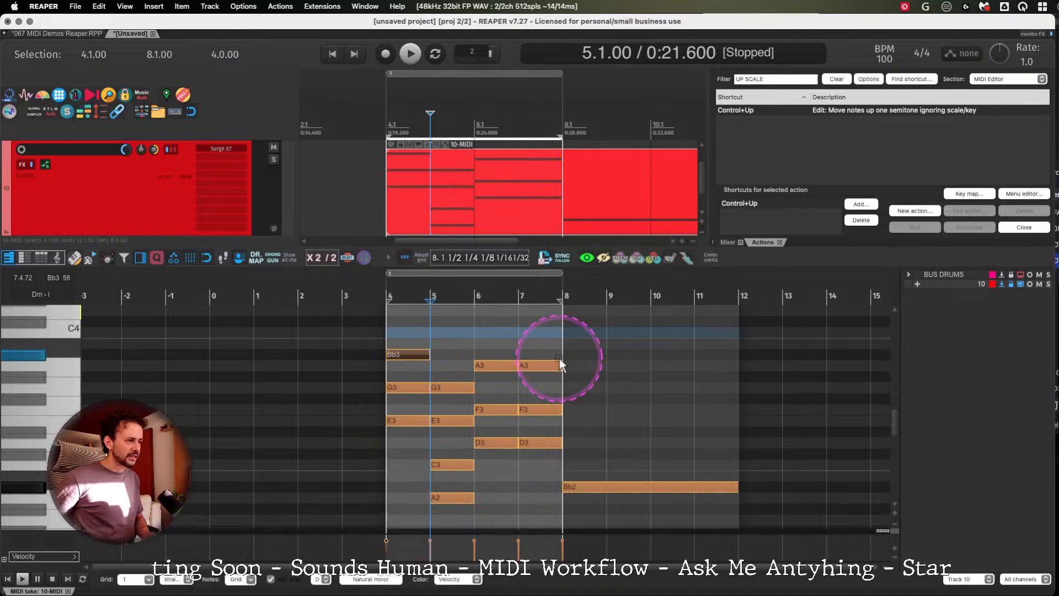
pyautogui.press('Up')
pyautogui.press('Up')
pyautogui.press('Down')
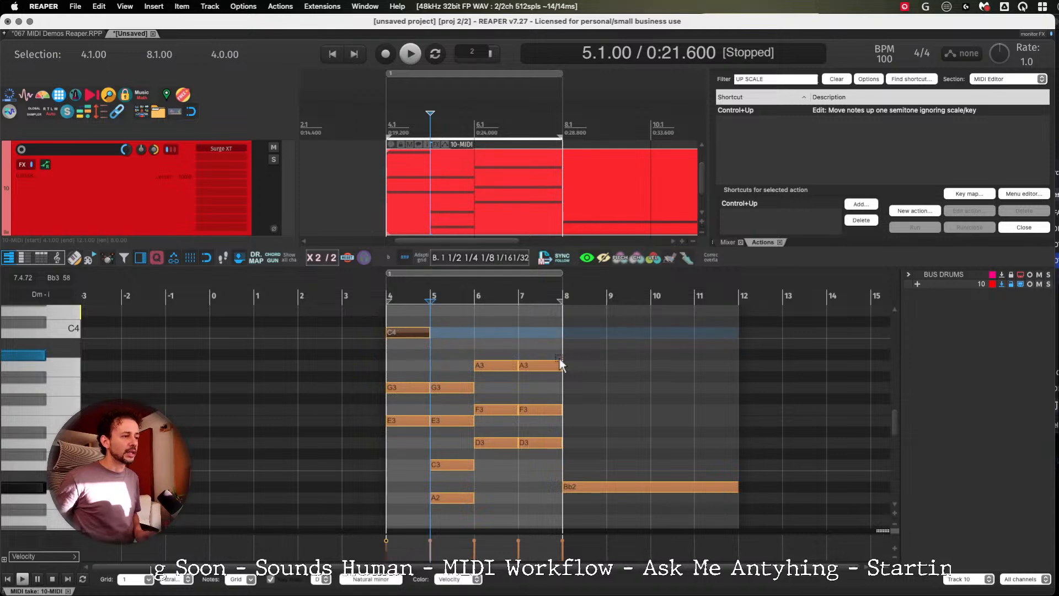
# Move the selected note down and up by semitones, ignoring the scale, and leave it on B3.
pyautogui.hotkey('ctrl', 'Down')
pyautogui.hotkey('ctrl', 'Down')
pyautogui.hotkey('ctrl', 'Down')
pyautogui.hotkey('ctrl', 'Up')
pyautogui.hotkey('ctrl', 'Up')
pyautogui.hotkey('ctrl', 'Up')
pyautogui.hotkey('ctrl', 'Up')
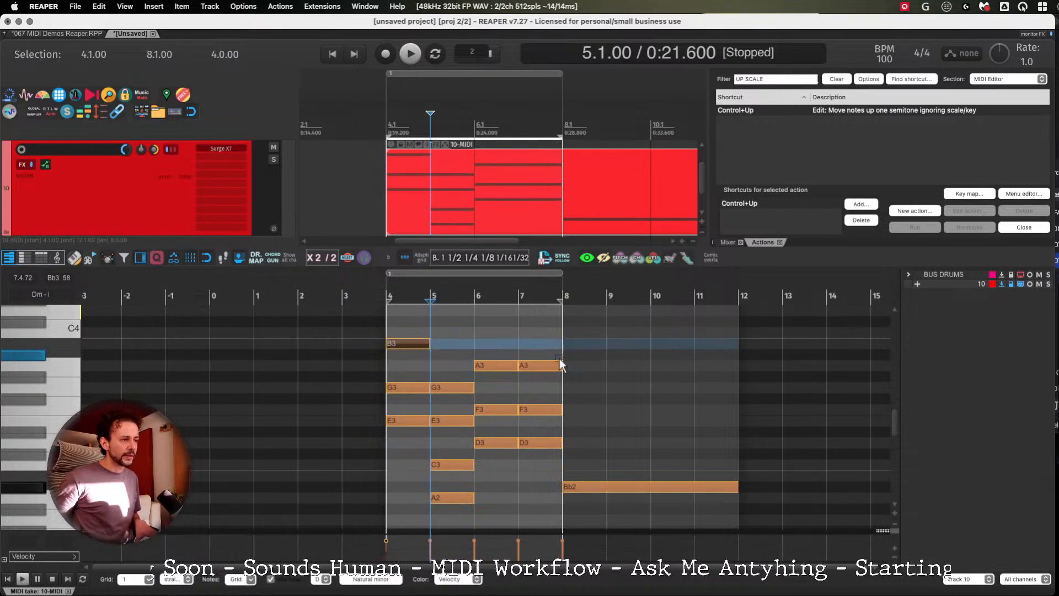
pyautogui.hotkey('ctrl', 'Down')
pyautogui.hotkey('ctrl', 'Down')
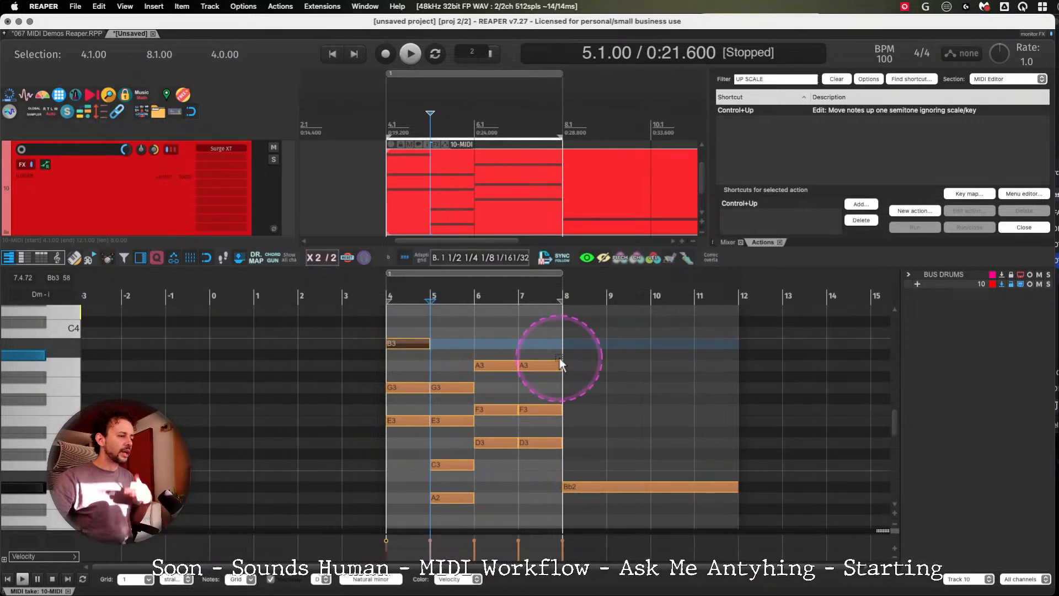
# Inspect the key snap setting, and shift the selected note chromatically up and back down to Bb3.
pyautogui.hotkey('ctrl', 'alt', 'm')
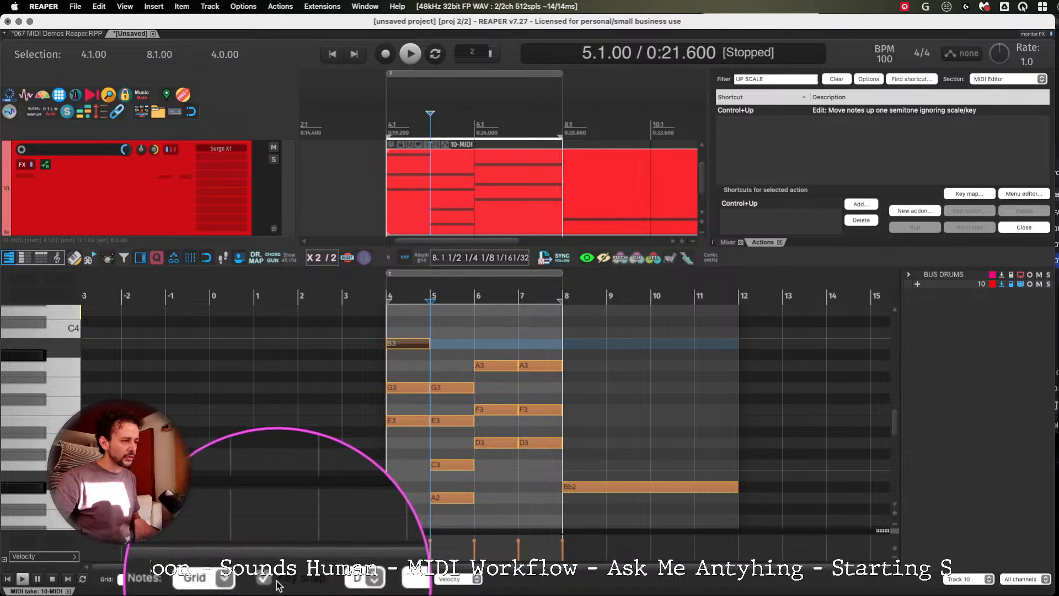
pyautogui.hotkey('ctrl', 'alt', 'm')
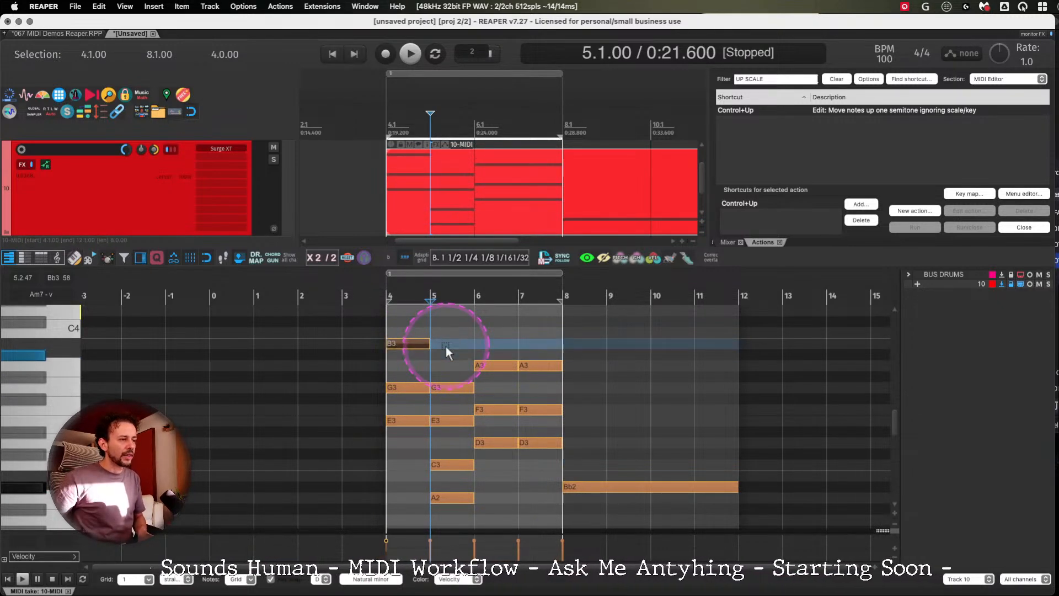
pyautogui.hotkey('ctrl', 'Up')
pyautogui.hotkey('ctrl', 'Down')
pyautogui.hotkey('ctrl', 'Down')
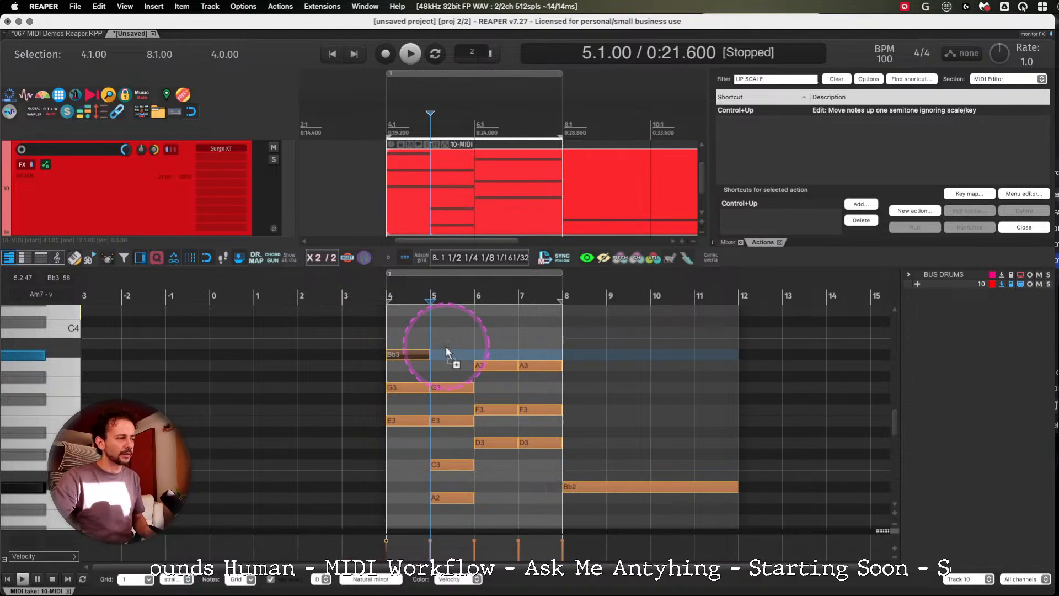
# Switch to Obsidian, check the transposing, pooled items and velocity topics in the Reaper MIDI note, and return to REAPER.
pyautogui.press('super+Tab')
pyautogui.scroll(-5, 623, 379)
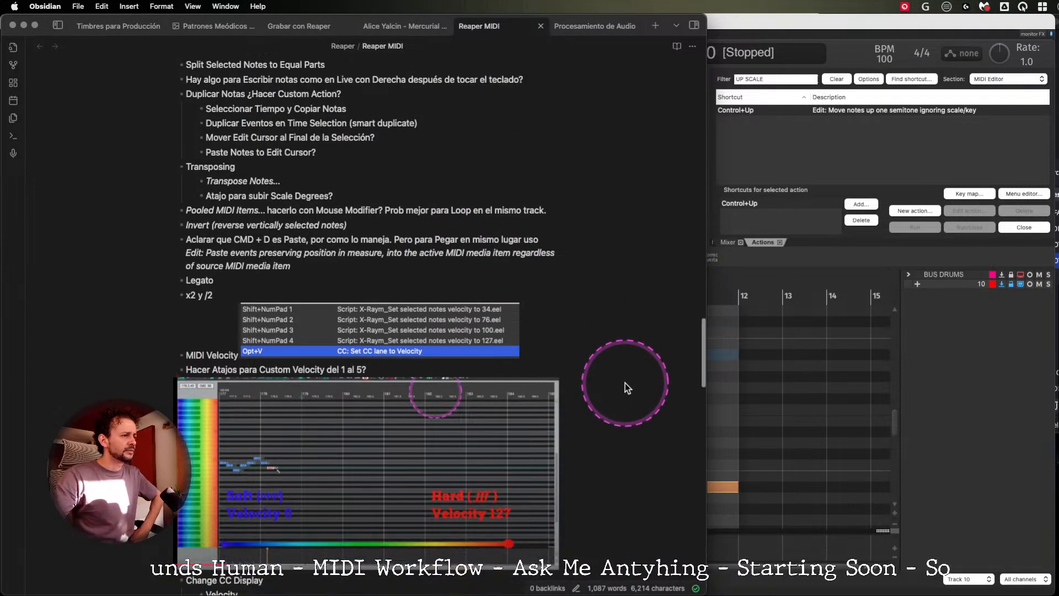
pyautogui.click(722, 364)
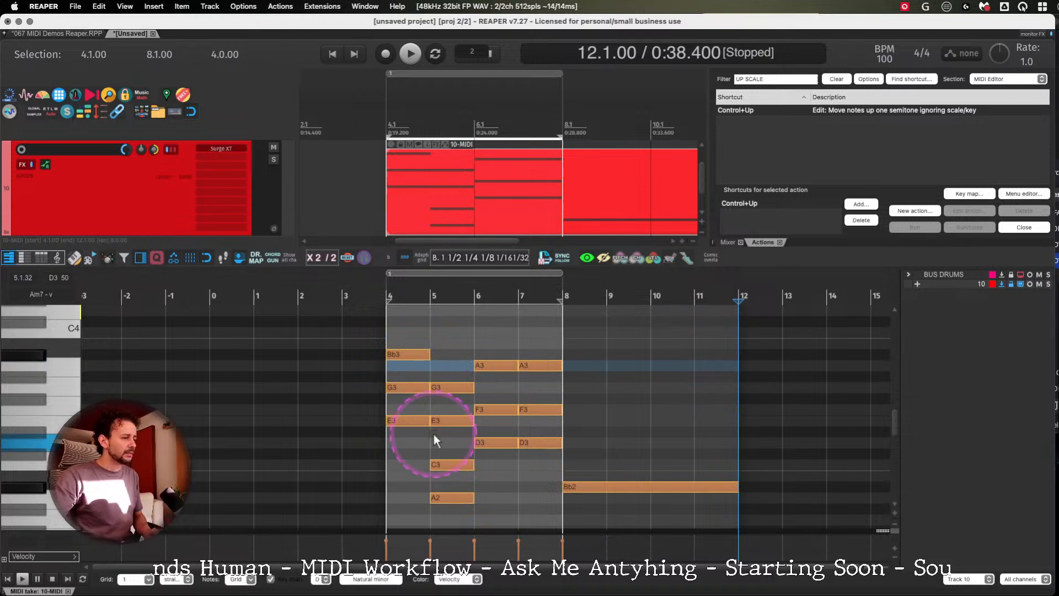
# Close the MIDI editor and remove the part of the MIDI item beyond measure 8, keeping measures 4 to 8.
pyautogui.click(68, 591)
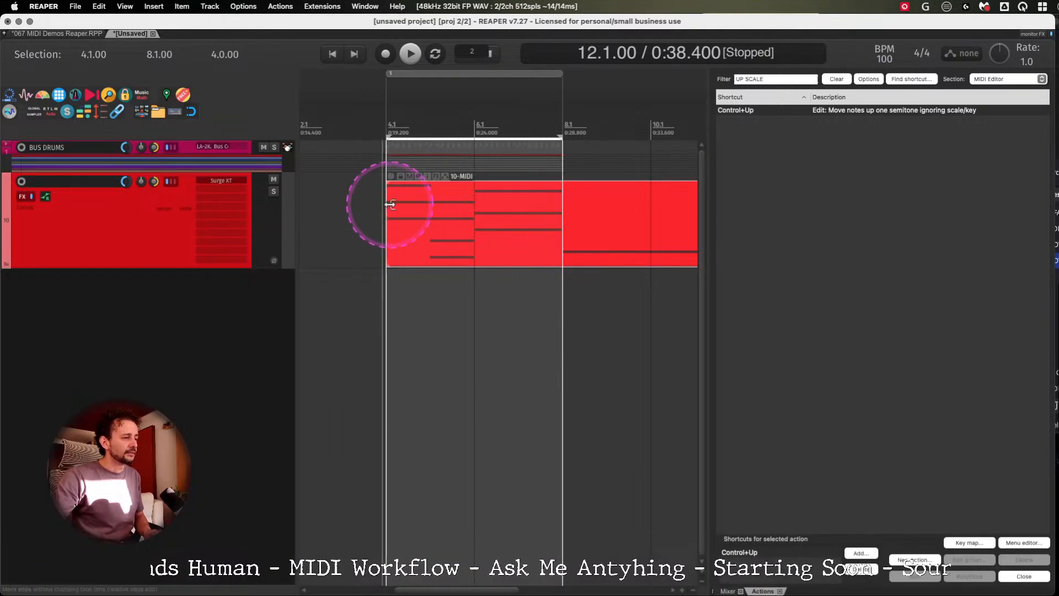
pyautogui.click(347, 189)
pyautogui.scroll(-4, 347, 190)
pyautogui.scroll(-2, 346, 190)
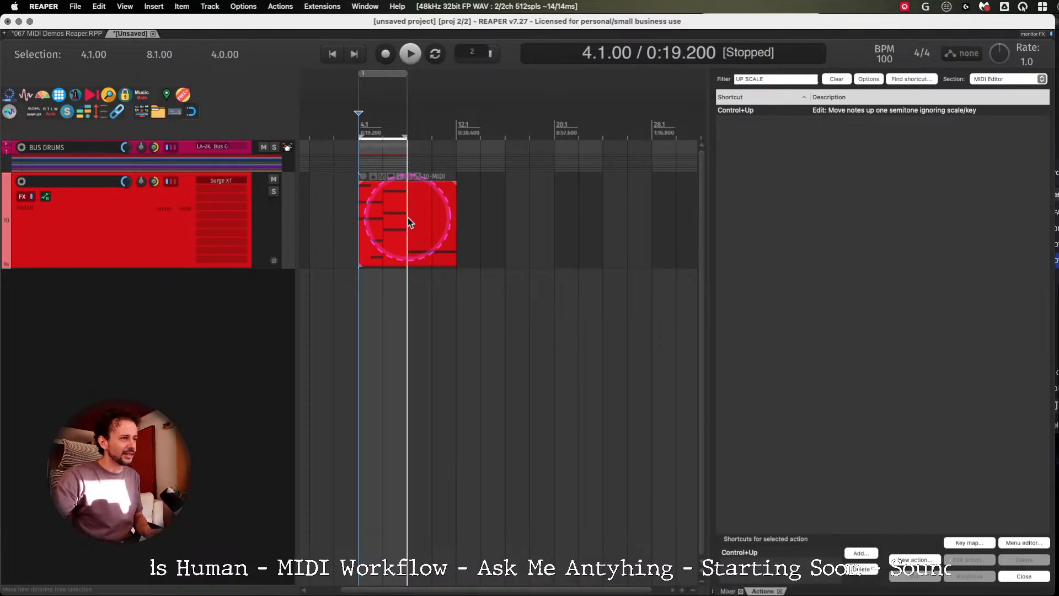
pyautogui.moveTo(408, 217); pyautogui.dragTo(539, 218)
pyautogui.press('Delete')
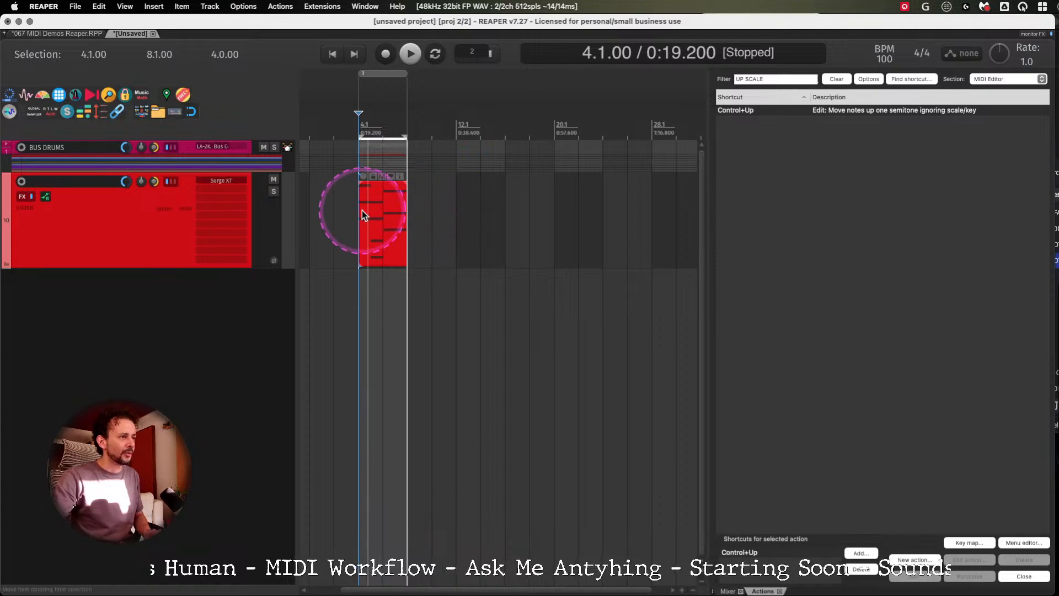
pyautogui.click(390, 204)
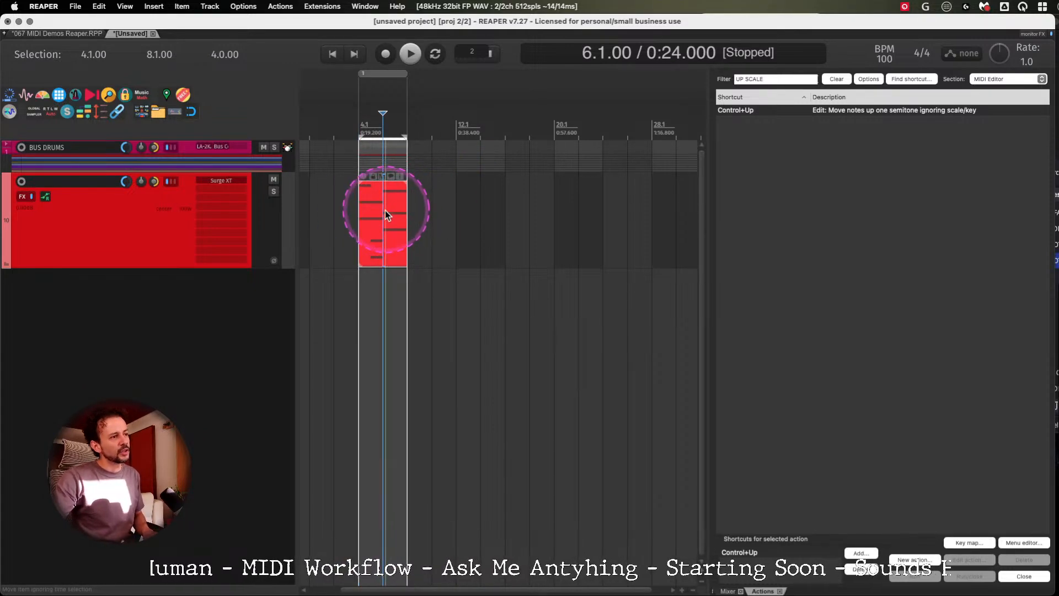
# Show the left drag mouse modifiers for the Media item context in the Preferences.
pyautogui.press('super+comma')
pyautogui.moveTo(459, 117); pyautogui.dragTo(419, 307)
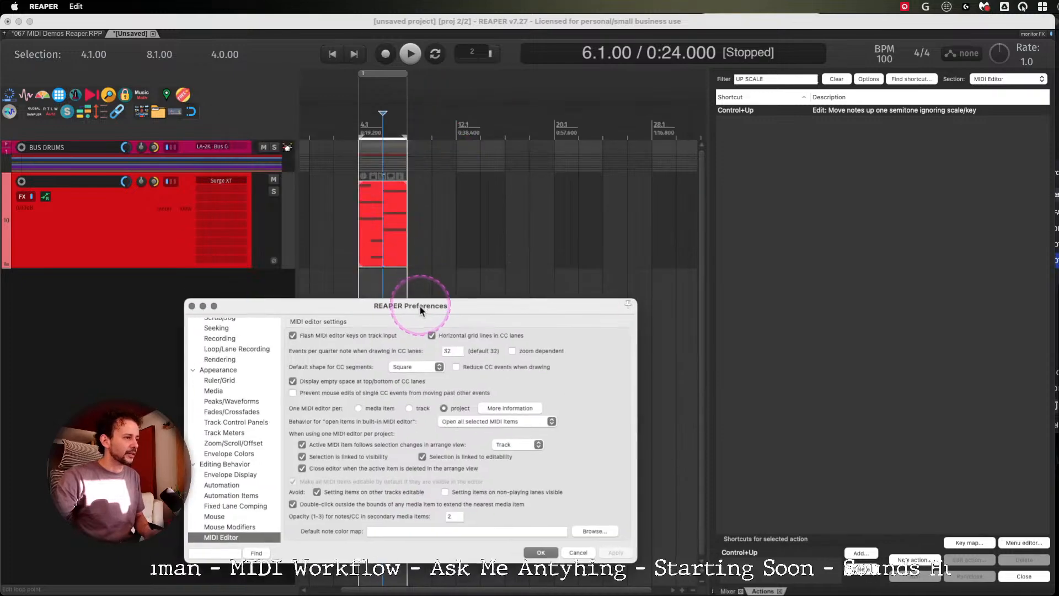
pyautogui.click(232, 533)
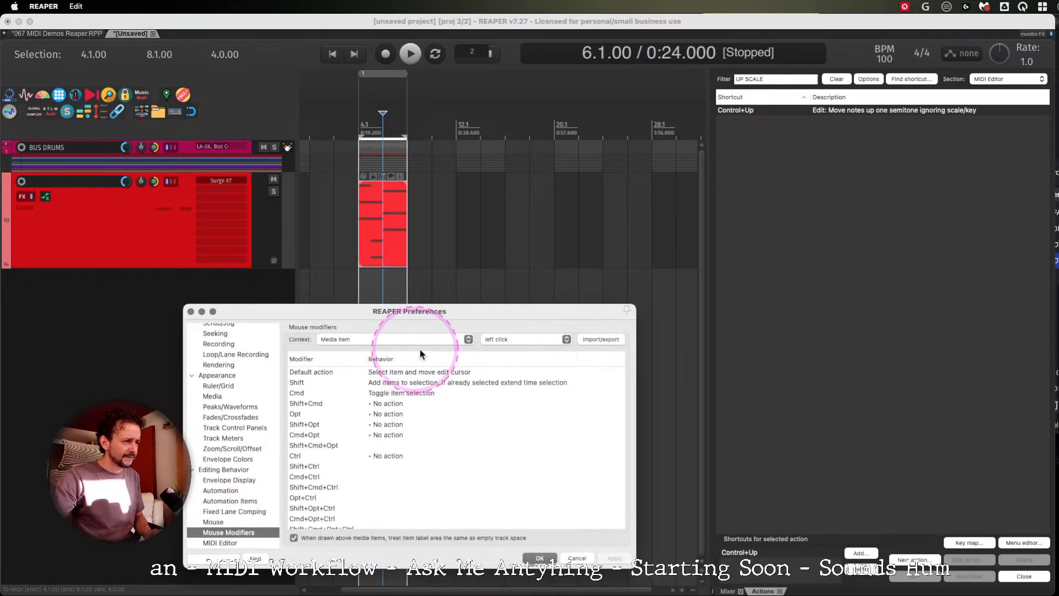
pyautogui.click(494, 339)
pyautogui.click(510, 329)
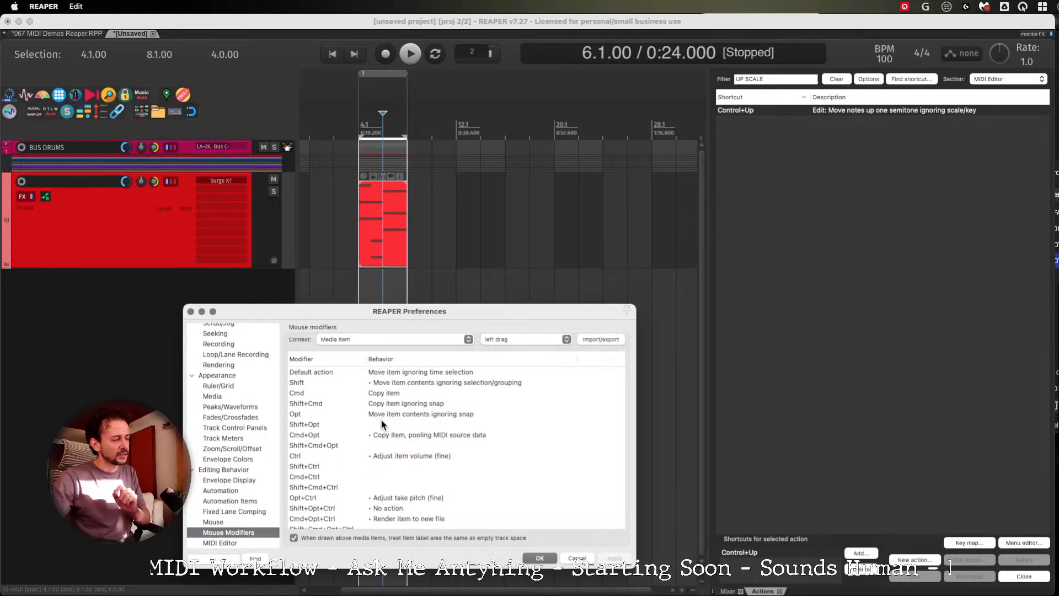
# Copy the MIDI item several times along the track and onto a new track, and undo all but the copy at measure 14.
pyautogui.moveTo(370, 209); pyautogui.dragTo(464, 282)
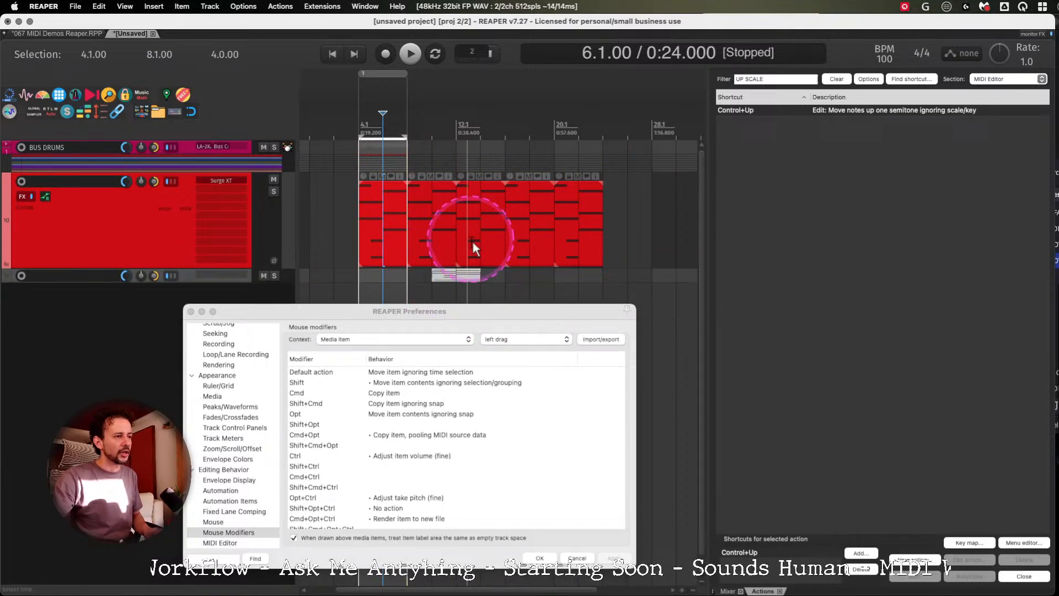
pyautogui.click(644, 232)
pyautogui.press('super+z')
pyautogui.press('super+z')
pyautogui.press('super+z')
pyautogui.press('super+z')
pyautogui.press('super+z')
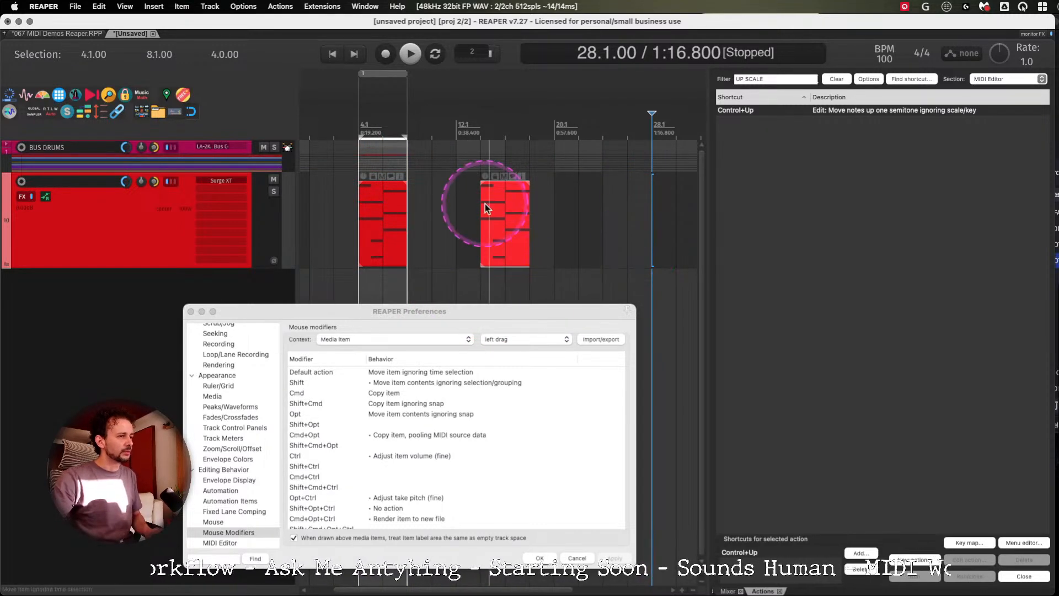
# Set the time selection from measure 8 to measure 14 and create a region over it.
pyautogui.click(407, 125)
pyautogui.moveTo(481, 128); pyautogui.dragTo(405, 125)
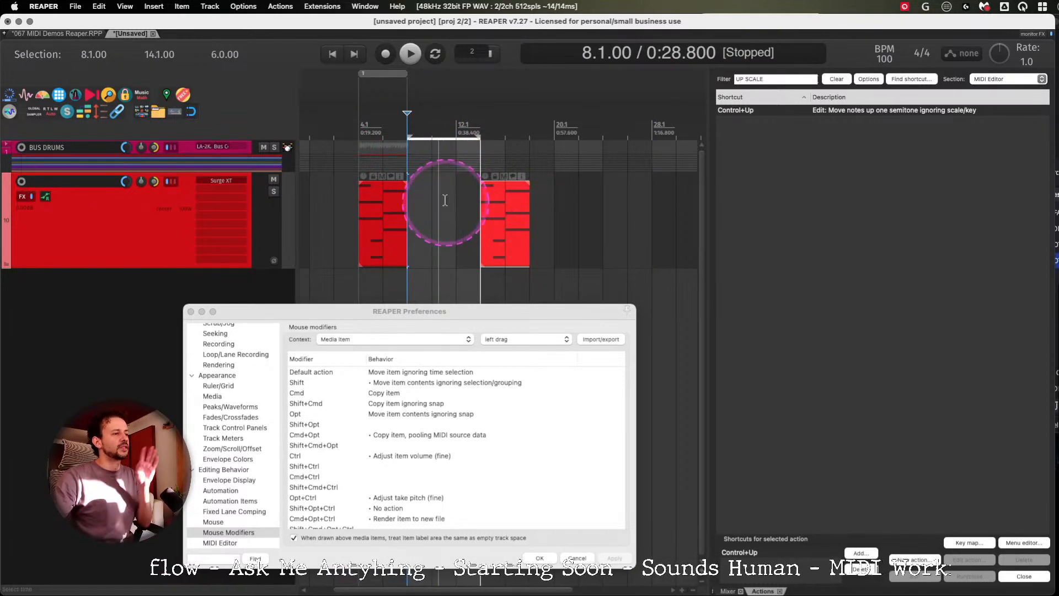
pyautogui.press('m')
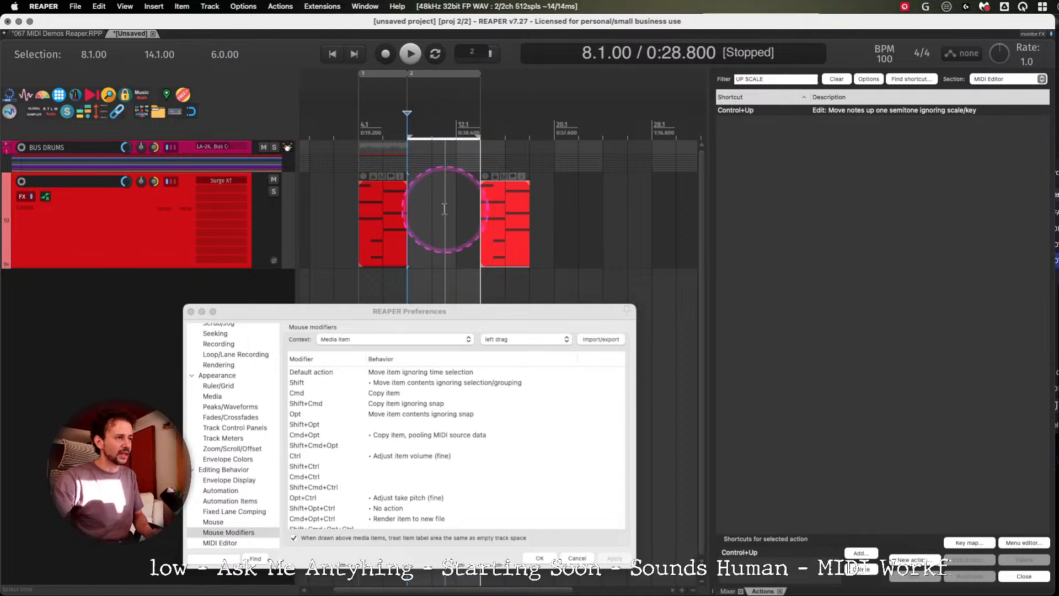
# Compare the original item with its copy by selecting each, and delete the copy at measure 14.
pyautogui.click(380, 203)
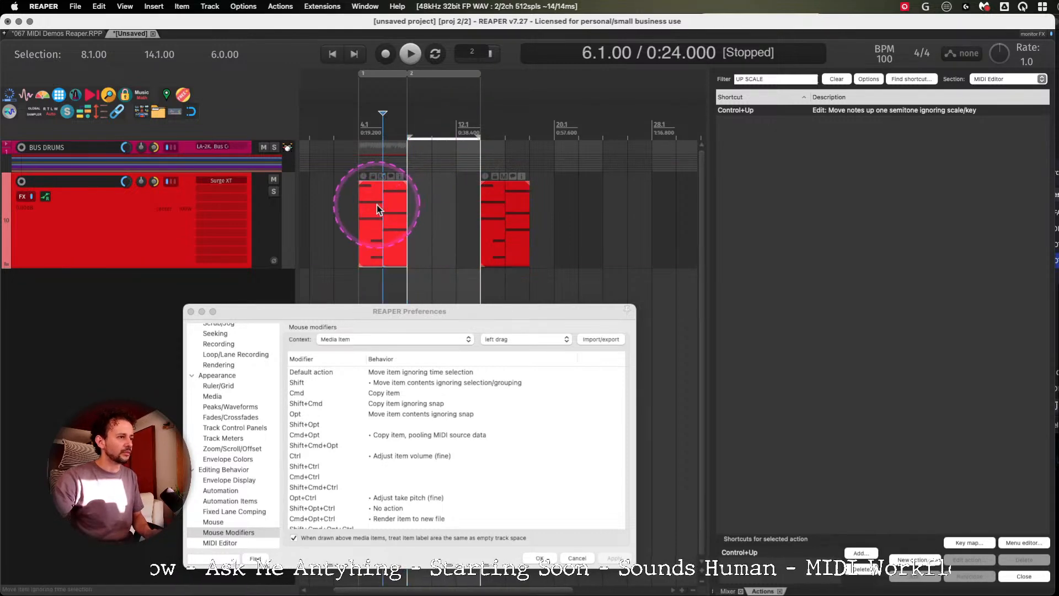
pyautogui.click(506, 207)
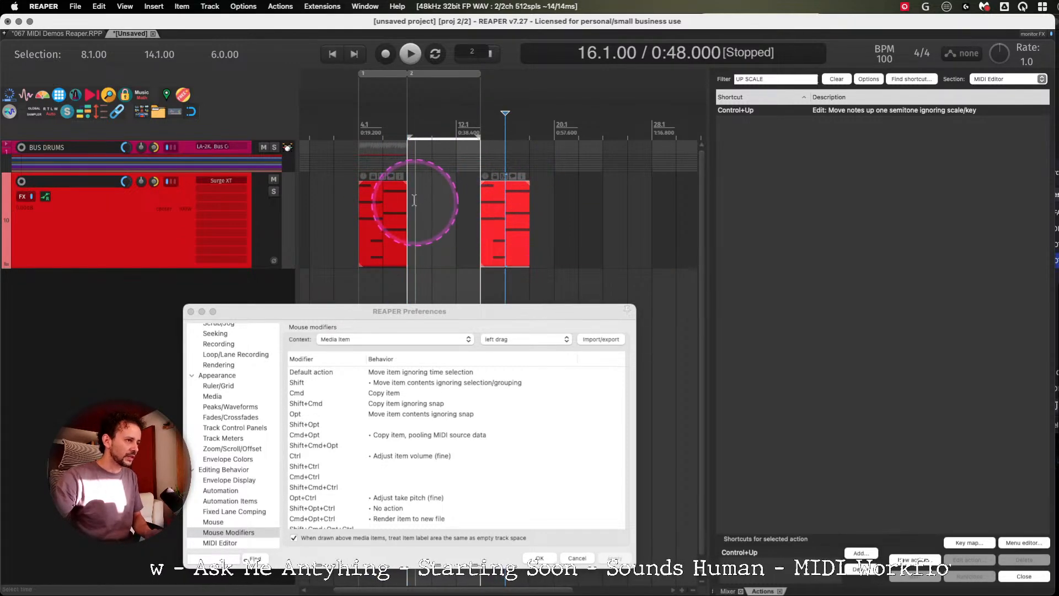
pyautogui.moveTo(414, 201); pyautogui.dragTo(483, 200)
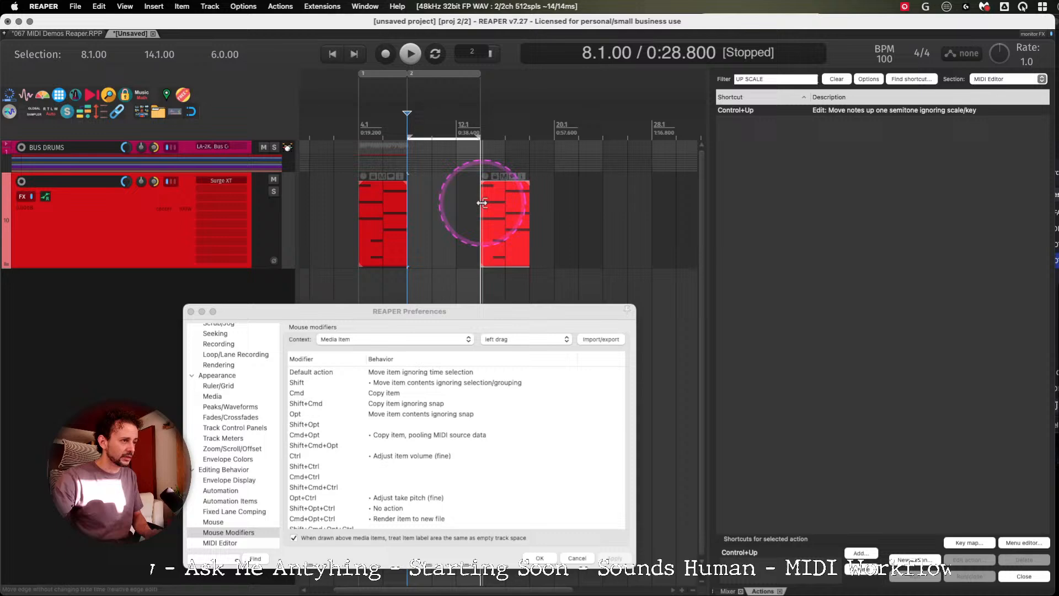
pyautogui.click(382, 198)
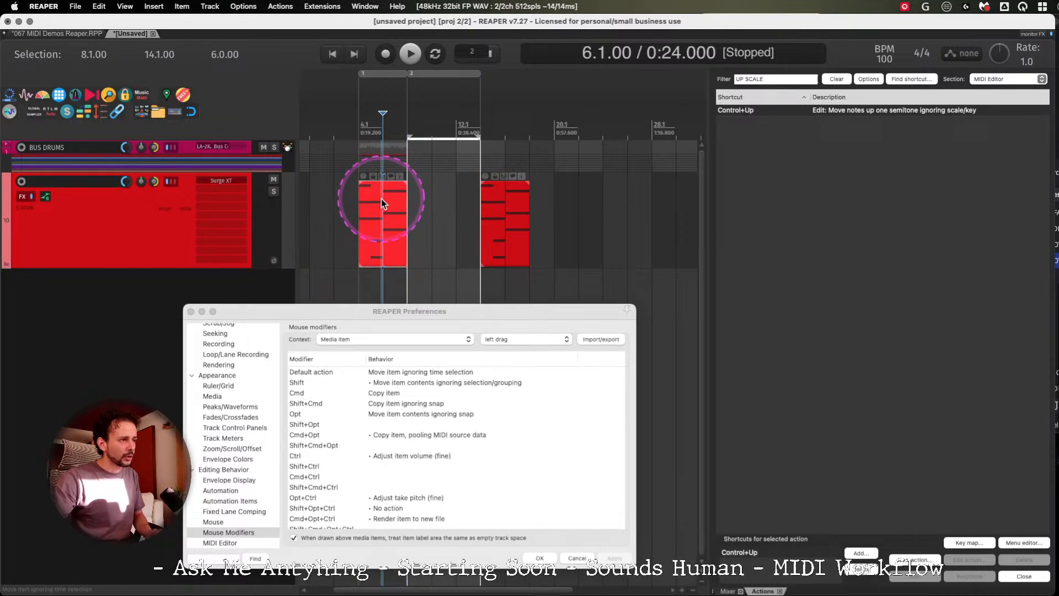
pyautogui.click(501, 195)
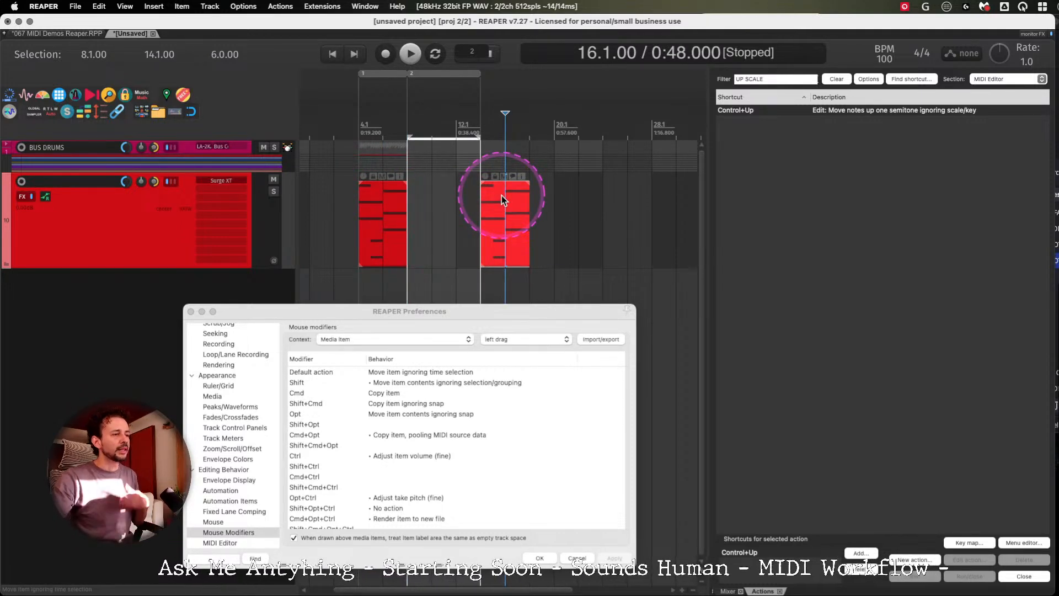
pyautogui.press('Delete')
pyautogui.click(417, 221)
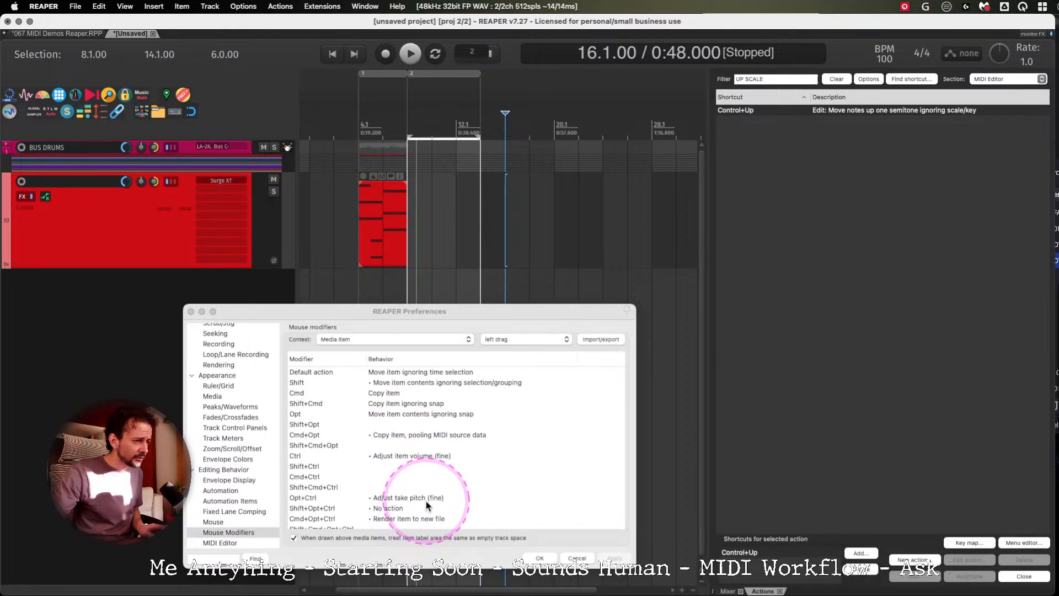
# Look up the modifier for copying an item with pooled MIDI source data and use it to copy the item to measure 14.
pyautogui.scroll(-1, 433, 505)
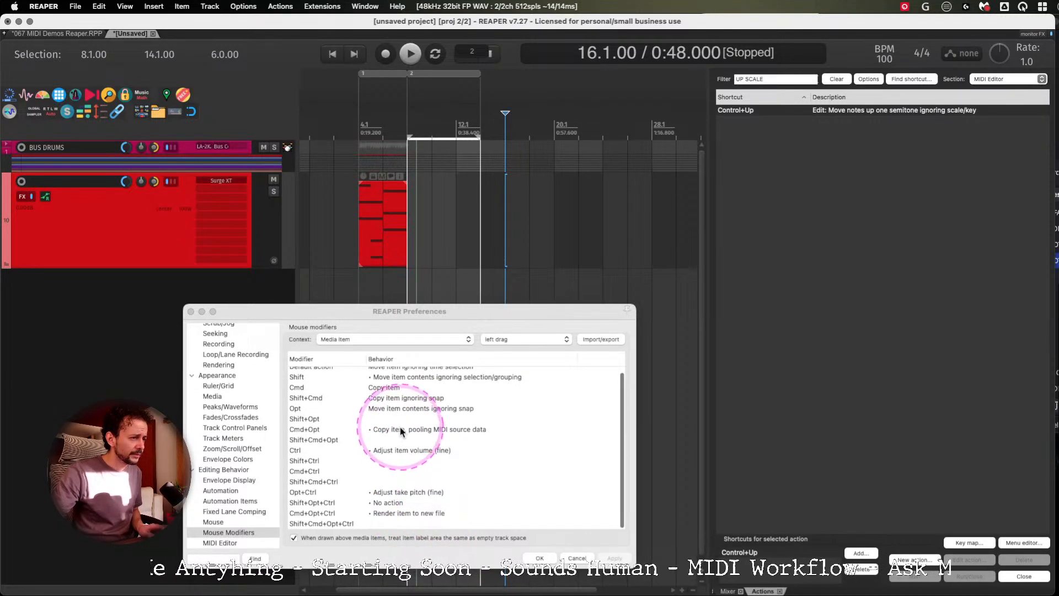
pyautogui.scroll(1, 400, 427)
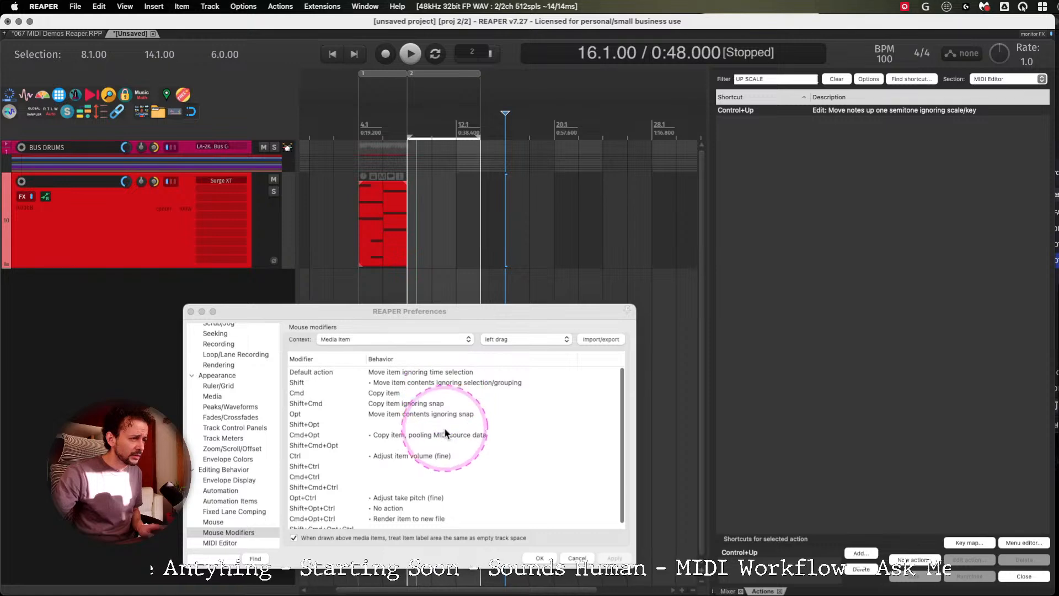
pyautogui.hotkey('ctrl', 'alt', 'm')
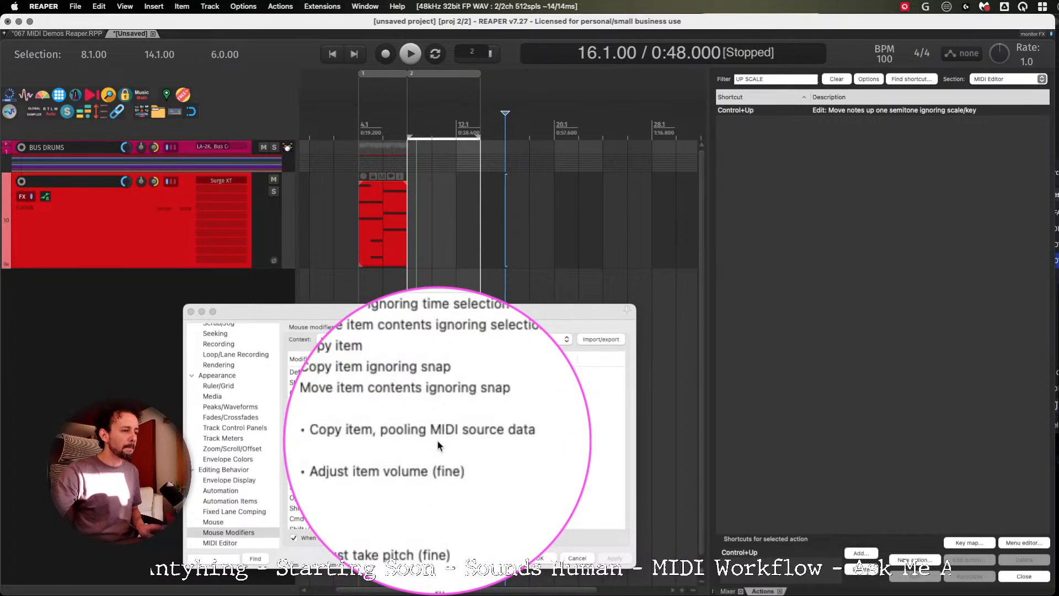
pyautogui.hotkey('ctrl', 'alt', 'm')
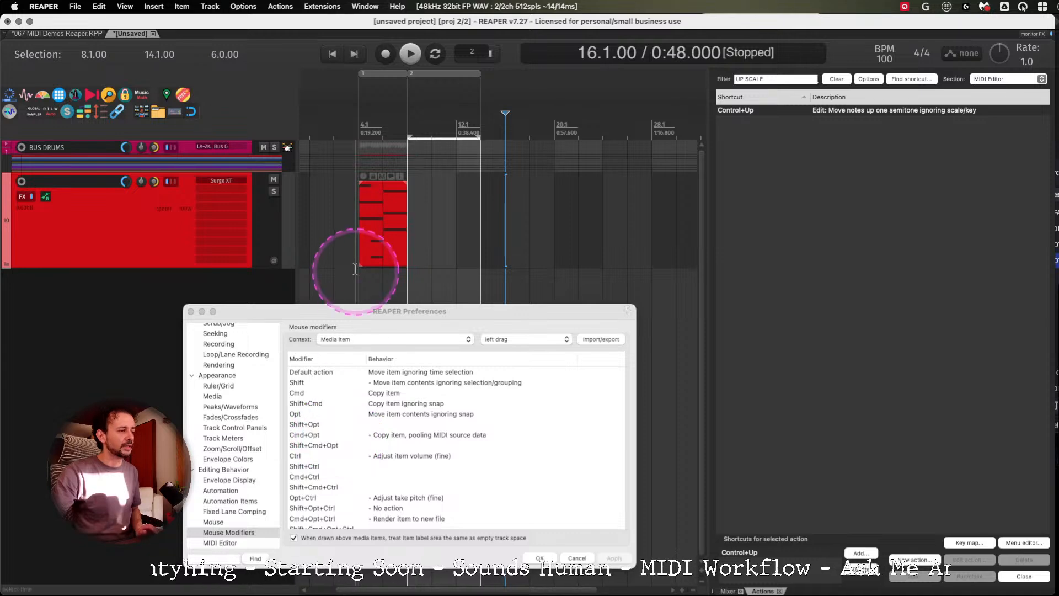
pyautogui.click(383, 201)
pyautogui.moveTo(374, 204); pyautogui.dragTo(498, 199)
pyautogui.hotkey('ctrl', 'alt', 'm')
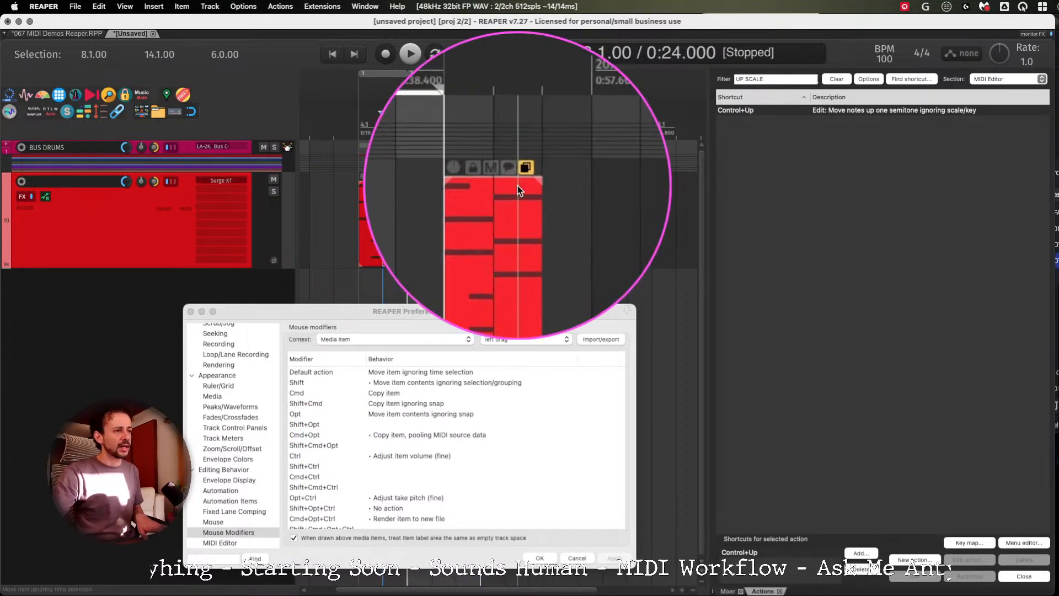
# Open the original item in the MIDI editor and fit the time selection to both pooled items, from measure 4 to 18.
pyautogui.doubleClick(383, 209)
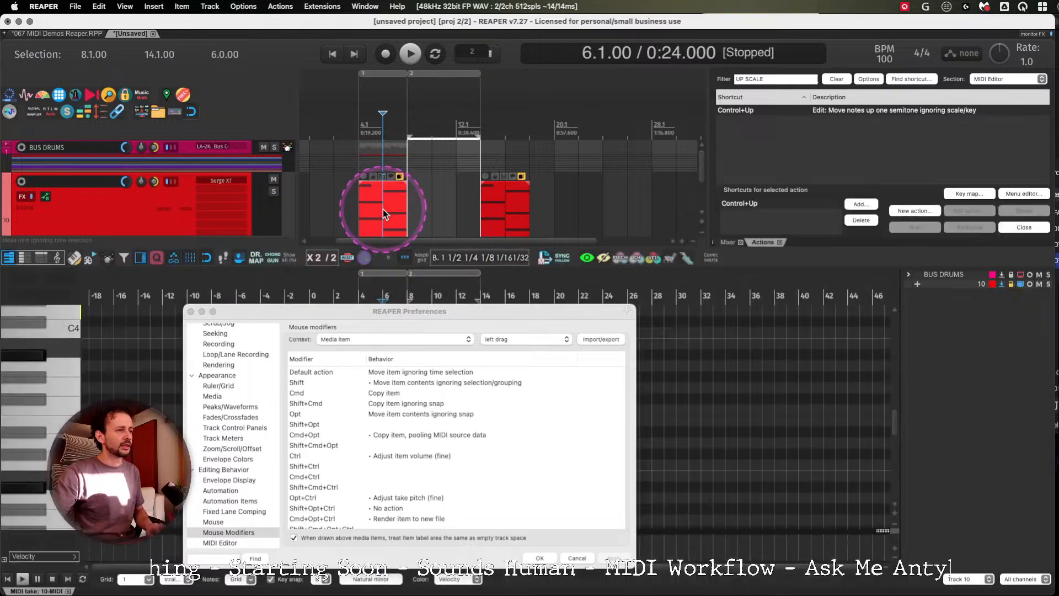
pyautogui.click(190, 311)
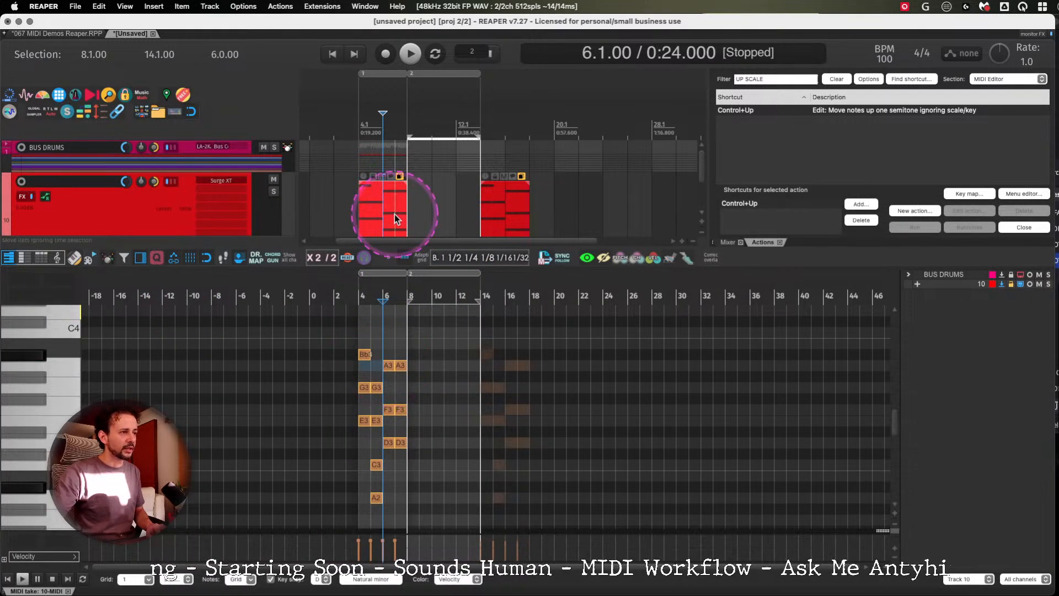
pyautogui.moveTo(333, 174); pyautogui.dragTo(547, 208)
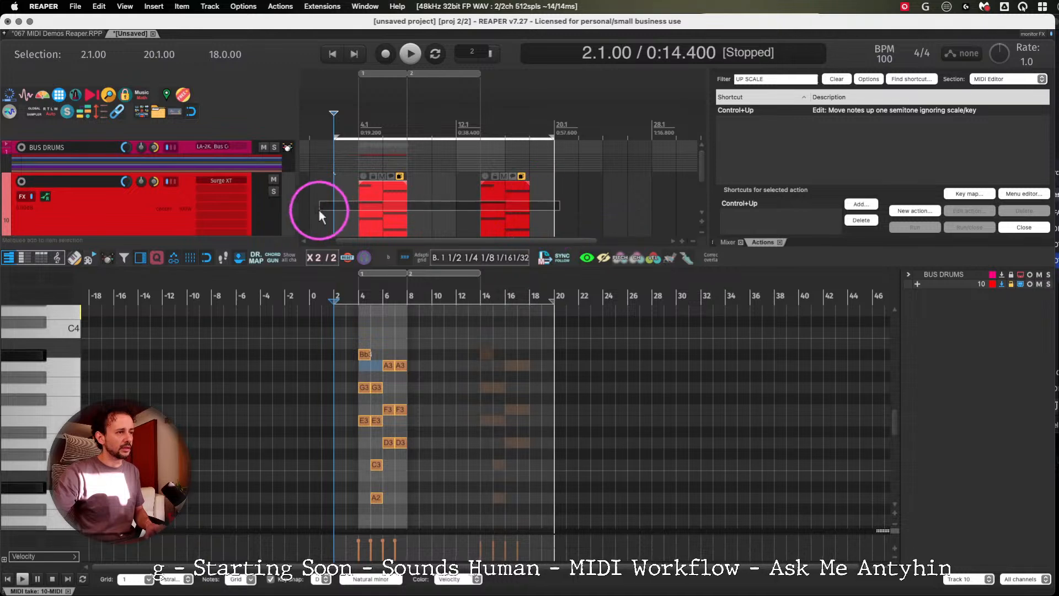
pyautogui.moveTo(319, 216); pyautogui.dragTo(530, 205)
pyautogui.press('z')
pyautogui.click(389, 319)
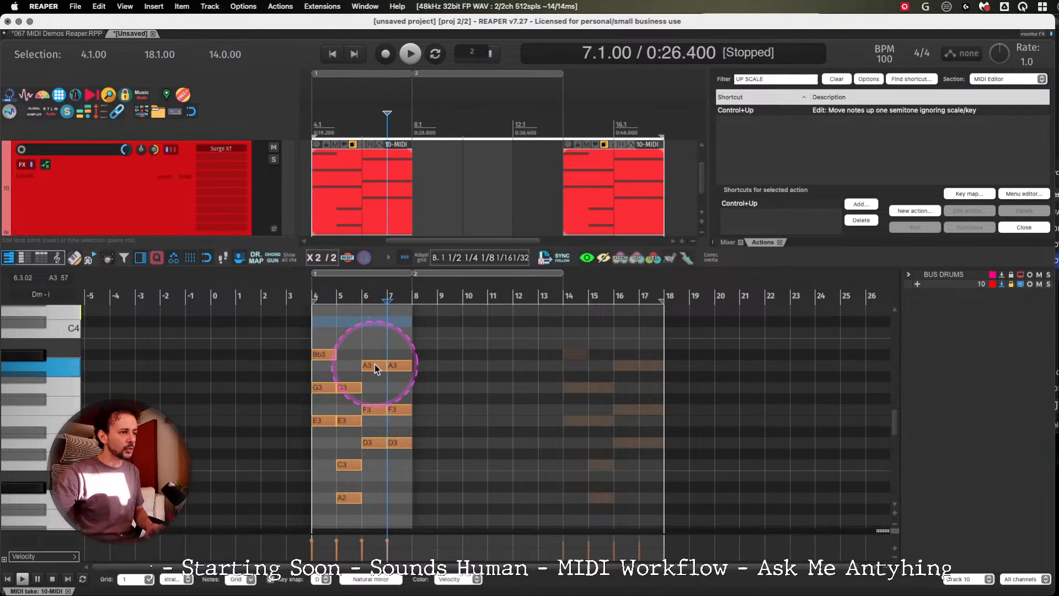
# Lower the A3 note at measure 6 to G3 in the original item, and unpool the copy at measure 14.
pyautogui.moveTo(375, 365)
pyautogui.mouseDown()
pyautogui.moveTo(377, 384)
pyautogui.moveTo(375, 369)
pyautogui.mouseUp()
pyautogui.press('super+z')
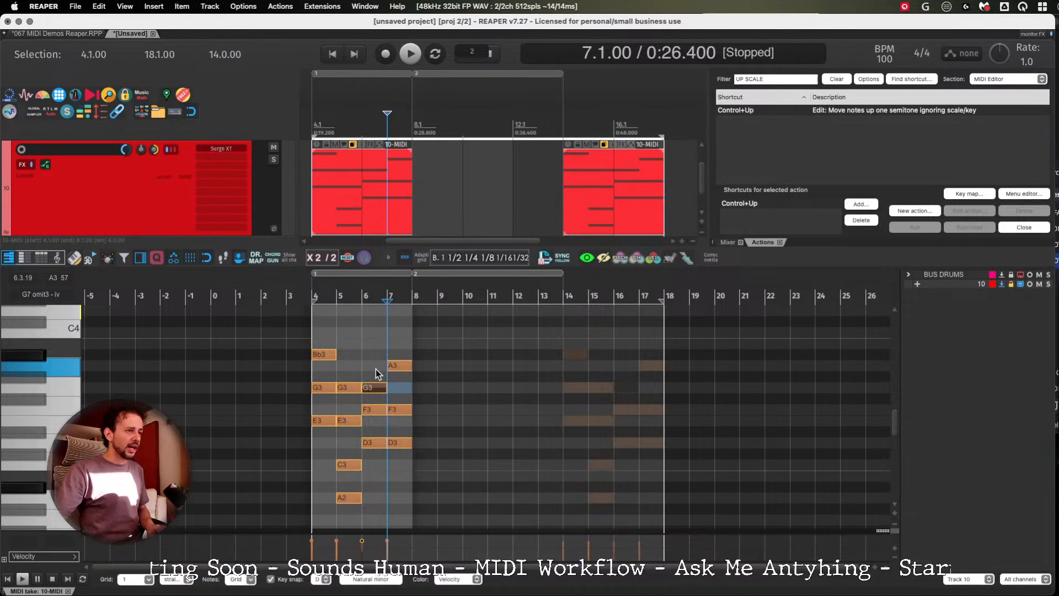
pyautogui.click(597, 170)
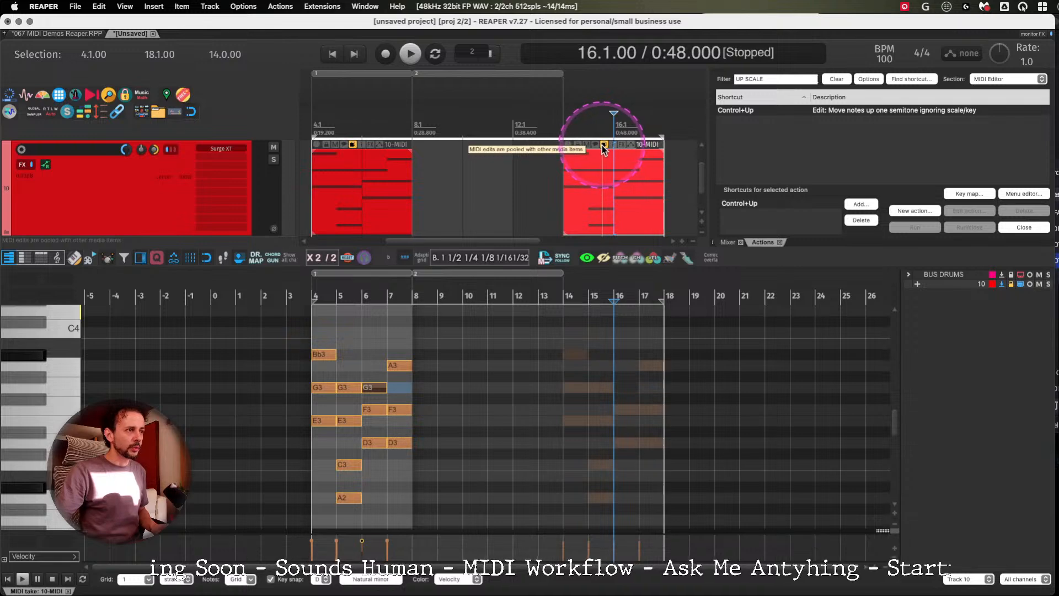
pyautogui.click(604, 146)
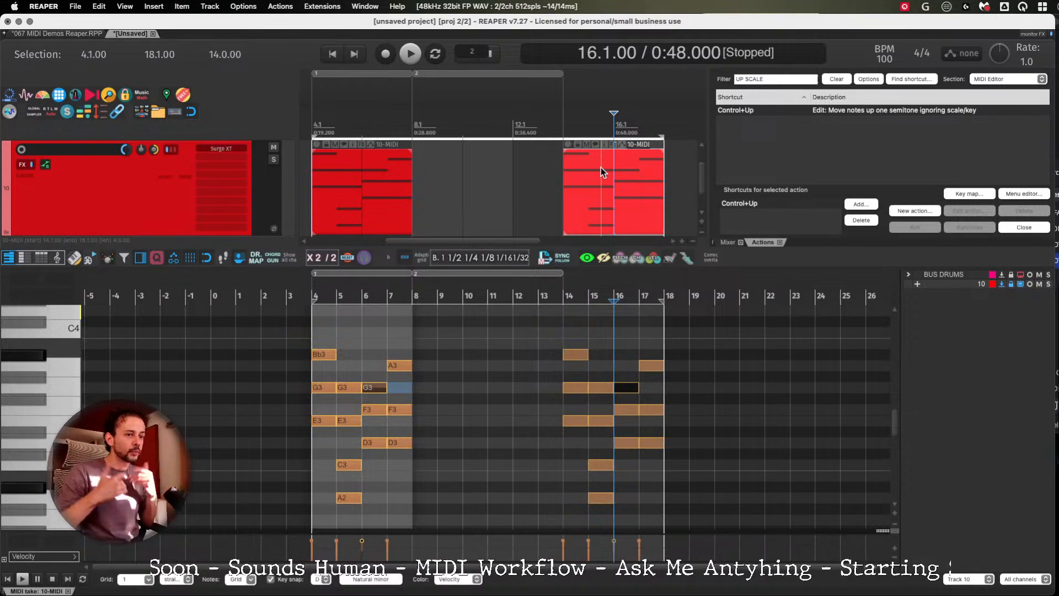
# Switch to Obsidian, check the MIDI velocity and CC display topics in the Reaper MIDI note, and return to REAPER.
pyautogui.click(601, 167)
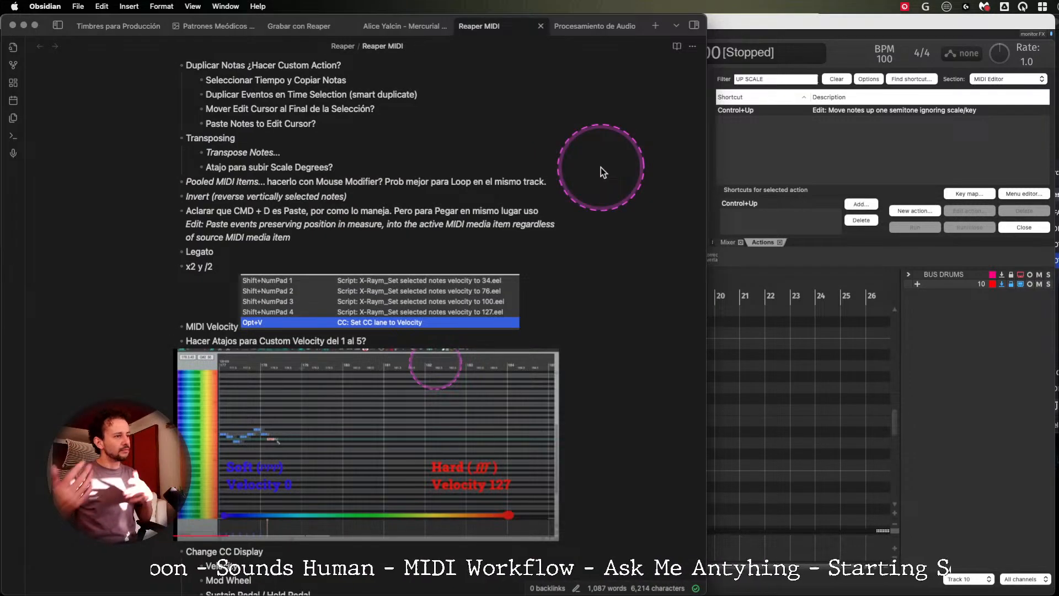
pyautogui.scroll(-4, 648, 277)
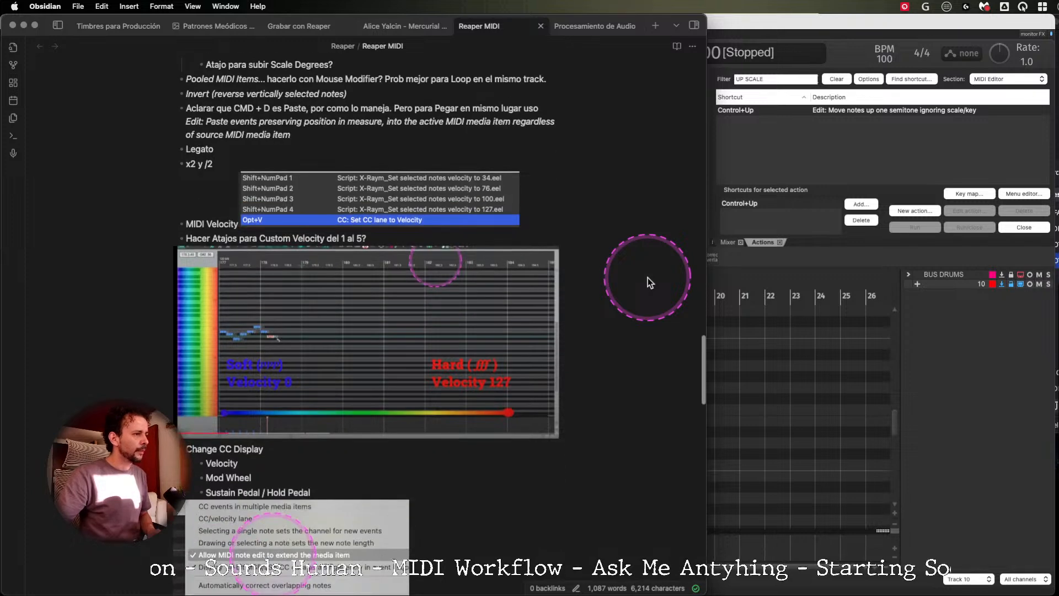
pyautogui.scroll(-1, 647, 277)
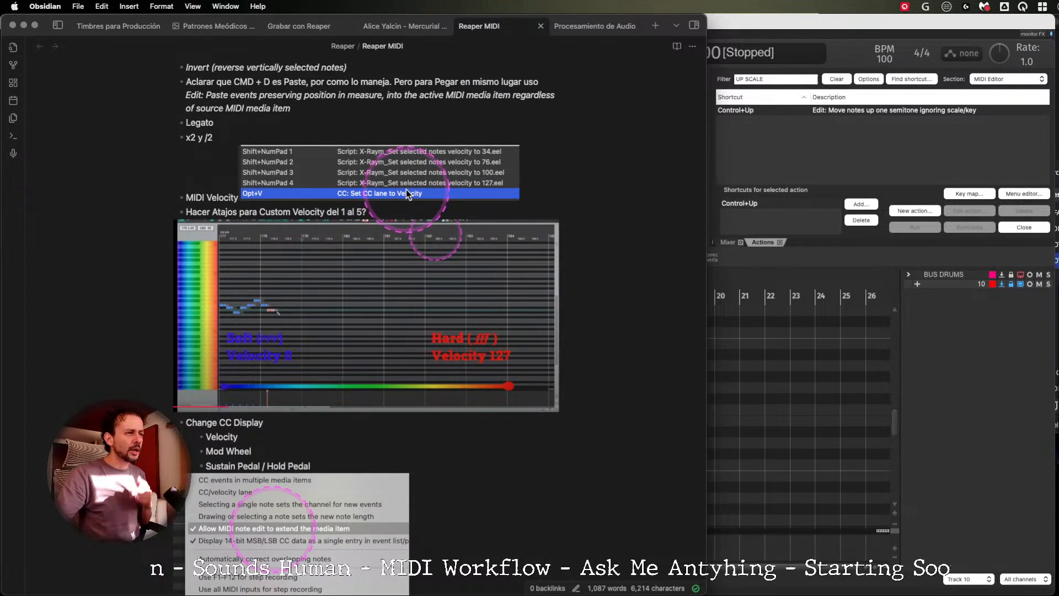
pyautogui.click(784, 379)
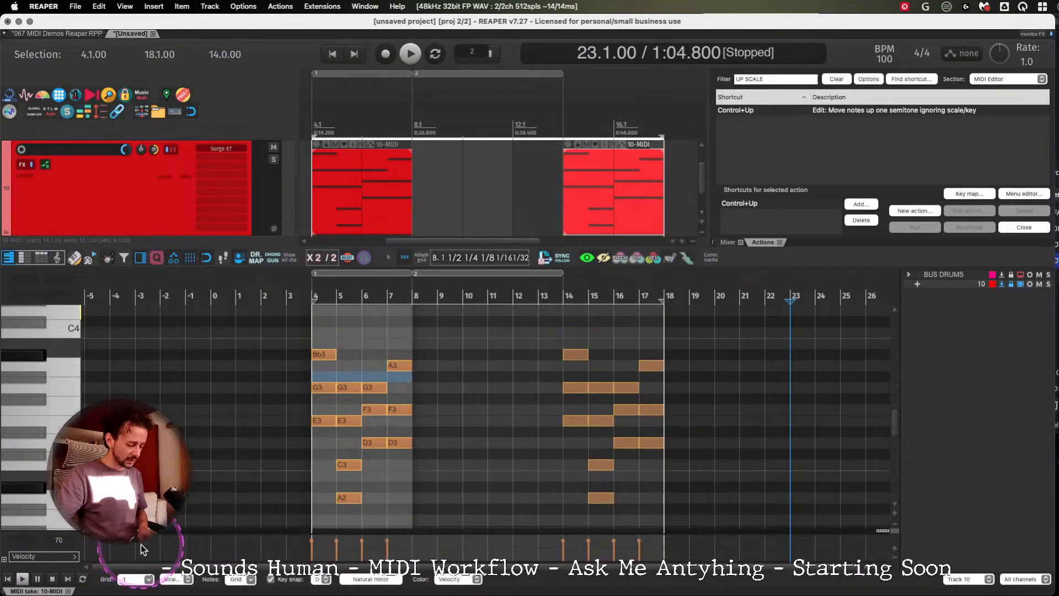
# Set the MIDI editor's CC lane to display Text Events.
pyautogui.click(48, 557)
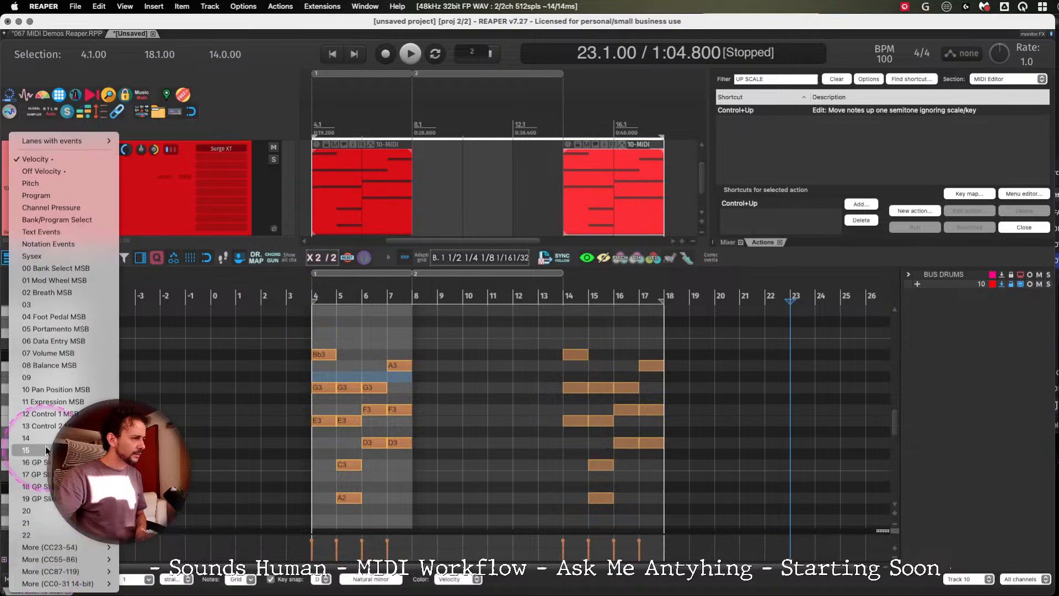
pyautogui.click(61, 232)
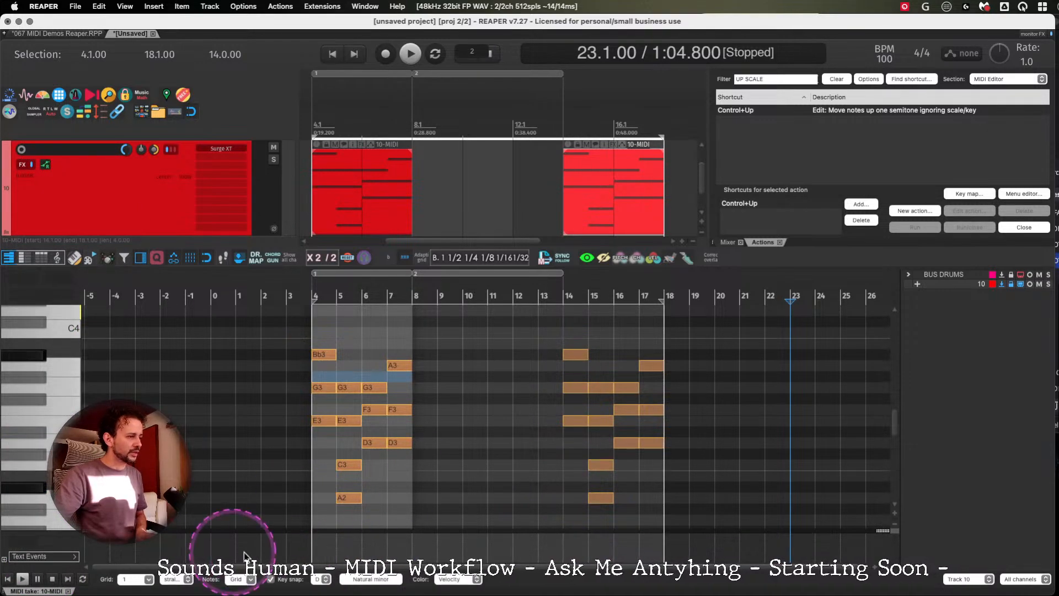
# Set the MIDI editor's CC lane back to Velocity and place the edit cursor at measure 6.
pyautogui.click(363, 355)
pyautogui.click(361, 550)
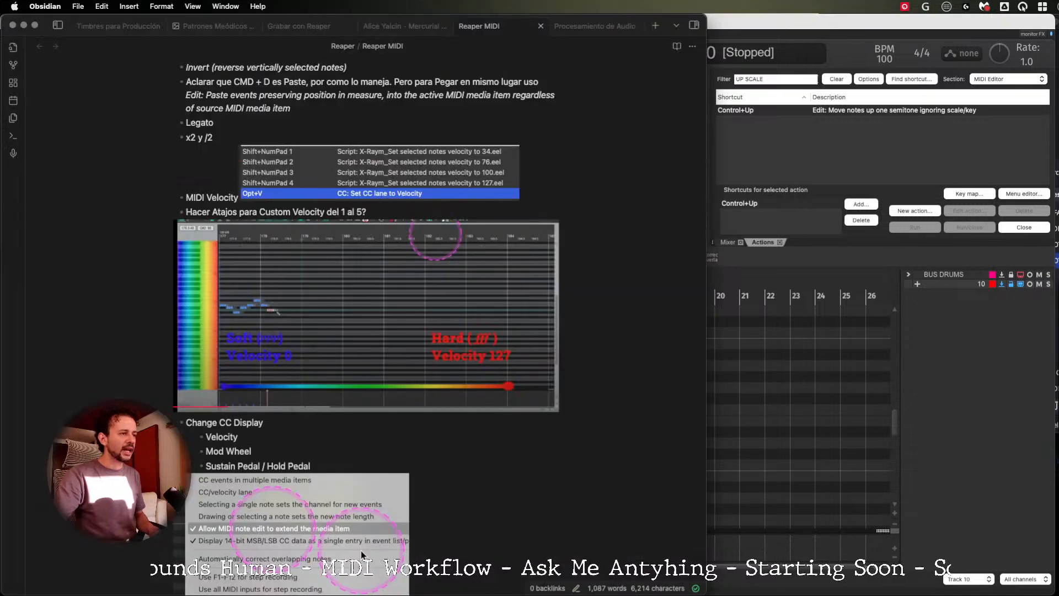
# Read the Reaper MIDI note in Obsidian from MIDI Velocity through Main MIDI Toolbar, Mouse Modifiers and Atajos Básicos, and return to REAPER.
pyautogui.scroll(-5, 614, 432)
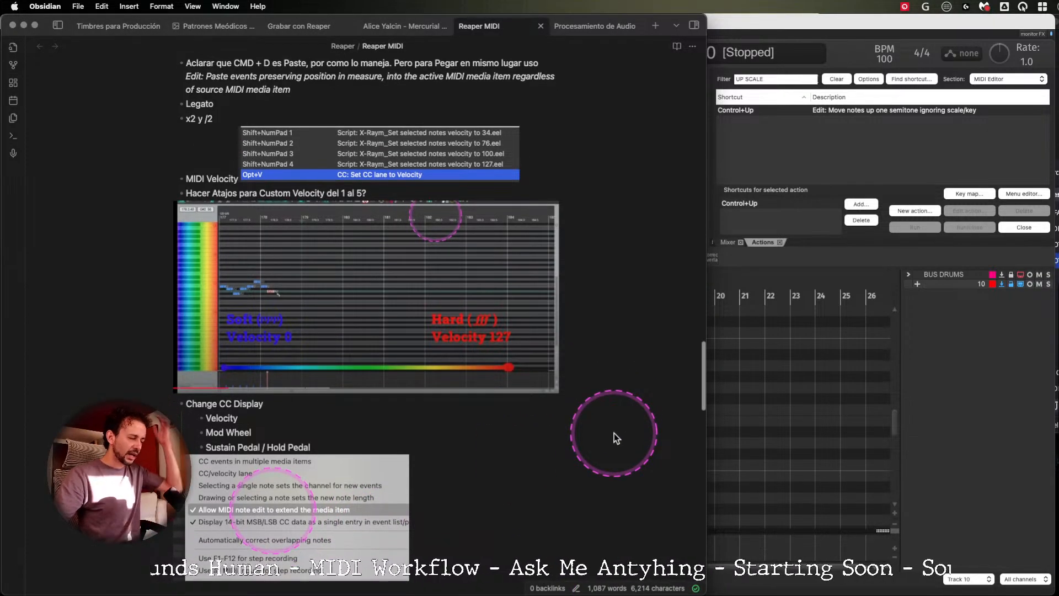
pyautogui.scroll(-10, 614, 433)
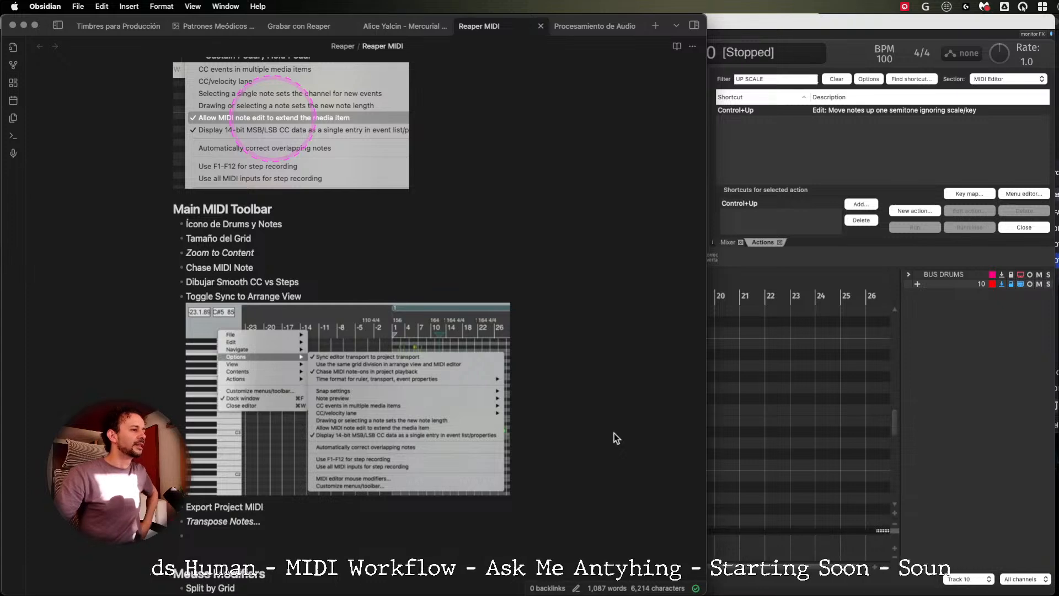
pyautogui.scroll(-1, 614, 432)
pyautogui.scroll(-3, 614, 433)
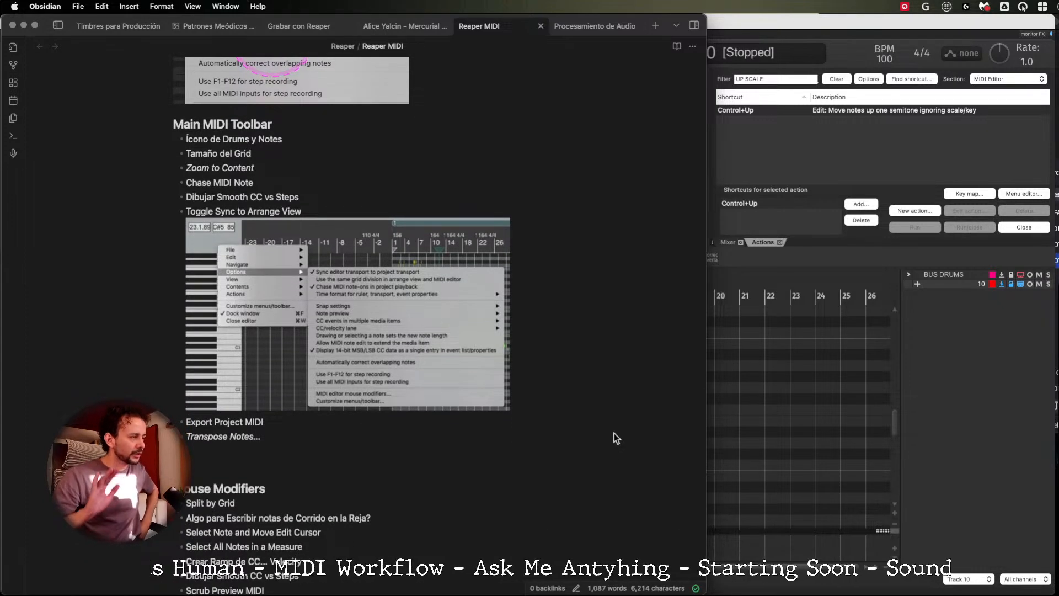
pyautogui.scroll(-1, 614, 433)
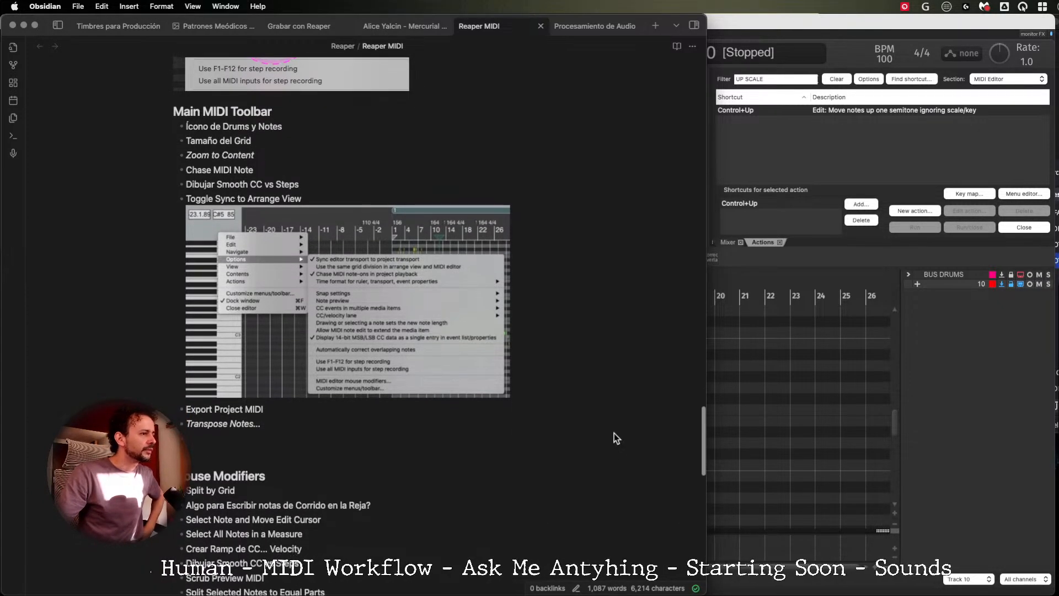
pyautogui.scroll(-12, 617, 438)
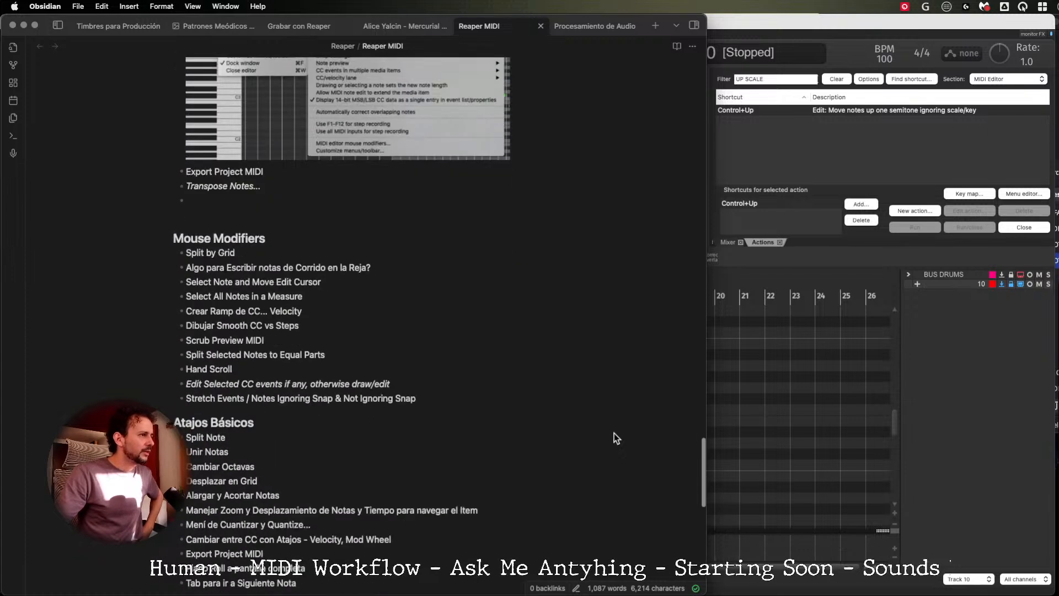
pyautogui.scroll(-4, 614, 433)
pyautogui.scroll(3, 614, 432)
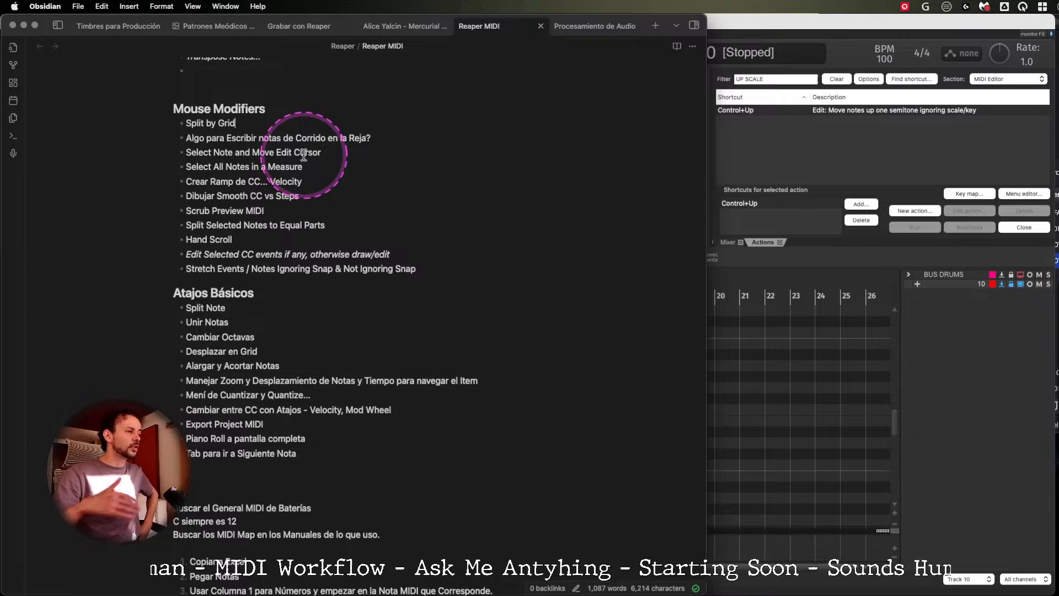
pyautogui.click(865, 385)
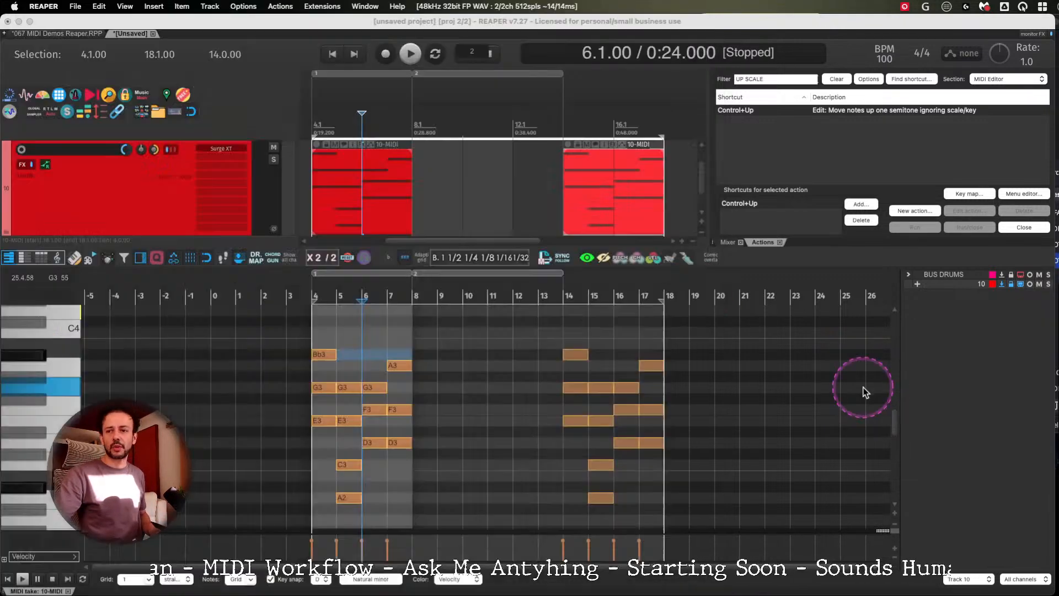
# Select the G3 note at measure 5 and check the MIDI note mouse modifiers for left click and double click in the preferences.
pyautogui.click(349, 386)
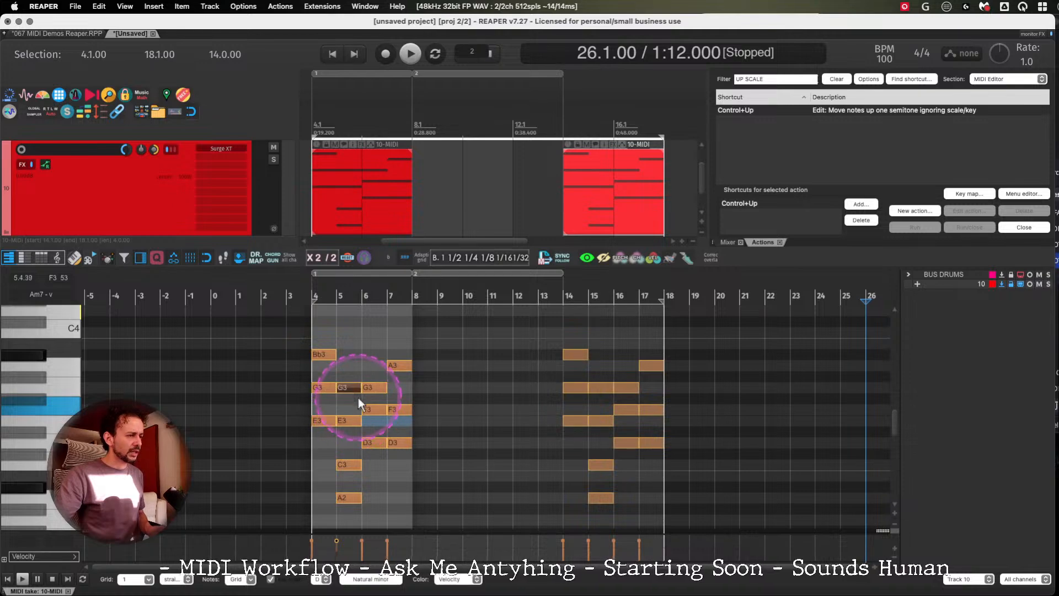
pyautogui.press('super+comma')
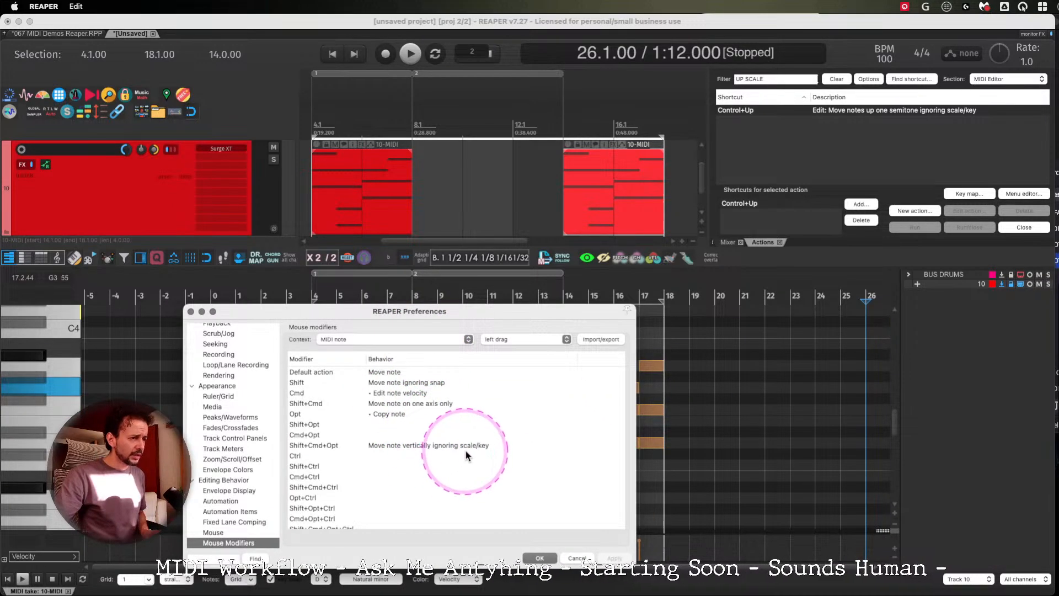
pyautogui.click(533, 339)
pyautogui.click(525, 352)
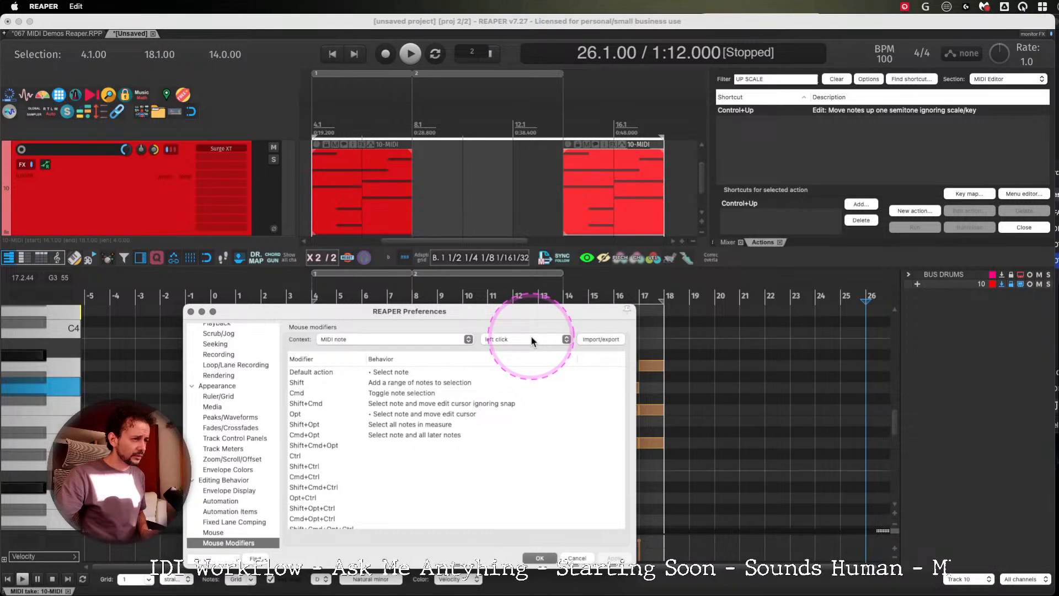
pyautogui.click(531, 338)
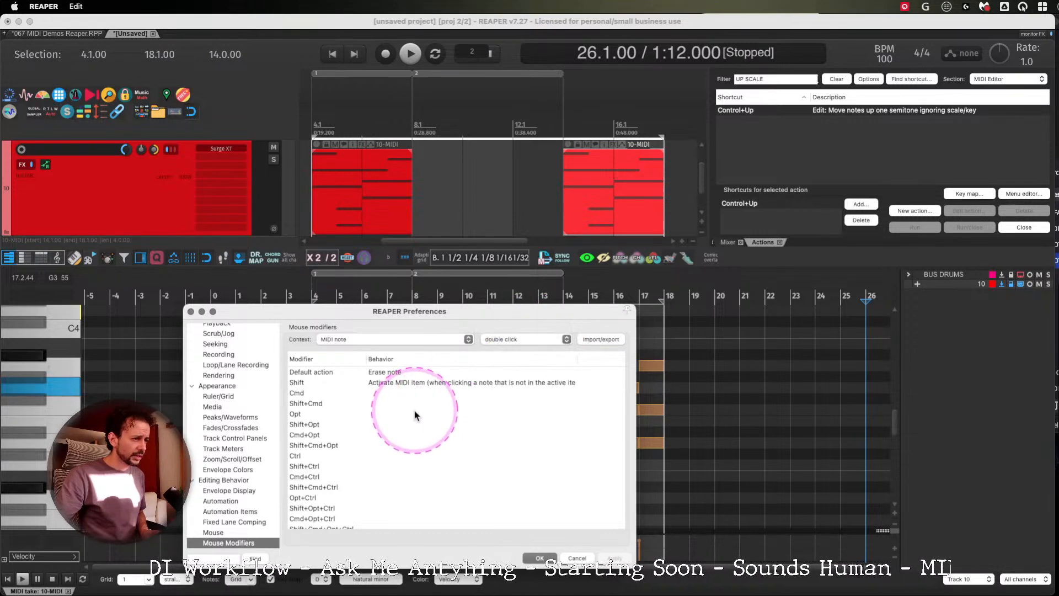
pyautogui.click(190, 313)
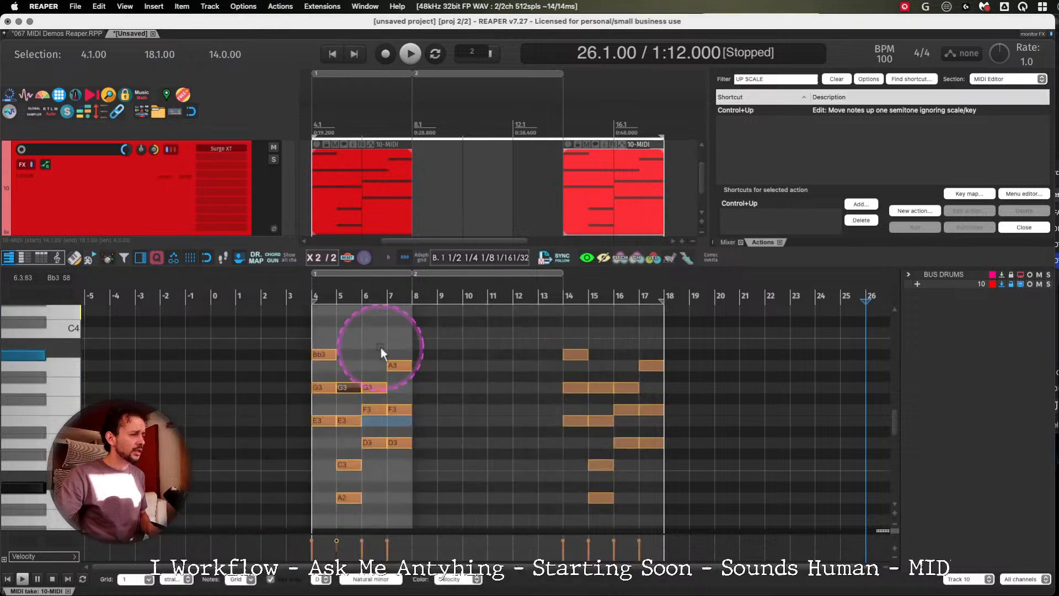
# Switch to Obsidian, check the Mouse Modifiers and Atajos Básicos lists, and return to REAPER.
pyautogui.press('super+Tab')
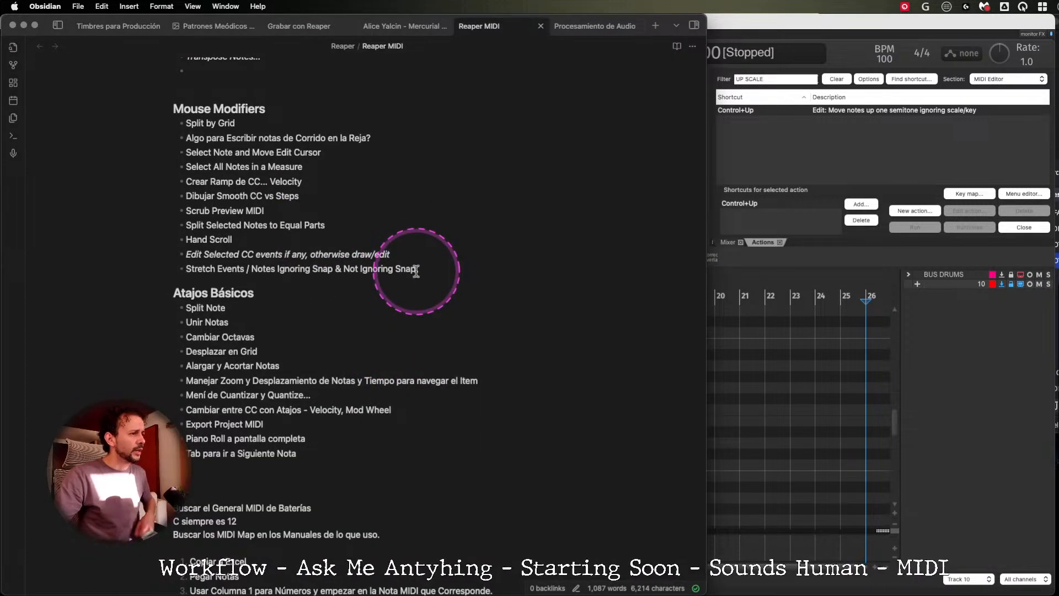
pyautogui.scroll(-1, 505, 401)
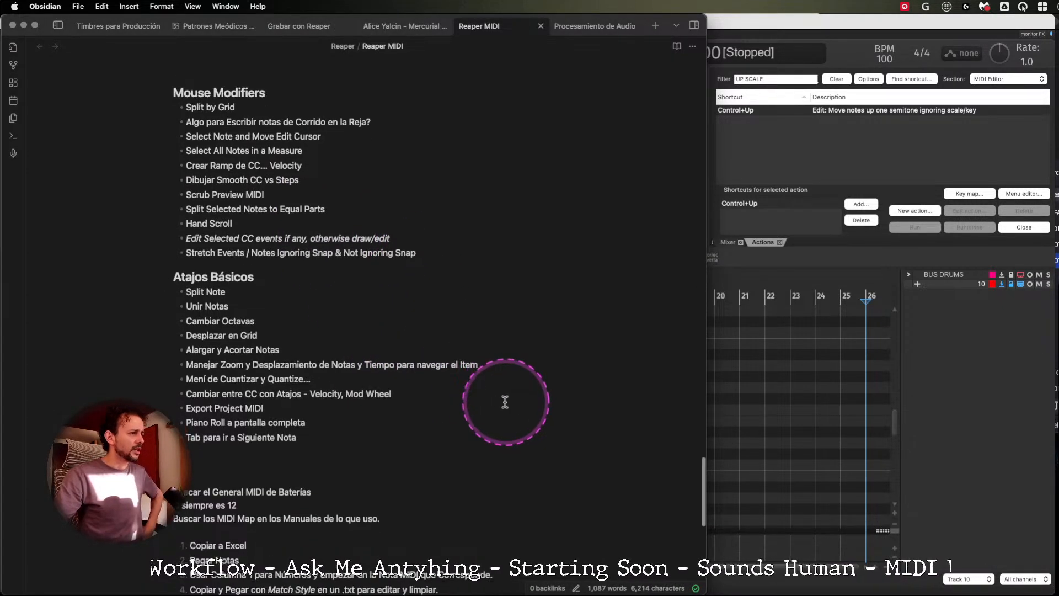
pyautogui.scroll(-5, 504, 402)
pyautogui.press('super+Tab')
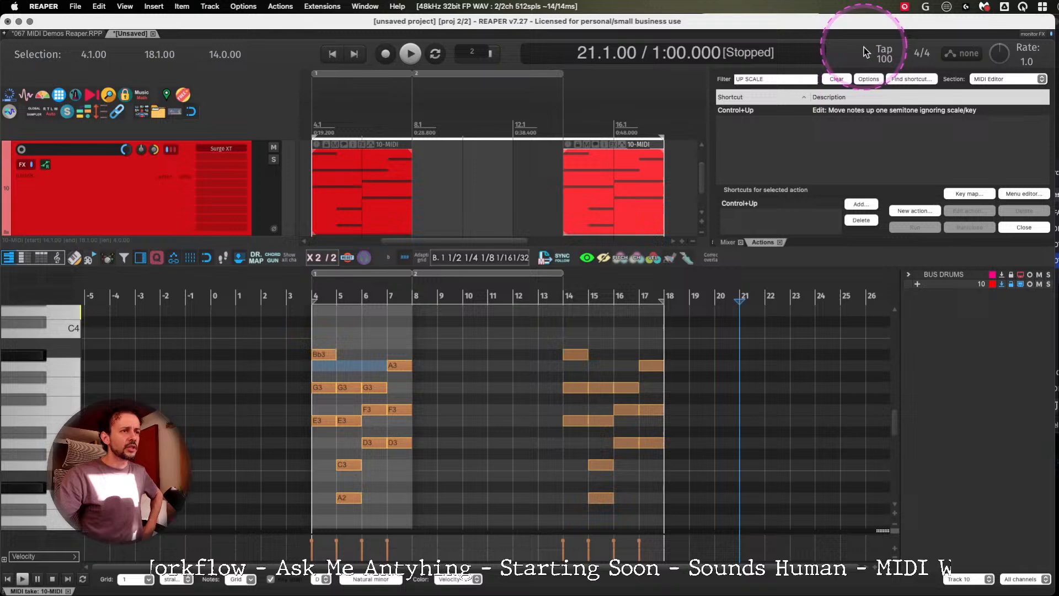
# Filter the MIDI Editor actions by SPLIT and highlight the Split notes on grid action.
pyautogui.click(781, 81)
pyautogui.write('SPLIT')
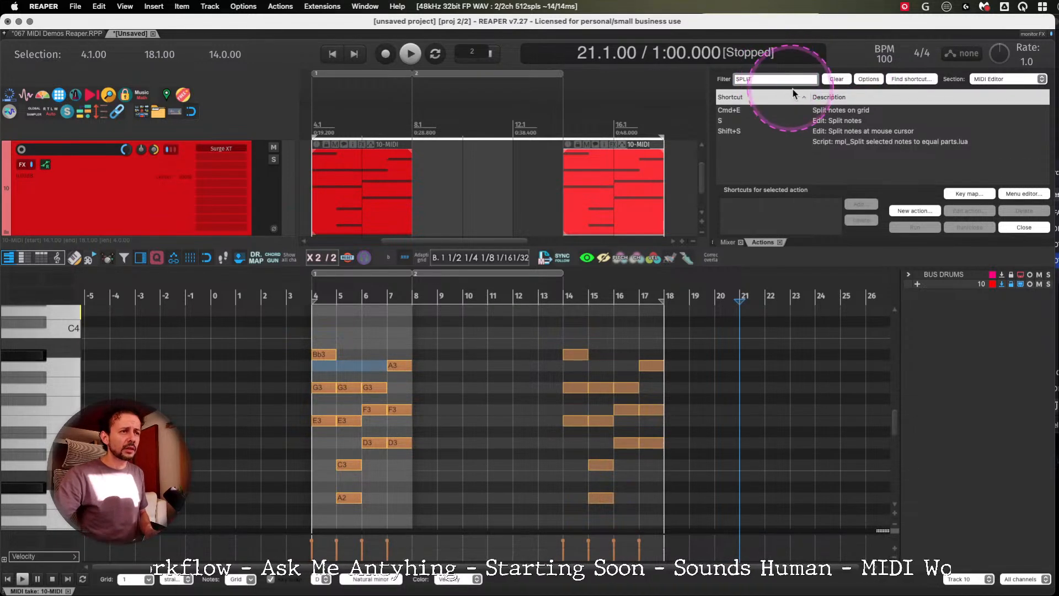
pyautogui.click(368, 367)
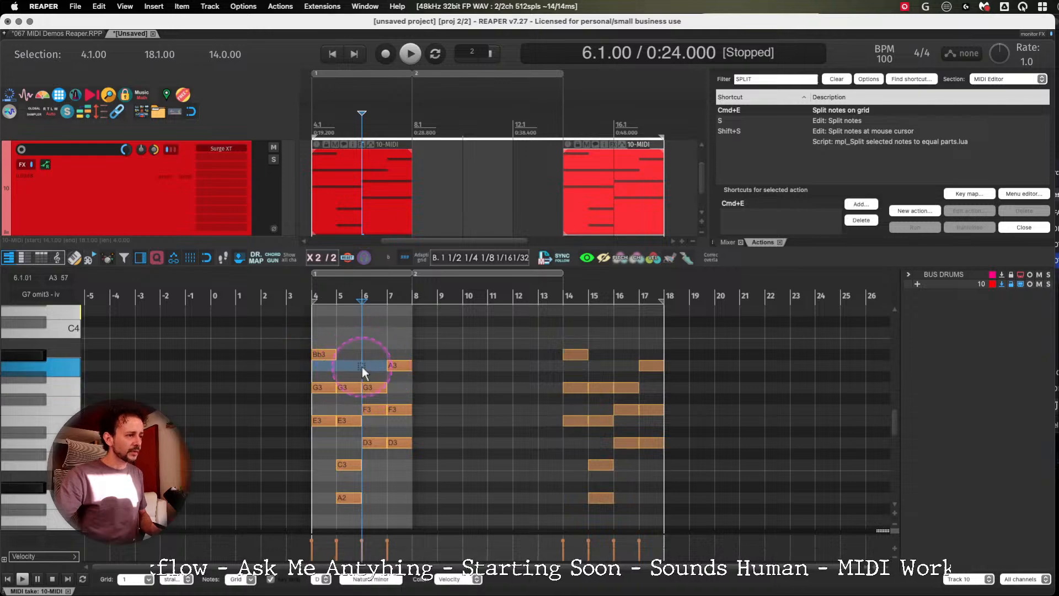
# Set the MIDI editor grid to 1/4 and fit the view to the item's notes from measure 4 to 8.
pyautogui.press('4')
pyautogui.click(376, 371)
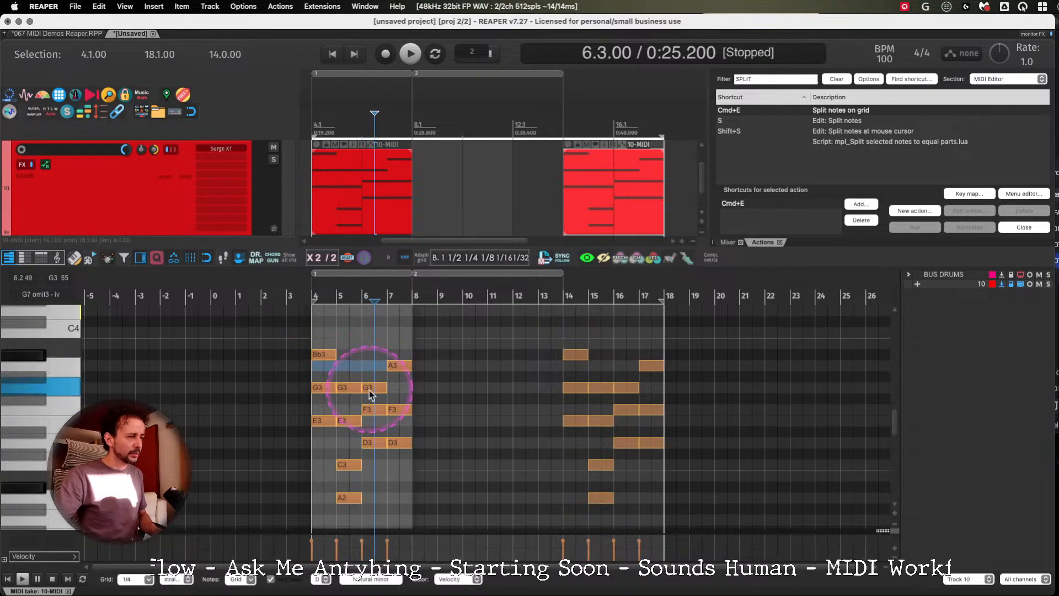
pyautogui.moveTo(321, 341); pyautogui.dragTo(402, 511)
pyautogui.press('z')
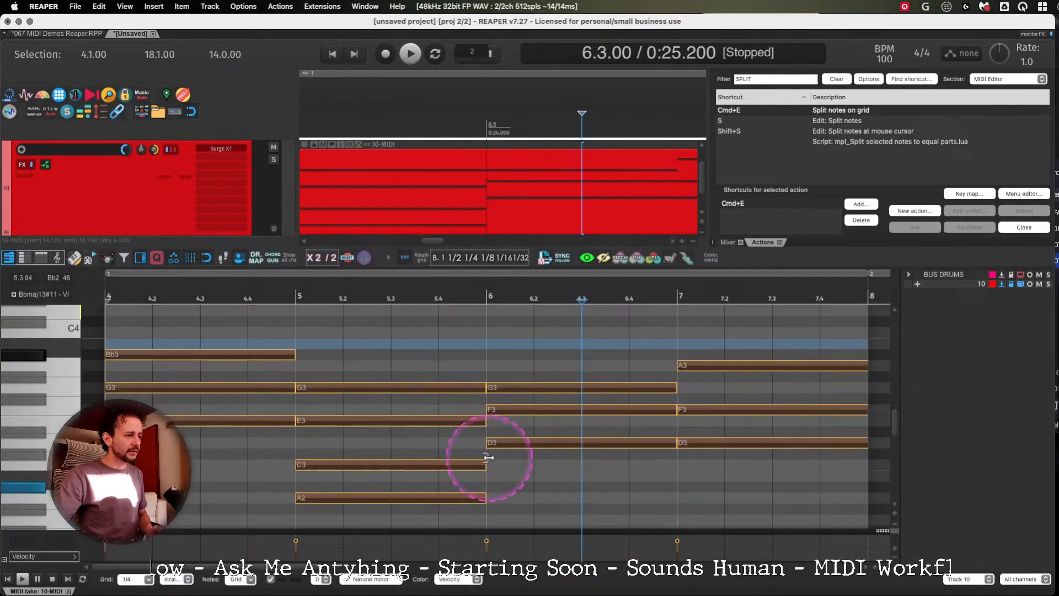
pyautogui.click(543, 367)
# Set the grid type to triplet and split the G3 note at measure 6 on the 1/4 triplet grid.
pyautogui.click(563, 388)
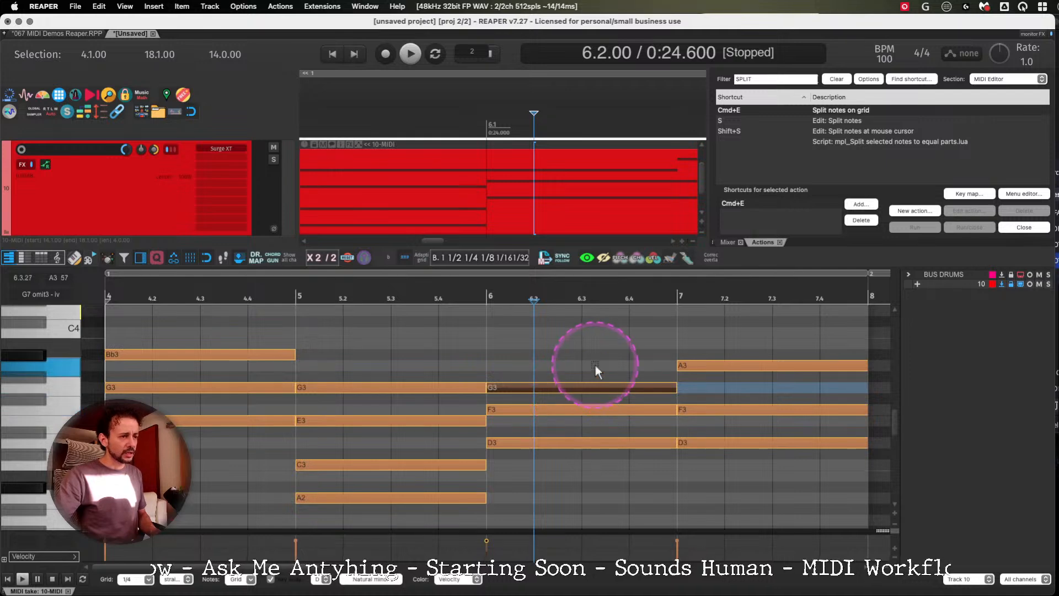
pyautogui.click(251, 579)
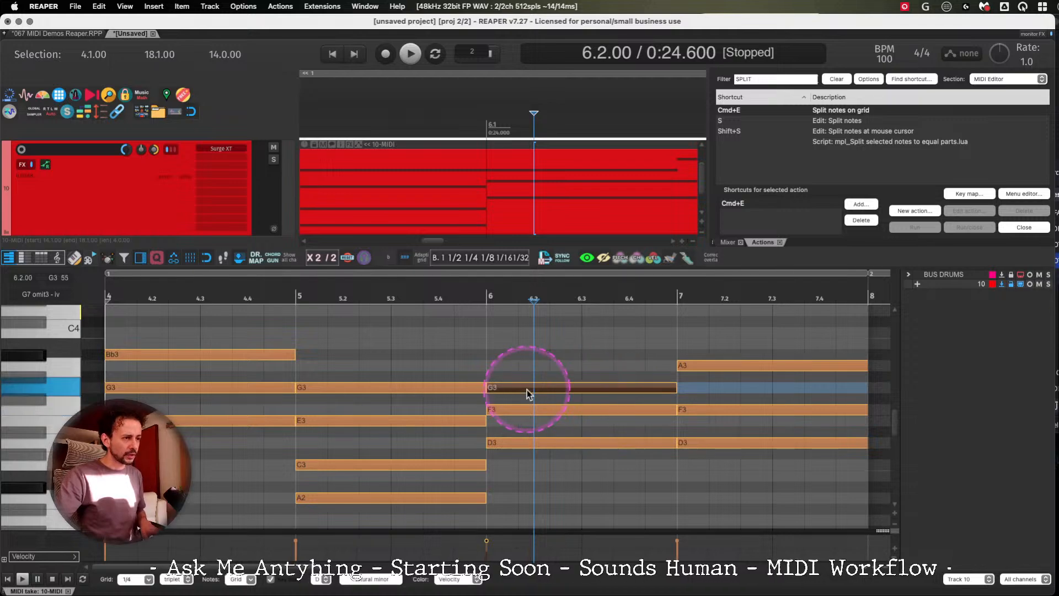
pyautogui.hotkey('ctrl', 'alt', 'm')
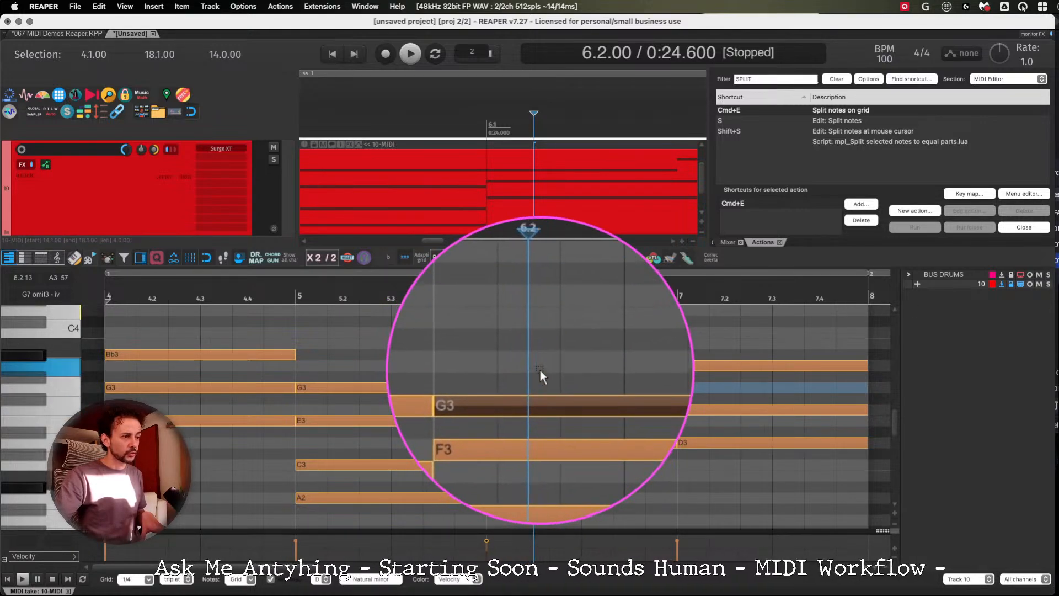
pyautogui.hotkey('ctrl', 'alt', 'm')
pyautogui.press('super+e')
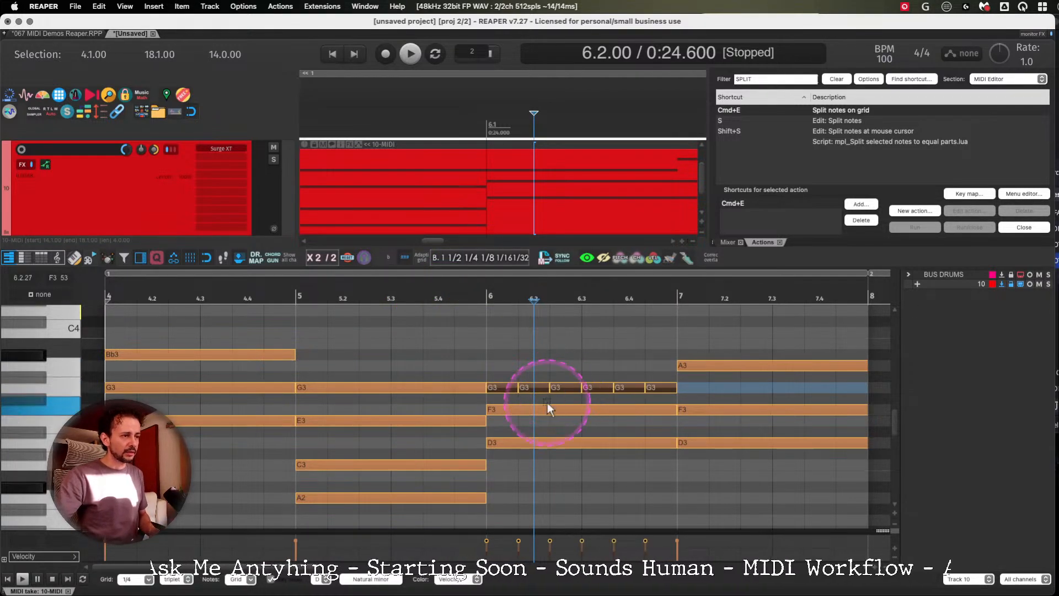
# Undo the triplet grid split of the G3 note at measure 6.
pyautogui.click(577, 366)
pyautogui.press('super+z')
pyautogui.press('super+z')
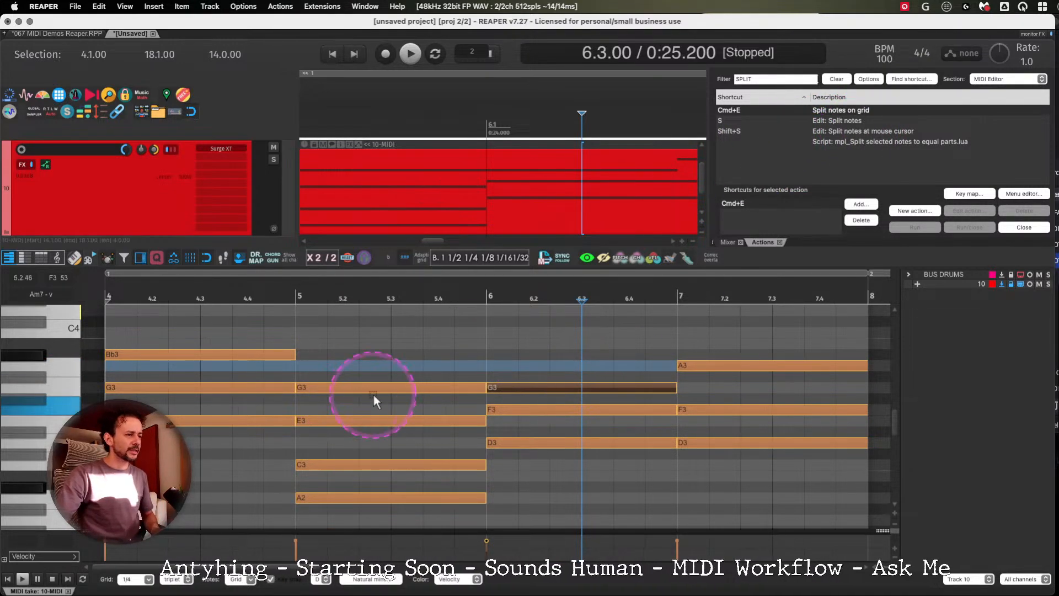
# Try splitting the G3 note at measure 5 at individual points, and undo those splits.
pyautogui.press('s')
pyautogui.press('s')
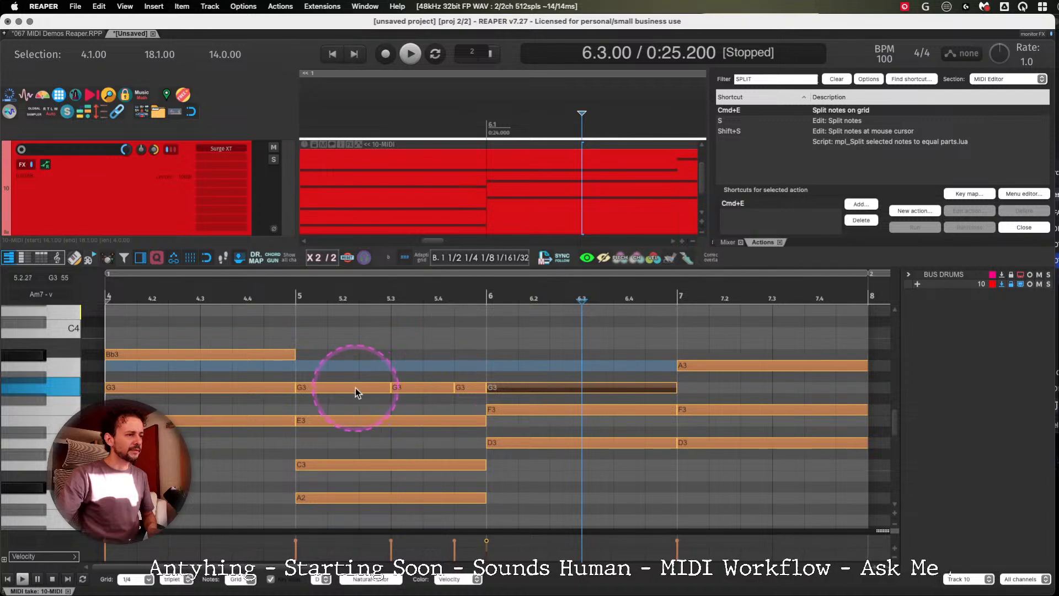
pyautogui.press('s')
pyautogui.press('super+z')
pyautogui.press('super+z')
pyautogui.press('super+z')
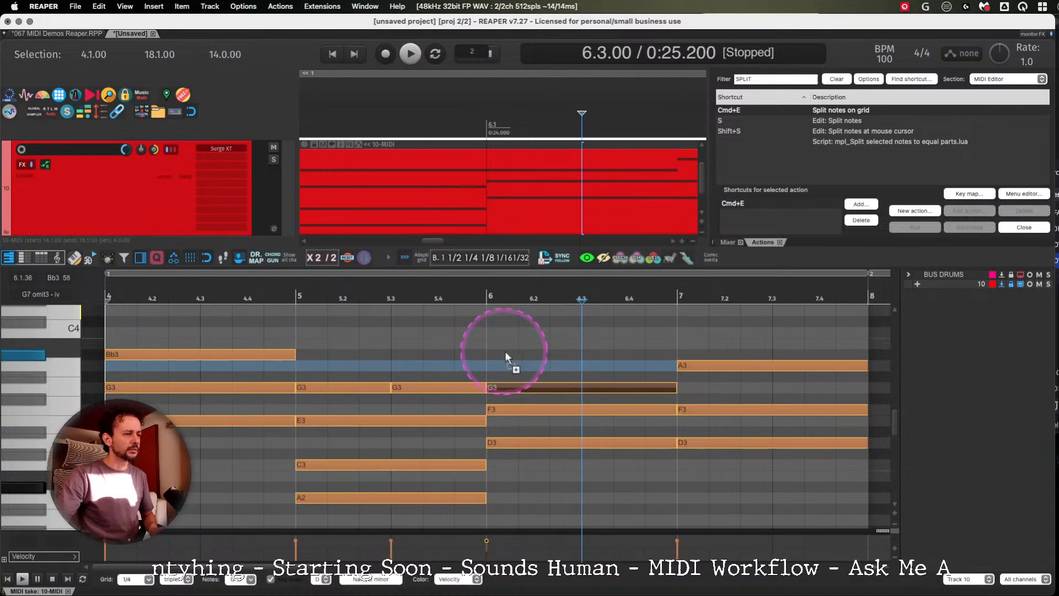
# Select the G3 note at measure 5 and highlight the script action mpl_Split selected notes to equal parts.lua.
pyautogui.click(874, 144)
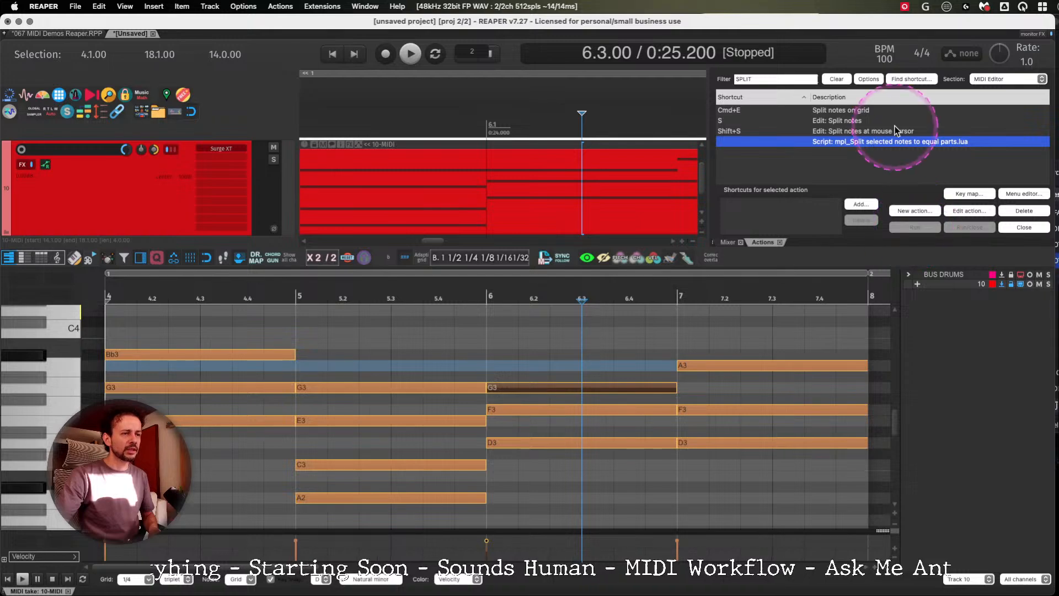
pyautogui.click(424, 390)
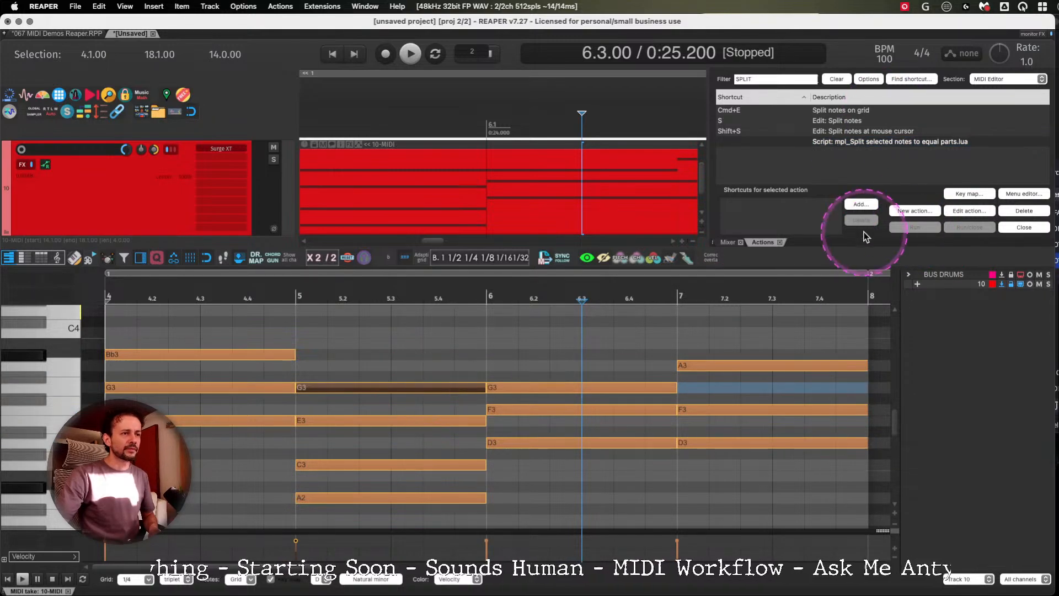
pyautogui.click(874, 142)
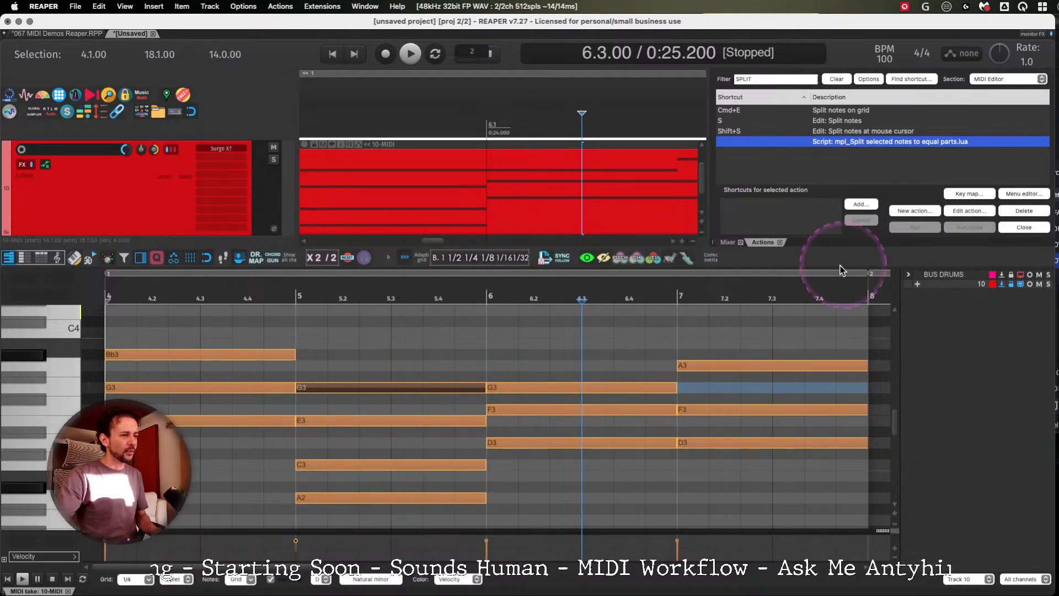
# Set the grid to straight 1/4 and split the G3 note at measure 5 on the grid.
pyautogui.click(570, 351)
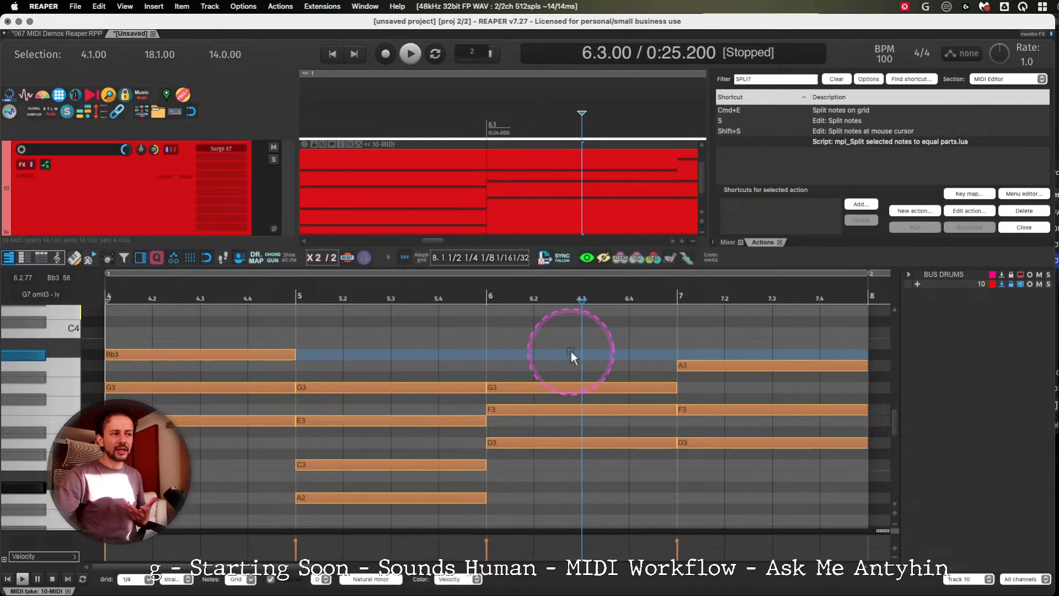
pyautogui.click(479, 352)
pyautogui.hotkey('shift', '4')
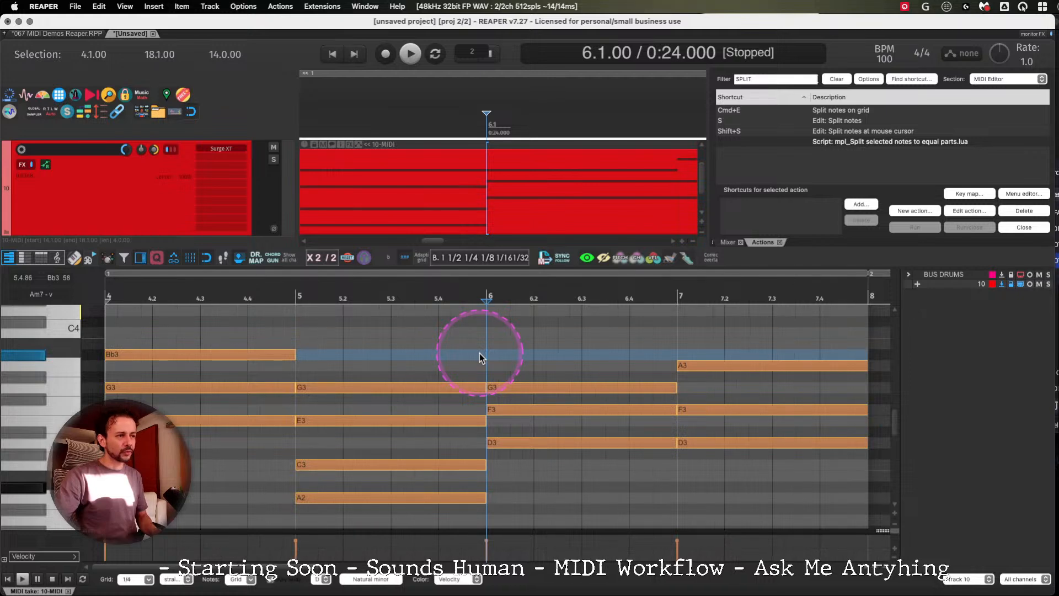
pyautogui.click(411, 388)
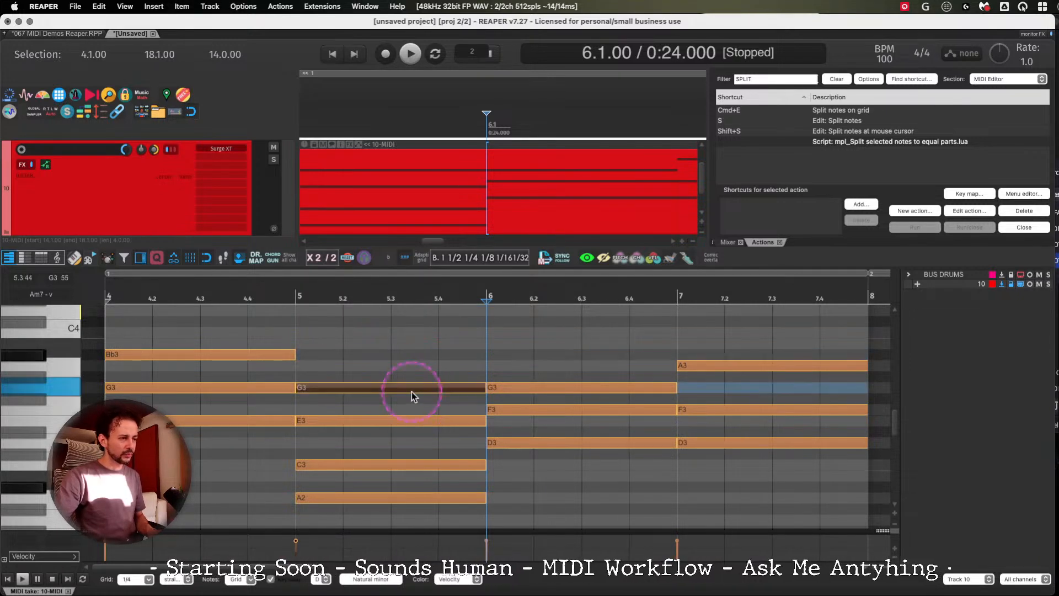
pyautogui.press('super+e')
pyautogui.click(427, 353)
# Set the grid to 1/16 and split the G3 note at measure 6 on the grid.
pyautogui.hotkey('shift', '6')
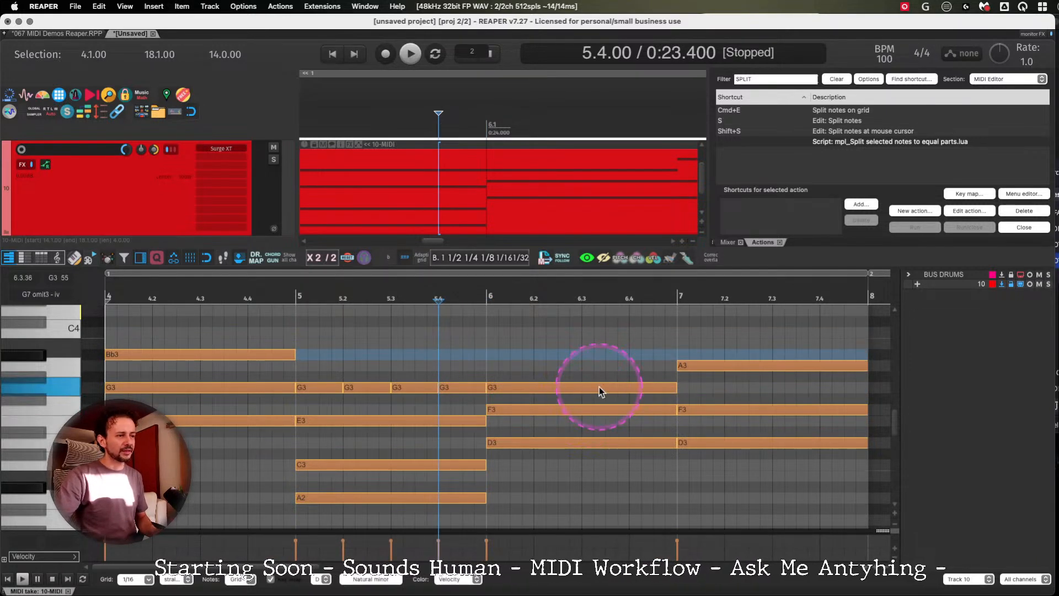
pyautogui.click(599, 387)
pyautogui.press('super+e')
pyautogui.click(587, 347)
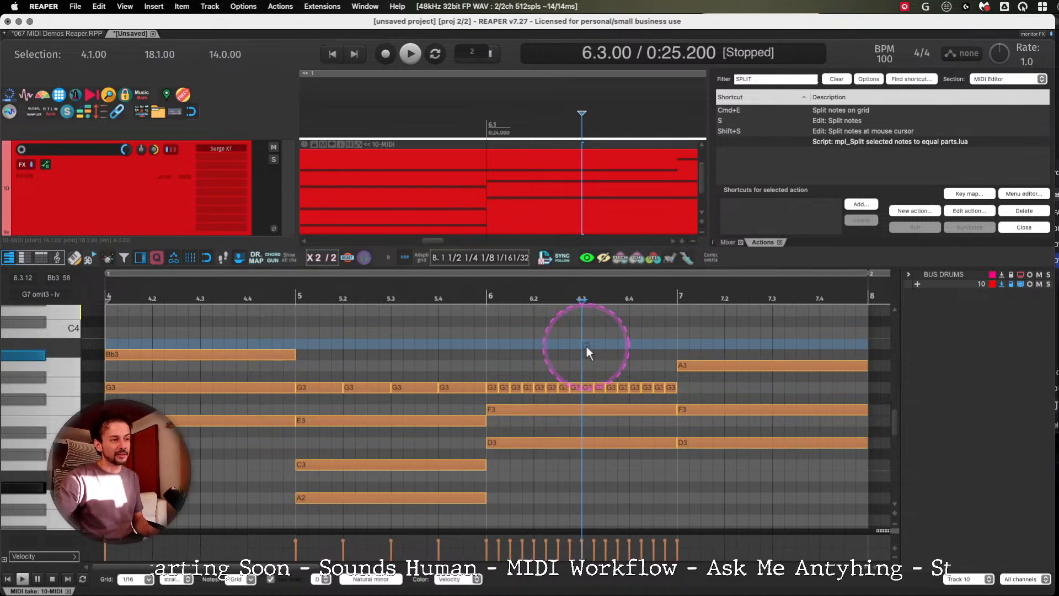
# Select the notes in measures 5 and 6 and try stretching them proportionally to a shorter length.
pyautogui.moveTo(314, 340); pyautogui.dragTo(673, 497)
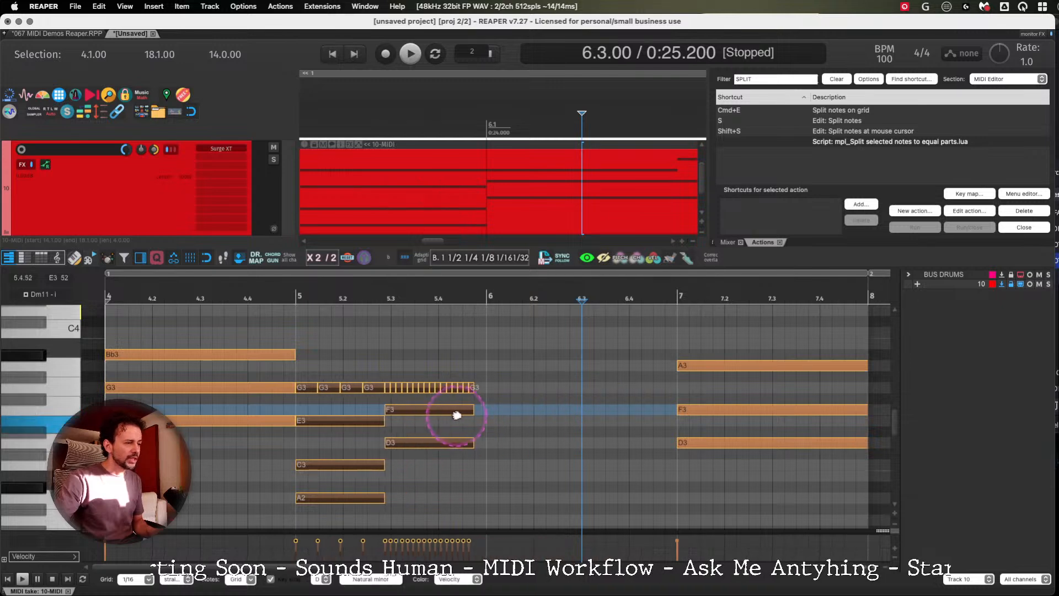
pyautogui.moveTo(677, 413); pyautogui.dragTo(653, 425)
pyautogui.click(538, 364)
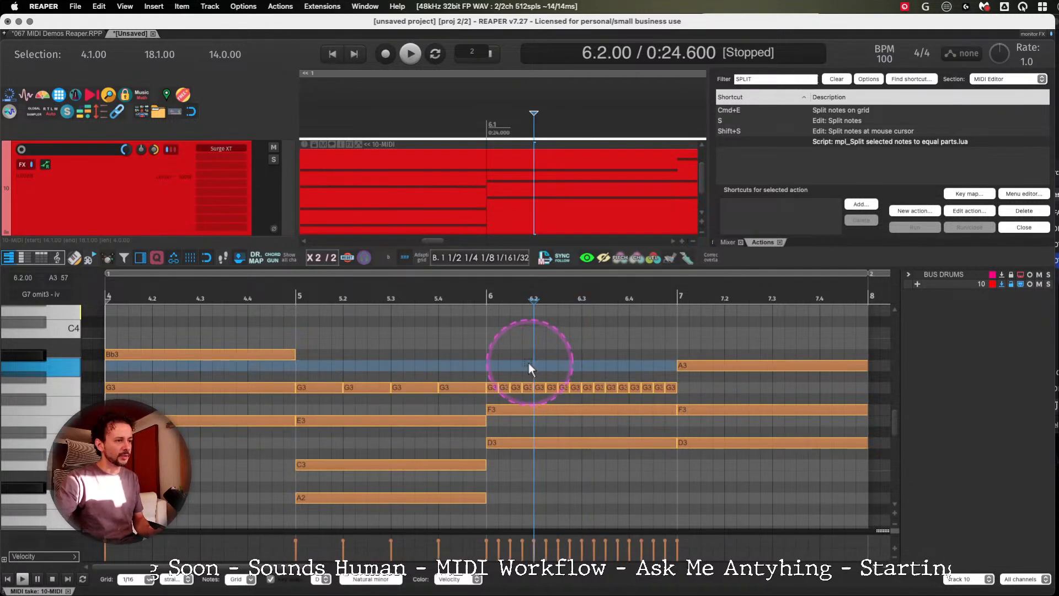
# Undo the grid splits of the G3 notes in measures 5 and 6.
pyautogui.press('super+z')
pyautogui.press('super+z')
pyautogui.press('super+z')
pyautogui.press('super+z')
pyautogui.press('super+z')
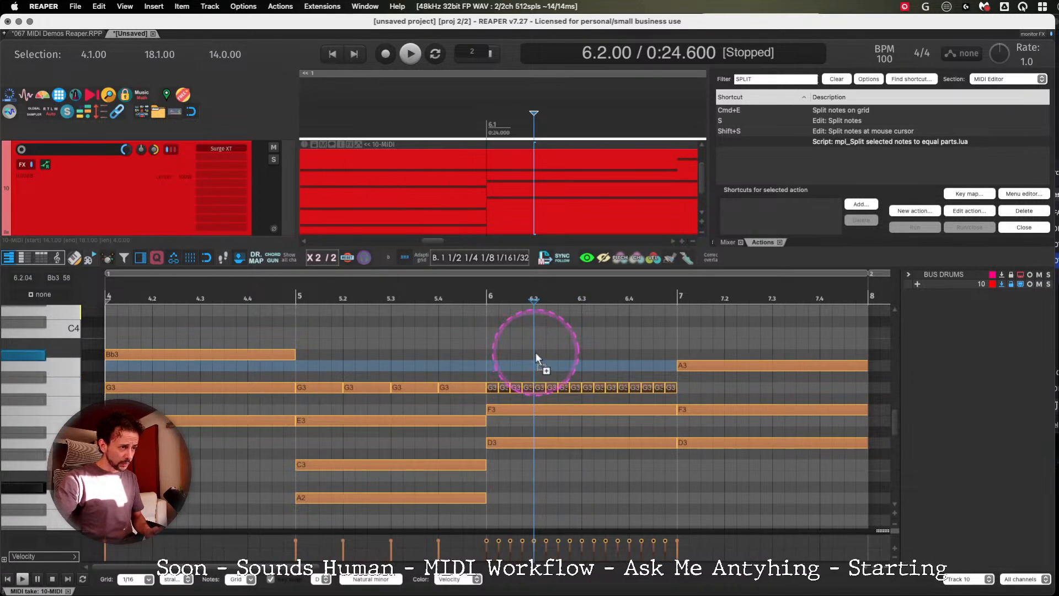
pyautogui.press('super+z')
pyautogui.press('super+z')
pyautogui.press('super+z')
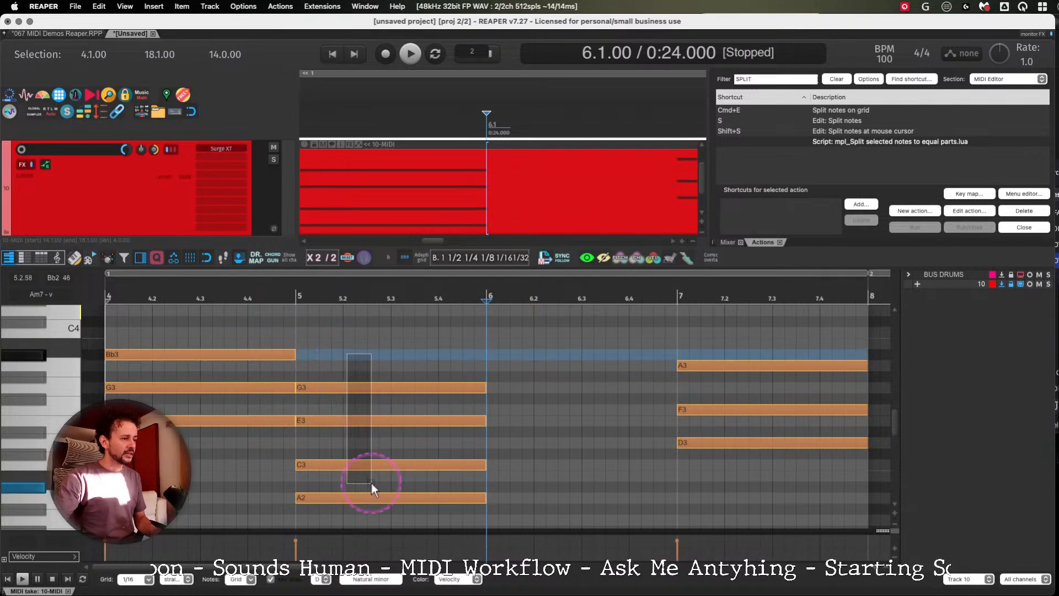
# Place the edit cursor at 6.1.50 and restore the sustained G3, F3 and D3 chord in measure 6.
pyautogui.click(511, 378)
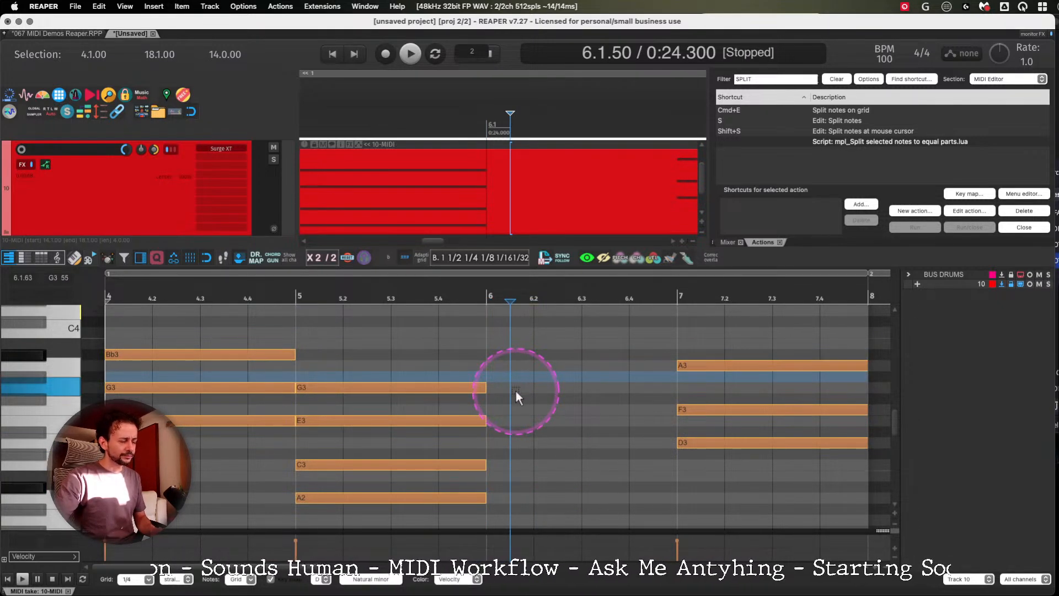
pyautogui.press('super+z')
pyautogui.press('super+z')
pyautogui.press('super+z')
pyautogui.press('super+z')
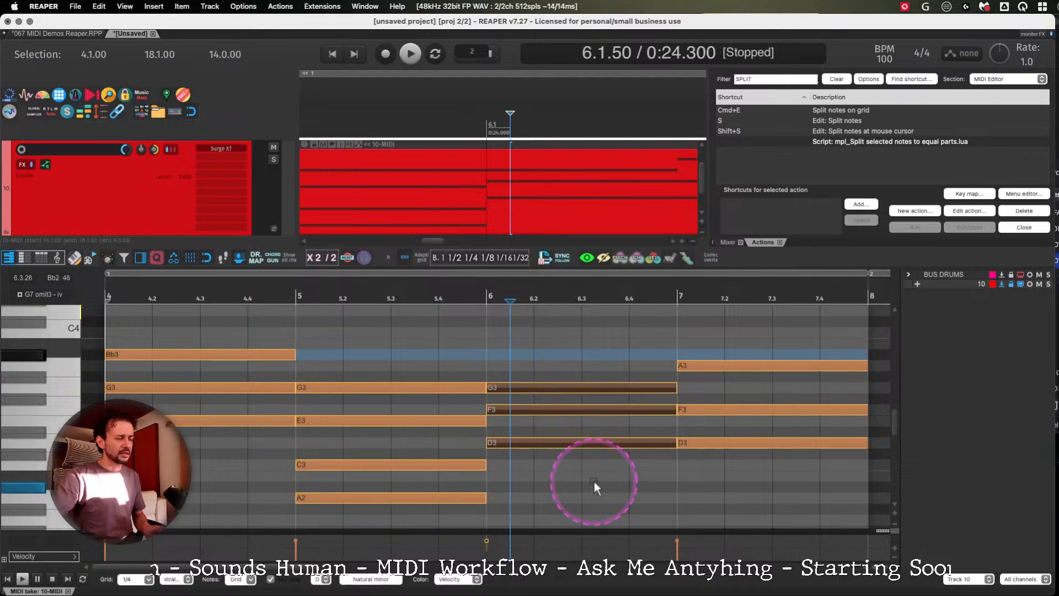
# Shorten the chord in measure 6 to a quarter note and paste a copy at 6.1.50.
pyautogui.hotkey('shift', 'Left')
pyautogui.hotkey('shift', 'Left')
pyautogui.hotkey('shift', 'Left')
pyautogui.press('super+v')
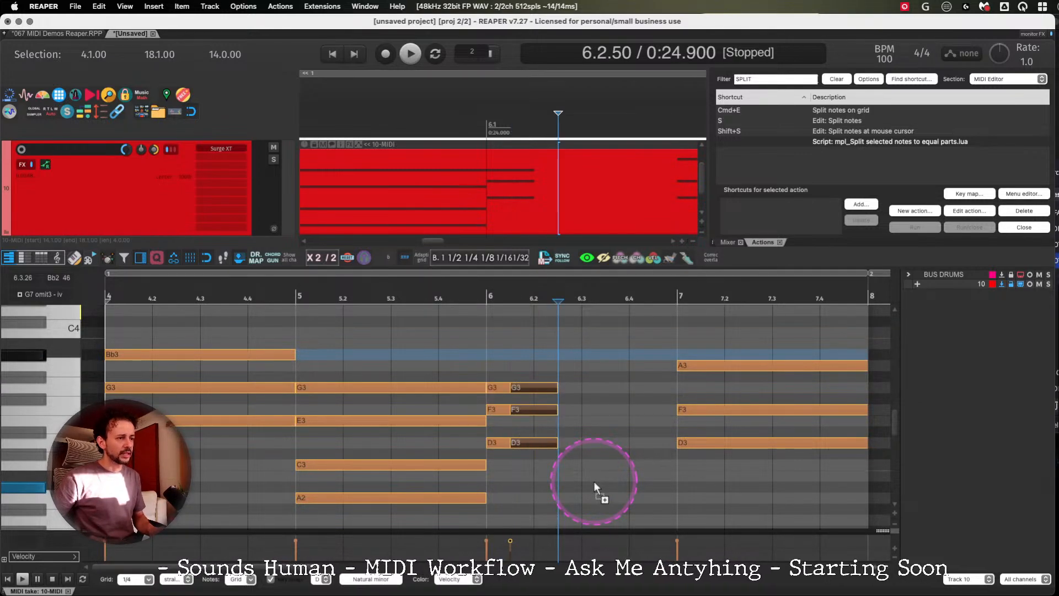
# Set the grid to 1/8 and move the pasted chord so it starts on beat 6.2.
pyautogui.press('super+s')
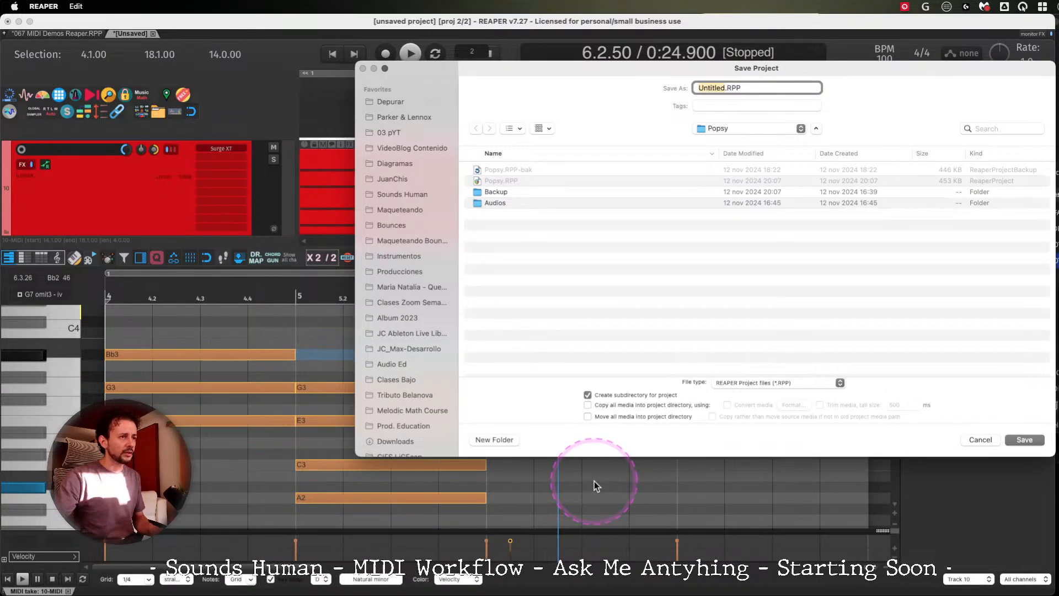
pyautogui.press('Escape')
pyautogui.press('Right')
pyautogui.press('Left')
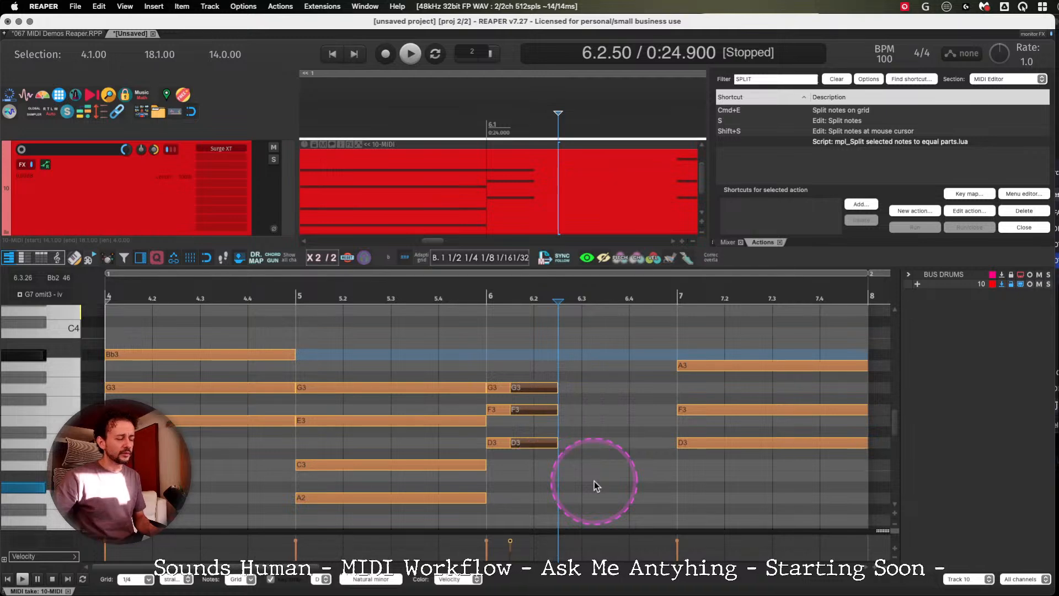
pyautogui.press('Right')
pyautogui.press('Left')
pyautogui.press('Right')
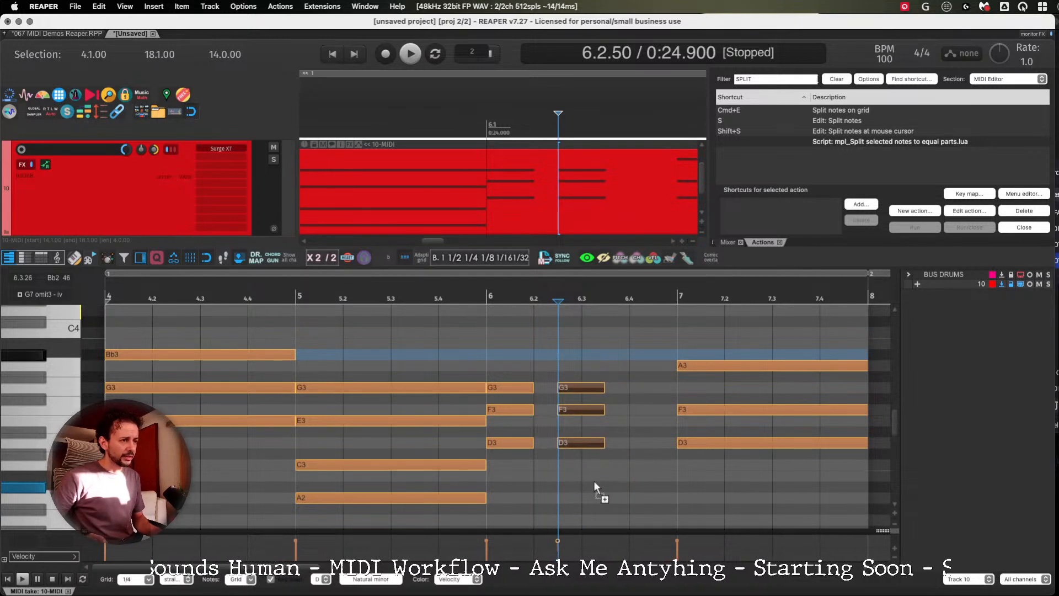
pyautogui.press('Left')
pyautogui.press('Right')
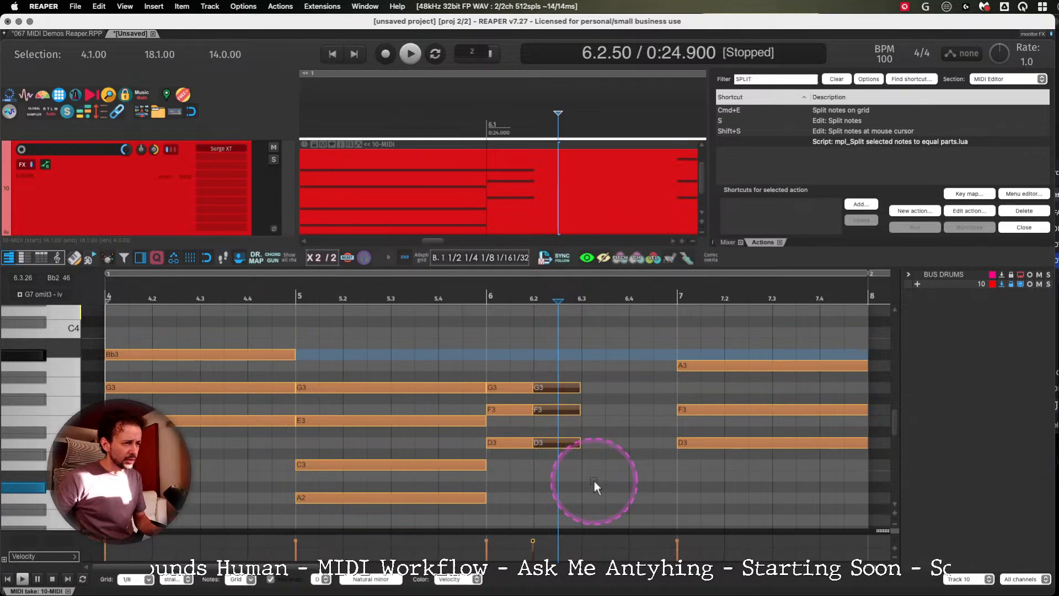
pyautogui.press('Right')
pyautogui.press('Left')
# Paste three more copies of the quarter-note chord and align them to beats 6.3, 6.4 and 7.1.
pyautogui.press('super+v')
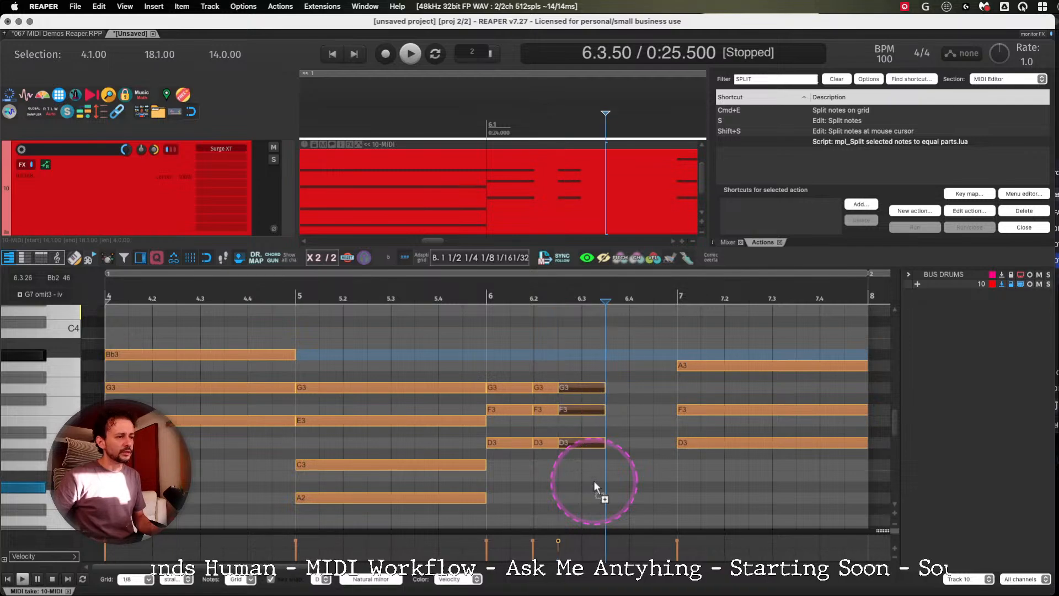
pyautogui.press('Right')
pyautogui.press('super+v')
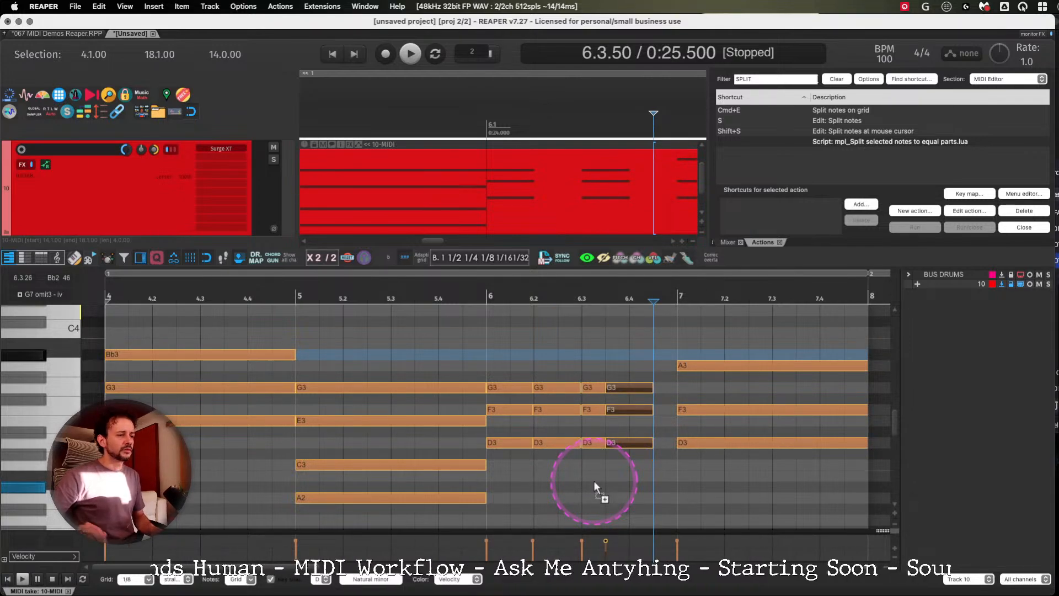
pyautogui.press('super+s')
pyautogui.press('Escape')
pyautogui.press('Right')
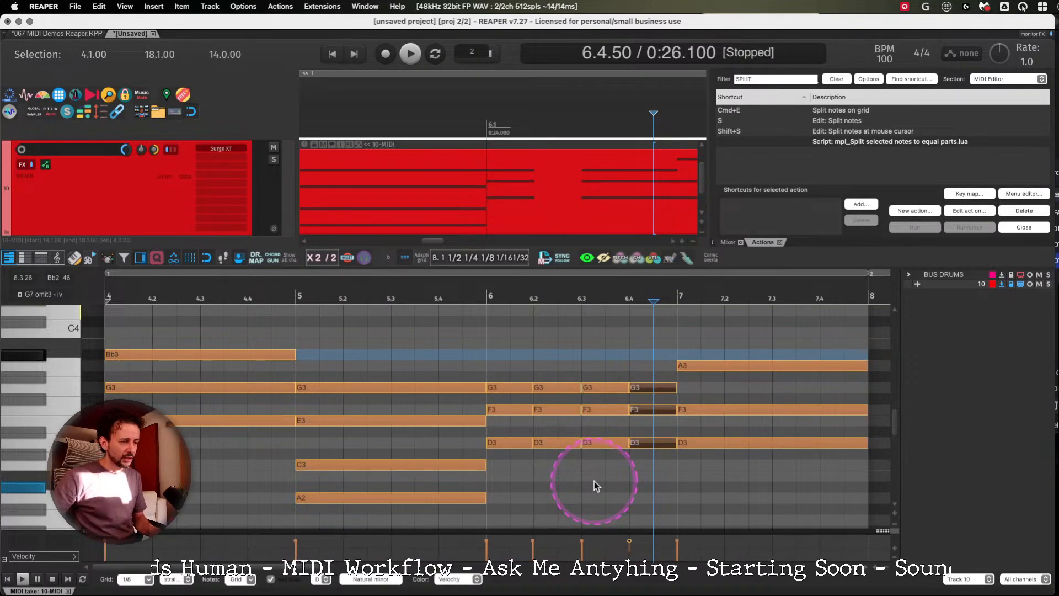
pyautogui.press('super+v')
pyautogui.press('Right')
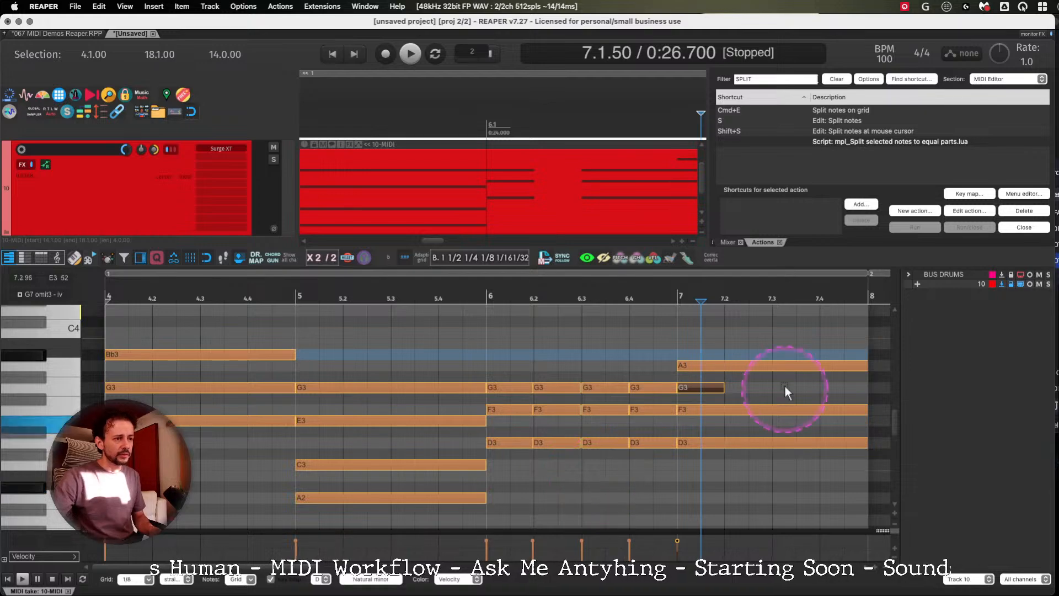
# Delete the long A3, F3 and D3 chord in measure 7 and compress the five repeated chords to end at measure 7.
pyautogui.moveTo(777, 340); pyautogui.dragTo(776, 449)
pyautogui.press('Delete')
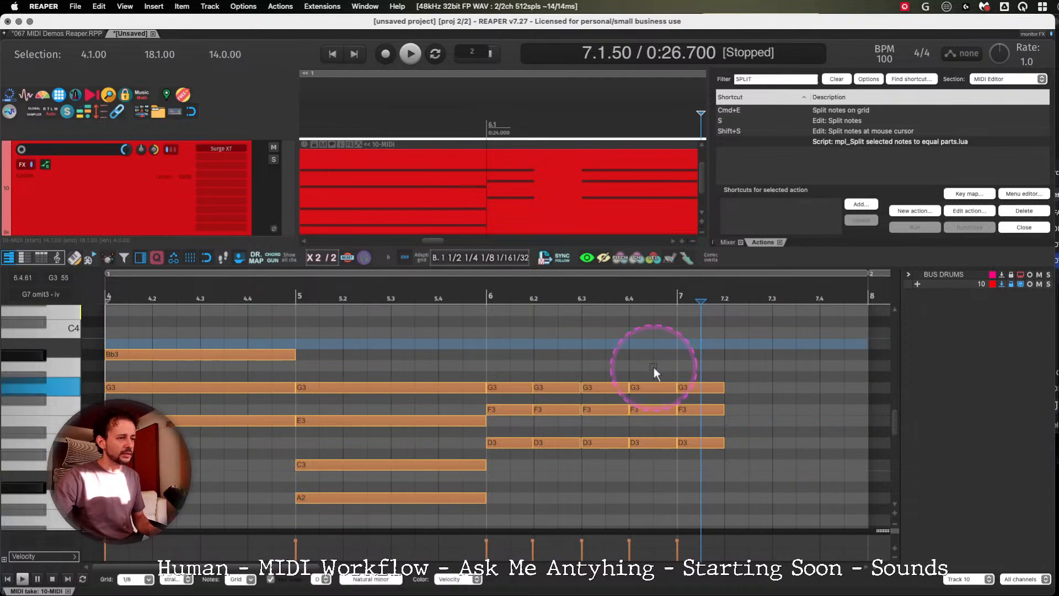
pyautogui.moveTo(484, 379)
pyautogui.mouseDown()
pyautogui.moveTo(508, 378)
pyautogui.moveTo(705, 475)
pyautogui.mouseUp()
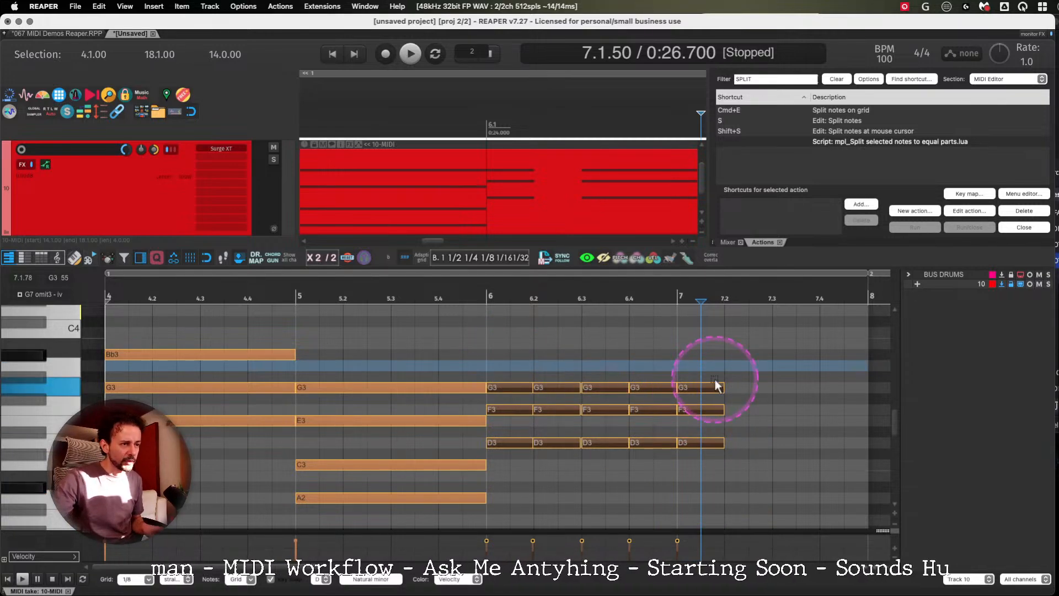
pyautogui.moveTo(725, 386); pyautogui.dragTo(678, 388)
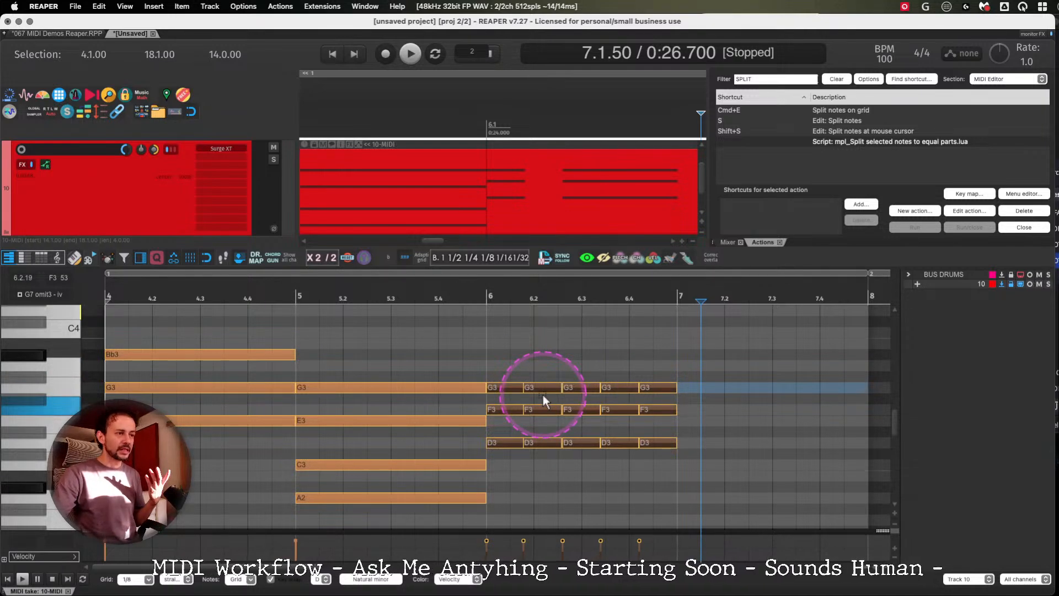
# Draw seven consecutive Bb3 quarter notes on a 1/4 grid from measure 6 and compress them to end at measure 7.
pyautogui.click(499, 352)
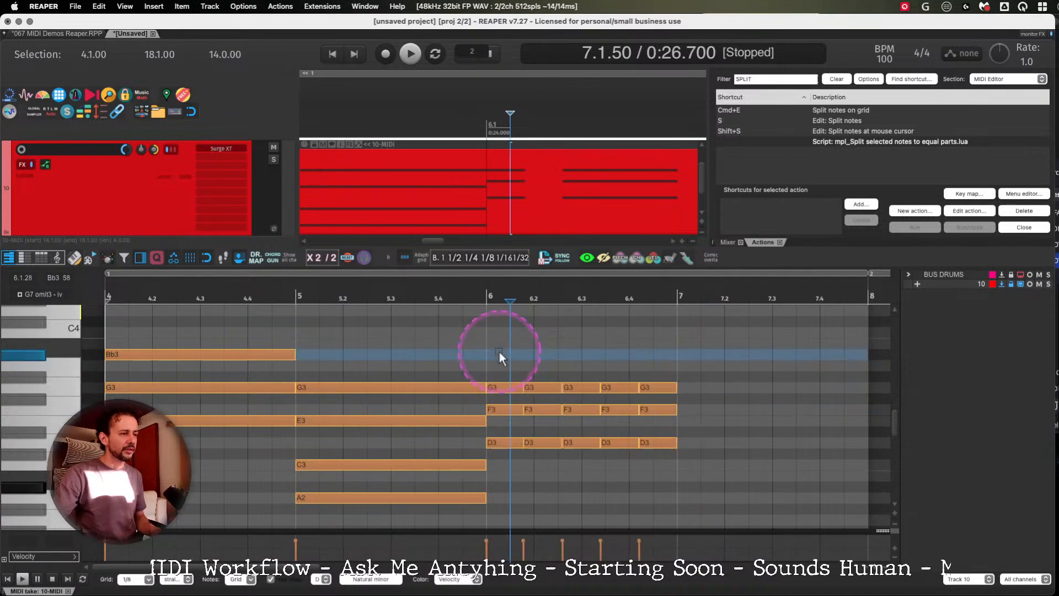
pyautogui.press('4')
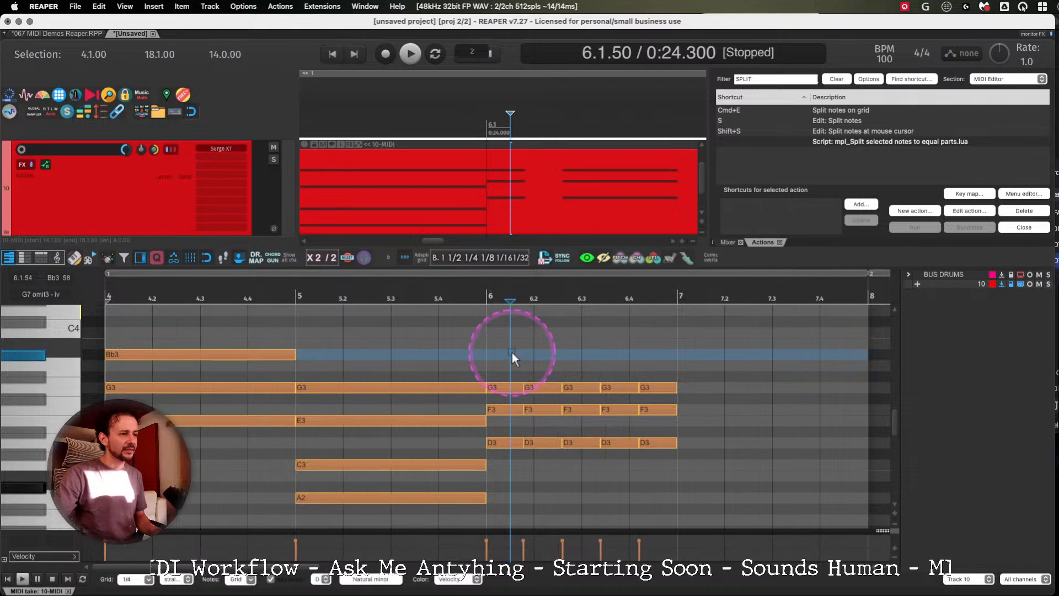
pyautogui.click(510, 354)
pyautogui.click(552, 354)
pyautogui.click(610, 353)
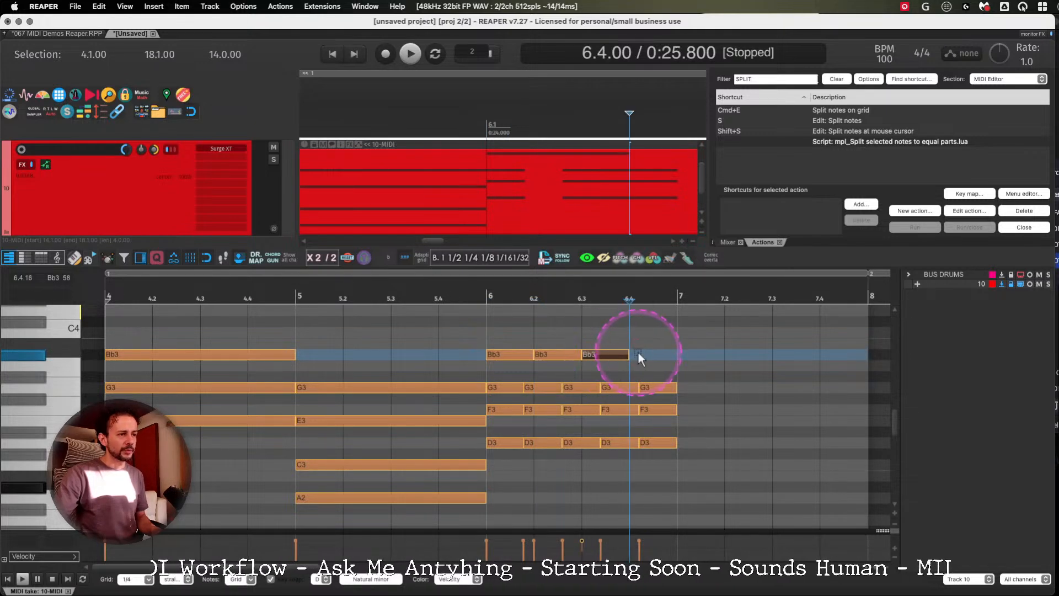
pyautogui.click(638, 354)
pyautogui.click(696, 354)
pyautogui.click(749, 353)
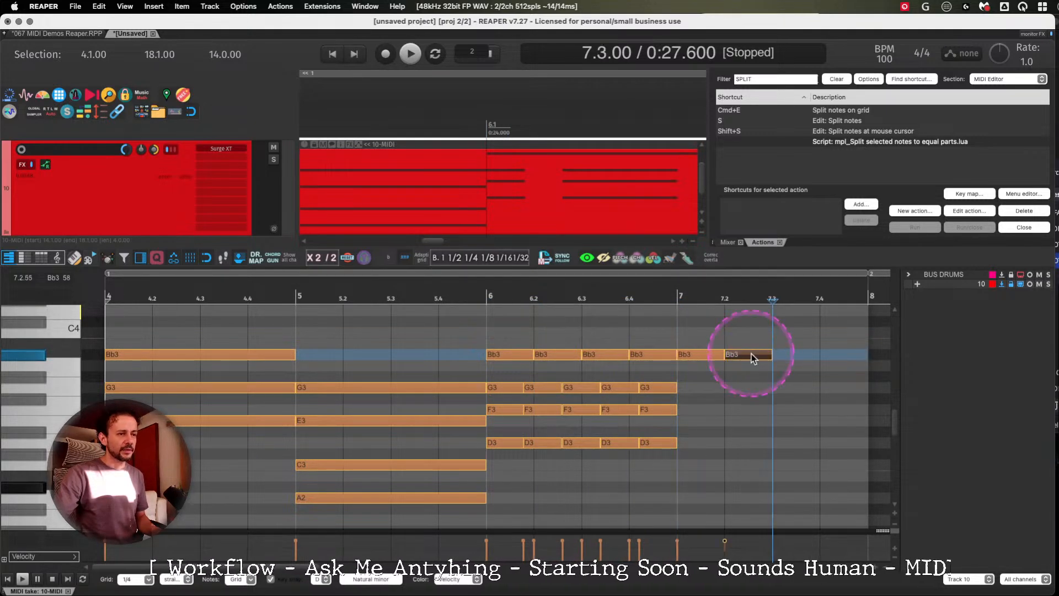
pyautogui.click(779, 354)
pyautogui.moveTo(800, 332); pyautogui.dragTo(494, 369)
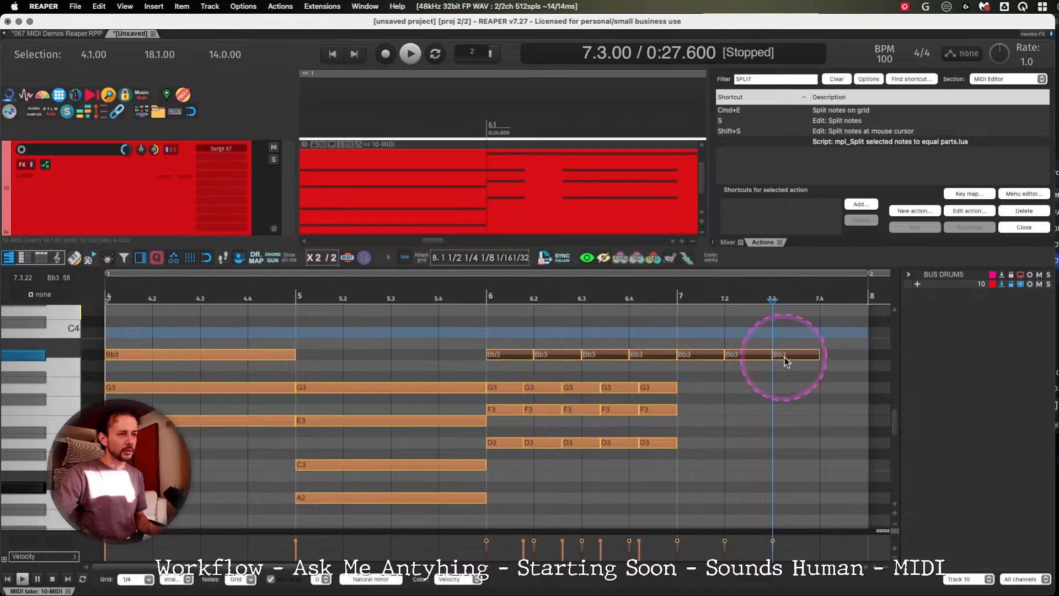
pyautogui.moveTo(818, 355); pyautogui.dragTo(684, 357)
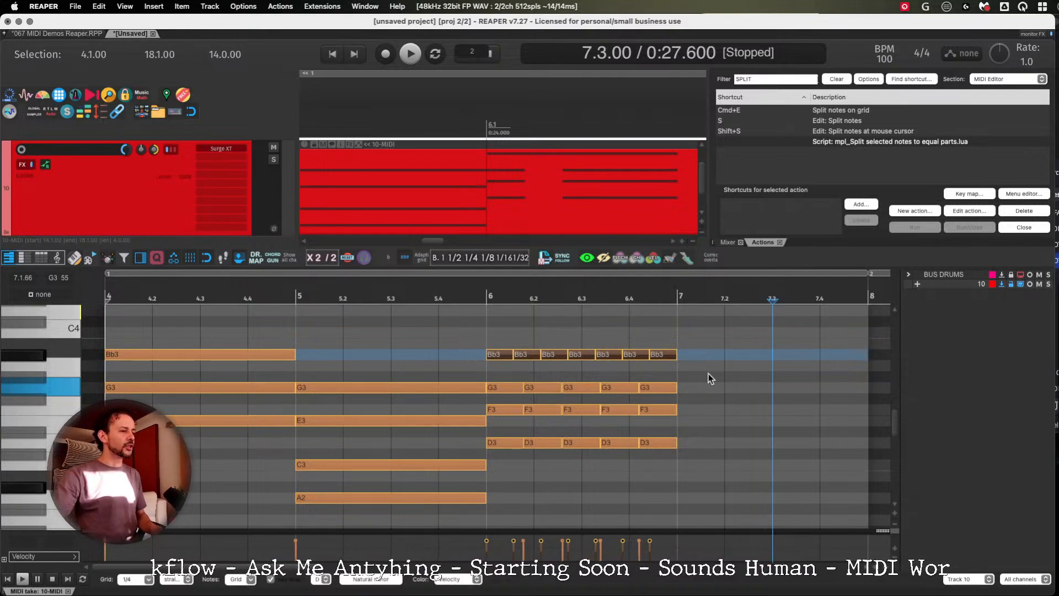
# Switch to Obsidian, review the shortcut list and references in the Reaper MIDI note, and return to REAPER.
pyautogui.press('super+Tab')
pyautogui.scroll(-3, 541, 382)
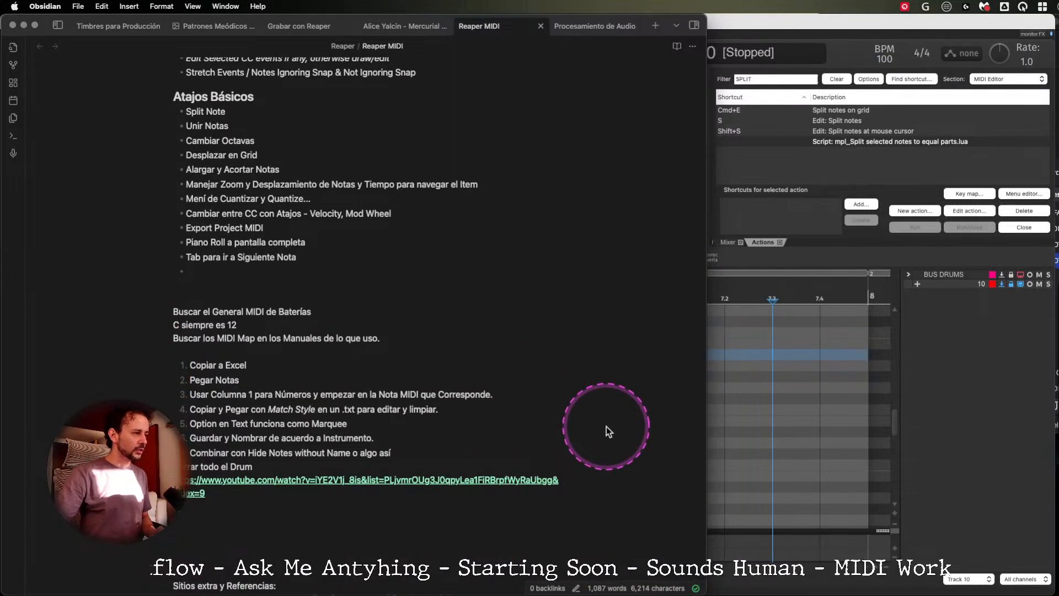
pyautogui.scroll(-1, 607, 425)
pyautogui.scroll(-5, 610, 426)
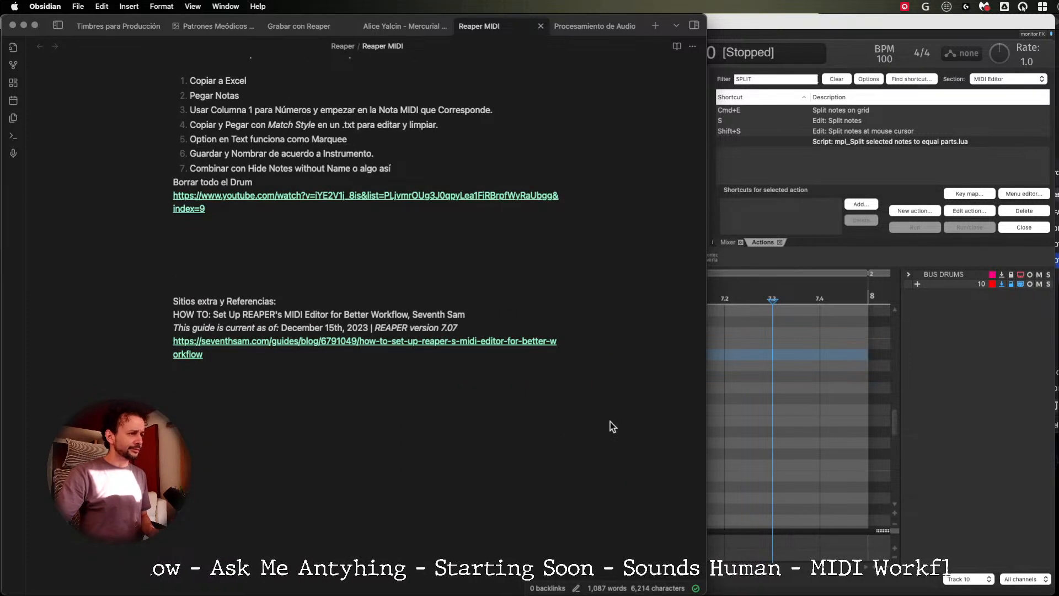
pyautogui.click(760, 421)
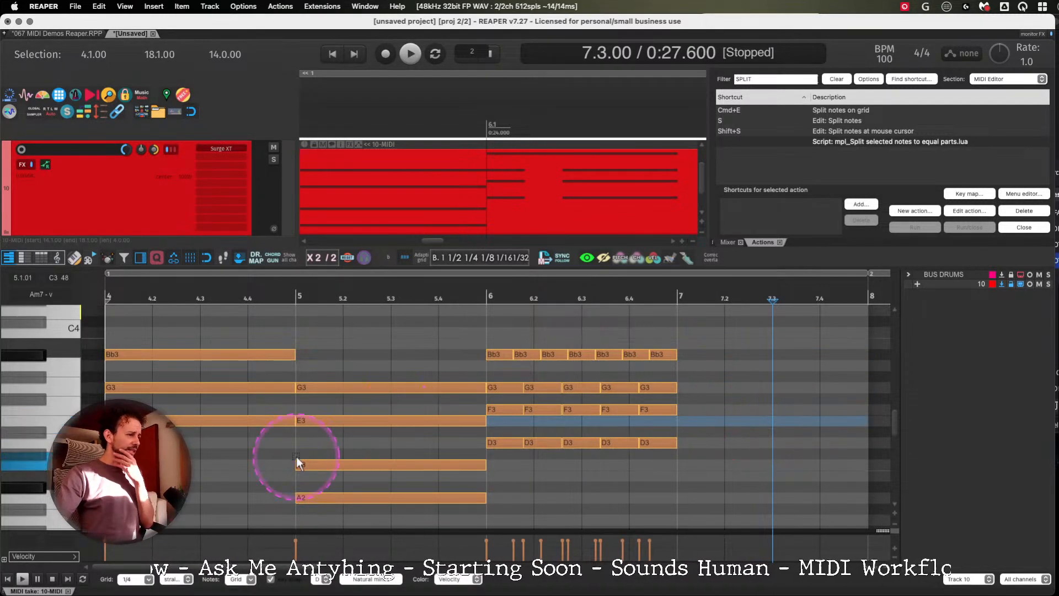
# Undo the drawn, stretched and pasted notes back to the sustained chords in measures 6 and 7.
pyautogui.click(514, 336)
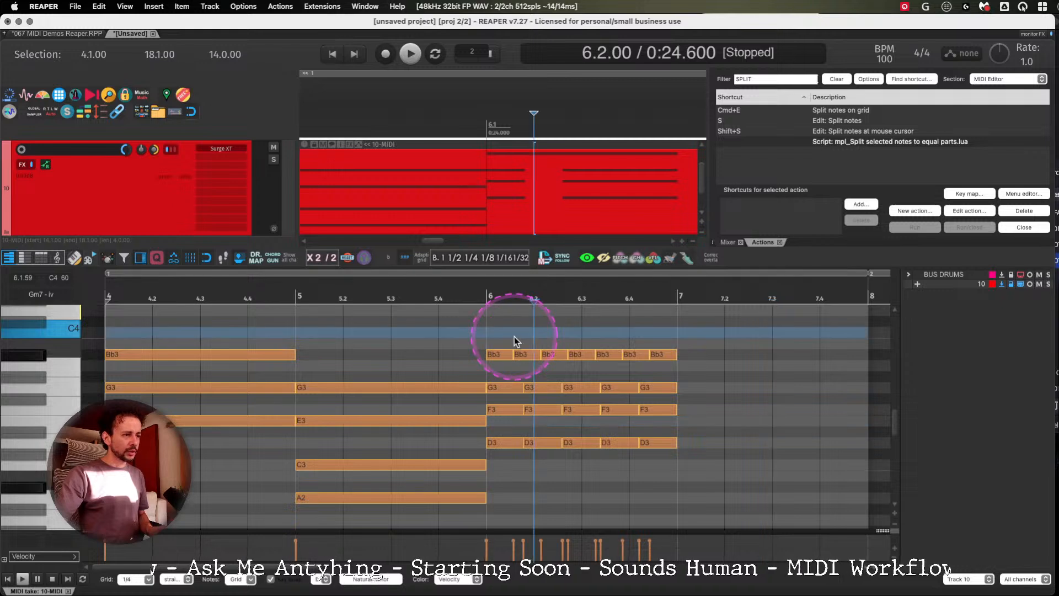
pyautogui.press('super+z')
pyautogui.press('super+z')
pyautogui.press('super+z')
pyautogui.press('super+z')
pyautogui.press('super+z')
pyautogui.press('super+z')
pyautogui.press('super+z')
pyautogui.press('super+z')
pyautogui.press('super+z')
pyautogui.press('super+z')
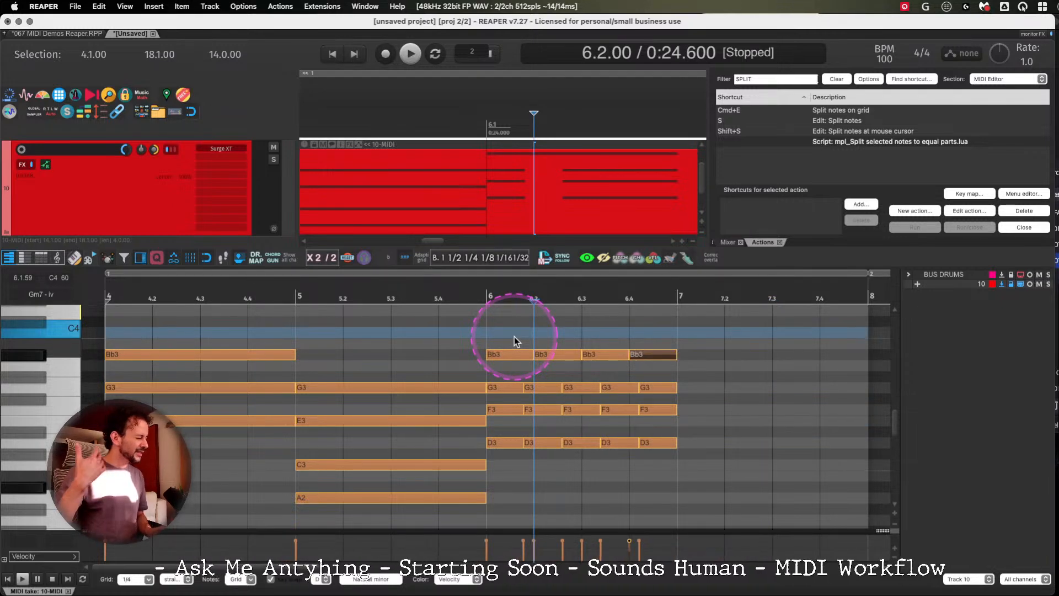
pyautogui.press('super+z')
pyautogui.press('super+z')
pyautogui.press('super+z')
pyautogui.press('super+z')
pyautogui.press('super+z')
pyautogui.press('super+z')
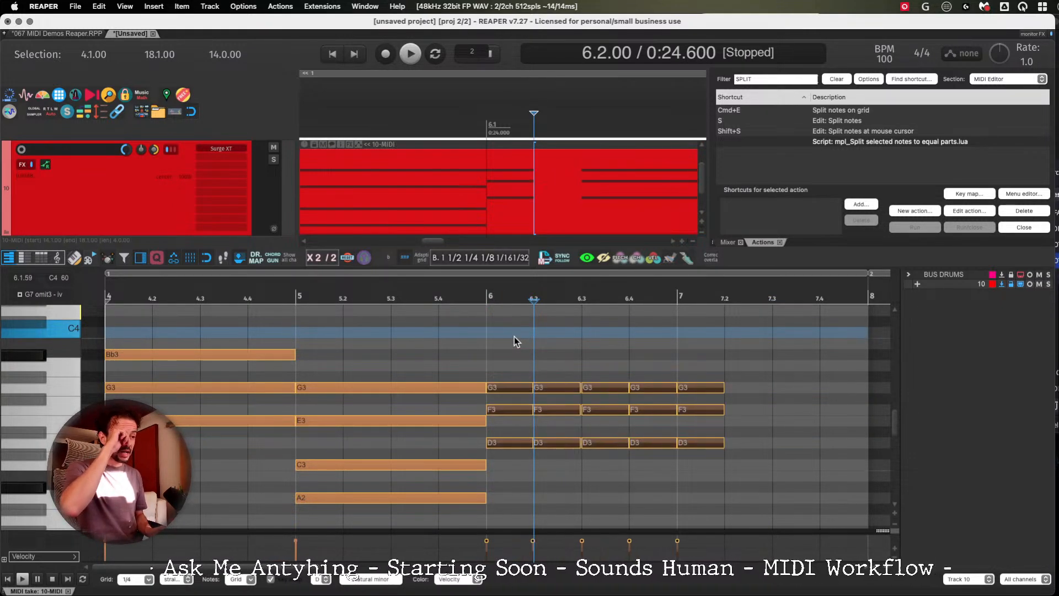
pyautogui.press('super+z')
pyautogui.press('super+z')
pyautogui.press('super+z')
pyautogui.press('super+z')
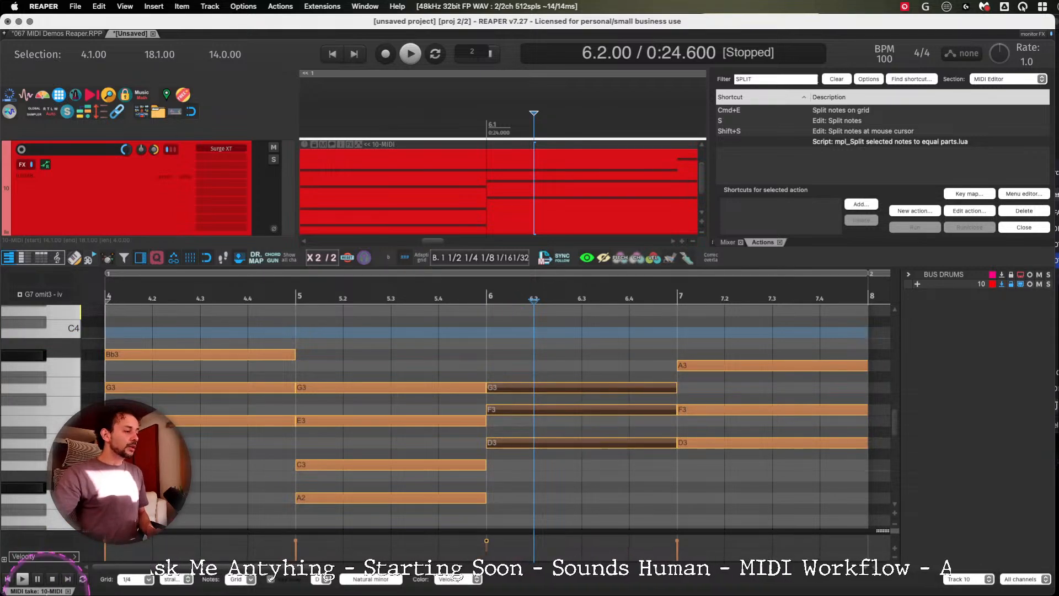
# Hide the MIDI editor, action list and mixer so the arrangement with the MIDI items fills the window.
pyautogui.click(68, 590)
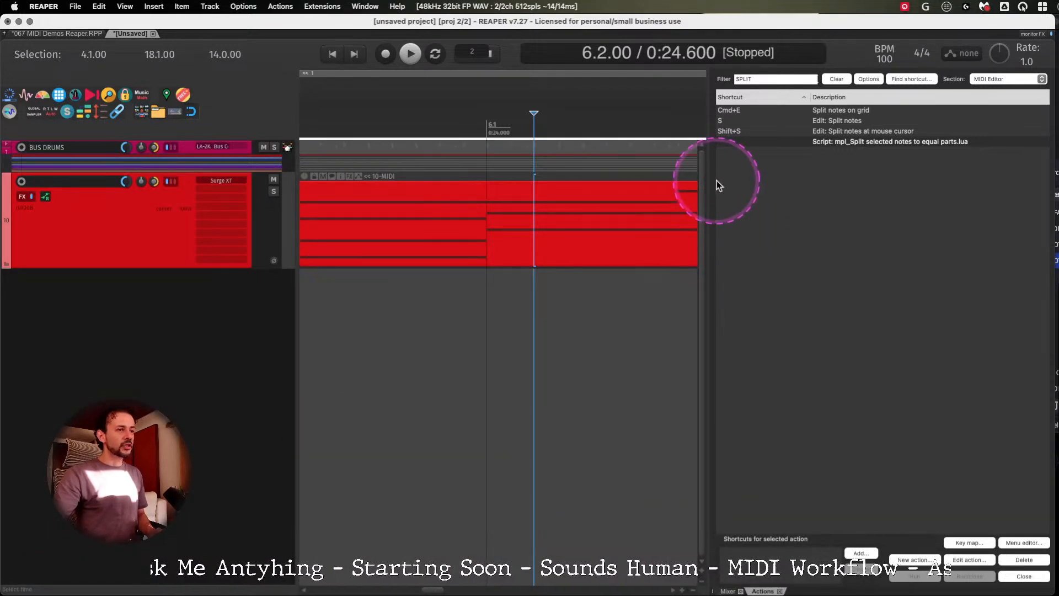
pyautogui.click(778, 591)
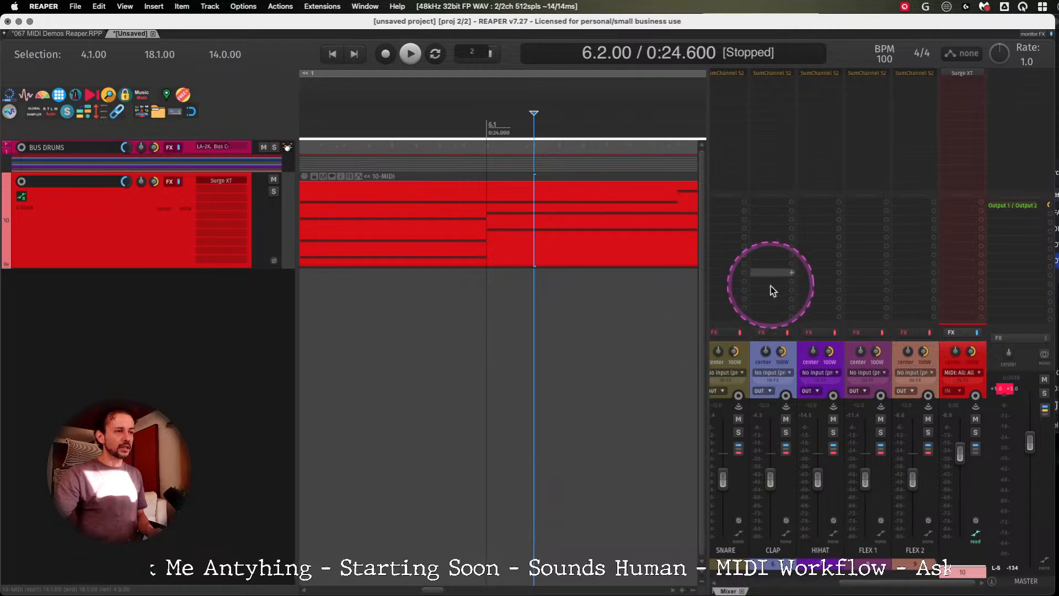
pyautogui.click(512, 386)
pyautogui.press('super+m')
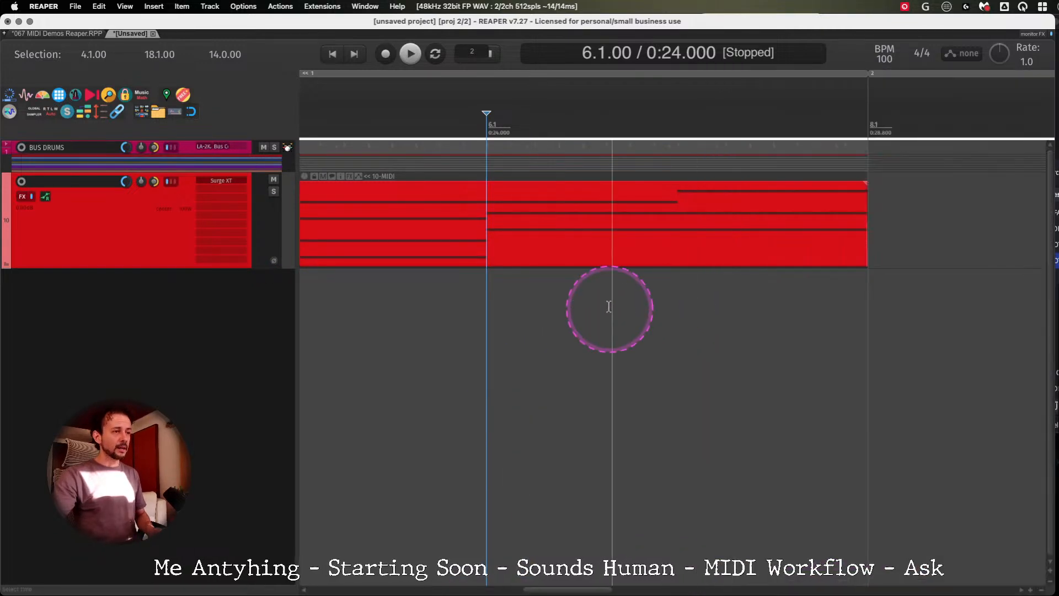
pyautogui.scroll(4, 610, 307)
pyautogui.scroll(-6, 517, 263)
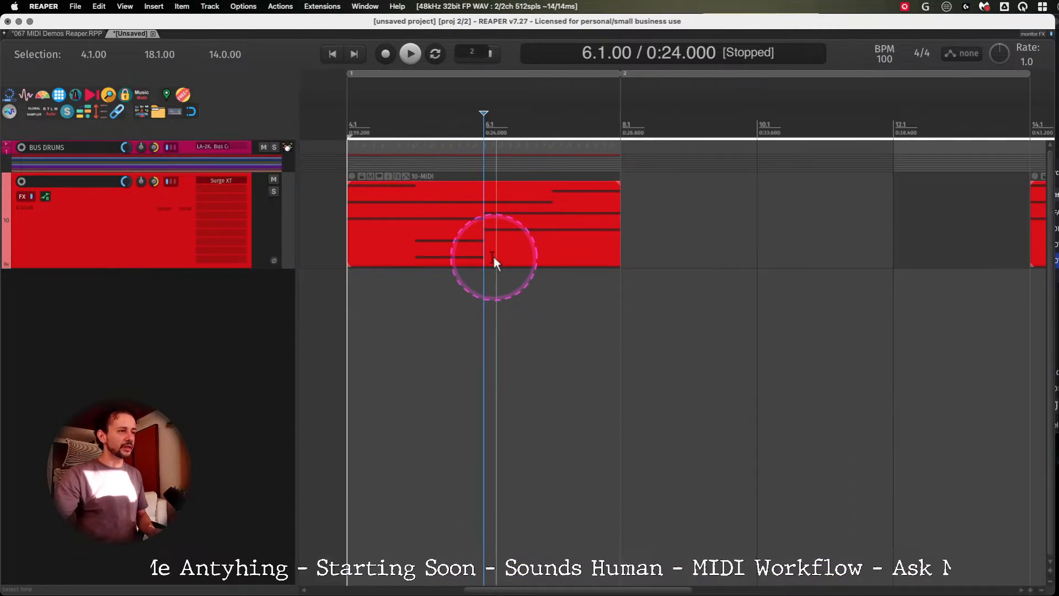
# Switch to the 067 MIDI Demos Reaper project with its multitrack MIDI editor.
pyautogui.click(322, 155)
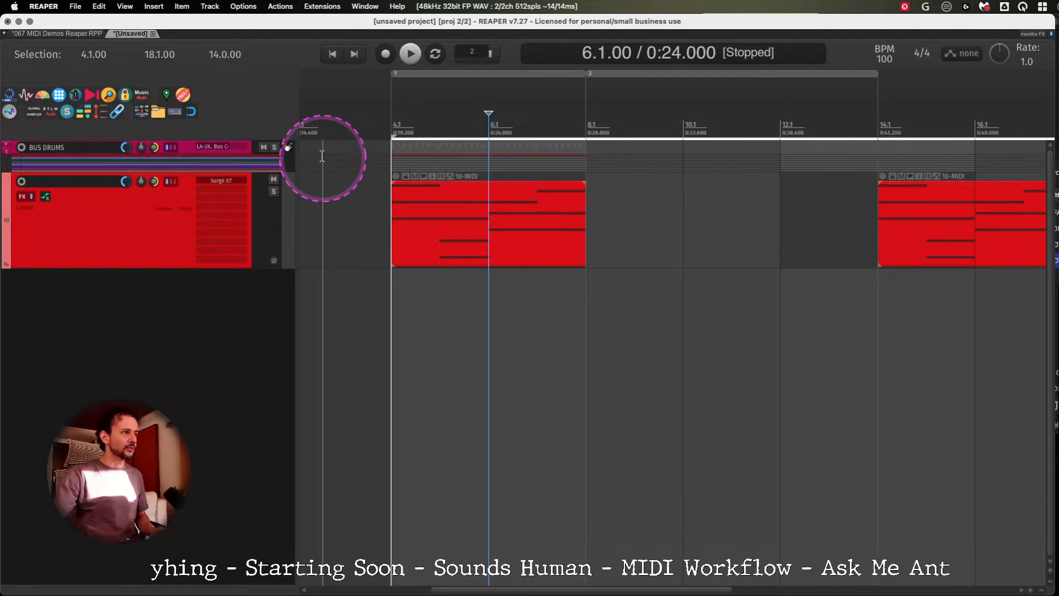
pyautogui.click(78, 36)
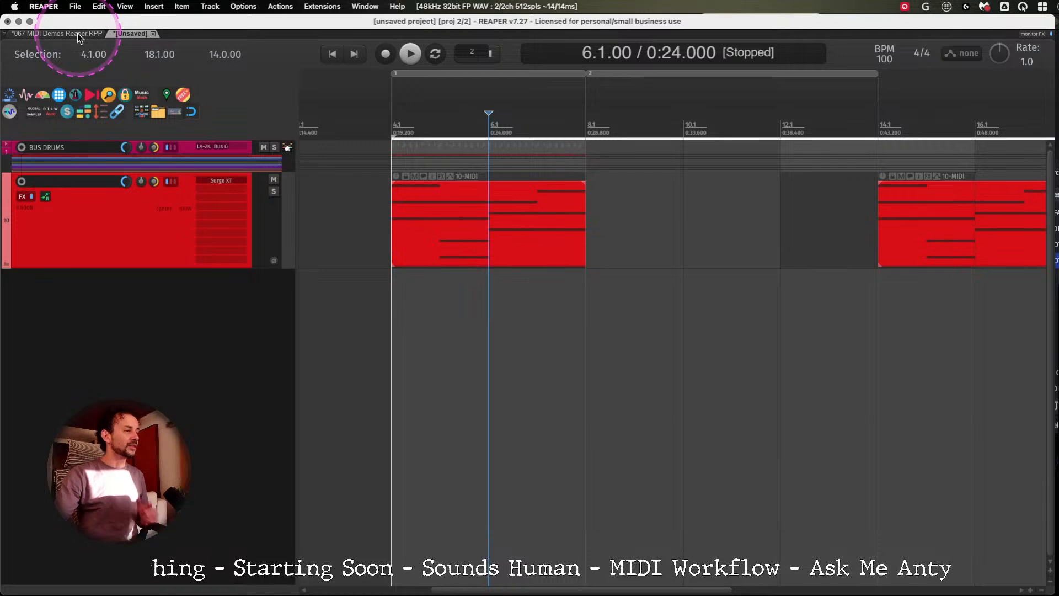
pyautogui.click(369, 319)
pyautogui.click(343, 445)
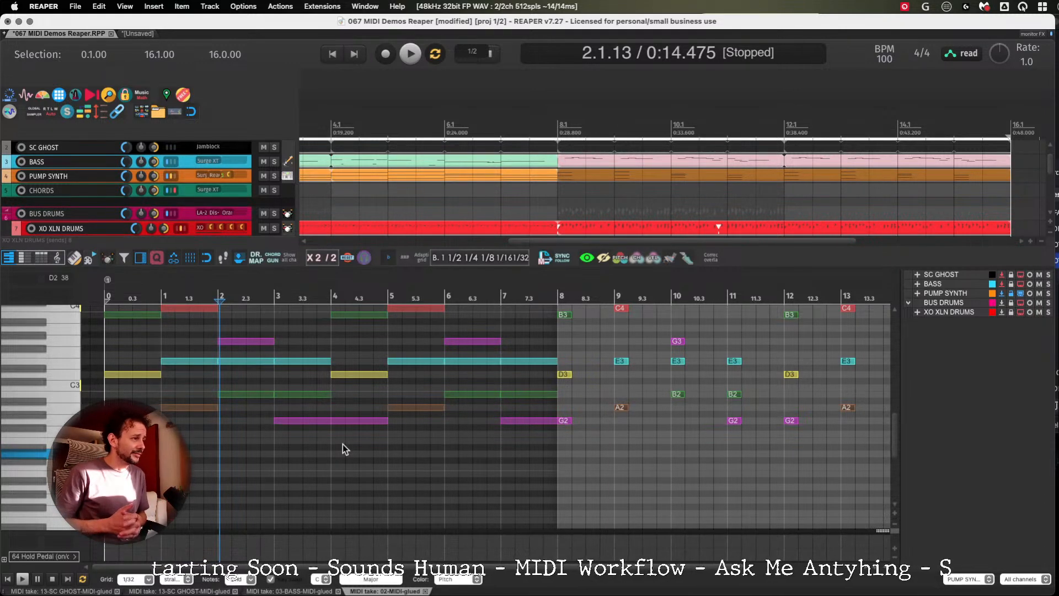
# Switch the active MIDI track through BASS and PUMP SYNTH to SC GHOST, and make all listed tracks' notes visible behind it.
pyautogui.click(931, 284)
pyautogui.click(941, 295)
pyautogui.click(942, 274)
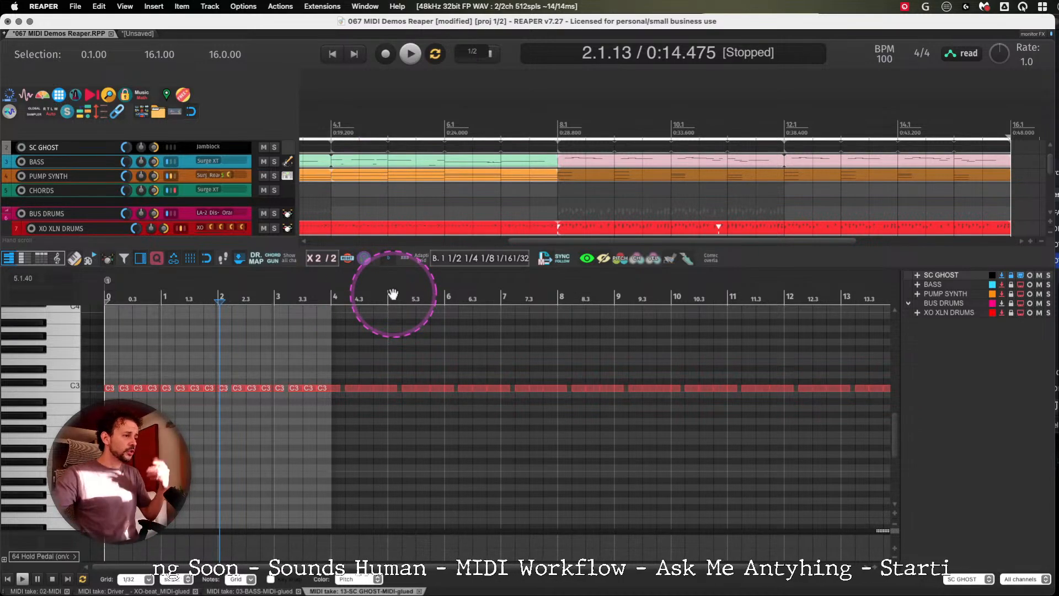
pyautogui.click(415, 197)
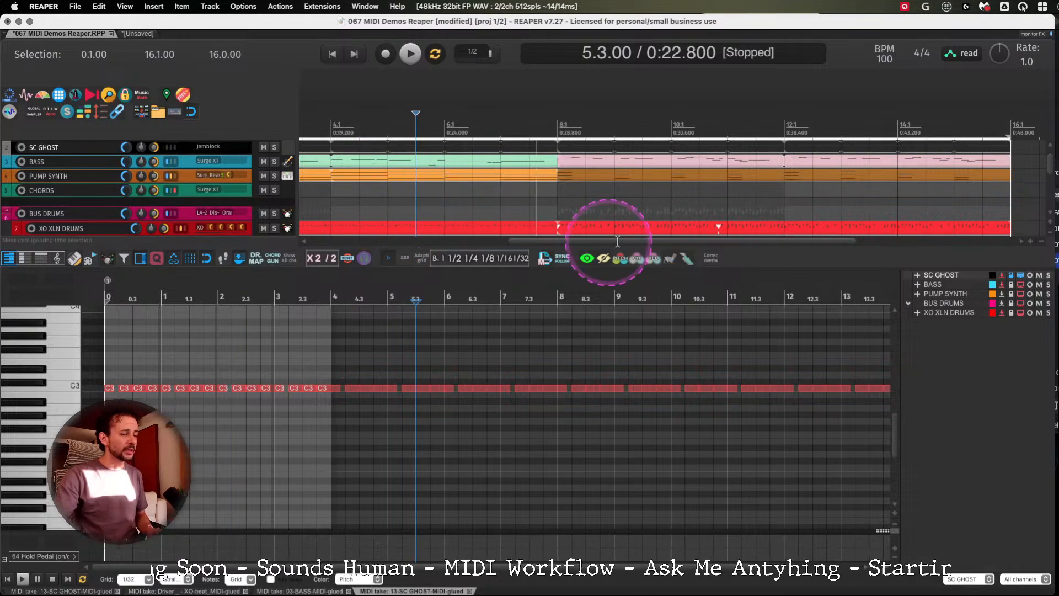
pyautogui.keyDown('shift'); pyautogui.click(950, 309); pyautogui.keyUp('shift')
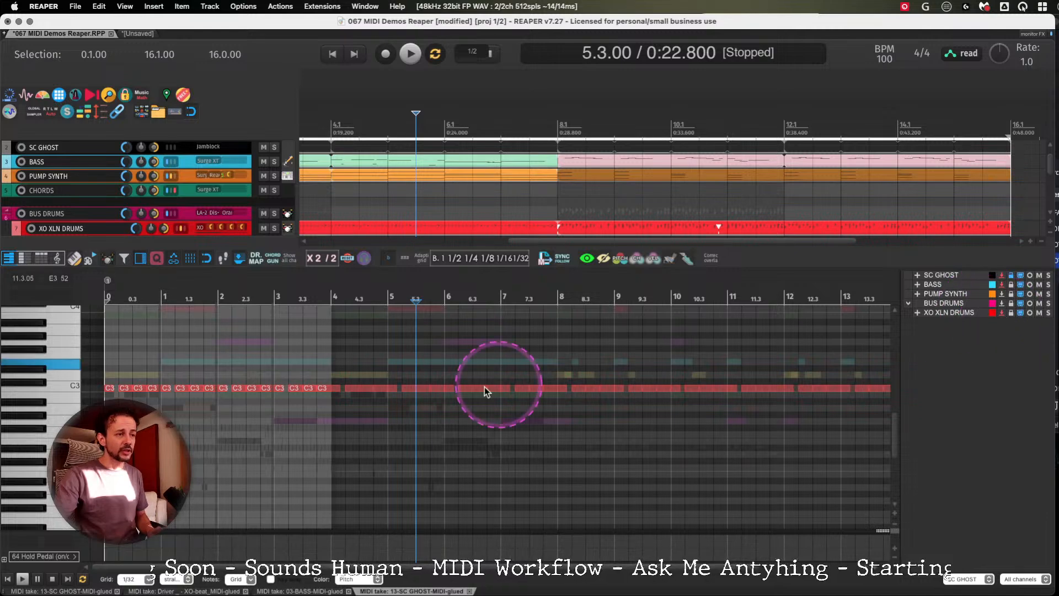
pyautogui.click(252, 341)
pyautogui.scroll(1, 282, 347)
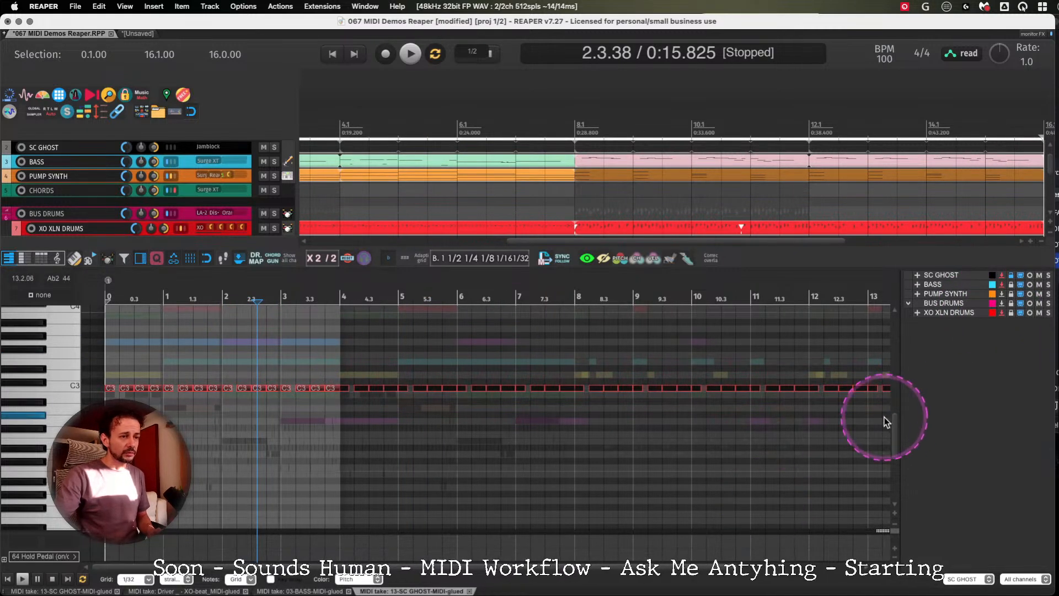
pyautogui.scroll(6, 897, 394)
pyautogui.moveTo(910, 414); pyautogui.dragTo(906, 434)
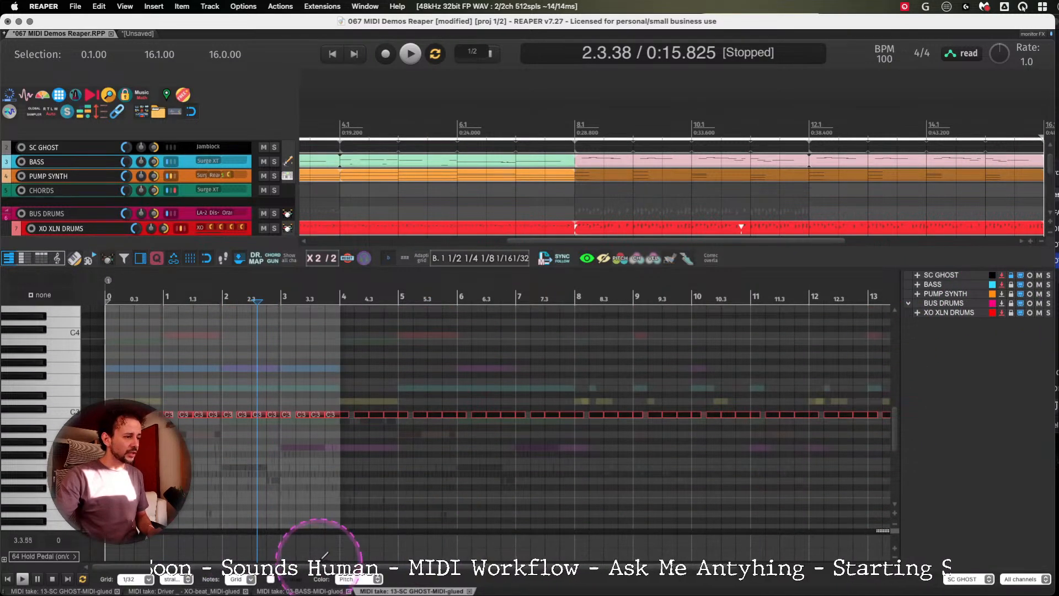
pyautogui.moveTo(320, 567); pyautogui.dragTo(539, 579)
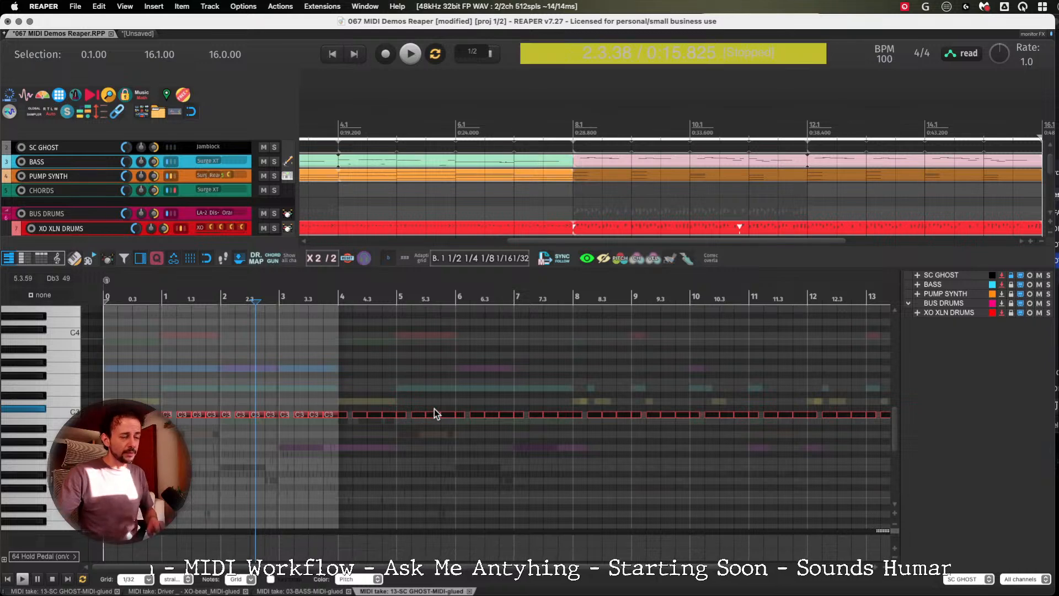
# Switch to Brave and load youtube.com in a new browser window.
pyautogui.press('super+Tab')
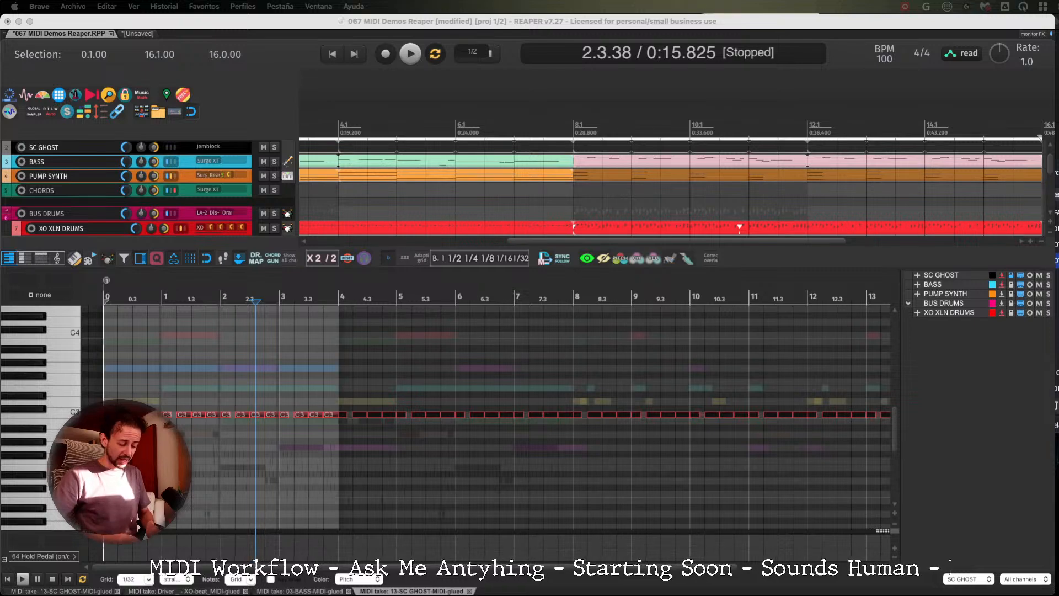
pyautogui.press('super+n')
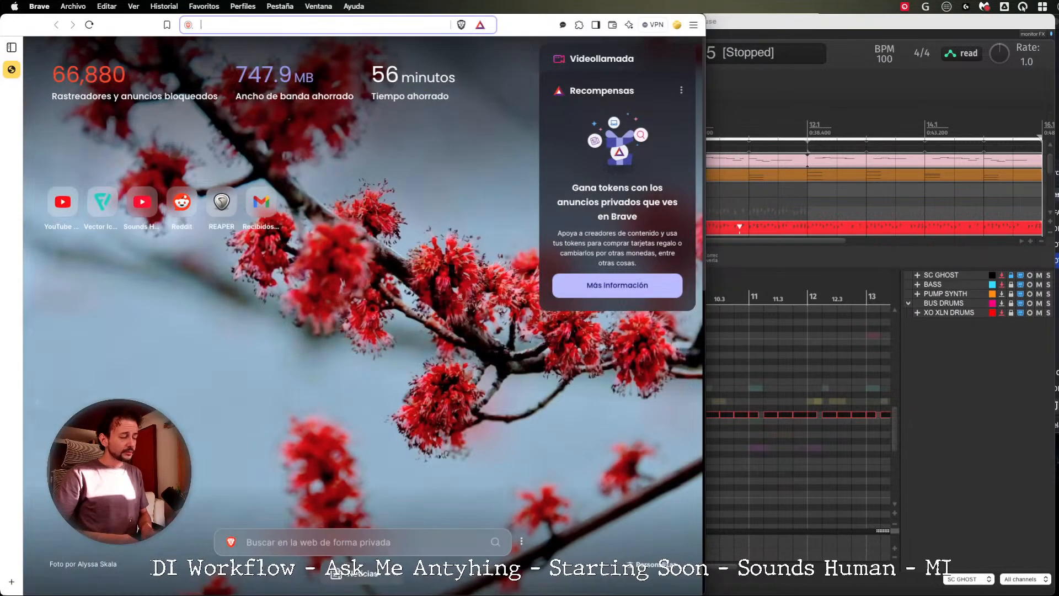
pyautogui.write('studio')
pyautogui.press('super+a')
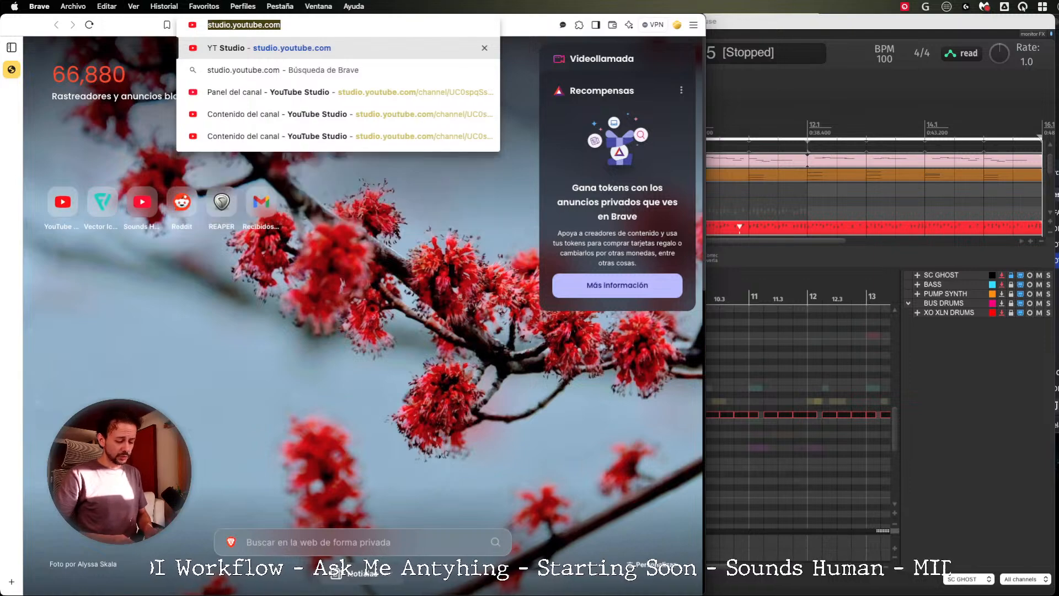
pyautogui.press('BackSpace')
pyautogui.write('yo')
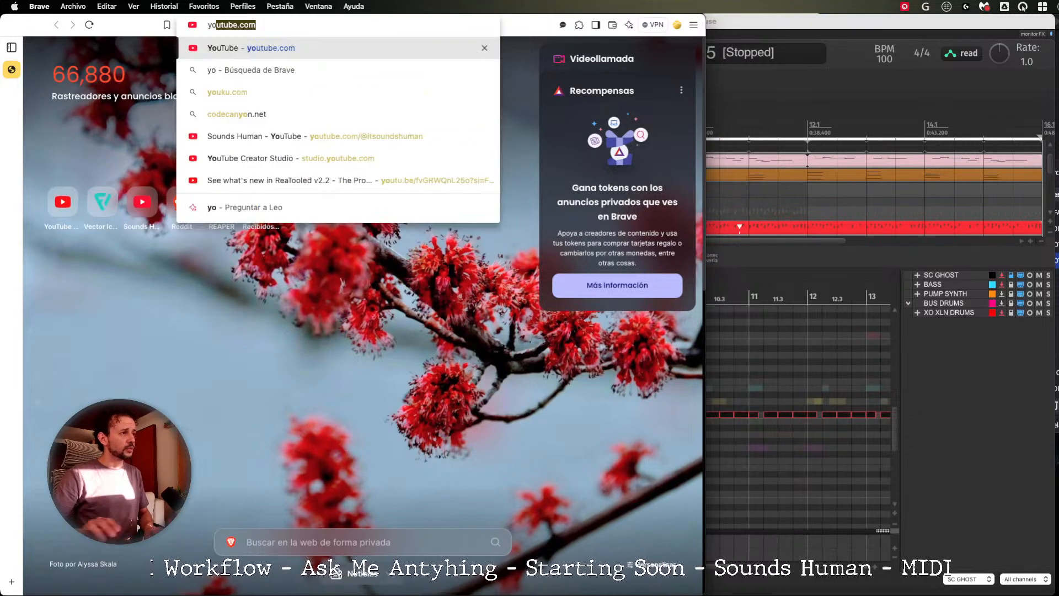
pyautogui.press('Return')
pyautogui.press('XF86AudioMute')
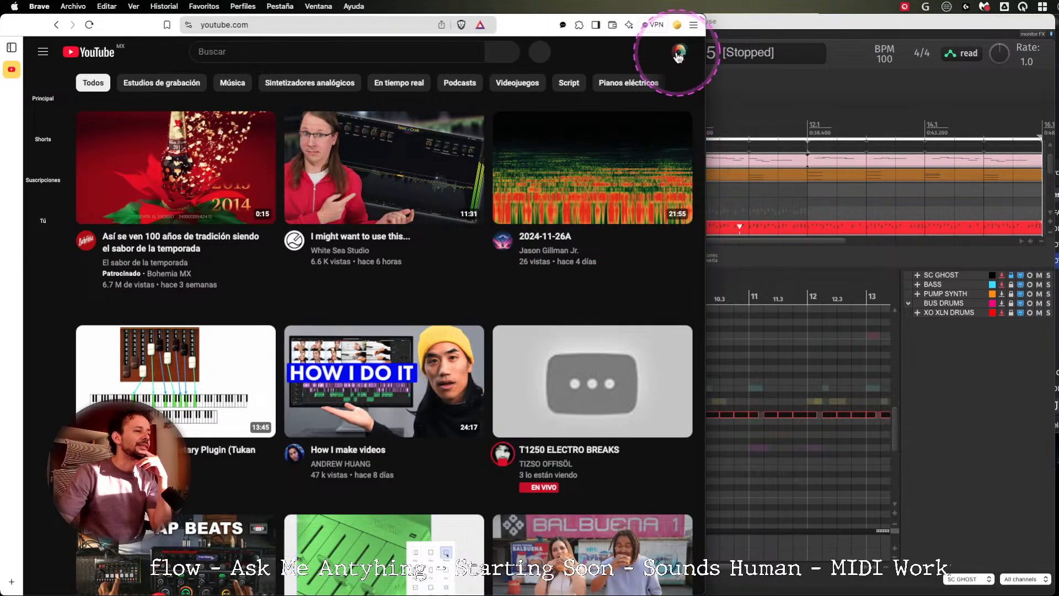
# Open the Sounds Human channel from the account and show its list of videos.
pyautogui.click(679, 53)
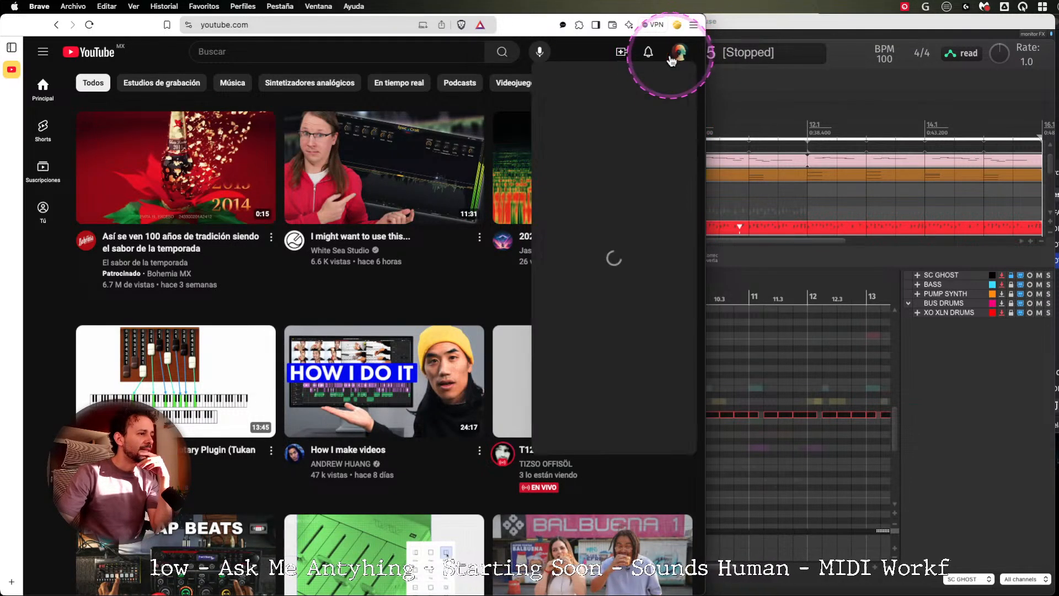
pyautogui.click(593, 109)
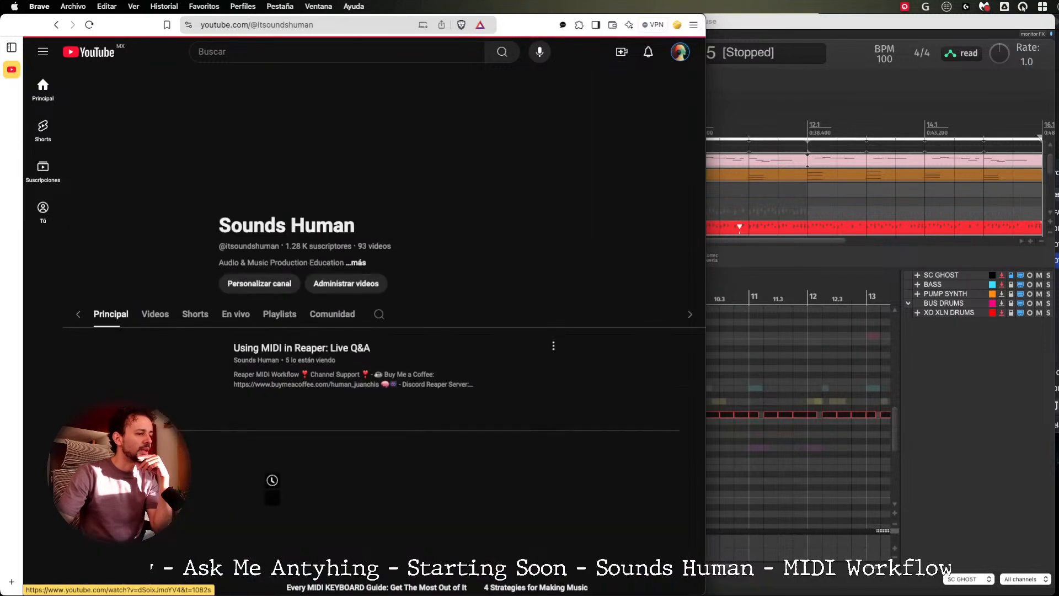
pyautogui.click(184, 276)
pyautogui.click(150, 278)
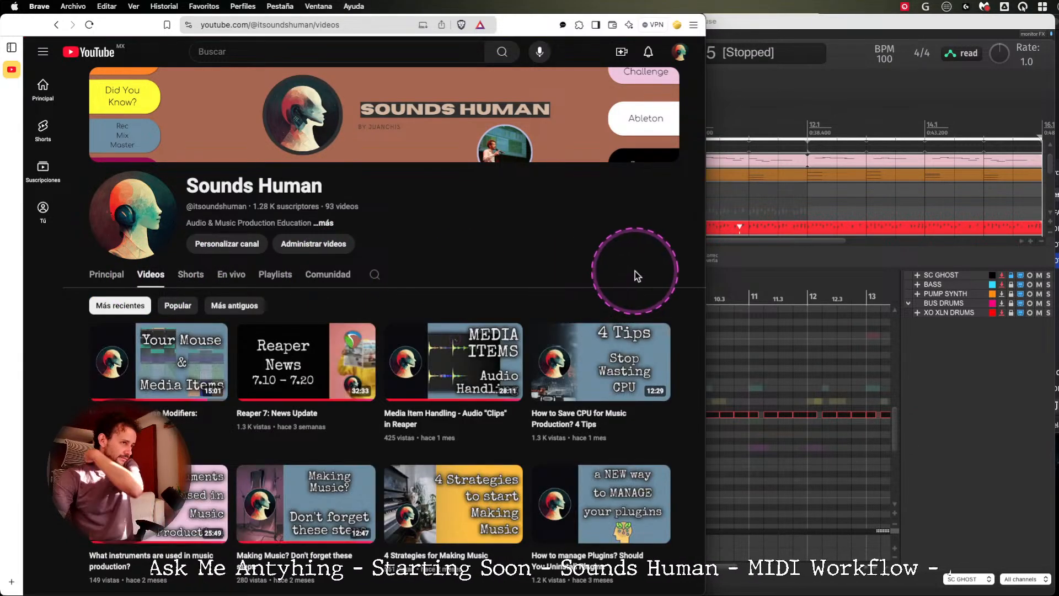
# Look through the Sounds Human video list from the newest uploads down to the older Reaper tutorials.
pyautogui.scroll(-3, 637, 270)
pyautogui.scroll(-10, 637, 270)
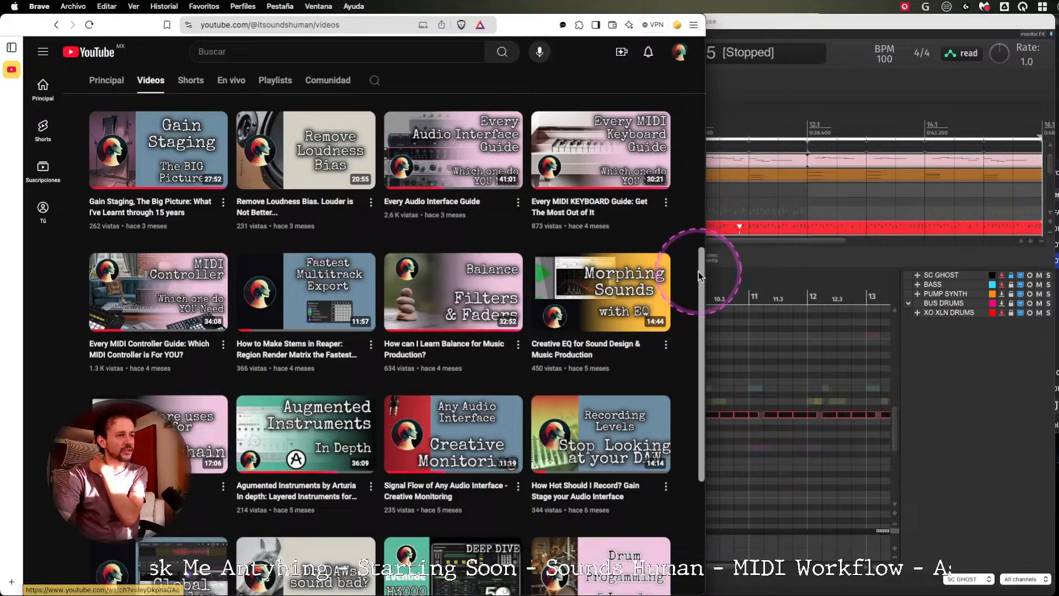
pyautogui.moveTo(699, 272); pyautogui.dragTo(715, 485)
pyautogui.scroll(-2, 713, 463)
pyautogui.scroll(-4, 697, 419)
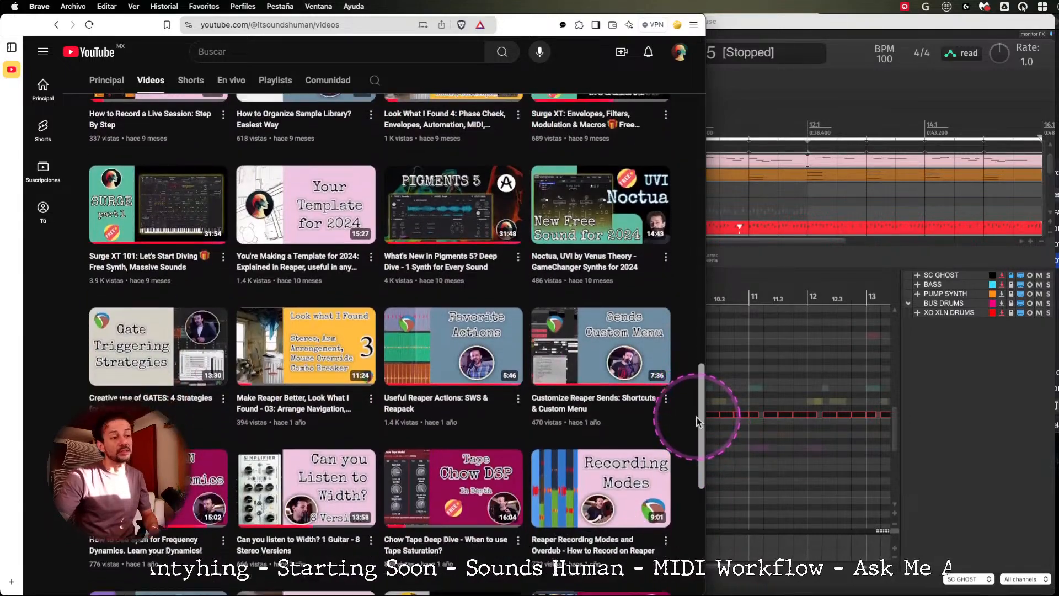
pyautogui.moveTo(697, 406); pyautogui.dragTo(695, 281)
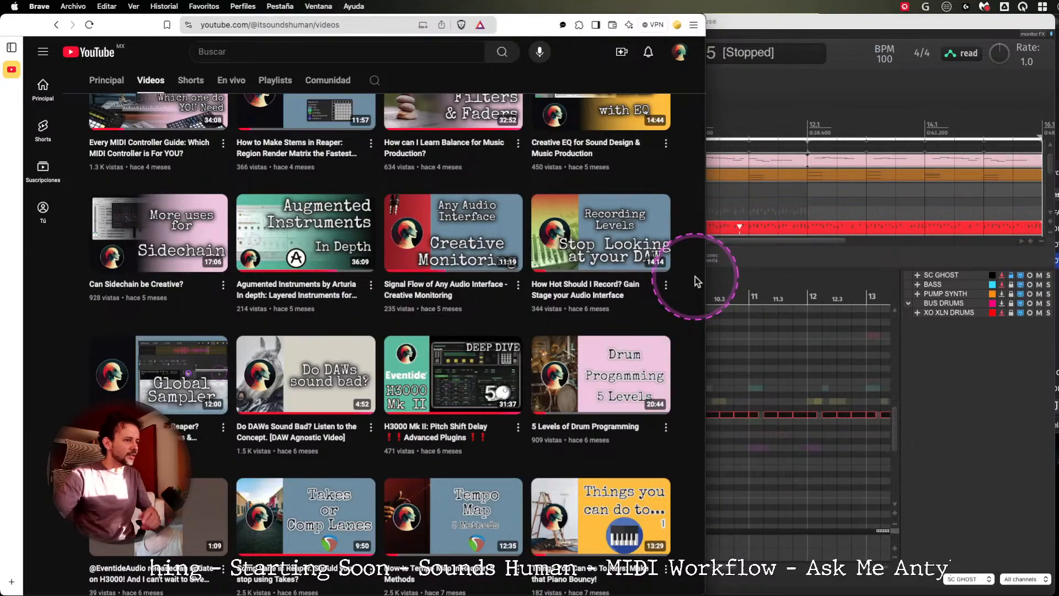
pyautogui.scroll(5, 681, 341)
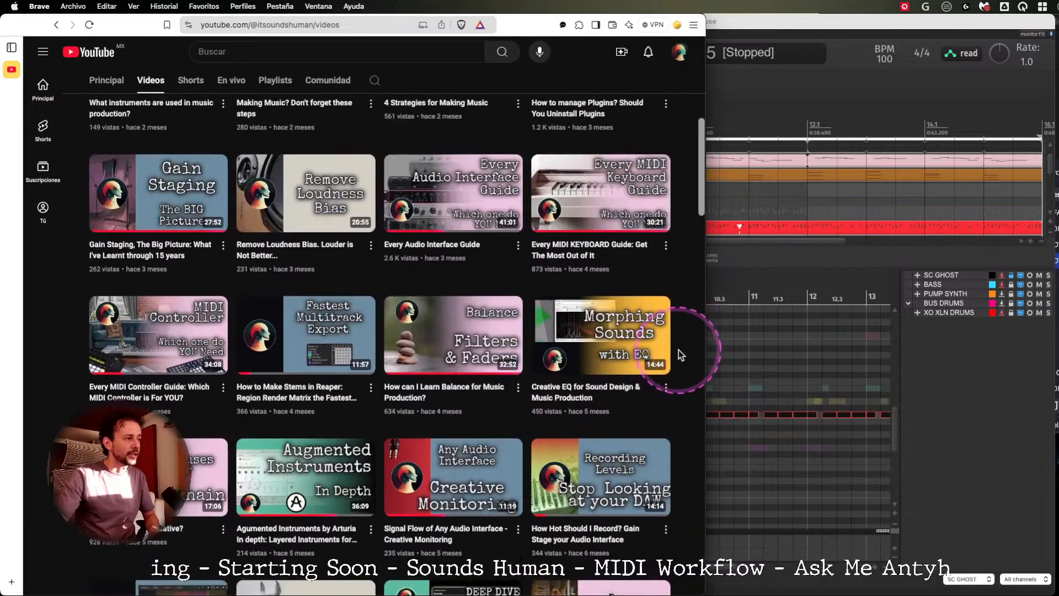
pyautogui.moveTo(701, 197); pyautogui.dragTo(709, 562)
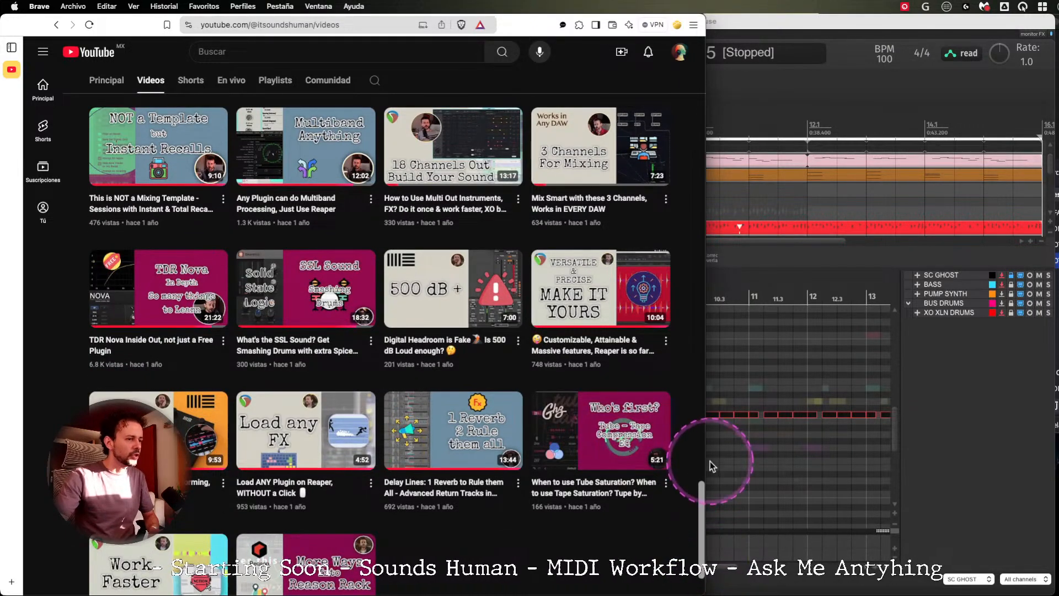
# Widen the browser window to the screen's full width, examine the channel's oldest videos, and return to the most recent uploads.
pyautogui.moveTo(705, 458); pyautogui.dragTo(1050, 439)
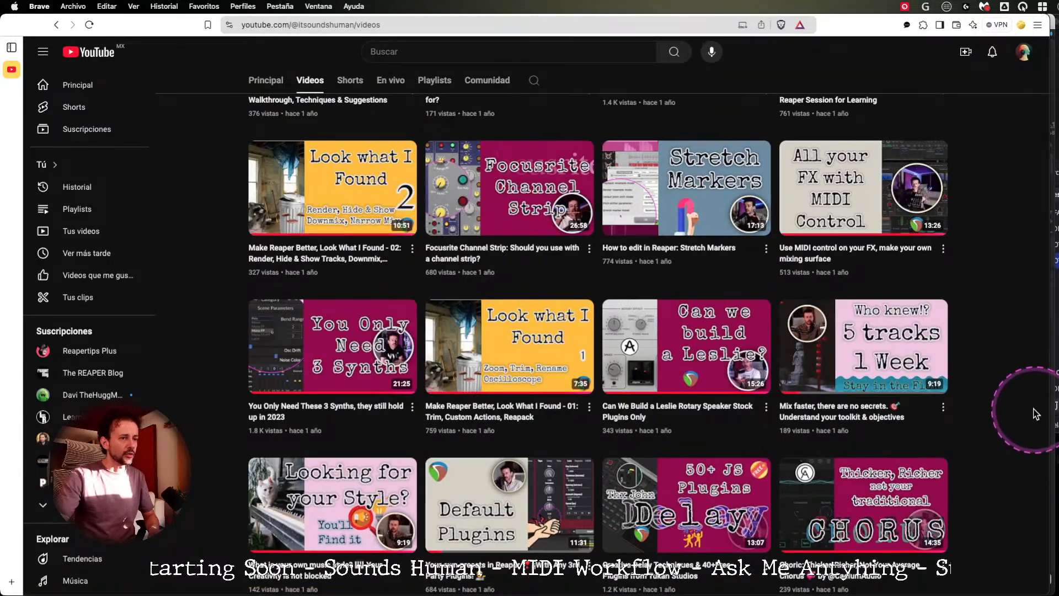
pyautogui.scroll(-3, 1012, 387)
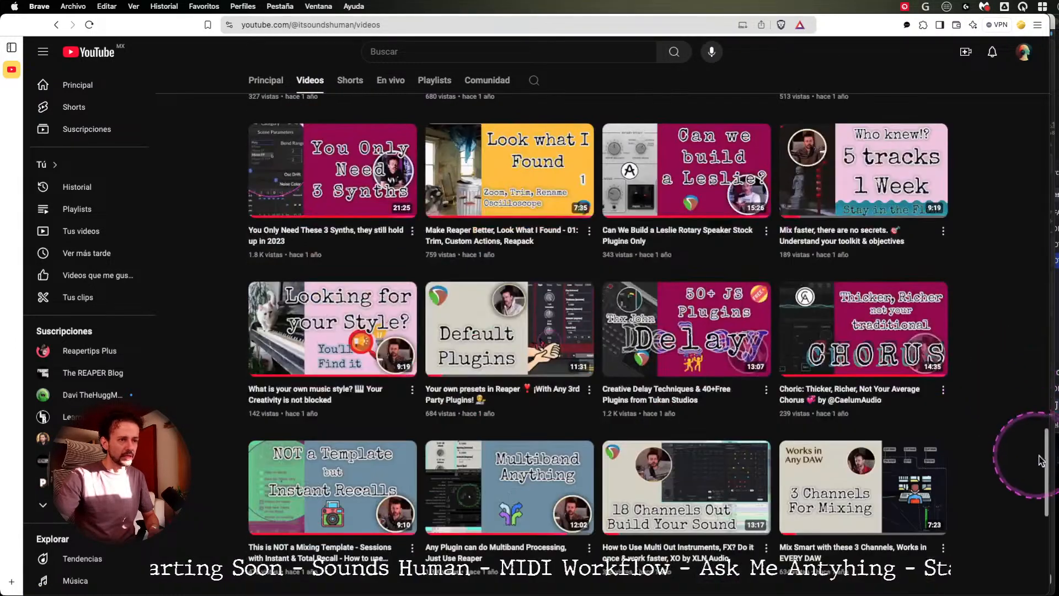
pyautogui.moveTo(1048, 459); pyautogui.dragTo(1048, 517)
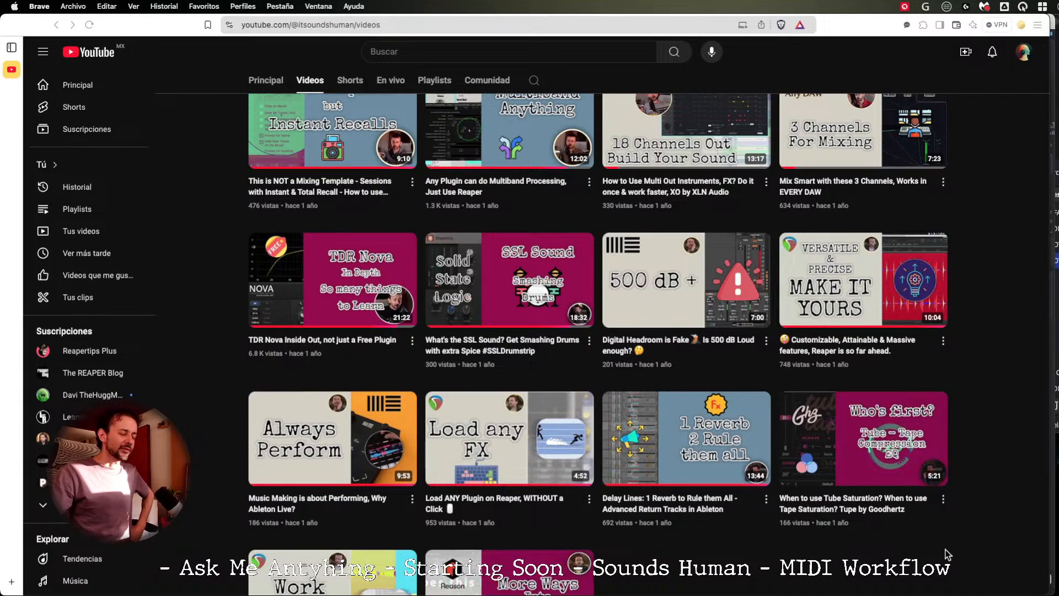
pyautogui.scroll(-1, 947, 554)
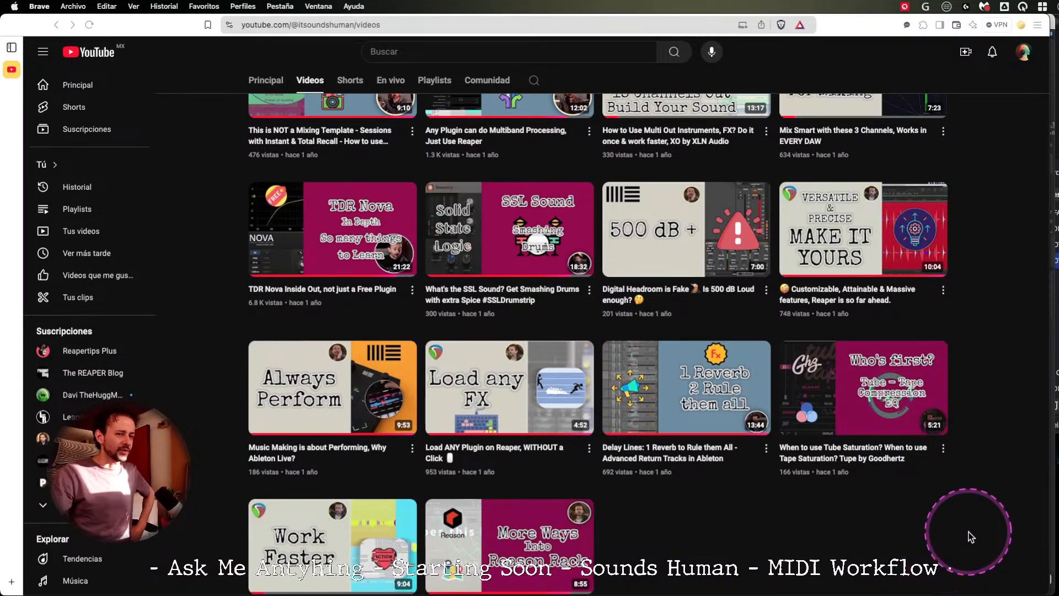
pyautogui.scroll(4, 971, 532)
pyautogui.scroll(1, 1041, 493)
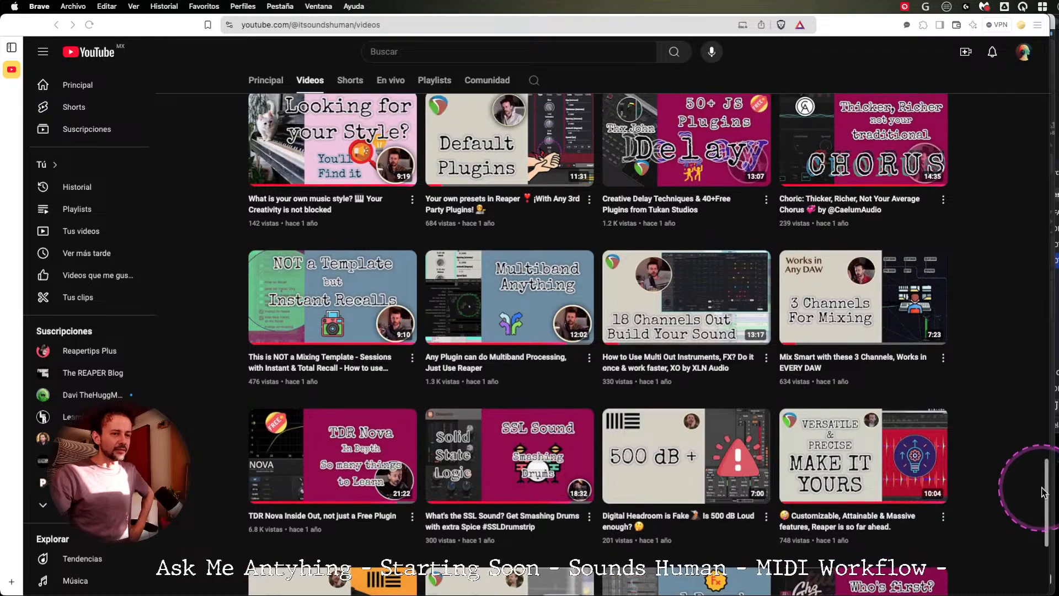
pyautogui.scroll(2, 1043, 490)
pyautogui.moveTo(1045, 490); pyautogui.dragTo(1058, 98)
pyautogui.scroll(1, 1020, 184)
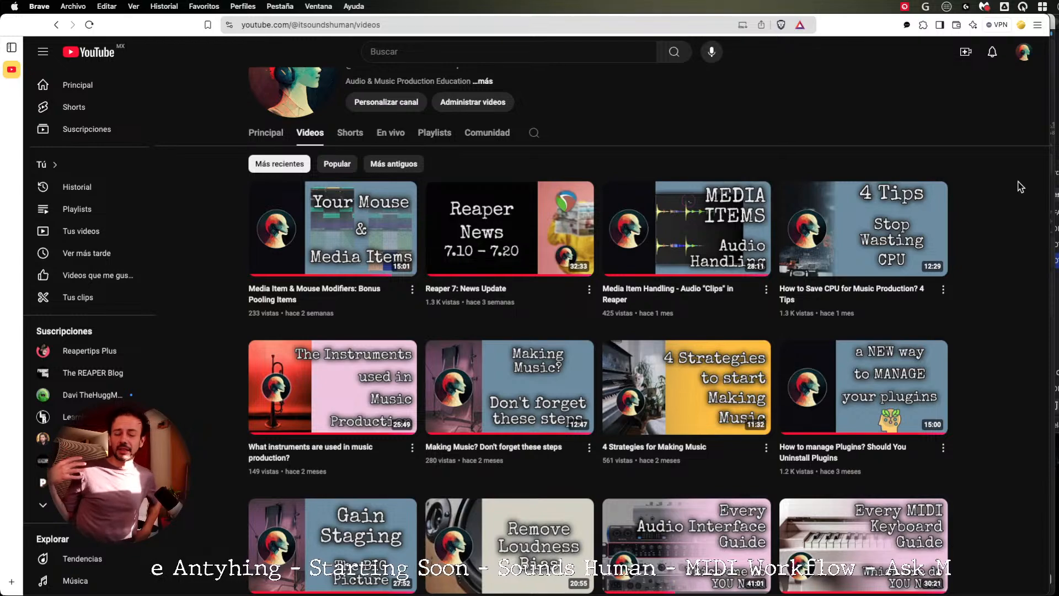
# Change the OBS scene to the layout with the round webcam overlay in the upper corner, and return to OBS.
pyautogui.press('super+Tab')
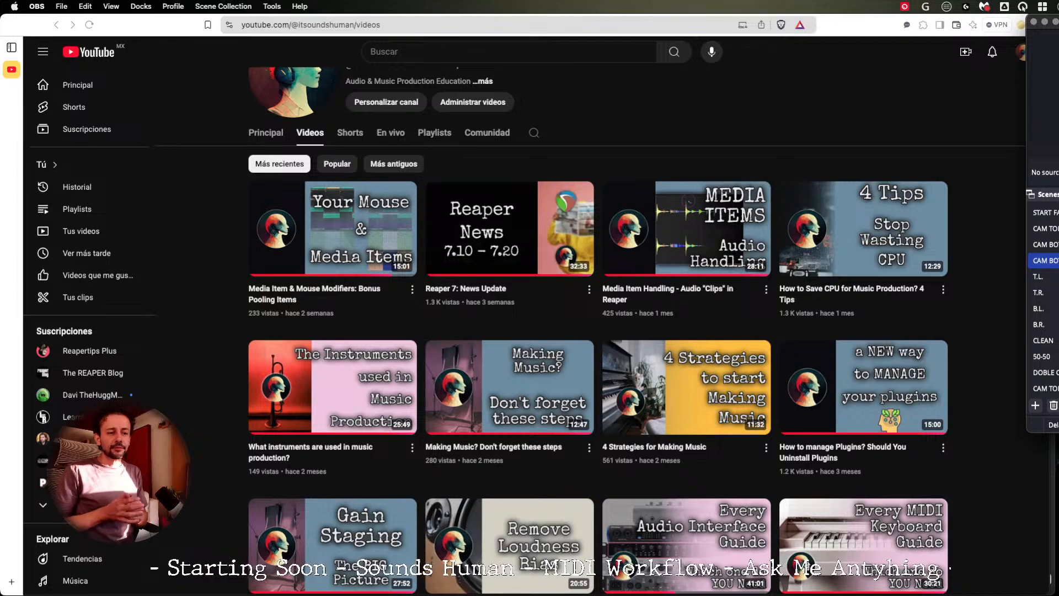
pyautogui.press('super+Tab')
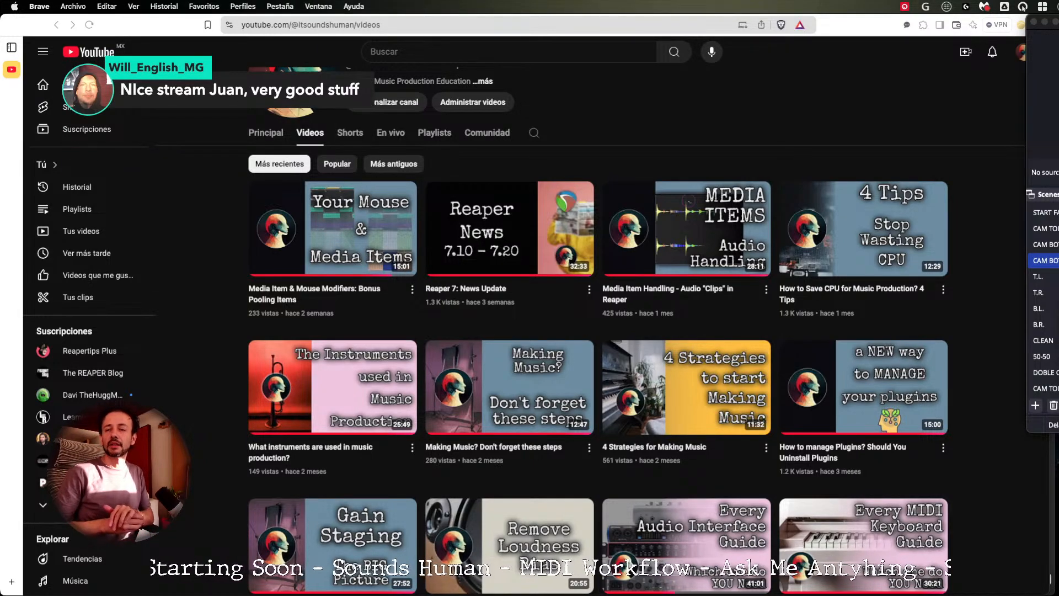
pyautogui.press('F2')
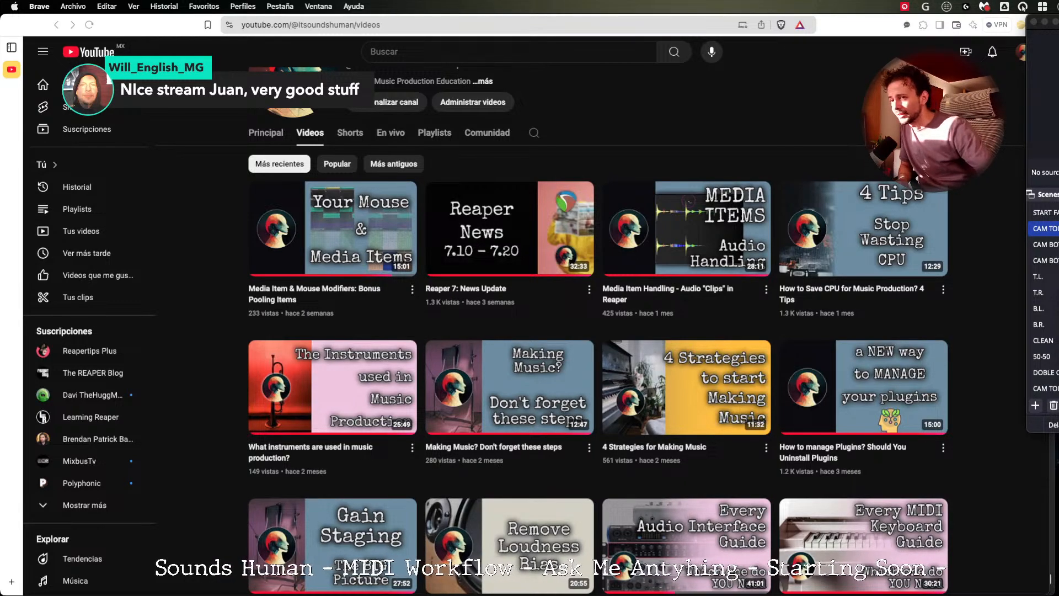
pyautogui.press('super+Tab')
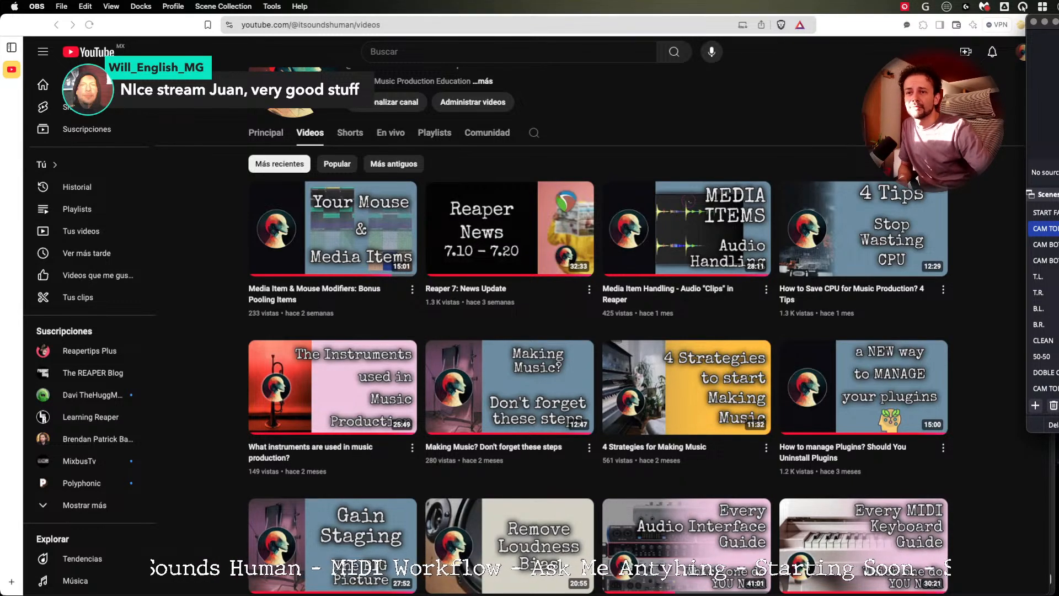